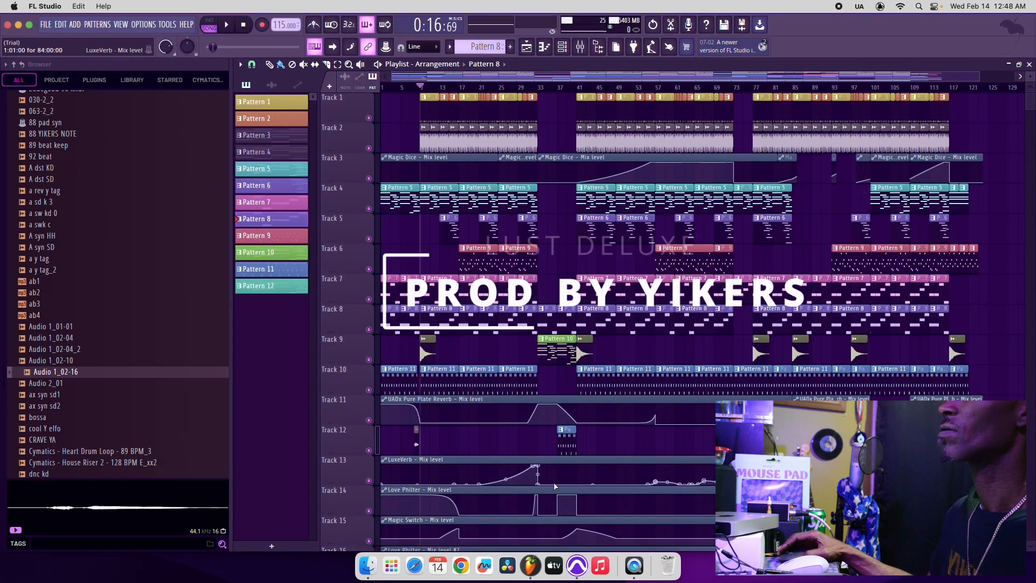
Switch to Pro Tools, minimize the LUST DELUXE Edit window, and return to FL Studio.
{"action": "left_click", "coordinate": [578, 567]}
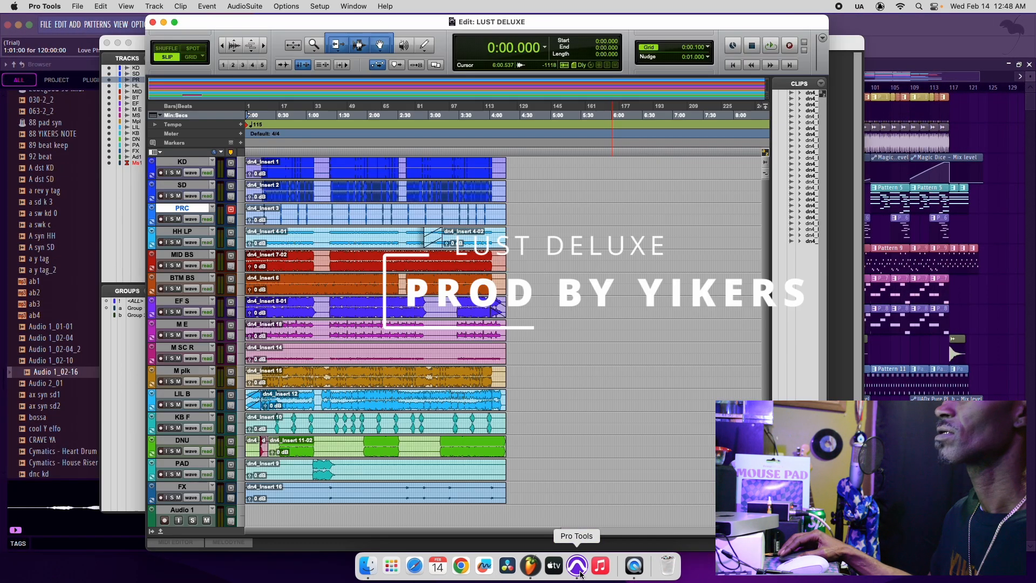
{"action": "left_click", "coordinate": [163, 23]}
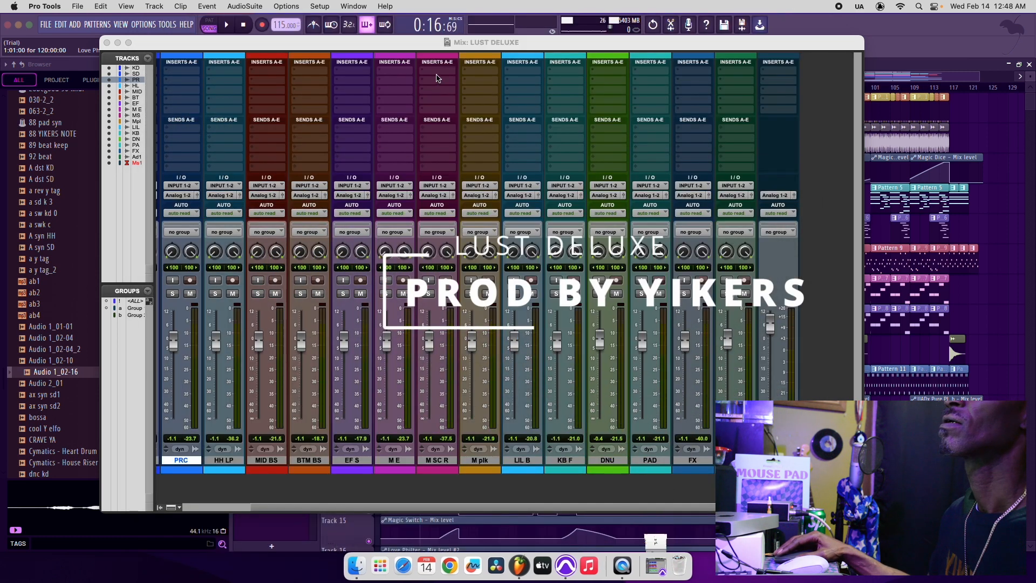
{"action": "left_click_drag", "start_coordinate": [388, 43], "coordinate": [389, 45]}
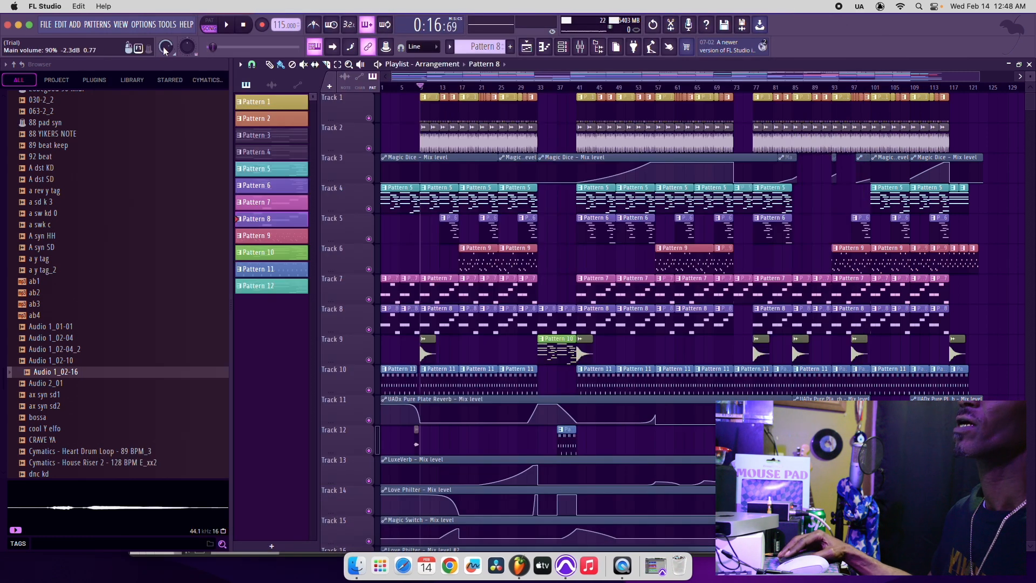
Play the song and examine Pattern 5's Massive notes in the piano roll, closing the piano roll and channel rack when done.
{"action": "left_click", "coordinate": [228, 26]}
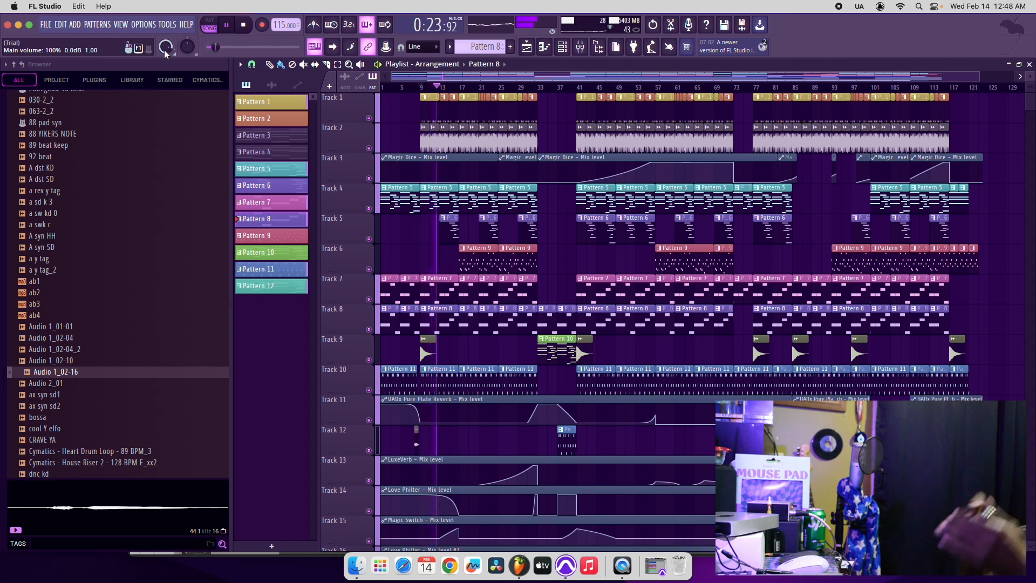
{"action": "left_click", "coordinate": [441, 187]}
{"action": "left_click", "coordinate": [562, 47]}
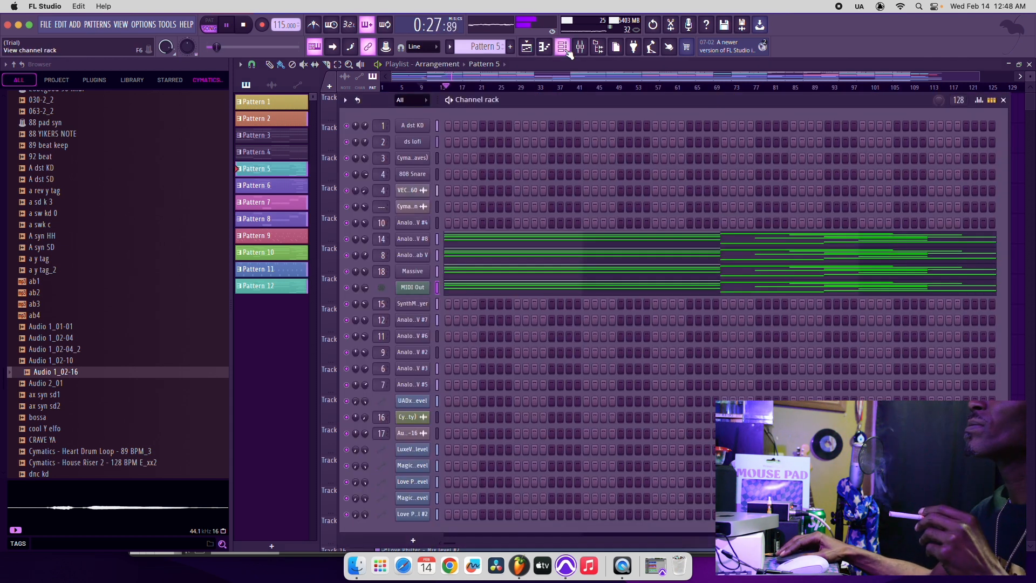
{"action": "left_click", "coordinate": [494, 276]}
{"action": "scroll", "coordinate": [567, 267], "scroll_direction": "down", "scroll_amount": 5}
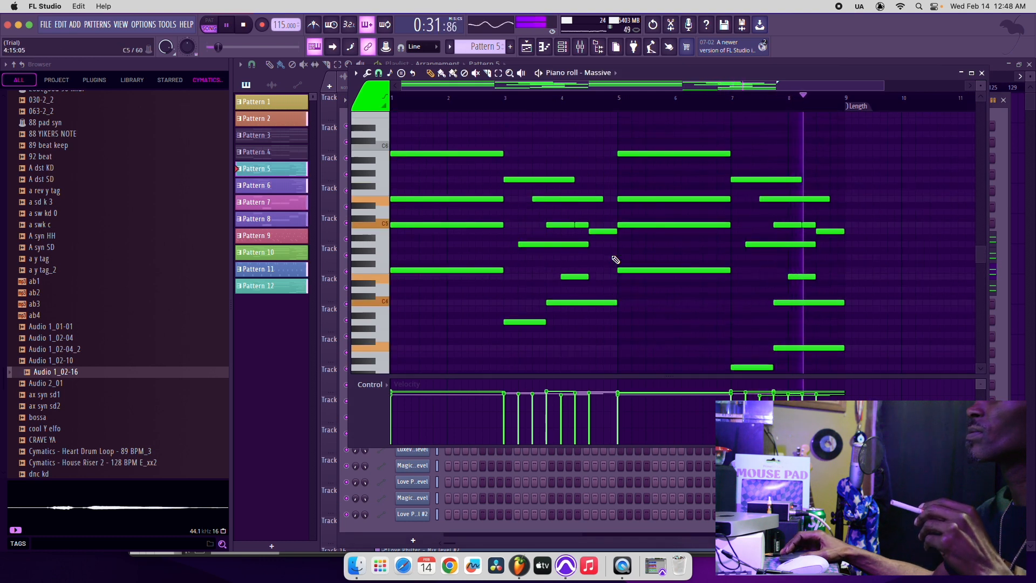
{"action": "scroll", "coordinate": [616, 260], "scroll_direction": "up", "scroll_amount": 2}
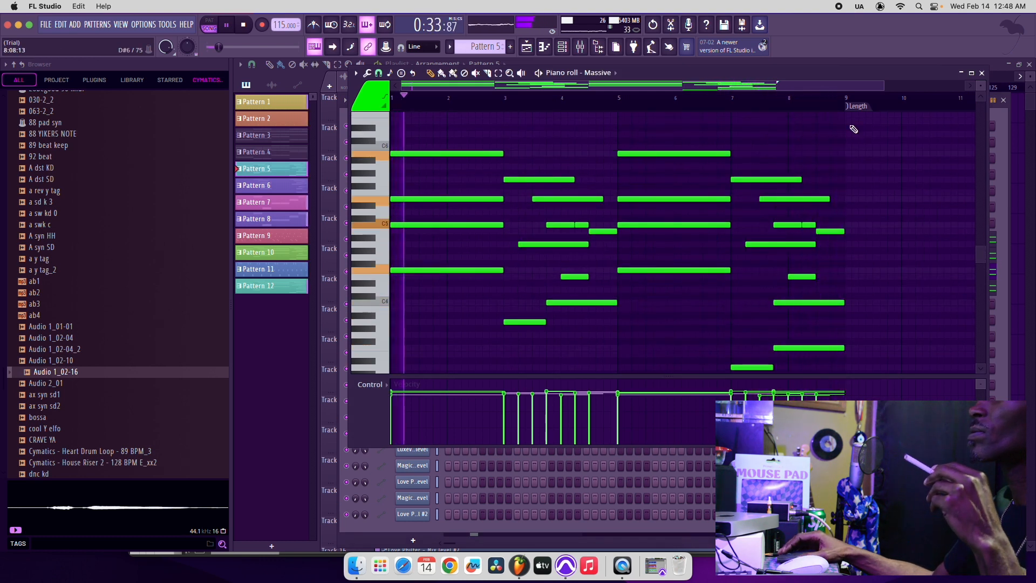
{"action": "left_click", "coordinate": [982, 74]}
{"action": "left_click", "coordinate": [699, 66]}
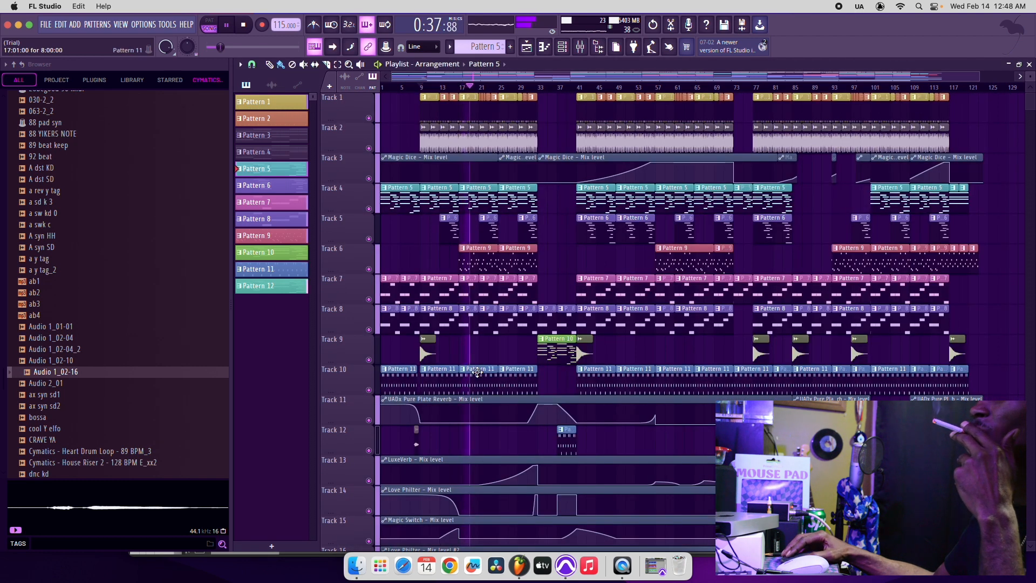
Examine the Analog Lab V #6 melody of Pattern 9 in the piano roll, and close it together with the channel rack.
{"action": "left_click", "coordinate": [563, 47]}
{"action": "left_click", "coordinate": [571, 339]}
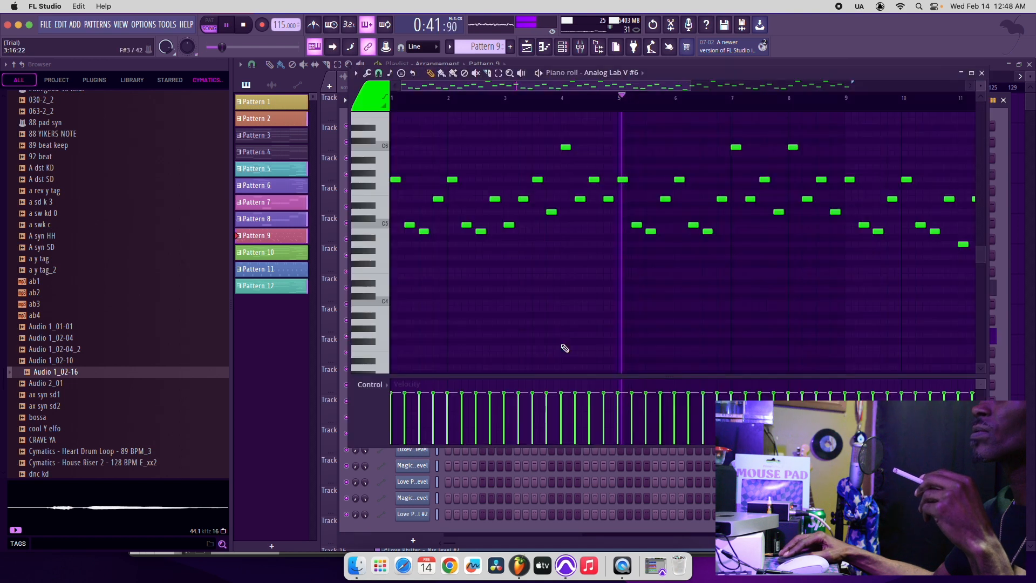
{"action": "scroll", "coordinate": [649, 312], "scroll_direction": "up", "scroll_amount": 3}
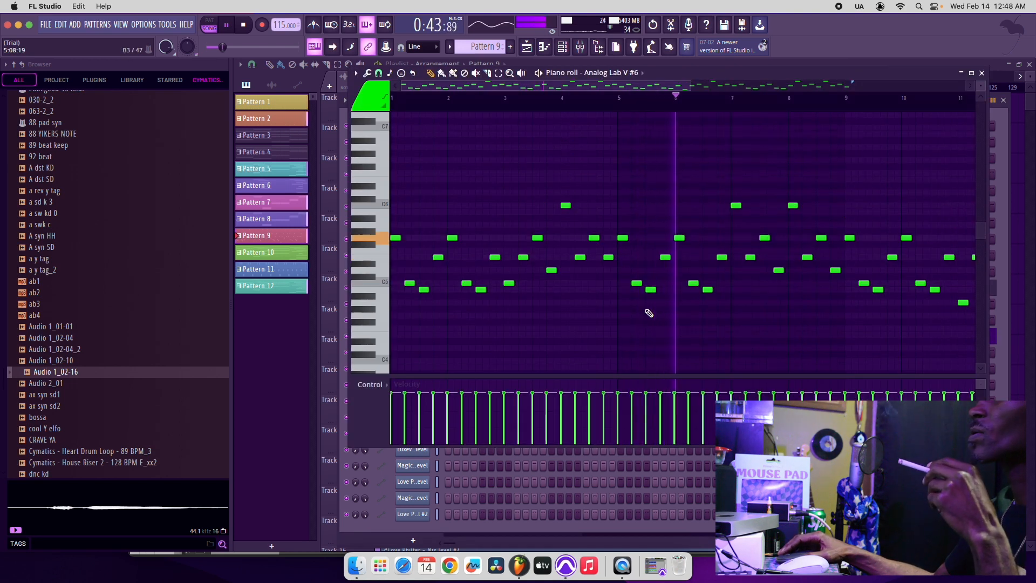
{"action": "scroll", "coordinate": [720, 99], "scroll_direction": "down", "scroll_amount": 3}
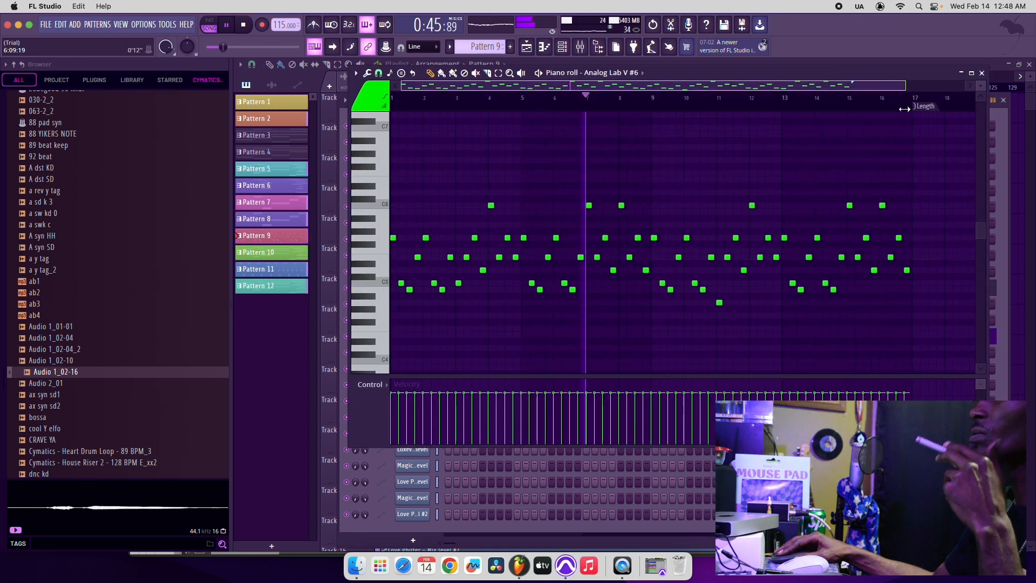
{"action": "left_click", "coordinate": [982, 74]}
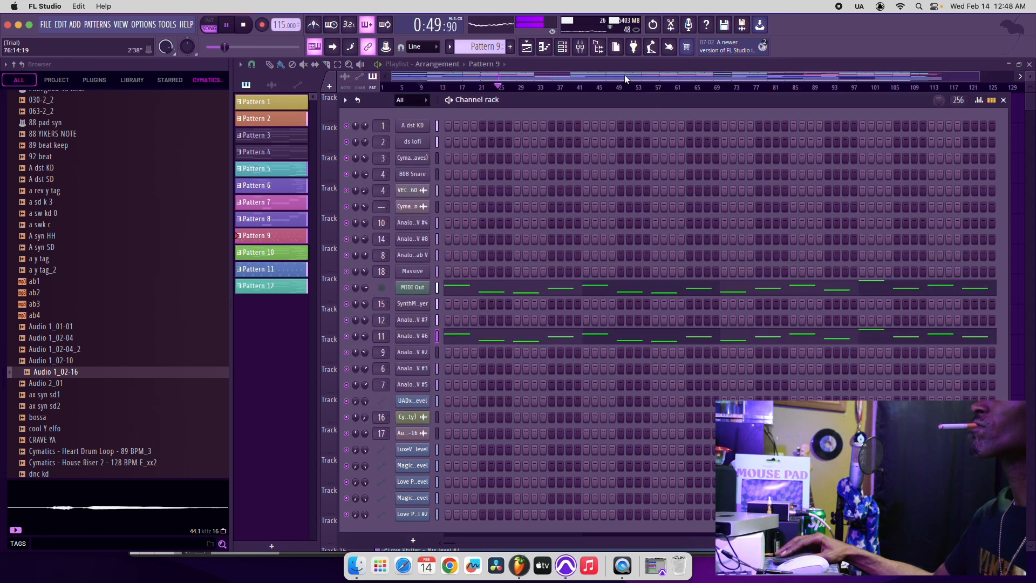
{"action": "key", "text": "F6"}
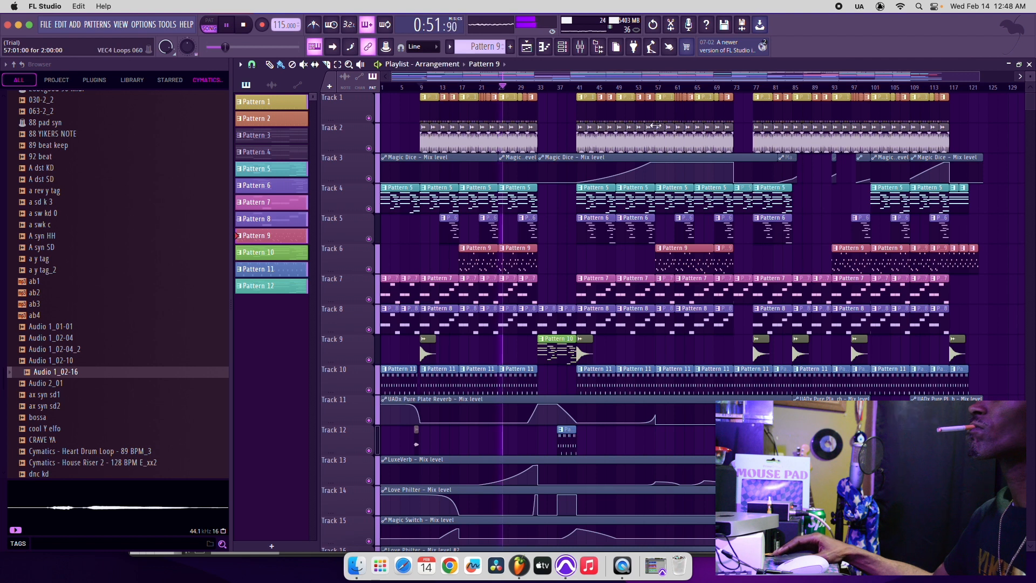
Inspect the Gross Beat effect on mixer Insert 7 and close its plugin window.
{"action": "left_click", "coordinate": [580, 46]}
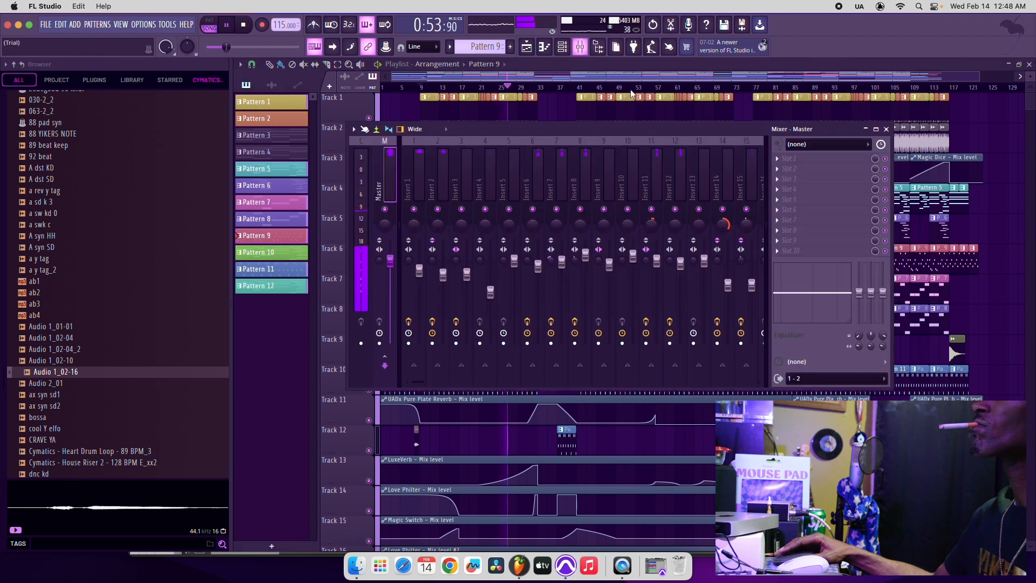
{"action": "left_click", "coordinate": [562, 182]}
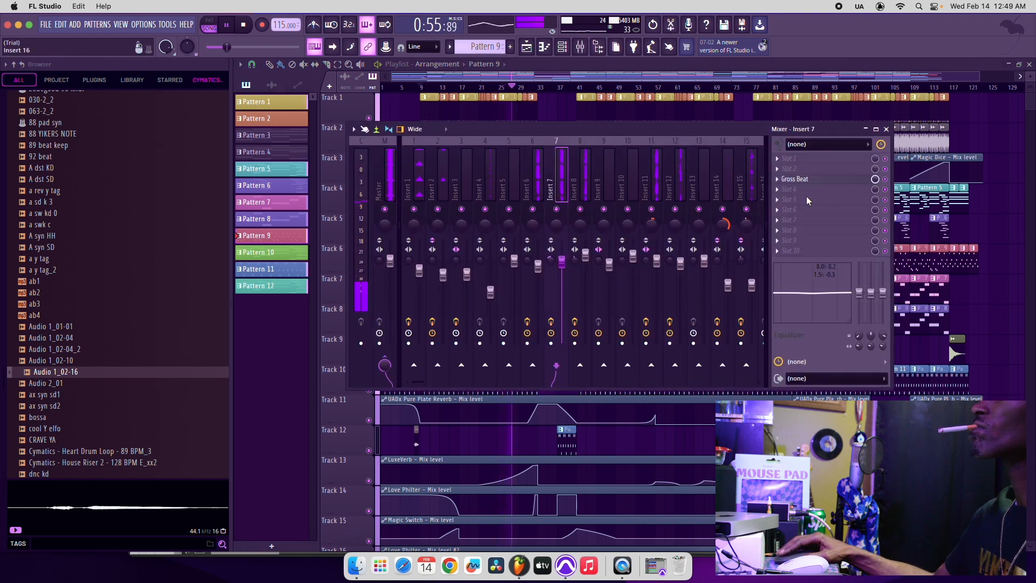
{"action": "left_click", "coordinate": [799, 179]}
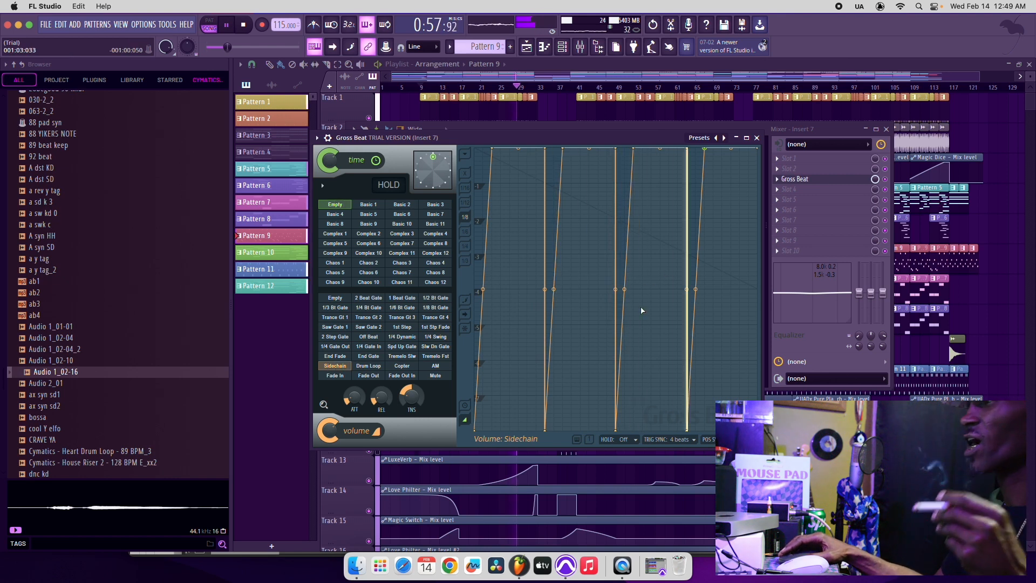
{"action": "left_click", "coordinate": [756, 139]}
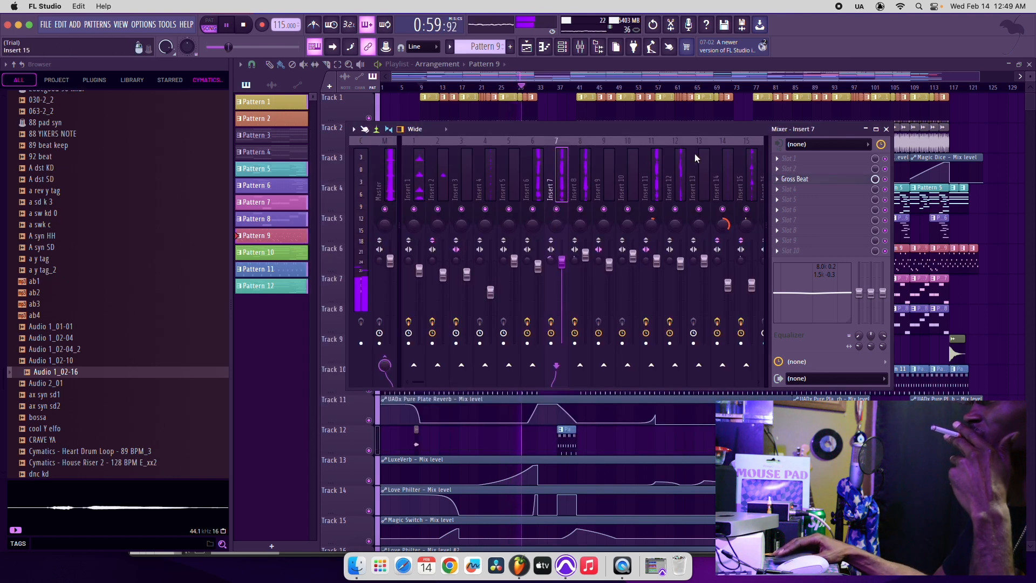
Inspect the Tape MELLO-FI and Magic Switch effects on Insert 8, stop playback, and close the mixer.
{"action": "left_click", "coordinate": [586, 178]}
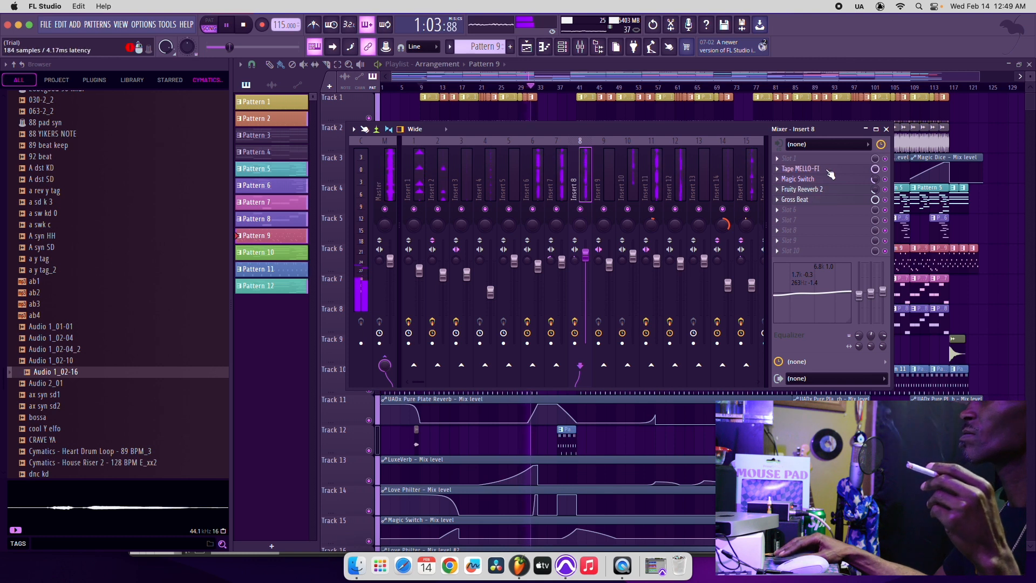
{"action": "left_click", "coordinate": [826, 168]}
{"action": "left_click", "coordinate": [863, 75]}
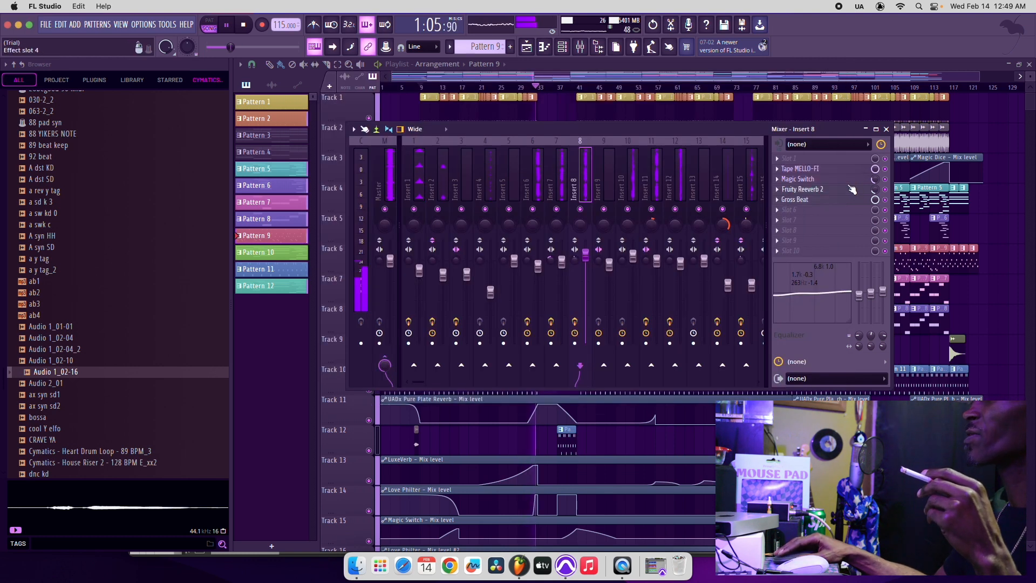
{"action": "left_click", "coordinate": [845, 180]}
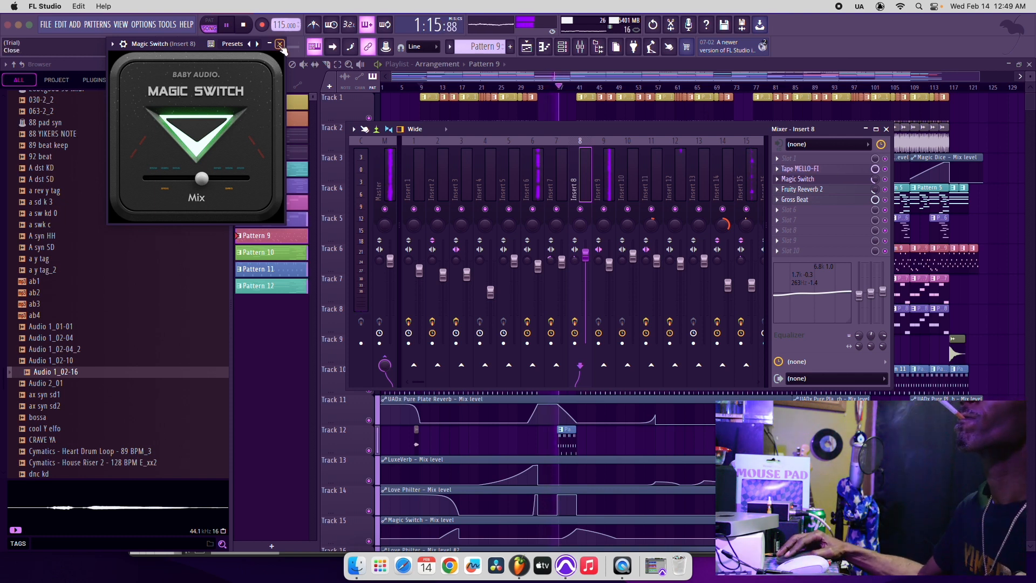
{"action": "left_click", "coordinate": [280, 44]}
{"action": "key", "text": "space"}
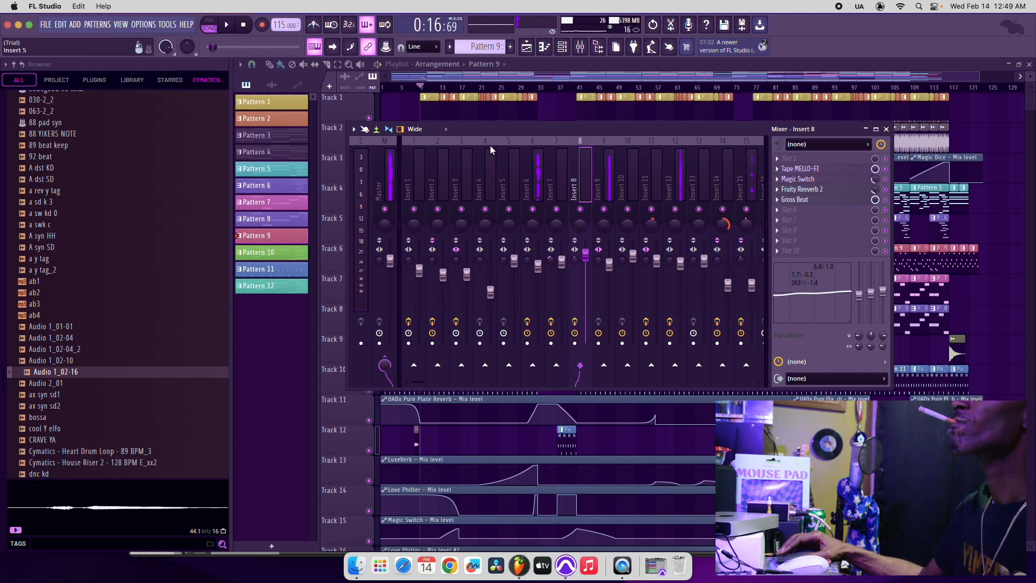
{"action": "left_click", "coordinate": [393, 192]}
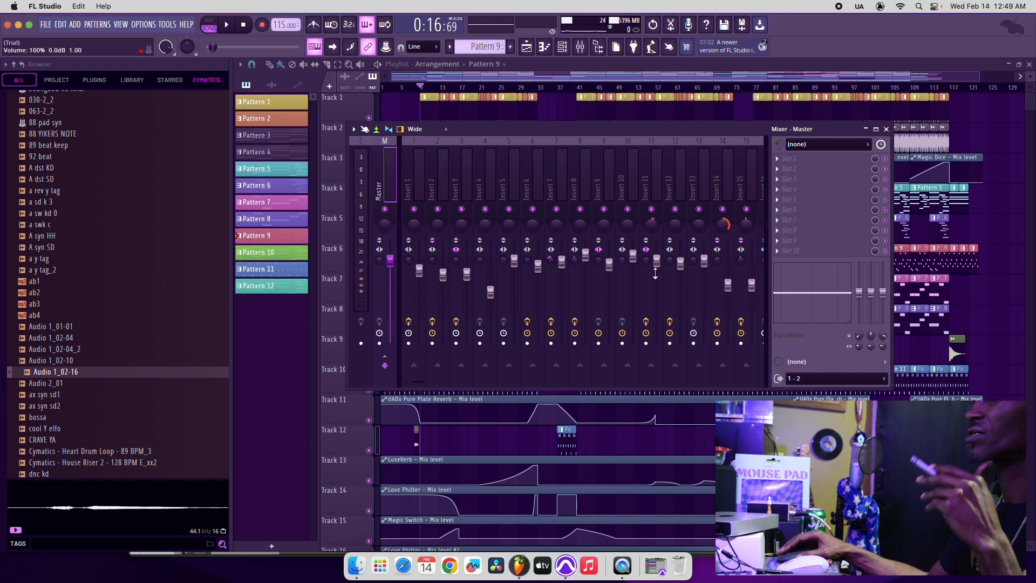
{"action": "key", "text": "F9"}
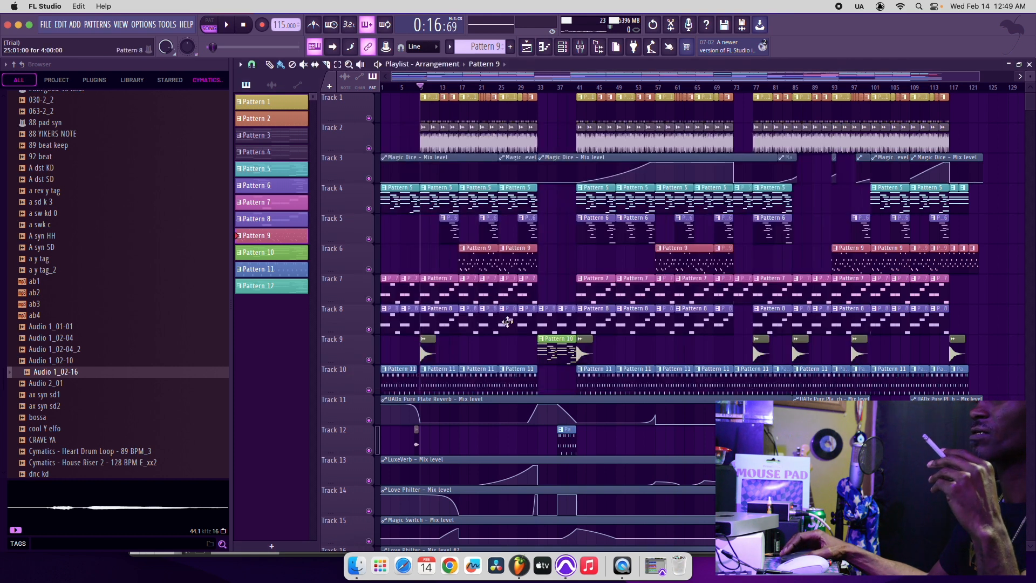
Switch playback to pattern mode and audition Patterns 7, 8, 11 and 9 from the playlist one after another.
{"action": "scroll", "coordinate": [507, 313], "scroll_direction": "down", "scroll_amount": 1}
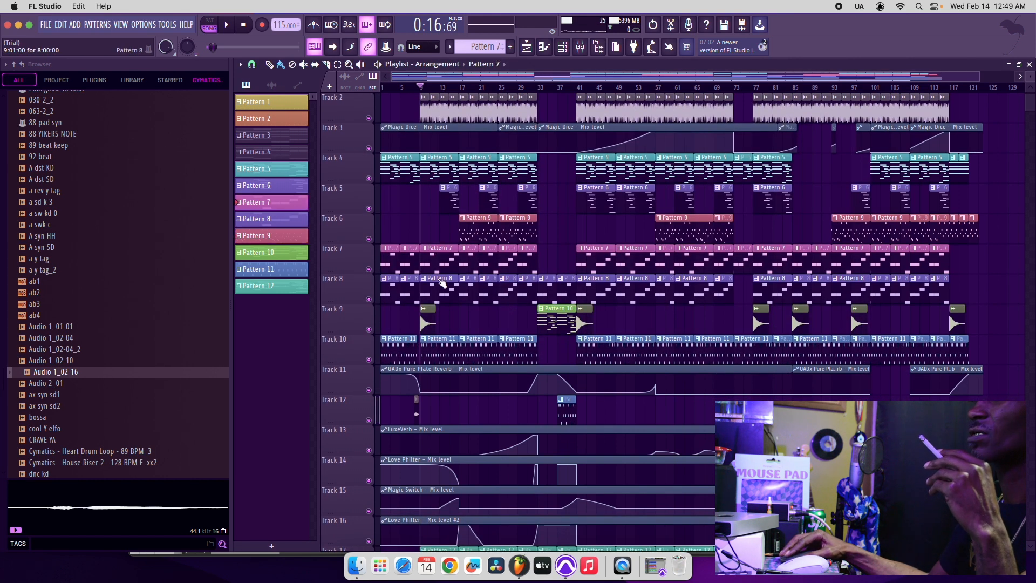
{"action": "left_click", "coordinate": [219, 28]}
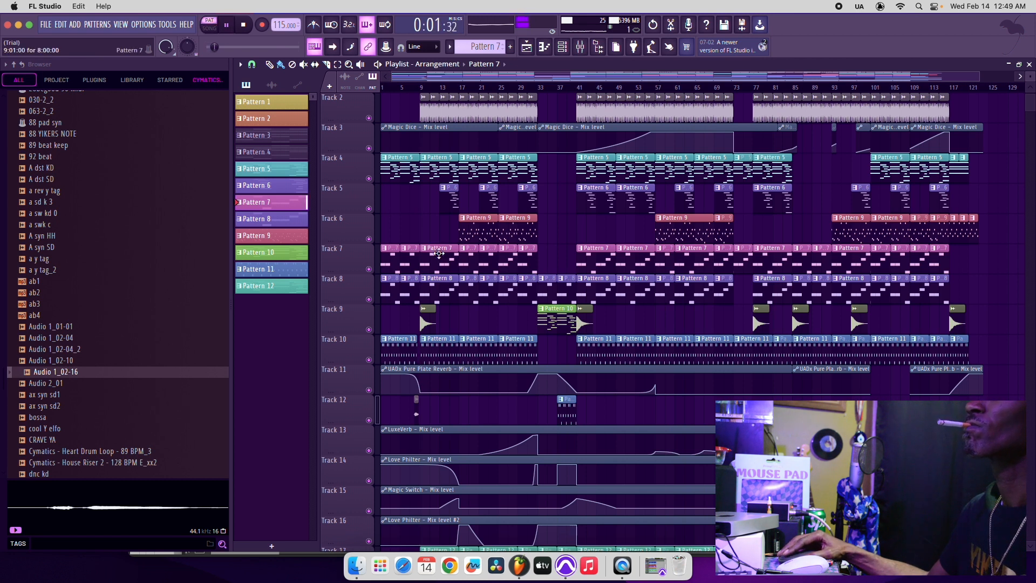
{"action": "left_click", "coordinate": [438, 285]}
{"action": "key", "text": "space"}
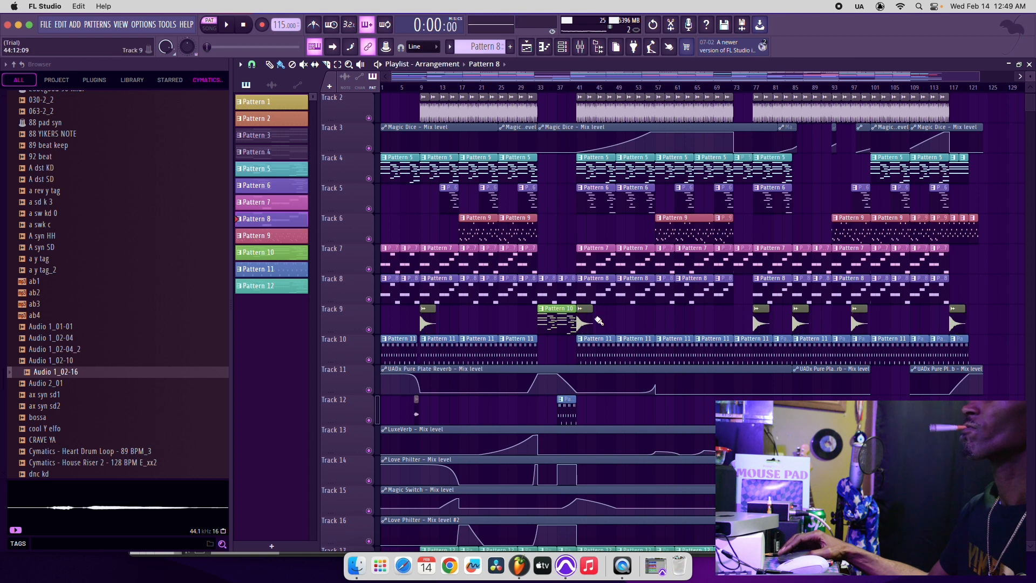
{"action": "left_click", "coordinate": [517, 344]}
{"action": "key", "text": "space"}
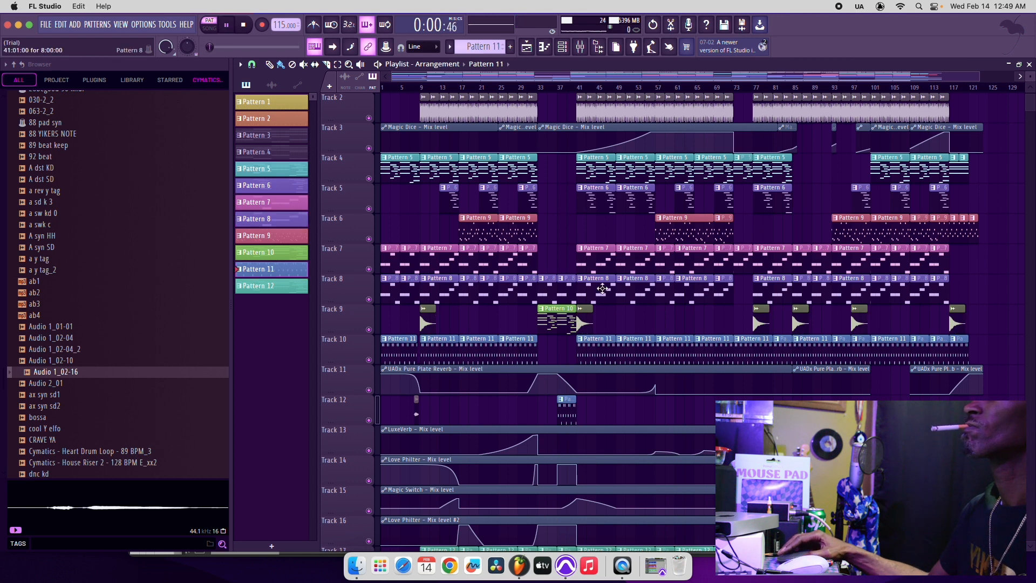
{"action": "left_click", "coordinate": [607, 250]}
{"action": "key", "text": "space"}
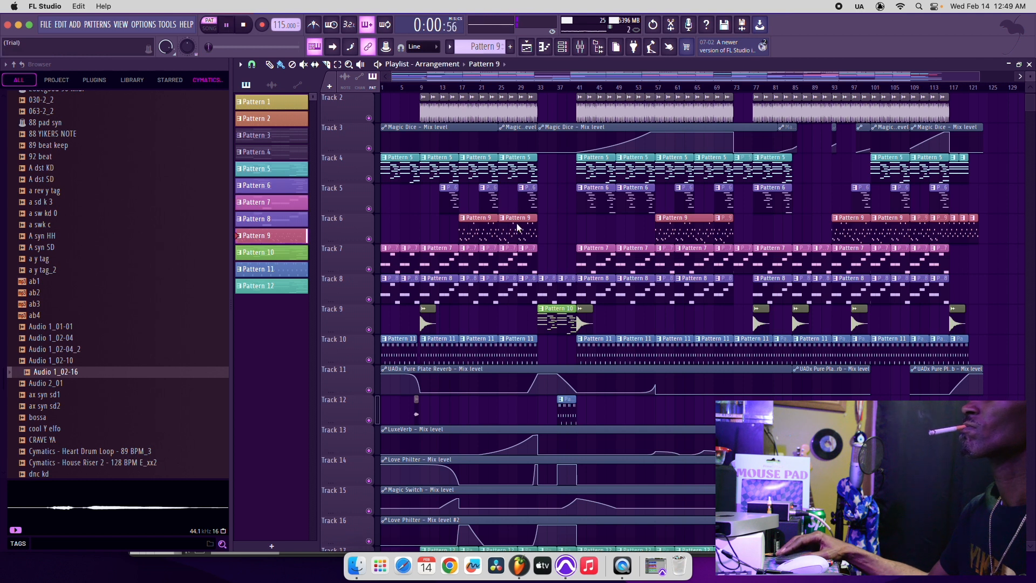
Play Pattern 12 from Track 17 and examine its SynthMaster 2 Player notes in the piano roll.
{"action": "scroll", "coordinate": [660, 294], "scroll_direction": "down", "scroll_amount": 6}
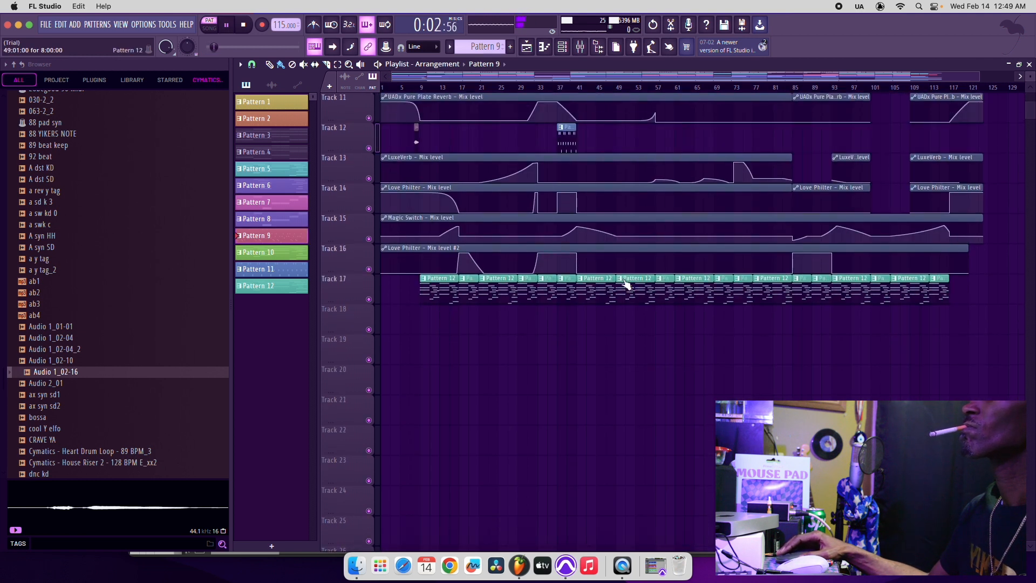
{"action": "left_click", "coordinate": [601, 279]}
{"action": "key", "text": "space"}
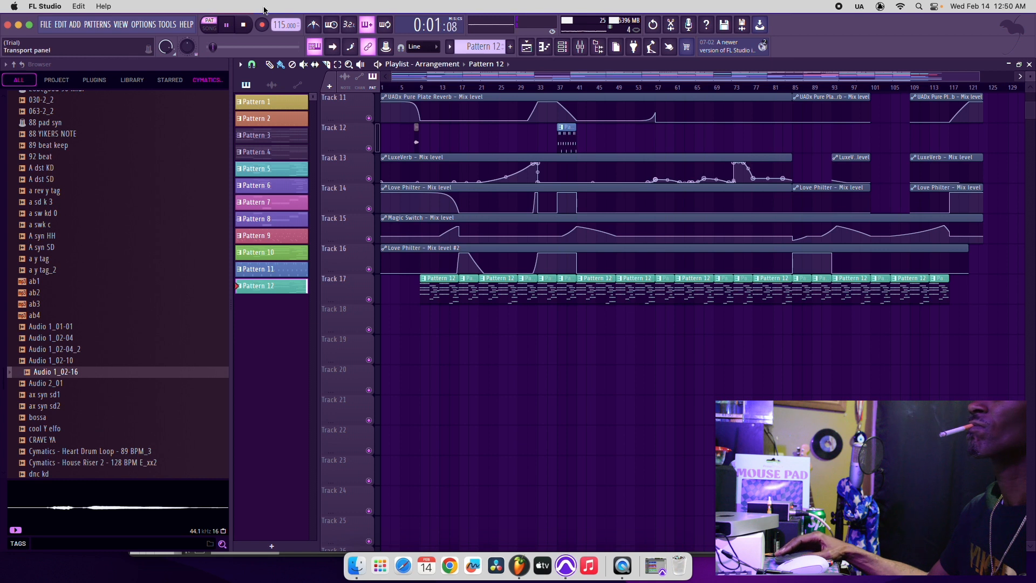
{"action": "scroll", "coordinate": [658, 262], "scroll_direction": "up", "scroll_amount": 5}
{"action": "scroll", "coordinate": [658, 262], "scroll_direction": "up", "scroll_amount": 2}
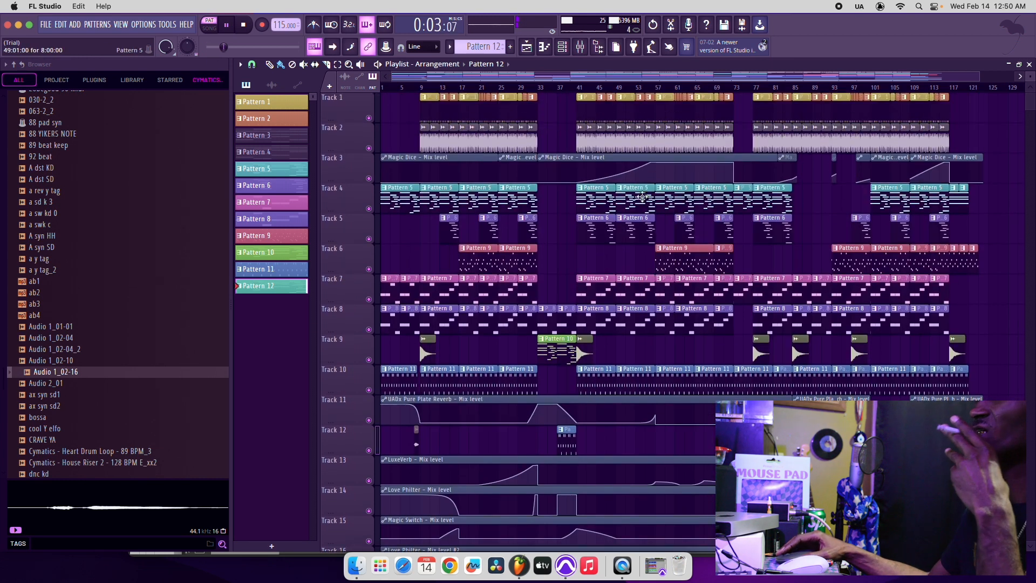
{"action": "left_click", "coordinate": [563, 47]}
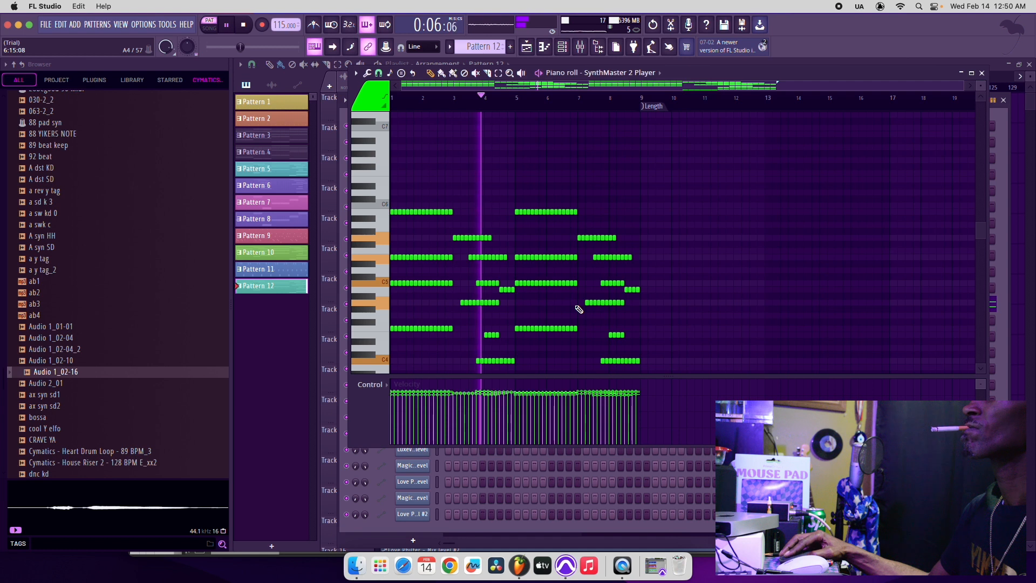
{"action": "left_click", "coordinate": [613, 301]}
{"action": "scroll", "coordinate": [609, 298], "scroll_direction": "down", "scroll_amount": 3}
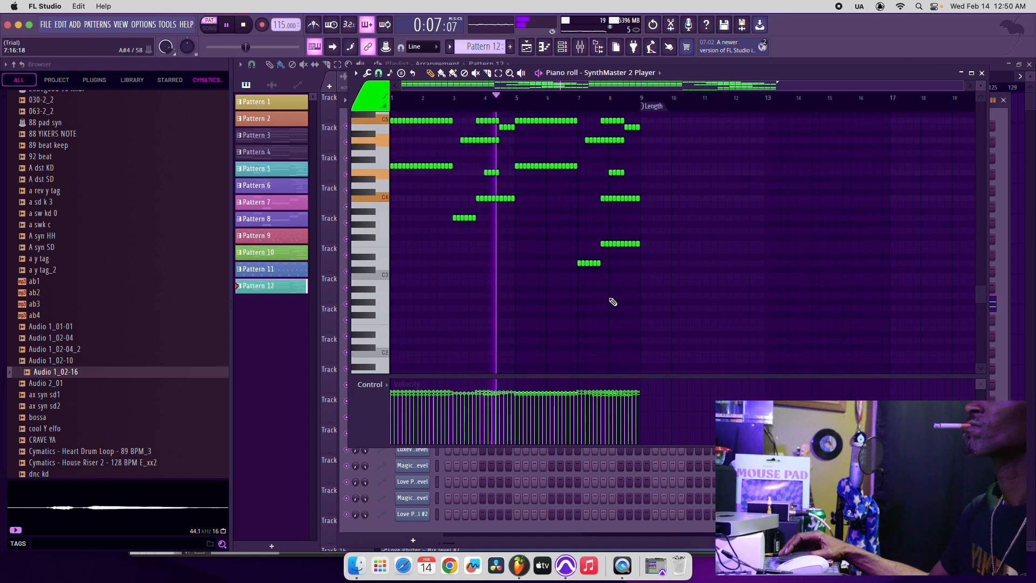
Stop playback and minimize the FL Studio window to uncover the Pro Tools mix window.
{"action": "key", "text": "space"}
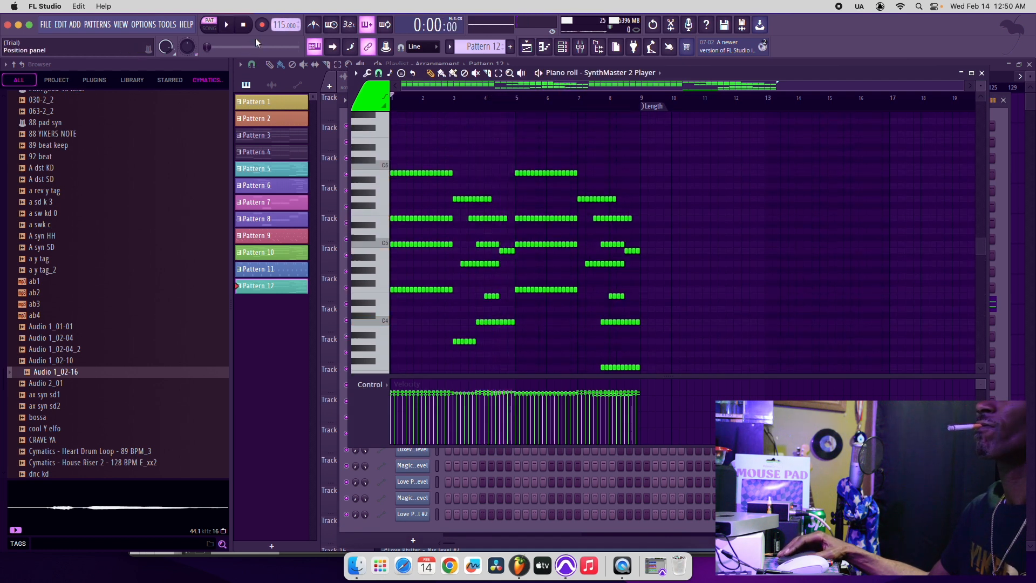
{"action": "left_click", "coordinate": [25, 30]}
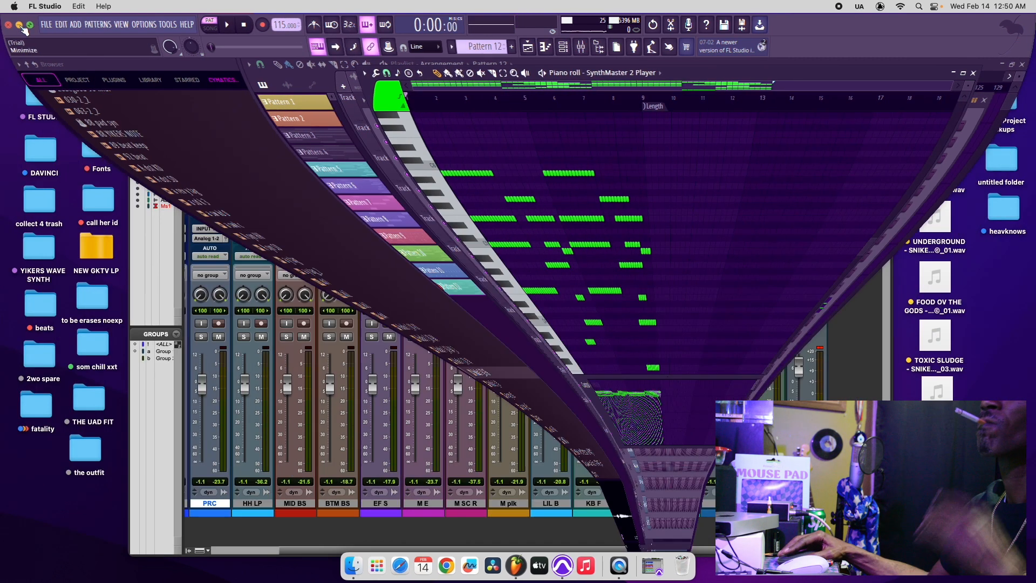
Restore FL Studio, close its piano roll and channel rack, and minimize the window again.
{"action": "left_click", "coordinate": [655, 565]}
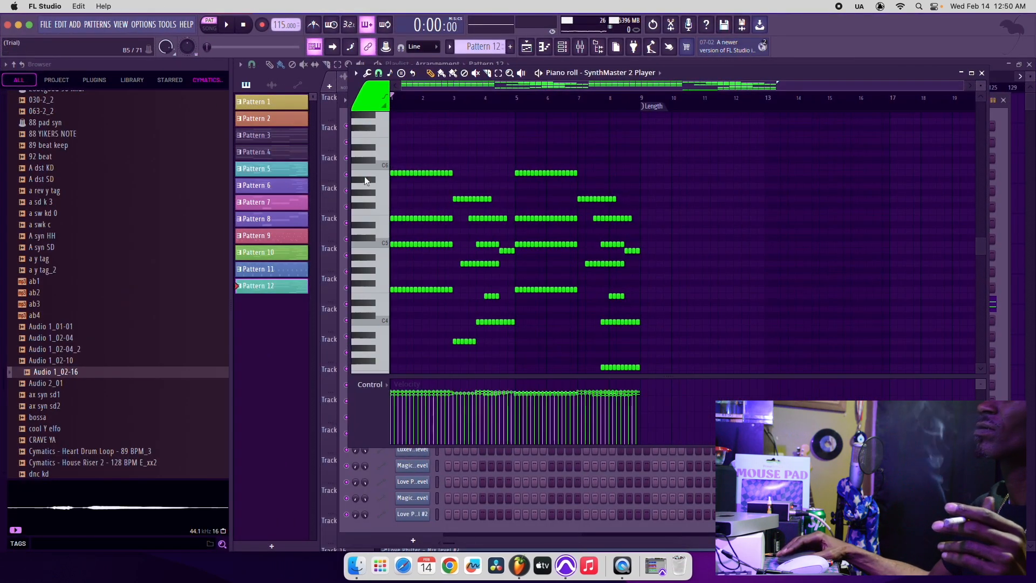
{"action": "left_click", "coordinate": [982, 73]}
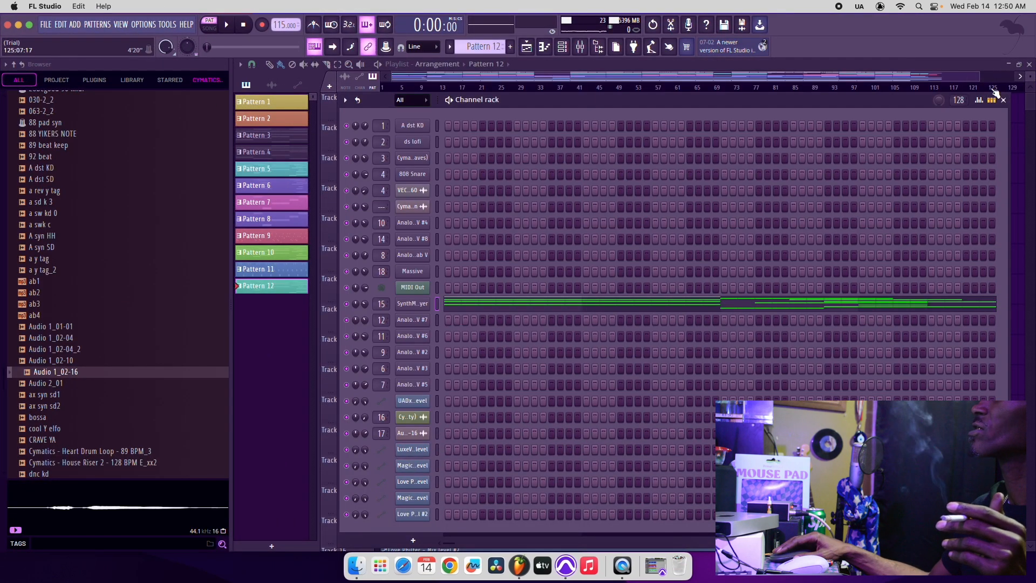
{"action": "left_click", "coordinate": [1007, 95]}
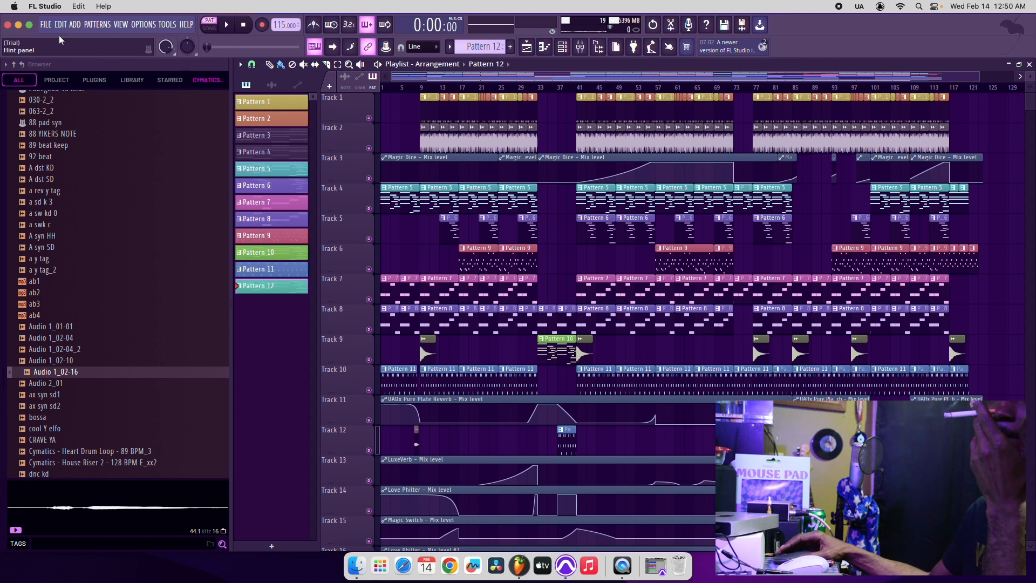
{"action": "left_click", "coordinate": [18, 24]}
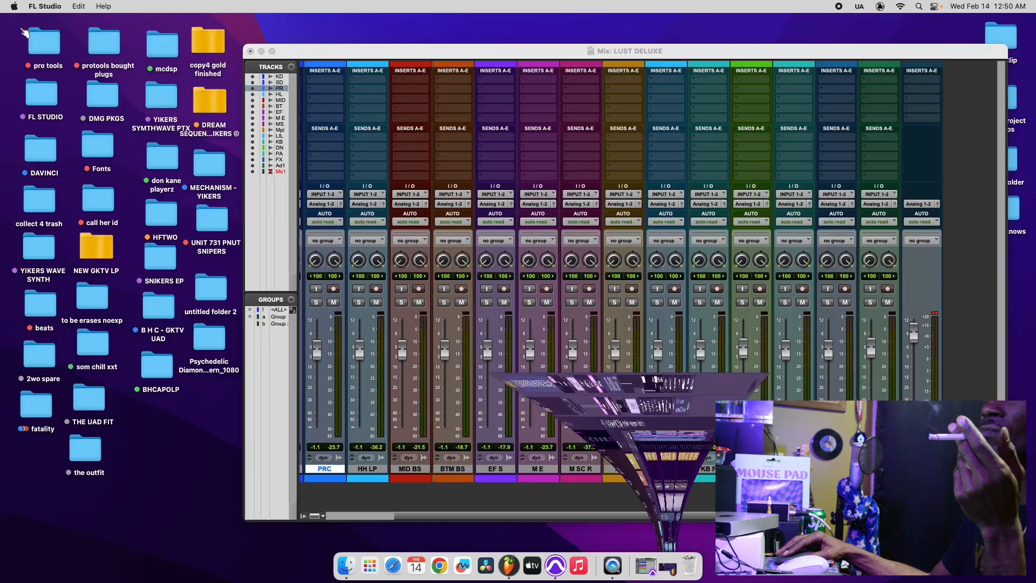
Switch to Pro Tools and restore the minimized LUST DELUXE Edit window, with the clips enlarged along the timeline.
{"action": "left_click", "coordinate": [321, 57]}
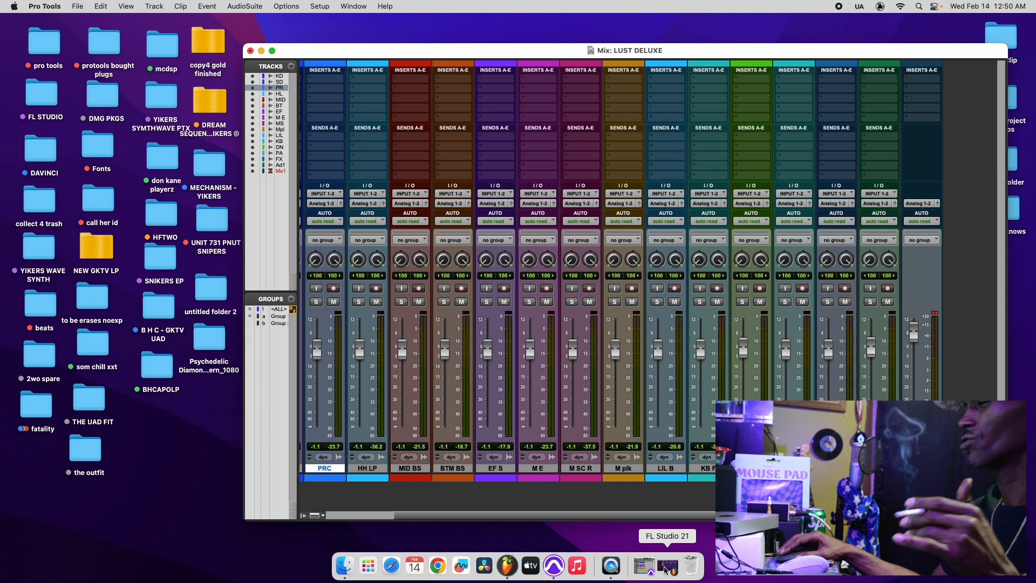
{"action": "left_click", "coordinate": [644, 567]}
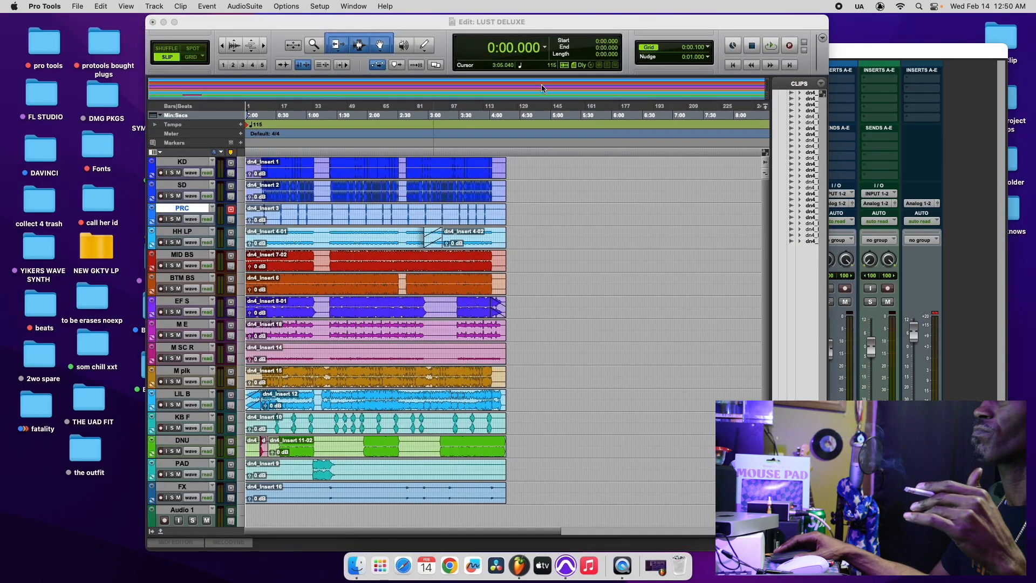
{"action": "left_click_drag", "start_coordinate": [563, 21], "coordinate": [559, 21]}
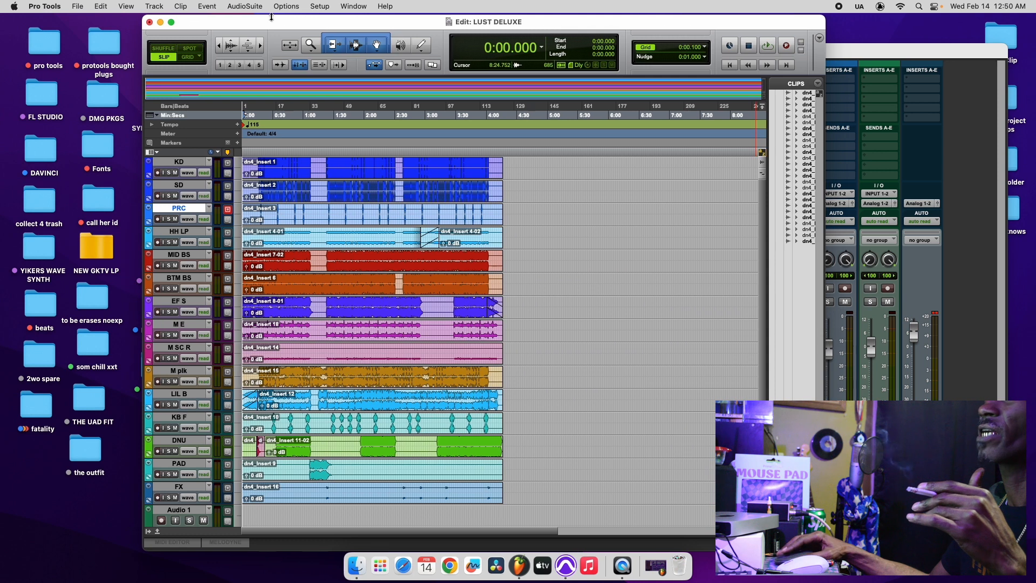
{"action": "left_click", "coordinate": [260, 49]}
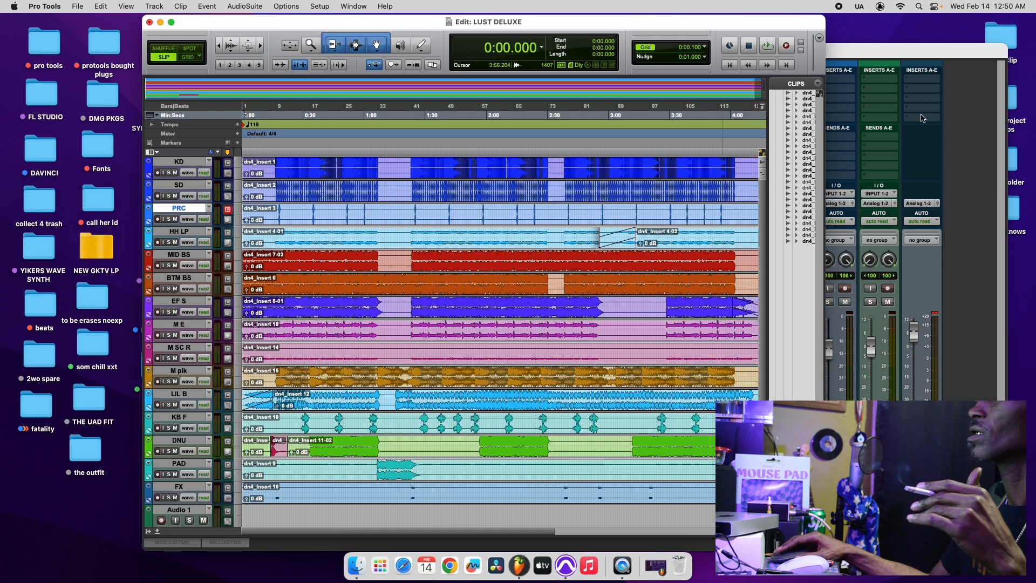
Review the mixer channels from KD onward in the Mix window and the track layout in the Edit window.
{"action": "left_click", "coordinate": [873, 50]}
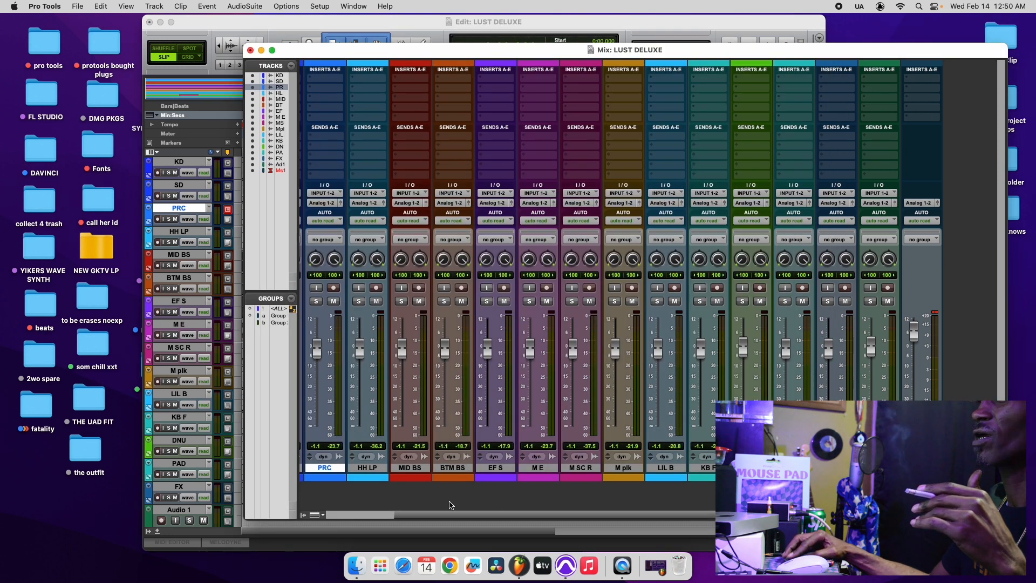
{"action": "scroll", "coordinate": [444, 516], "scroll_direction": "left", "scroll_amount": 5}
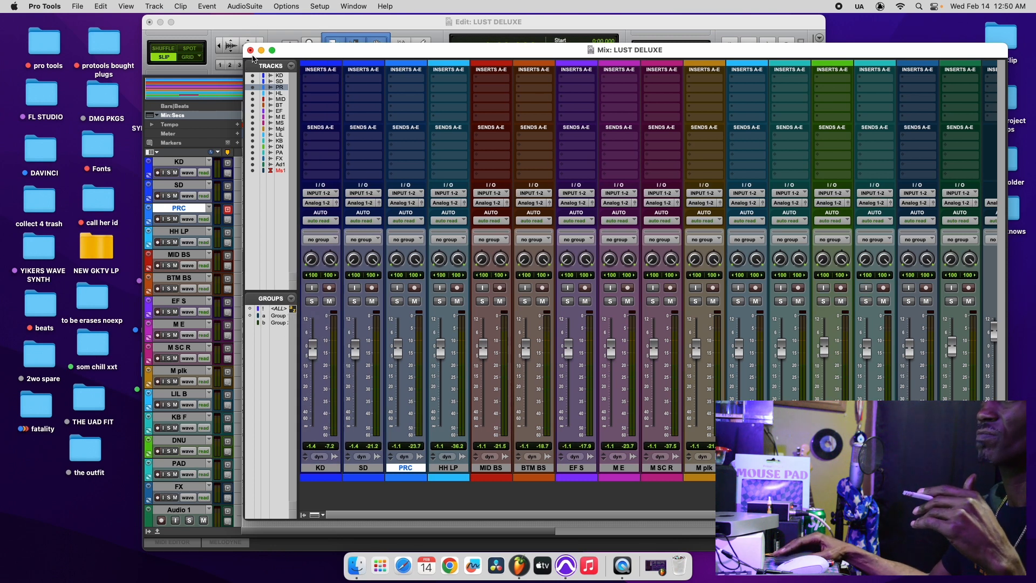
{"action": "left_click", "coordinate": [258, 27]}
{"action": "scroll", "coordinate": [398, 252], "scroll_direction": "down", "scroll_amount": 2}
{"action": "scroll", "coordinate": [399, 252], "scroll_direction": "up", "scroll_amount": 2}
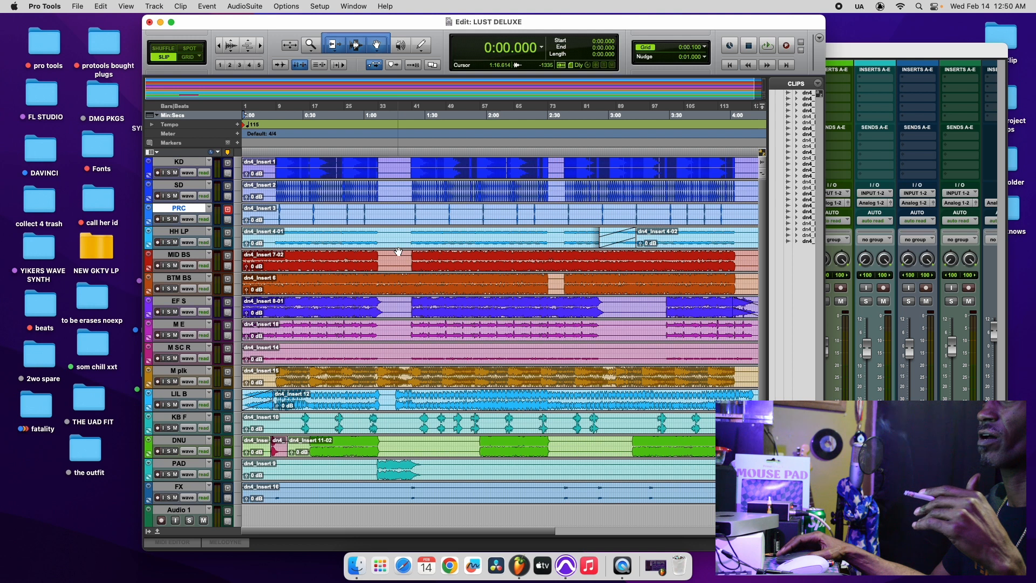
{"action": "left_click", "coordinate": [876, 54]}
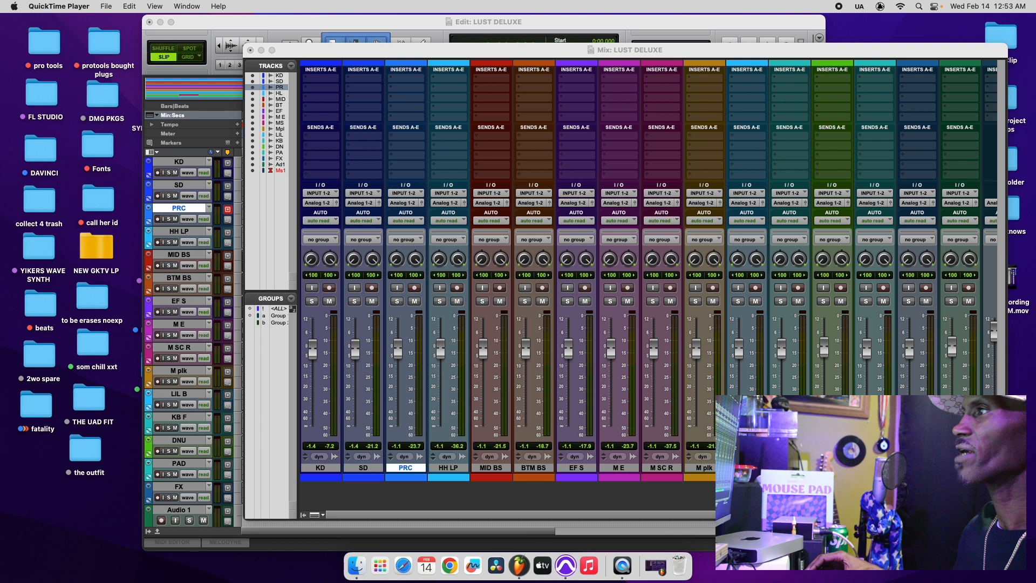
Play the session in the Edit window from the start, and then from the drum entry on KD at about 0:17.5.
{"action": "left_click", "coordinate": [369, 24]}
{"action": "key", "text": "space"}
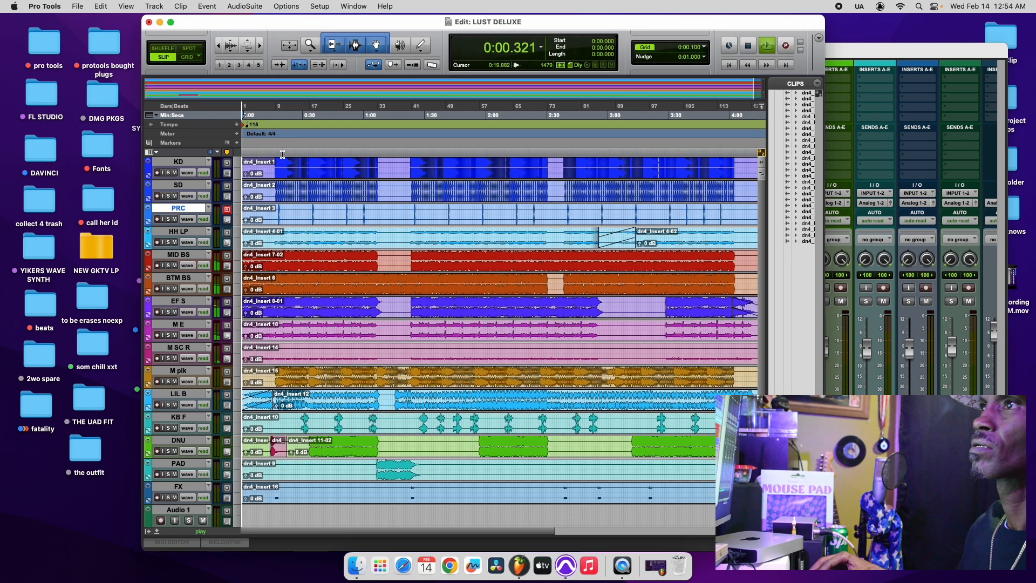
{"action": "left_click", "coordinate": [260, 45]}
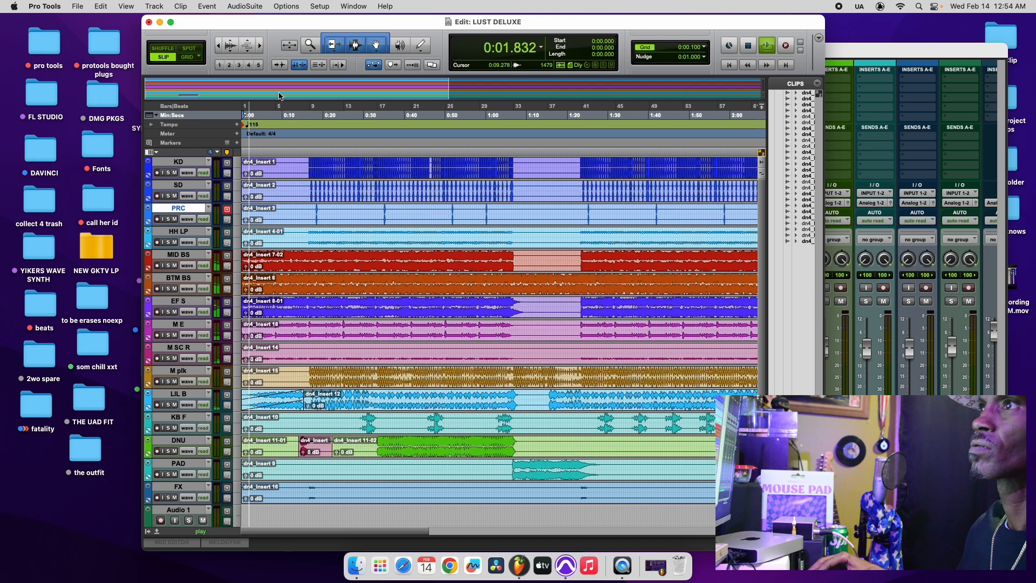
{"action": "left_click", "coordinate": [314, 157]}
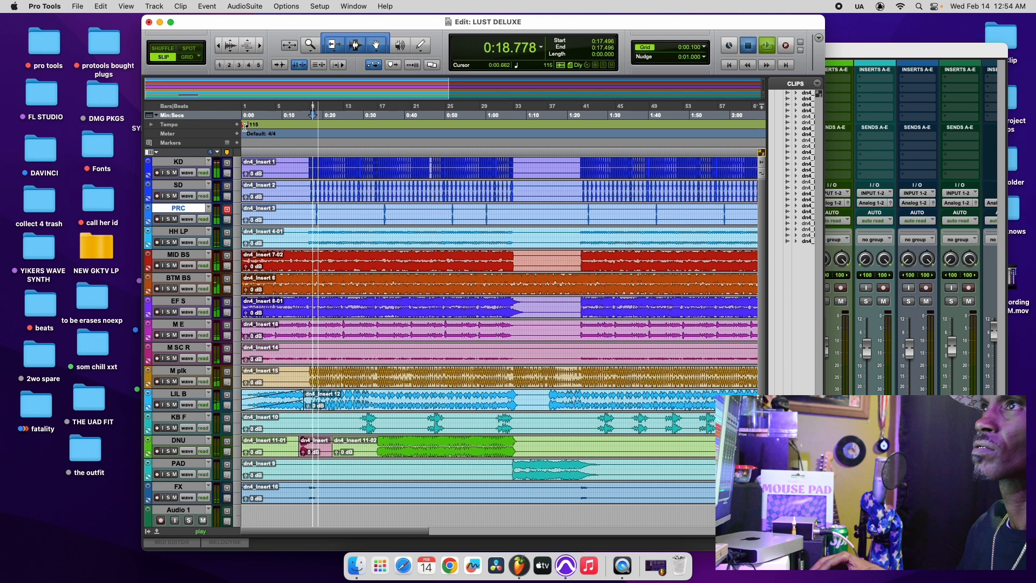
Stop playback and check the BPM setting of the tempo marker at the session start.
{"action": "key", "text": "space"}
{"action": "double_click", "coordinate": [245, 125]}
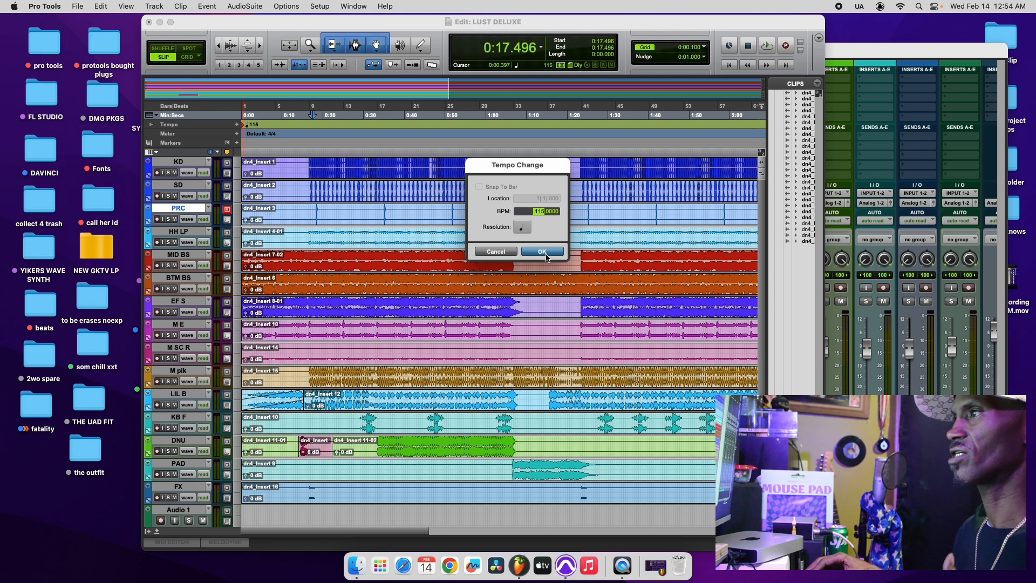
{"action": "left_click", "coordinate": [542, 252]}
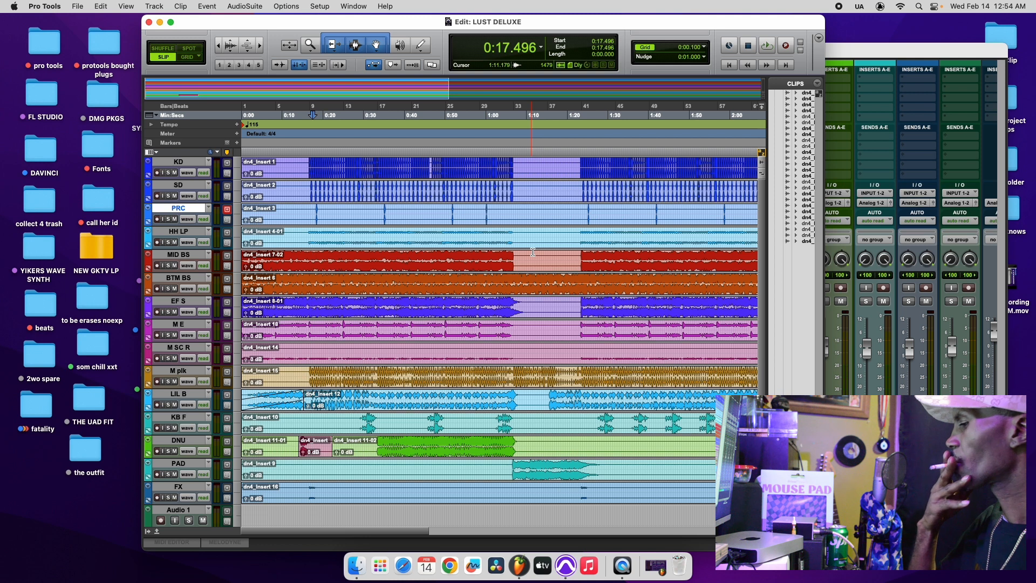
Play from 0:17.496 while checking the tracks and the Mix window meters, stop playback, and return to the Edit window.
{"action": "key", "text": "space"}
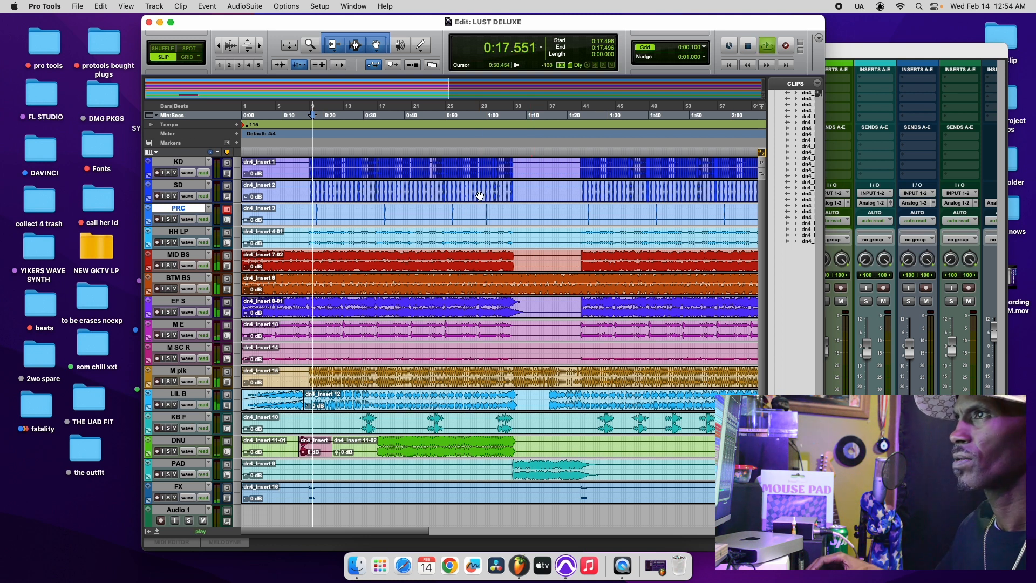
{"action": "scroll", "coordinate": [423, 249], "scroll_direction": "down", "scroll_amount": 2}
{"action": "scroll", "coordinate": [422, 248], "scroll_direction": "up", "scroll_amount": 1}
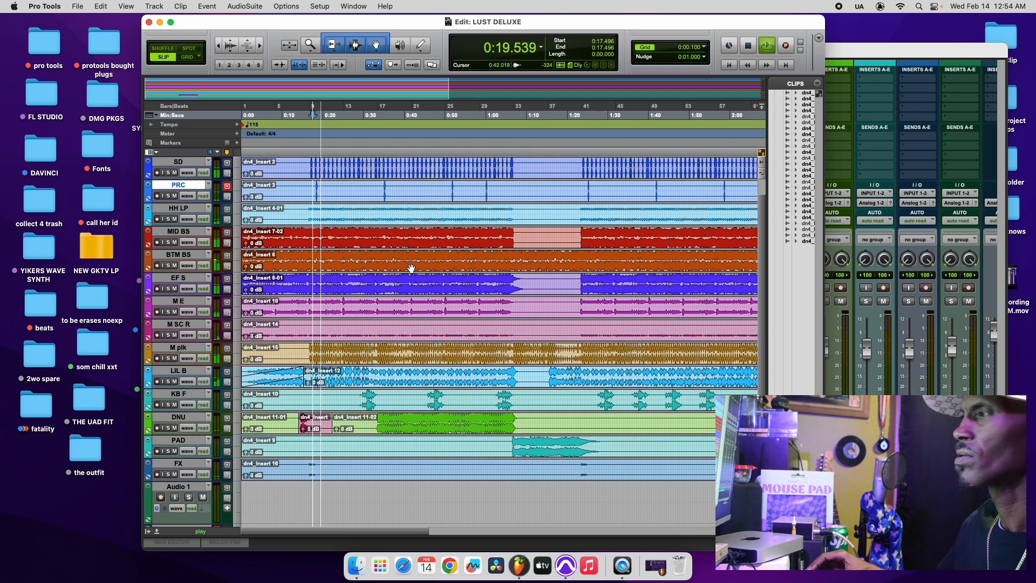
{"action": "key", "text": "super+equal"}
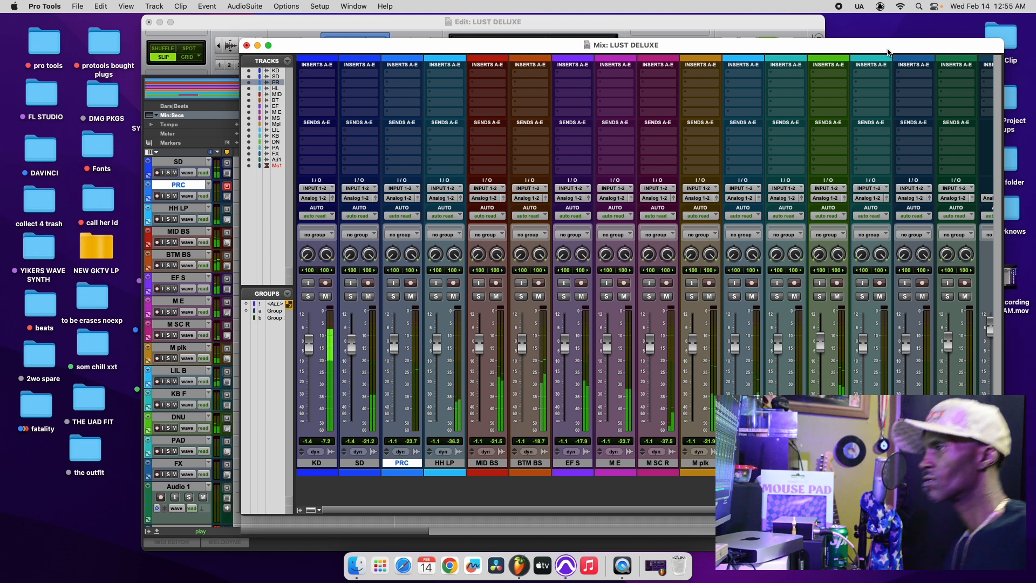
{"action": "key", "text": "space"}
{"action": "key", "text": "super+equal"}
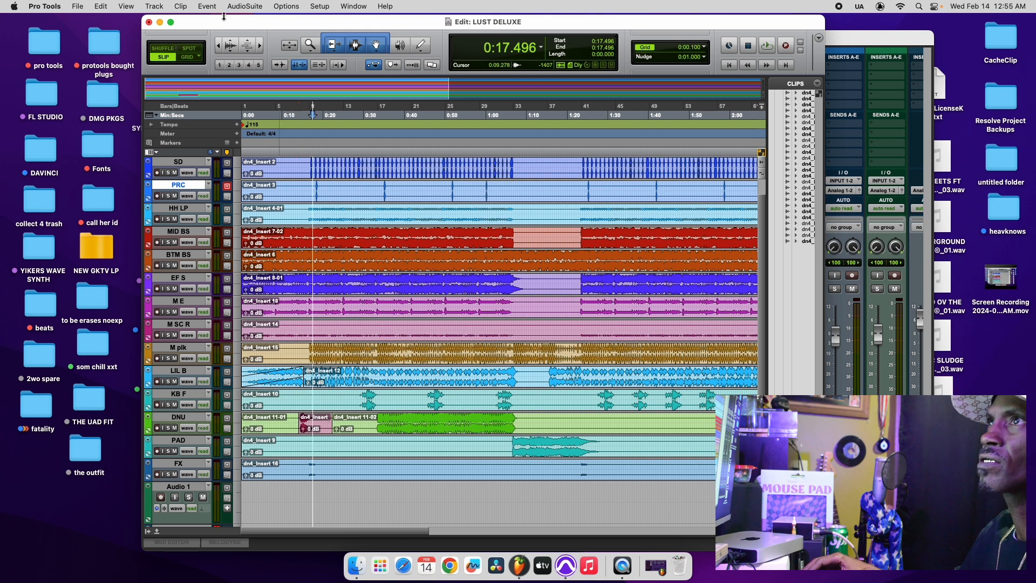
Select the BTM BS clip and examine its waveform up close at the very start of the session.
{"action": "key", "text": "super+bracketright"}
{"action": "key", "text": "super+bracketright"}
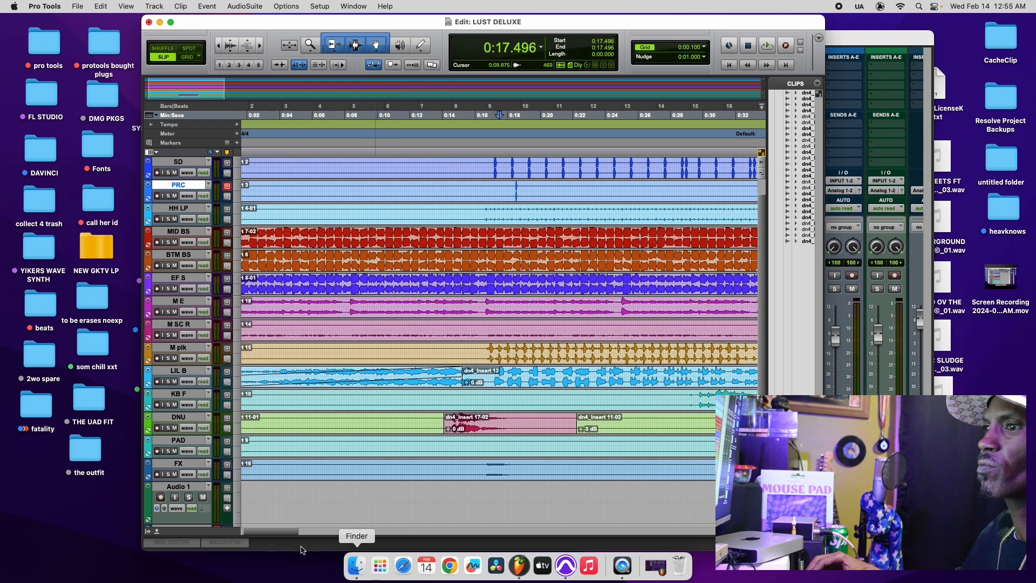
{"action": "left_click_drag", "start_coordinate": [286, 532], "coordinate": [259, 532]}
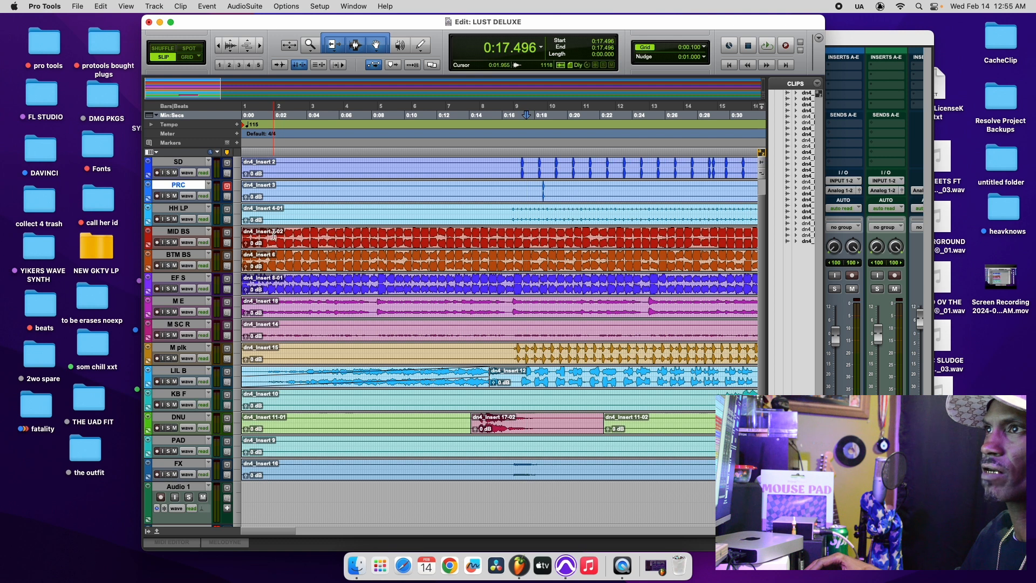
{"action": "left_click", "coordinate": [274, 267]}
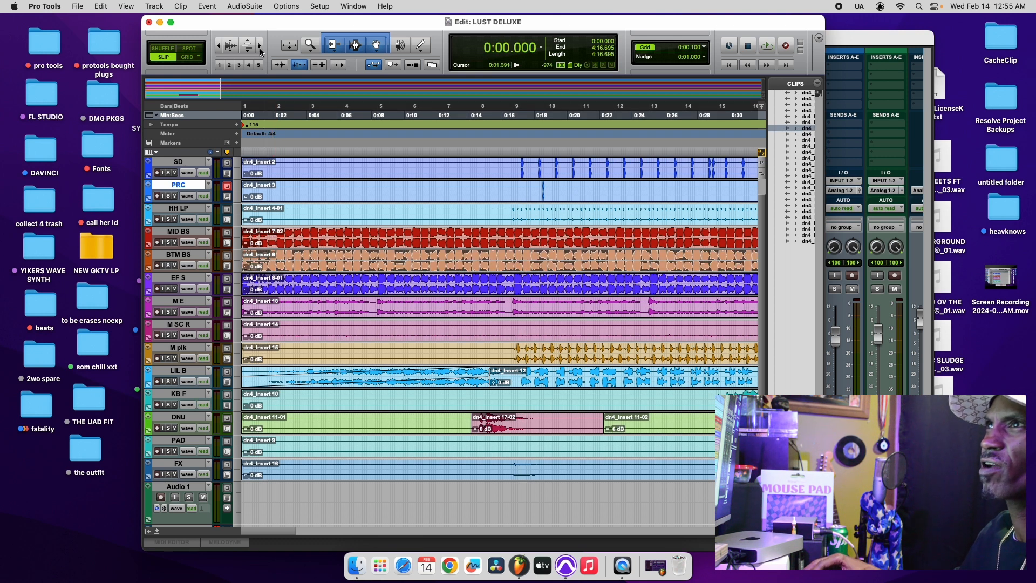
{"action": "left_click", "coordinate": [260, 49]}
{"action": "left_click", "coordinate": [259, 49]}
{"action": "left_click", "coordinate": [259, 49]}
{"action": "left_click", "coordinate": [260, 49]}
{"action": "left_click", "coordinate": [260, 49]}
{"action": "left_click", "coordinate": [260, 49]}
{"action": "left_click", "coordinate": [260, 49]}
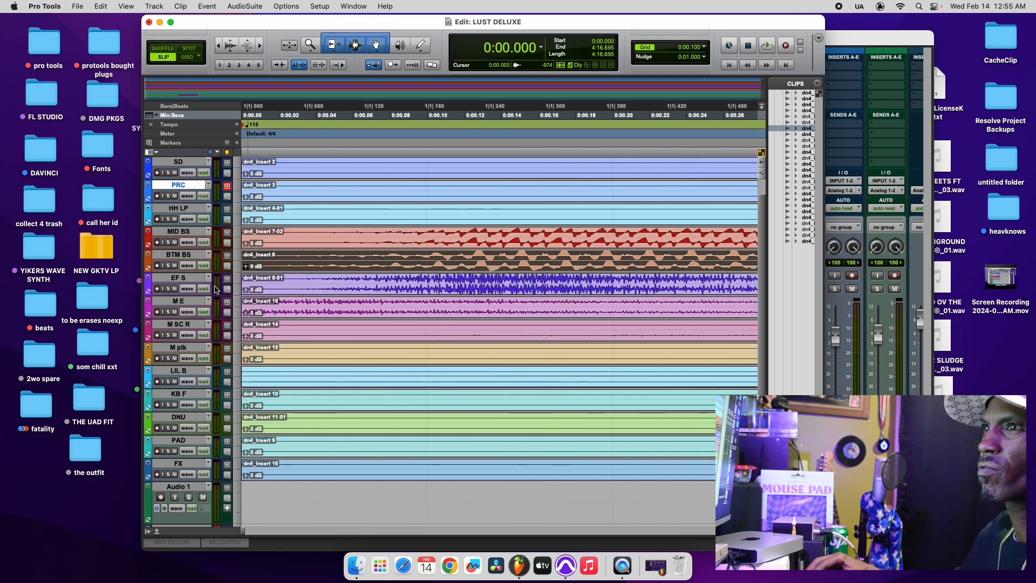
Increase the track heights of MID BS and BTM BS to compare their waveforms.
{"action": "left_click_drag", "start_coordinate": [197, 272], "coordinate": [196, 286]}
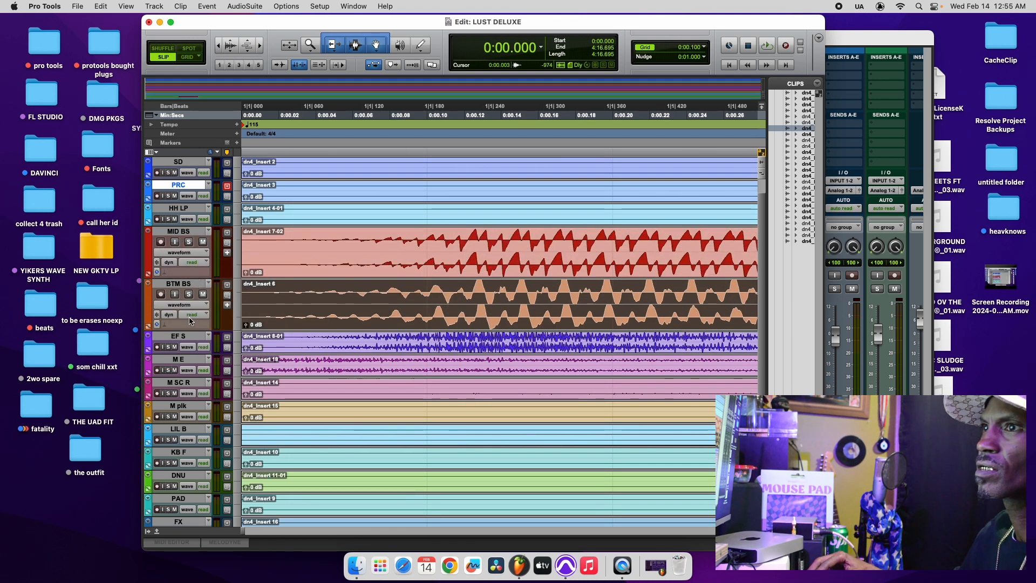
{"action": "left_click_drag", "start_coordinate": [186, 330], "coordinate": [187, 361]}
{"action": "left_click_drag", "start_coordinate": [190, 280], "coordinate": [190, 298]}
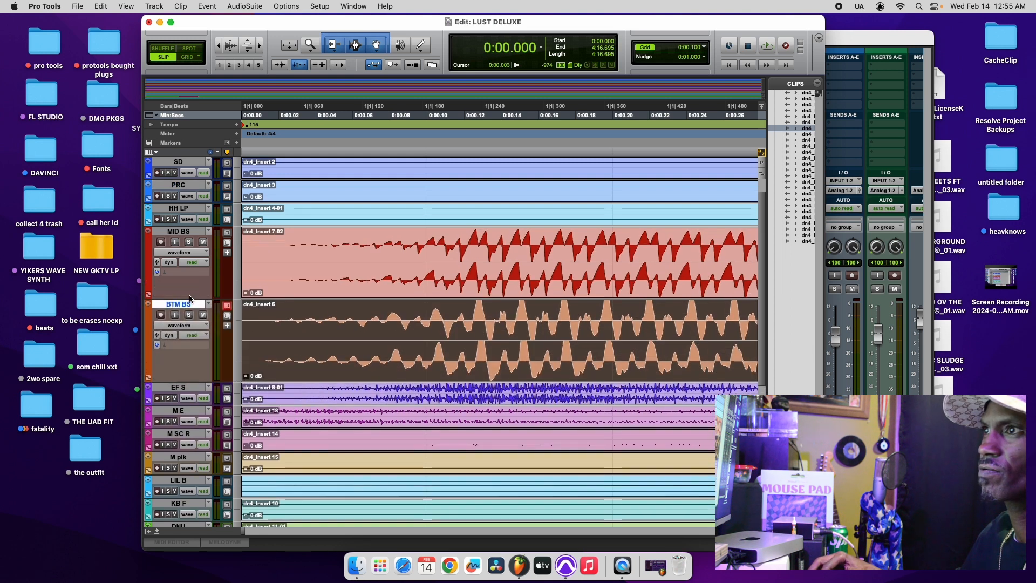
Examine exactly where the BTM BS waveform begins, magnifying its timing and amplitude and marking the spot with the edit cursor.
{"action": "left_click", "coordinate": [266, 325]}
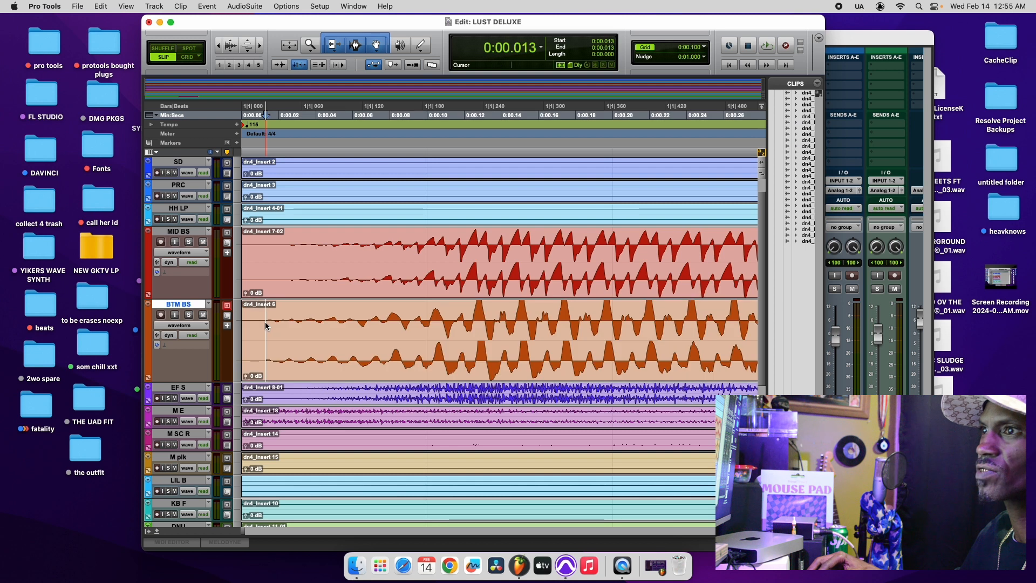
{"action": "left_click", "coordinate": [260, 46]}
{"action": "left_click", "coordinate": [259, 45]}
{"action": "left_click", "coordinate": [260, 45]}
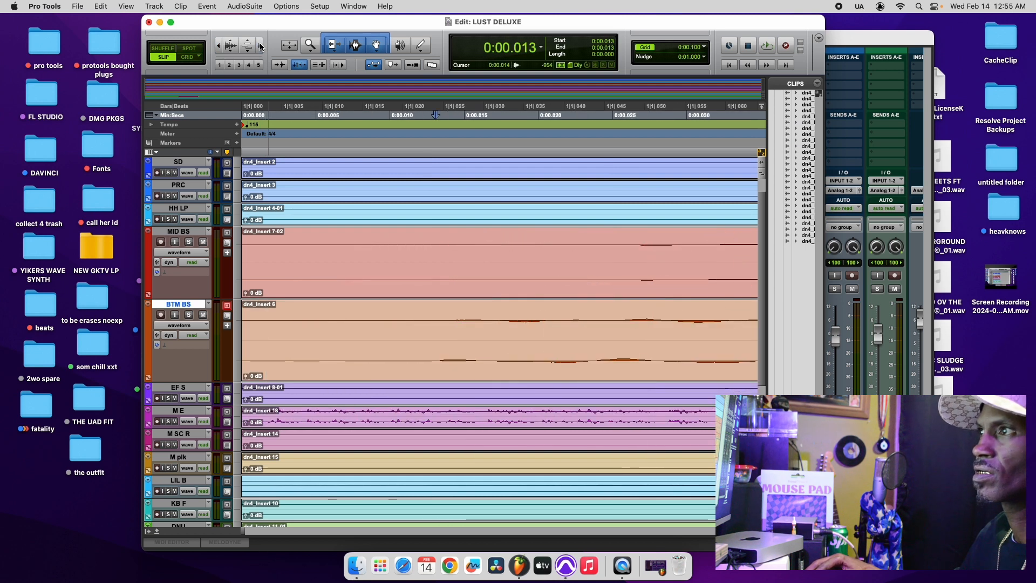
{"action": "left_click", "coordinate": [234, 42]}
{"action": "left_click", "coordinate": [233, 43]}
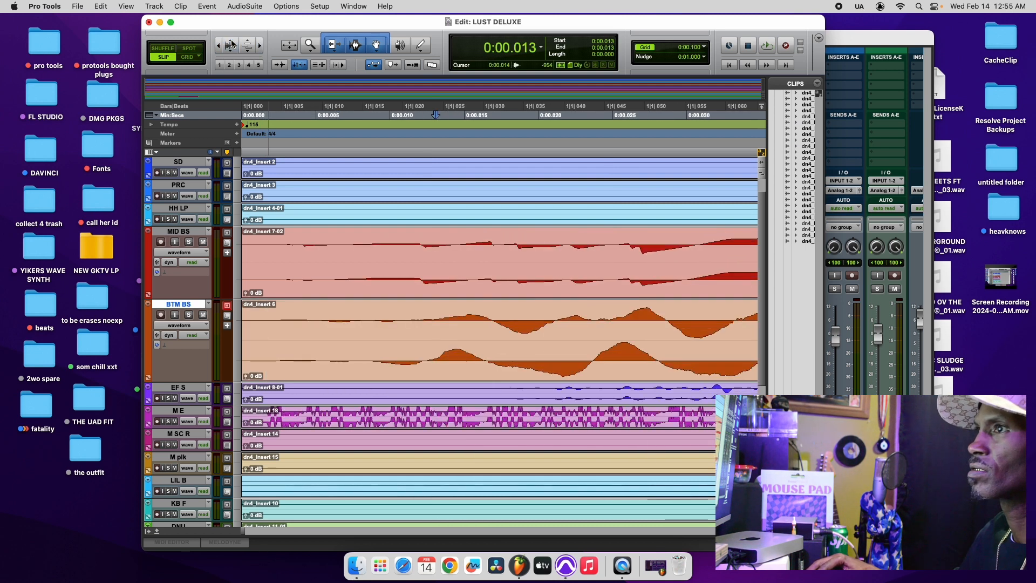
{"action": "left_click", "coordinate": [279, 338]}
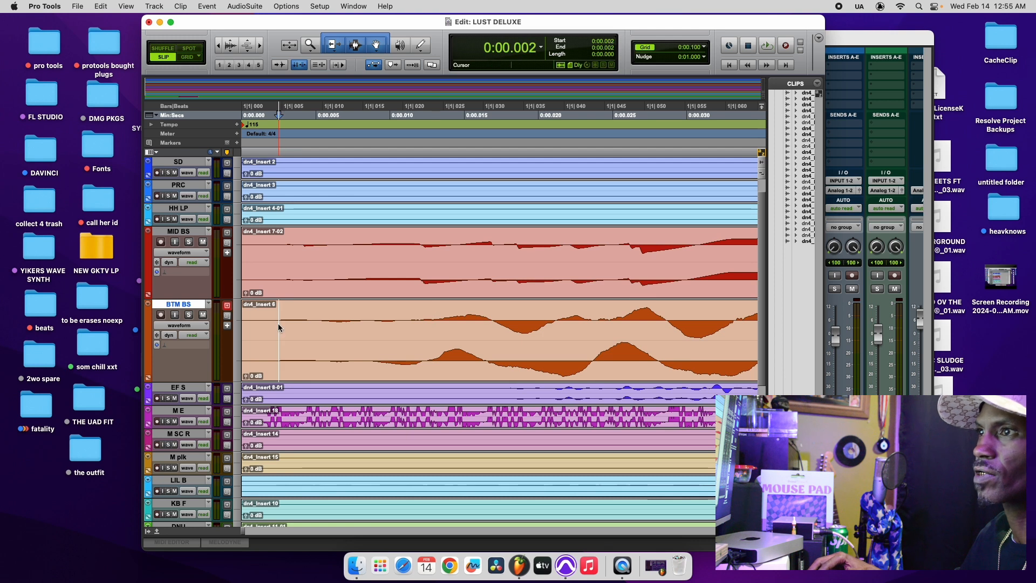
{"action": "left_click", "coordinate": [260, 46]}
{"action": "left_click", "coordinate": [261, 47]}
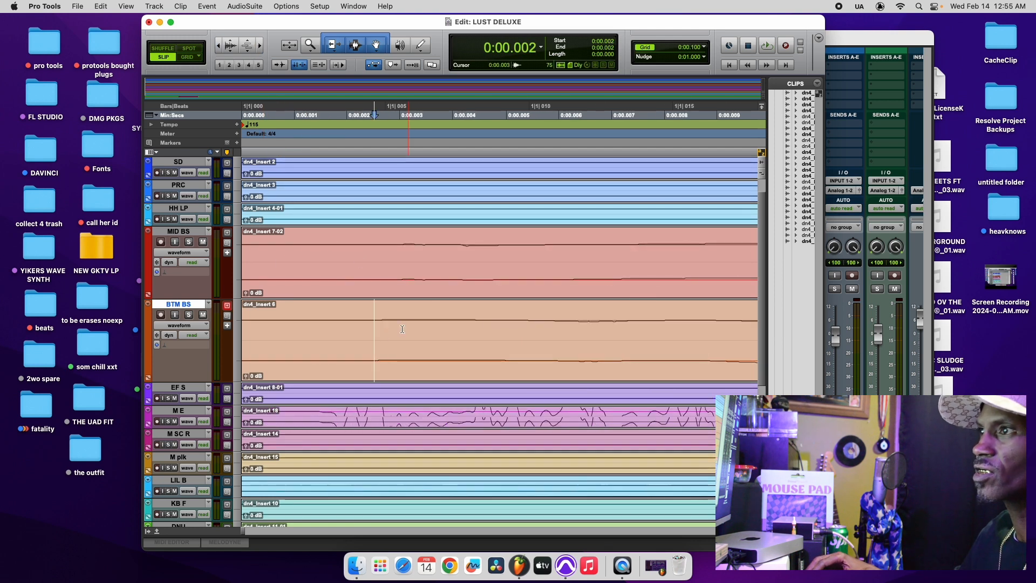
Split the MID BS clip at about 0:00.003 and shift the later part to 0:00.002, in line with the BTM BS waveform start.
{"action": "left_click", "coordinate": [379, 323]}
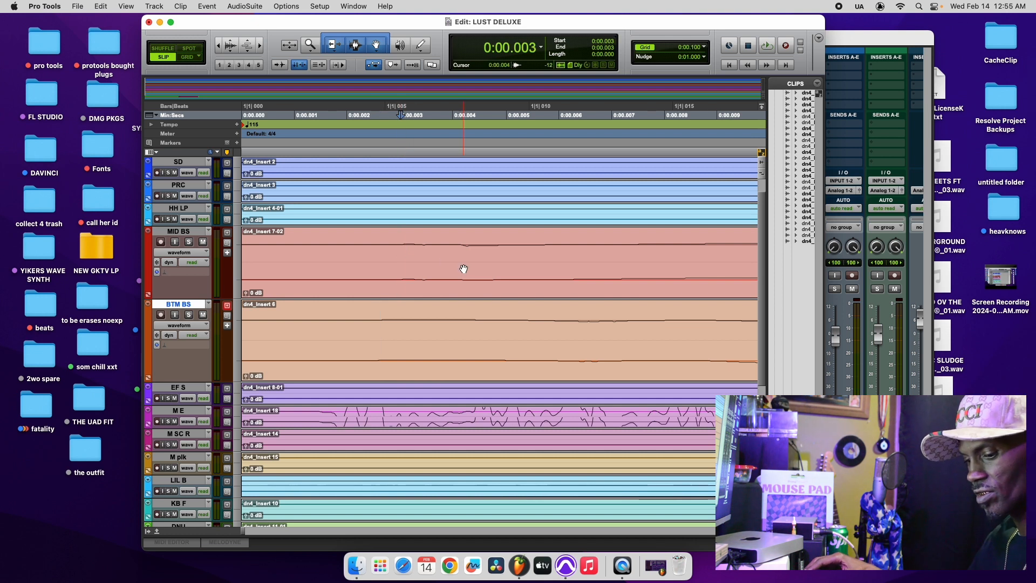
{"action": "key", "text": "super+e"}
{"action": "left_click_drag", "start_coordinate": [449, 284], "coordinate": [430, 281]}
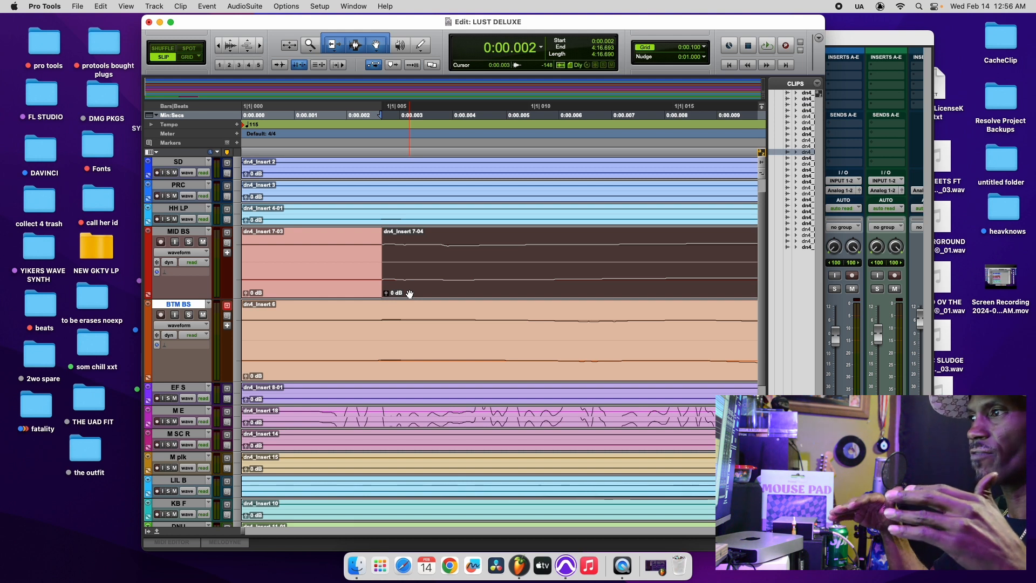
{"action": "left_click", "coordinate": [377, 318]}
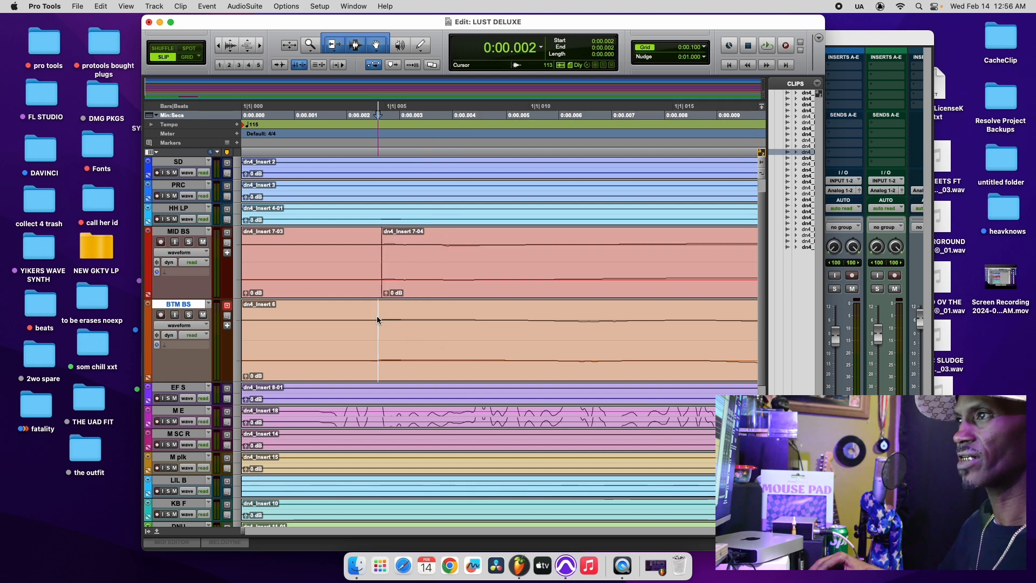
Reduce the track heights of MID BS and BTM BS, with the whole arrangement in view.
{"action": "left_click", "coordinate": [219, 46]}
{"action": "left_click", "coordinate": [218, 47]}
{"action": "left_click", "coordinate": [218, 47]}
{"action": "left_click", "coordinate": [219, 49]}
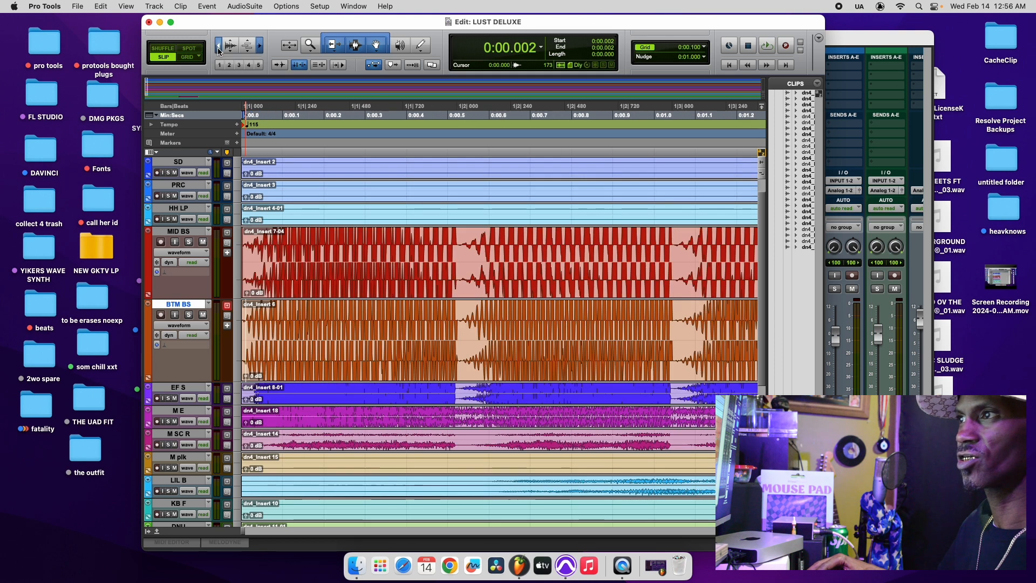
{"action": "left_click", "coordinate": [220, 51]}
{"action": "left_click", "coordinate": [219, 50]}
{"action": "left_click", "coordinate": [219, 50]}
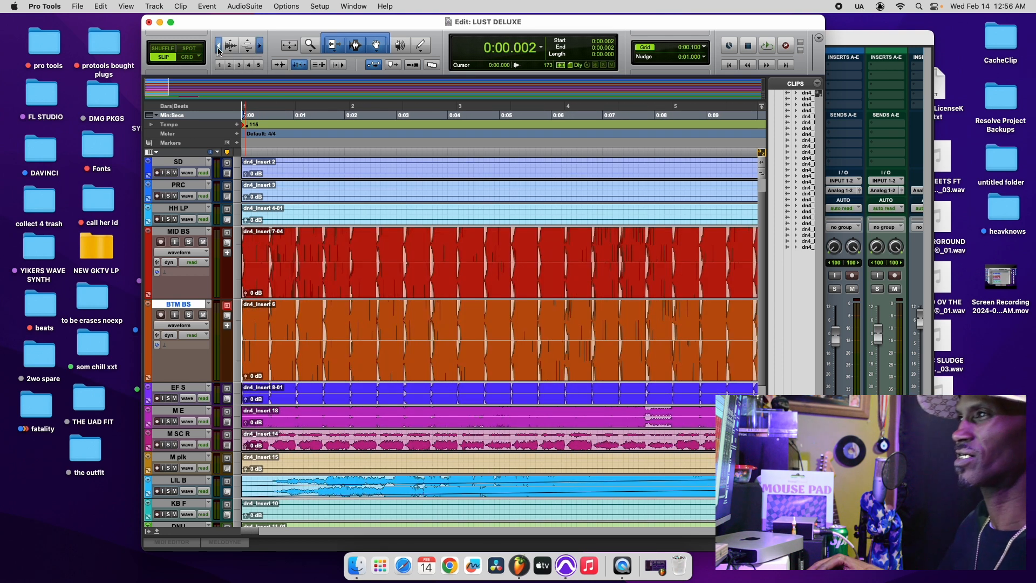
{"action": "left_click", "coordinate": [219, 50]}
{"action": "left_click", "coordinate": [219, 50]}
{"action": "left_click", "coordinate": [220, 50]}
{"action": "left_click", "coordinate": [219, 50]}
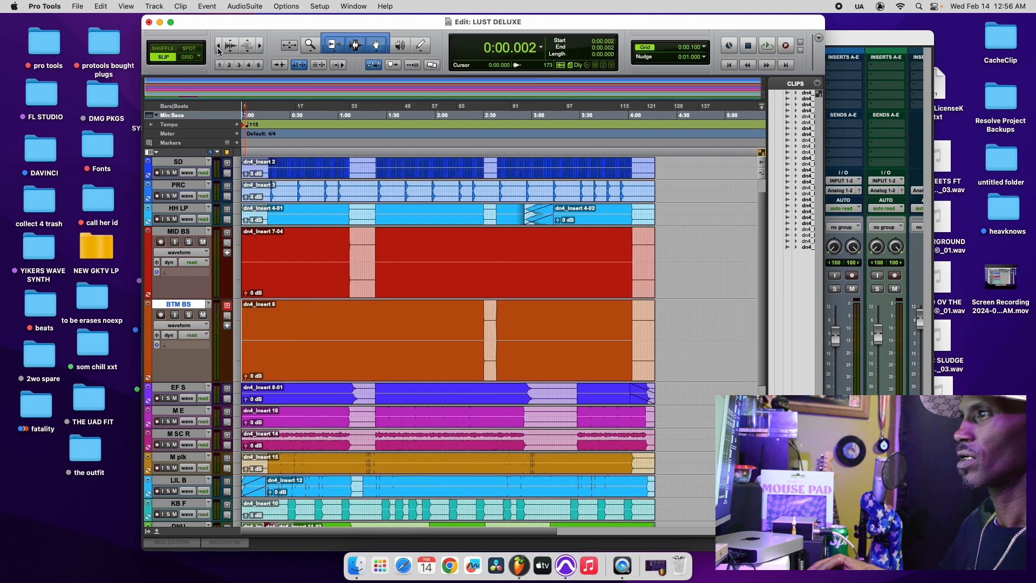
{"action": "left_click_drag", "start_coordinate": [191, 383], "coordinate": [177, 261]}
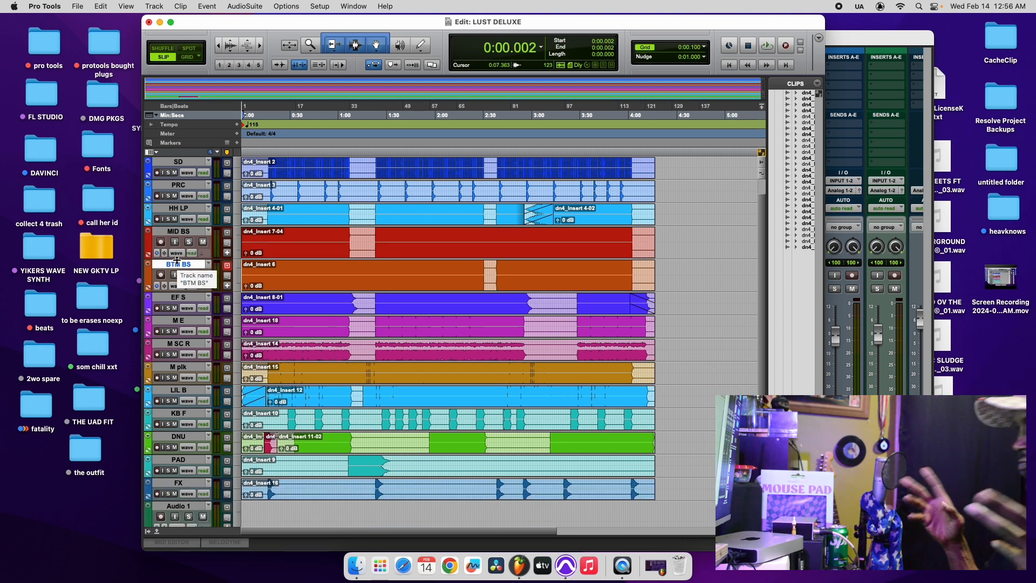
Examine up close how the MID BS and BTM BS waveforms line up at the session start, and select the EF S clip.
{"action": "key", "text": "t"}
{"action": "key", "text": "t"}
{"action": "key", "text": "t"}
{"action": "key", "text": "t"}
{"action": "key", "text": "t"}
{"action": "key", "text": "t"}
{"action": "key", "text": "t"}
{"action": "key", "text": "t"}
{"action": "key", "text": "t"}
{"action": "key", "text": "t"}
{"action": "key", "text": "t"}
{"action": "key", "text": "t"}
{"action": "key", "text": "t"}
{"action": "key", "text": "t"}
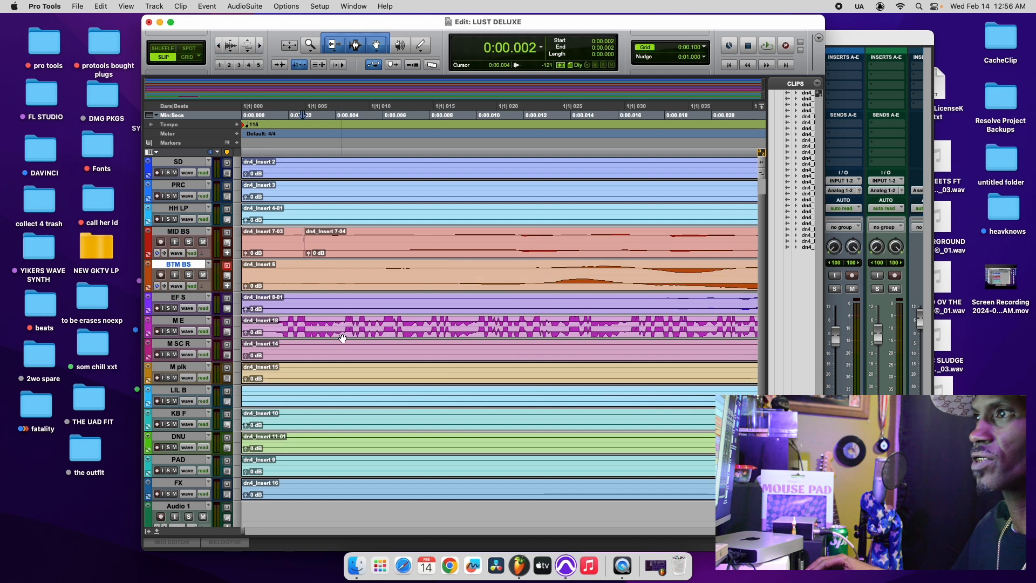
{"action": "left_click", "coordinate": [343, 332]}
{"action": "left_click", "coordinate": [341, 307]}
Place the edit cursor on EF S at the second beat, about 0:00.518, and compare the MID BS and BTM BS waveforms there in close detail.
{"action": "left_click", "coordinate": [218, 45]}
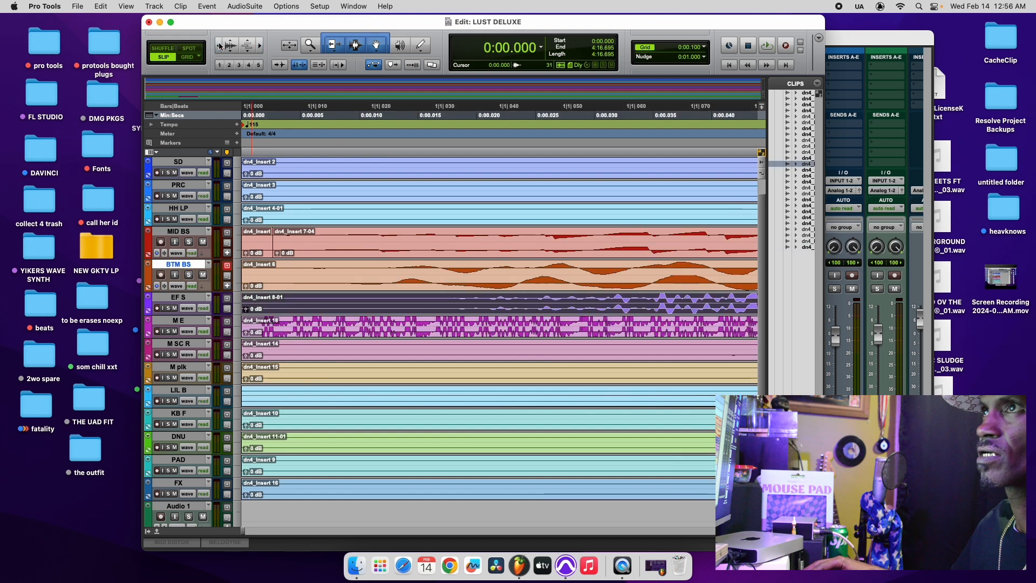
{"action": "left_click", "coordinate": [218, 45]}
{"action": "left_click", "coordinate": [218, 45]}
{"action": "left_click", "coordinate": [218, 46]}
{"action": "left_click", "coordinate": [218, 45]}
{"action": "left_click", "coordinate": [218, 45]}
{"action": "left_click", "coordinate": [219, 46]}
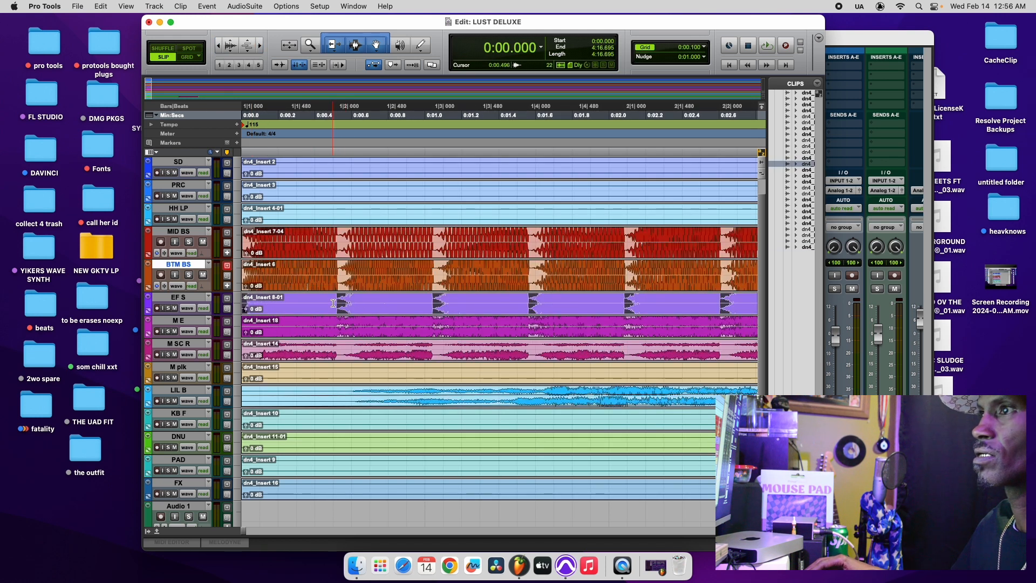
{"action": "left_click", "coordinate": [338, 301]}
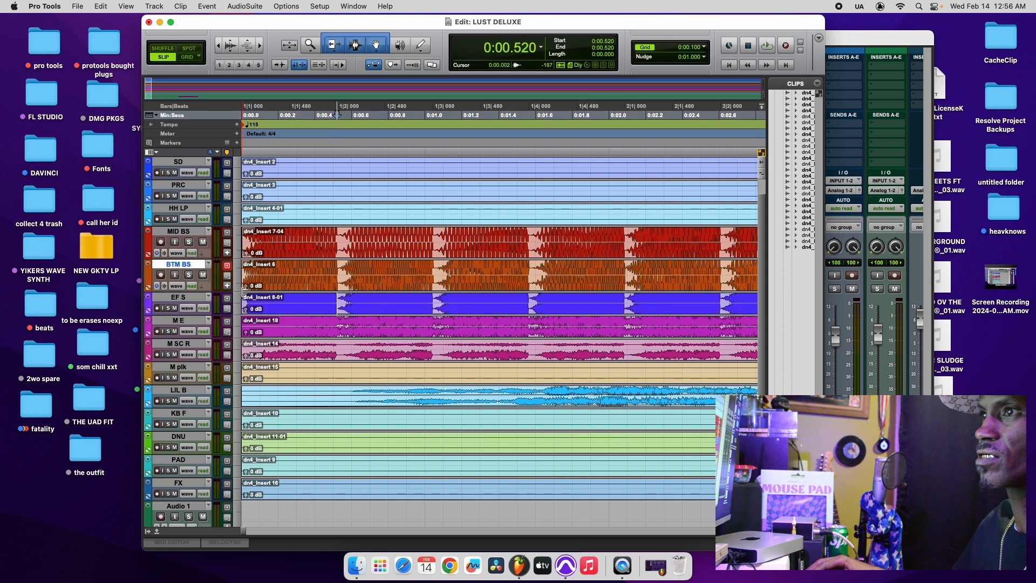
{"action": "left_click", "coordinate": [259, 47]}
{"action": "left_click", "coordinate": [258, 47]}
{"action": "left_click", "coordinate": [259, 47]}
{"action": "left_click", "coordinate": [259, 47]}
{"action": "left_click", "coordinate": [258, 47]}
{"action": "left_click", "coordinate": [259, 47]}
{"action": "left_click", "coordinate": [259, 47]}
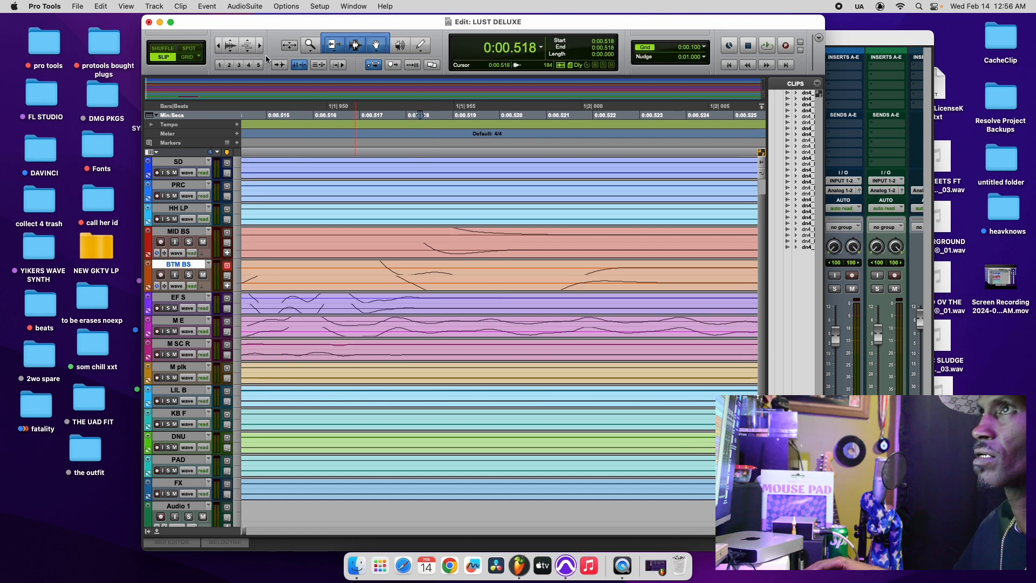
{"action": "left_click", "coordinate": [260, 48]}
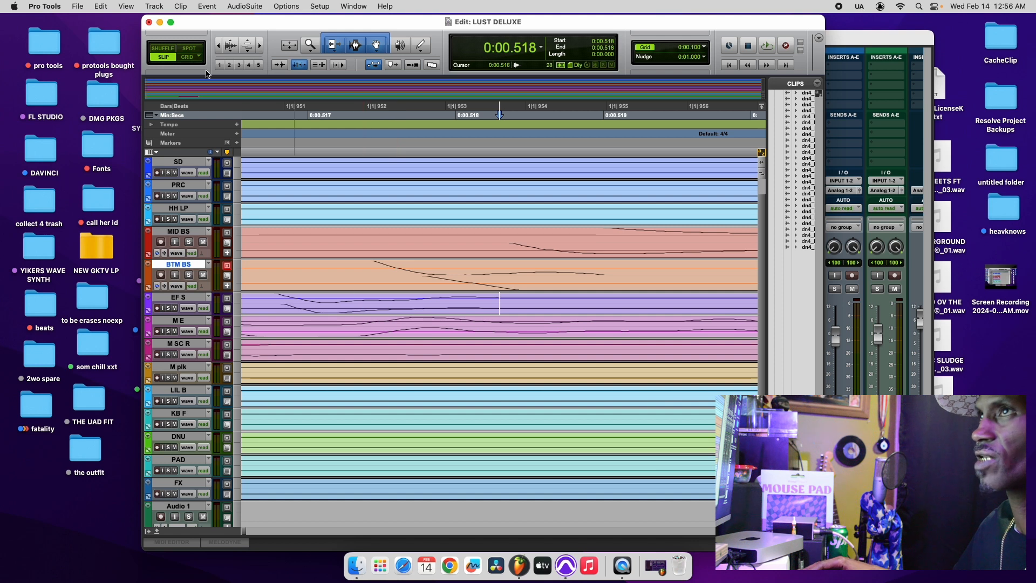
Bring the arrangement overview back and move the Edit window closer to the screen's left edge, leaving Slip mode active.
{"action": "left_click", "coordinate": [220, 46]}
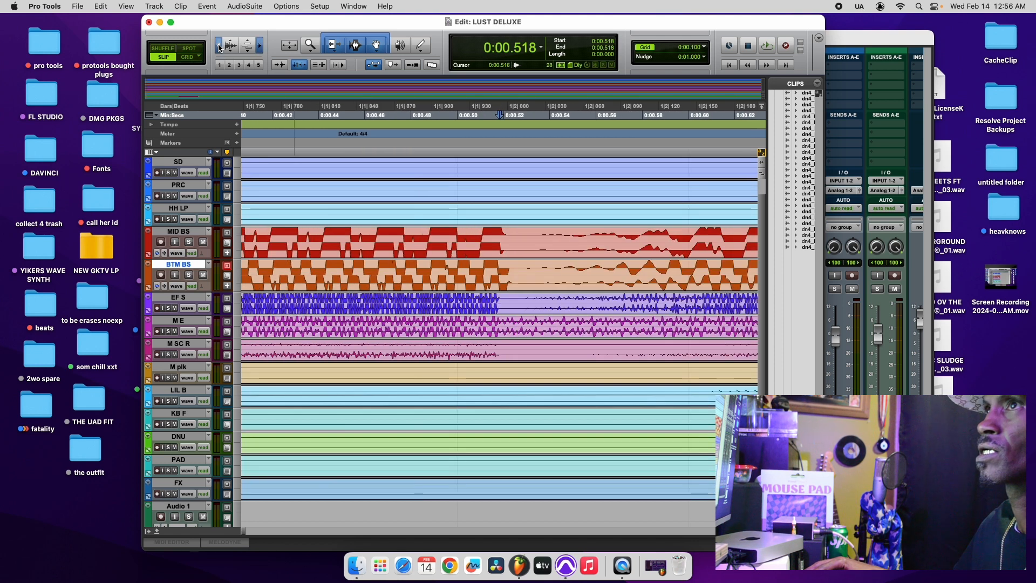
{"action": "left_click", "coordinate": [219, 46]}
{"action": "left_click", "coordinate": [220, 46]}
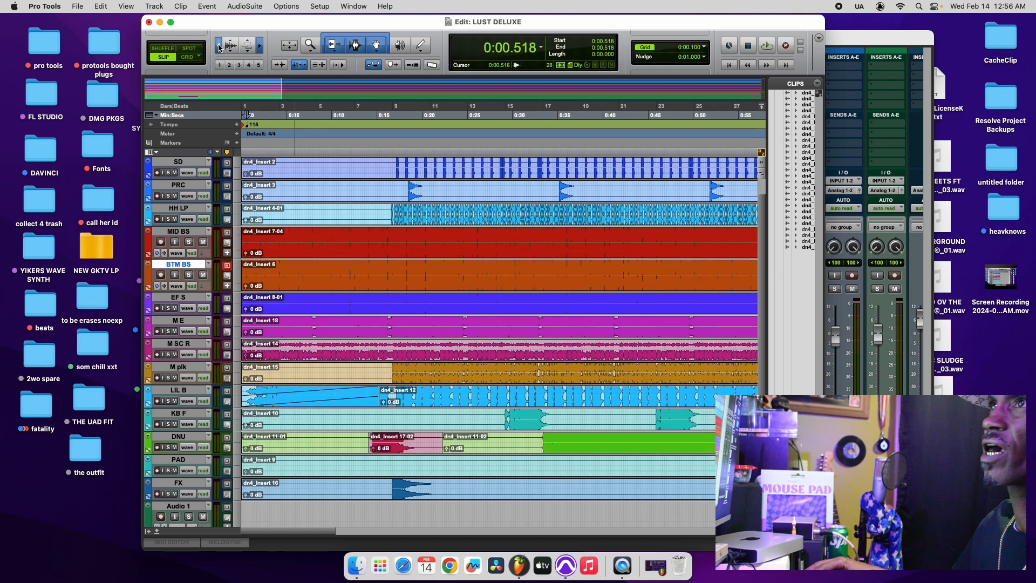
{"action": "left_click", "coordinate": [219, 46]}
{"action": "left_click_drag", "start_coordinate": [216, 31], "coordinate": [213, 32]}
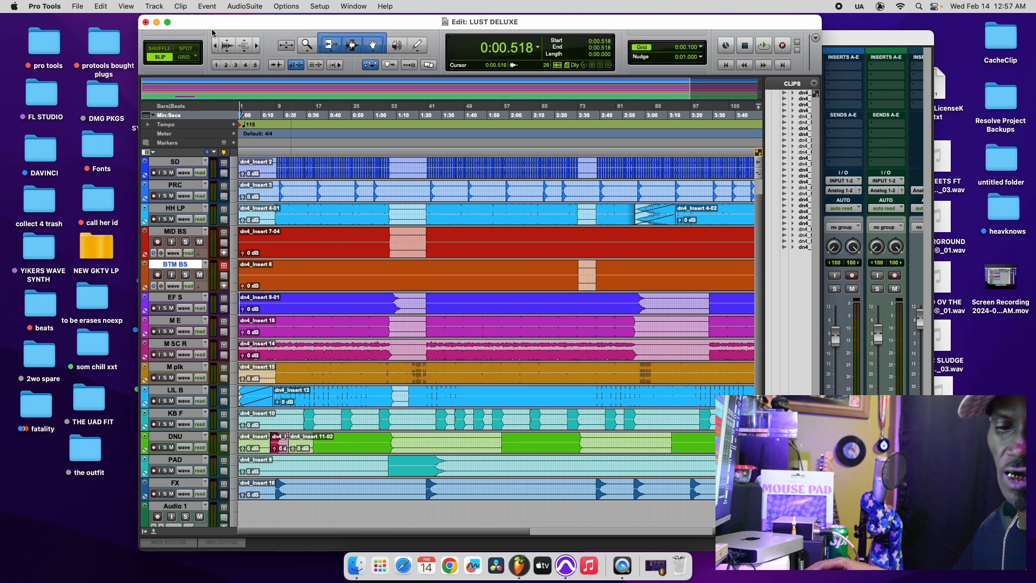
{"action": "left_click", "coordinate": [194, 59]}
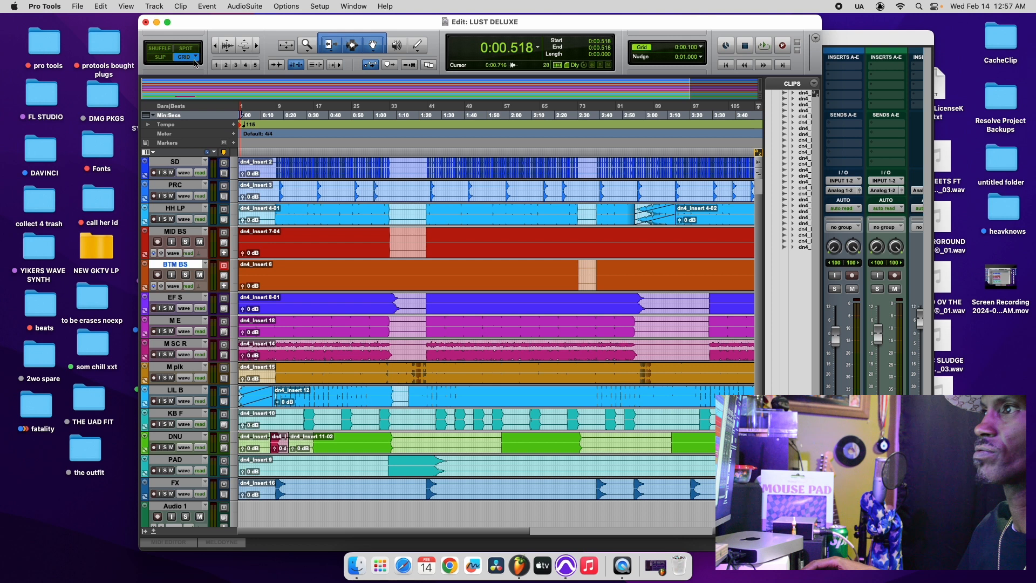
{"action": "left_click", "coordinate": [164, 59]}
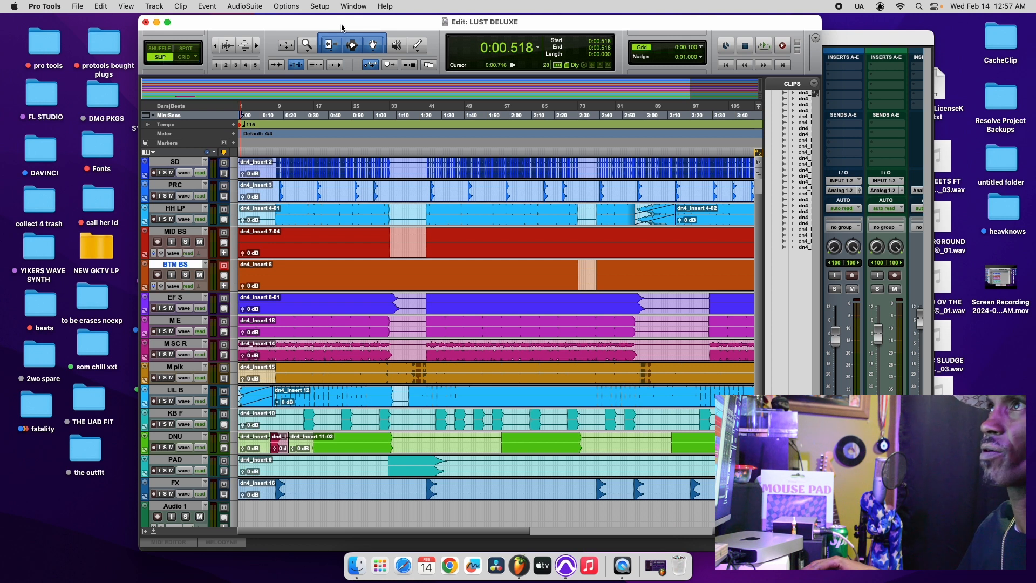
{"action": "left_click_drag", "start_coordinate": [342, 28], "coordinate": [323, 28]}
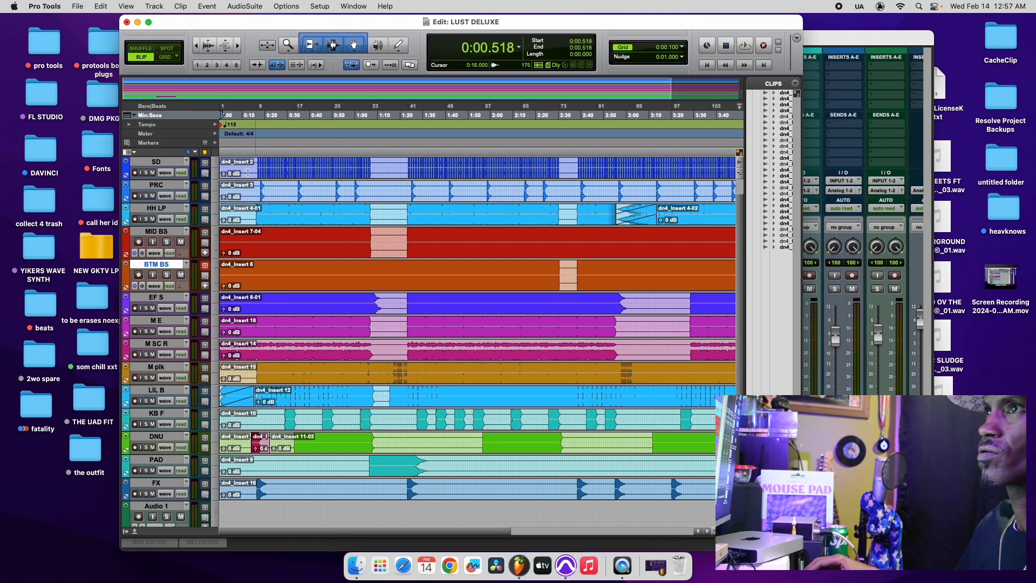
Mark the gap in MID BS at about 1:11.405 and examine the arrangement around it at several magnifications.
{"action": "left_click", "coordinate": [380, 242]}
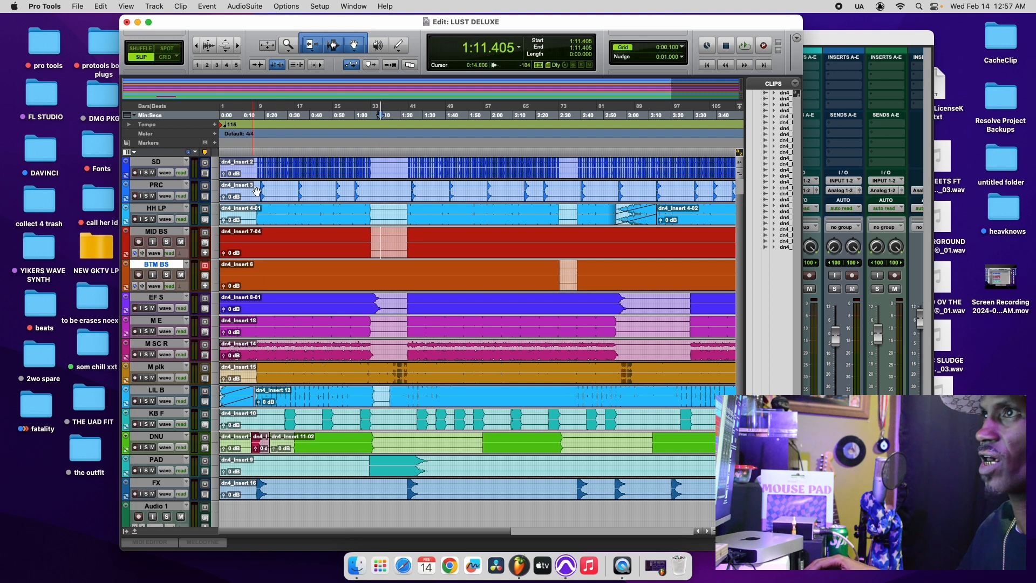
{"action": "left_click", "coordinate": [238, 48]}
{"action": "left_click", "coordinate": [238, 50]}
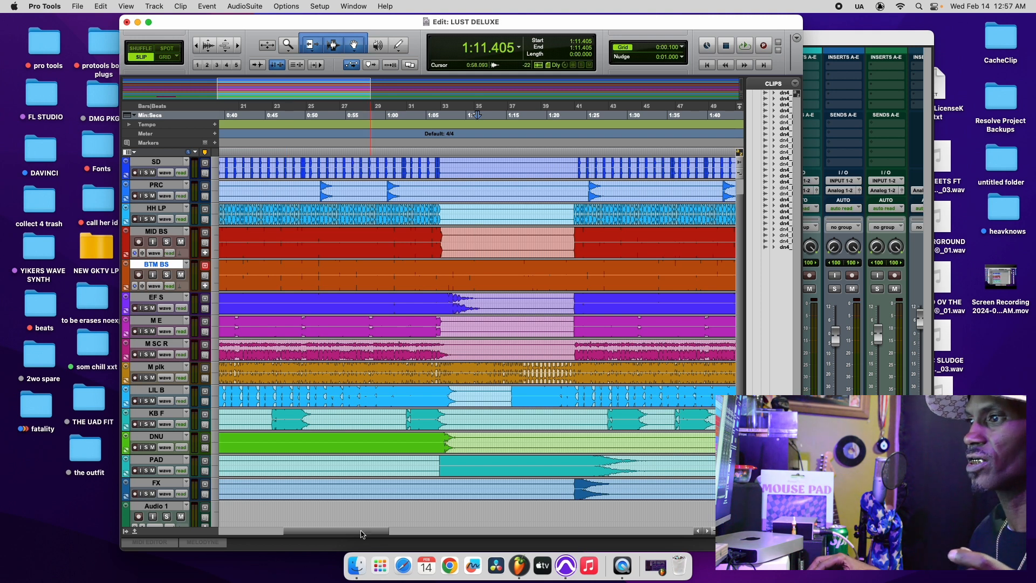
{"action": "left_click_drag", "start_coordinate": [364, 533], "coordinate": [243, 532]}
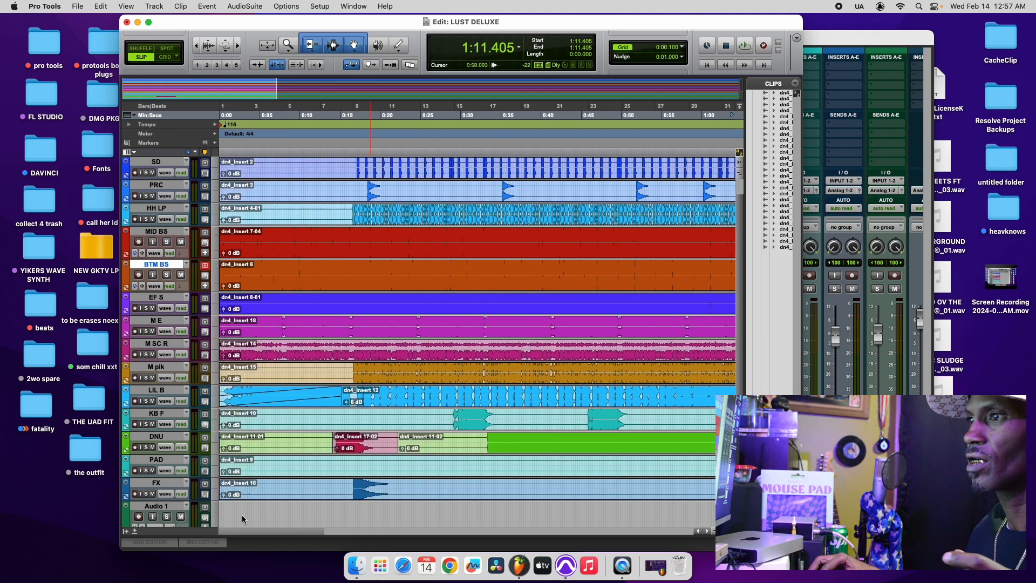
{"action": "left_click", "coordinate": [197, 46]}
{"action": "left_click", "coordinate": [196, 46]}
{"action": "left_click", "coordinate": [196, 46]}
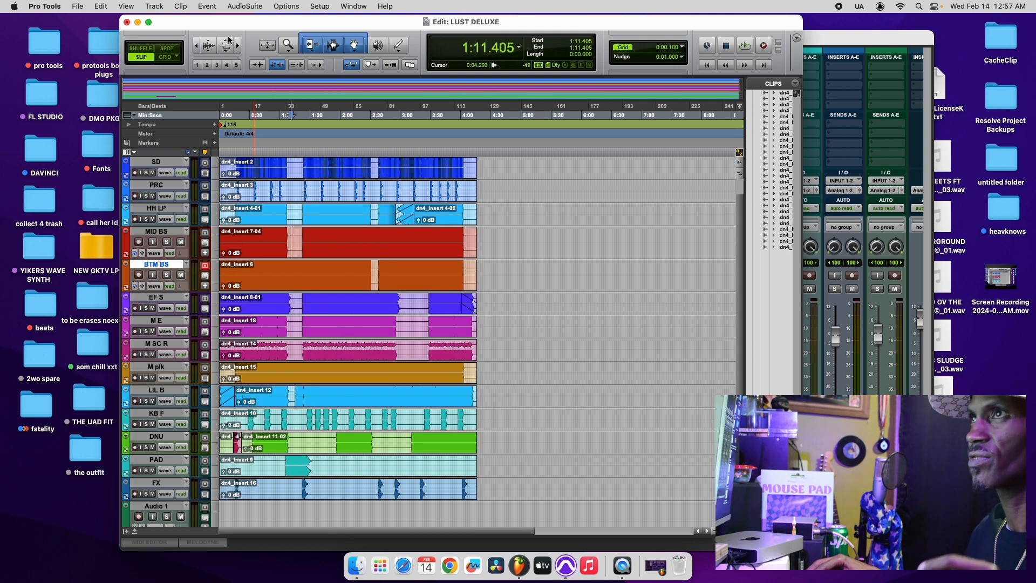
{"action": "left_click", "coordinate": [238, 46]}
{"action": "left_click", "coordinate": [238, 46]}
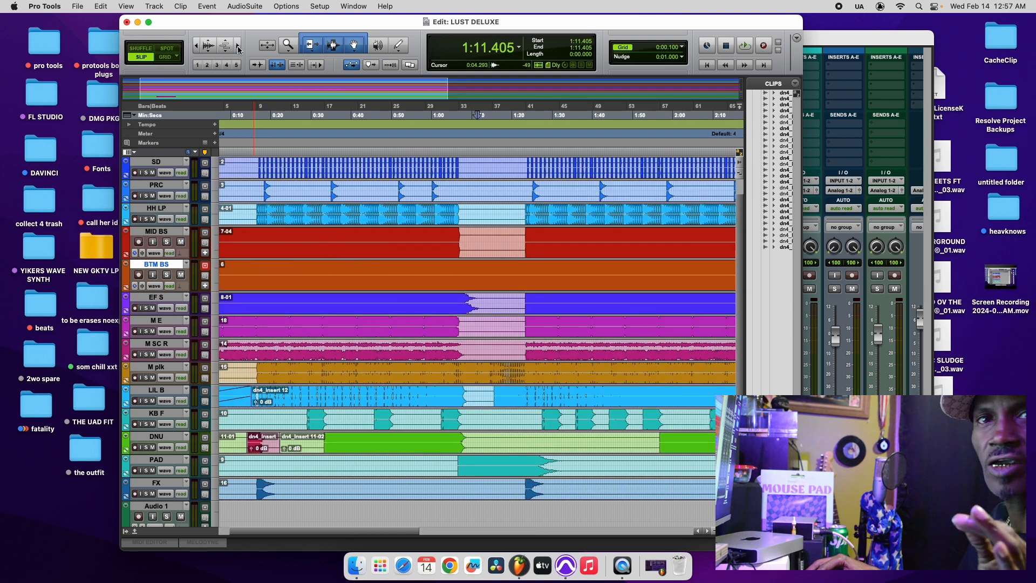
{"action": "left_click", "coordinate": [239, 46]}
{"action": "left_click", "coordinate": [197, 46]}
{"action": "left_click", "coordinate": [196, 46]}
Play the beat from about 0:31.126 on BTM BS and bring the Mix window to the front.
{"action": "left_click", "coordinate": [80, 7]}
{"action": "left_click", "coordinate": [93, 88]}
{"action": "left_click", "coordinate": [283, 272]}
{"action": "key", "text": "space"}
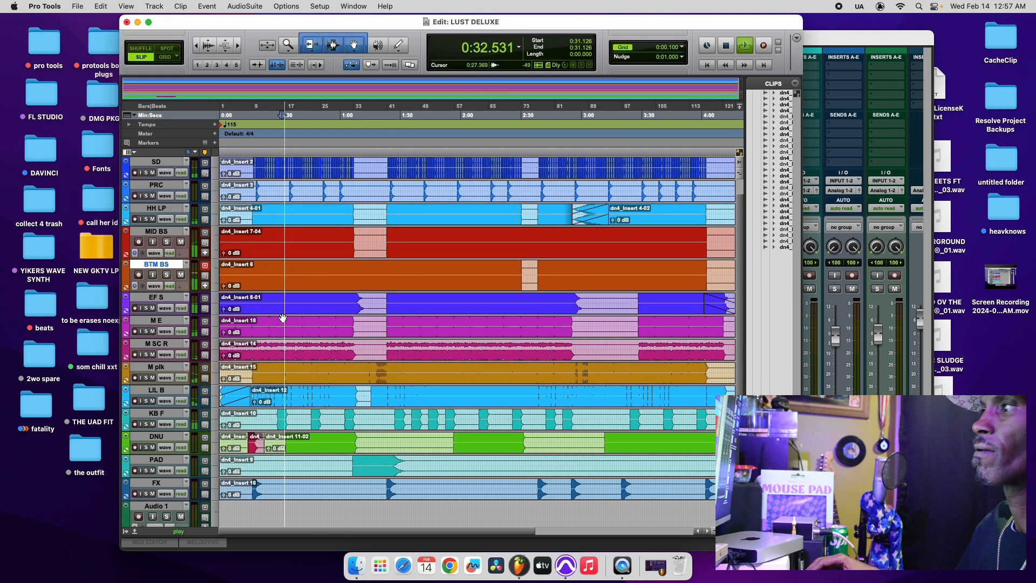
{"action": "left_click", "coordinate": [838, 41]}
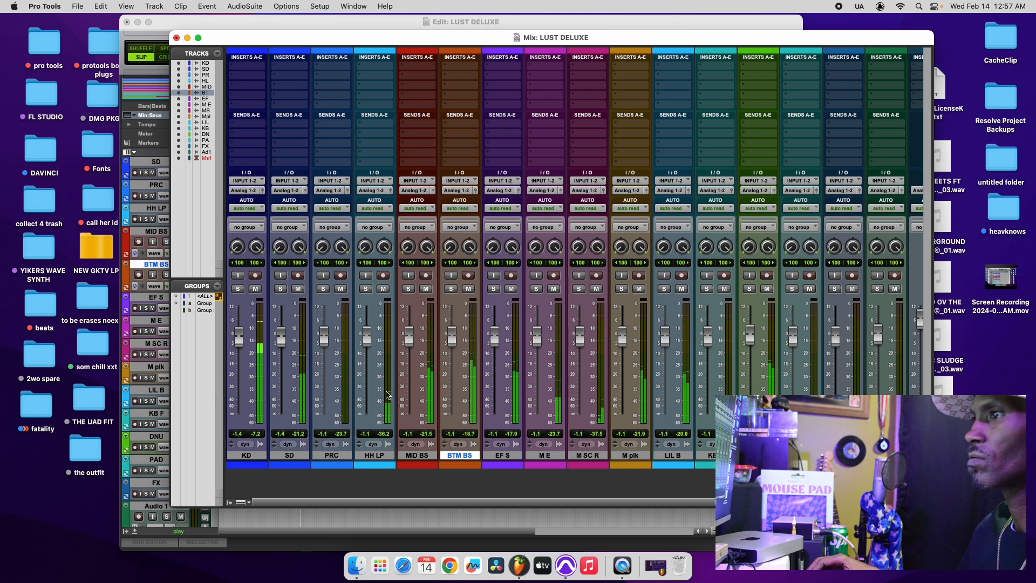
Mute all the instrument tracks in the mix and check the remaining channels up to the last one.
{"action": "left_click", "coordinate": [383, 288]}
{"action": "left_click", "coordinate": [341, 288]}
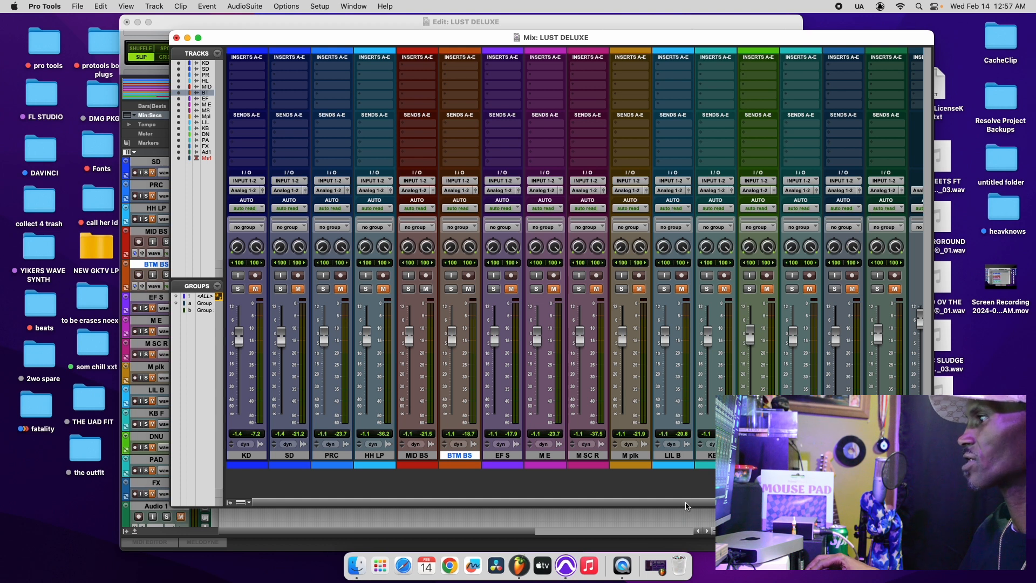
{"action": "left_click_drag", "start_coordinate": [686, 503], "coordinate": [755, 503]}
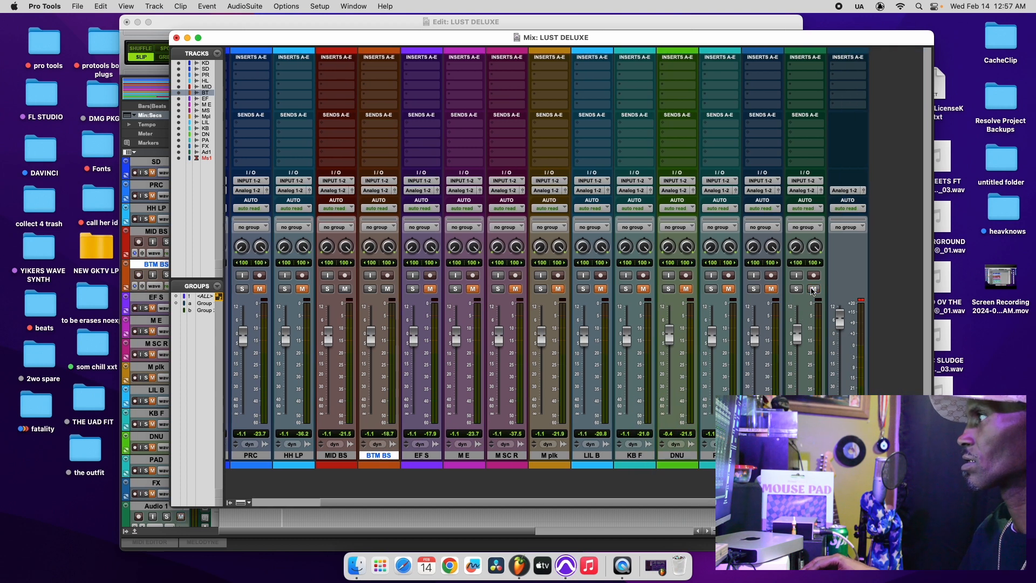
Start playback and toggle the mutes of BTM BS and MID BS to hear only the bass tracks.
{"action": "key", "text": "space"}
{"action": "left_click_drag", "start_coordinate": [628, 503], "coordinate": [559, 503]}
{"action": "left_click", "coordinate": [468, 289]}
{"action": "left_click", "coordinate": [427, 290]}
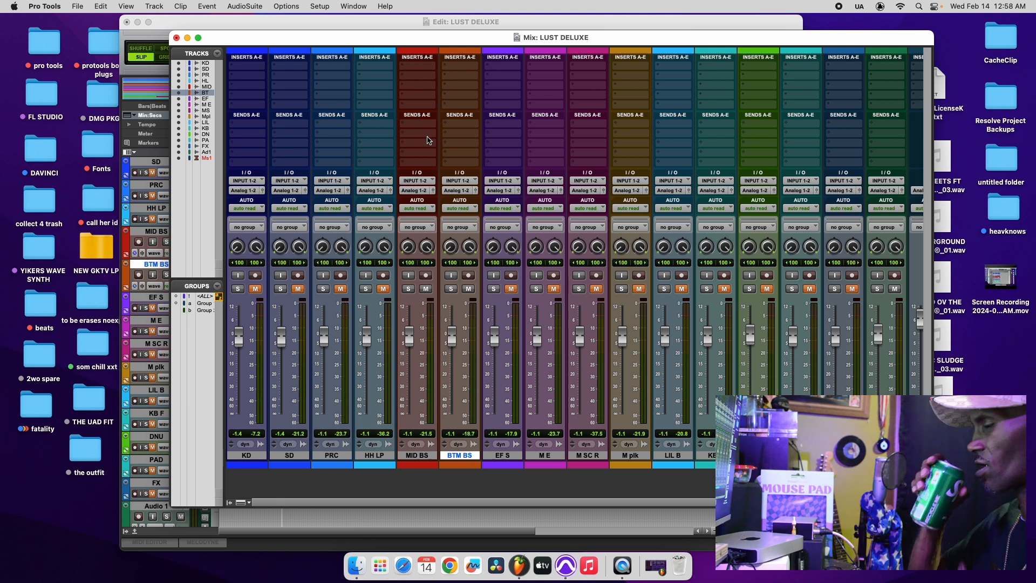
Raise the MID BS volume to -0.9 dB and toggle the BTM BS mute while auditioning the bass.
{"action": "key", "text": "space"}
{"action": "left_click", "coordinate": [468, 289]}
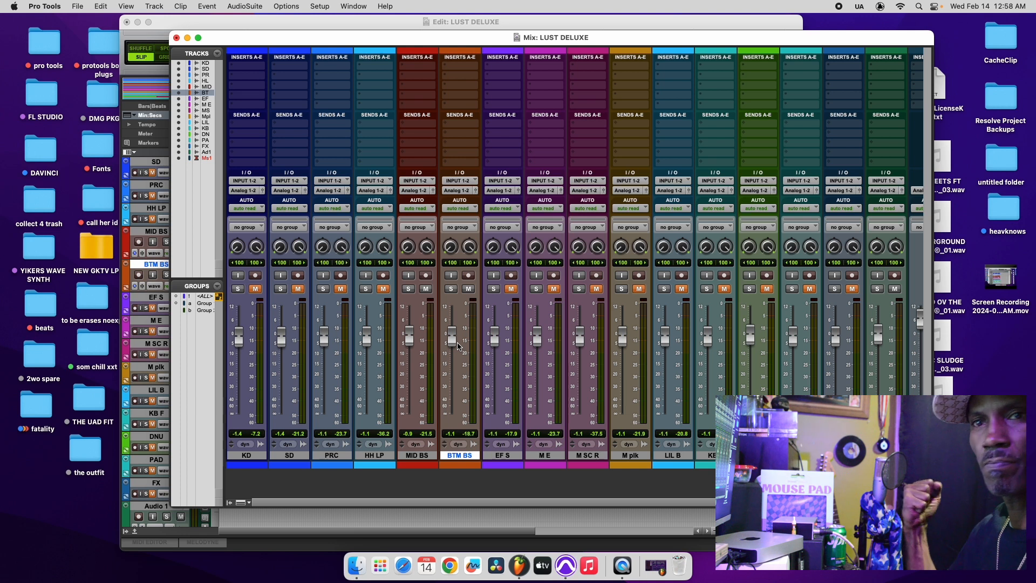
{"action": "key", "text": "space"}
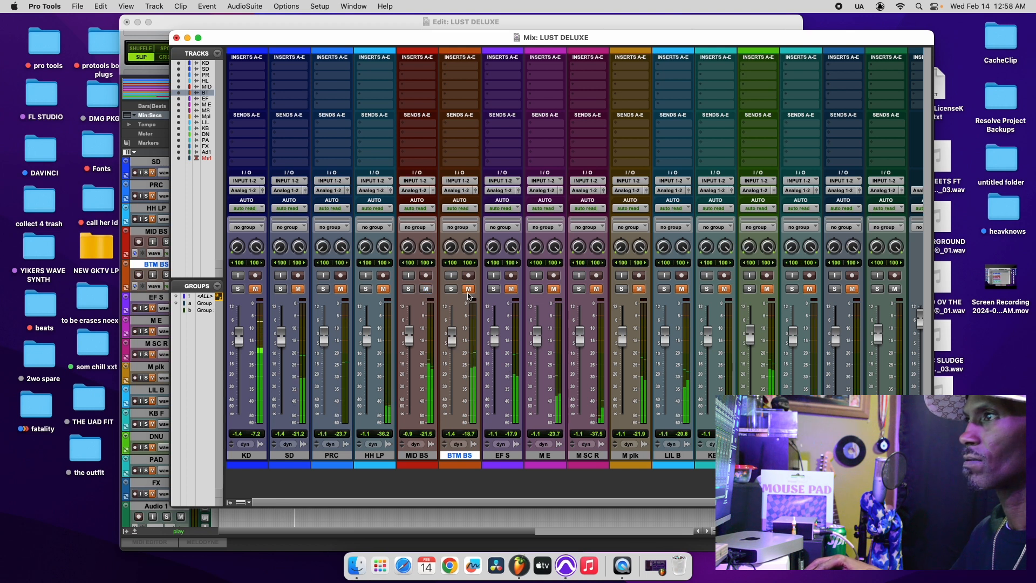
Insert the Fresh Air multichannel plug-in on the MID BS track.
{"action": "left_click", "coordinate": [414, 88]}
{"action": "mouse_move", "coordinate": [439, 87]}
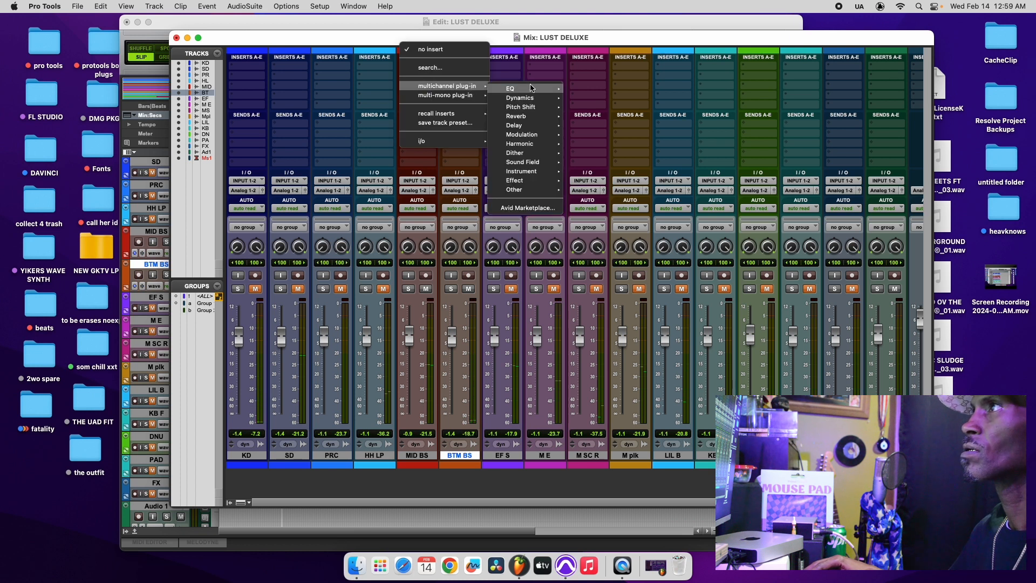
{"action": "mouse_move", "coordinate": [519, 89]}
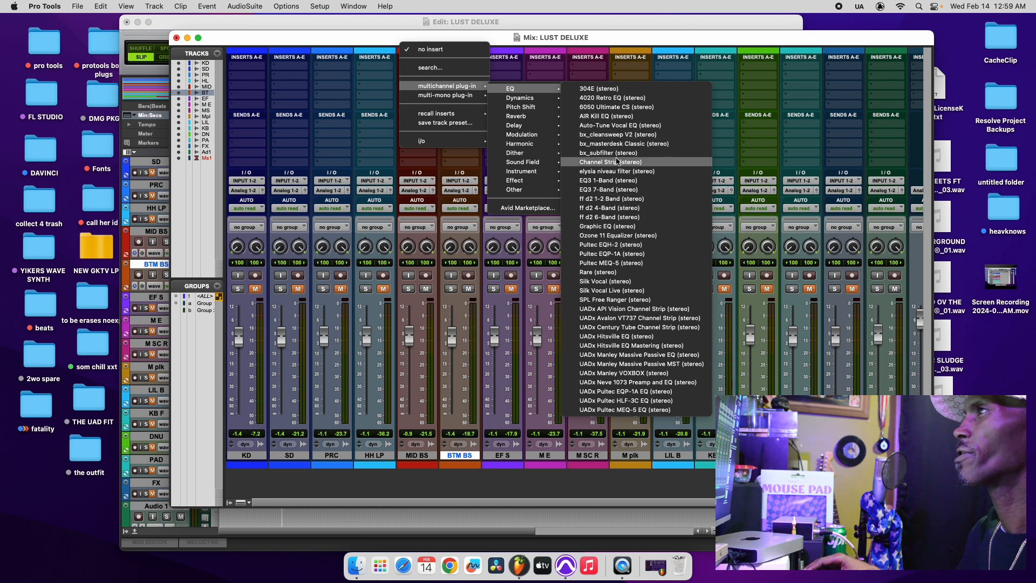
{"action": "mouse_move", "coordinate": [532, 138]}
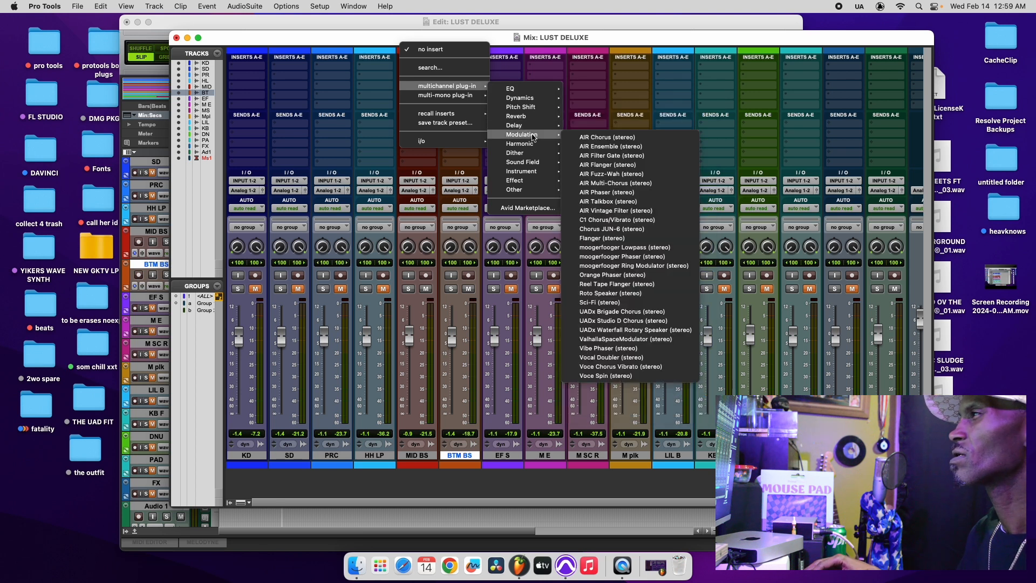
{"action": "left_click", "coordinate": [515, 211]}
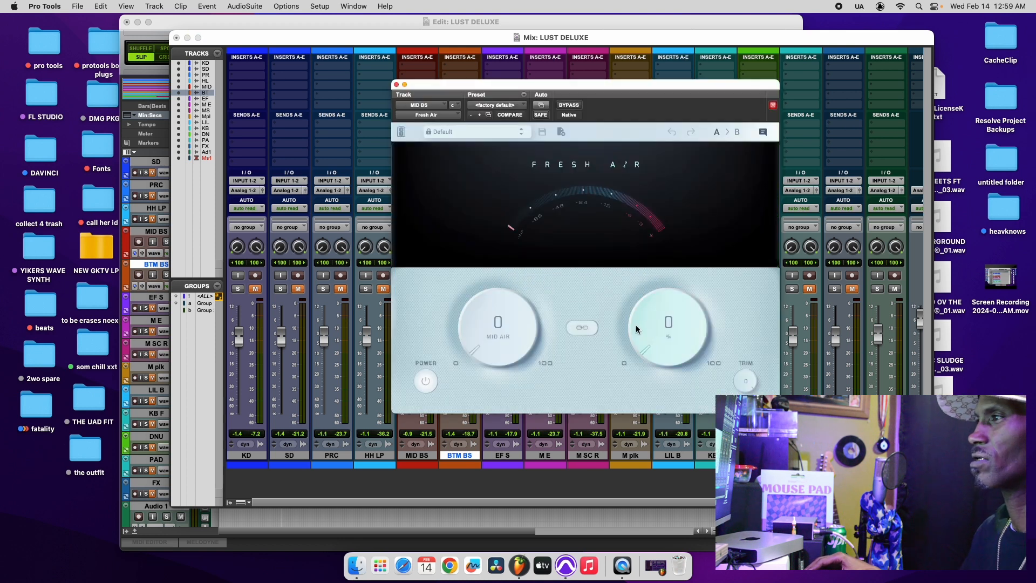
Set Fresh Air's high-sparkle amount to about 16% on MID BS during playback and close the plug-in window.
{"action": "key", "text": "space"}
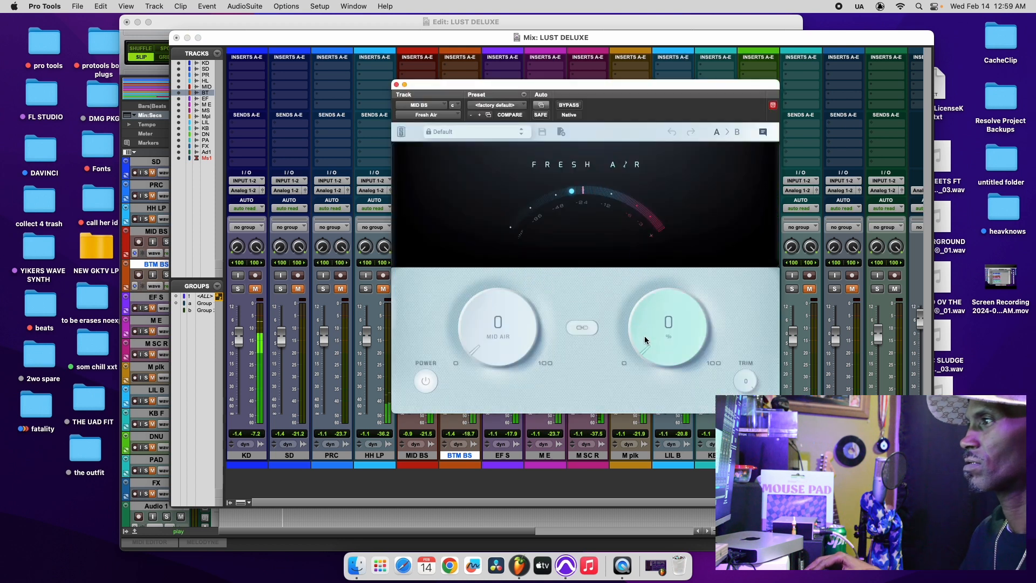
{"action": "left_click_drag", "start_coordinate": [638, 312], "coordinate": [636, 335]}
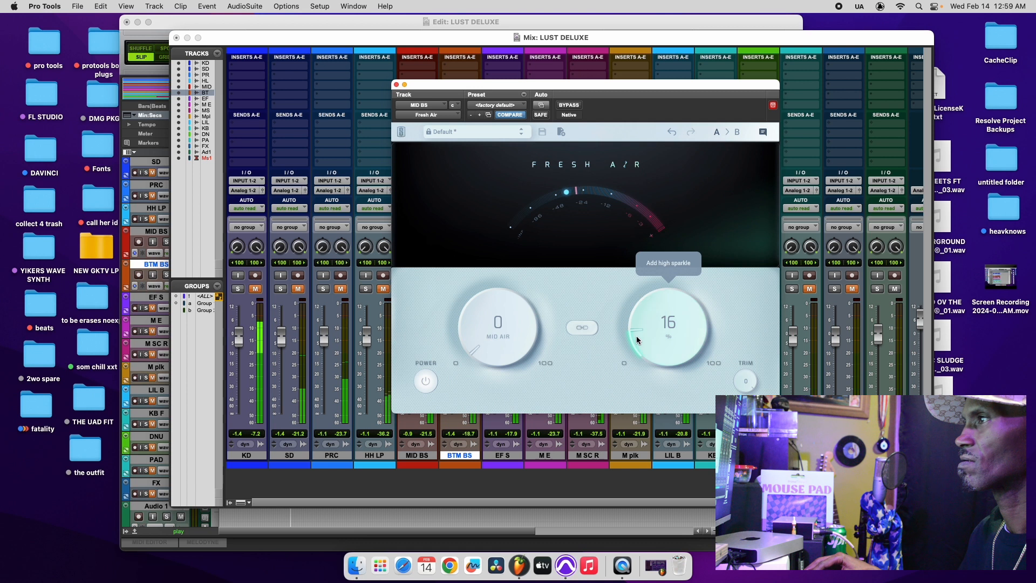
{"action": "left_click", "coordinate": [396, 85]}
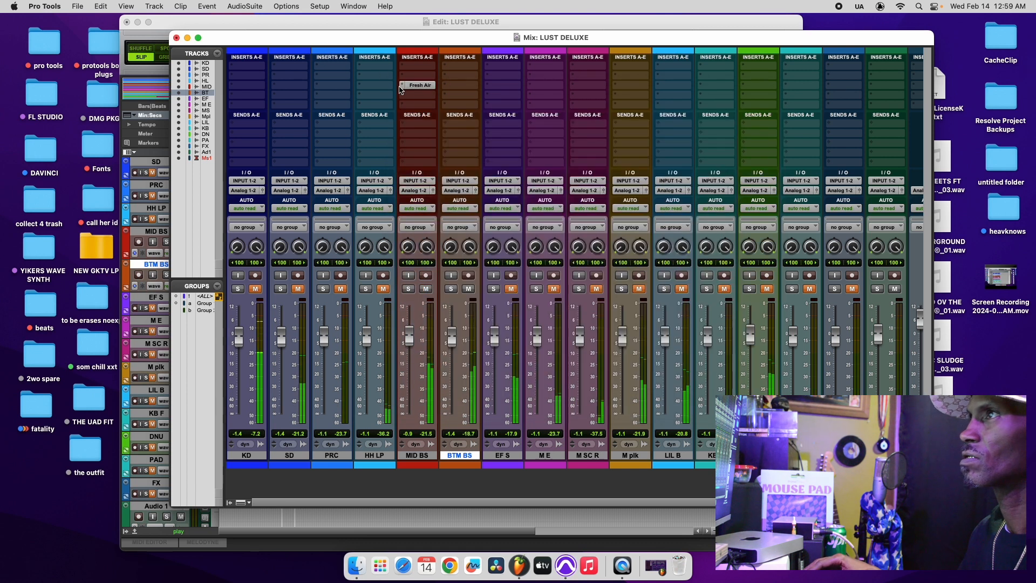
Insert the EQ3 7-Band multichannel plug-in in the insert slot below Fresh Air on MID BS.
{"action": "left_click", "coordinate": [403, 101]}
{"action": "mouse_move", "coordinate": [448, 95]}
{"action": "mouse_move", "coordinate": [543, 101]}
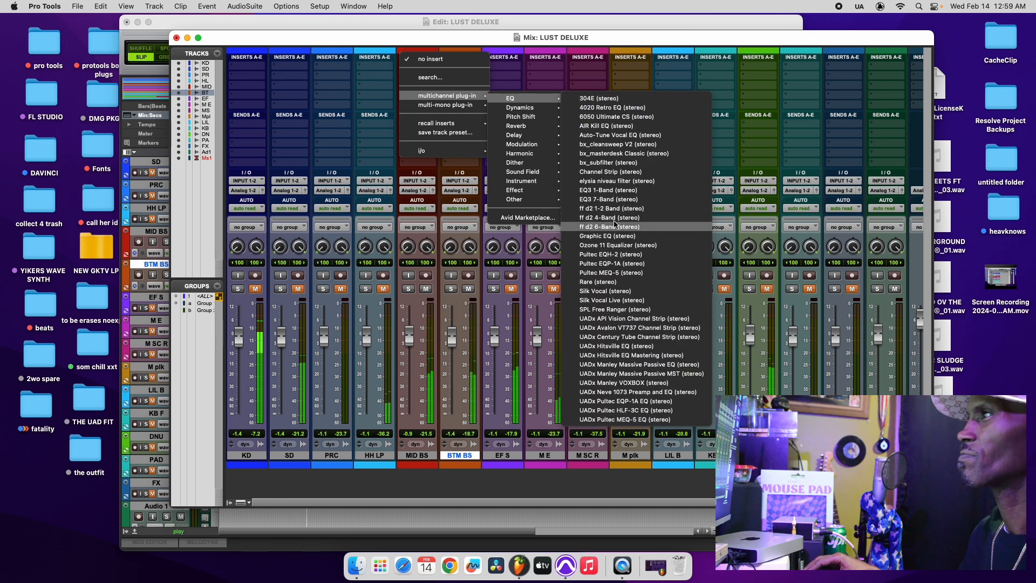
{"action": "left_click", "coordinate": [609, 200]}
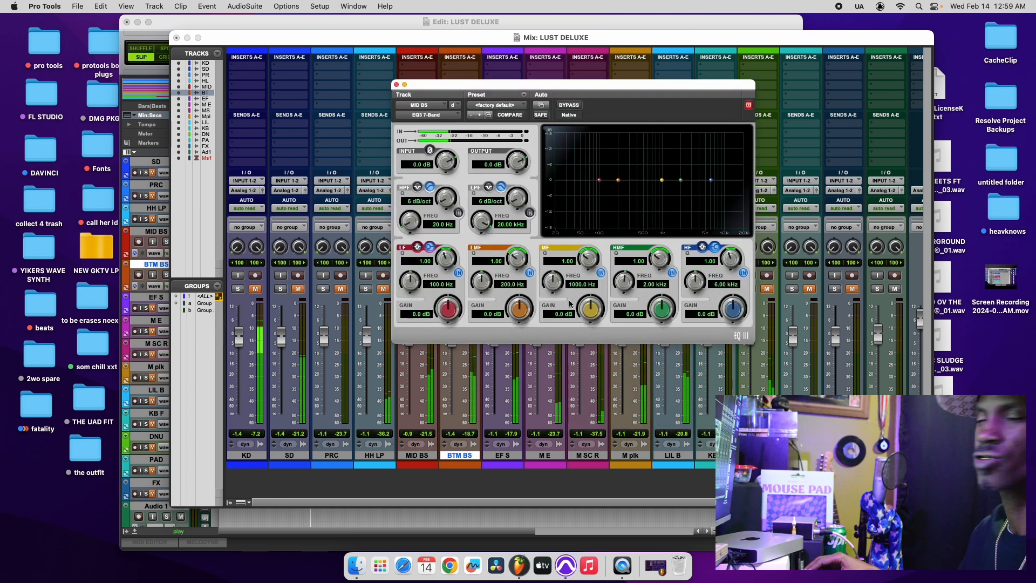
Boost MID BS's EQ: LMF 0.9 dB at 269.4 Hz with Q 1.08, MF 1.1 dB, HMF 1.2 dB, HF 0.3 dB; close the plug-in.
{"action": "left_click_drag", "start_coordinate": [596, 312], "coordinate": [592, 315]}
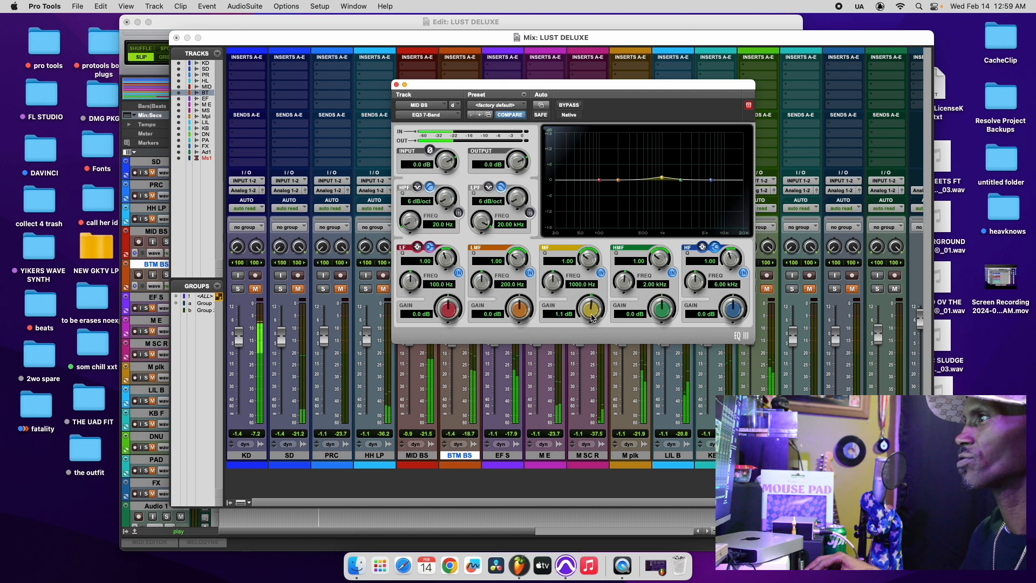
{"action": "left_click_drag", "start_coordinate": [663, 309], "coordinate": [663, 308]}
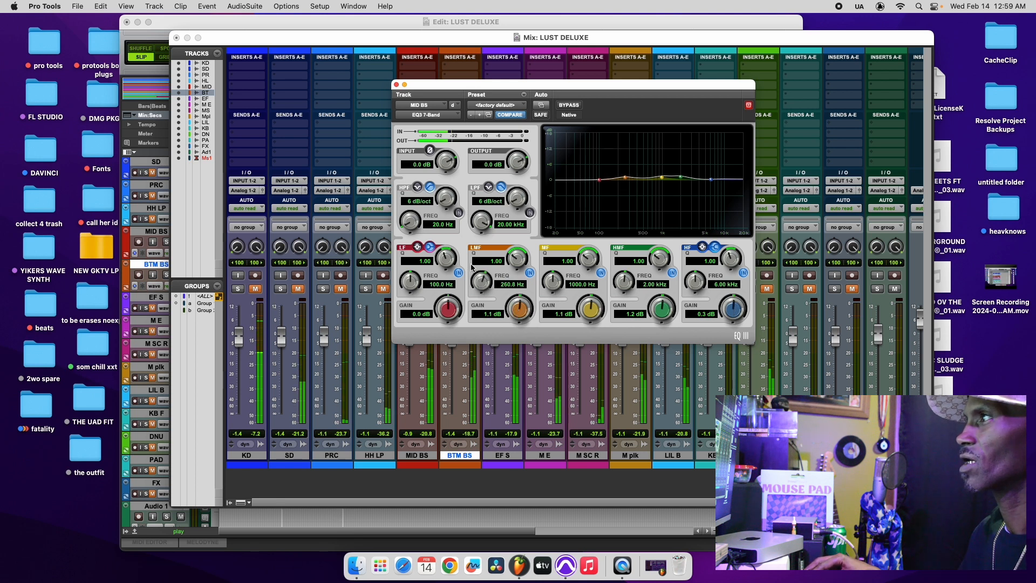
{"action": "left_click_drag", "start_coordinate": [515, 257], "coordinate": [515, 255]}
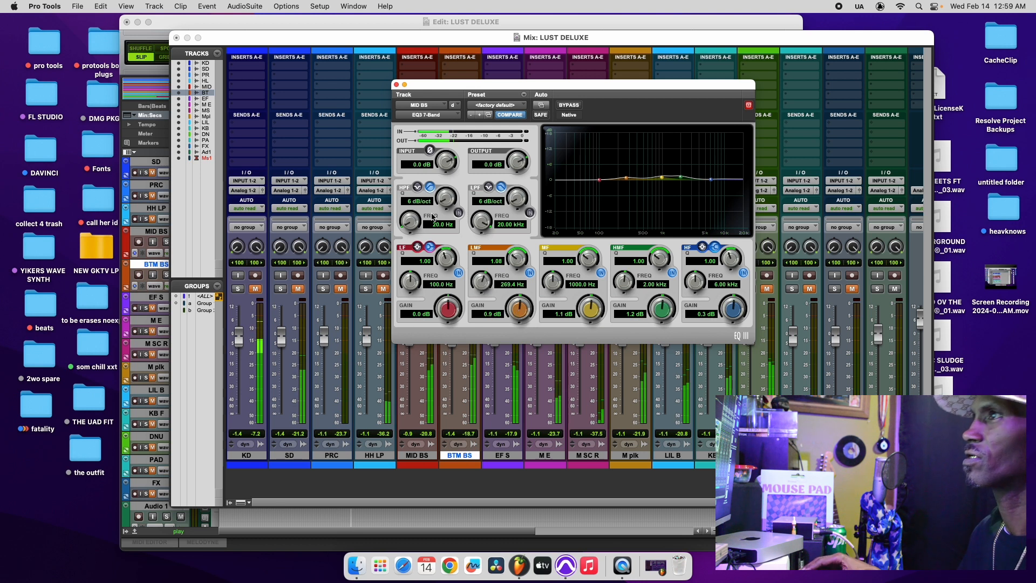
{"action": "left_click", "coordinate": [396, 85]}
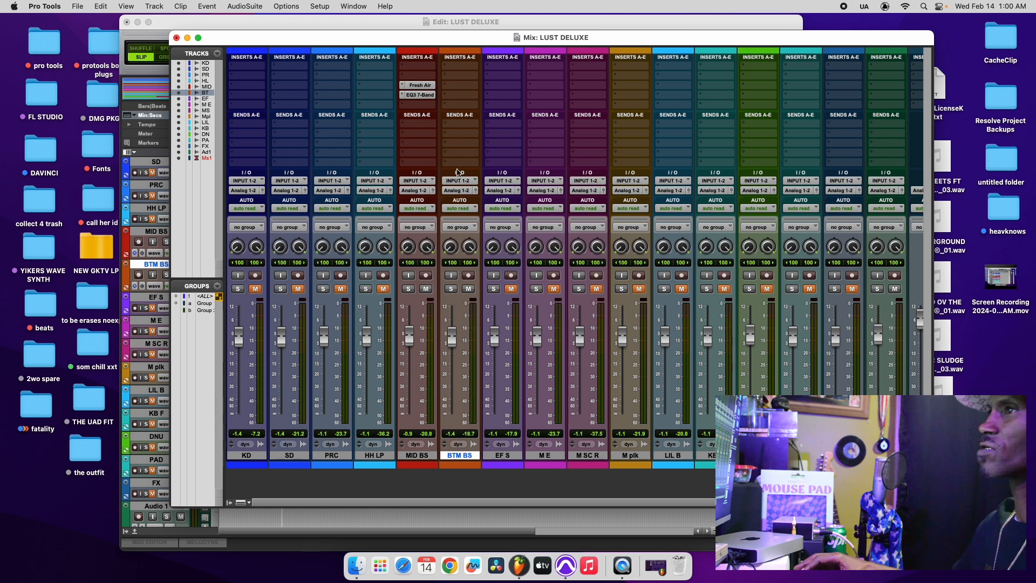
Compare the MID BS EQ with and without bypass during playback, and save the session.
{"action": "key", "text": "space"}
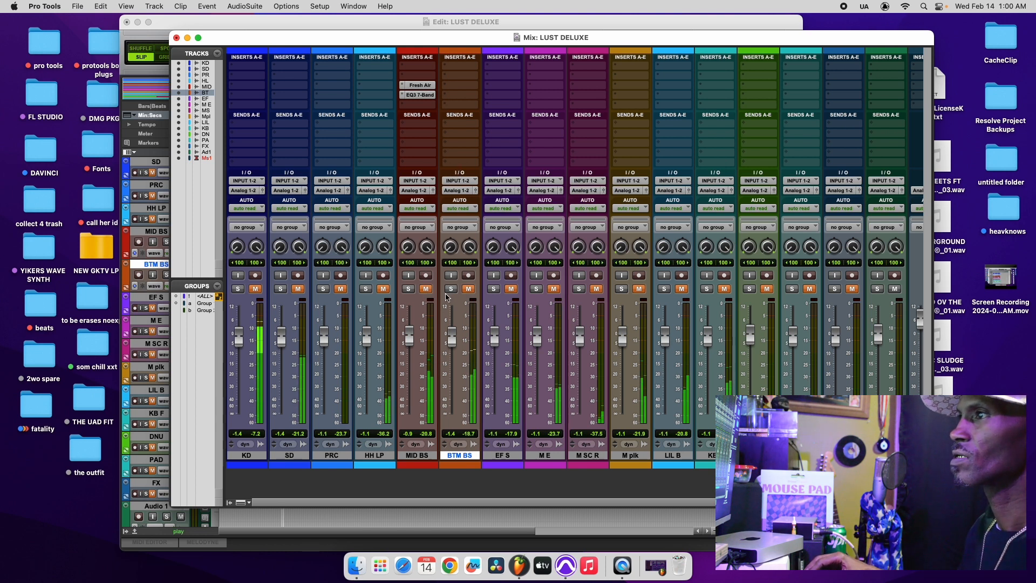
{"action": "left_click", "coordinate": [427, 290]}
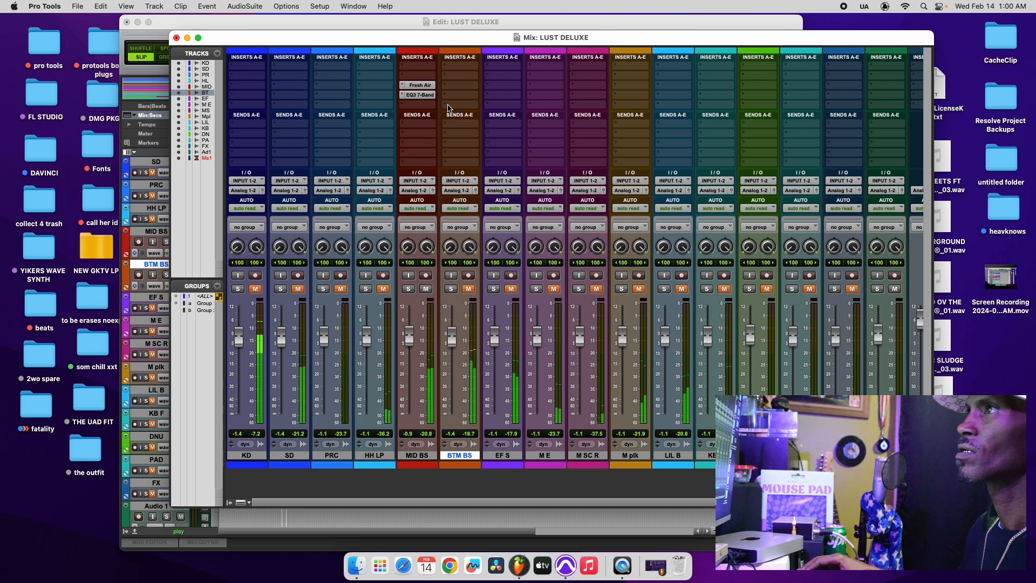
{"action": "left_click", "coordinate": [418, 95]}
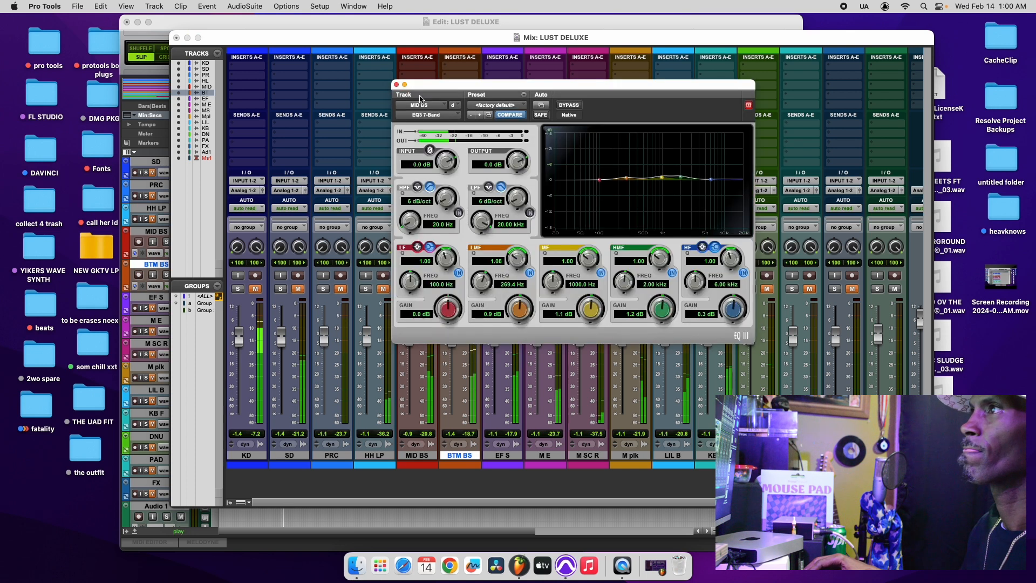
{"action": "left_click", "coordinate": [569, 105]}
{"action": "left_click", "coordinate": [569, 105]}
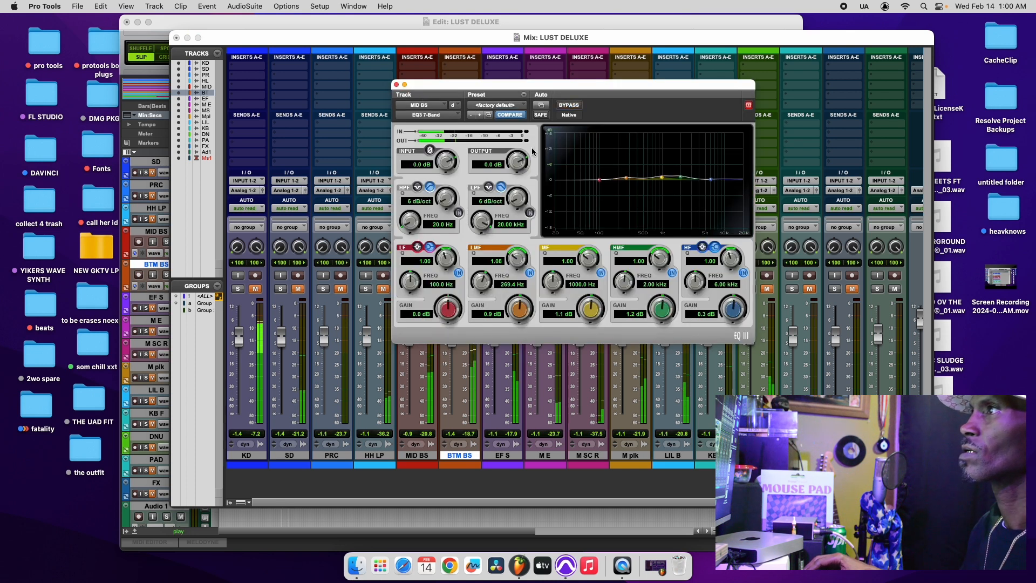
{"action": "left_click", "coordinate": [78, 6]}
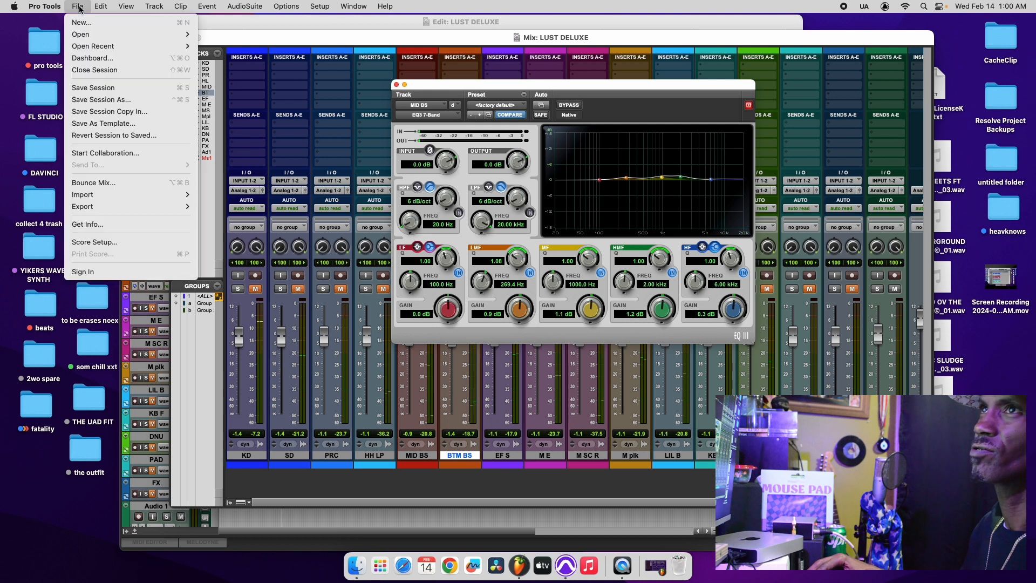
{"action": "left_click", "coordinate": [84, 86]}
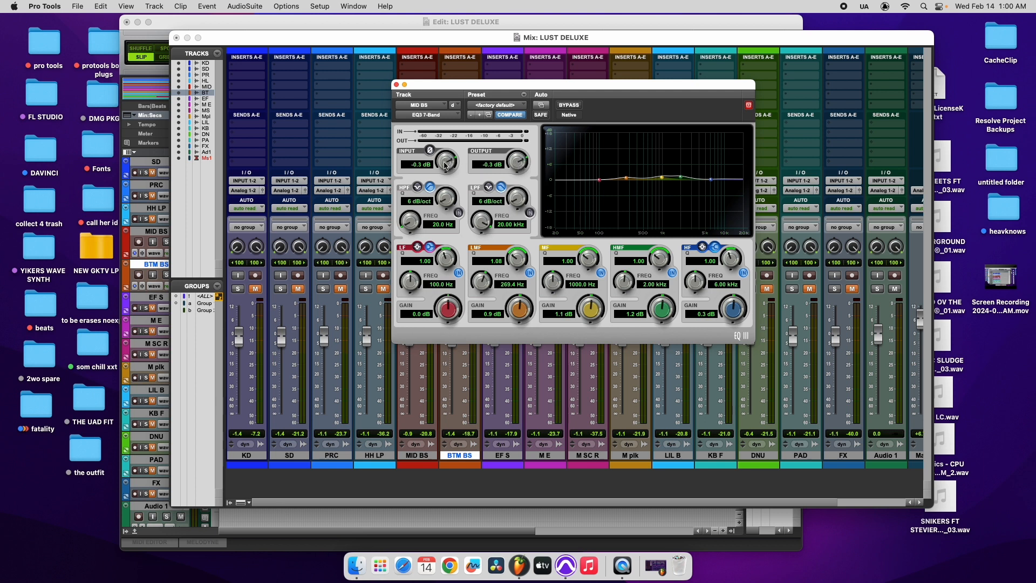
Trim the MID BS EQ's input and output to -0.3 dB and compare it against bypass during playback.
{"action": "left_click", "coordinate": [570, 105]}
{"action": "key", "text": "space"}
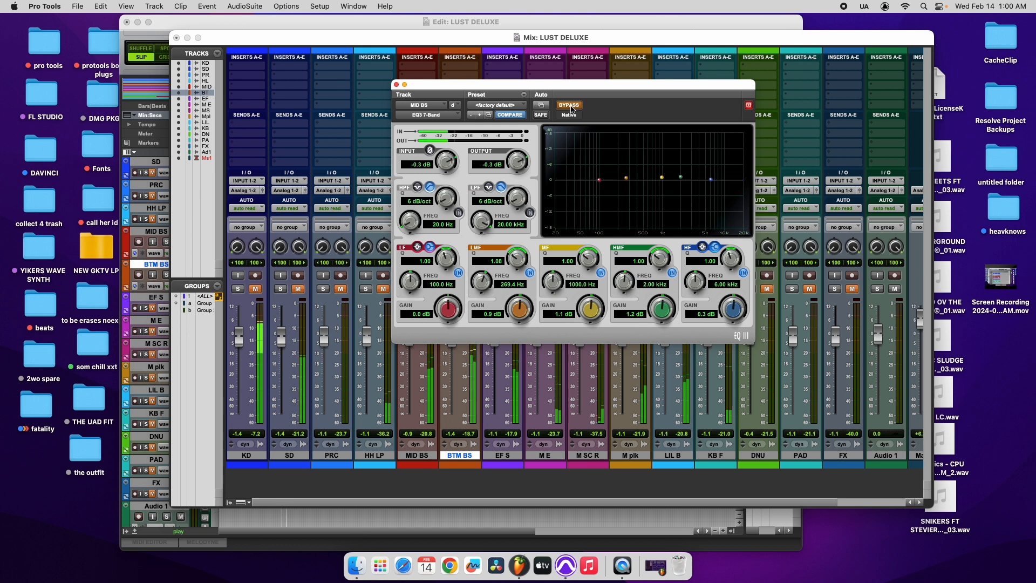
{"action": "left_click", "coordinate": [570, 106]}
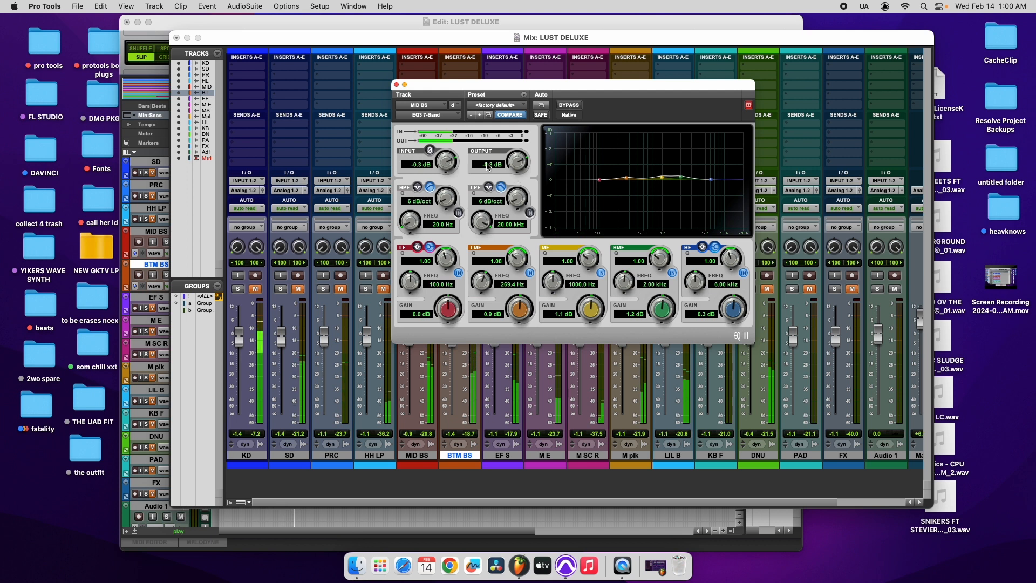
{"action": "left_click", "coordinate": [396, 85]}
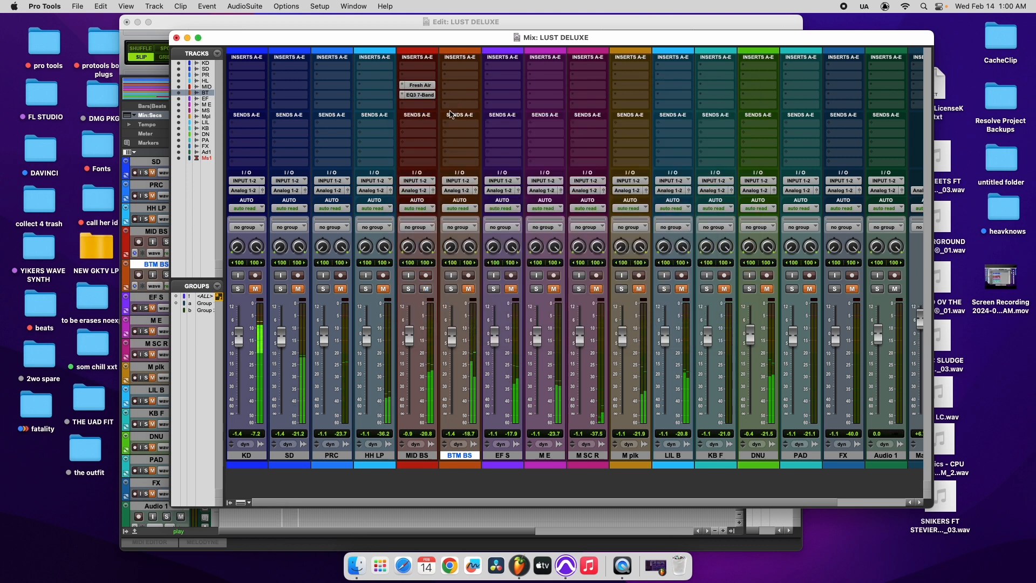
Save the session again and restart playback.
{"action": "left_click", "coordinate": [79, 6]}
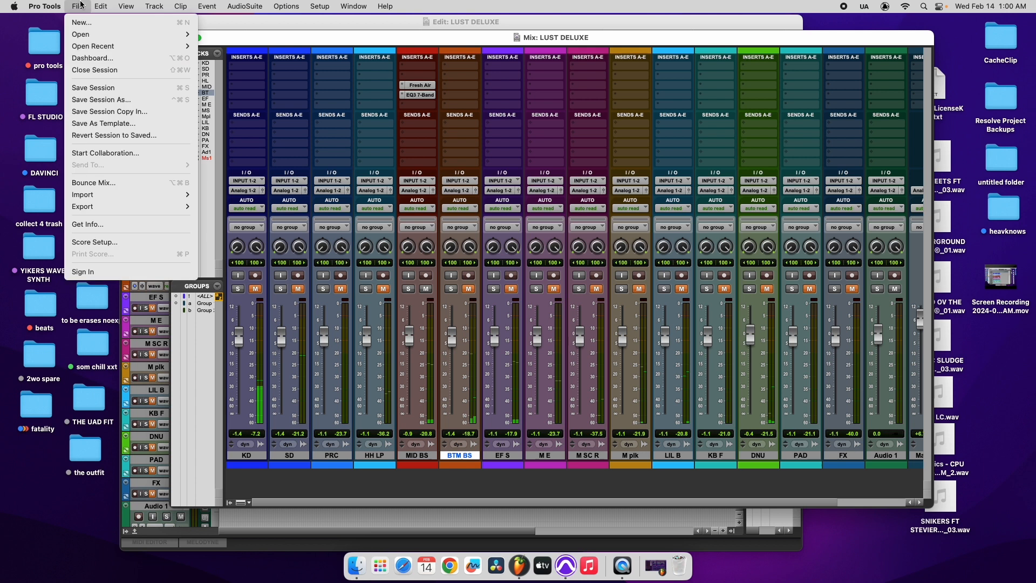
{"action": "left_click", "coordinate": [97, 87]}
{"action": "key", "text": "space"}
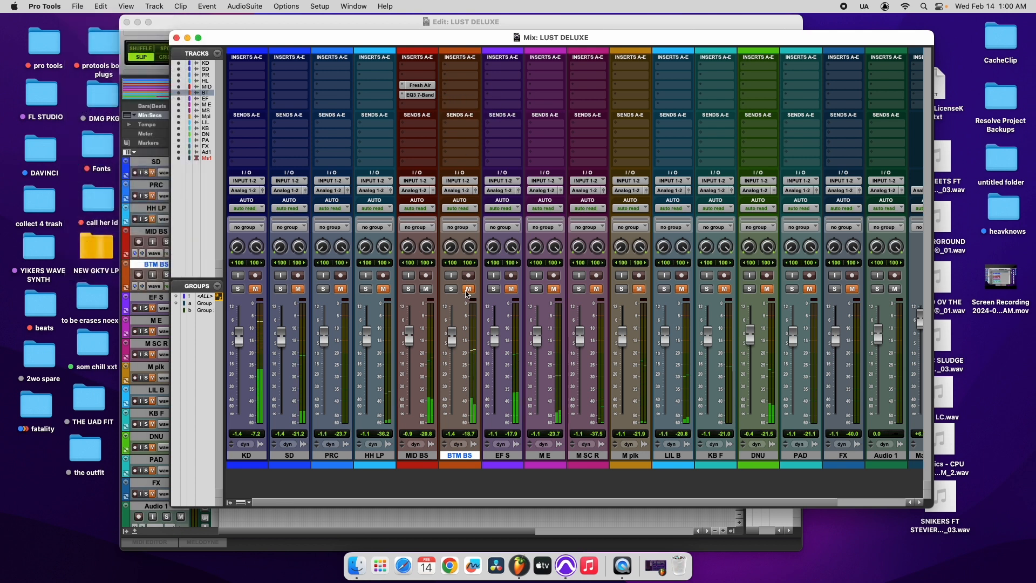
Insert the Heatwave multichannel plug-in on BTM BS and set its drive to 10 during playback.
{"action": "left_click", "coordinate": [444, 90]}
{"action": "mouse_move", "coordinate": [516, 93]}
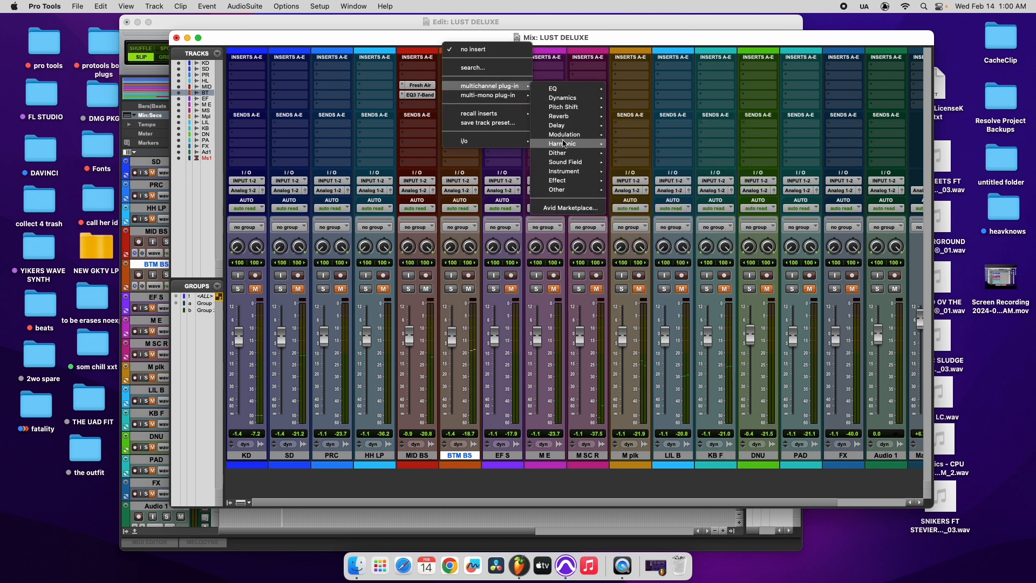
{"action": "mouse_move", "coordinate": [564, 144]}
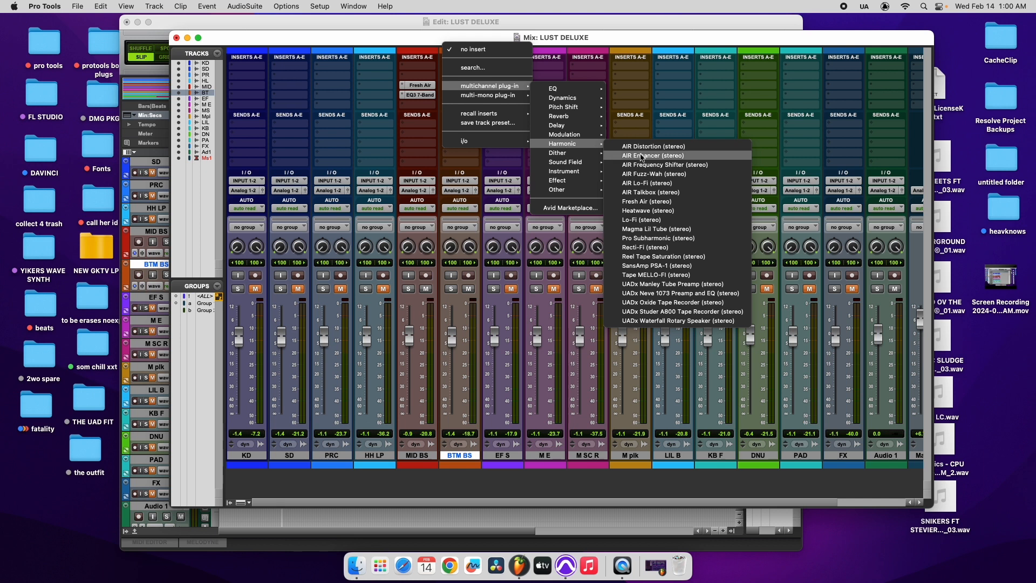
{"action": "left_click", "coordinate": [670, 210]}
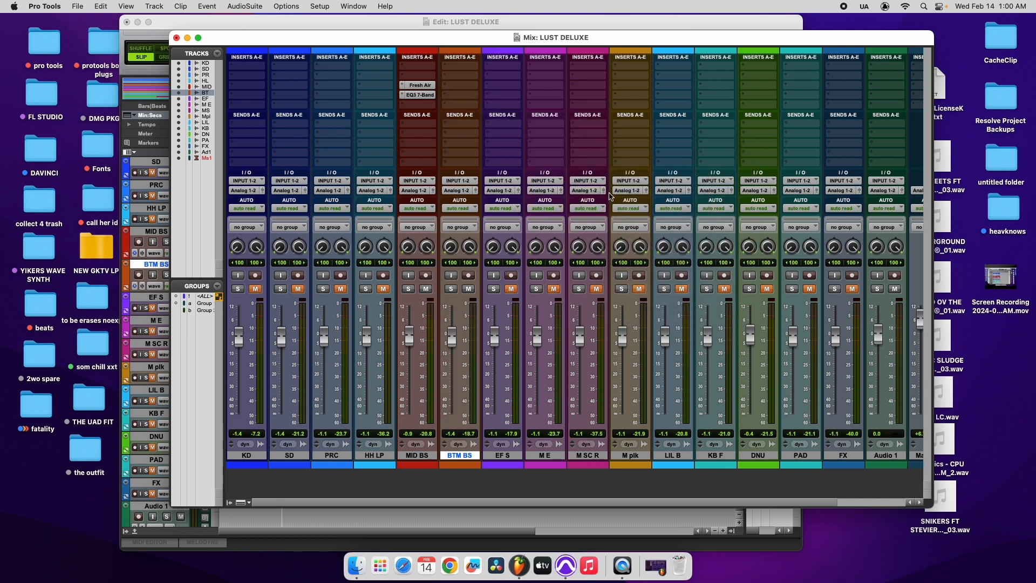
{"action": "key", "text": "space"}
{"action": "mouse_move", "coordinate": [504, 299]}
{"action": "left_mouse_down"}
{"action": "mouse_move", "coordinate": [495, 280]}
{"action": "mouse_move", "coordinate": [488, 291]}
{"action": "left_mouse_up"}
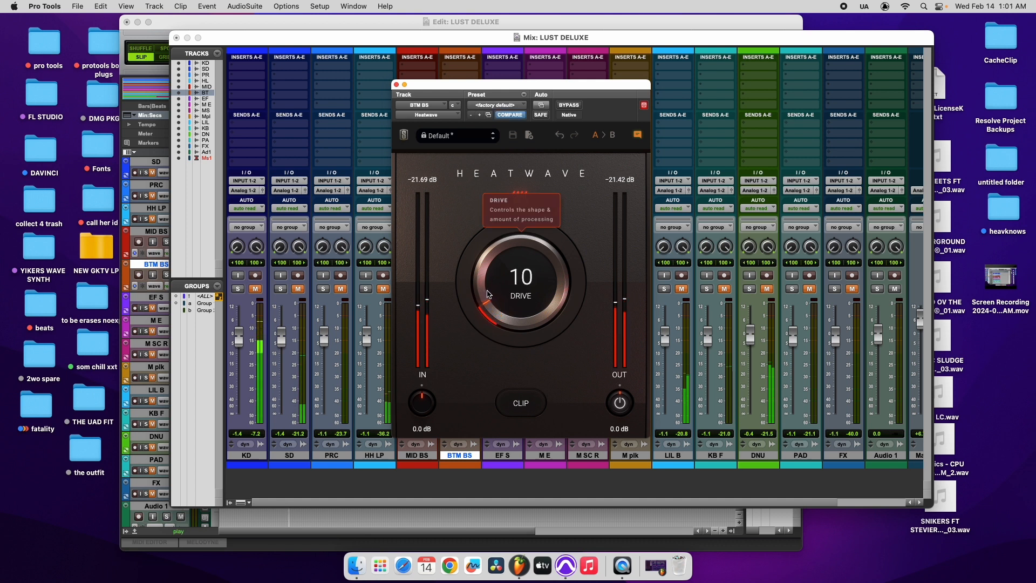
{"action": "left_click", "coordinate": [396, 85]}
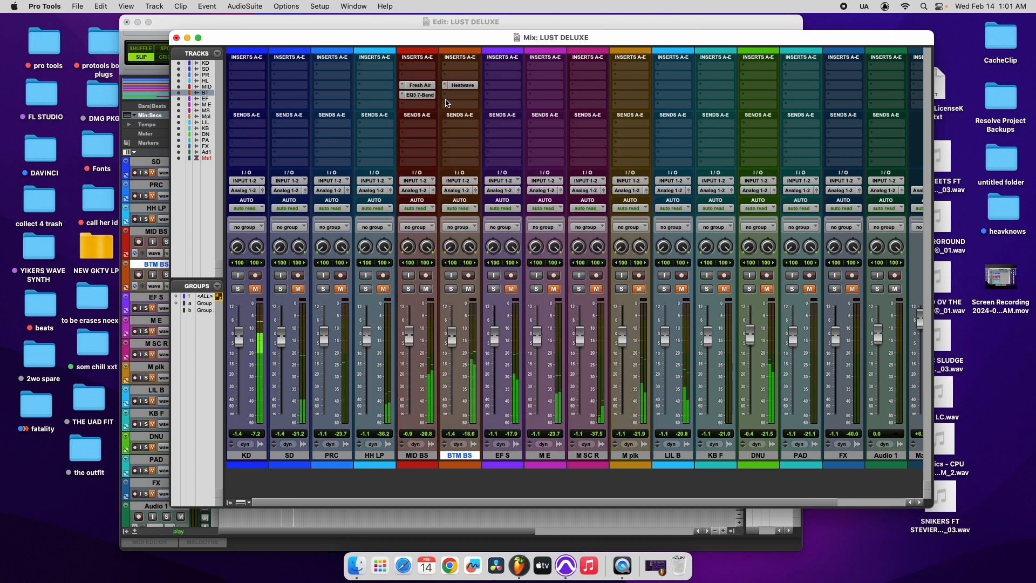
Insert the EQ3 7-Band multichannel plug-in in the insert slot below Heatwave on BTM BS.
{"action": "left_click", "coordinate": [445, 103]}
{"action": "mouse_move", "coordinate": [561, 99]}
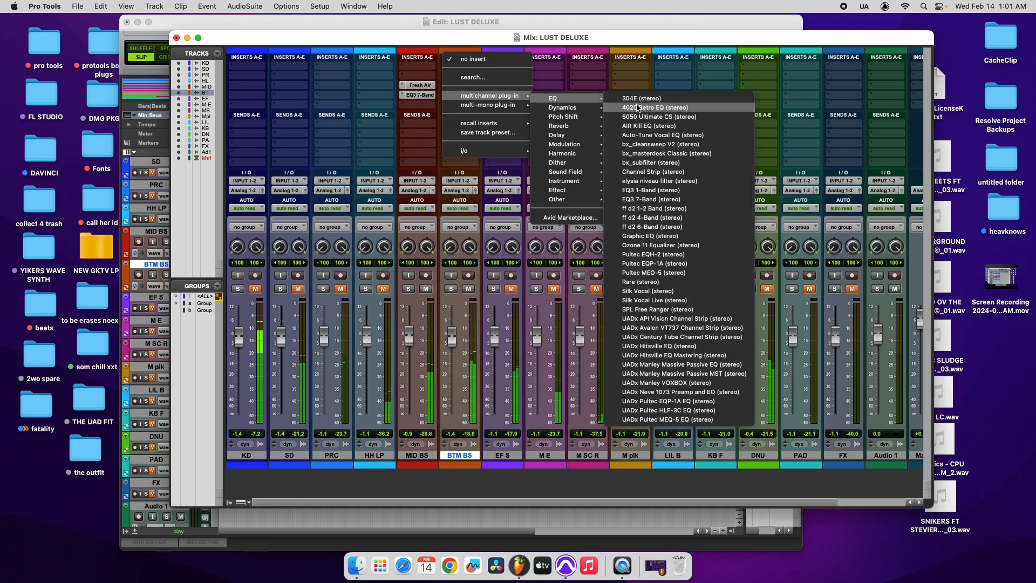
{"action": "left_click", "coordinate": [648, 199]}
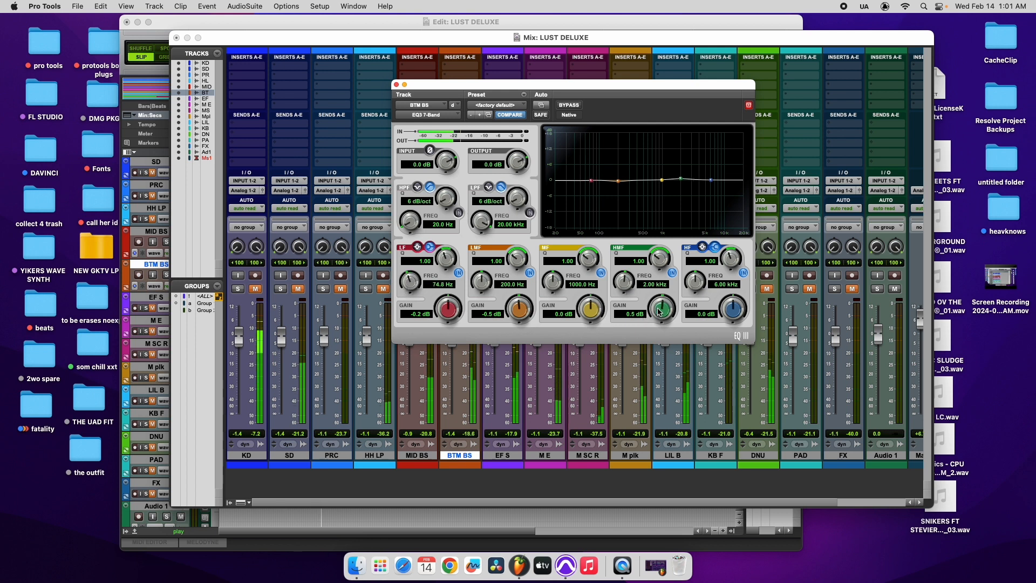
Set BTM BS's EQ to -0.2 dB at 74.8 Hz, -0.5 dB at 200 Hz and 0.5 dB at 2.68 kHz, with -0.2 dB output.
{"action": "left_click_drag", "start_coordinate": [625, 292], "coordinate": [621, 280]}
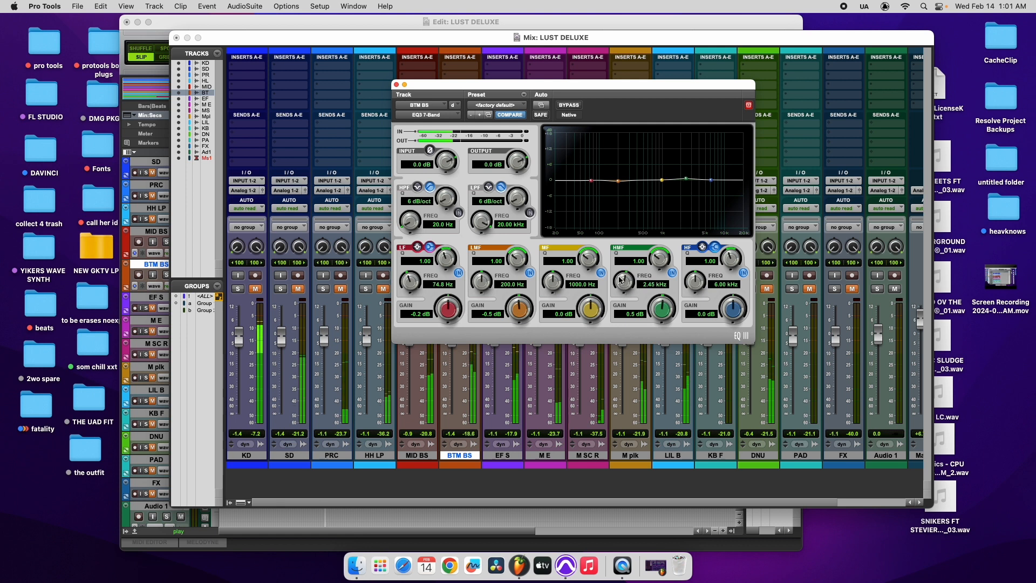
{"action": "left_click", "coordinate": [397, 86]}
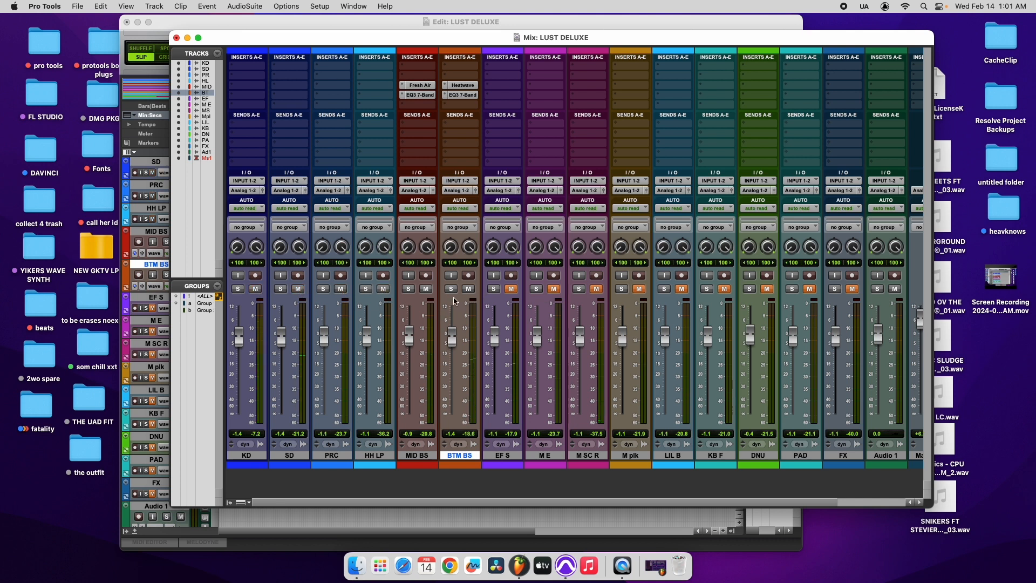
{"action": "left_click", "coordinate": [460, 95]}
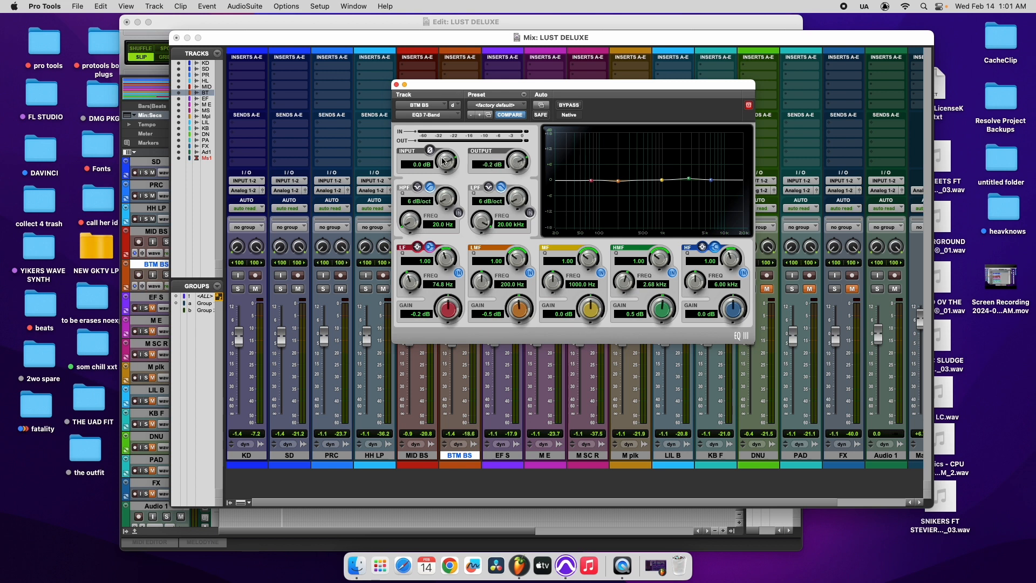
{"action": "left_click", "coordinate": [397, 85]}
Unmute the remaining tracks and play the full mix, checking the Master 1 level.
{"action": "left_click", "coordinate": [725, 290]}
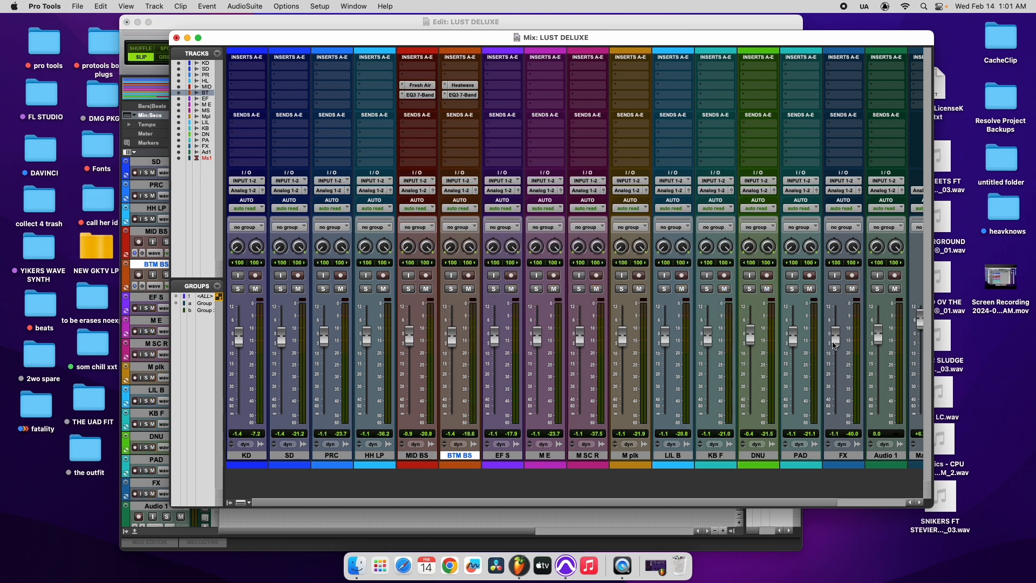
{"action": "key", "text": "space"}
{"action": "left_click_drag", "start_coordinate": [743, 499], "coordinate": [812, 502]}
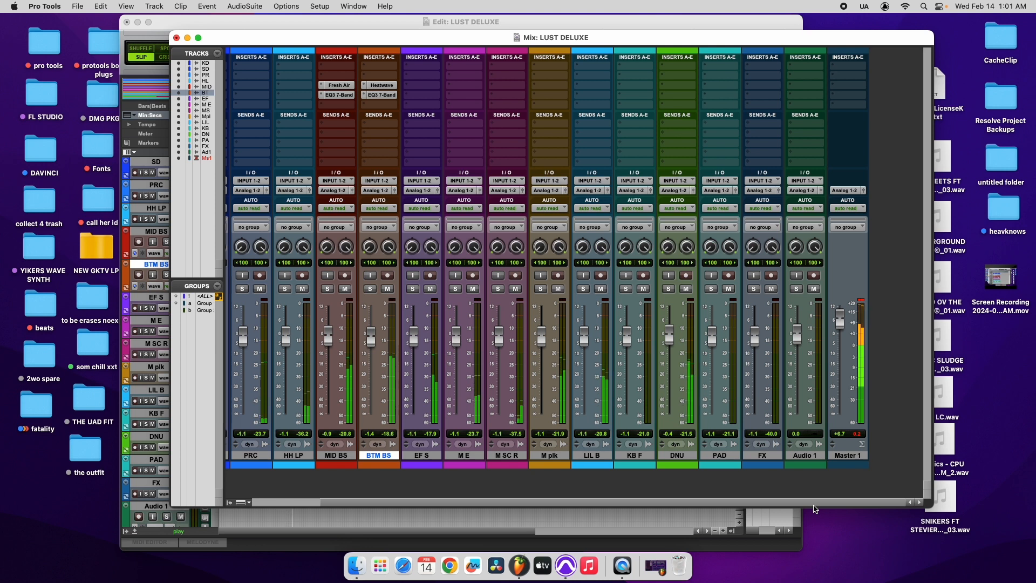
{"action": "left_click_drag", "start_coordinate": [814, 503], "coordinate": [557, 506]}
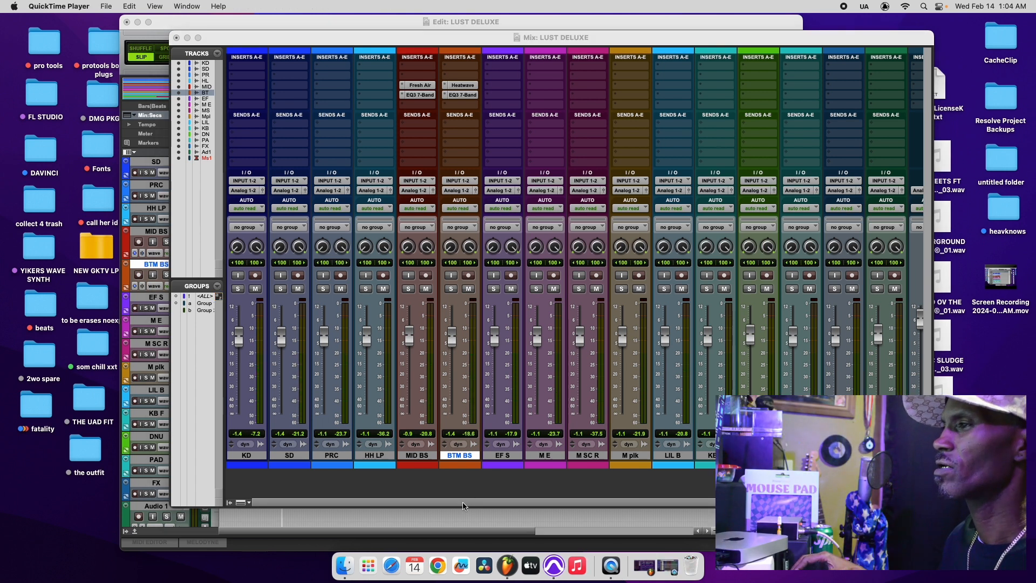
Play the mix and create a Mix/Edit group with ID c containing the MID BS and BTM BS tracks.
{"action": "left_click", "coordinate": [391, 35]}
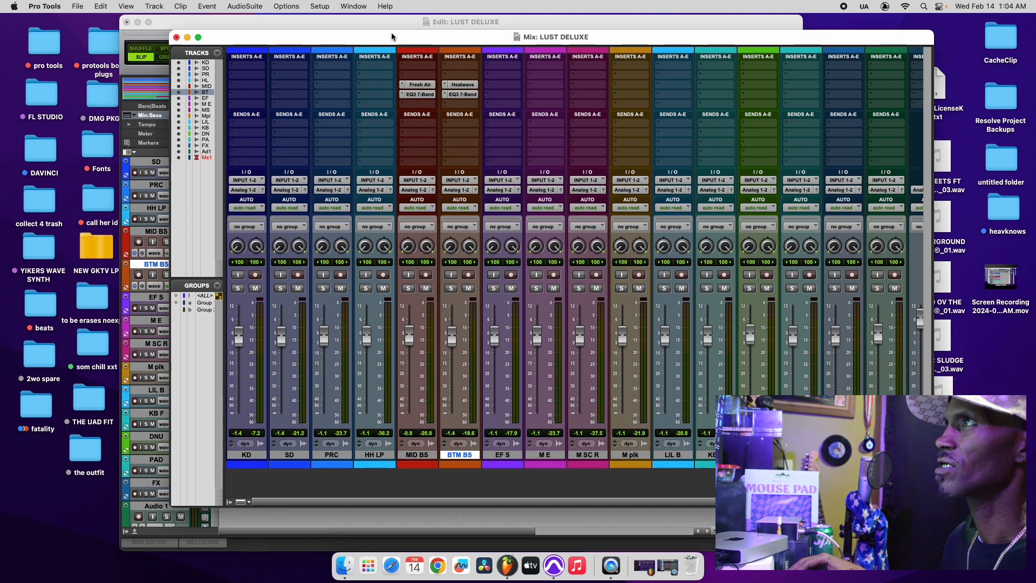
{"action": "key", "text": "space"}
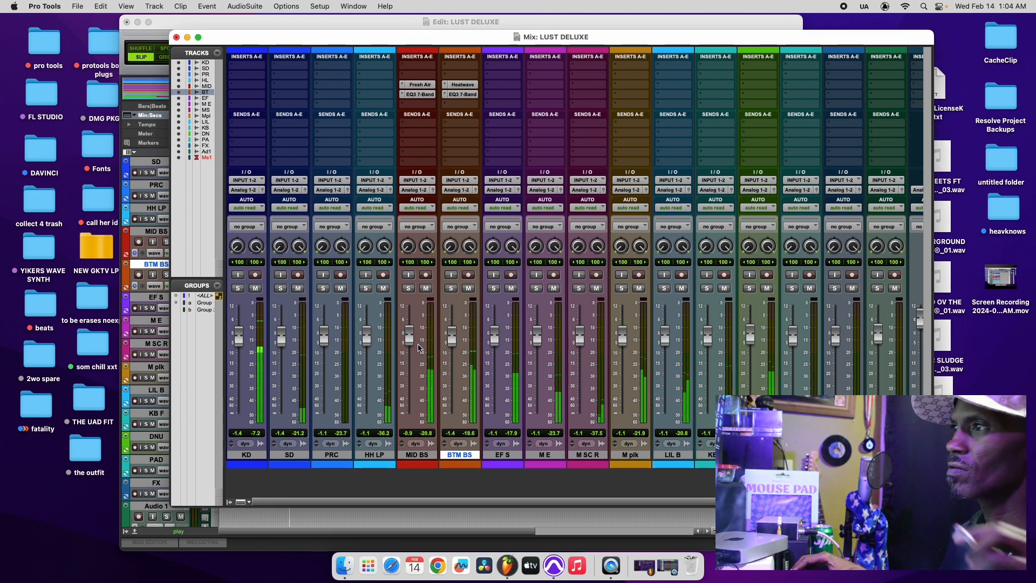
{"action": "left_click", "coordinate": [417, 455]}
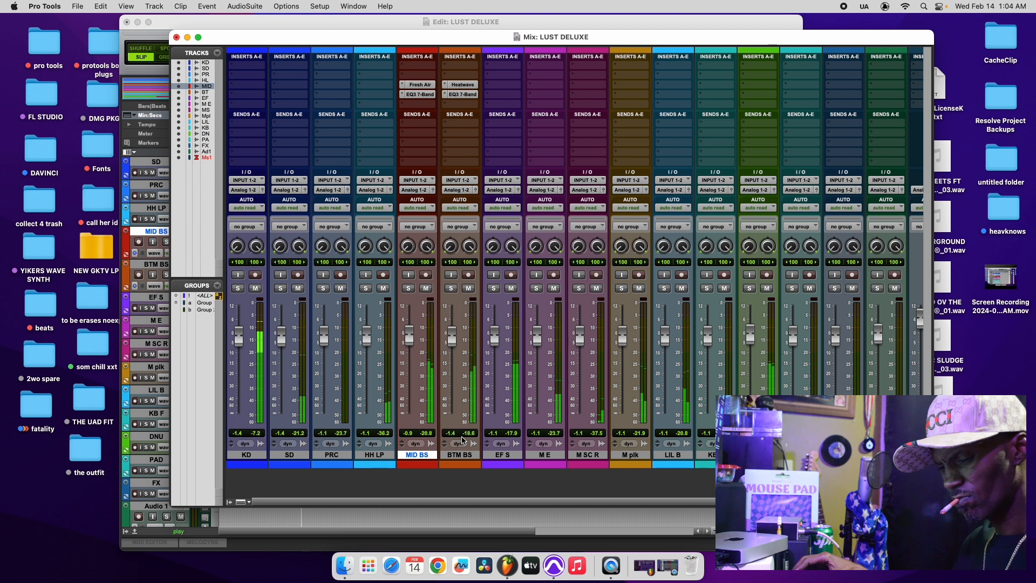
{"action": "left_click", "coordinate": [458, 455], "text": "shift"}
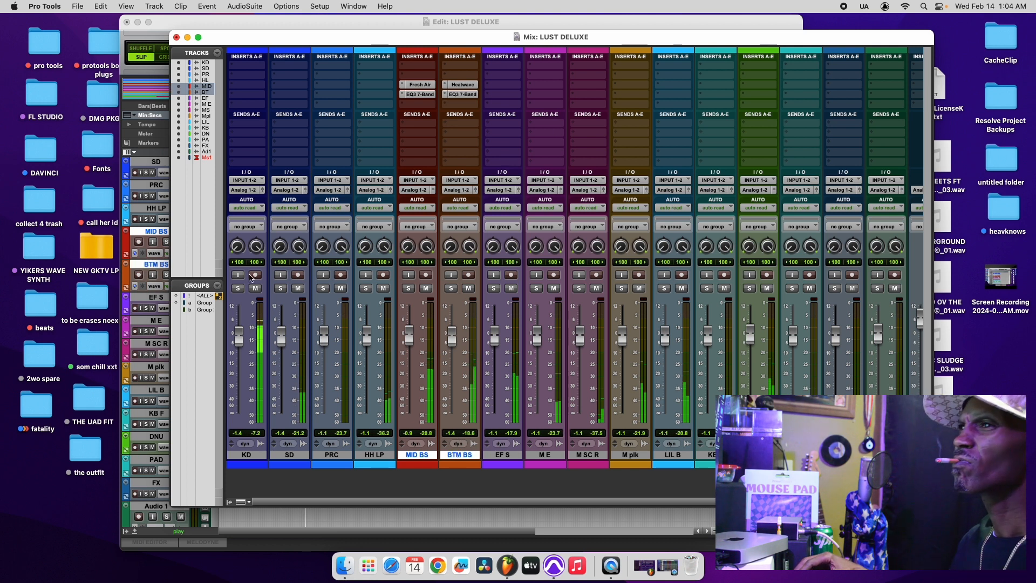
{"action": "left_click", "coordinate": [225, 290]}
{"action": "left_click", "coordinate": [237, 297]}
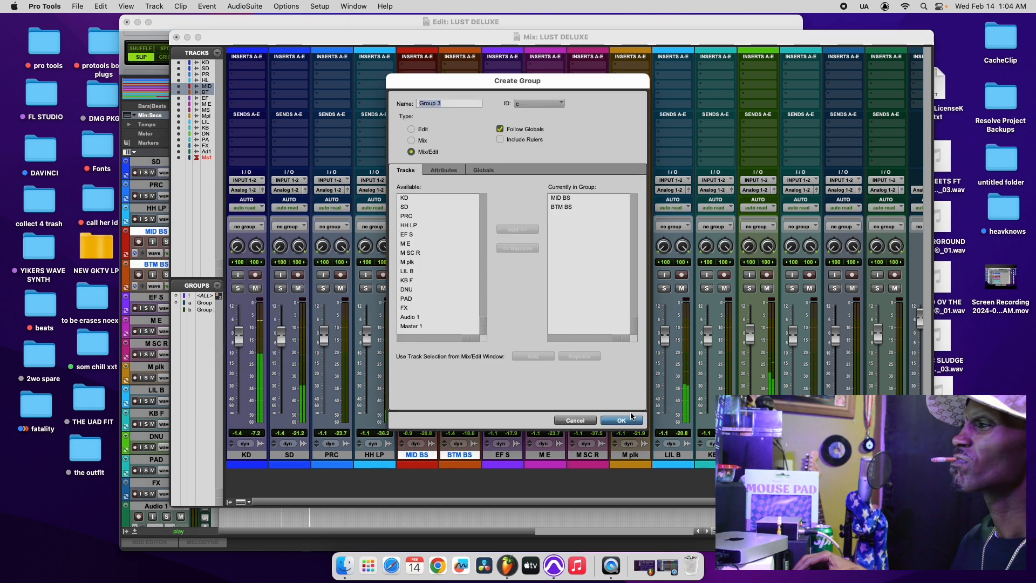
{"action": "left_click", "coordinate": [622, 421]}
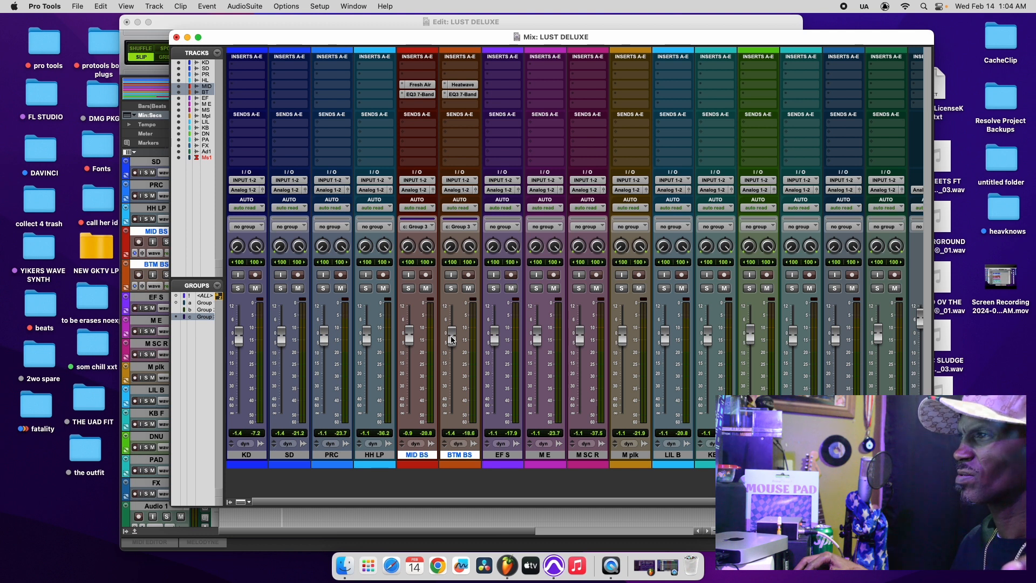
Undo the last two control value changes on the grouped bass tracks.
{"action": "left_click", "coordinate": [100, 11]}
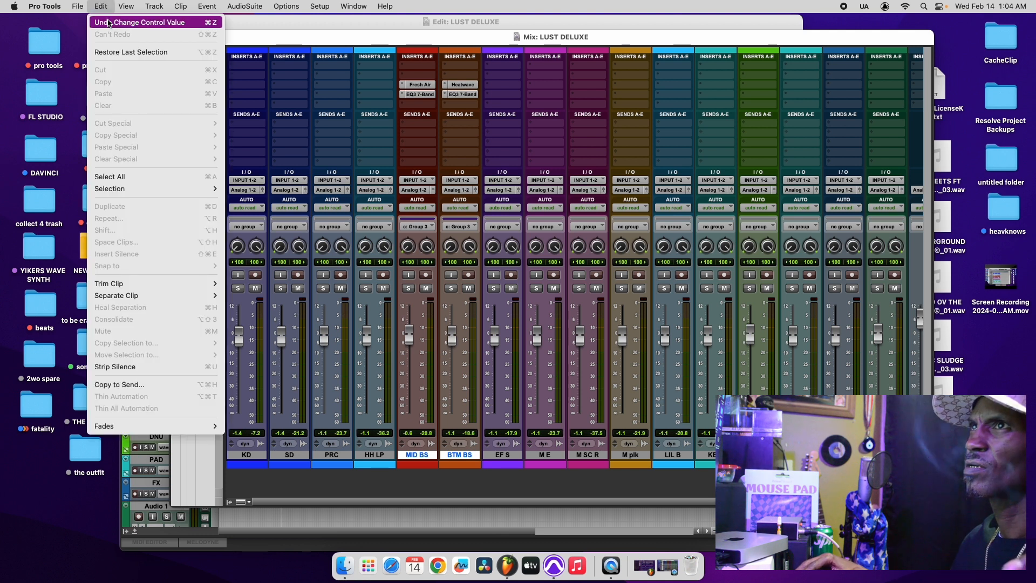
{"action": "left_click", "coordinate": [110, 22]}
{"action": "left_click", "coordinate": [102, 6]}
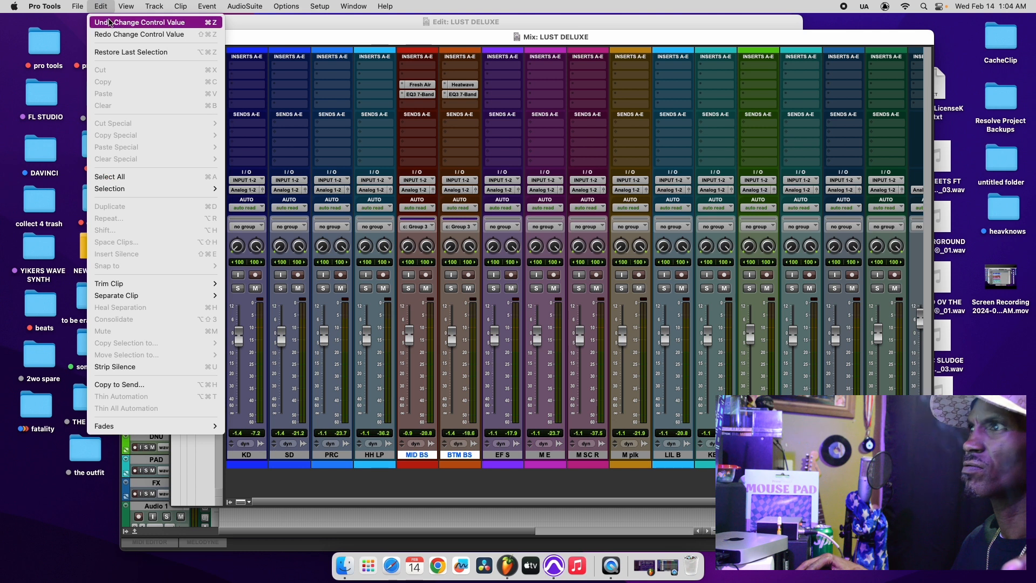
{"action": "left_click", "coordinate": [110, 23]}
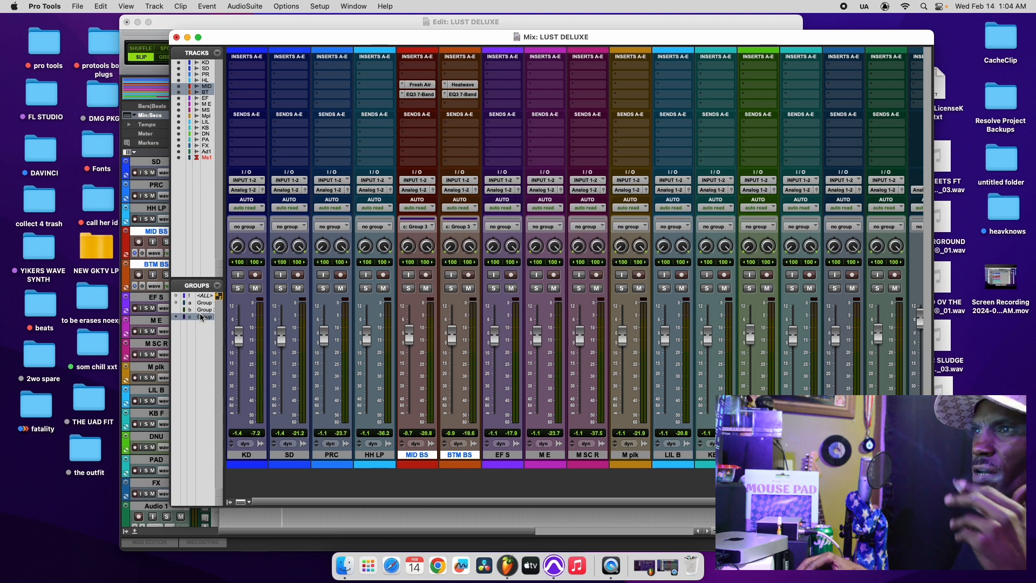
During playback, raise the grouped bass faders to -0.2 dB on MID BS and -0.4 dB on BTM BS.
{"action": "key", "text": "b"}
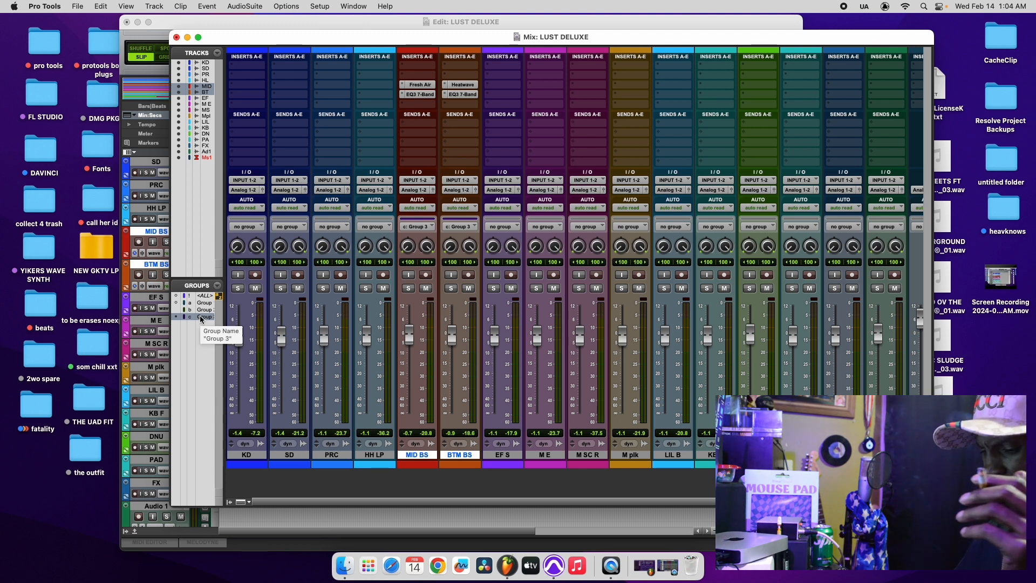
{"action": "key", "text": "space"}
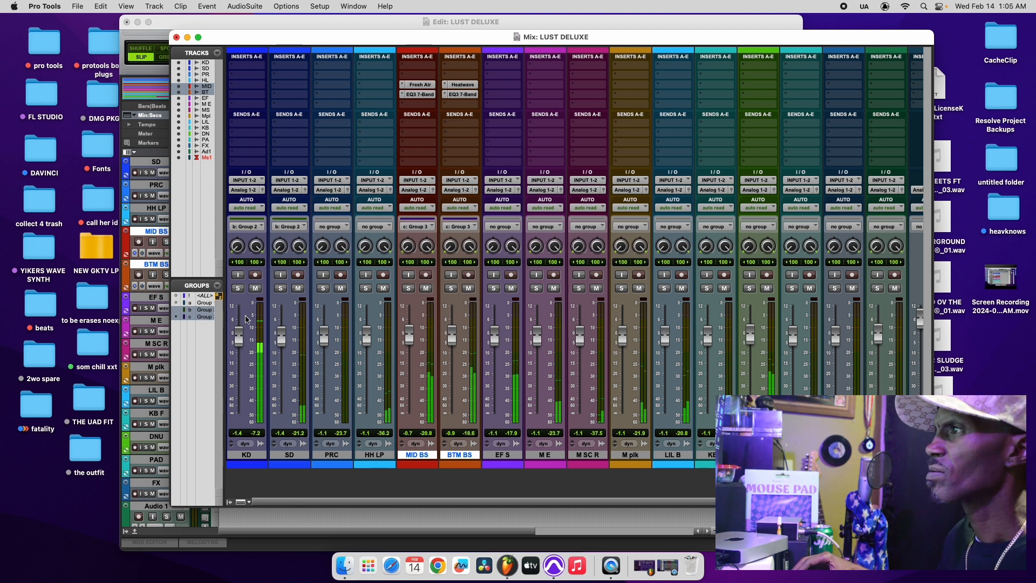
{"action": "key", "text": "space"}
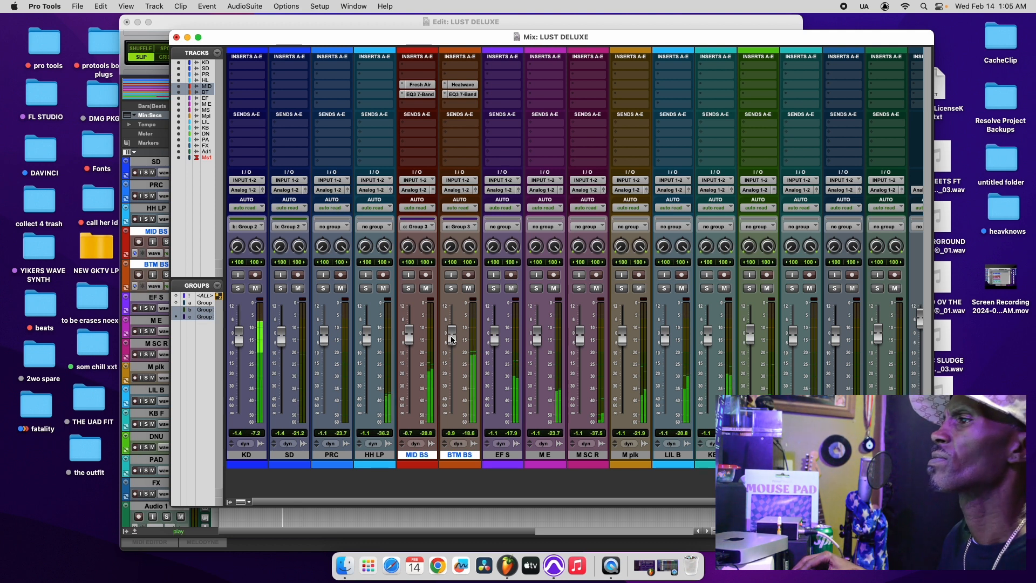
{"action": "left_click_drag", "start_coordinate": [452, 339], "coordinate": [452, 338]}
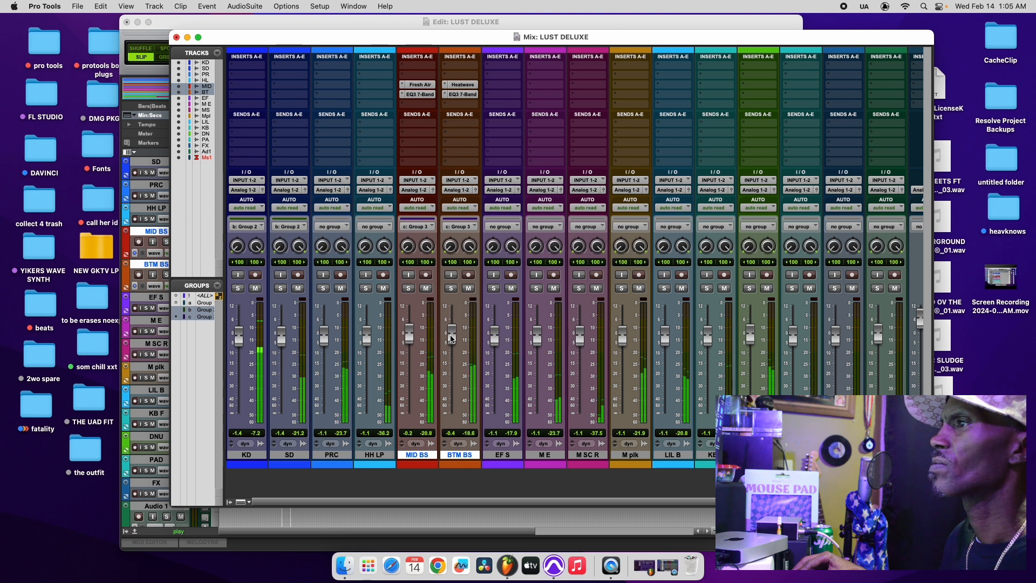
Deactivate Group 3 and Group 2 so their tracks can be adjusted independently.
{"action": "right_click", "coordinate": [200, 318]}
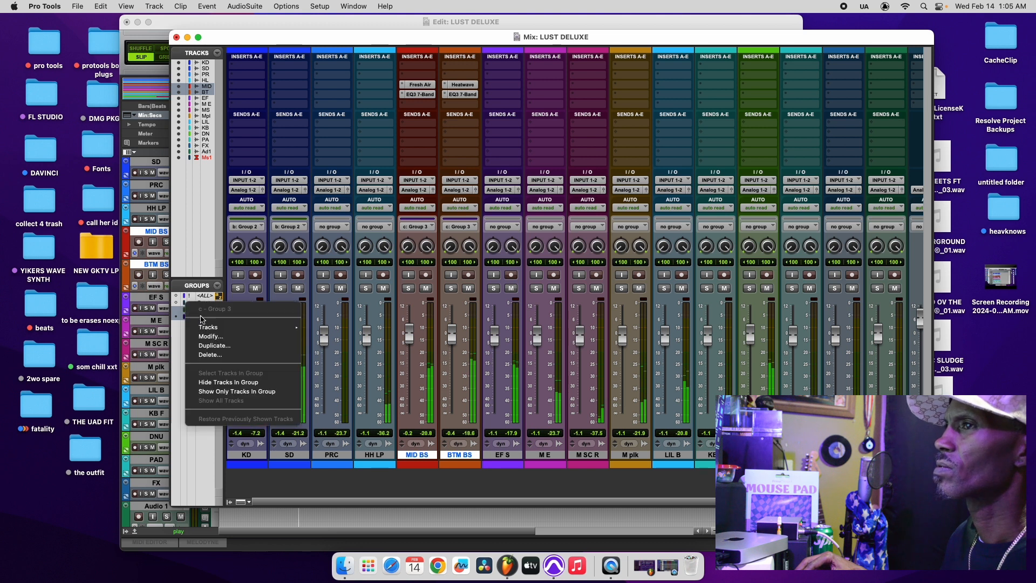
{"action": "left_click", "coordinate": [176, 336]}
{"action": "left_click", "coordinate": [199, 316]}
{"action": "left_click", "coordinate": [197, 309]}
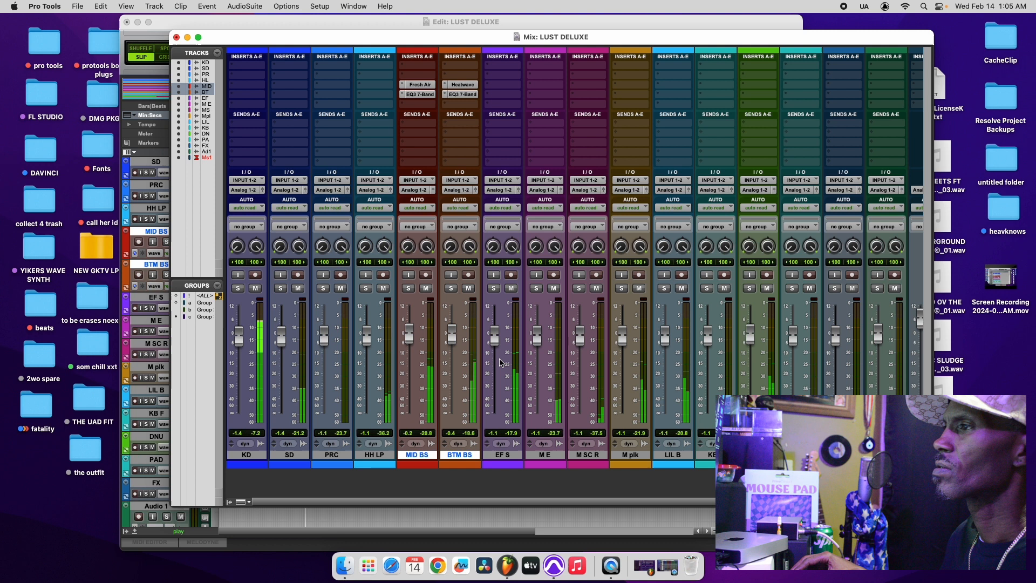
Select the EF S track and save the session.
{"action": "left_click", "coordinate": [502, 455]}
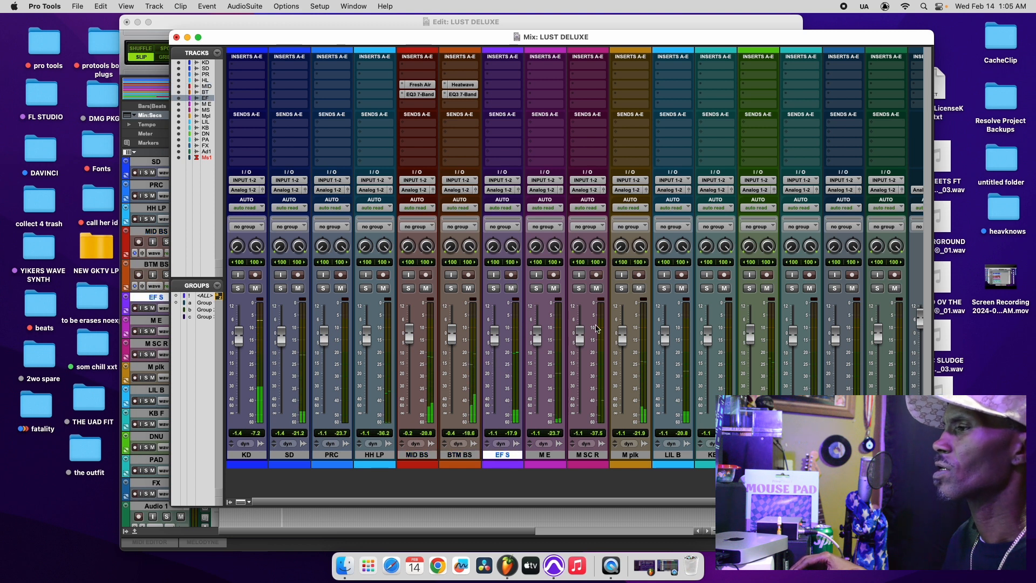
{"action": "left_click", "coordinate": [82, 7]}
{"action": "left_click", "coordinate": [97, 86]}
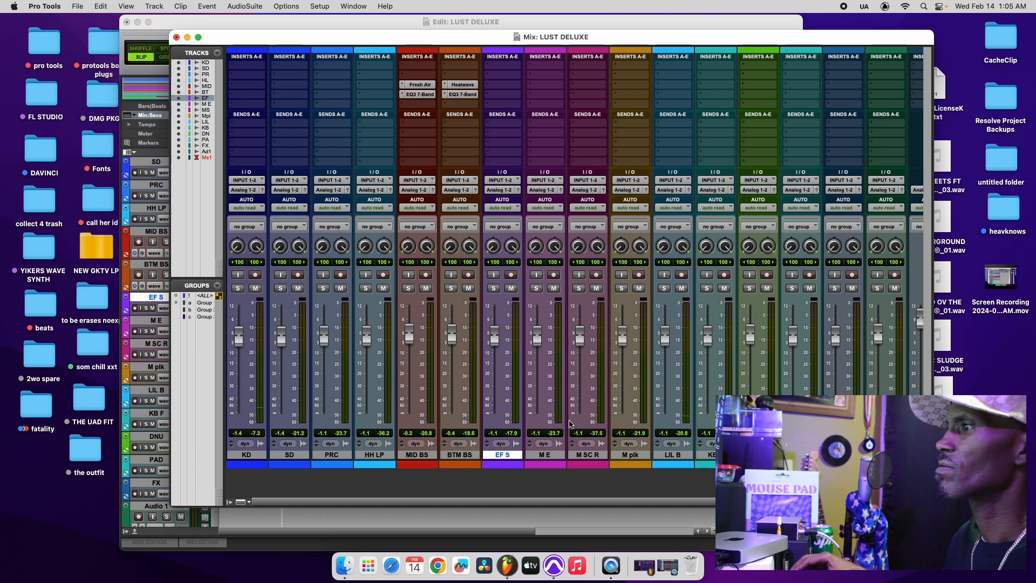
Start playback and solo the EF S track, leaving HH LP unmuted.
{"action": "left_click", "coordinate": [384, 289]}
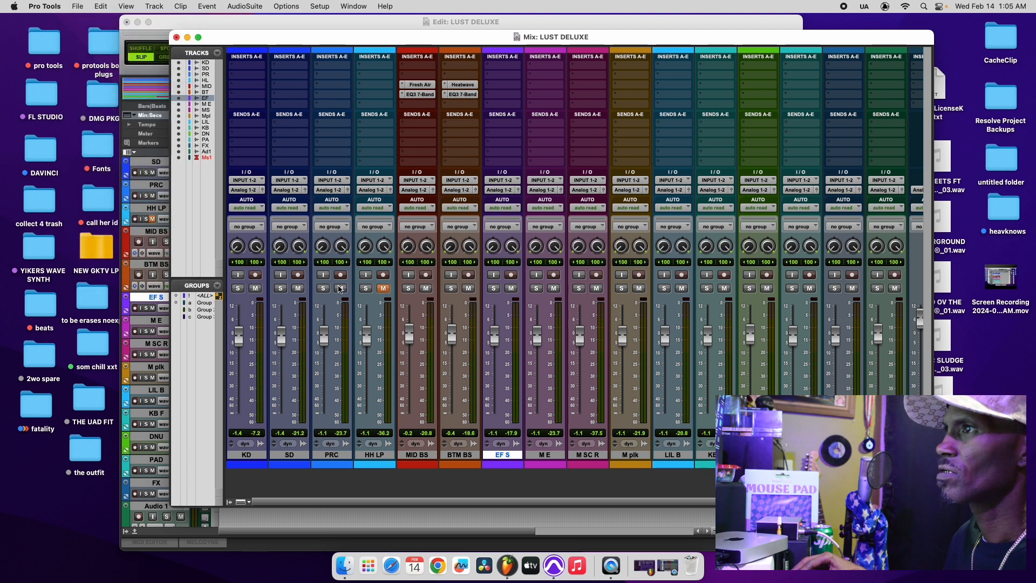
{"action": "left_click", "coordinate": [378, 289]}
{"action": "key", "text": "space"}
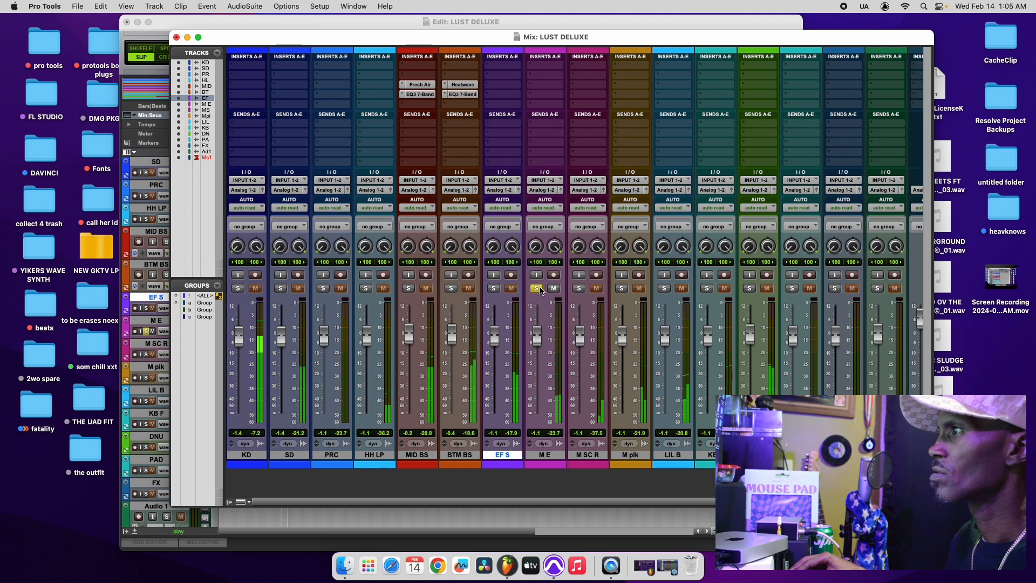
{"action": "left_click", "coordinate": [493, 289]}
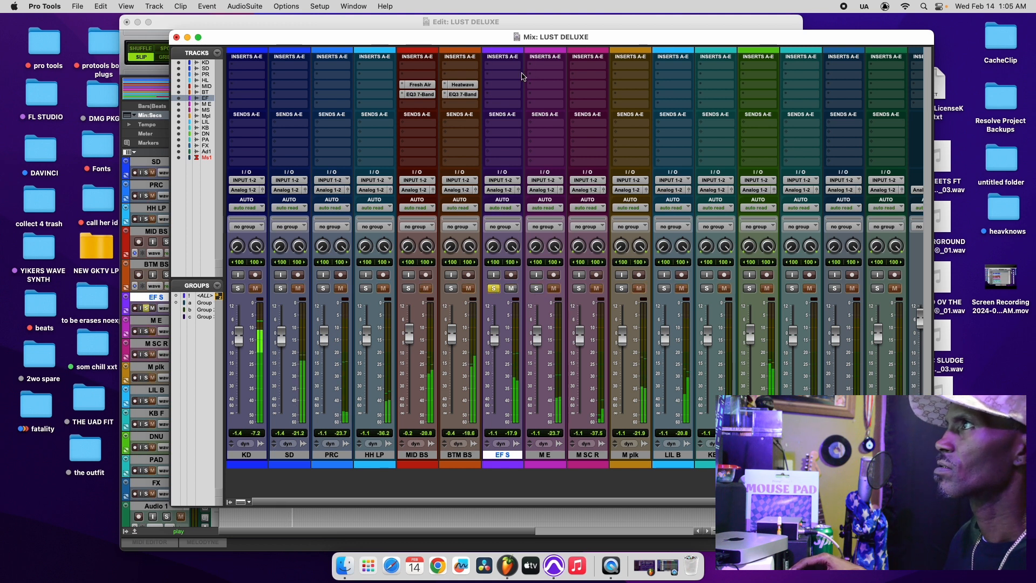
Insert the stereo Heatwave harmonic multichannel plug-in in the first insert slot of EF S.
{"action": "left_click", "coordinate": [485, 70]}
{"action": "mouse_move", "coordinate": [531, 66]}
{"action": "mouse_move", "coordinate": [599, 68]}
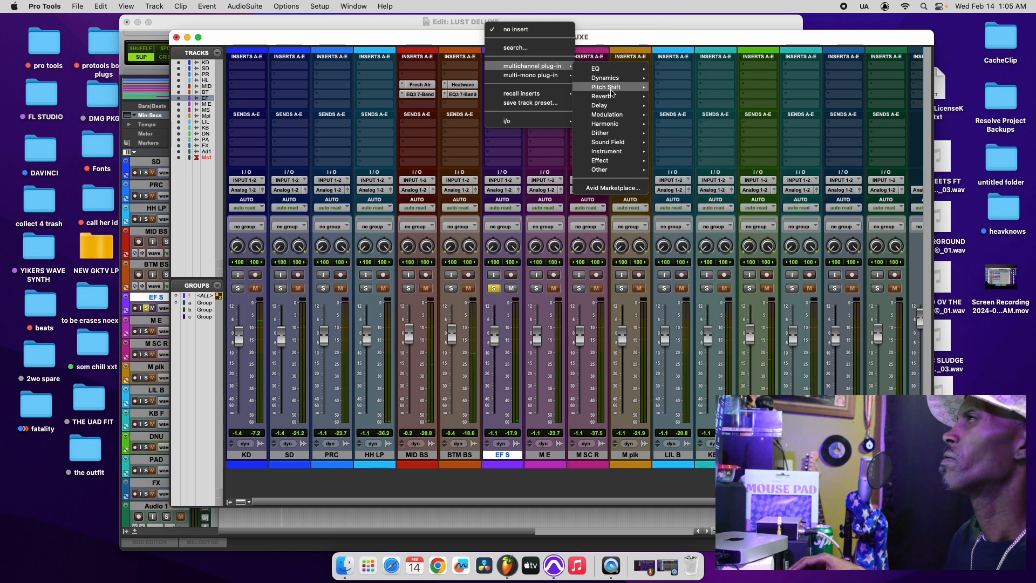
{"action": "mouse_move", "coordinate": [615, 90]}
{"action": "mouse_move", "coordinate": [615, 124]}
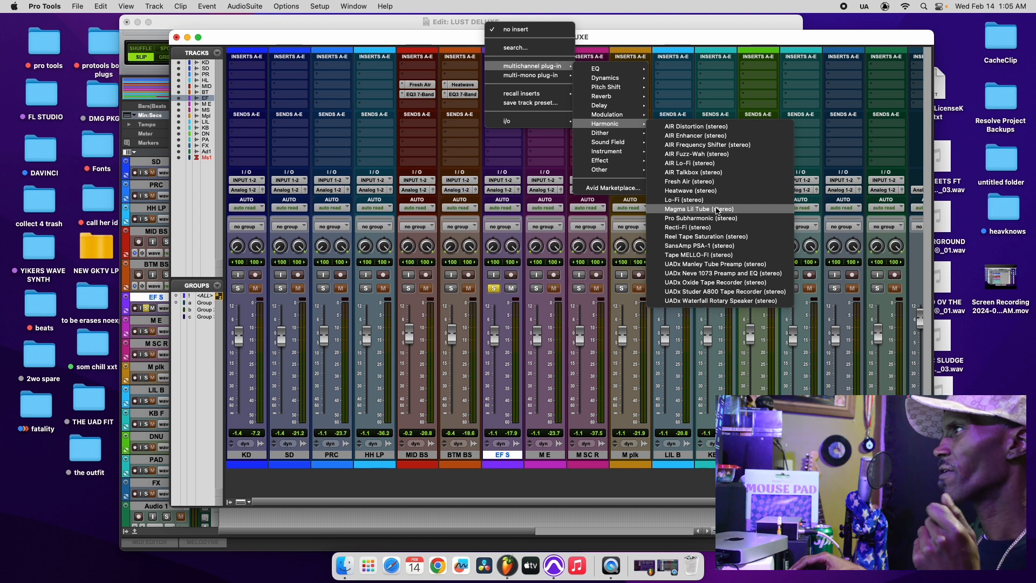
{"action": "left_click", "coordinate": [706, 191]}
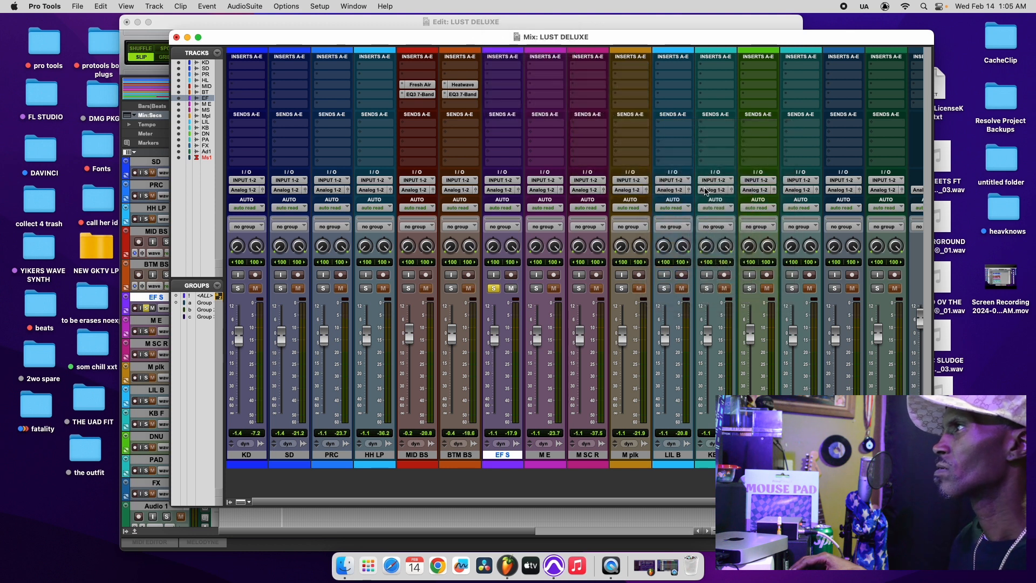
Set Heatwave's drive to 24 on EF S during playback and compare it with the bypassed sound.
{"action": "left_click_drag", "start_coordinate": [484, 262], "coordinate": [488, 282]}
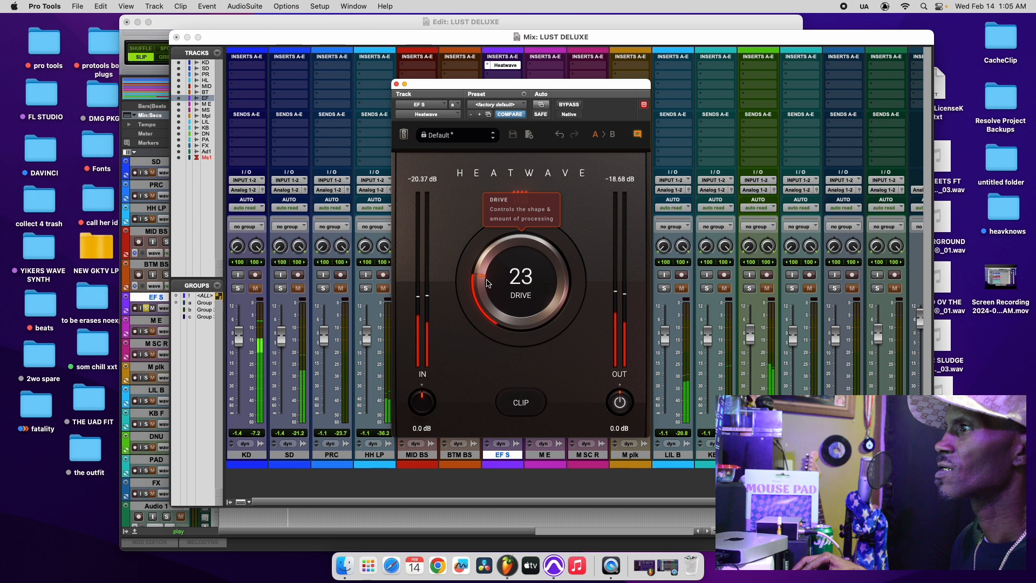
{"action": "key", "text": "space"}
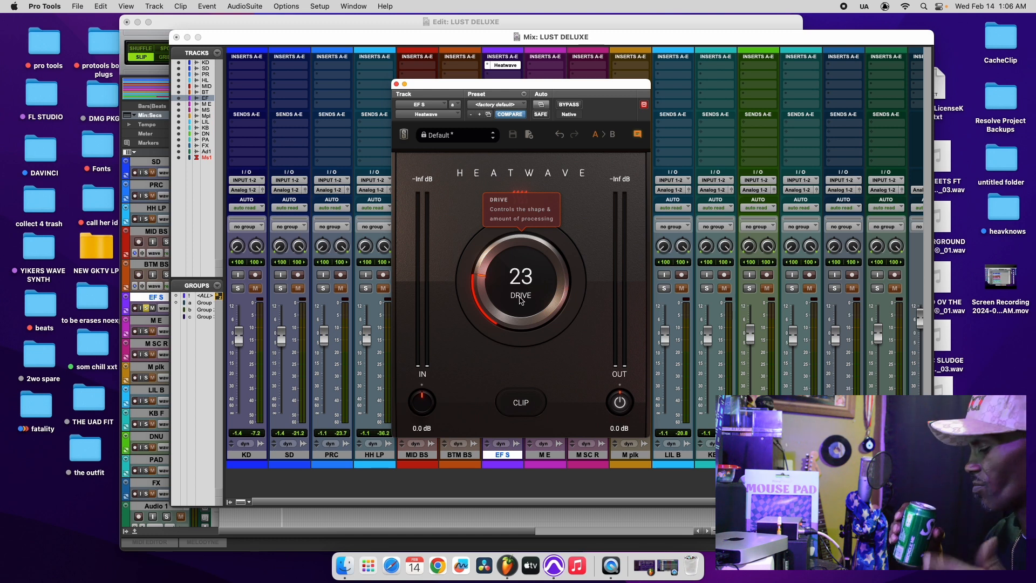
{"action": "key", "text": "space"}
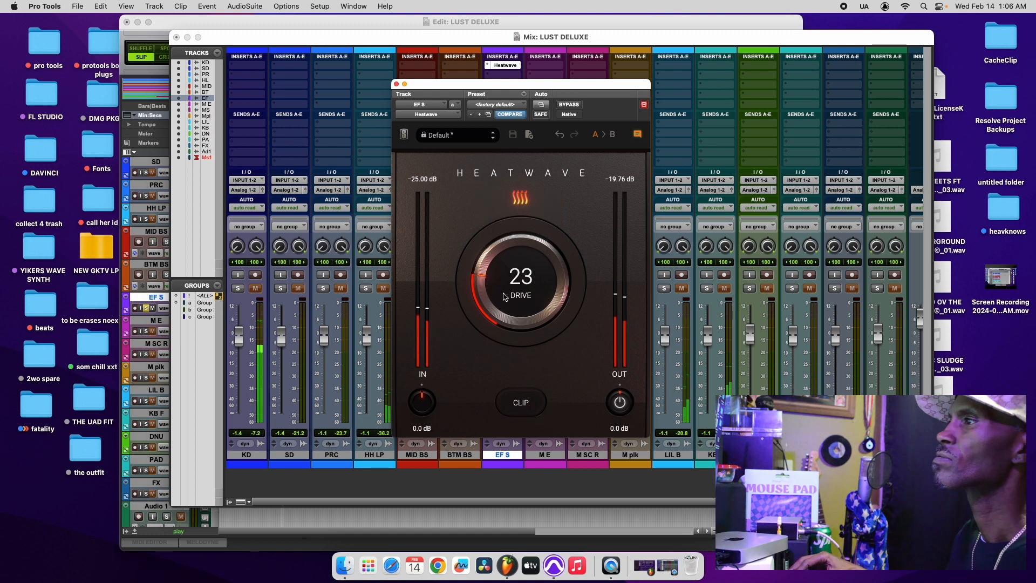
{"action": "scroll", "coordinate": [503, 297], "scroll_direction": "up", "scroll_amount": 1}
{"action": "left_click", "coordinate": [569, 105]}
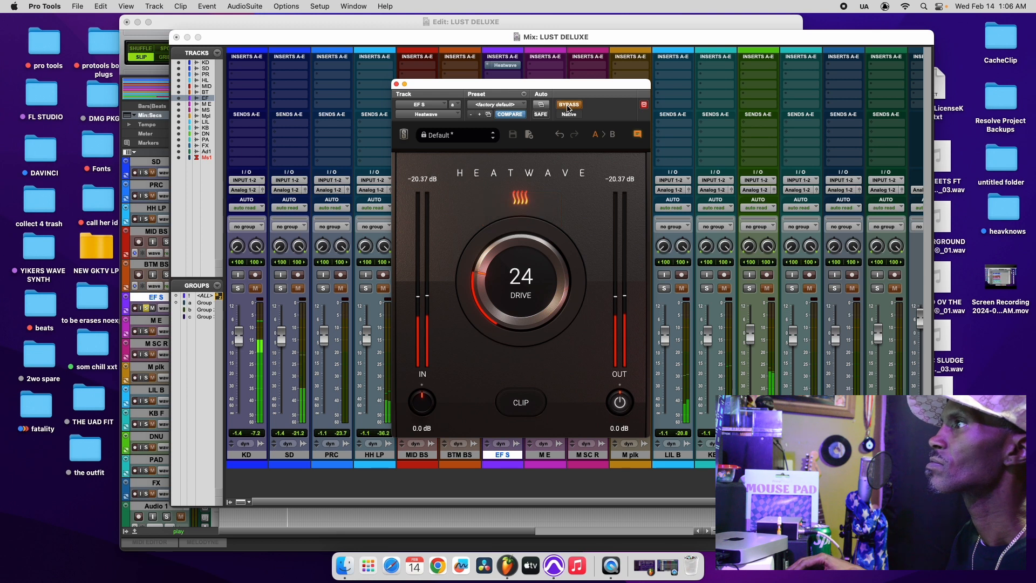
{"action": "left_click", "coordinate": [569, 105]}
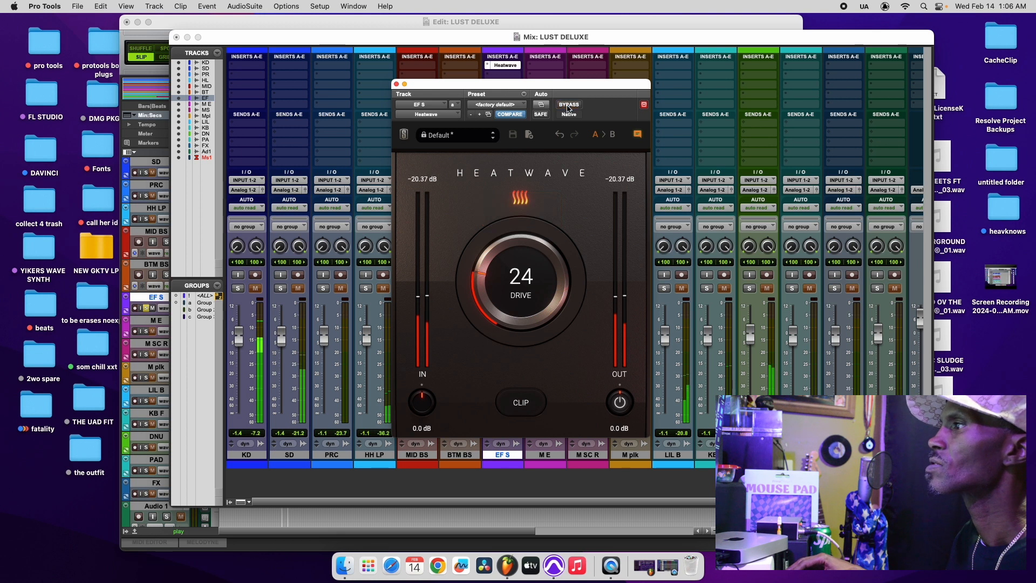
{"action": "left_click", "coordinate": [396, 86]}
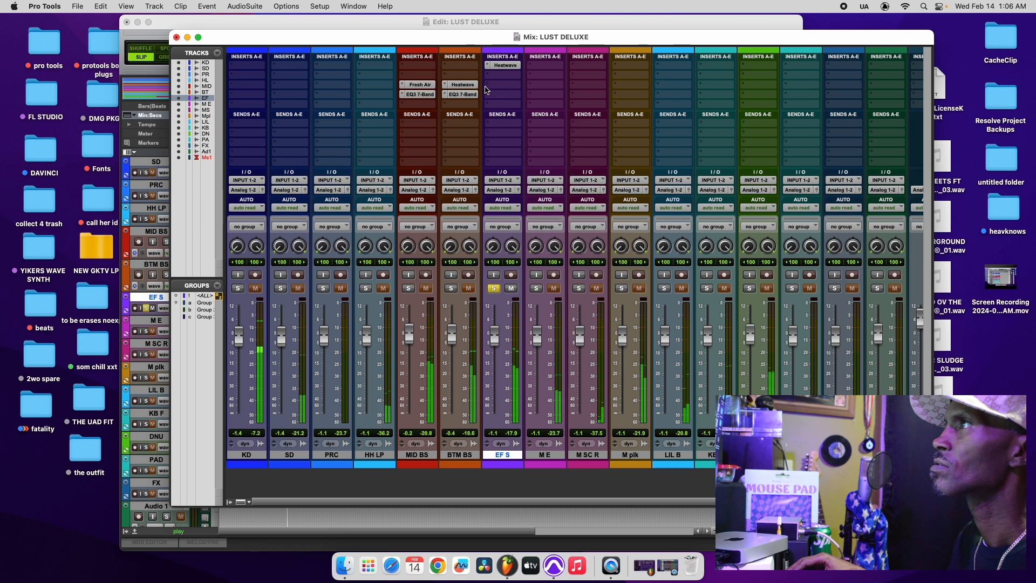
Insert the UADx Pultec MEQ-5 EQ multichannel plug-in in the third insert slot of EF S.
{"action": "left_click", "coordinate": [488, 87]}
{"action": "mouse_move", "coordinate": [530, 85]}
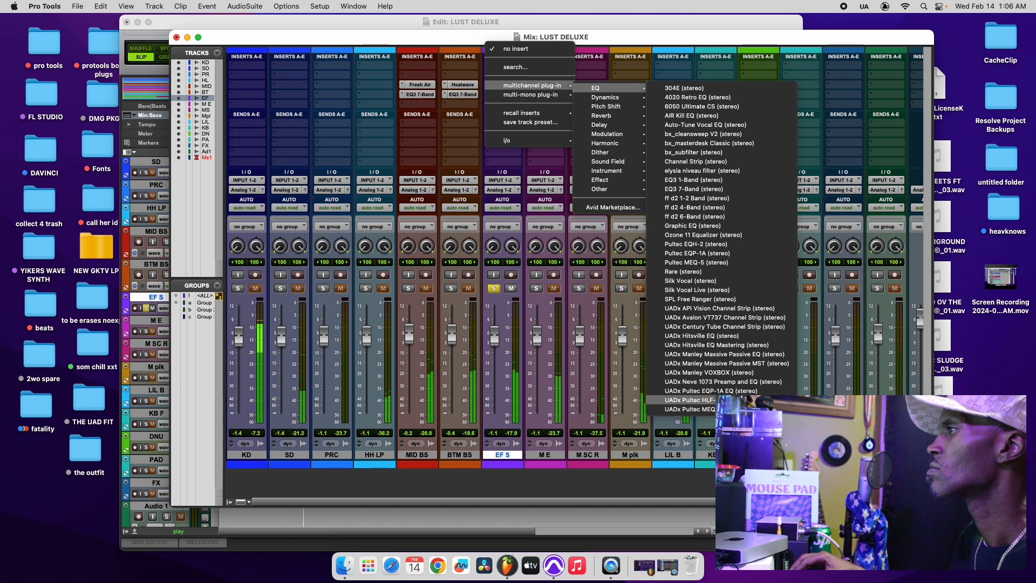
{"action": "left_click", "coordinate": [723, 409]}
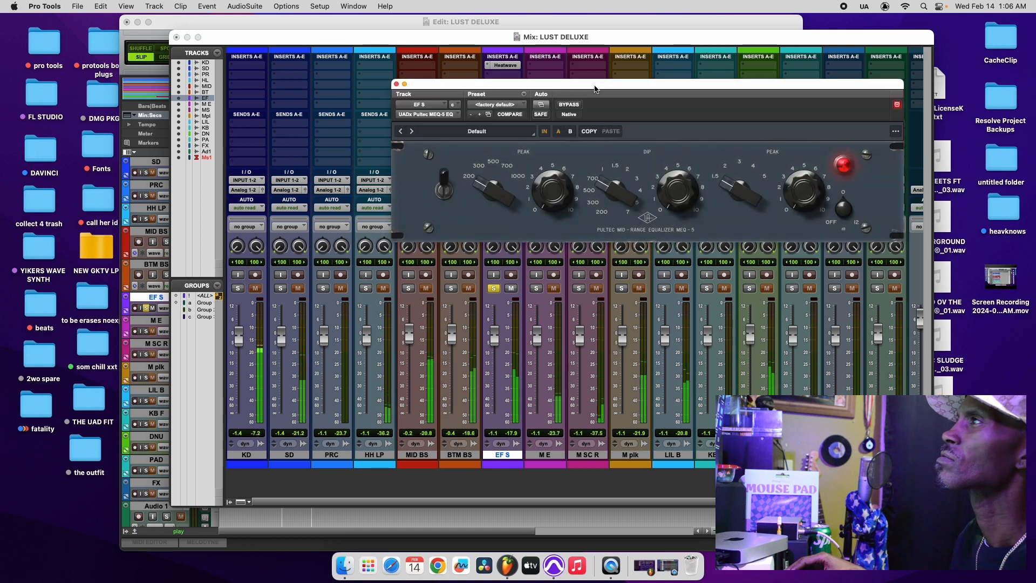
Set the MEQ-5's dip frequency to 1.5 and its upper peak frequency to 2 on EF S during playback.
{"action": "left_click_drag", "start_coordinate": [451, 208], "coordinate": [451, 205]}
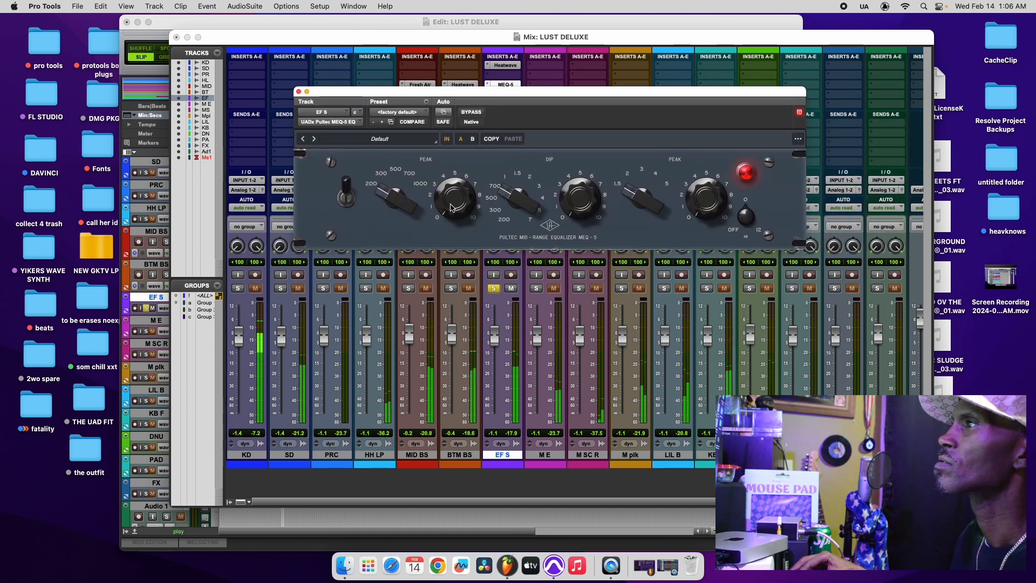
{"action": "left_click_drag", "start_coordinate": [558, 208], "coordinate": [557, 169]}
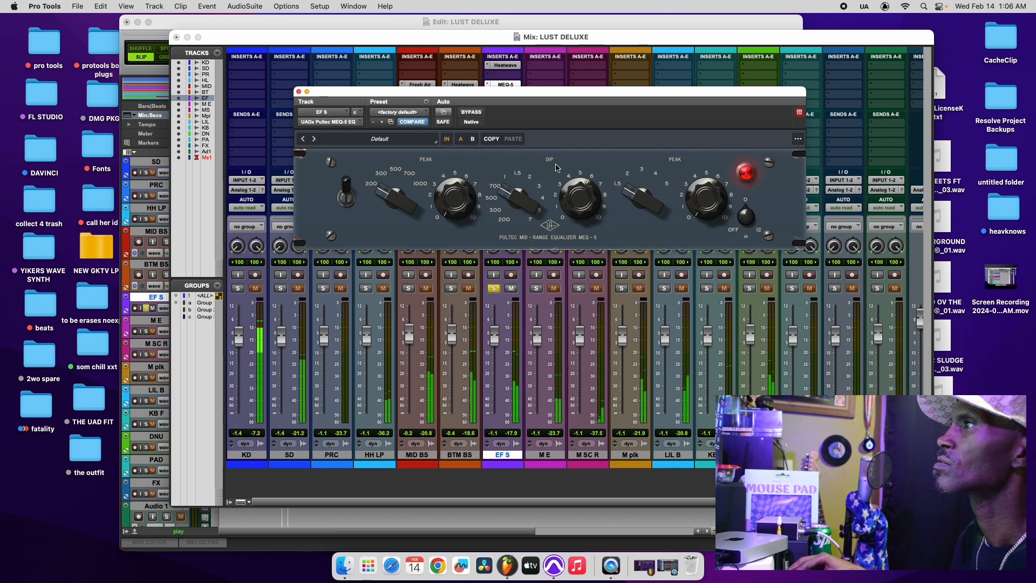
{"action": "left_click_drag", "start_coordinate": [572, 224], "coordinate": [570, 236]}
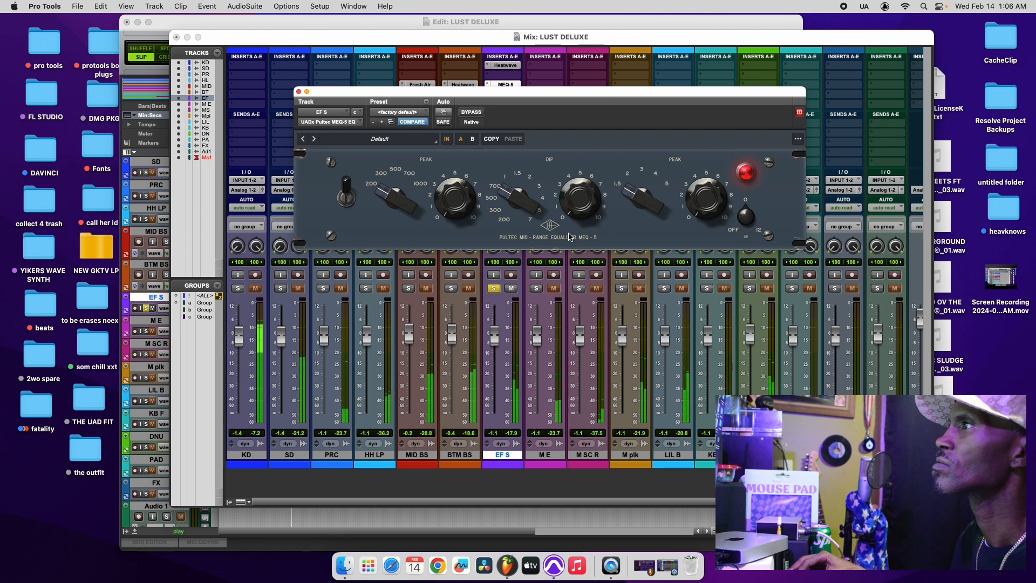
{"action": "left_click_drag", "start_coordinate": [517, 205], "coordinate": [504, 170]}
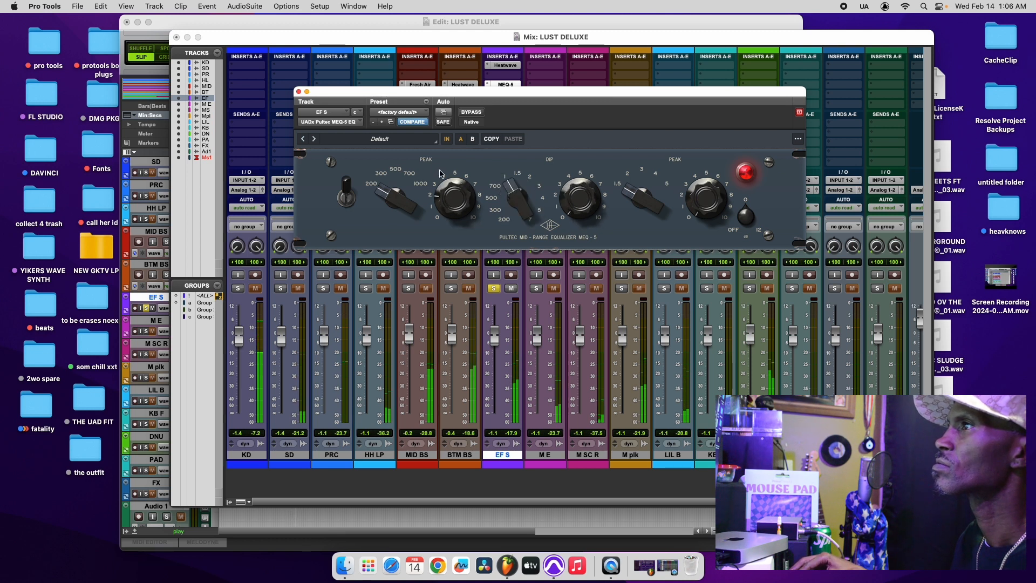
{"action": "left_click_drag", "start_coordinate": [633, 198], "coordinate": [629, 180]}
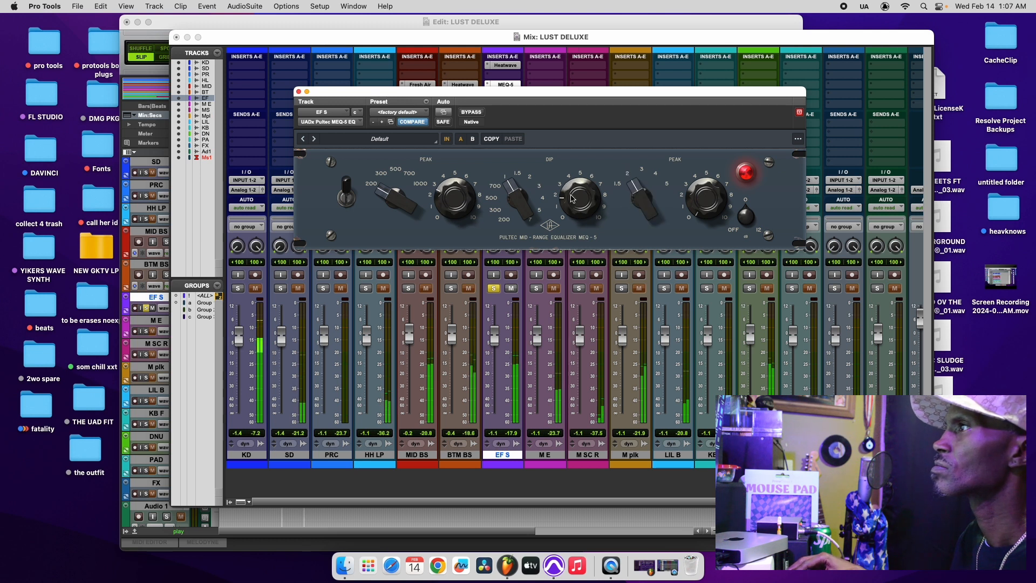
{"action": "left_click_drag", "start_coordinate": [517, 199], "coordinate": [506, 171]}
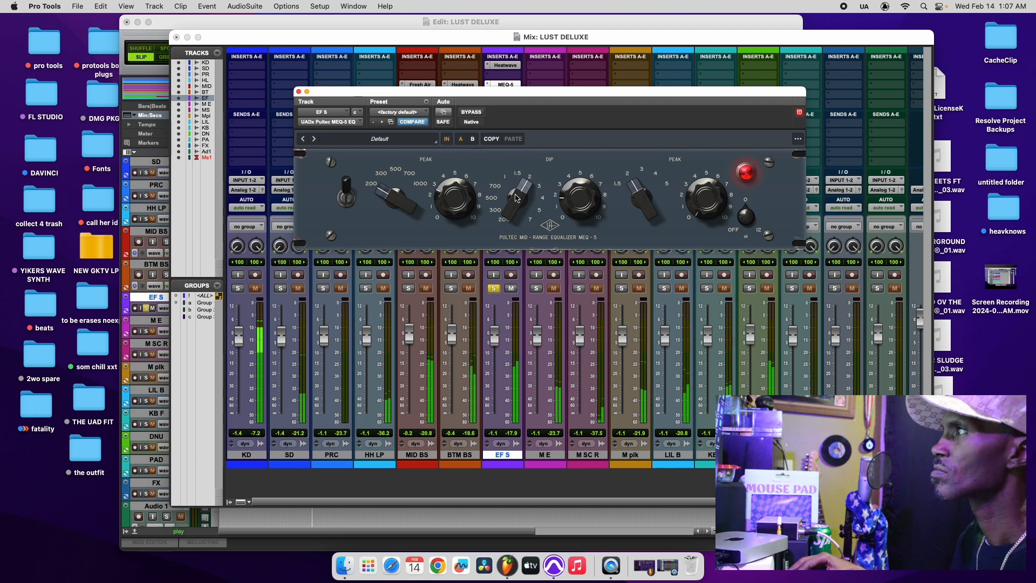
{"action": "left_click_drag", "start_coordinate": [518, 196], "coordinate": [517, 203]}
Compare EF S with the MEQ-5 bypassed and active, then close the plug-in and unsolo the track.
{"action": "left_click", "coordinate": [477, 115]}
{"action": "left_click", "coordinate": [477, 115]}
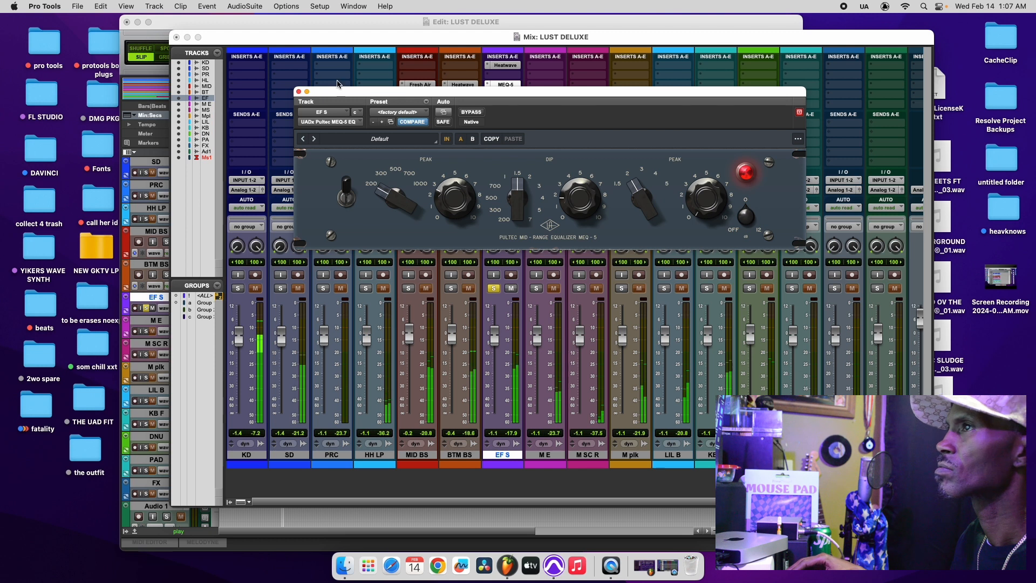
{"action": "left_click", "coordinate": [299, 92]}
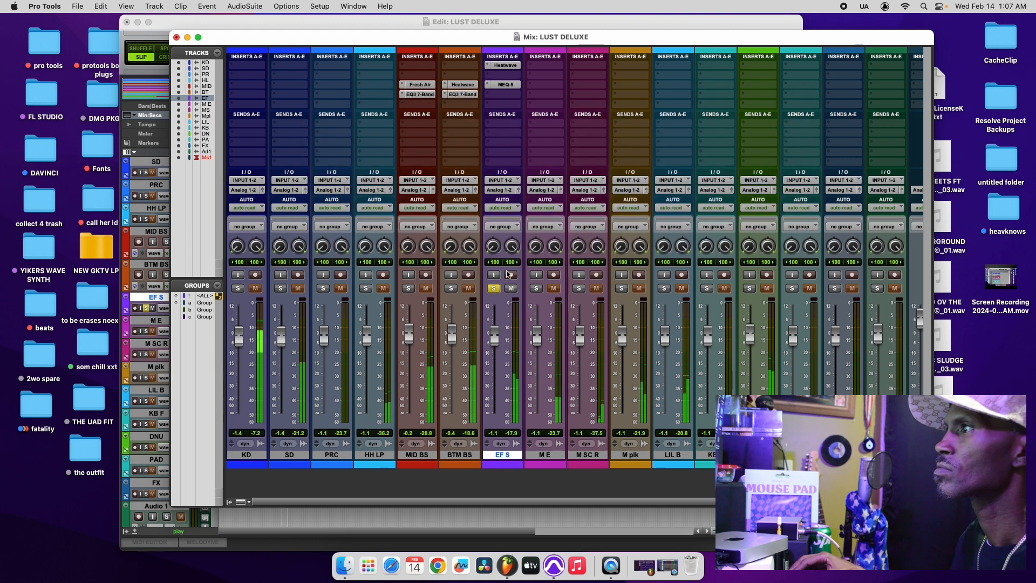
{"action": "left_click", "coordinate": [494, 289]}
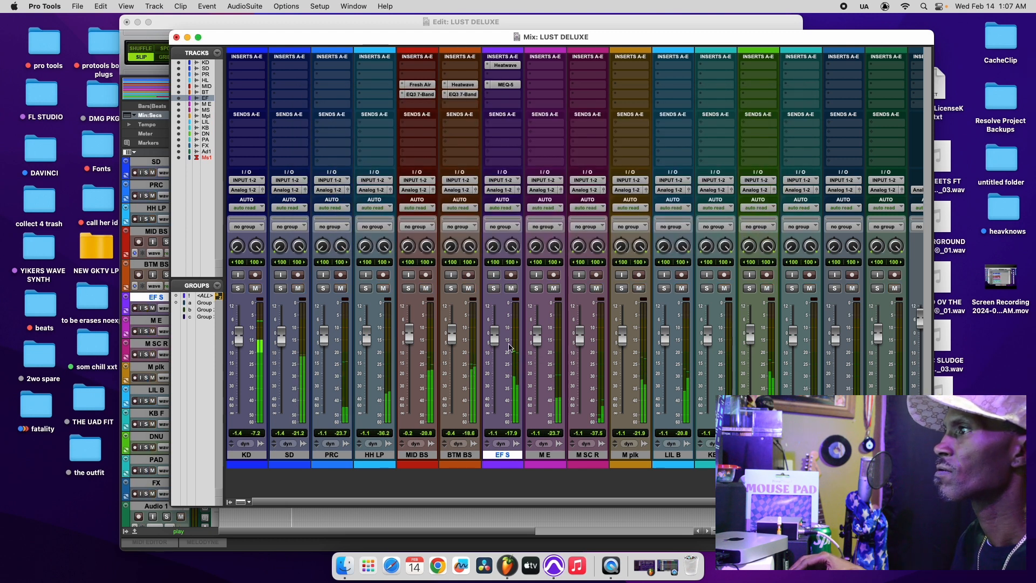
Solo M E and insert the stereo Chorus JUN-6 multichannel modulation plug-in in its second insert slot.
{"action": "left_click", "coordinate": [537, 288]}
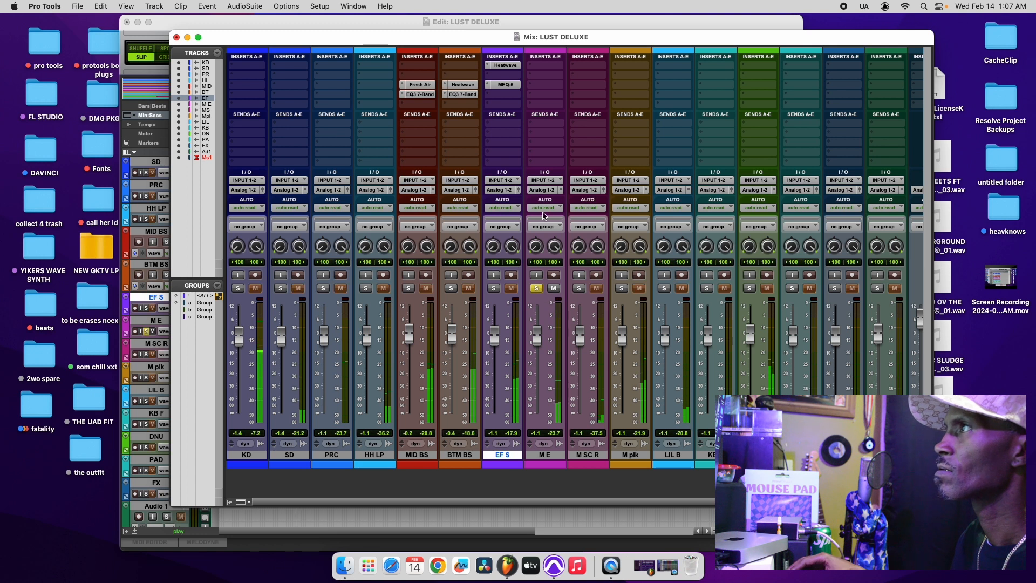
{"action": "left_click", "coordinate": [531, 80]}
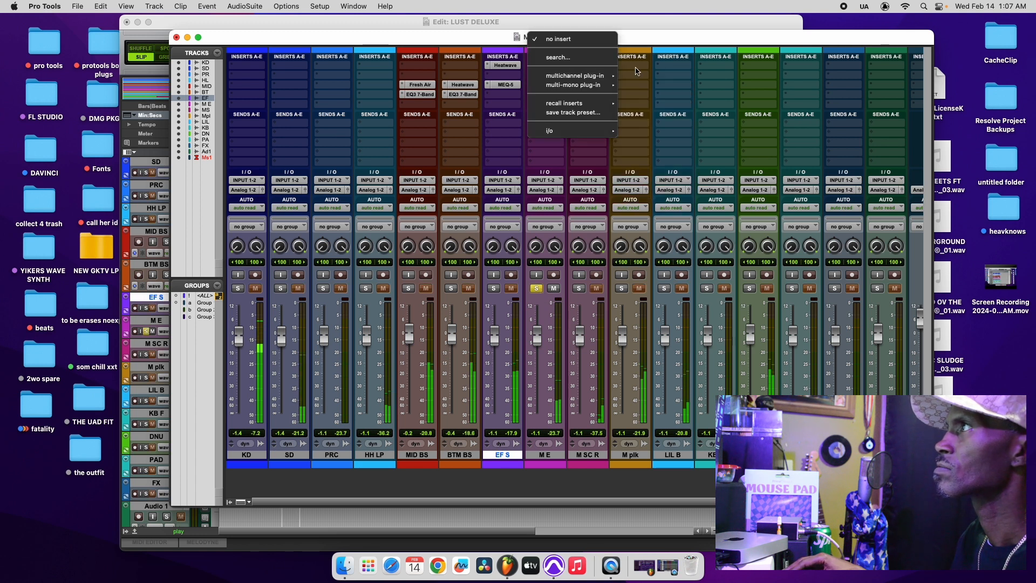
{"action": "mouse_move", "coordinate": [572, 75]}
{"action": "mouse_move", "coordinate": [643, 78]}
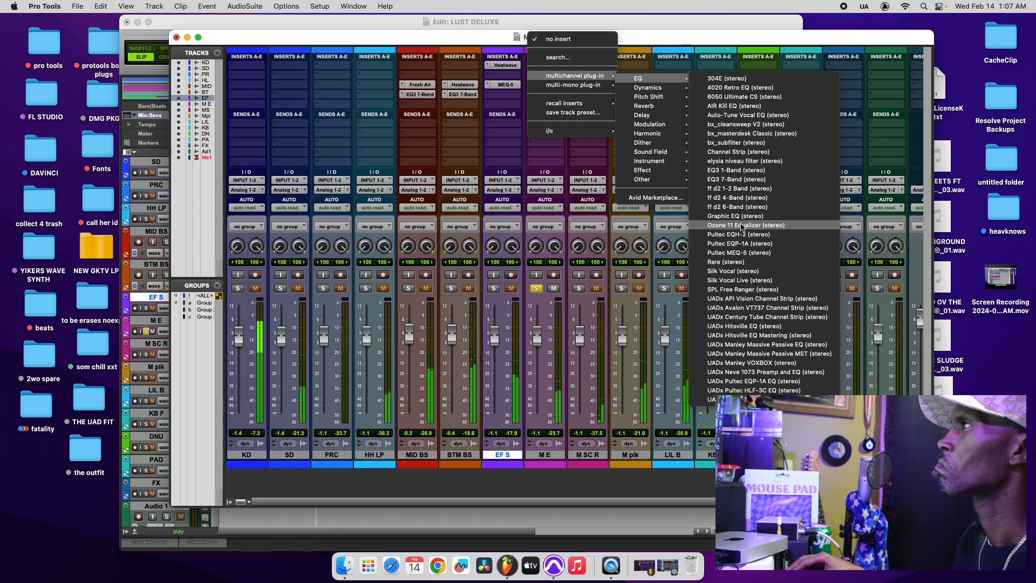
{"action": "mouse_move", "coordinate": [669, 108]}
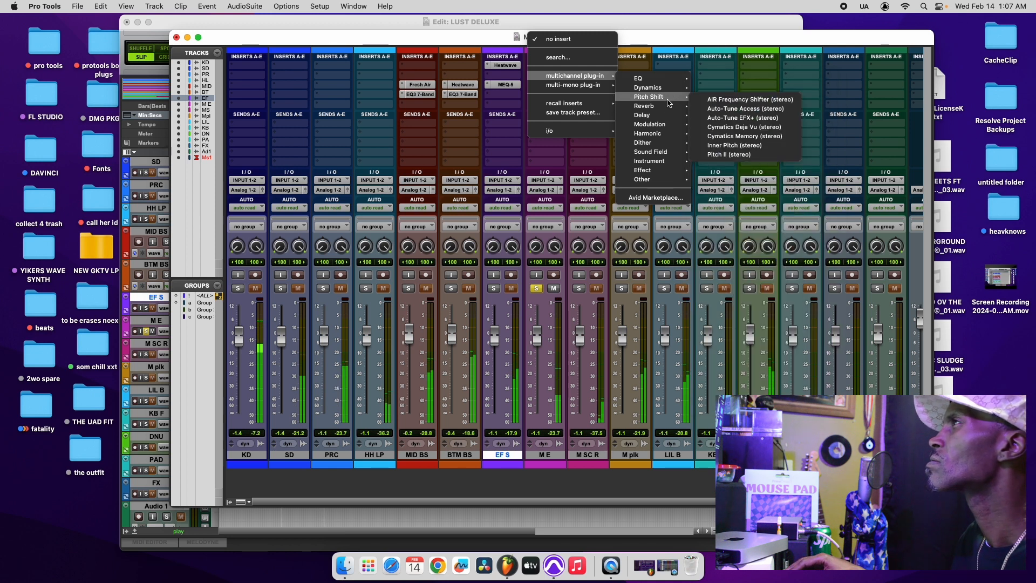
{"action": "mouse_move", "coordinate": [669, 137]}
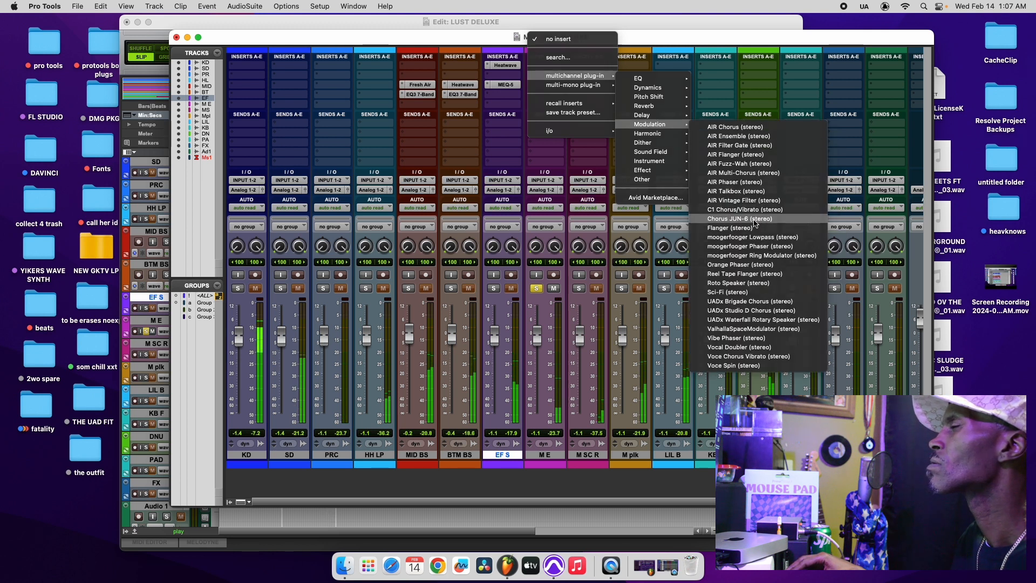
{"action": "left_click", "coordinate": [754, 221]}
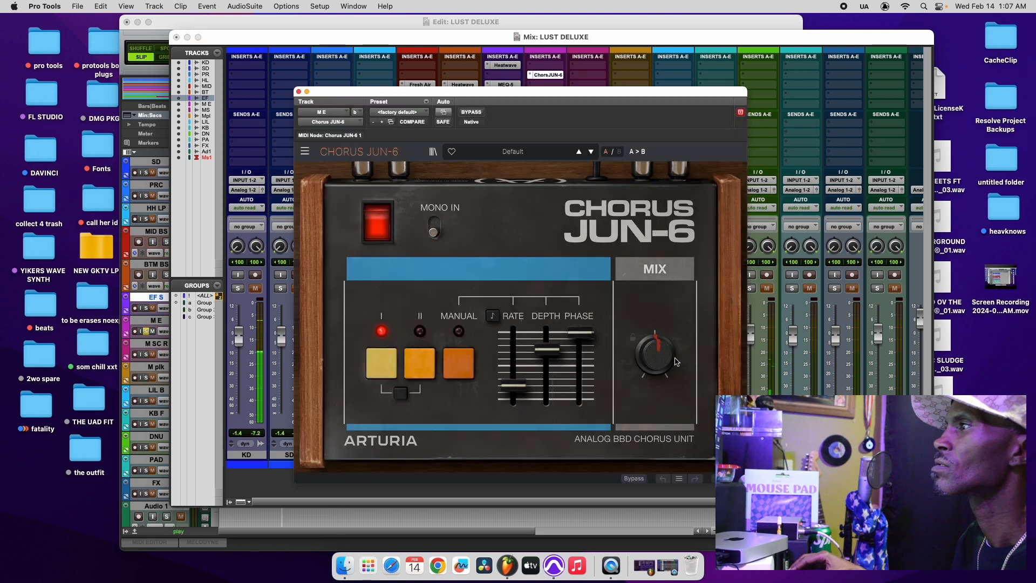
Turn the Chorus JUN-6 mix well down on M E, and raise the unsoloed track's fader to +0.2 dB.
{"action": "left_click_drag", "start_coordinate": [541, 92], "coordinate": [308, 51]}
{"action": "left_click_drag", "start_coordinate": [417, 311], "coordinate": [417, 343]}
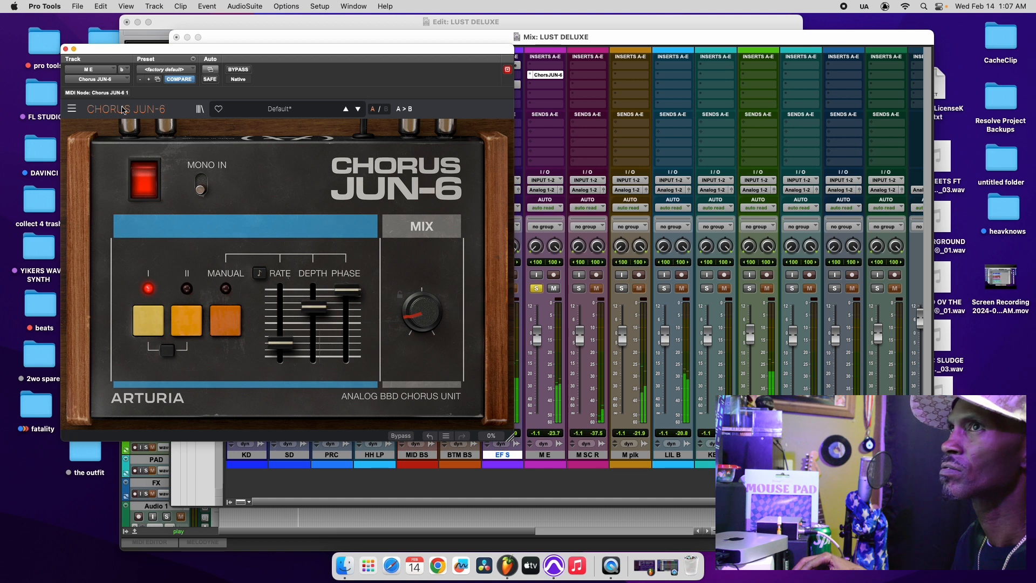
{"action": "left_click", "coordinate": [65, 49]}
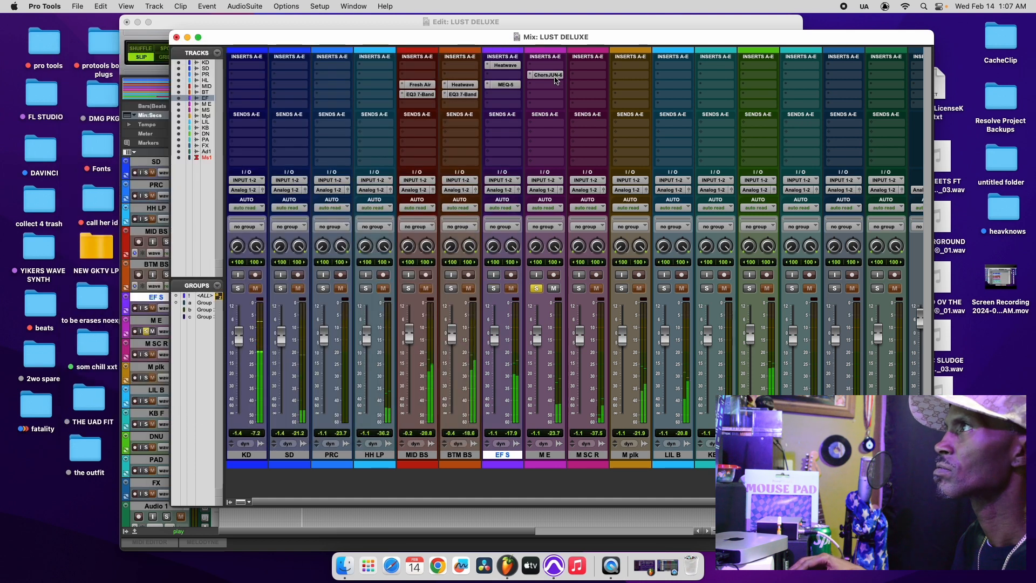
{"action": "left_click", "coordinate": [537, 289]}
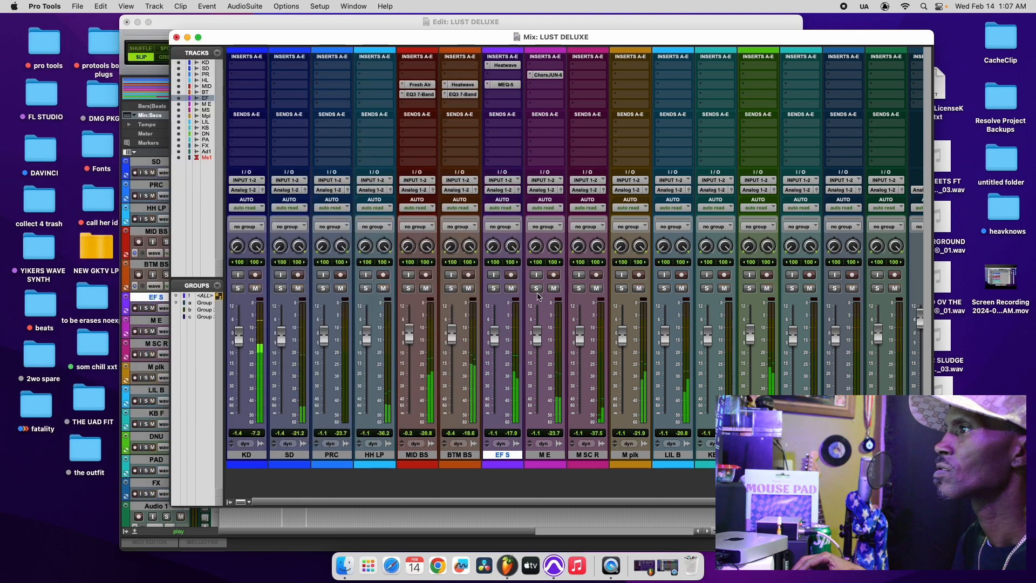
{"action": "left_click_drag", "start_coordinate": [539, 336], "coordinate": [539, 335]}
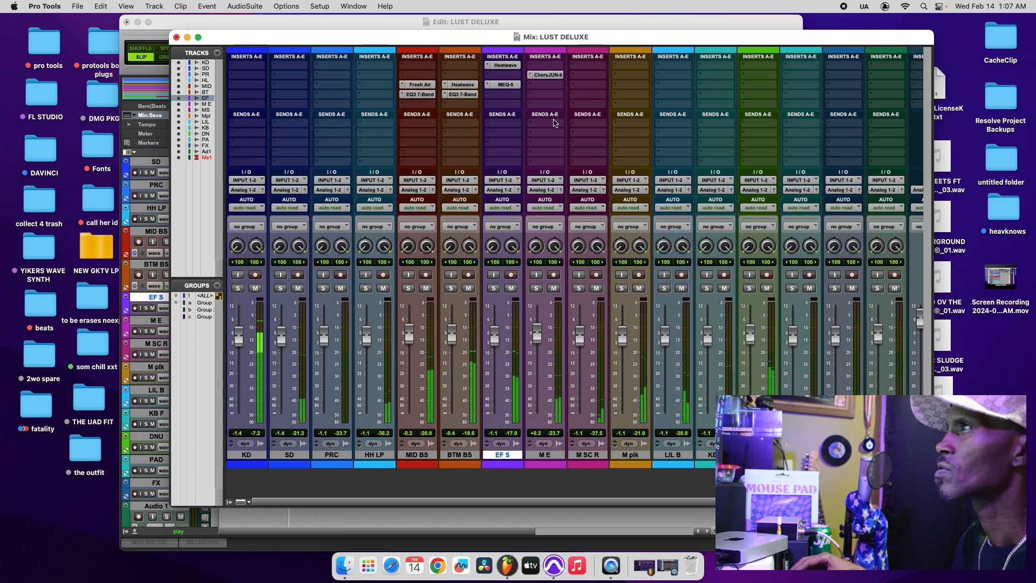
Insert the stereo EQ3 7-Band multichannel plug-in in the fourth insert slot of M E.
{"action": "left_click", "coordinate": [534, 95]}
{"action": "mouse_move", "coordinate": [578, 95]}
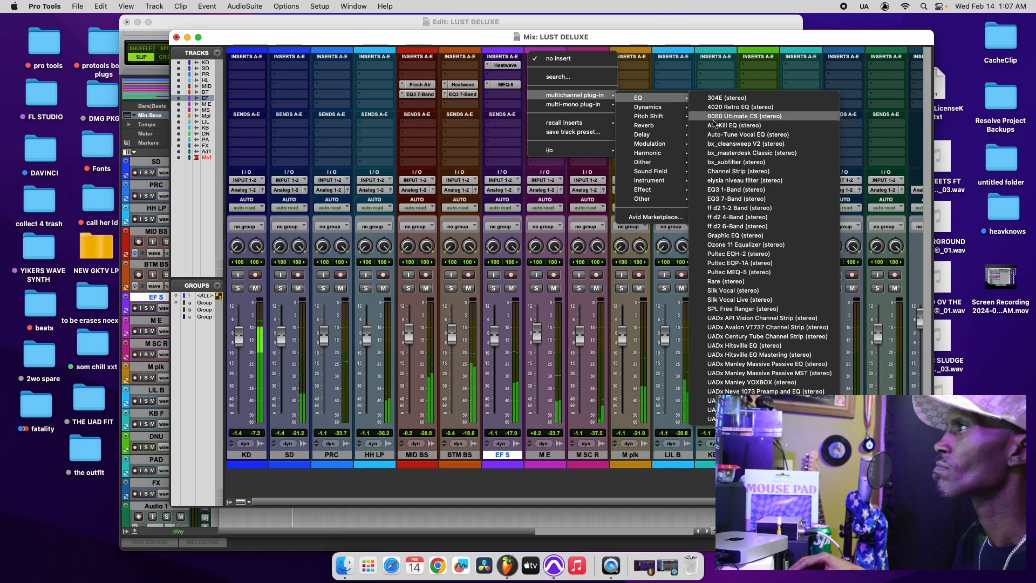
{"action": "left_click", "coordinate": [736, 199]}
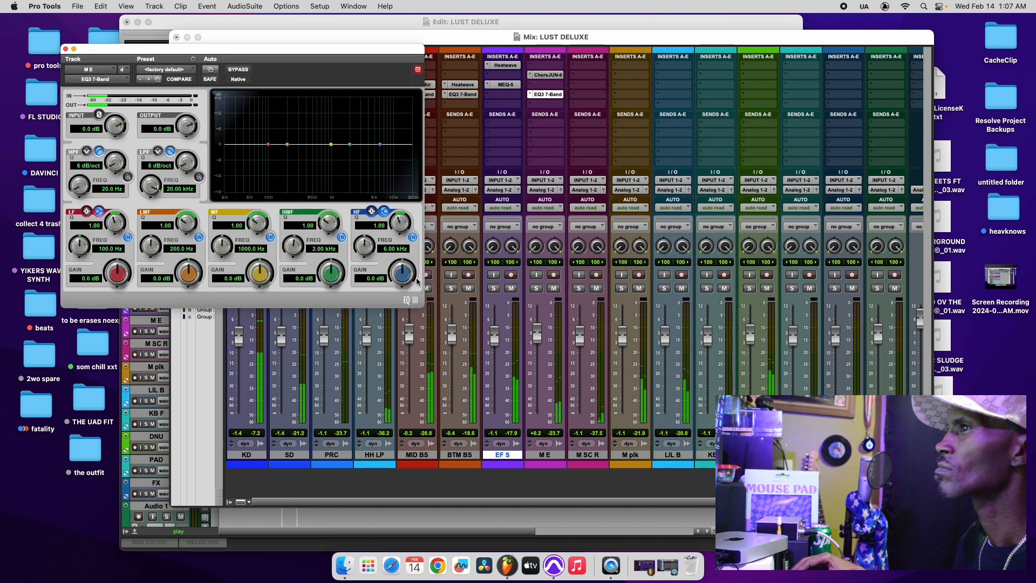
In M E's EQ, boost LMF by 0.5 dB and both MF and HF by 0.7 dB, and set the HMF frequency to 2.31 kHz.
{"action": "left_click_drag", "start_coordinate": [260, 280], "coordinate": [259, 278]}
{"action": "left_click_drag", "start_coordinate": [330, 278], "coordinate": [329, 276]}
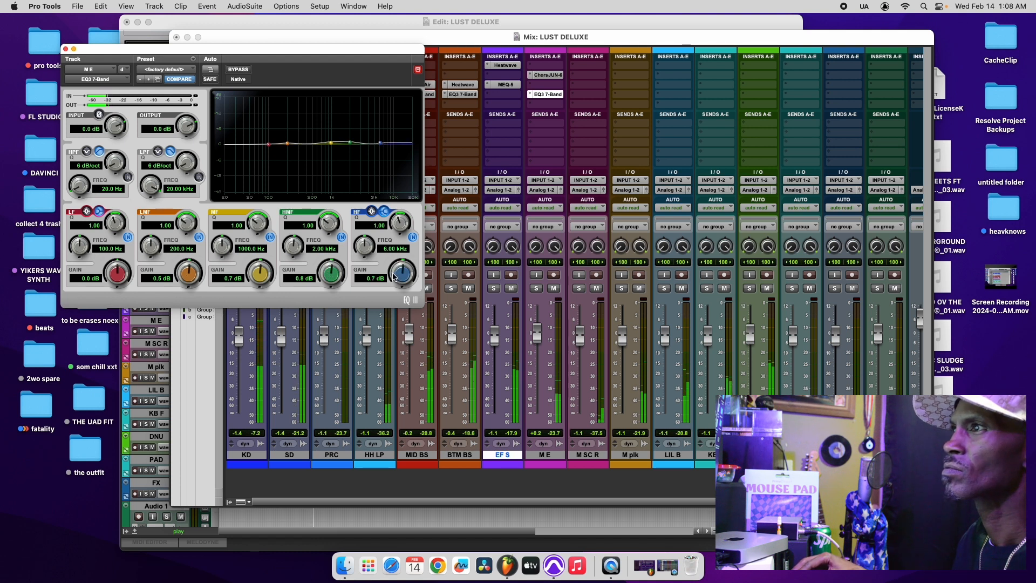
{"action": "left_click_drag", "start_coordinate": [294, 253], "coordinate": [295, 249]}
Switch M E's HF band to a peak filter at 5.58 kHz, try a 2.2 dB boost, and return its gain to 0.0 dB.
{"action": "left_click", "coordinate": [371, 213]}
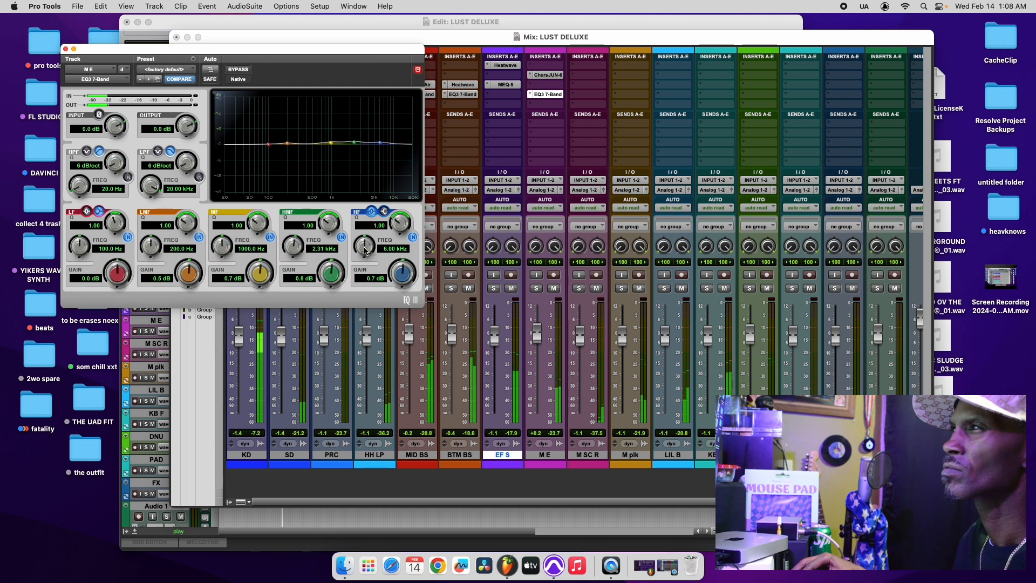
{"action": "left_click_drag", "start_coordinate": [406, 286], "coordinate": [404, 284]}
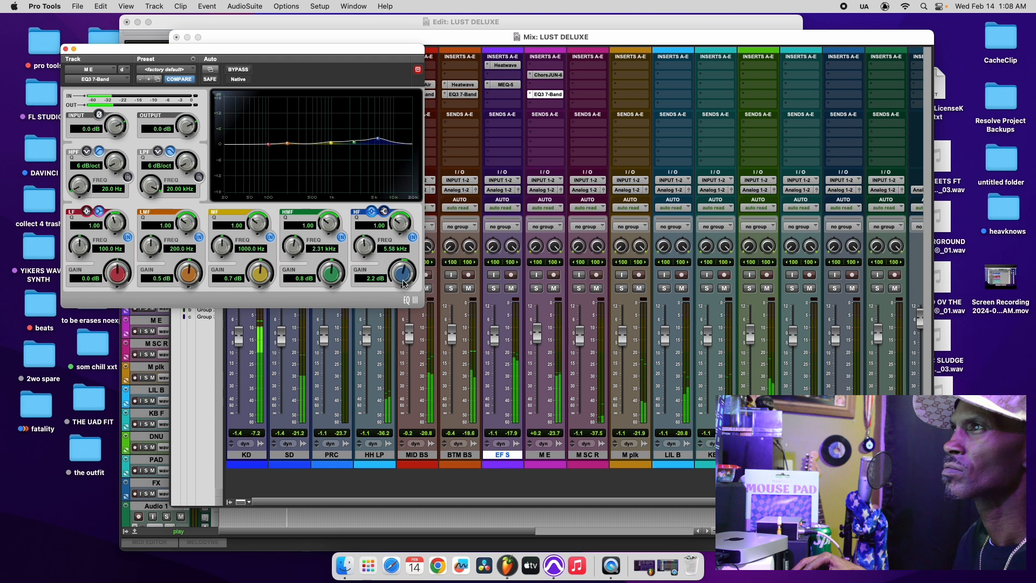
{"action": "left_click_drag", "start_coordinate": [404, 278], "coordinate": [405, 282]}
Set M E's MF band to 1.6 dB at 901.3 Hz with Q 0.44 and its HMF band to 1.7 dB at 1.81 kHz.
{"action": "left_click_drag", "start_coordinate": [334, 290], "coordinate": [224, 254]}
{"action": "left_click_drag", "start_coordinate": [261, 222], "coordinate": [262, 235]}
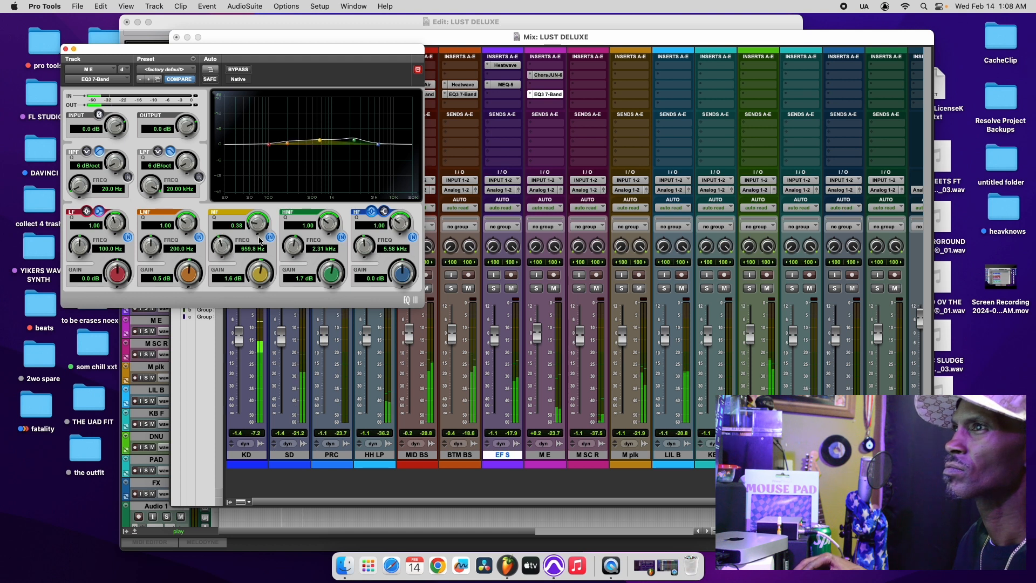
{"action": "left_click_drag", "start_coordinate": [226, 257], "coordinate": [226, 250]}
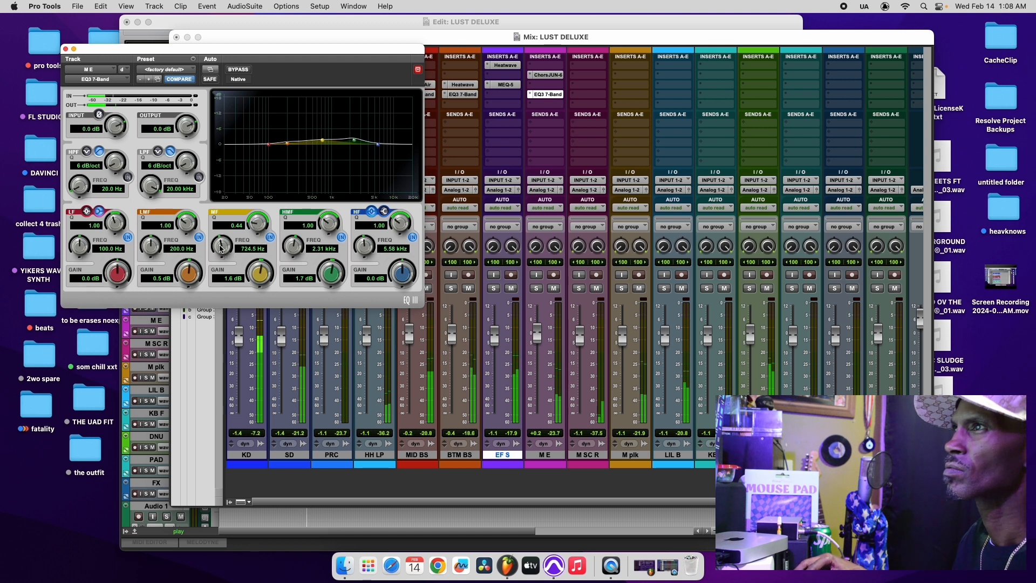
{"action": "left_click_drag", "start_coordinate": [293, 250], "coordinate": [287, 251]}
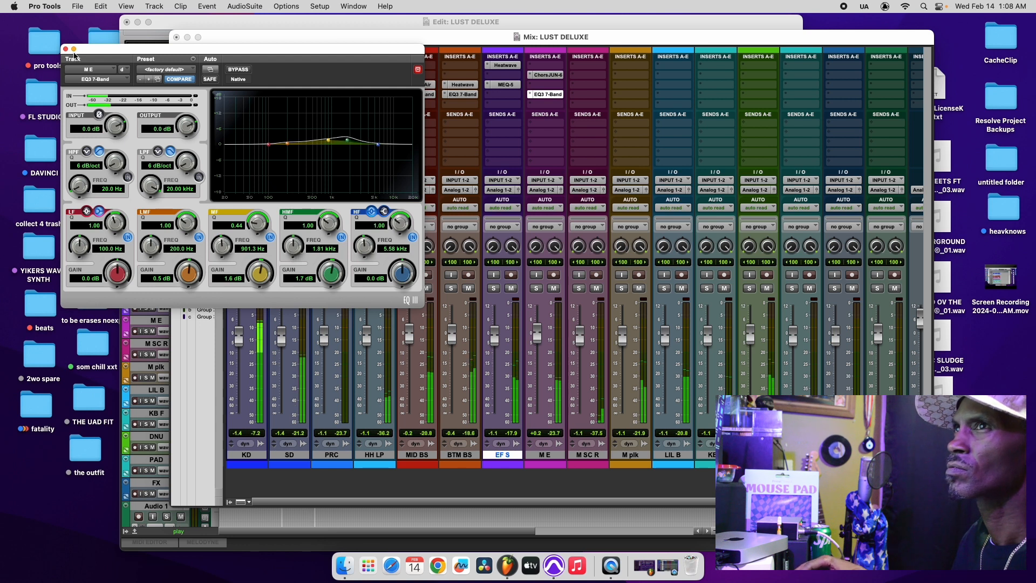
{"action": "left_click", "coordinate": [66, 51]}
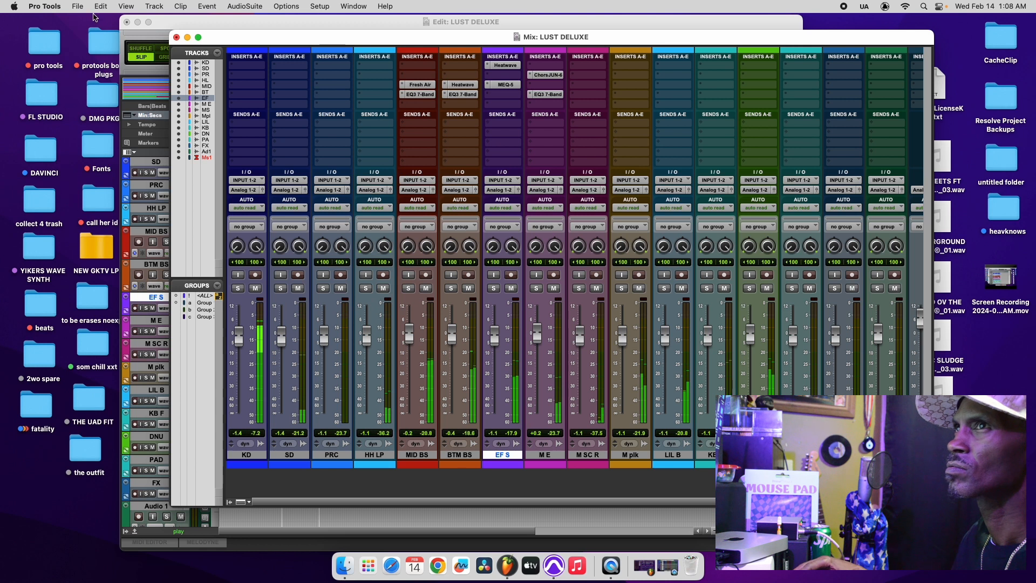
Save the session, reopen M E's EQ3 7-Band to check its settings, and save again.
{"action": "left_click", "coordinate": [77, 6]}
{"action": "left_click", "coordinate": [108, 87]}
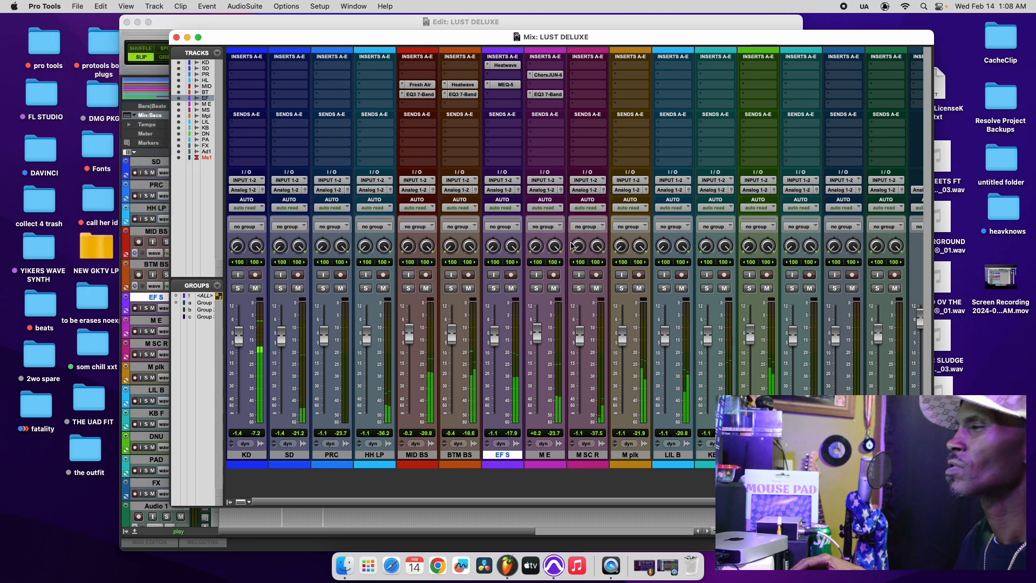
{"action": "left_click", "coordinate": [546, 94]}
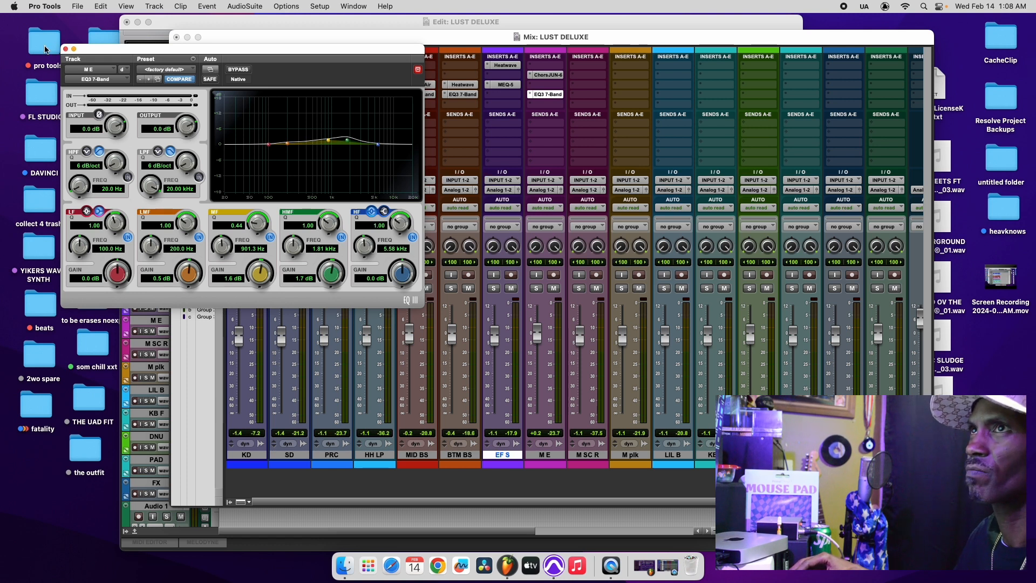
{"action": "left_click", "coordinate": [66, 49]}
{"action": "left_click", "coordinate": [78, 7]}
{"action": "left_click", "coordinate": [103, 89]}
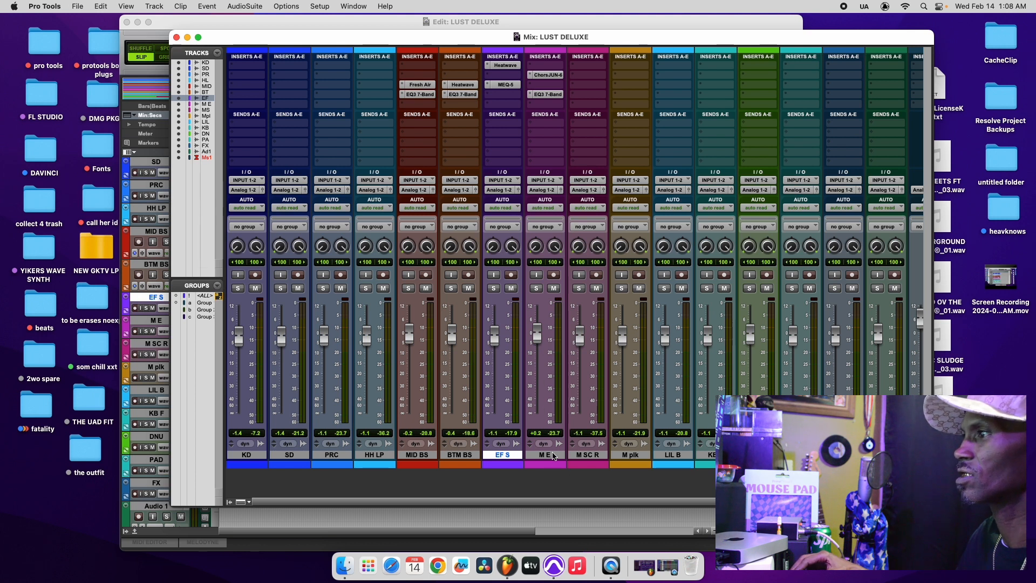
Restart playback, solo the M SC R track and raise its fader to +0.4 dB.
{"action": "key", "text": "space"}
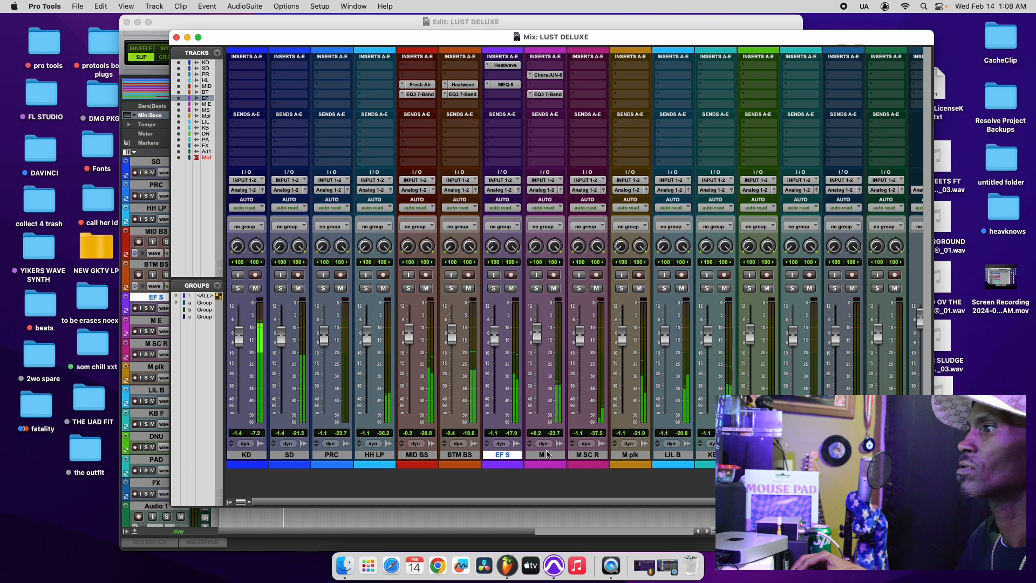
{"action": "left_click", "coordinate": [546, 455]}
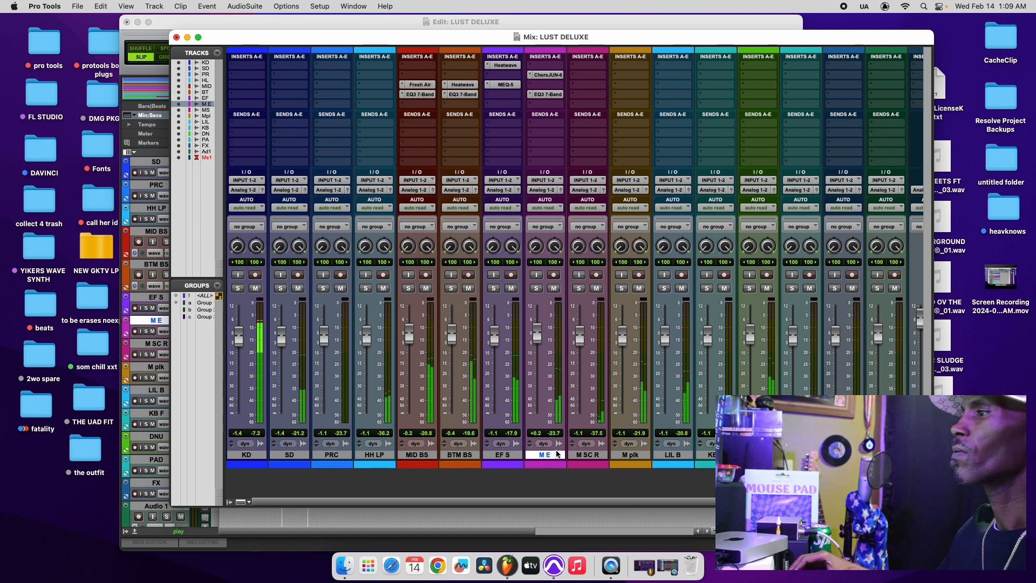
{"action": "left_click", "coordinate": [579, 289]}
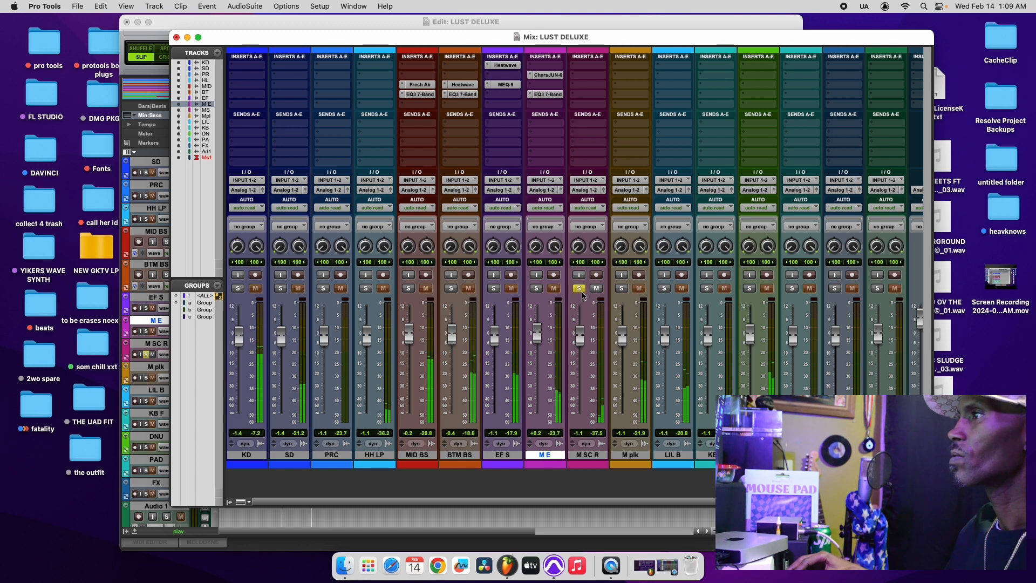
{"action": "left_click_drag", "start_coordinate": [581, 341], "coordinate": [581, 337]}
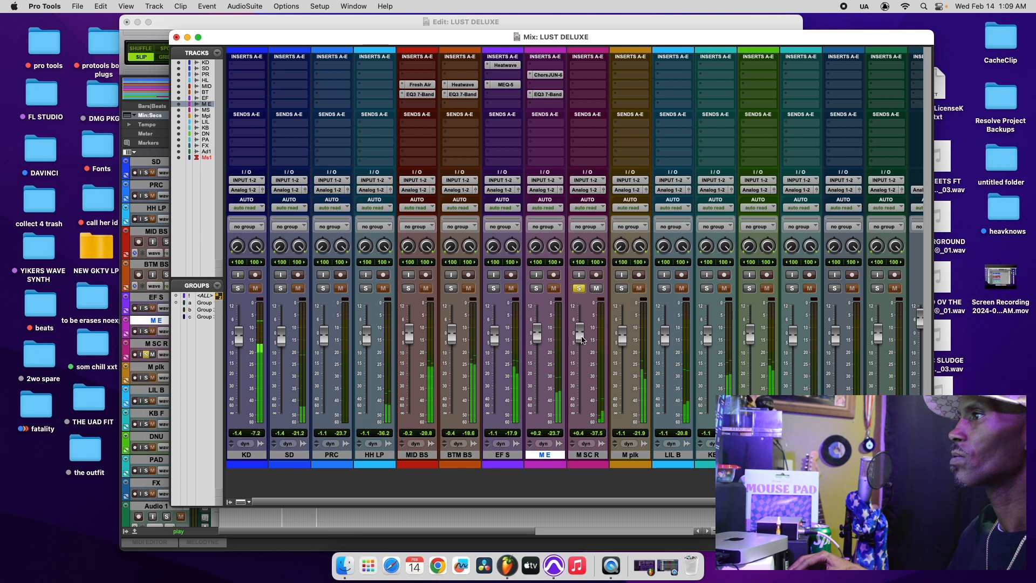
Insert a stereo EQ3 7-Band on M SC R and boost its HMF band 2.3 dB and MF band 1.9 dB.
{"action": "left_click", "coordinate": [608, 22]}
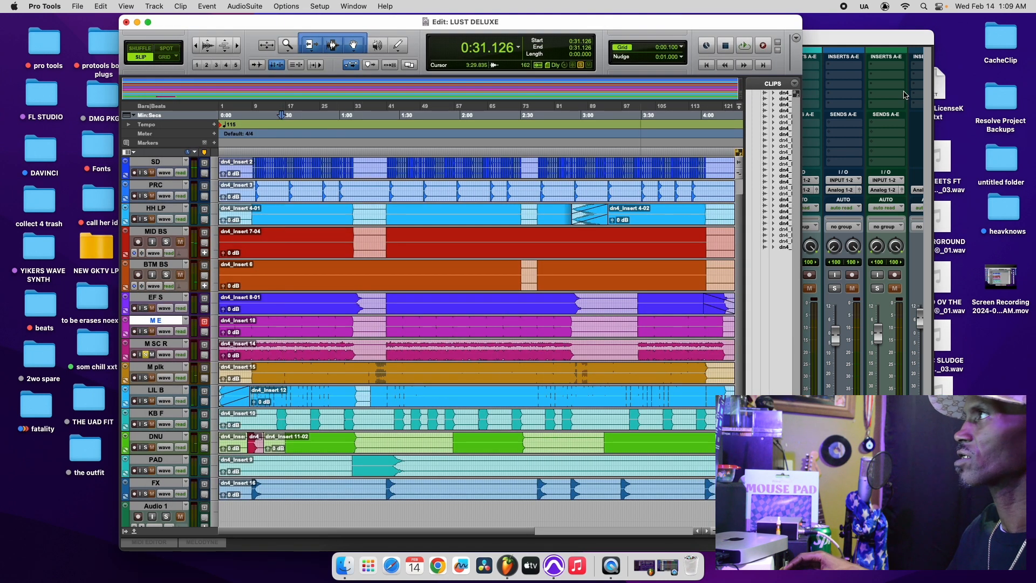
{"action": "left_click", "coordinate": [824, 41]}
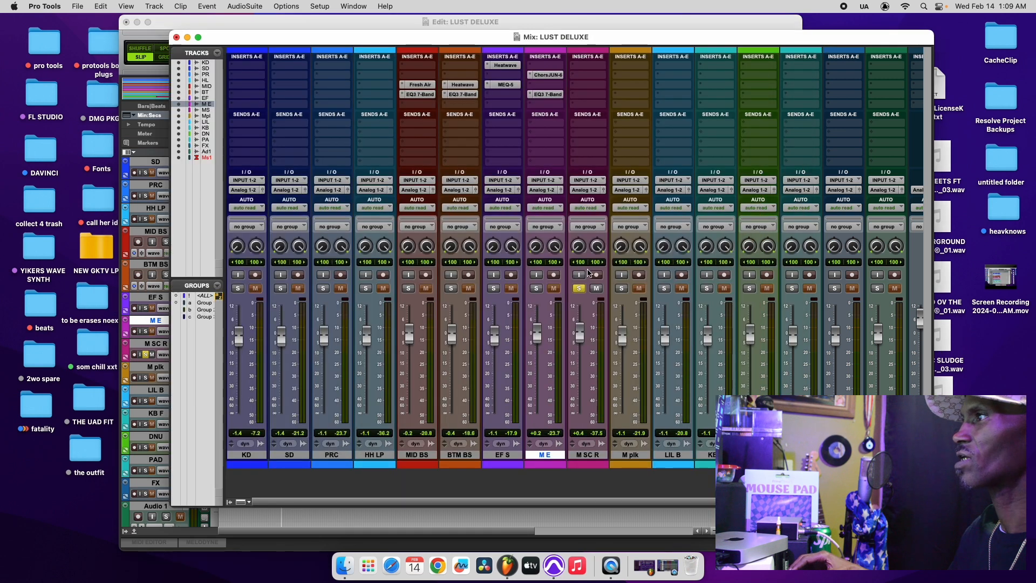
{"action": "left_click", "coordinate": [573, 90]}
{"action": "mouse_move", "coordinate": [618, 85]}
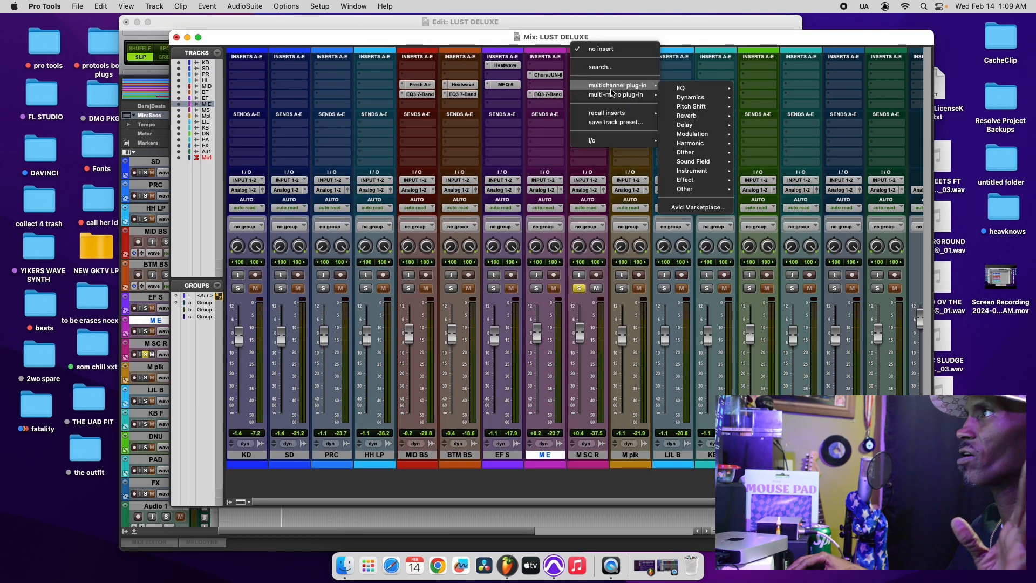
{"action": "mouse_move", "coordinate": [683, 88]}
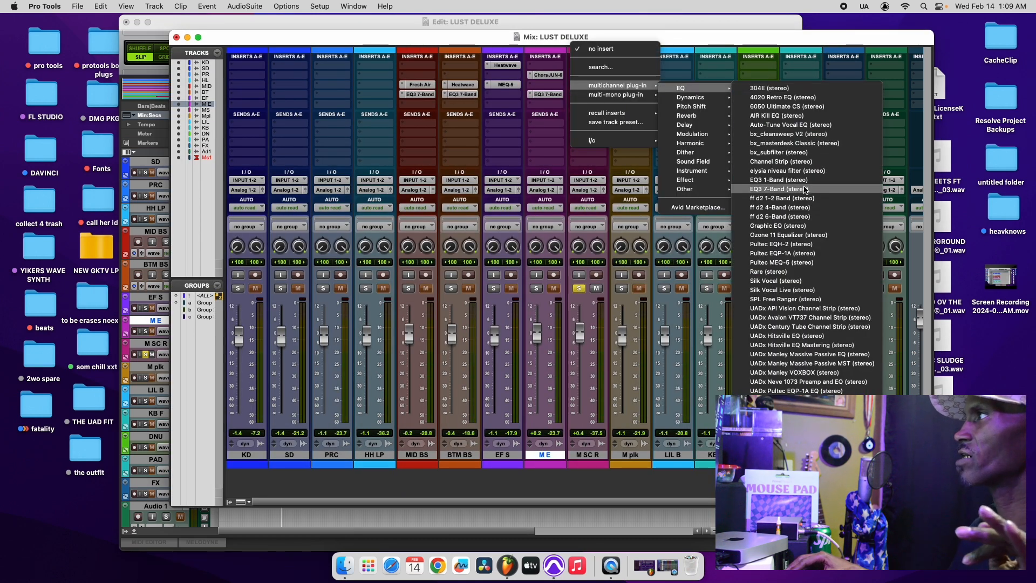
{"action": "left_click", "coordinate": [807, 189]}
{"action": "left_click_drag", "start_coordinate": [287, 51], "coordinate": [448, 76]}
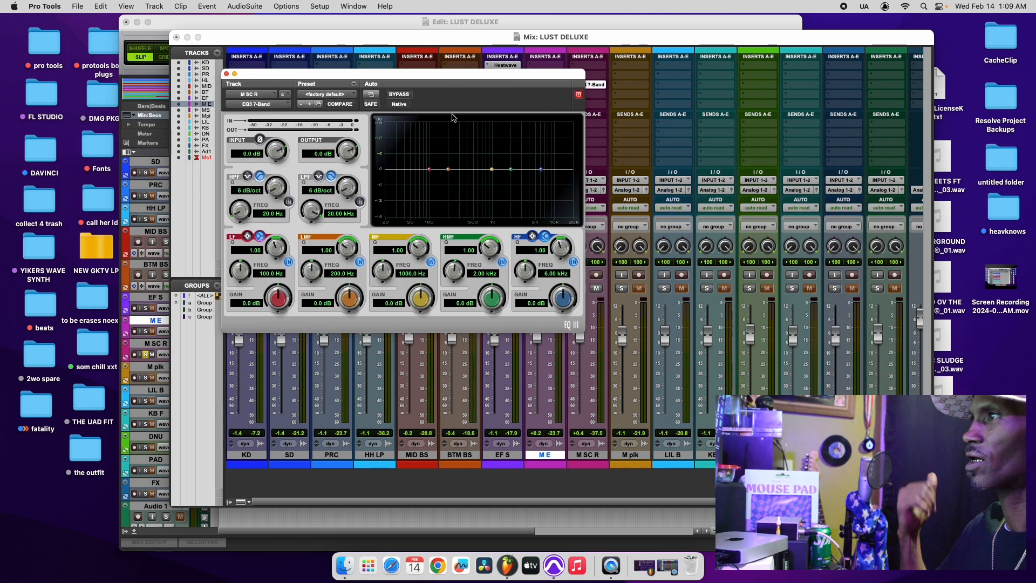
{"action": "left_click_drag", "start_coordinate": [492, 301], "coordinate": [492, 297]}
{"action": "left_click_drag", "start_coordinate": [422, 307], "coordinate": [422, 303]}
Enlarge the M SC R track and the waveform display in the Edit window, and select the track's clip.
{"action": "left_click", "coordinate": [162, 24]}
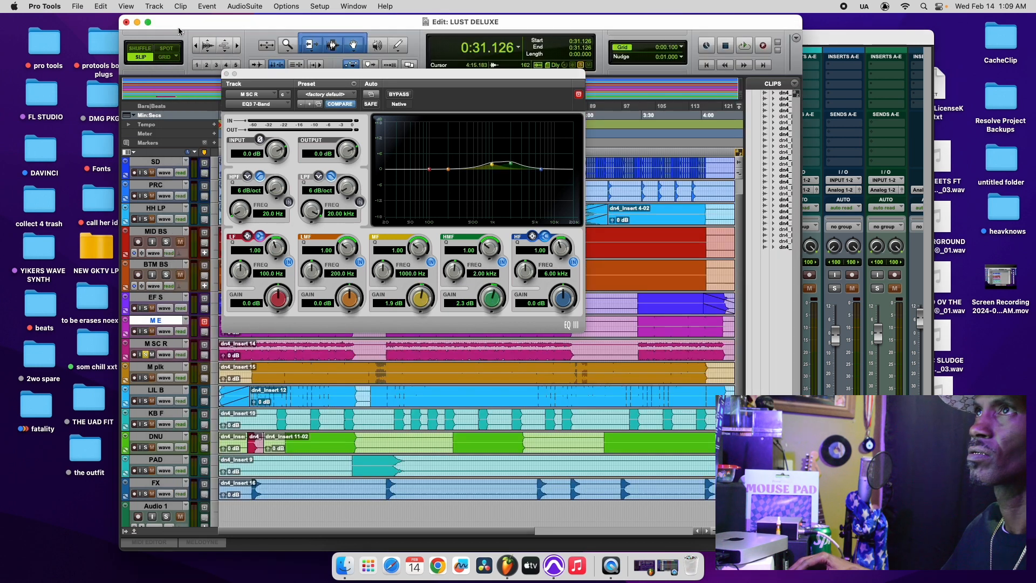
{"action": "left_click_drag", "start_coordinate": [268, 77], "coordinate": [640, 130]}
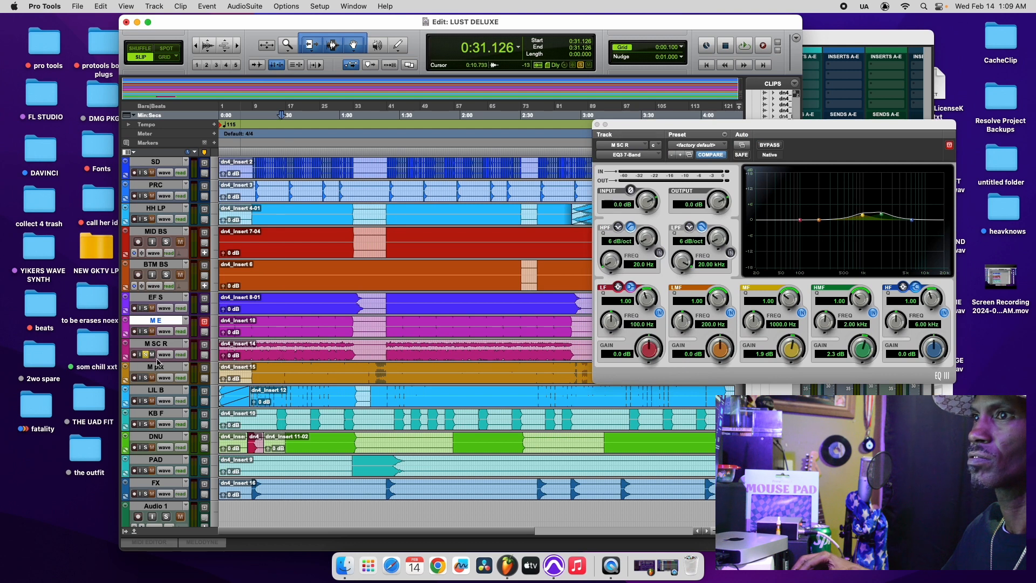
{"action": "left_click_drag", "start_coordinate": [158, 364], "coordinate": [154, 385]}
{"action": "left_click", "coordinate": [209, 51]}
{"action": "left_click", "coordinate": [209, 51]}
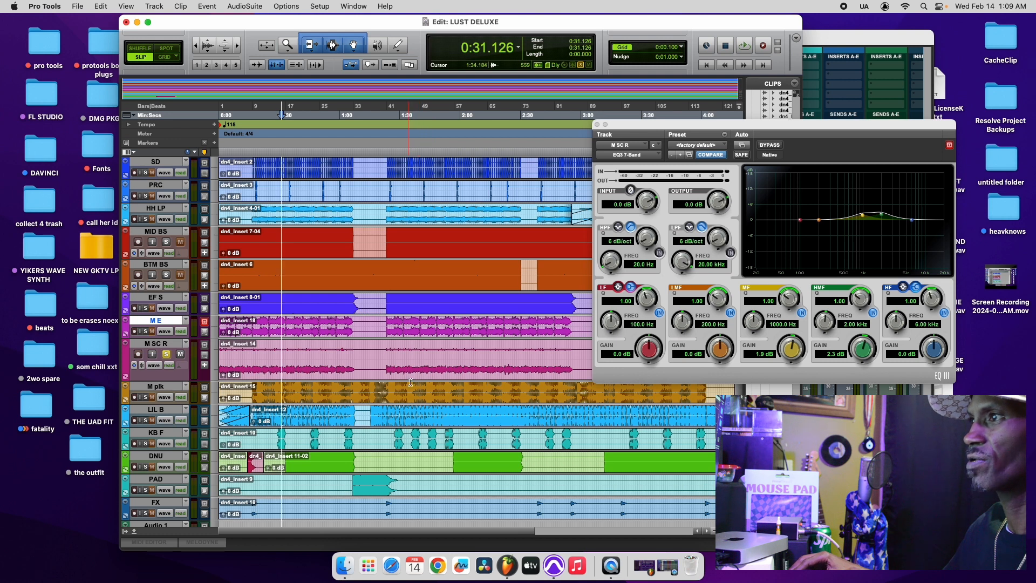
{"action": "left_click", "coordinate": [411, 374]}
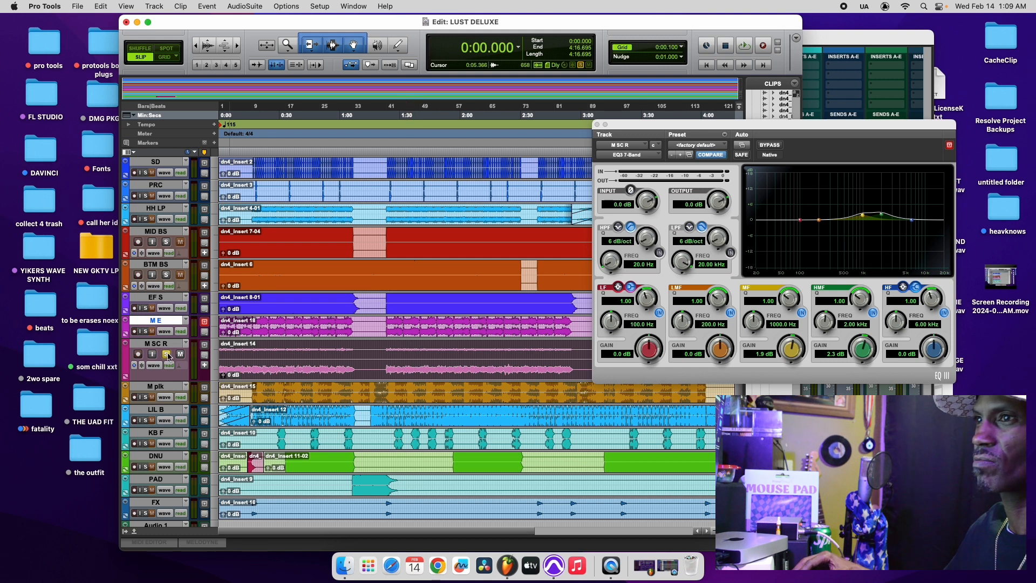
Return M SC R to a small track height with its solo off, start playback and save the session.
{"action": "left_click_drag", "start_coordinate": [164, 382], "coordinate": [167, 370]}
{"action": "left_click", "coordinate": [166, 376]}
{"action": "key", "text": "space"}
{"action": "left_click", "coordinate": [78, 6]}
{"action": "left_click", "coordinate": [108, 88]}
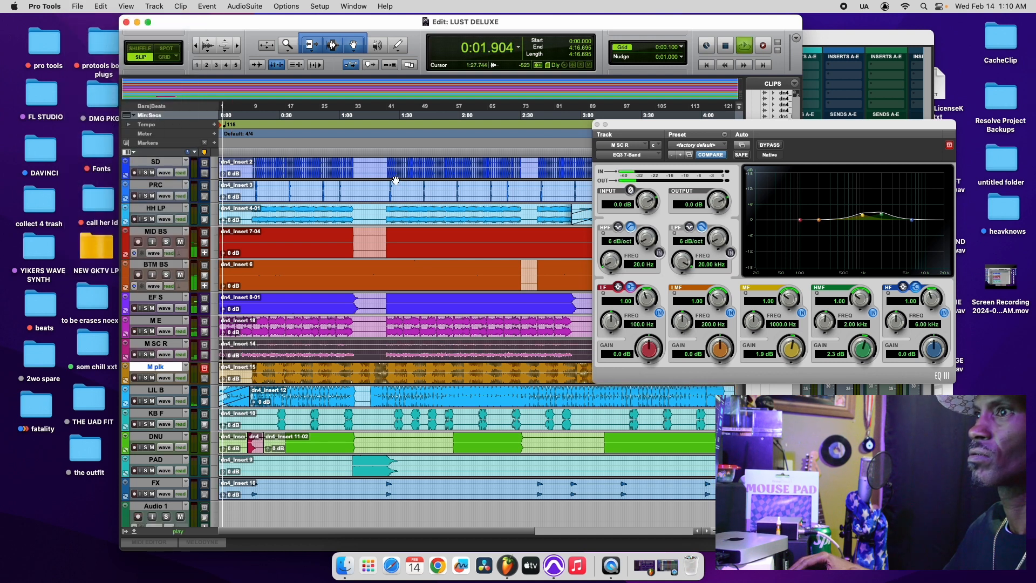
Play from about 0:51, compare M SC R's EQ3 7-Band bypassed and active, and close the plug-in.
{"action": "key", "text": "space"}
{"action": "left_click", "coordinate": [322, 154]}
{"action": "key", "text": "space"}
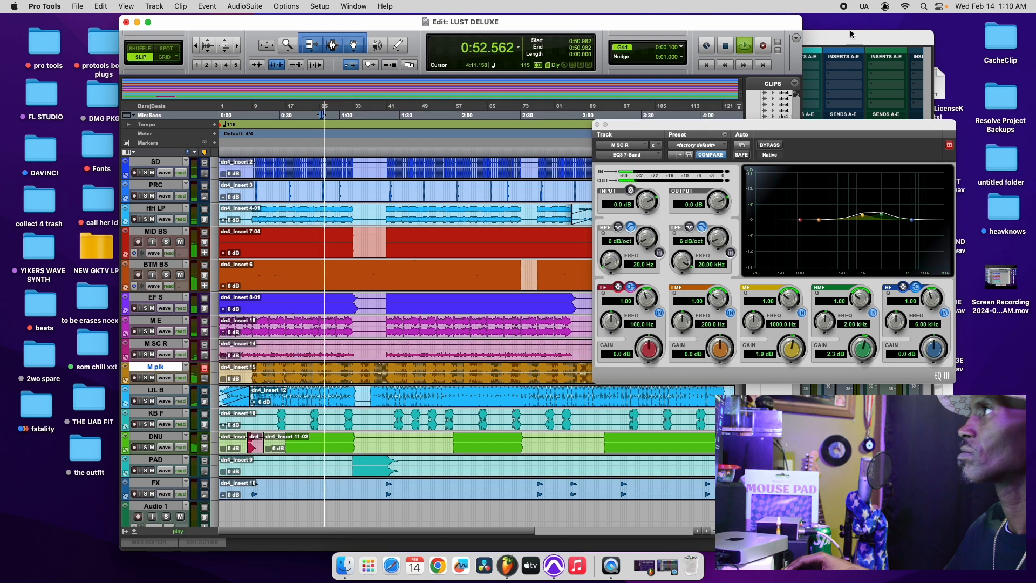
{"action": "left_click", "coordinate": [840, 63]}
{"action": "left_click_drag", "start_coordinate": [705, 136], "coordinate": [472, 102]}
{"action": "left_click", "coordinate": [541, 113]}
{"action": "left_click", "coordinate": [541, 114]}
{"action": "left_click", "coordinate": [366, 92]}
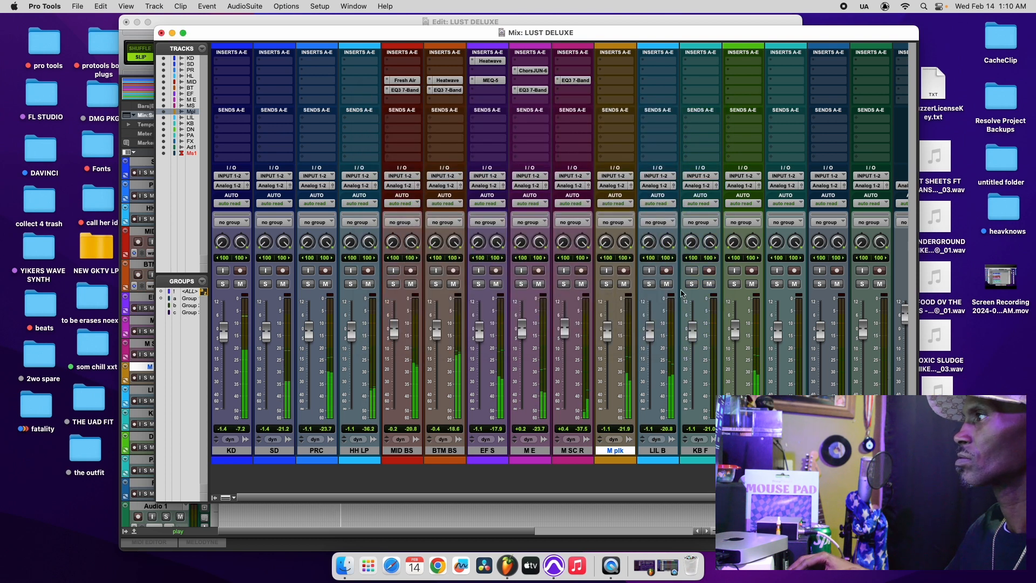
Solo DNU, insert a stereo EQ3 7-Band, and boost its HMF band 1.9 dB and MF band 1.1 dB.
{"action": "left_click", "coordinate": [734, 284]}
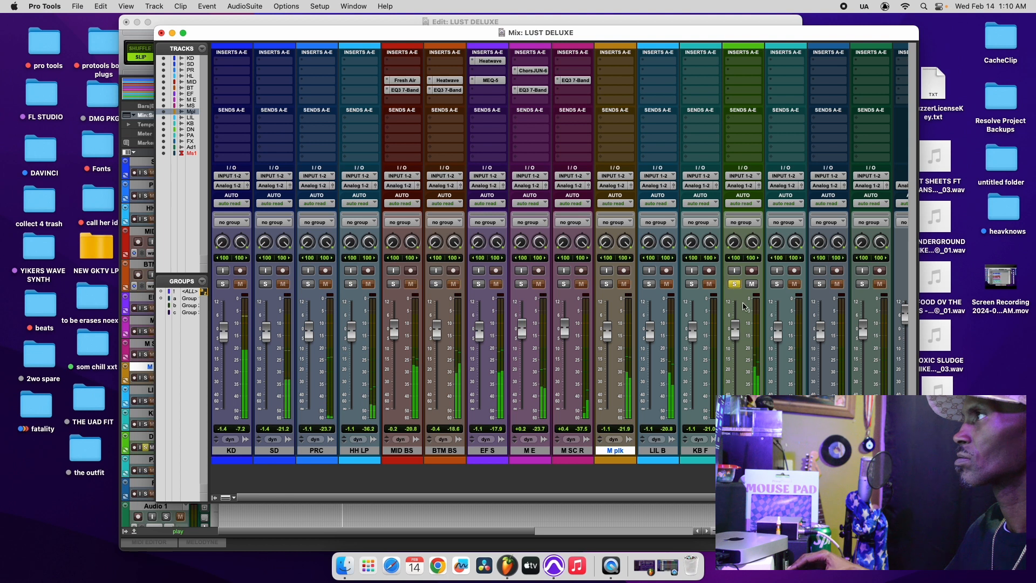
{"action": "left_click", "coordinate": [725, 70]}
{"action": "mouse_move", "coordinate": [766, 64]}
{"action": "mouse_move", "coordinate": [851, 74]}
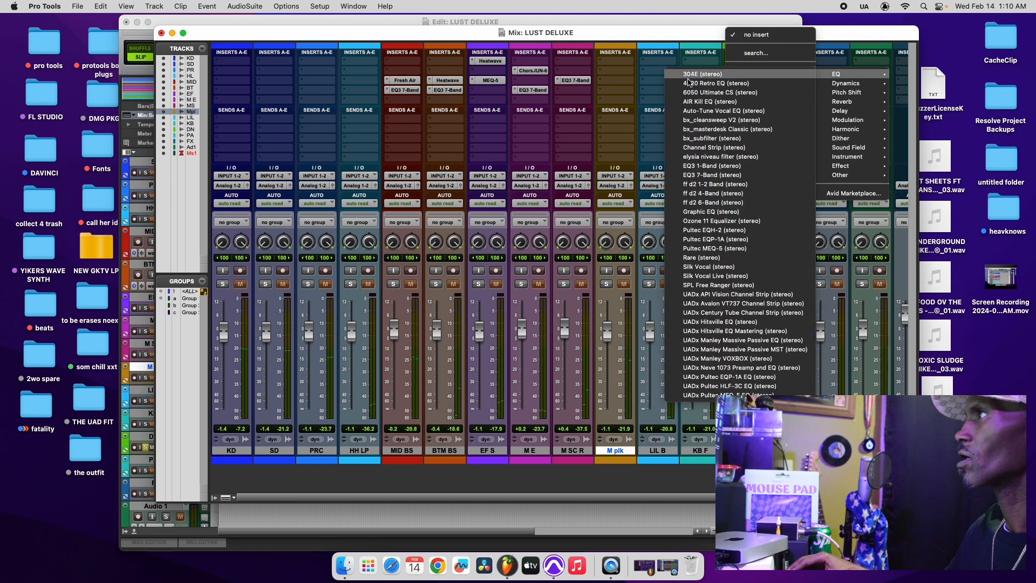
{"action": "left_click", "coordinate": [709, 175]}
{"action": "key", "text": "space"}
{"action": "left_click_drag", "start_coordinate": [632, 320], "coordinate": [633, 317]}
{"action": "left_click_drag", "start_coordinate": [569, 322], "coordinate": [559, 320]}
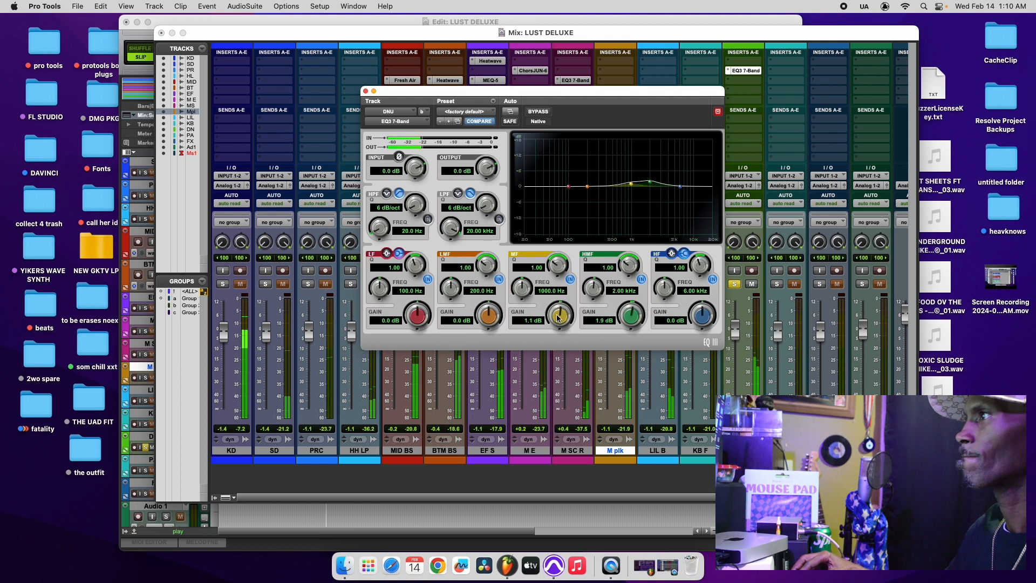
Set DNU's MF frequency to 607.1 Hz and enable its high-pass filter at 223.0 Hz with a 24 dB/oct slope.
{"action": "left_click_drag", "start_coordinate": [521, 286], "coordinate": [520, 292]}
{"action": "left_click", "coordinate": [427, 219]}
{"action": "left_click_drag", "start_coordinate": [415, 204], "coordinate": [414, 195]}
{"action": "mouse_move", "coordinate": [379, 228]}
{"action": "left_mouse_down"}
{"action": "mouse_move", "coordinate": [373, 218]}
{"action": "mouse_move", "coordinate": [377, 228]}
{"action": "left_mouse_up"}
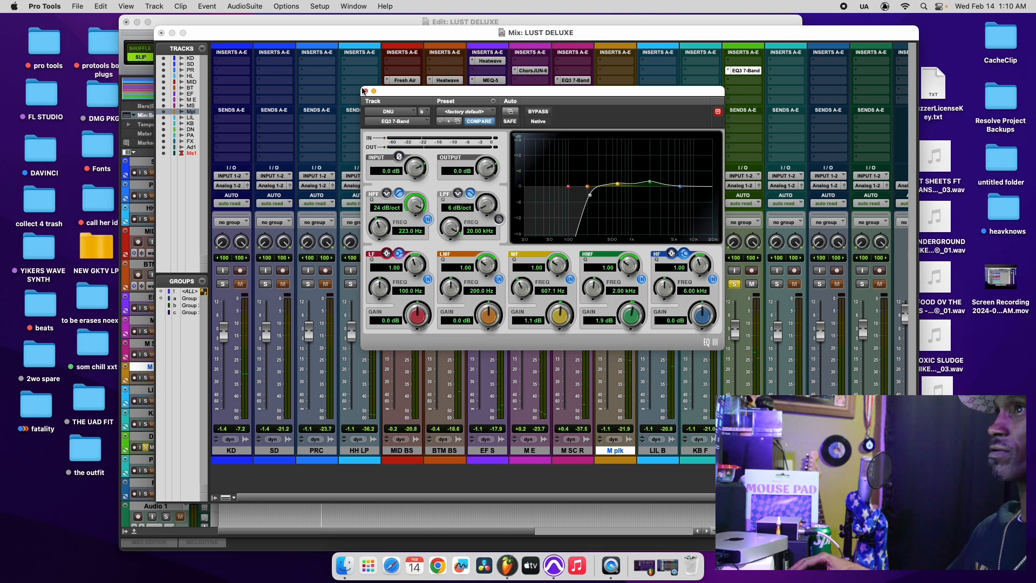
Insert a stereo Ozone 11 Equalizer on DNU after the EQ3 7-Band.
{"action": "left_click_drag", "start_coordinate": [681, 95], "coordinate": [547, 71]}
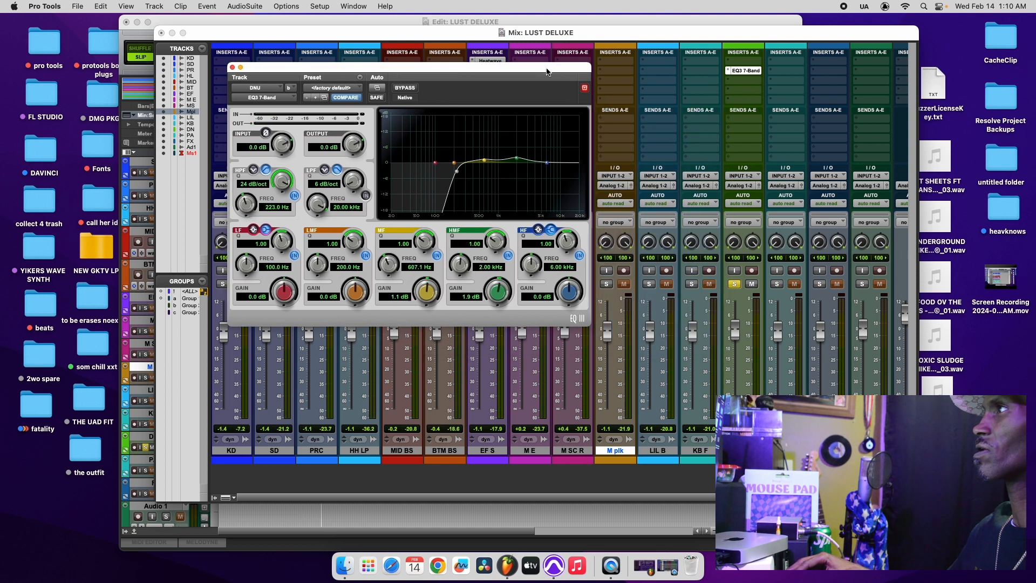
{"action": "left_click", "coordinate": [729, 91]}
{"action": "mouse_move", "coordinate": [730, 91]}
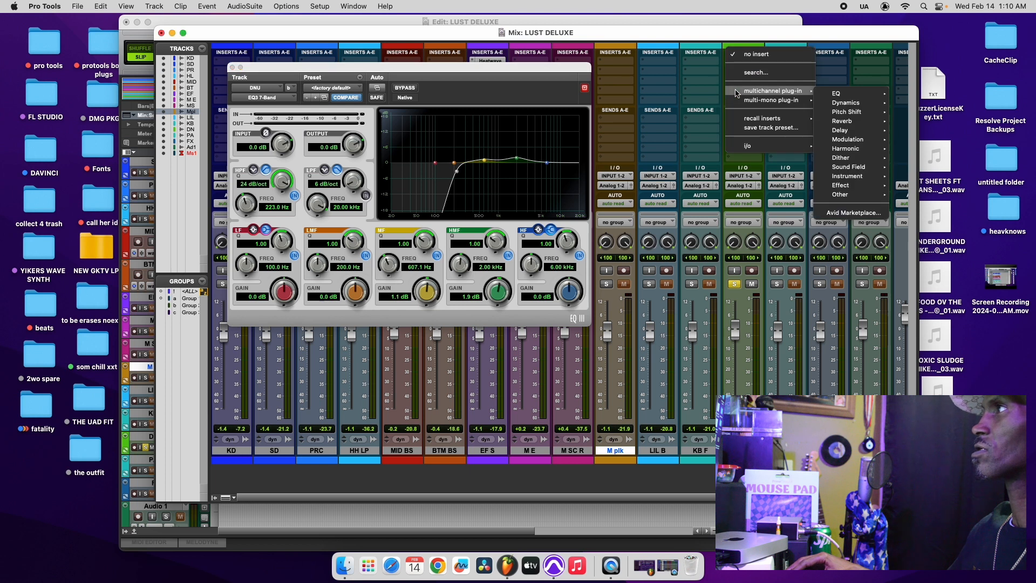
{"action": "mouse_move", "coordinate": [842, 94]}
{"action": "left_click", "coordinate": [721, 239]}
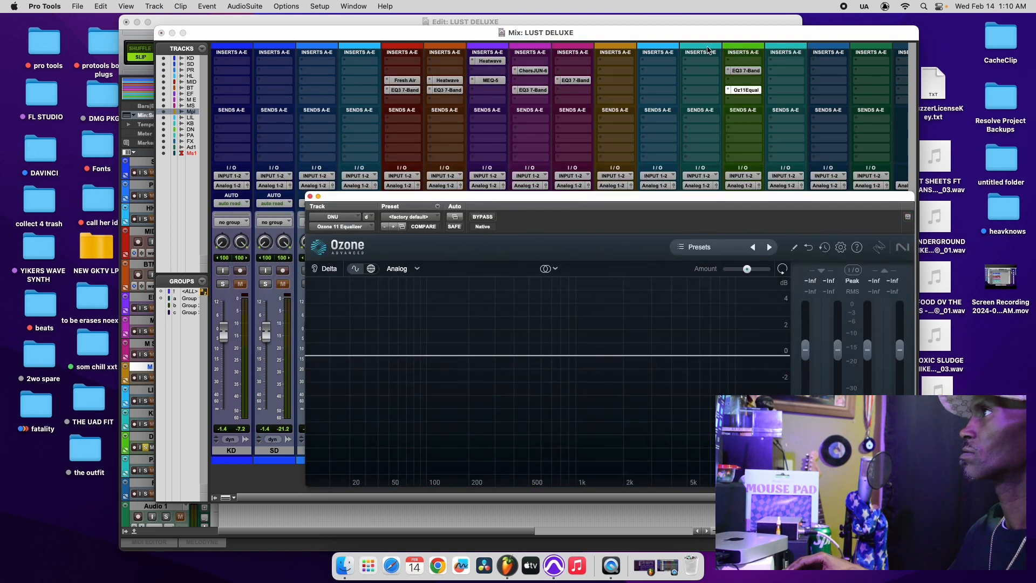
Play DNU and compare its spectrum in the Ozone 11 Equalizer with the EQ3 7-Band bypassed and active.
{"action": "left_click", "coordinate": [745, 72]}
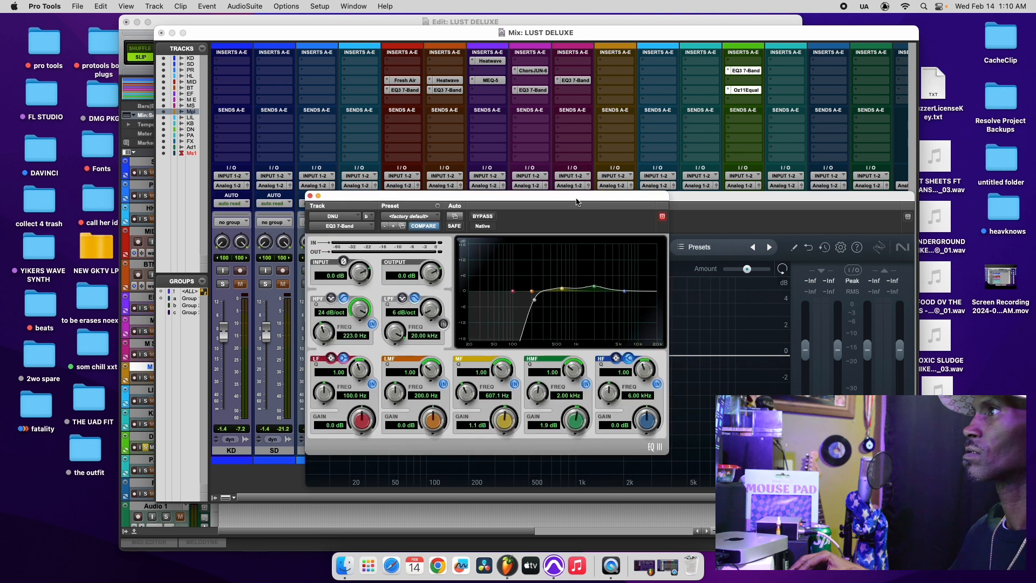
{"action": "left_click_drag", "start_coordinate": [576, 203], "coordinate": [455, 34]}
{"action": "left_click", "coordinate": [372, 47]}
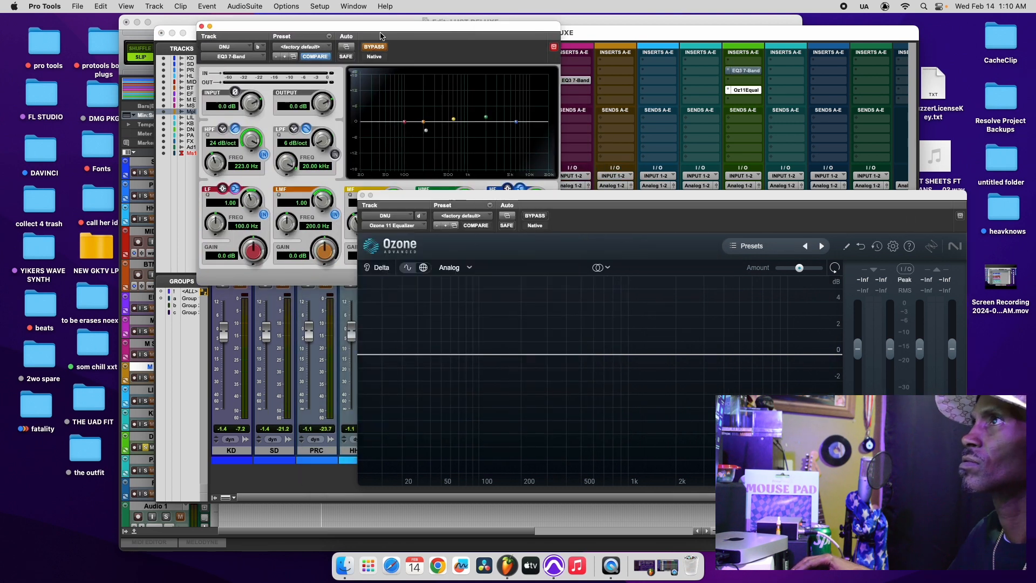
{"action": "key", "text": "space"}
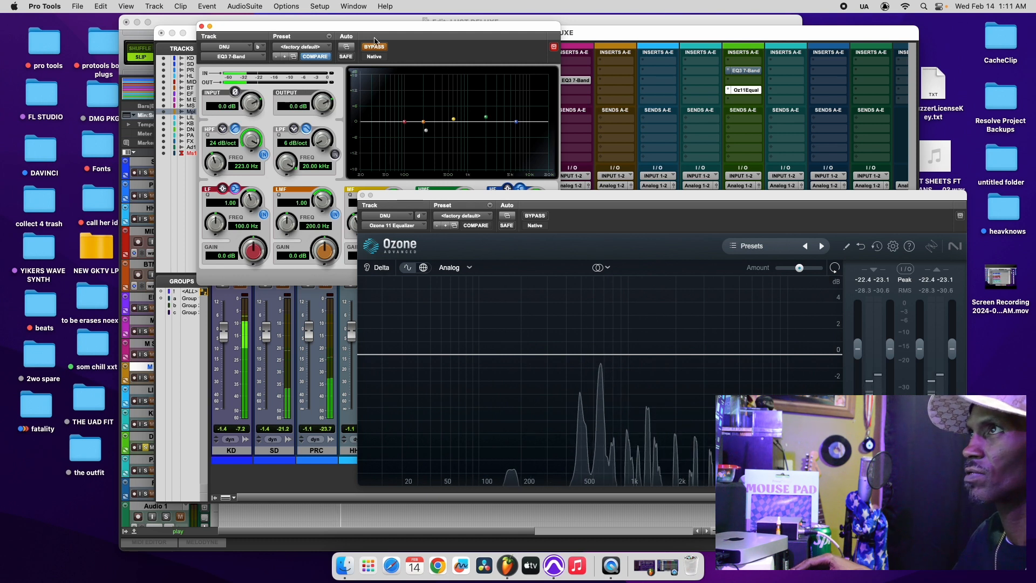
{"action": "left_click_drag", "start_coordinate": [301, 28], "coordinate": [250, 25]}
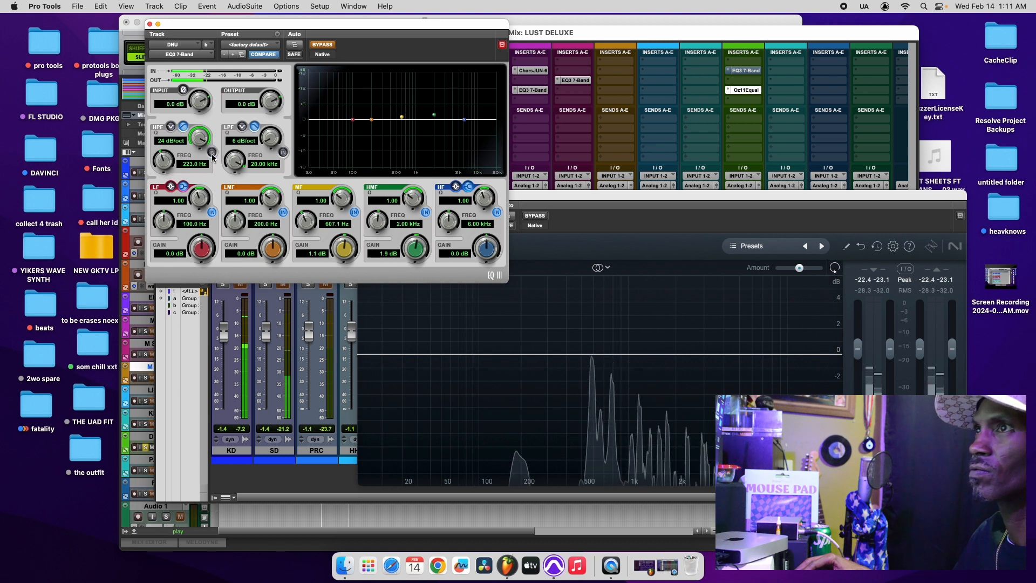
{"action": "left_click", "coordinate": [323, 45]}
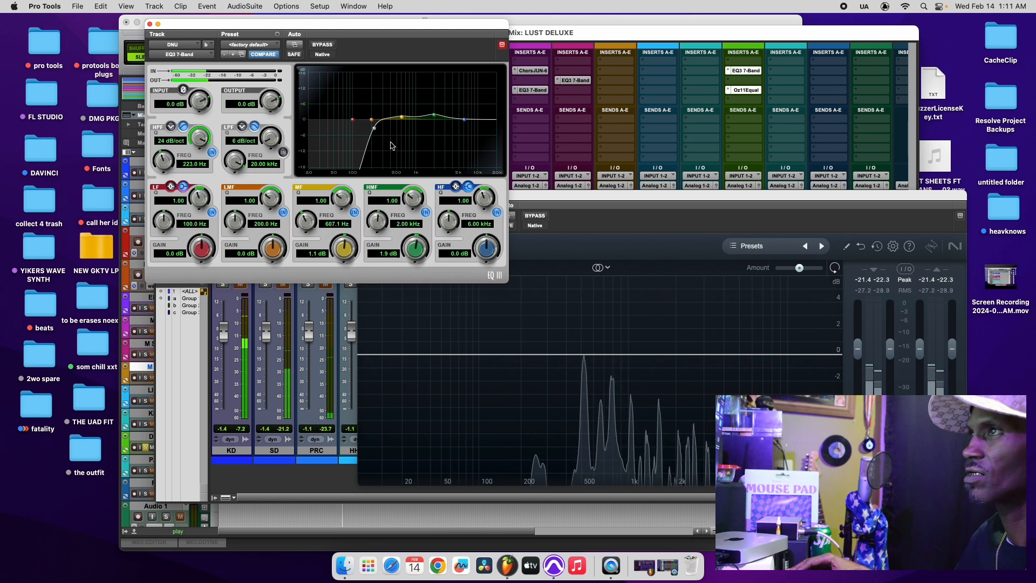
{"action": "left_click_drag", "start_coordinate": [342, 37], "coordinate": [410, 40]}
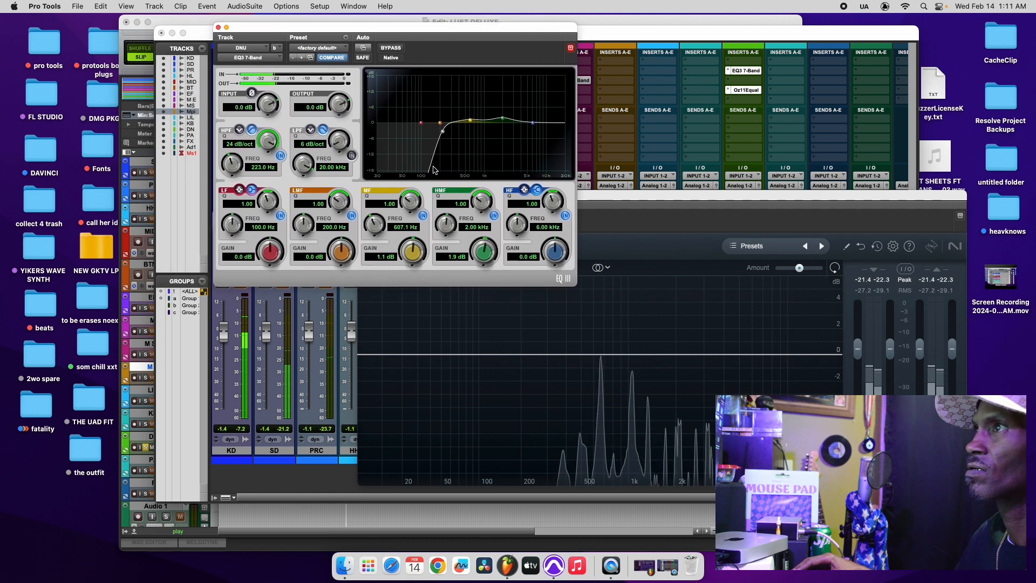
{"action": "left_click", "coordinate": [391, 47]}
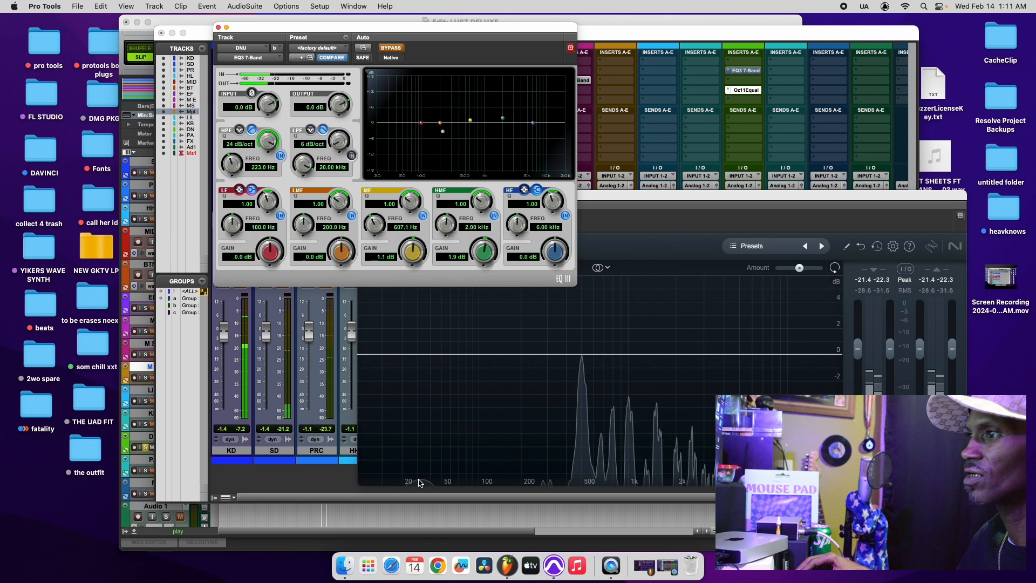
{"action": "left_click", "coordinate": [391, 47]}
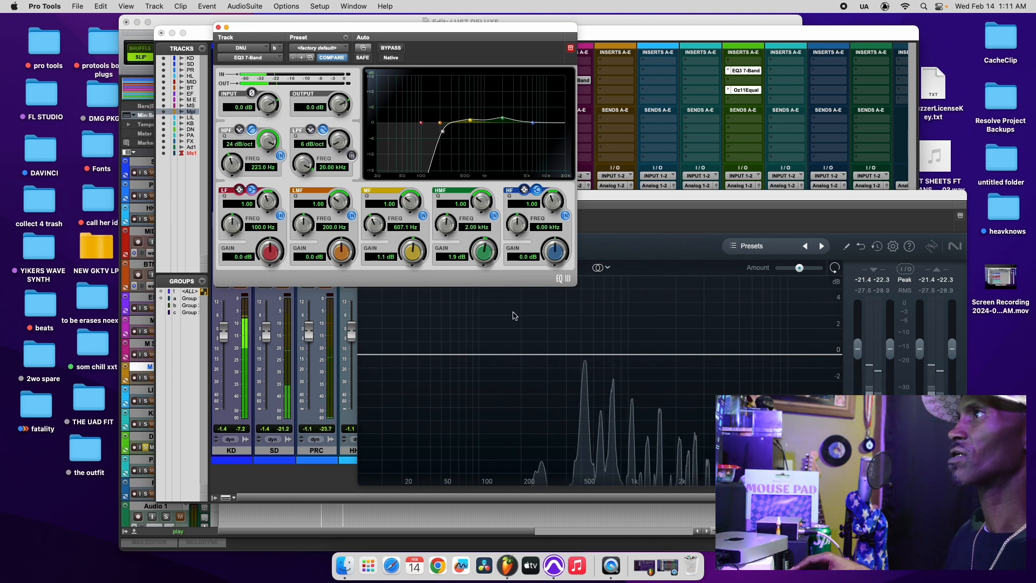
Close DNU's EQ3 7-Band, save the session, and remove the Ozone 11 Equalizer from the track.
{"action": "left_click", "coordinate": [218, 28]}
{"action": "left_click", "coordinate": [78, 6]}
{"action": "left_click", "coordinate": [96, 87]}
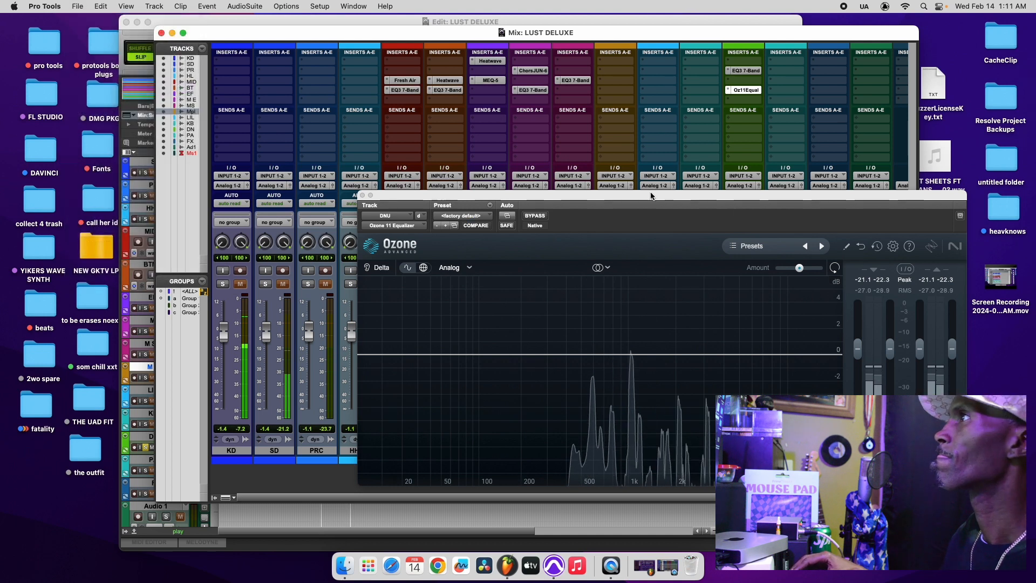
{"action": "left_click", "coordinate": [746, 89]}
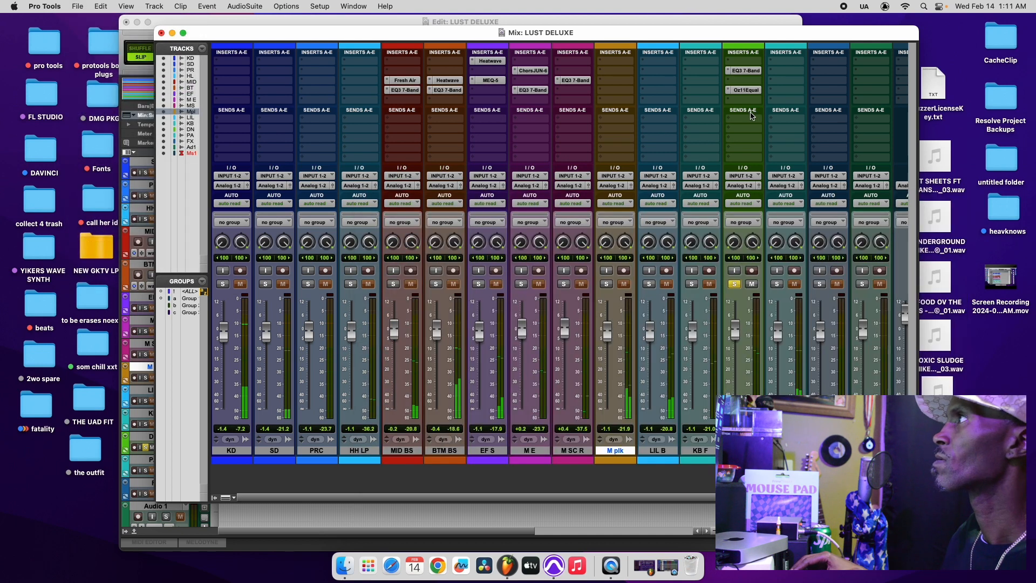
{"action": "left_click", "coordinate": [732, 89]}
{"action": "left_click", "coordinate": [754, 60]}
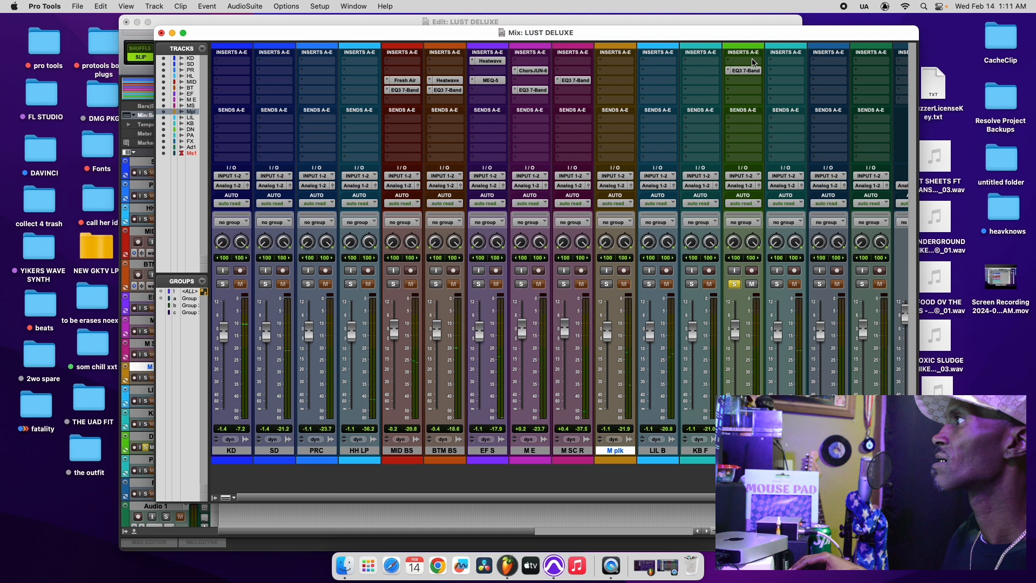
Resume playback with DNU unsoloed and raise its fader to -0.1 dB.
{"action": "key", "text": "space"}
{"action": "scroll", "coordinate": [562, 378], "scroll_direction": "right", "scroll_amount": 3}
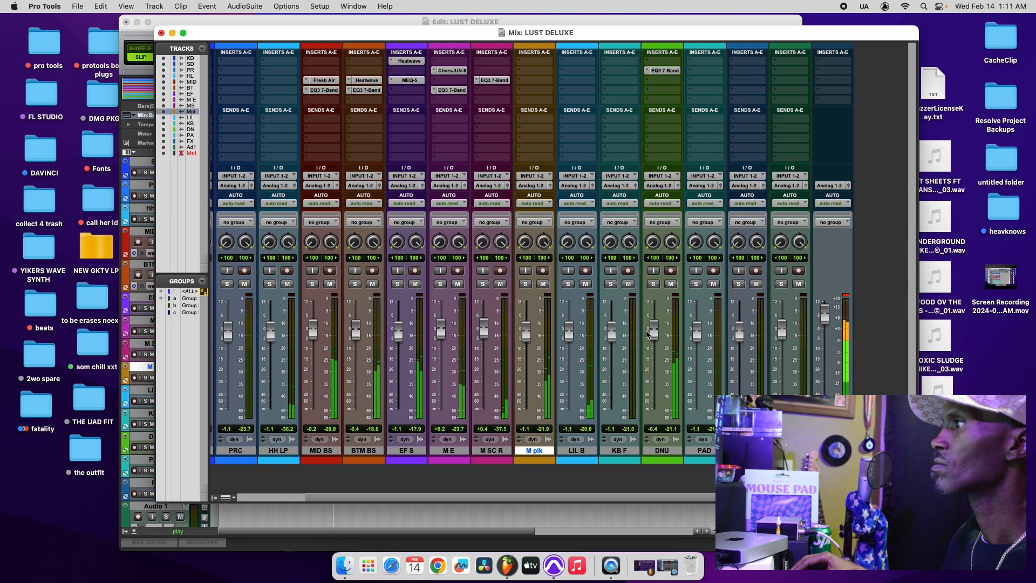
{"action": "left_click_drag", "start_coordinate": [655, 334], "coordinate": [655, 333]}
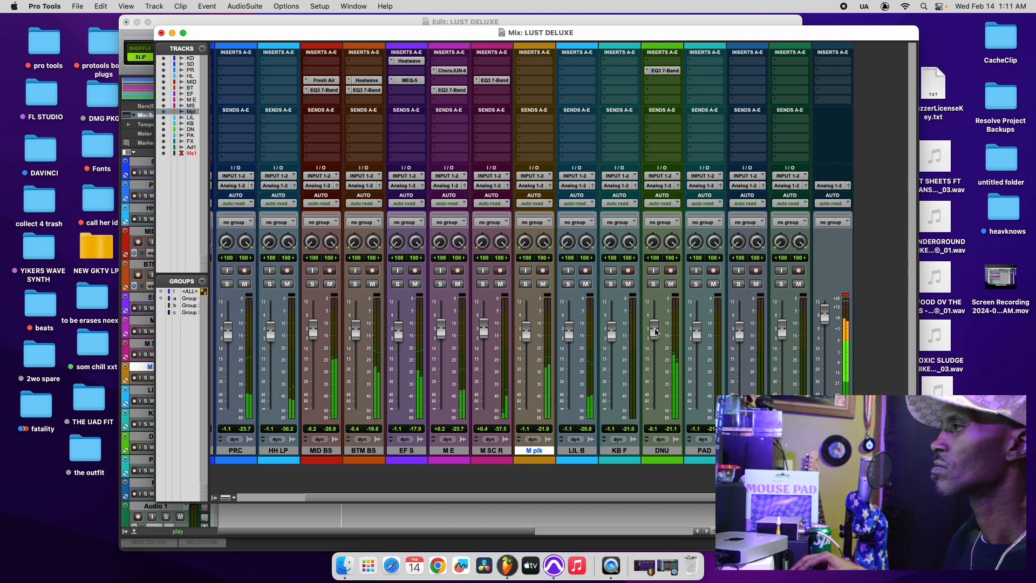
Solo LIL B and insert a stereo ff d2 6-Band EQ in its first insert slot.
{"action": "left_click", "coordinate": [569, 283]}
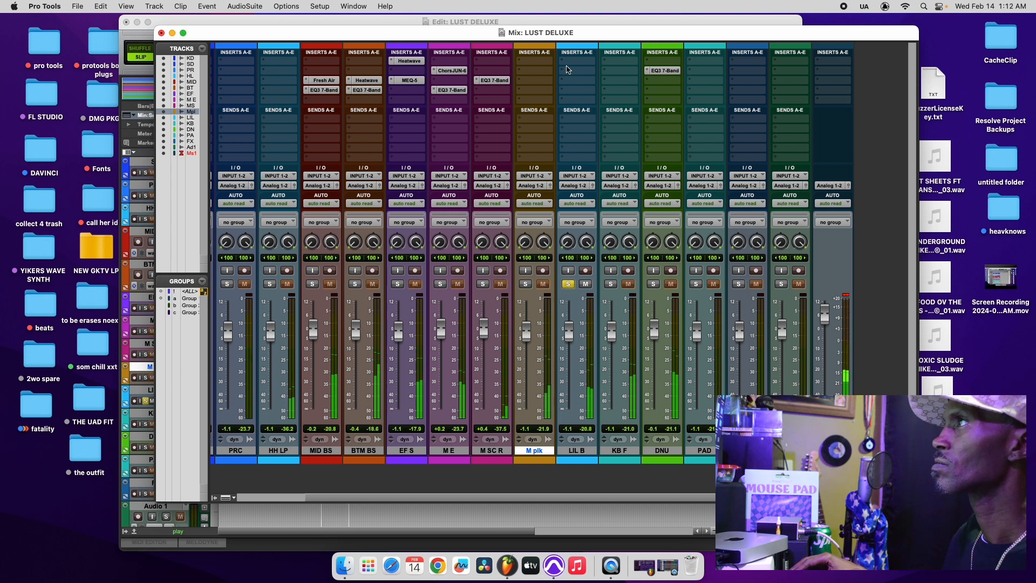
{"action": "left_click", "coordinate": [565, 66]}
{"action": "mouse_move", "coordinate": [607, 61]}
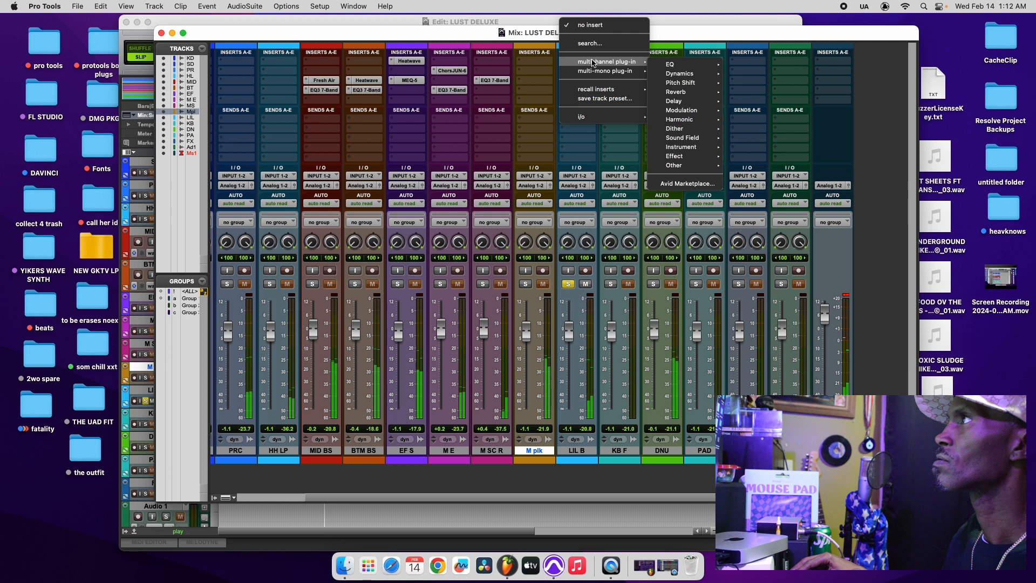
{"action": "mouse_move", "coordinate": [672, 64]}
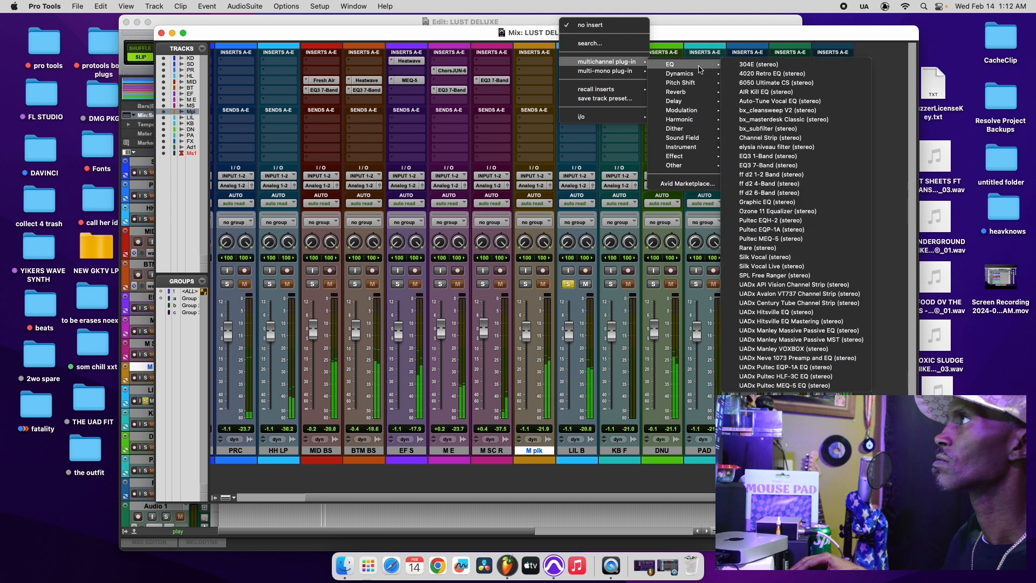
{"action": "left_click", "coordinate": [777, 193]}
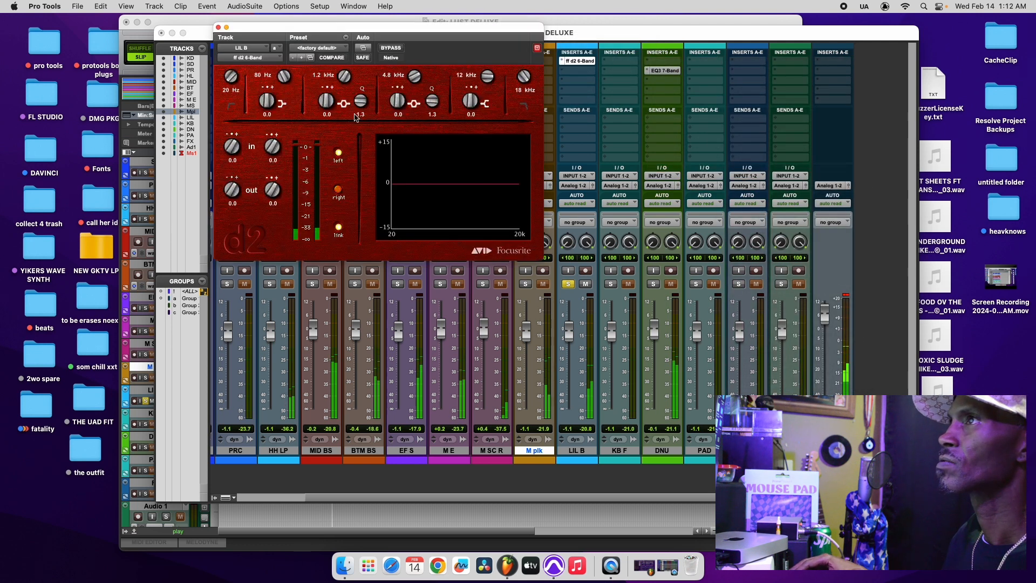
On LIL B's ff d2 6-Band, boost 1.2 kHz by 1.1 and 4.8 kHz by 0.3, compare with bypass, set output to -0.2, and unsolo.
{"action": "left_click_drag", "start_coordinate": [397, 102], "coordinate": [398, 100]}
{"action": "left_click_drag", "start_coordinate": [326, 105], "coordinate": [326, 105]}
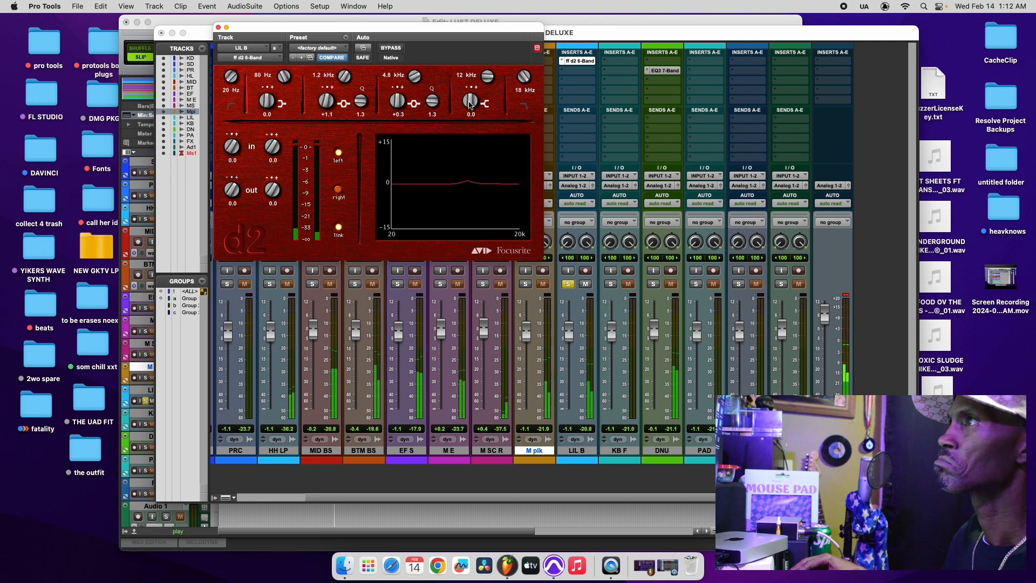
{"action": "left_click", "coordinate": [393, 48]}
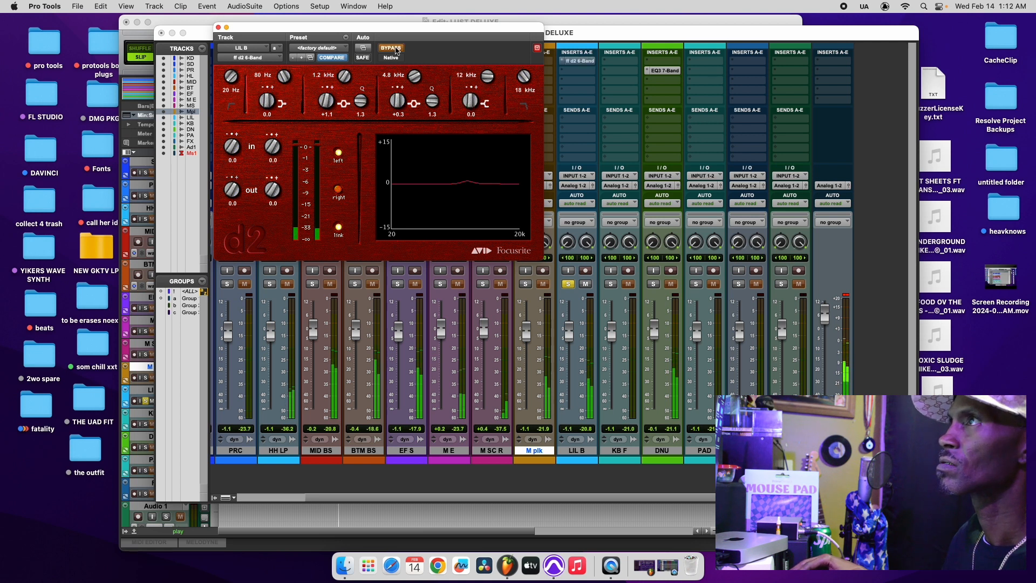
{"action": "left_click", "coordinate": [394, 48]}
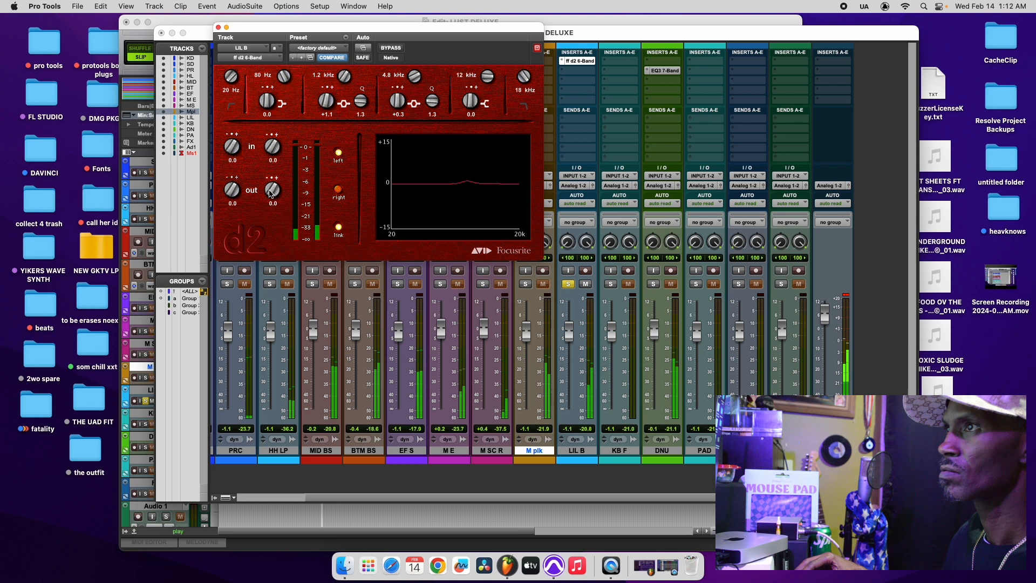
{"action": "left_click_drag", "start_coordinate": [268, 191], "coordinate": [268, 193]}
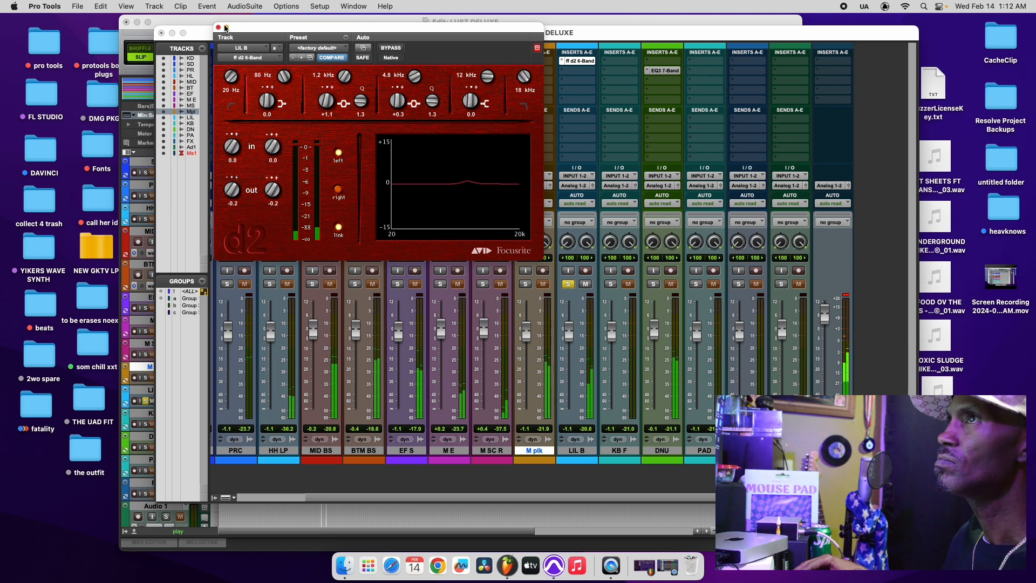
{"action": "left_click", "coordinate": [219, 27]}
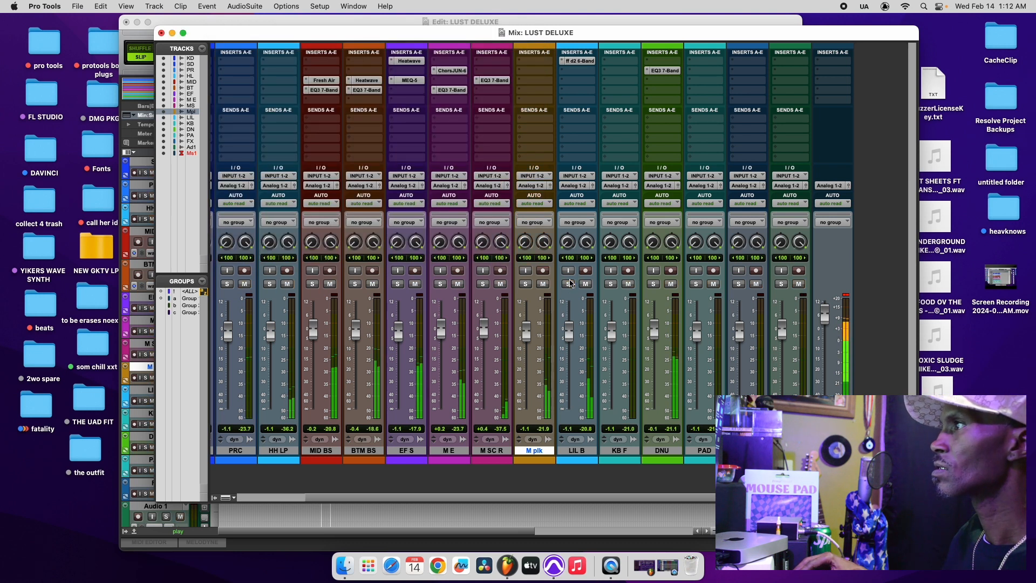
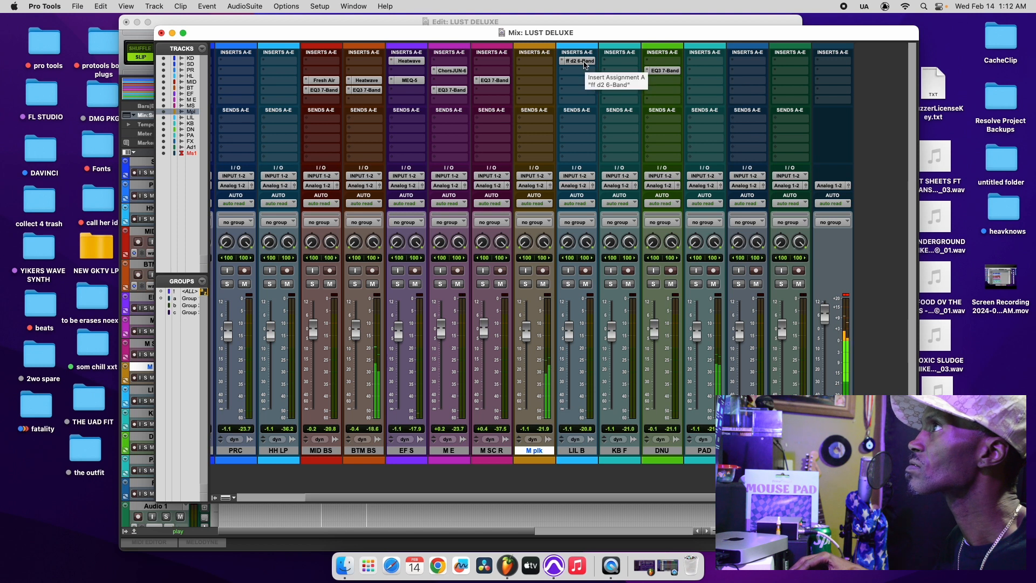
Copy LIL B's ff d2 6-Band to PAD, FX and KB F, and to M plk with M plk soloed.
{"action": "left_click_drag", "start_coordinate": [582, 65], "coordinate": [707, 71]}
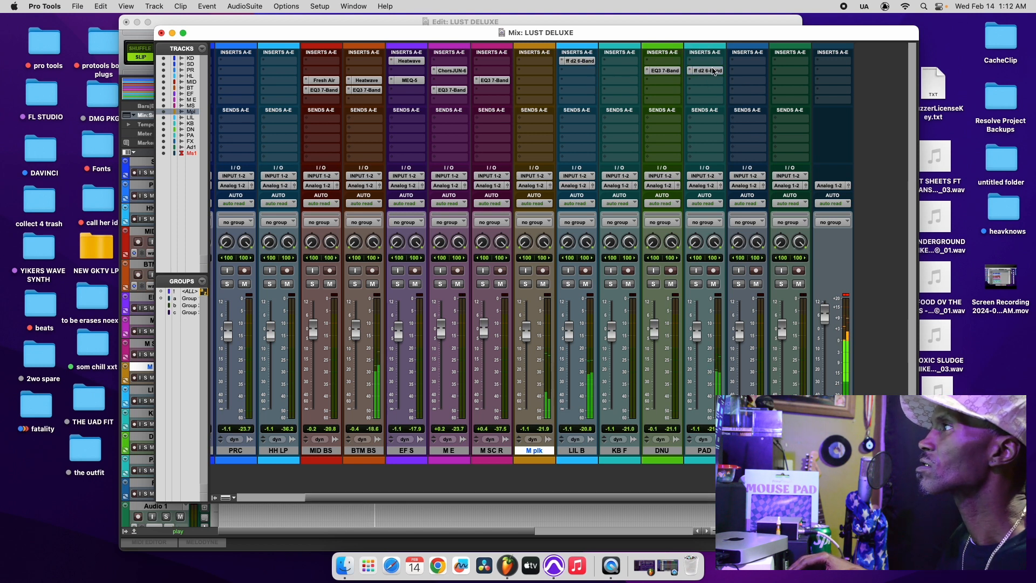
{"action": "left_click_drag", "start_coordinate": [709, 74], "coordinate": [631, 82]}
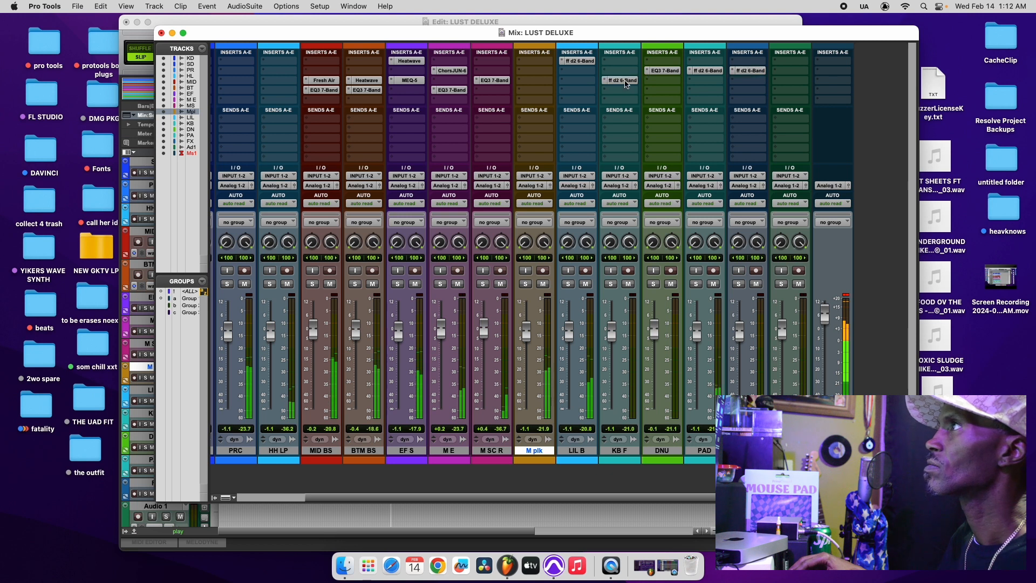
{"action": "left_click", "coordinate": [525, 284]}
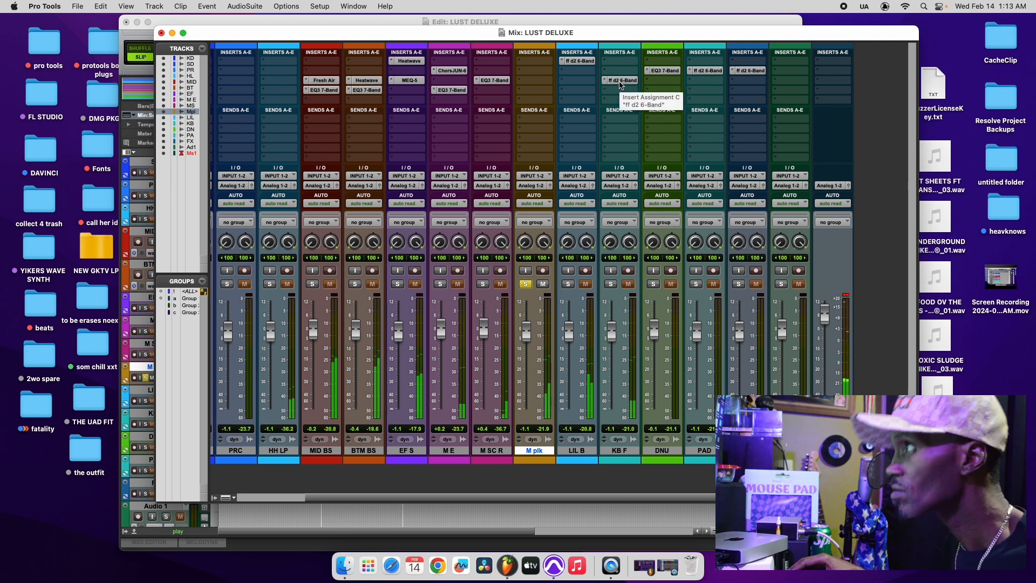
{"action": "left_click_drag", "start_coordinate": [621, 85], "coordinate": [534, 72]}
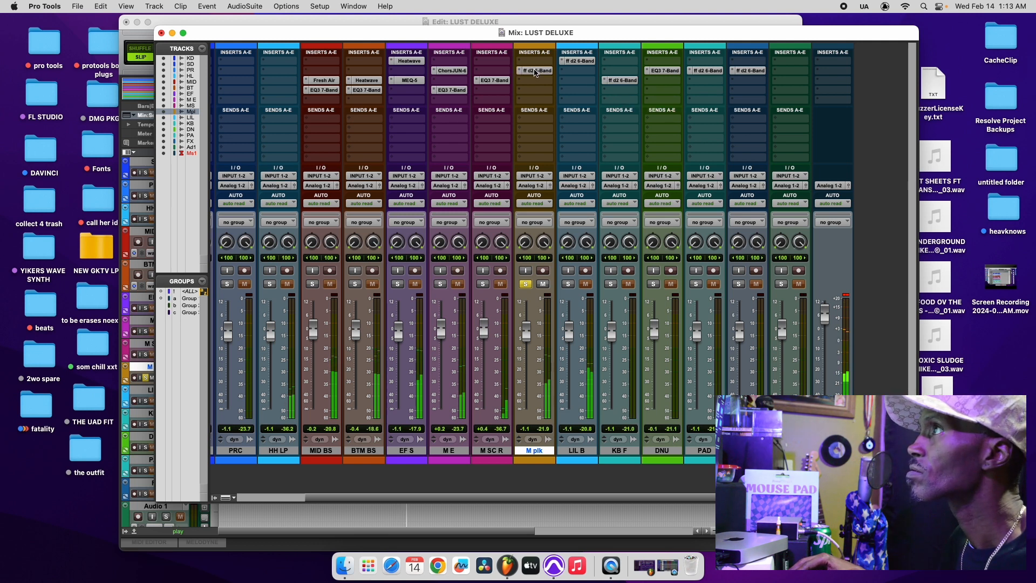
In M plk's ff d2 6-Band, set the 80 Hz gain to +0.3, the upper-mid frequency to 4.5 kHz and the 12 kHz gain to -0.3.
{"action": "left_click", "coordinate": [535, 72]}
{"action": "left_click_drag", "start_coordinate": [265, 106], "coordinate": [266, 105]}
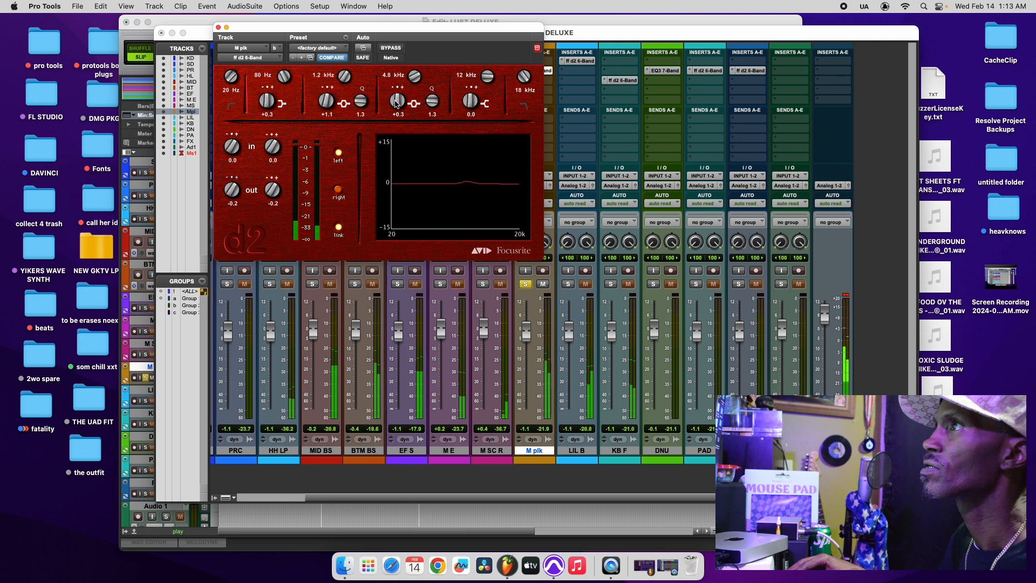
{"action": "left_click_drag", "start_coordinate": [415, 77], "coordinate": [416, 82]}
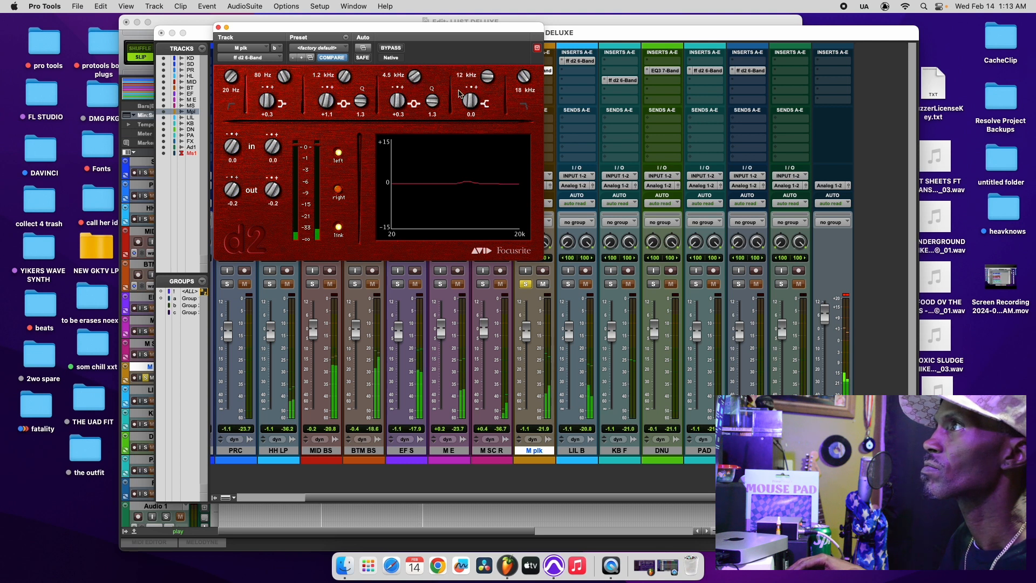
{"action": "left_click_drag", "start_coordinate": [469, 105], "coordinate": [468, 104]}
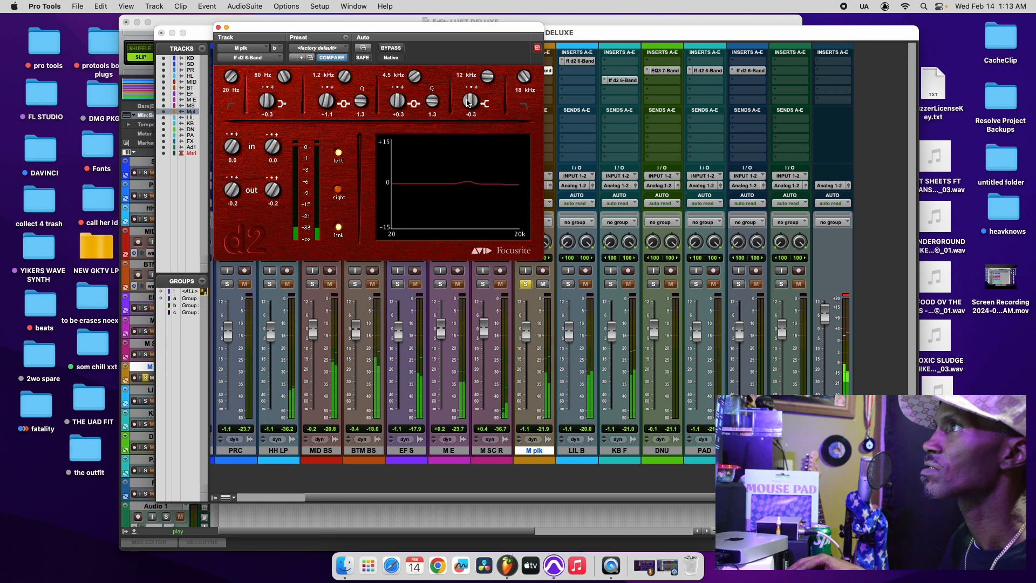
{"action": "left_click", "coordinate": [218, 27]}
Save the session, unsolo M plk, and raise its fader to -0.9 dB.
{"action": "left_click", "coordinate": [76, 6]}
{"action": "left_click", "coordinate": [101, 87]}
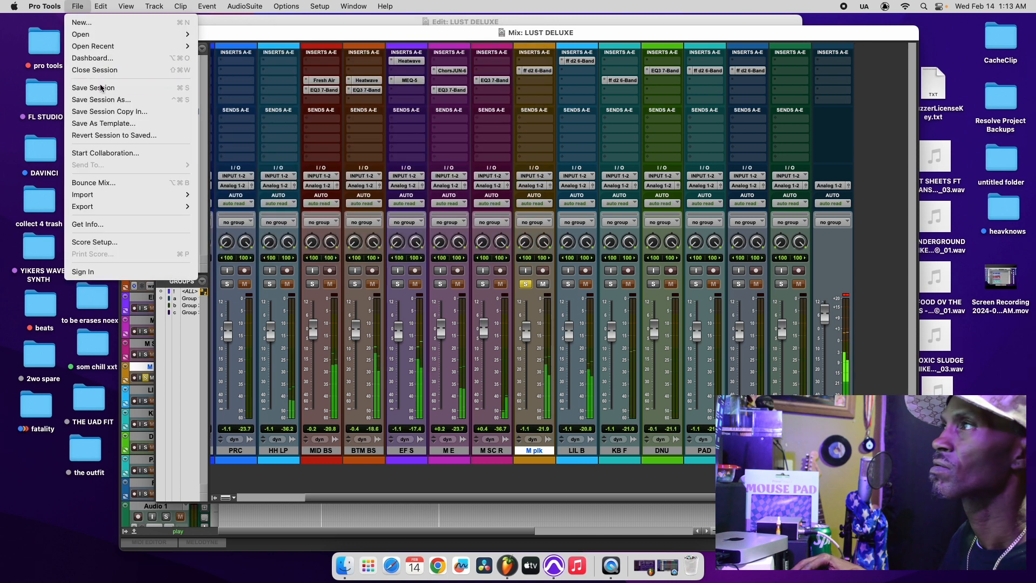
{"action": "left_click", "coordinate": [526, 284]}
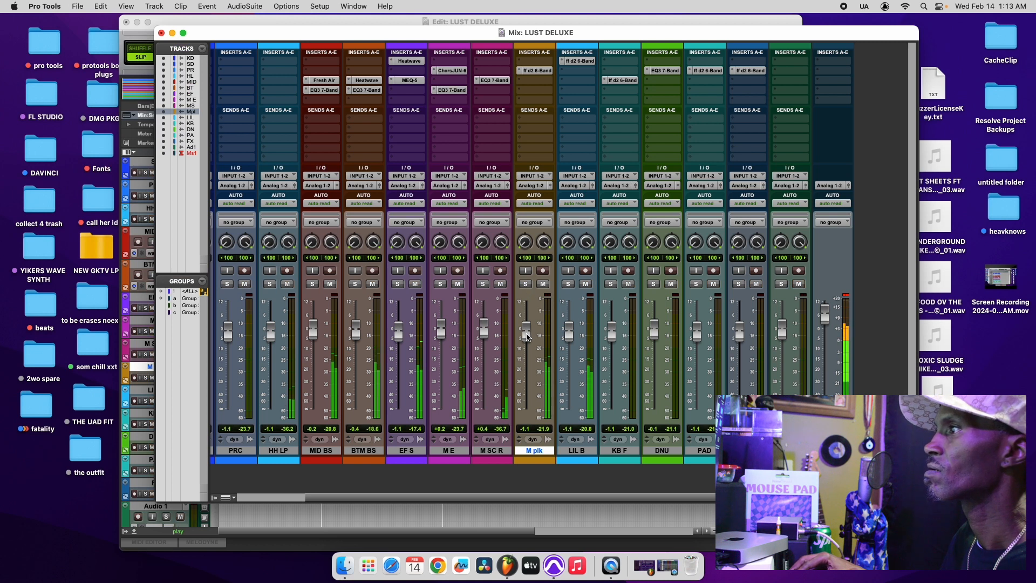
{"action": "left_click_drag", "start_coordinate": [526, 336], "coordinate": [526, 336]}
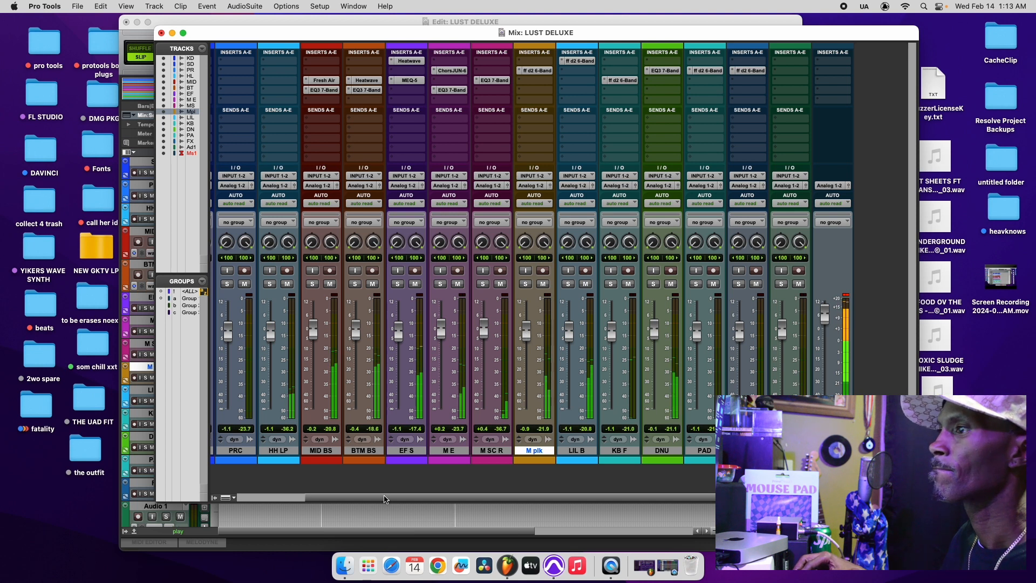
In BTM BS's EQ3 7-Band, set the MF band to a 1.3 dB boost at 901.3 Hz.
{"action": "left_click", "coordinate": [365, 90]}
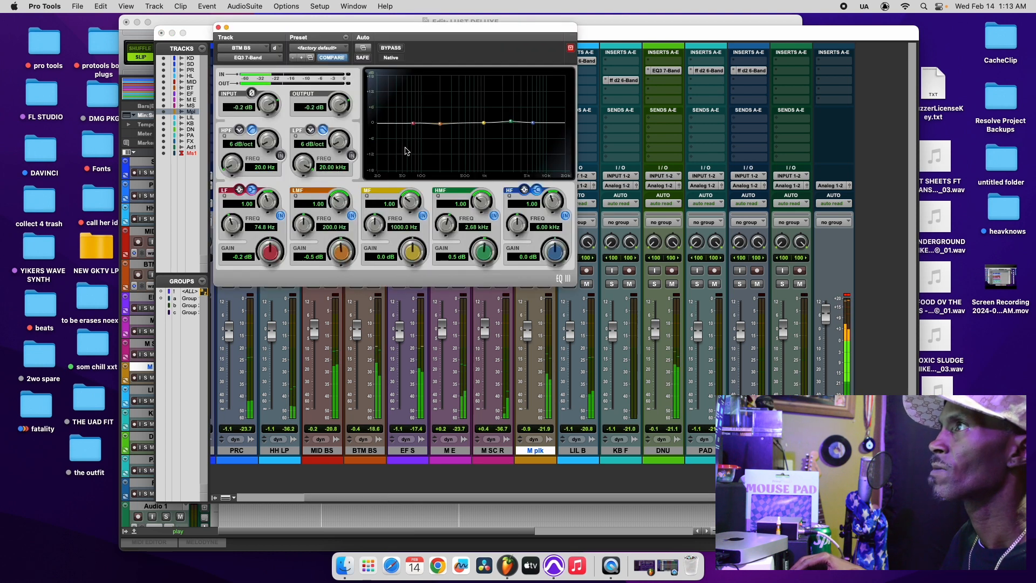
{"action": "left_click_drag", "start_coordinate": [410, 257], "coordinate": [371, 232]}
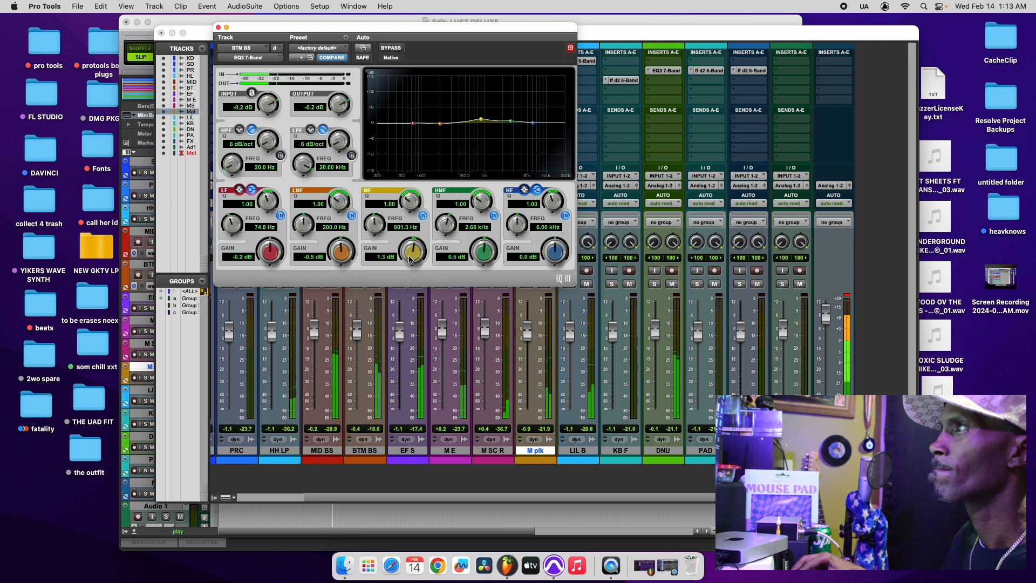
{"action": "left_click", "coordinate": [219, 28]}
Raise the MF gain in MID BS's EQ3 7-Band and lower its LMF and MF frequencies.
{"action": "left_click", "coordinate": [319, 89]}
{"action": "left_click_drag", "start_coordinate": [414, 260], "coordinate": [414, 254]}
{"action": "left_click_drag", "start_coordinate": [375, 225], "coordinate": [269, 258]}
{"action": "left_click_drag", "start_coordinate": [303, 225], "coordinate": [302, 232]}
{"action": "left_click_drag", "start_coordinate": [376, 225], "coordinate": [376, 234]}
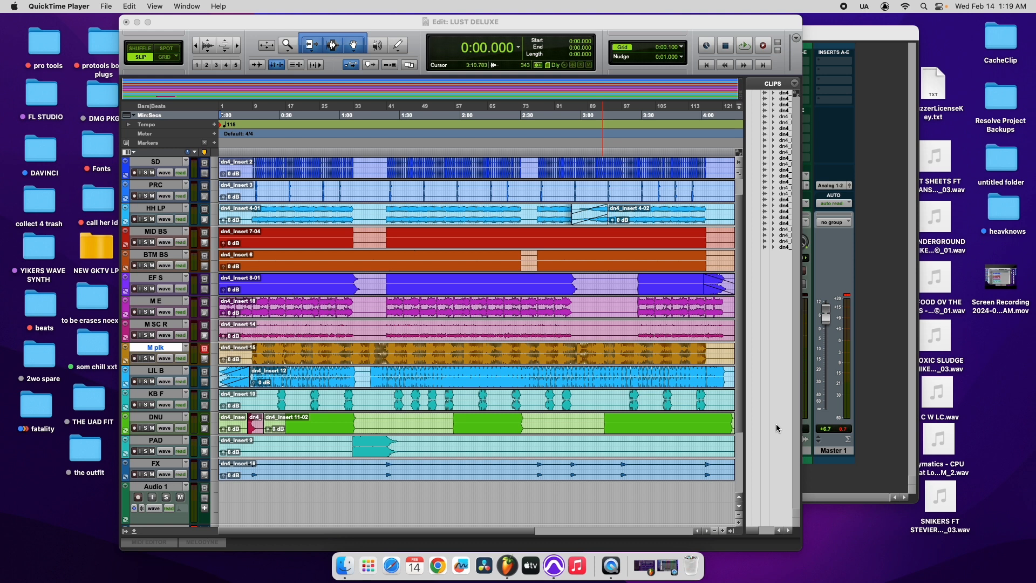
Bring the Edit window forward, shift it slightly, and save the session.
{"action": "left_click_drag", "start_coordinate": [591, 26], "coordinate": [578, 26]}
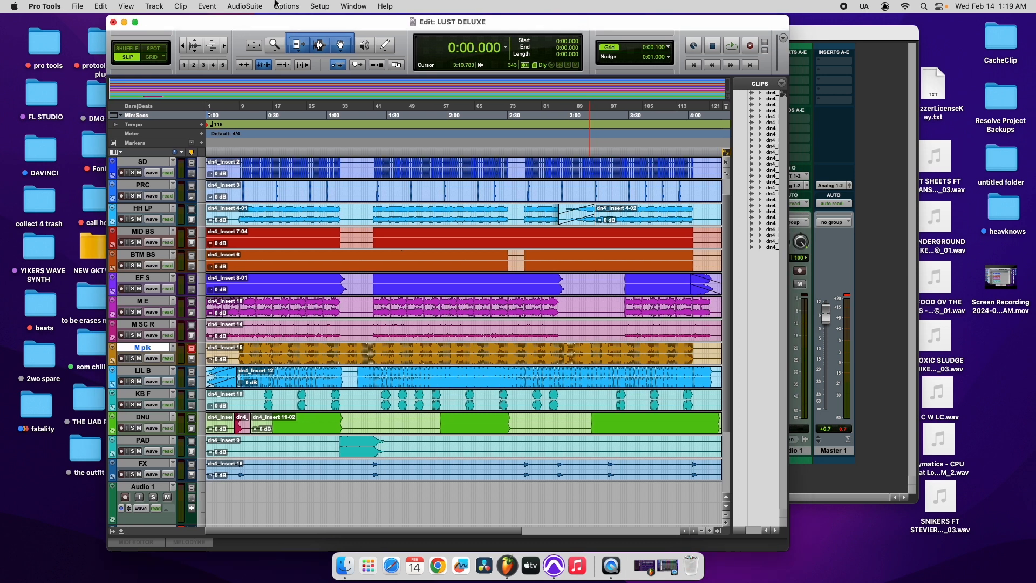
{"action": "left_click", "coordinate": [77, 6]}
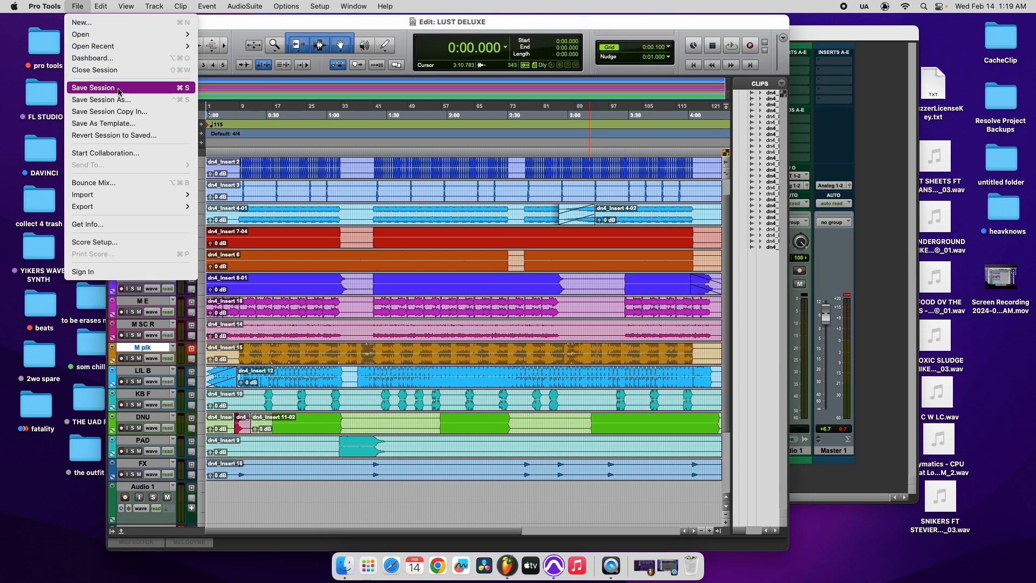
{"action": "left_click", "coordinate": [119, 89]}
{"action": "left_click_drag", "start_coordinate": [578, 23], "coordinate": [573, 23]}
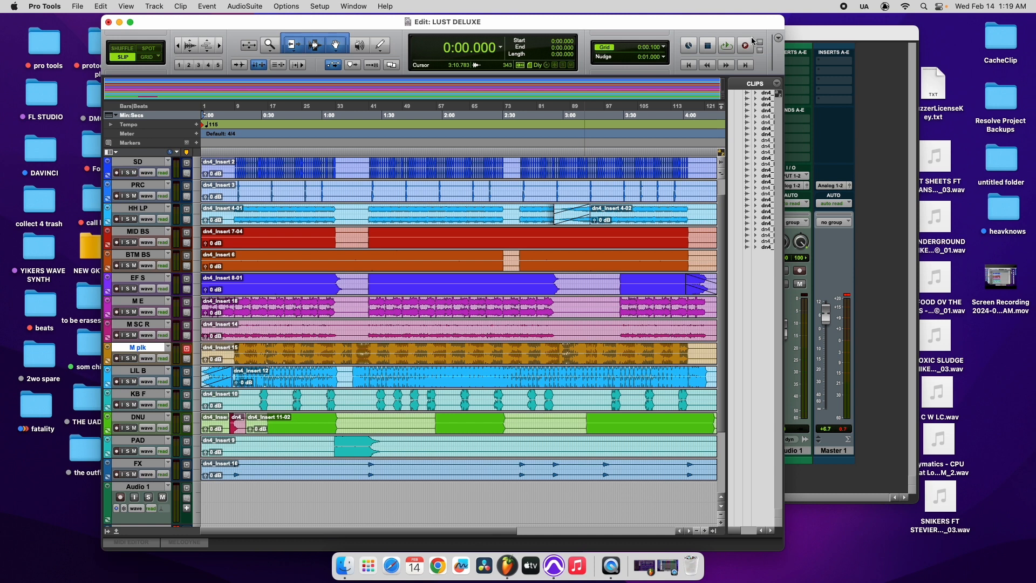
Play the mix, compare it with EF S muted, and lower the EF S fader to -2.2 dB and DNU to -0.4 dB.
{"action": "left_click", "coordinate": [811, 36]}
{"action": "key", "text": "space"}
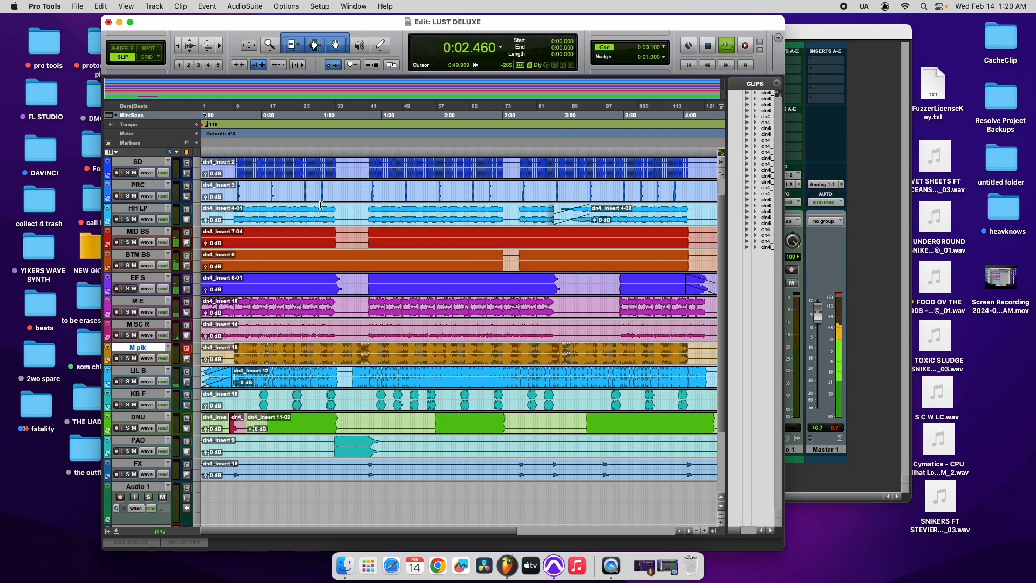
{"action": "left_click", "coordinate": [265, 22]}
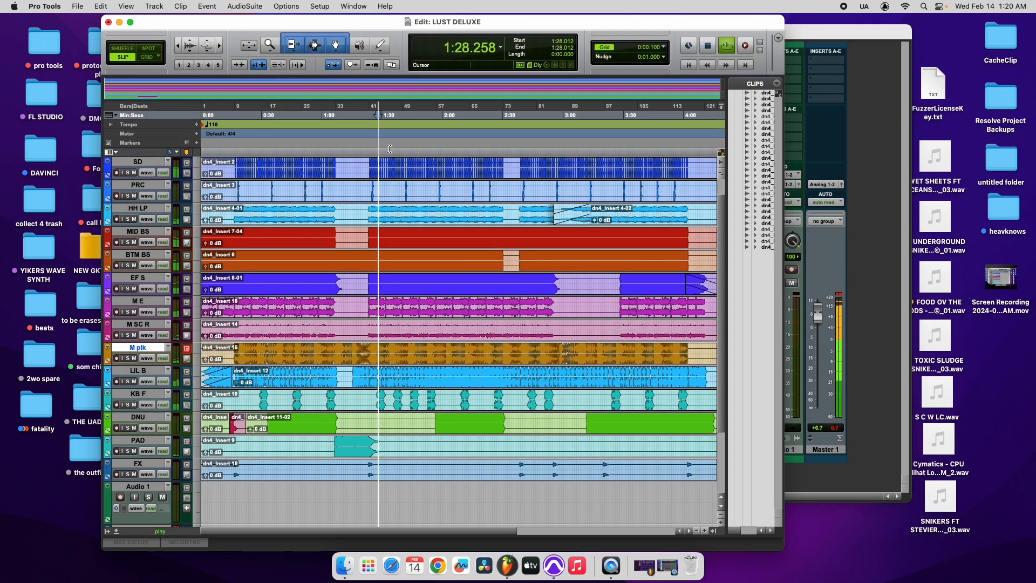
{"action": "left_click", "coordinate": [816, 36]}
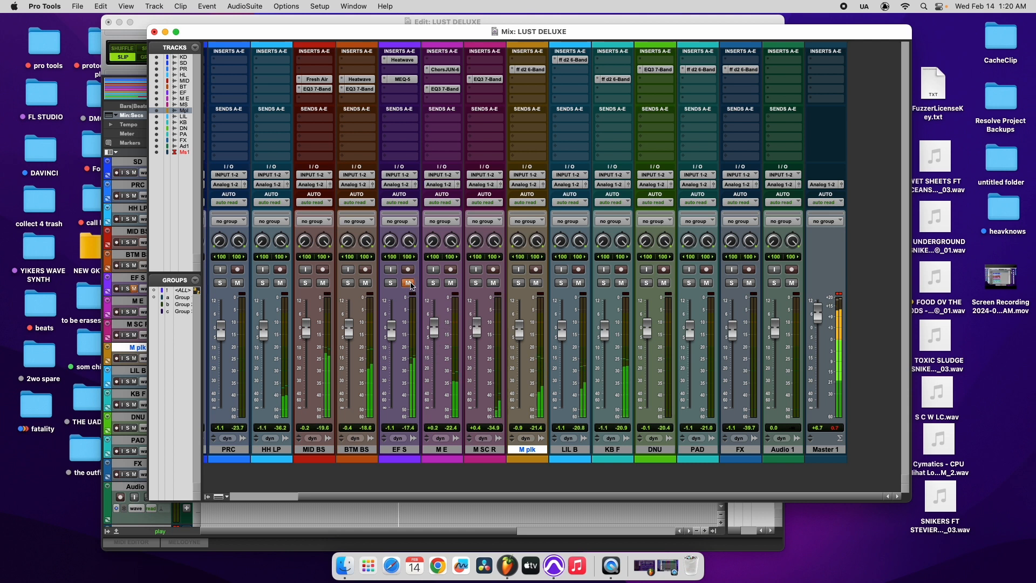
{"action": "left_click", "coordinate": [409, 284]}
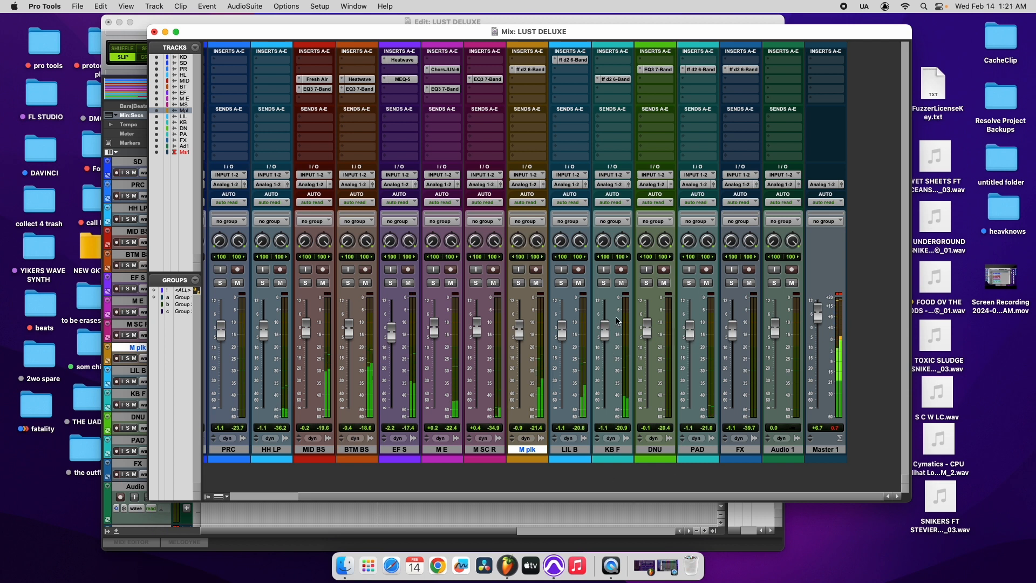
Solo KB F and insert a stereo EQ3 7-Band after its ff d2 6-Band.
{"action": "left_click", "coordinate": [604, 283]}
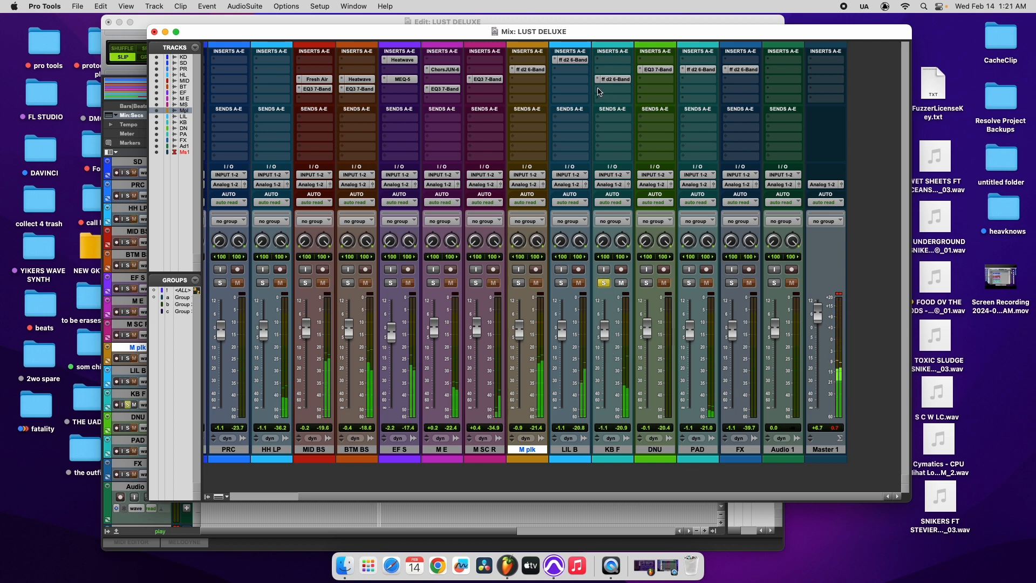
{"action": "left_click", "coordinate": [598, 92]}
{"action": "mouse_move", "coordinate": [642, 90]}
{"action": "mouse_move", "coordinate": [707, 92]}
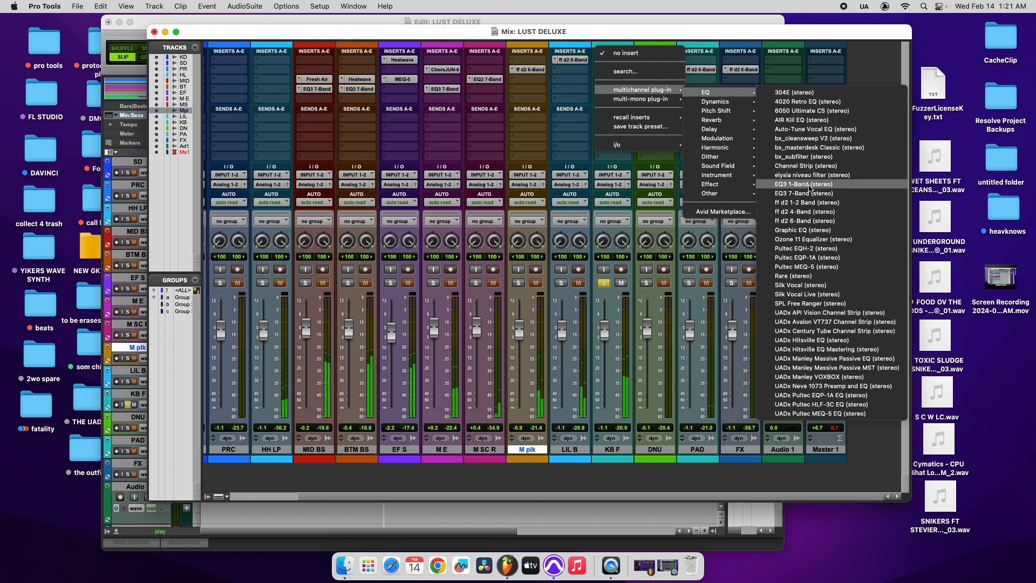
{"action": "left_click", "coordinate": [804, 194]}
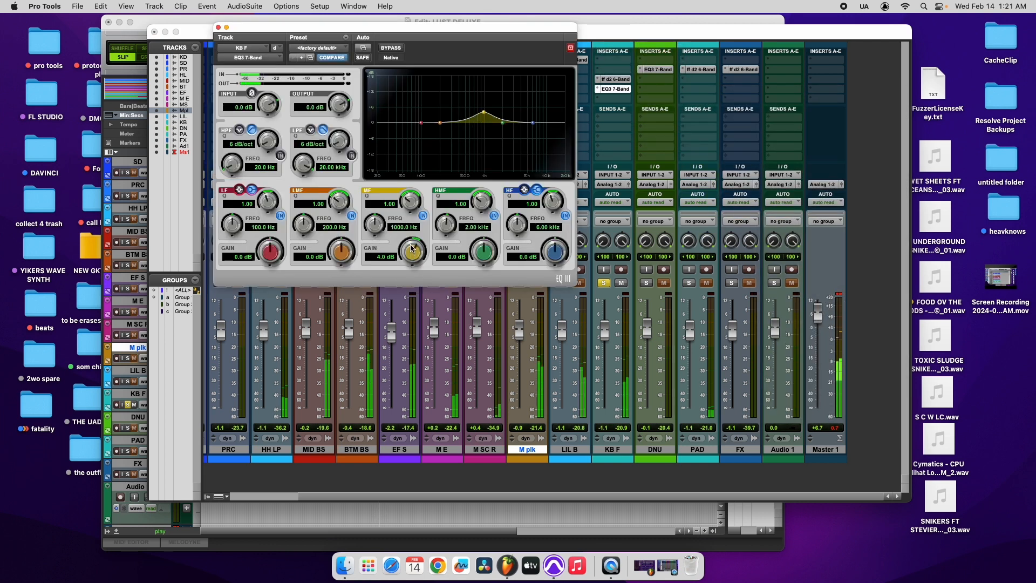
In KB F's EQ3 7-Band, set the HMF gain to 3.9 dB, MF Q to 1.70 and HMF Q to 1.38.
{"action": "left_click_drag", "start_coordinate": [473, 265], "coordinate": [481, 253]}
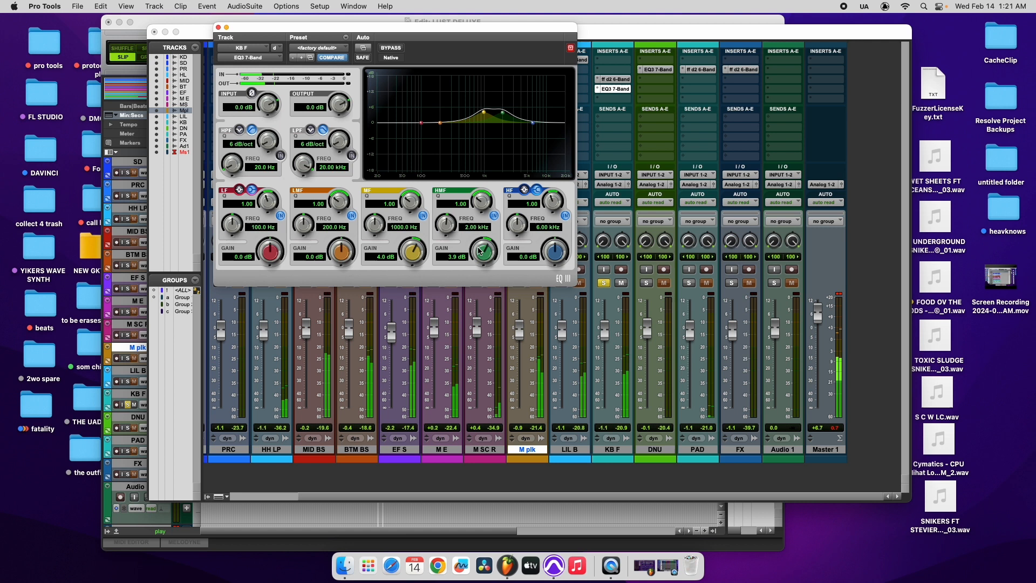
{"action": "left_click_drag", "start_coordinate": [411, 208], "coordinate": [406, 192]}
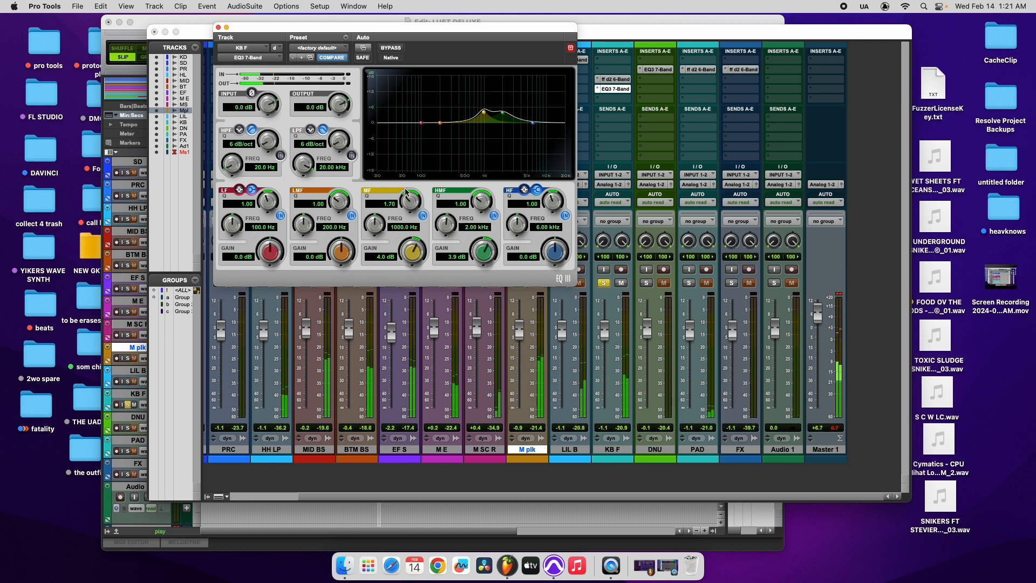
{"action": "left_click_drag", "start_coordinate": [486, 207], "coordinate": [479, 197]}
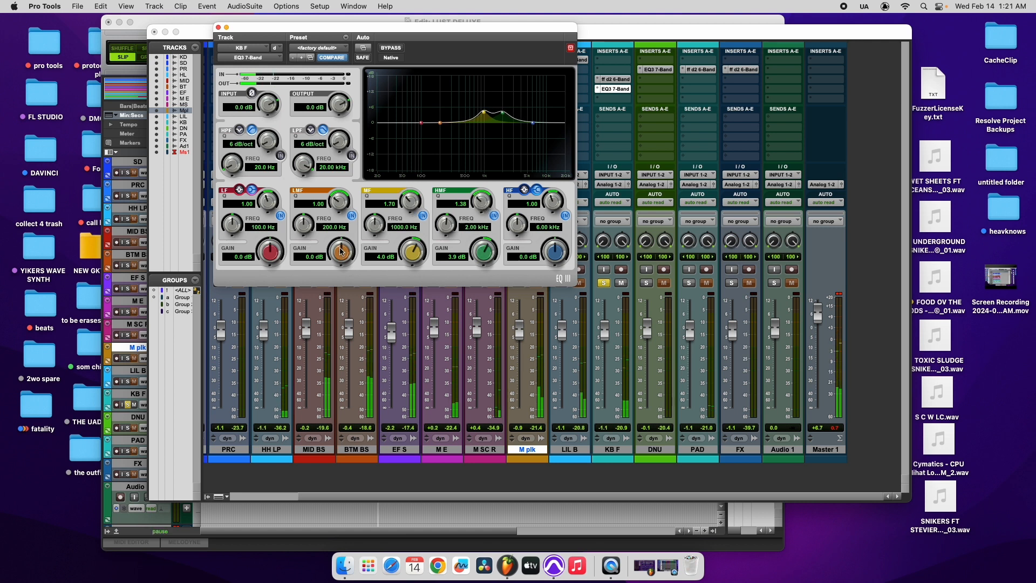
Cut the LF band of KB F's EQ3 7-Band by 4.1 dB and set its frequency to 131.5 Hz.
{"action": "left_click_drag", "start_coordinate": [266, 250], "coordinate": [268, 264]}
{"action": "left_click_drag", "start_coordinate": [230, 222], "coordinate": [223, 208]}
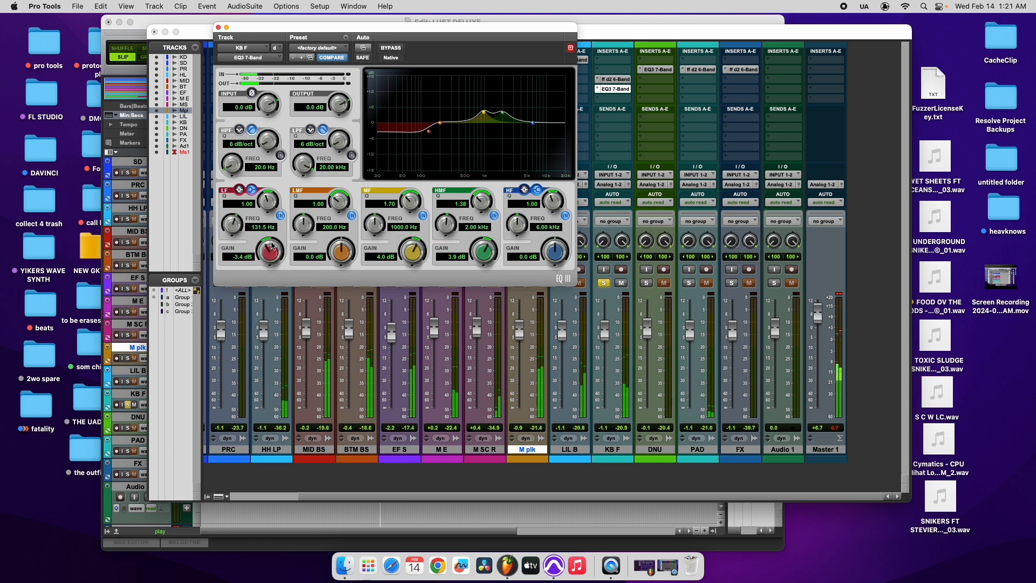
{"action": "left_click_drag", "start_coordinate": [272, 249], "coordinate": [269, 250]}
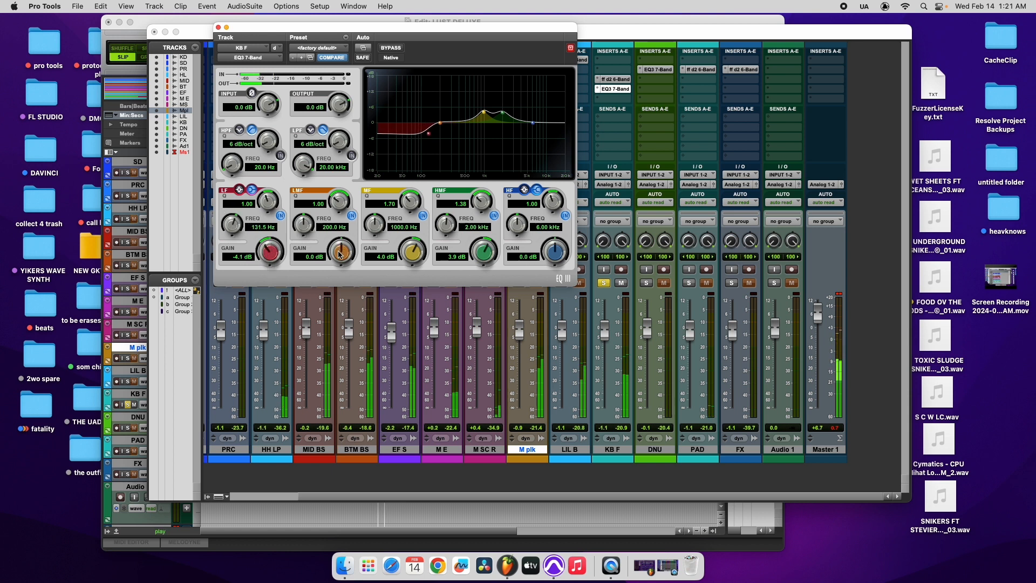
Set KB F's LMF band to 0.9 dB, Q 2.66 and 380.7 Hz, and make HF a peak band boosted 3.9 dB.
{"action": "left_click_drag", "start_coordinate": [339, 255], "coordinate": [340, 252]}
{"action": "left_click_drag", "start_coordinate": [338, 201], "coordinate": [328, 176]}
{"action": "left_click_drag", "start_coordinate": [303, 230], "coordinate": [300, 224]}
{"action": "left_click", "coordinate": [523, 190]}
{"action": "left_click_drag", "start_coordinate": [554, 254], "coordinate": [553, 249]}
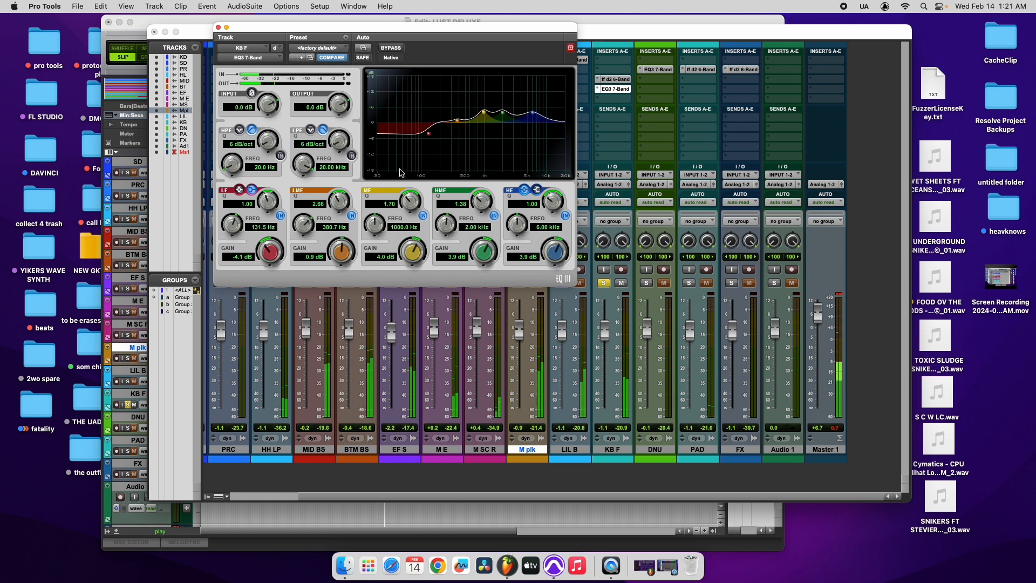
Lower the EQ's input to -0.8 dB and output to -0.6 dB, and compare the sound with the EQ bypassed.
{"action": "left_click_drag", "start_coordinate": [337, 103], "coordinate": [336, 105]}
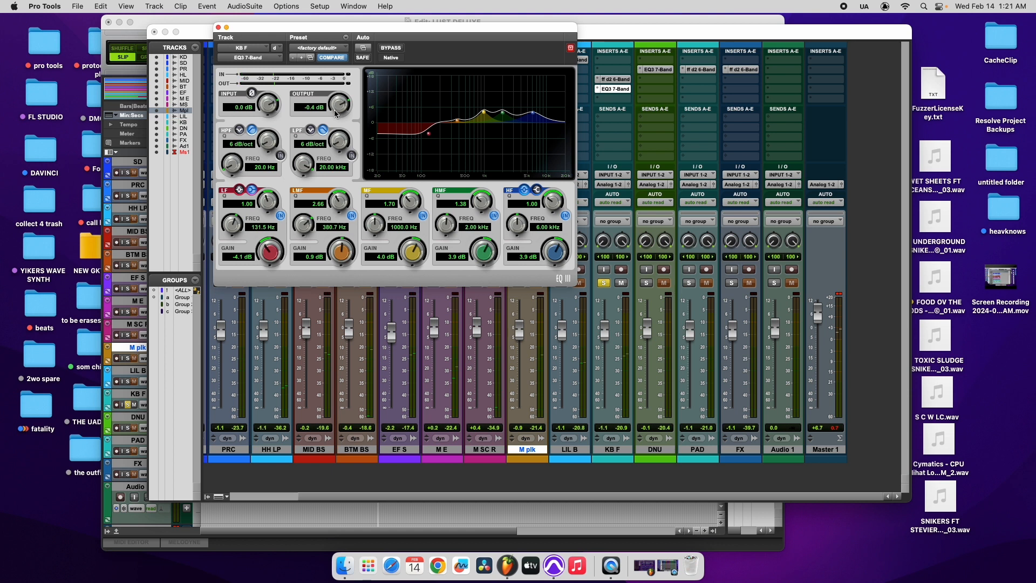
{"action": "left_click", "coordinate": [392, 49]}
{"action": "key", "text": "space"}
{"action": "left_click", "coordinate": [394, 49]}
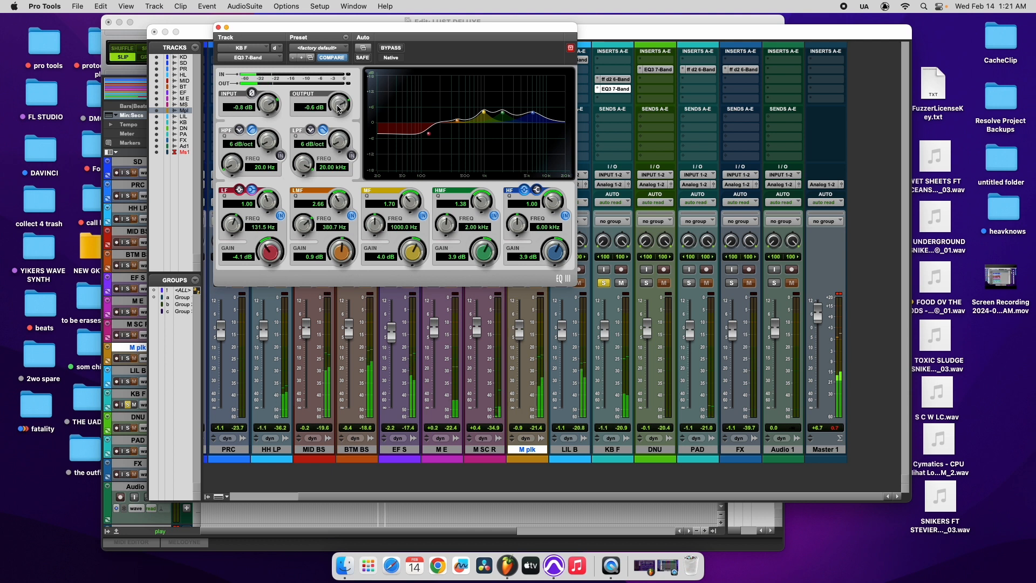
Save the session, take KB F out of solo, and play the full mix.
{"action": "left_click", "coordinate": [77, 5]}
{"action": "left_click", "coordinate": [93, 87]}
{"action": "left_click", "coordinate": [605, 285]}
{"action": "key", "text": "space"}
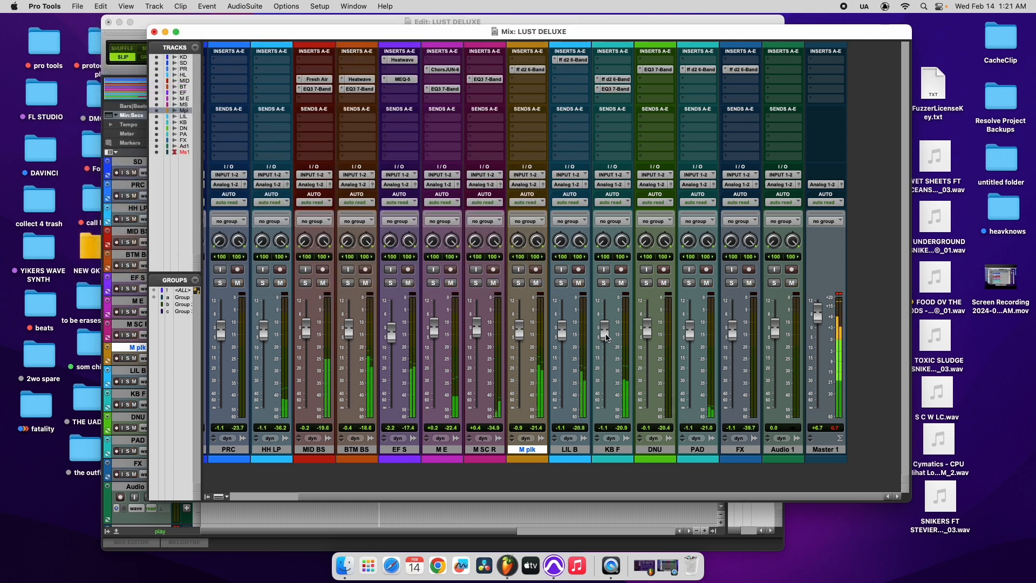
Raise the KB F fader to +0.4 dB and the LIL B fader to -0.4 dB.
{"action": "left_click_drag", "start_coordinate": [607, 336], "coordinate": [607, 334]}
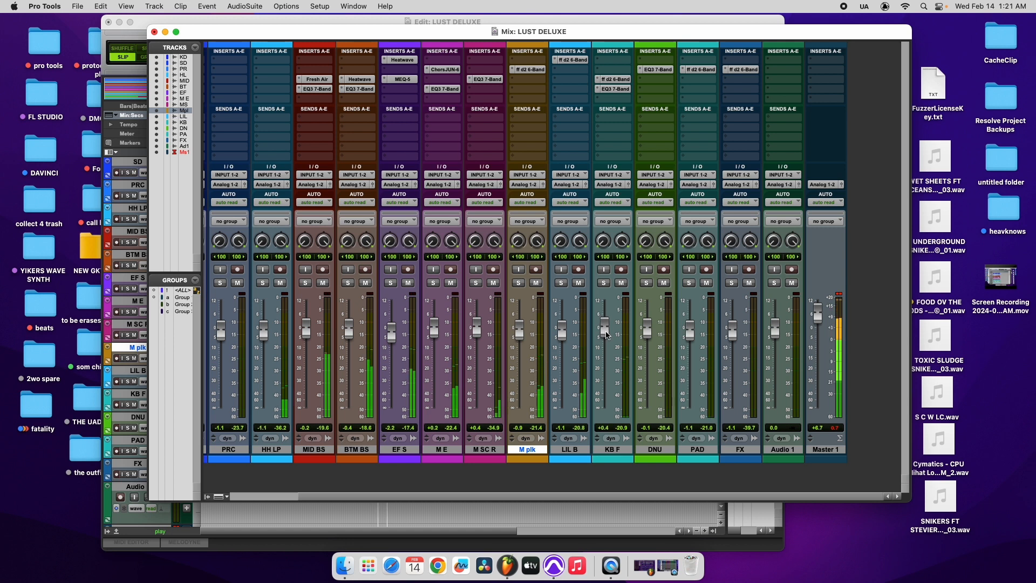
{"action": "left_click_drag", "start_coordinate": [562, 334], "coordinate": [559, 329]}
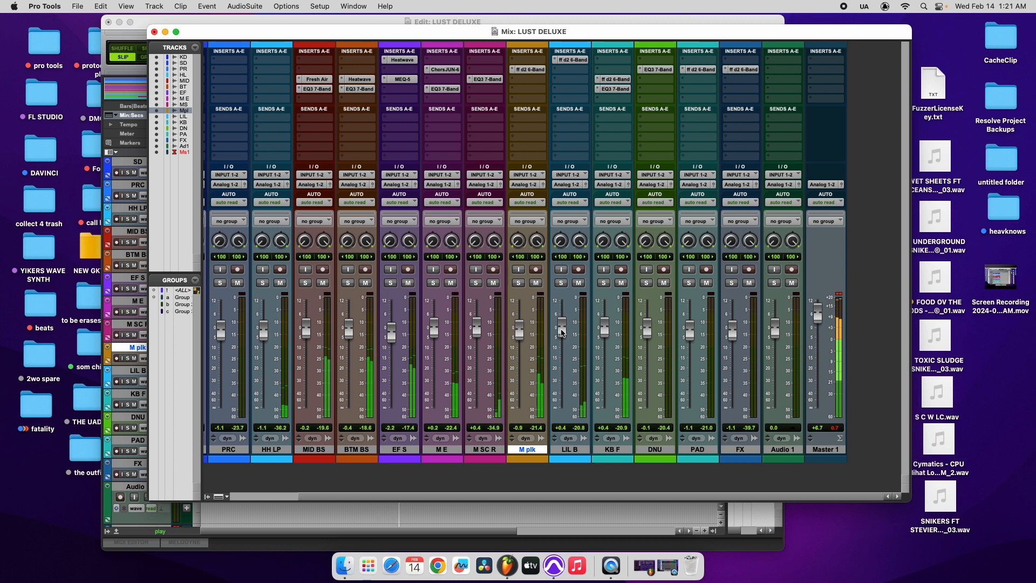
{"action": "left_click_drag", "start_coordinate": [562, 331], "coordinate": [563, 333]}
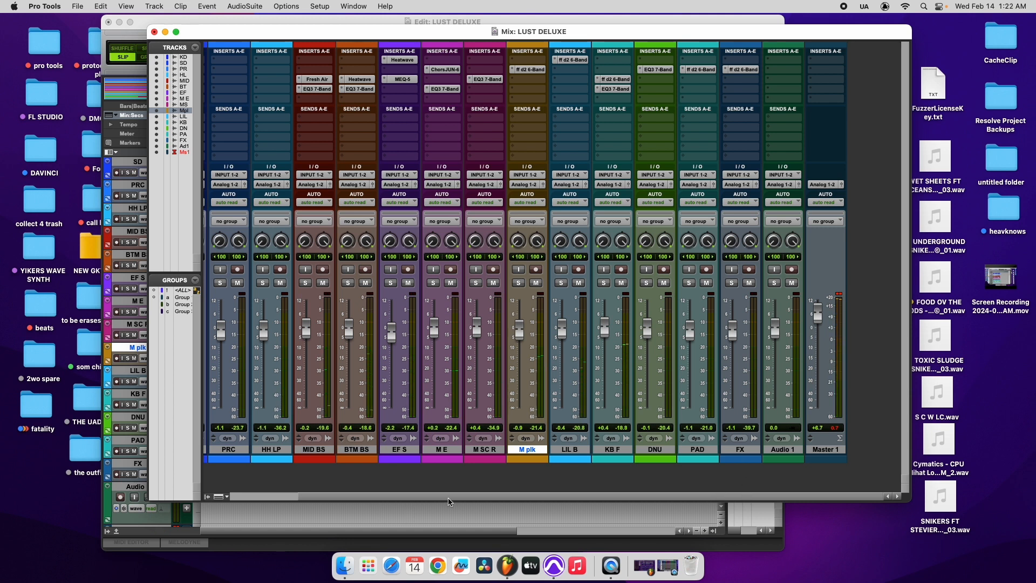
Look over the mixer channels, selecting the bass and melody tracks from MID BS to LIL B in turn.
{"action": "left_click", "coordinate": [278, 496]}
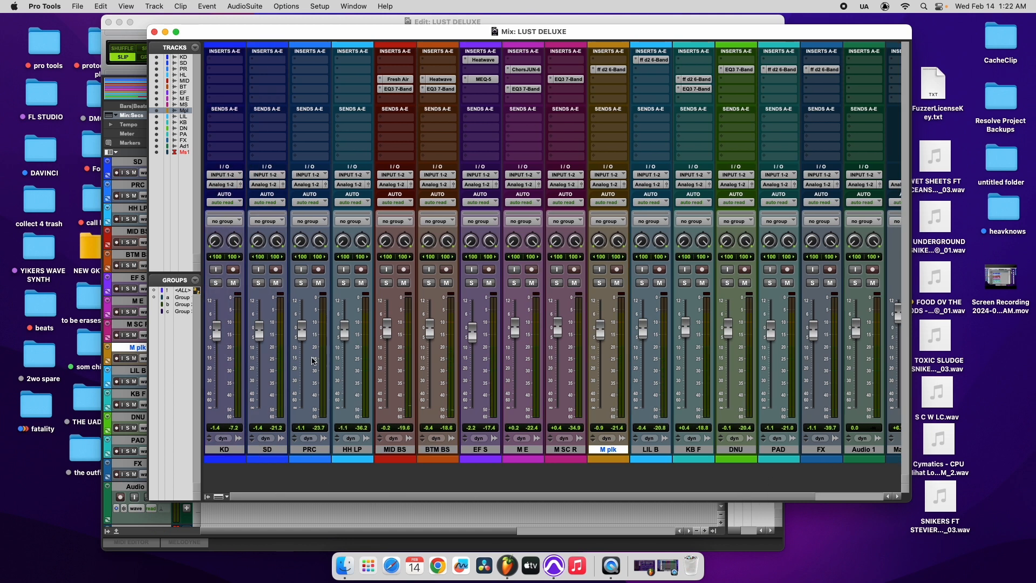
{"action": "scroll", "coordinate": [739, 398], "scroll_direction": "right", "scroll_amount": 2}
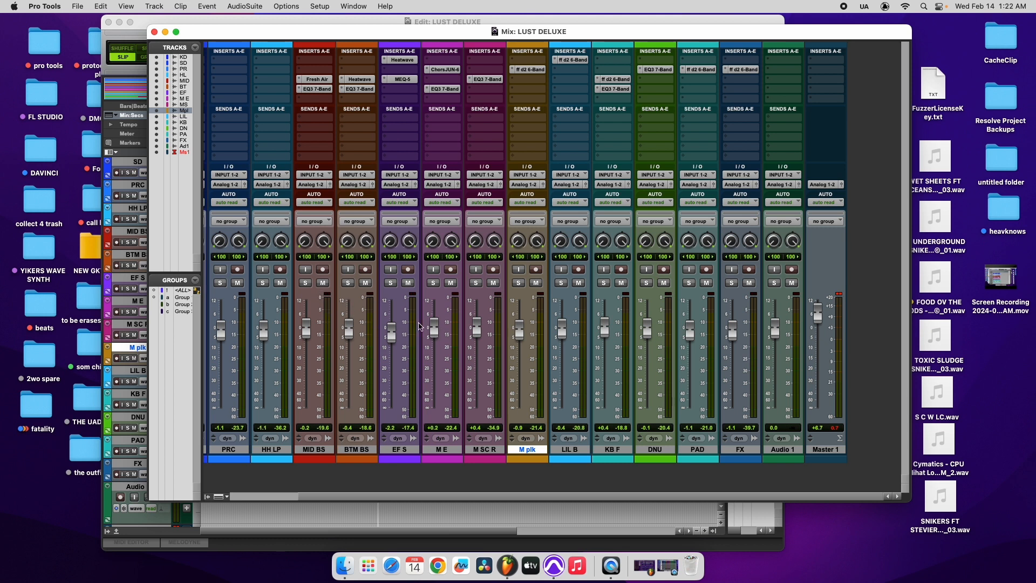
{"action": "left_click", "coordinate": [405, 451]}
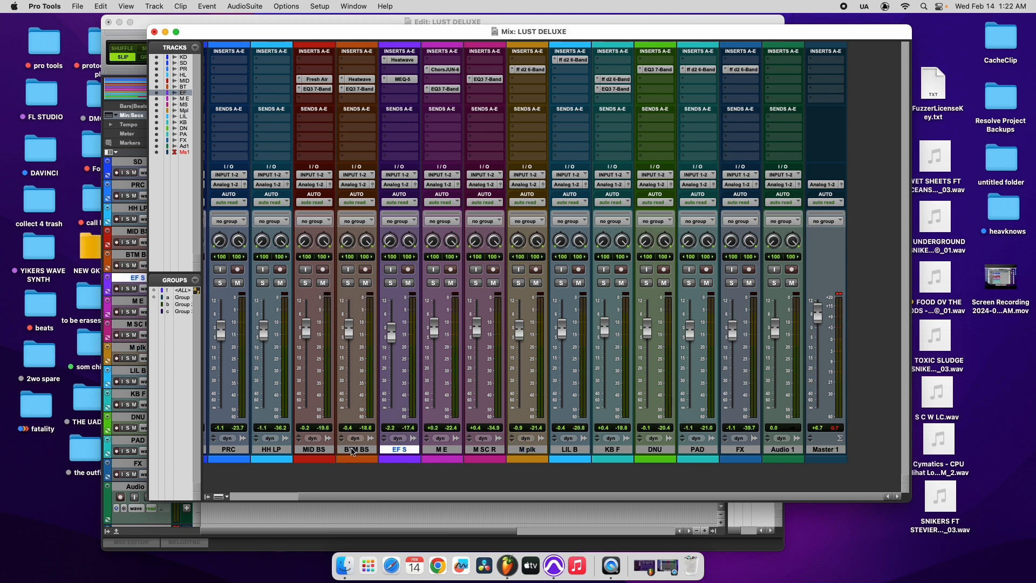
{"action": "left_click", "coordinate": [312, 451]}
{"action": "left_click", "coordinate": [373, 453]}
{"action": "left_click", "coordinate": [405, 453]}
{"action": "left_click", "coordinate": [439, 452]}
{"action": "left_click", "coordinate": [481, 452]}
{"action": "left_click", "coordinate": [532, 452]}
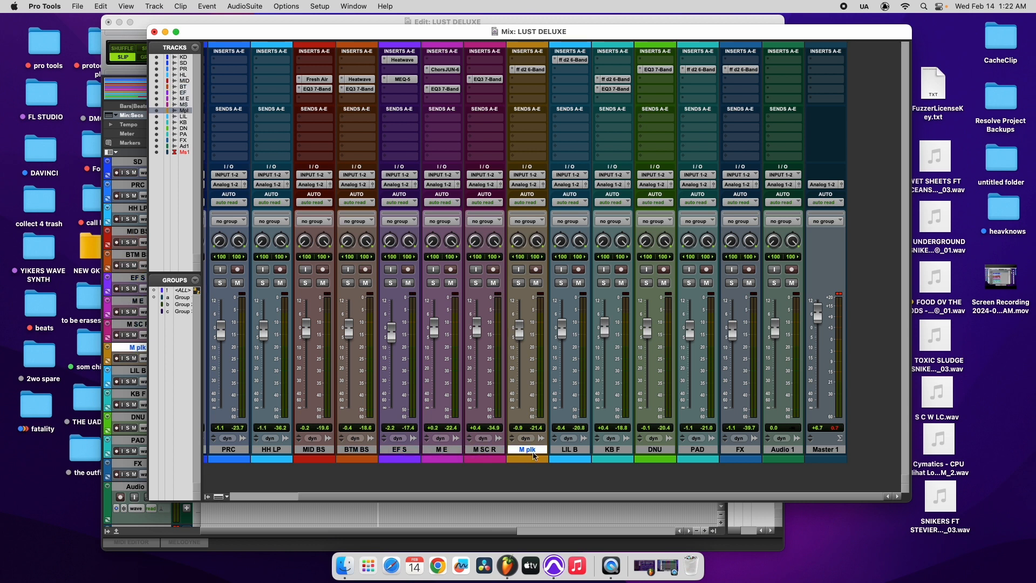
{"action": "left_click", "coordinate": [576, 454]}
{"action": "left_click_drag", "start_coordinate": [529, 498], "coordinate": [400, 499]}
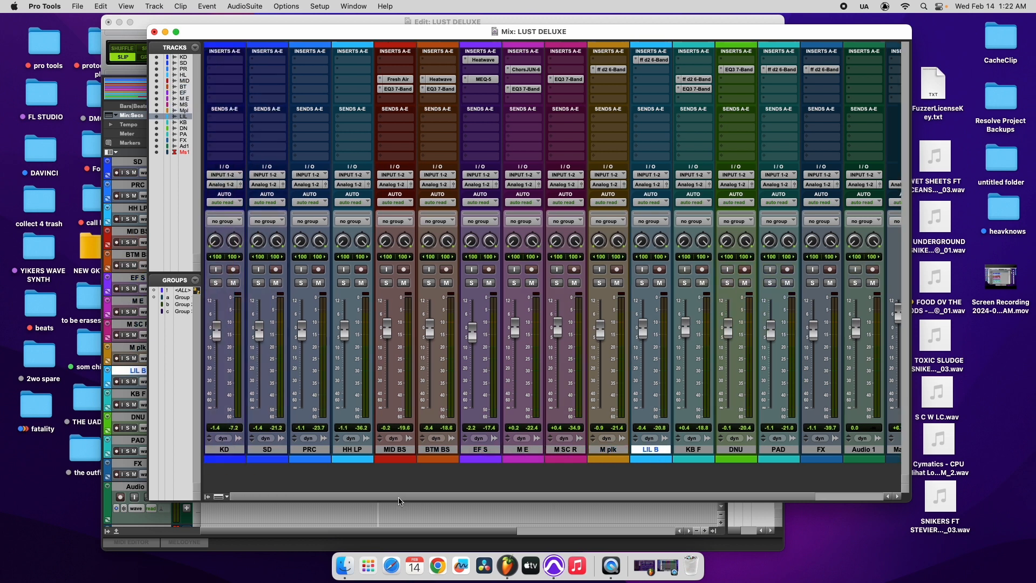
Activate Group 2 and deactivate it again, and save the session.
{"action": "left_click", "coordinate": [180, 305]}
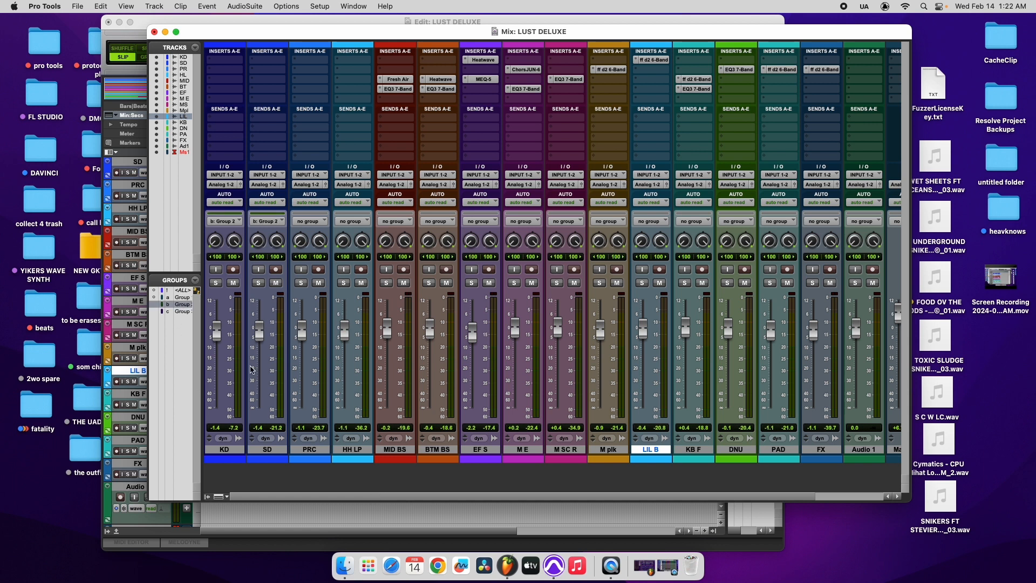
{"action": "left_click", "coordinate": [175, 306]}
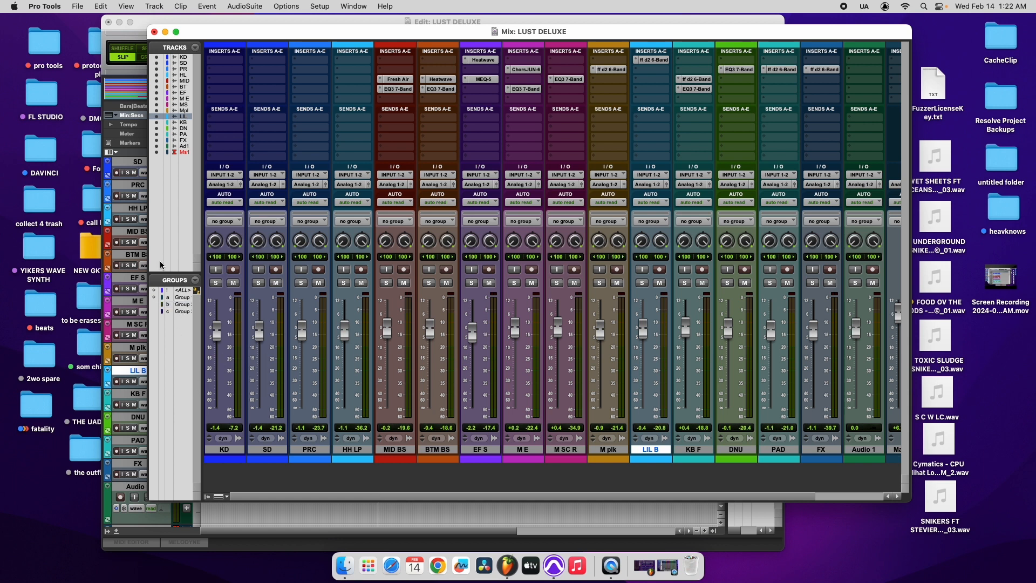
{"action": "left_click", "coordinate": [78, 6]}
{"action": "left_click", "coordinate": [112, 89]}
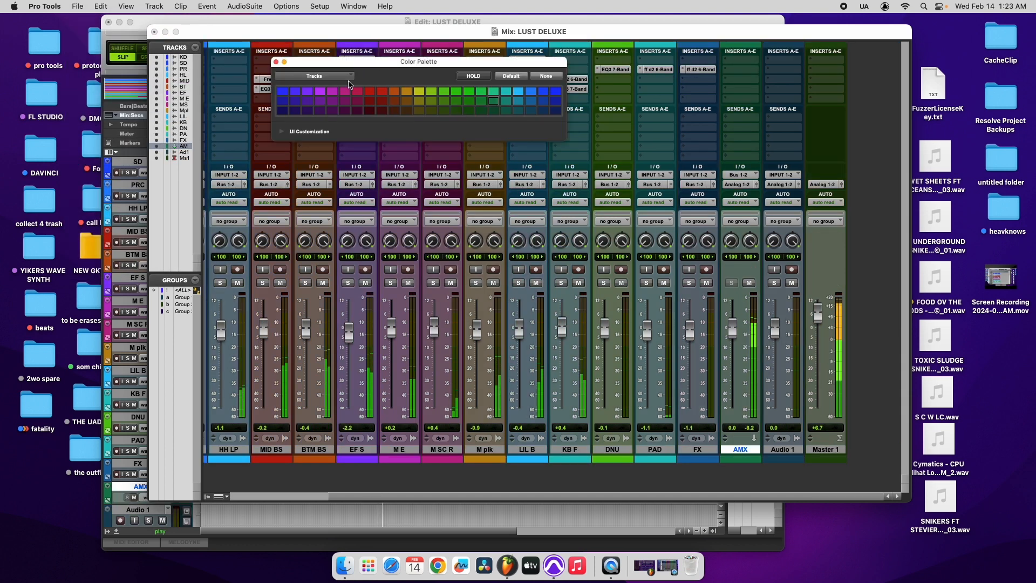
Color the AMX track bright blue and close the color palette.
{"action": "left_click", "coordinate": [543, 90]}
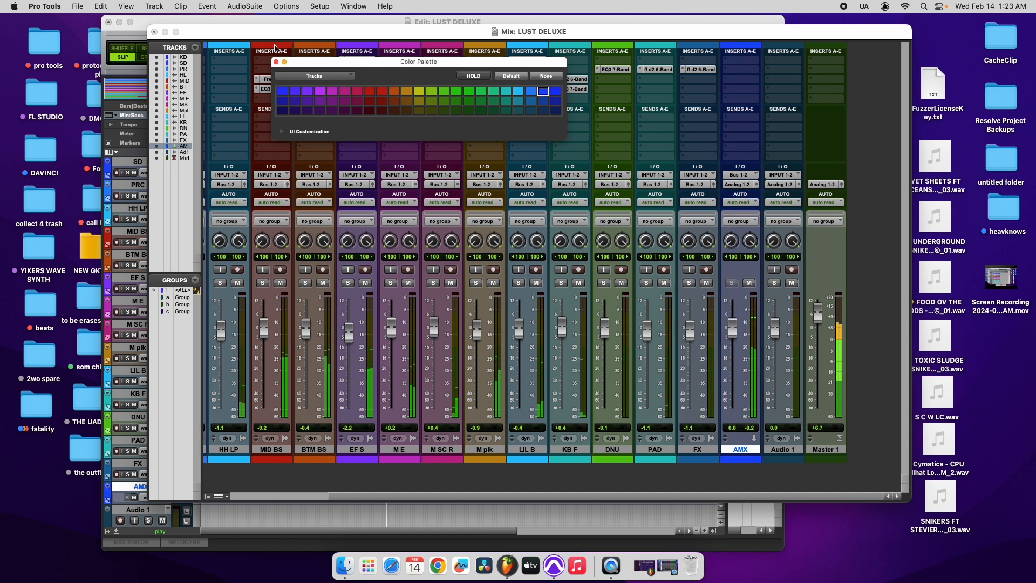
{"action": "left_click", "coordinate": [276, 62]}
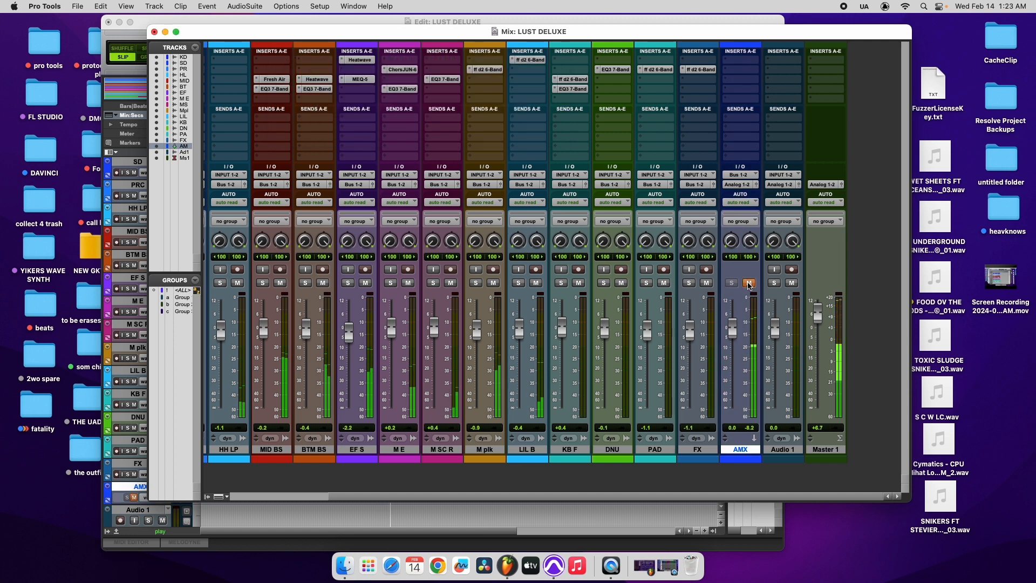
Test the AMX bus by muting and unmuting it and pulling its fader fully down, and undo the fader change.
{"action": "left_click", "coordinate": [749, 283]}
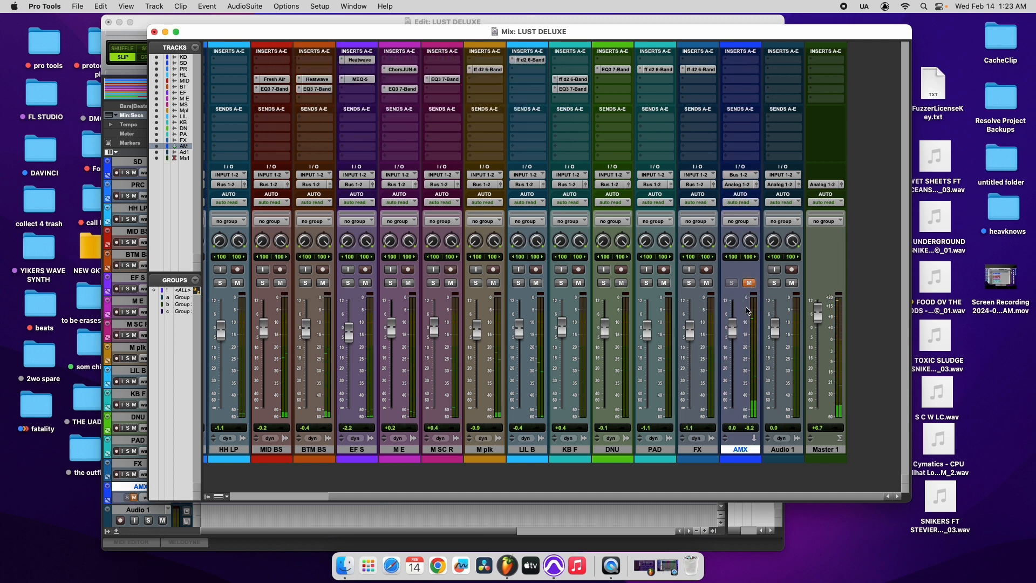
{"action": "left_click", "coordinate": [749, 284]}
{"action": "left_click_drag", "start_coordinate": [734, 328], "coordinate": [741, 413]}
{"action": "left_click", "coordinate": [101, 6]}
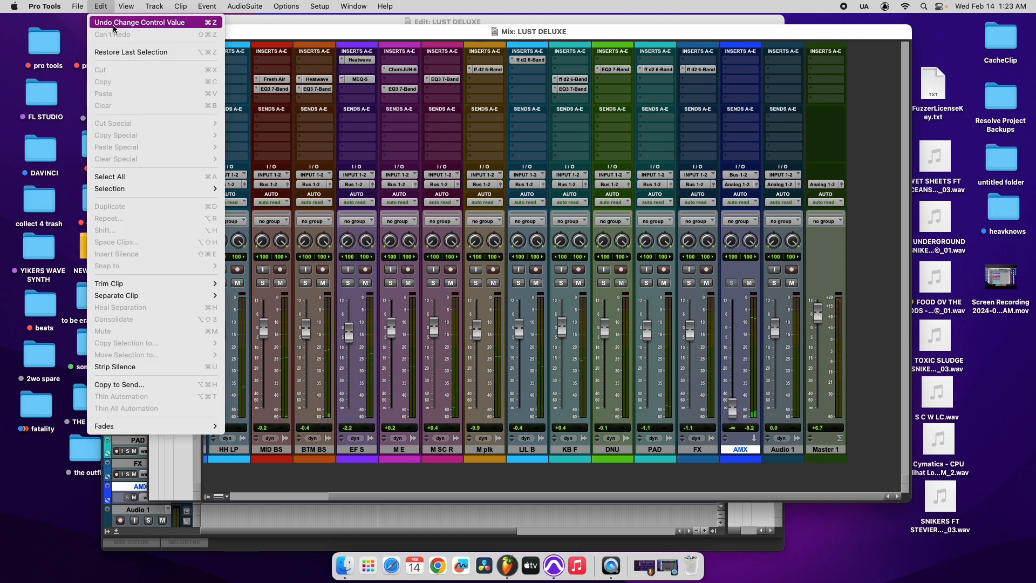
{"action": "left_click", "coordinate": [141, 22]}
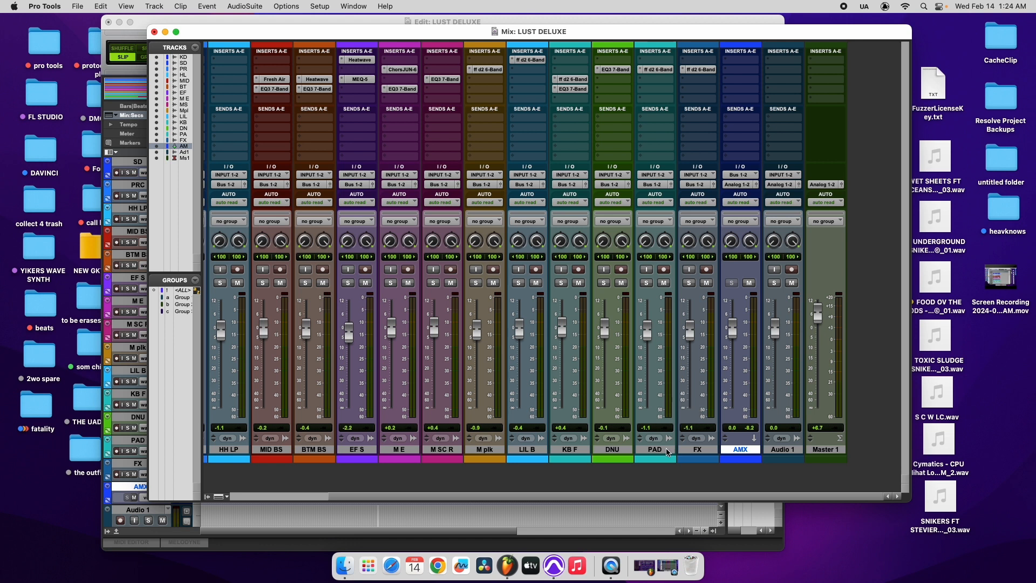
Play the mix and compare it with KB F muted and soloed.
{"action": "key", "text": "space"}
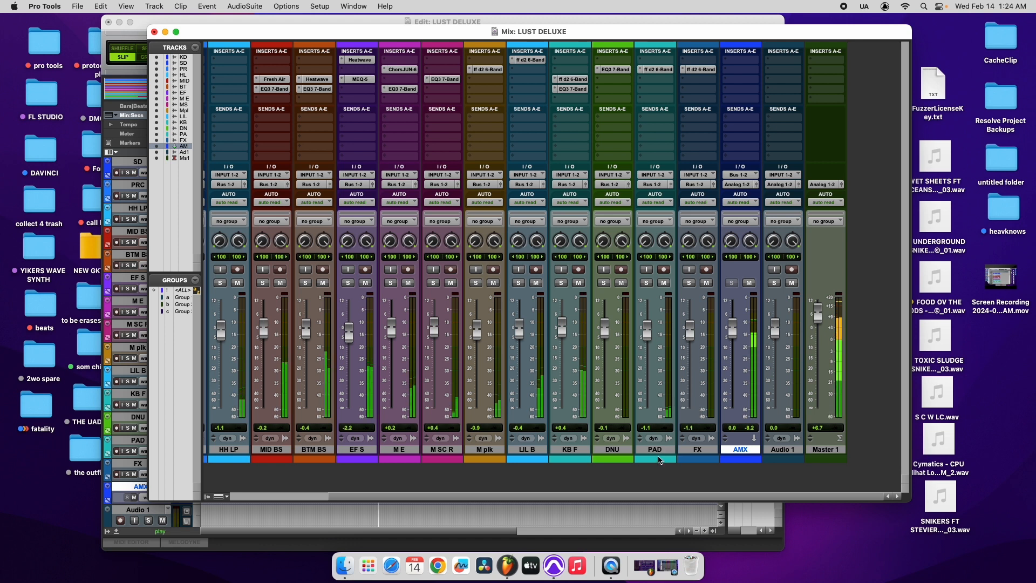
{"action": "left_click", "coordinate": [578, 283]}
{"action": "left_click", "coordinate": [578, 283]}
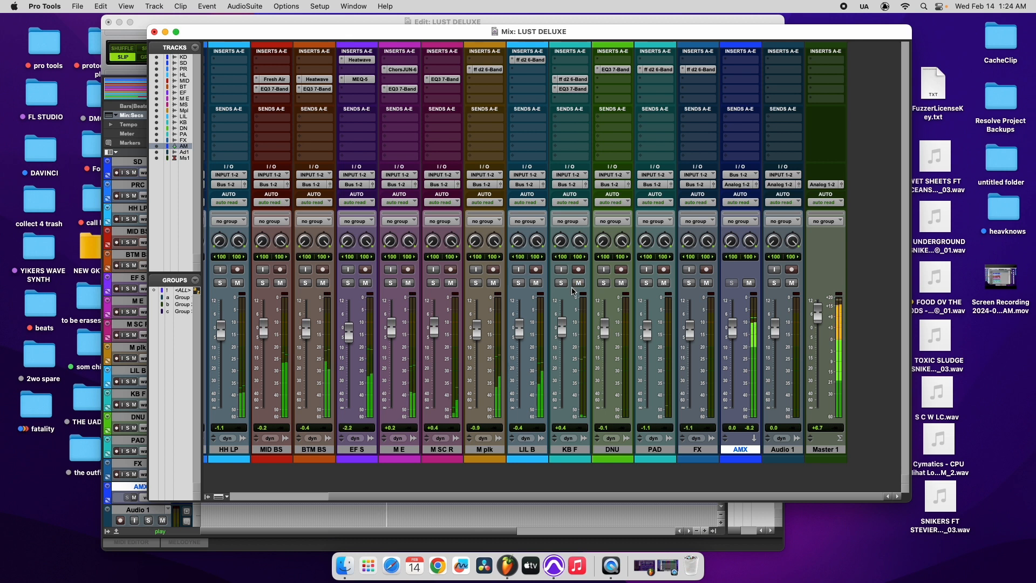
{"action": "key", "text": "space"}
{"action": "left_click", "coordinate": [562, 284]}
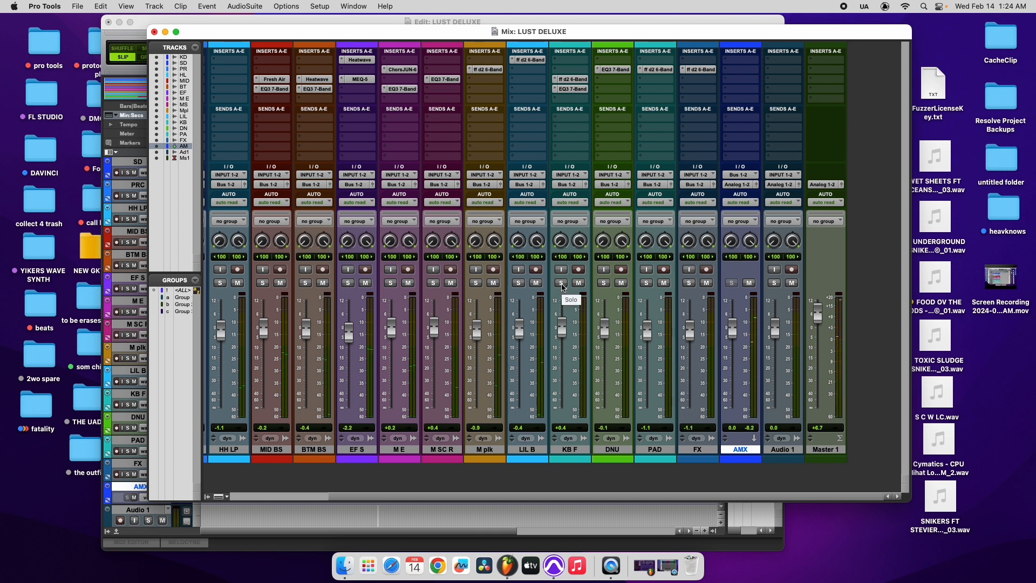
{"action": "key", "text": "space"}
{"action": "left_click", "coordinate": [562, 283]}
{"action": "key", "text": "space"}
{"action": "key", "text": "space"}
Audition the mix with LIL B soloed and muted and with AMX muted, and save the session.
{"action": "left_click", "coordinate": [520, 284]}
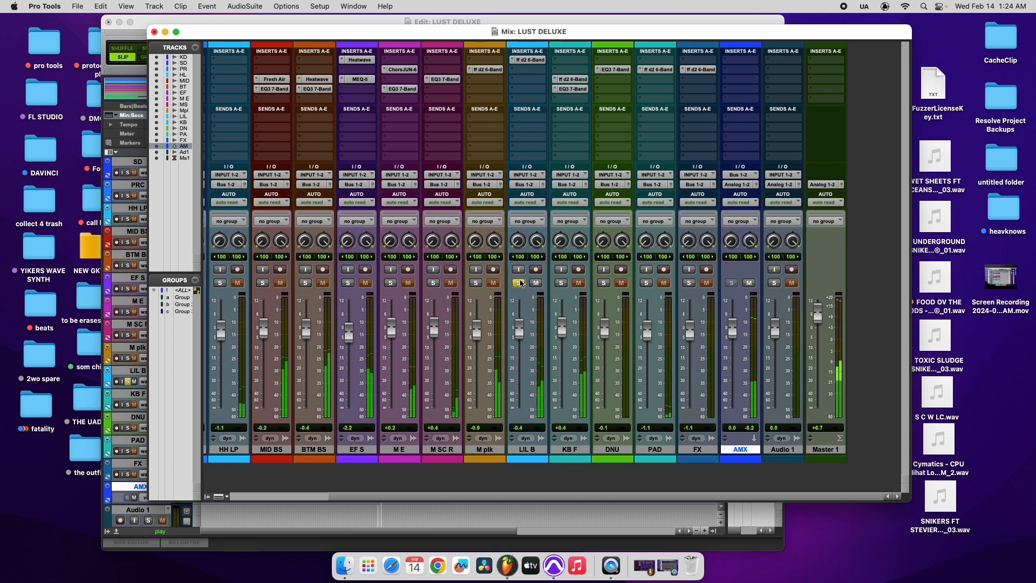
{"action": "left_click", "coordinate": [520, 284]}
{"action": "left_click", "coordinate": [536, 283]}
{"action": "left_click", "coordinate": [536, 283]}
{"action": "left_click", "coordinate": [749, 283]}
{"action": "left_click", "coordinate": [748, 283]}
{"action": "left_click", "coordinate": [75, 6]}
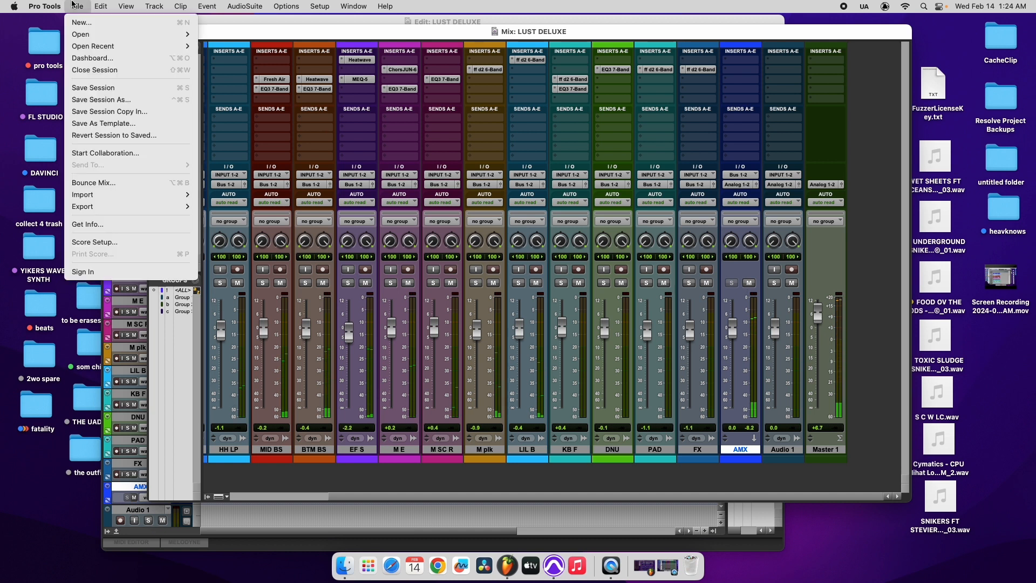
{"action": "left_click", "coordinate": [107, 87]}
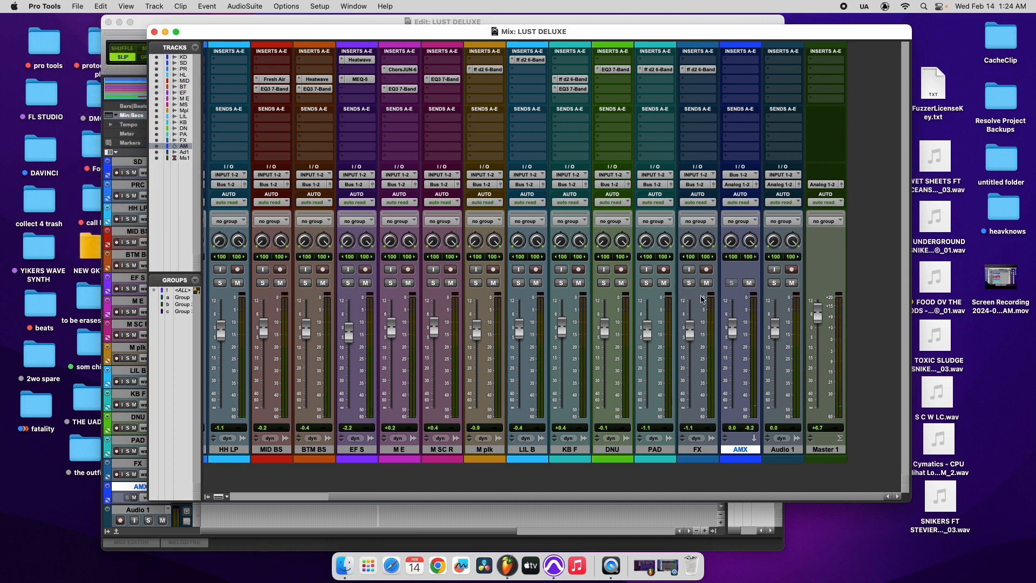
Play the mix and solo the HH LP track.
{"action": "key", "text": "space"}
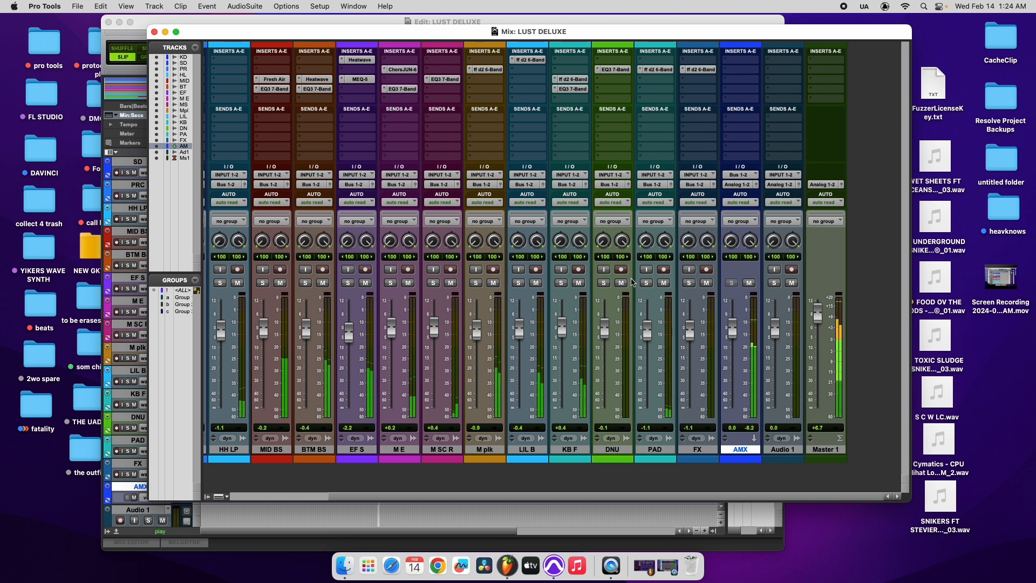
{"action": "scroll", "coordinate": [345, 286], "scroll_direction": "left", "scroll_amount": 5}
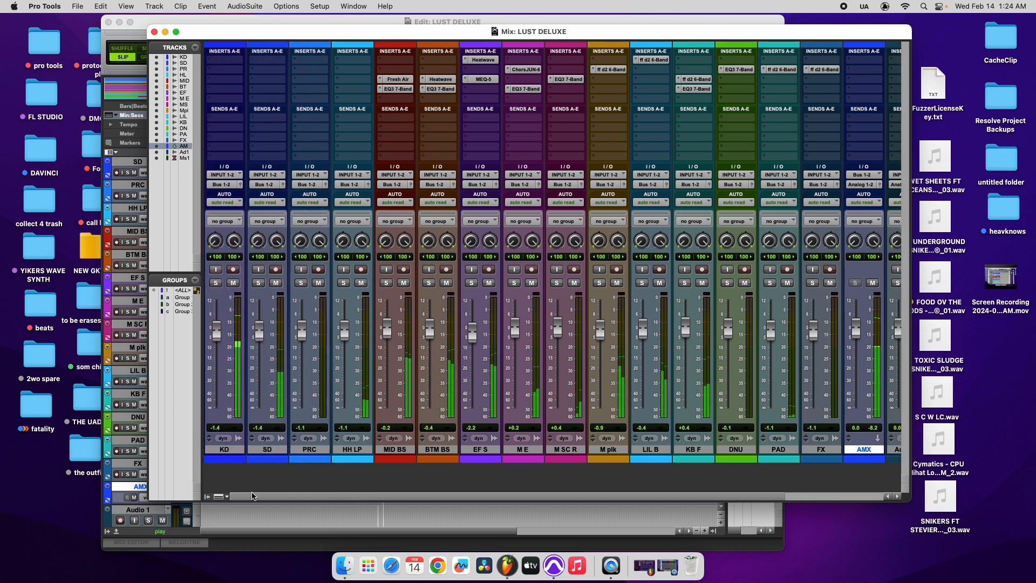
{"action": "left_click", "coordinate": [361, 283]}
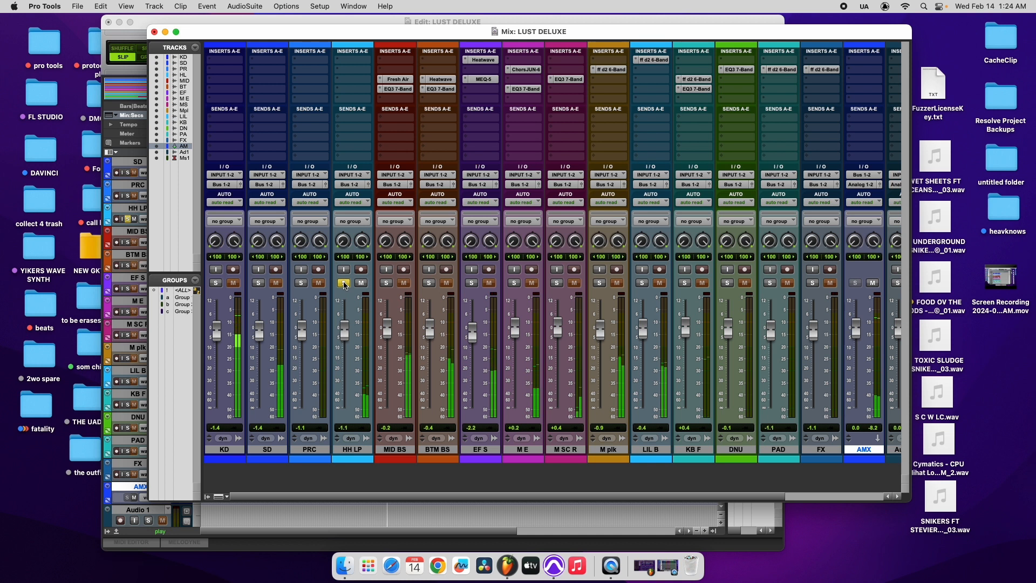
{"action": "left_click", "coordinate": [361, 283]}
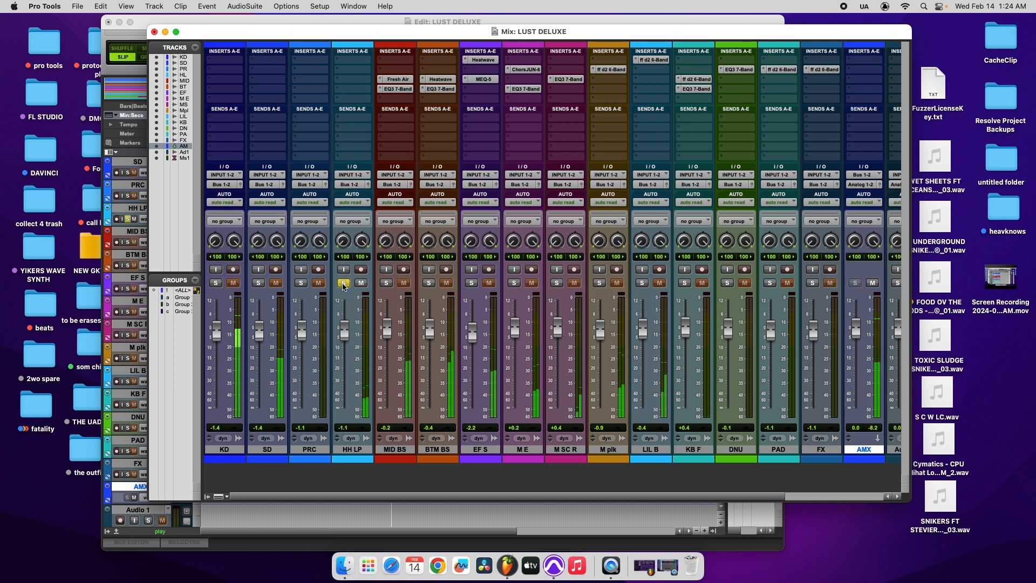
Compare the playing mix with the AMX bus muted and unmuted, and save the session.
{"action": "scroll", "coordinate": [456, 498], "scroll_direction": "right", "scroll_amount": 5}
{"action": "left_click", "coordinate": [750, 282]}
{"action": "left_click", "coordinate": [750, 283]}
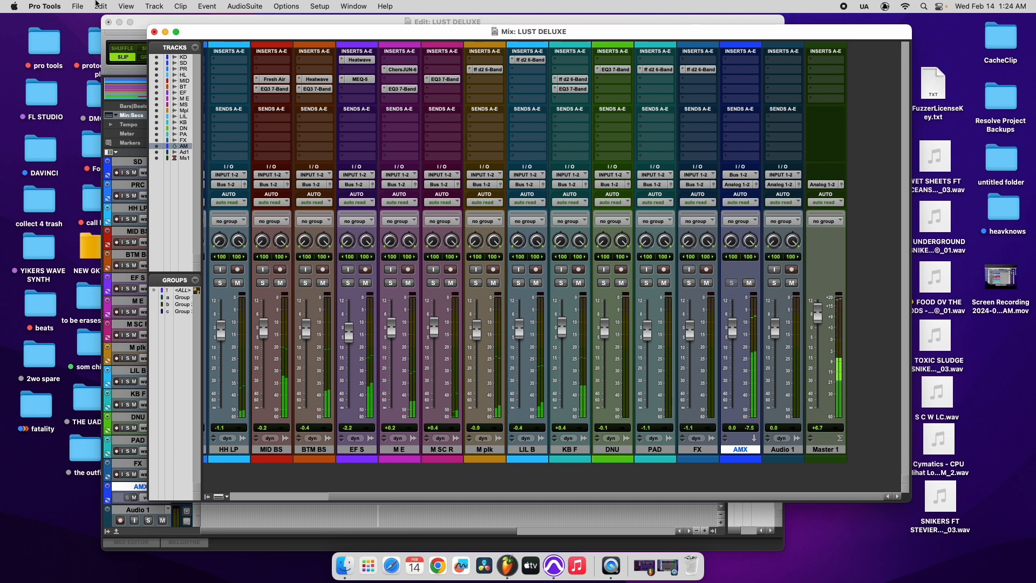
{"action": "left_click", "coordinate": [77, 6]}
{"action": "left_click", "coordinate": [118, 88]}
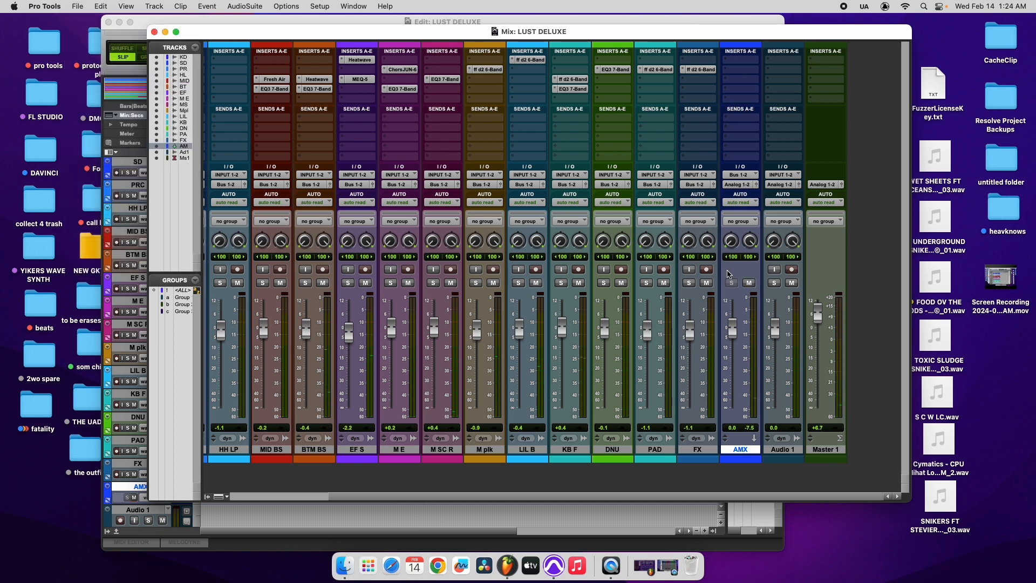
{"action": "key", "text": "space"}
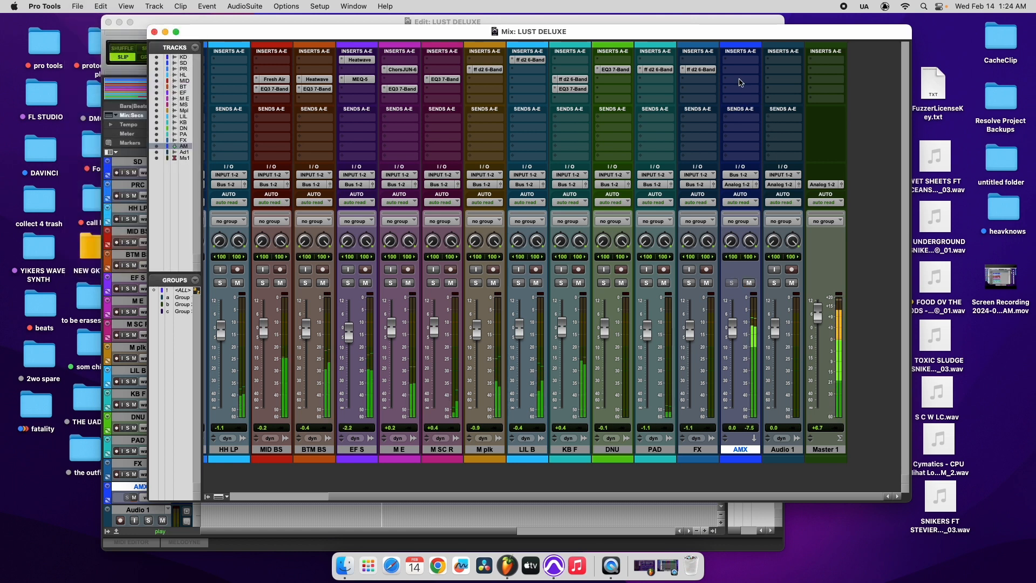
{"action": "left_click", "coordinate": [735, 61]}
{"action": "mouse_move", "coordinate": [834, 63]}
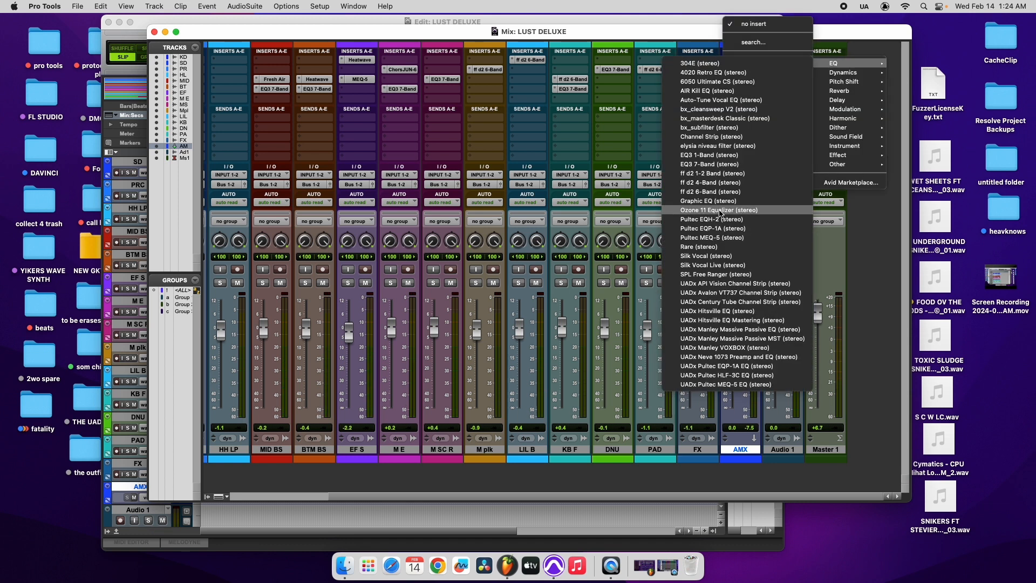
{"action": "left_click", "coordinate": [605, 36]}
{"action": "left_click", "coordinate": [80, 7]}
{"action": "left_click", "coordinate": [232, 34]}
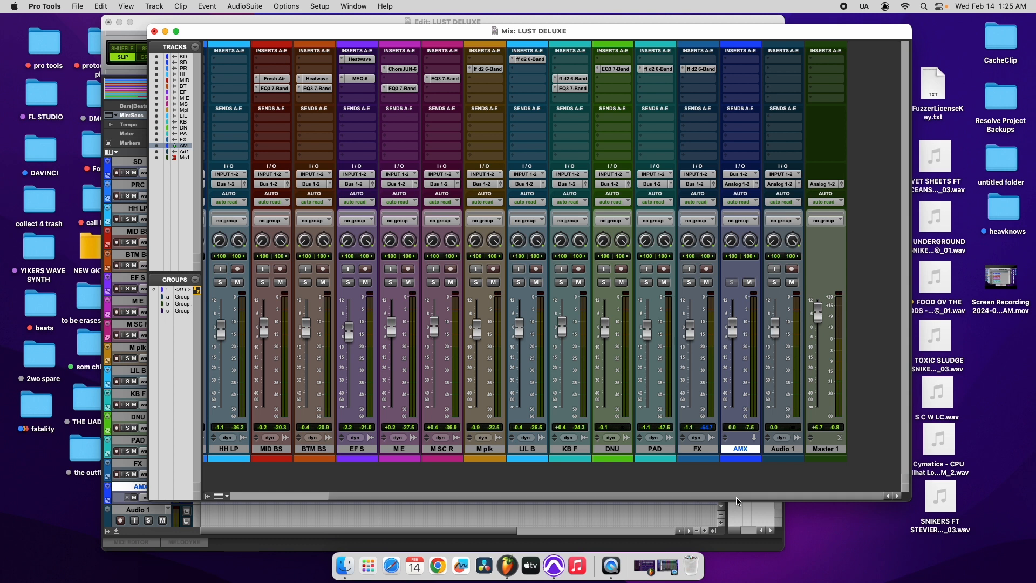
Move the mixer window slightly for a clearer view and recolor the Master 1 track blue.
{"action": "left_click_drag", "start_coordinate": [721, 34], "coordinate": [680, 28]}
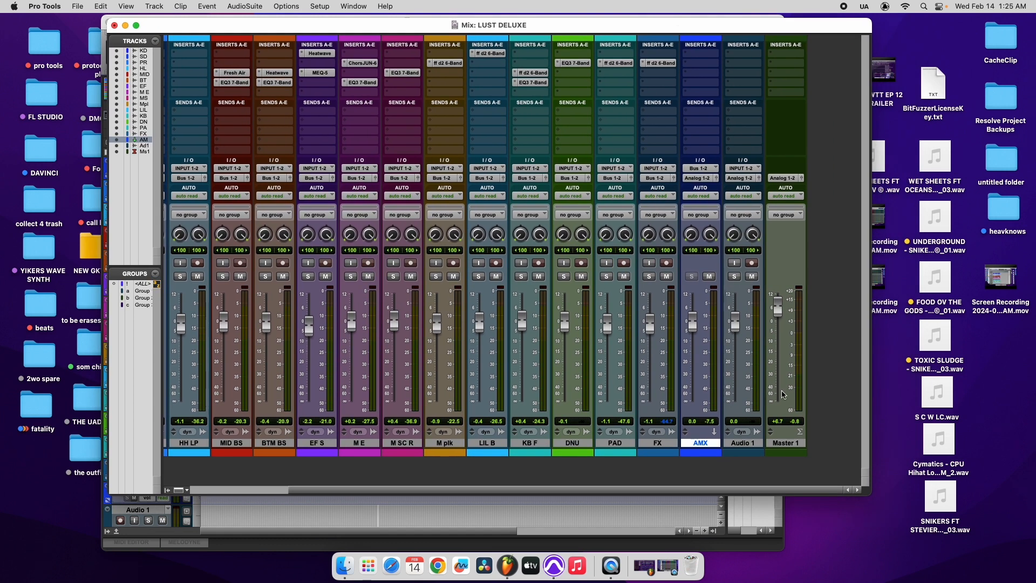
{"action": "double_click", "coordinate": [786, 454]}
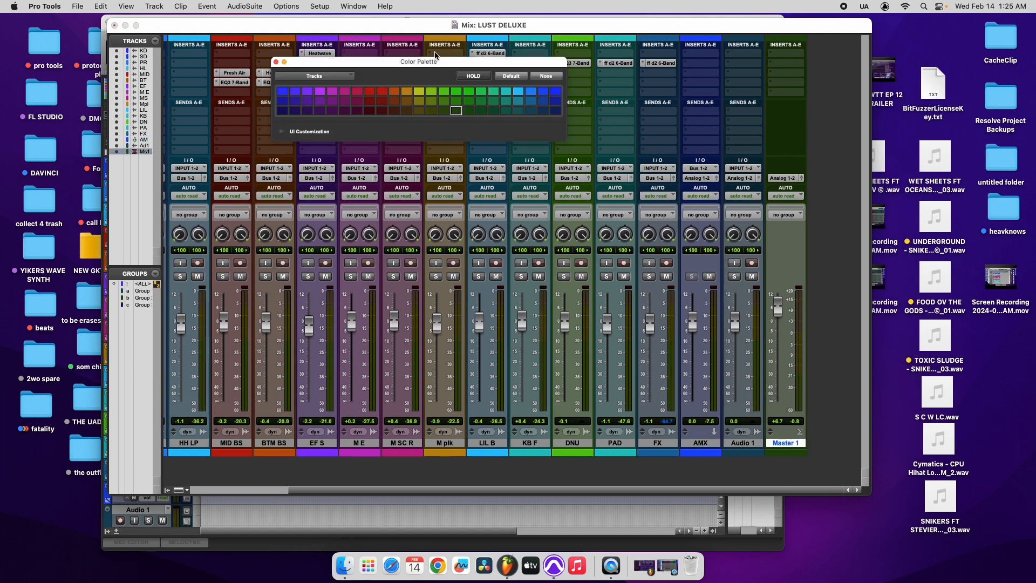
{"action": "left_click", "coordinate": [543, 92]}
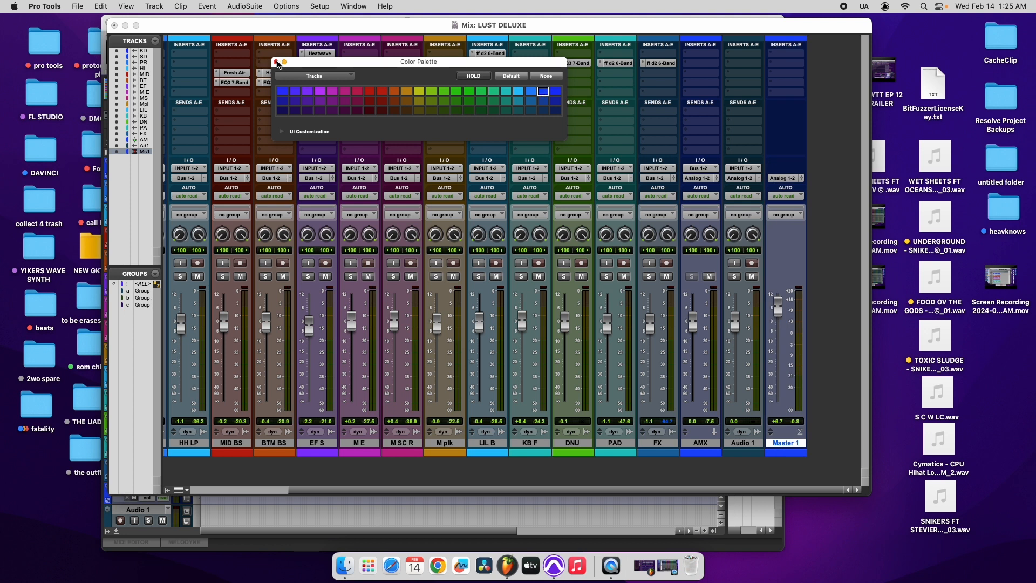
{"action": "left_click", "coordinate": [276, 62]}
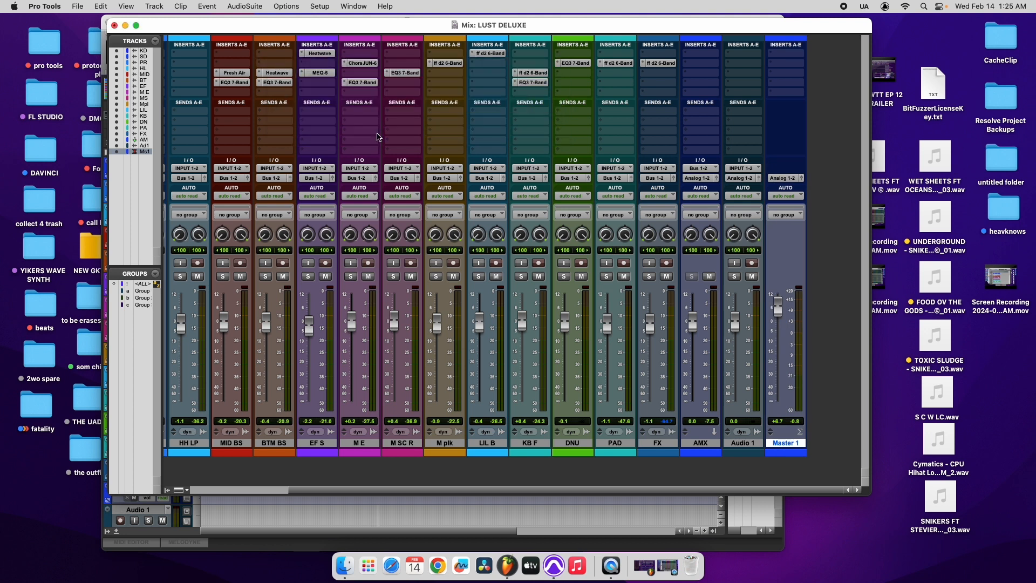
Create one new stereo Aux Input track named fxx1 after Master 1.
{"action": "right_click", "coordinate": [791, 444]}
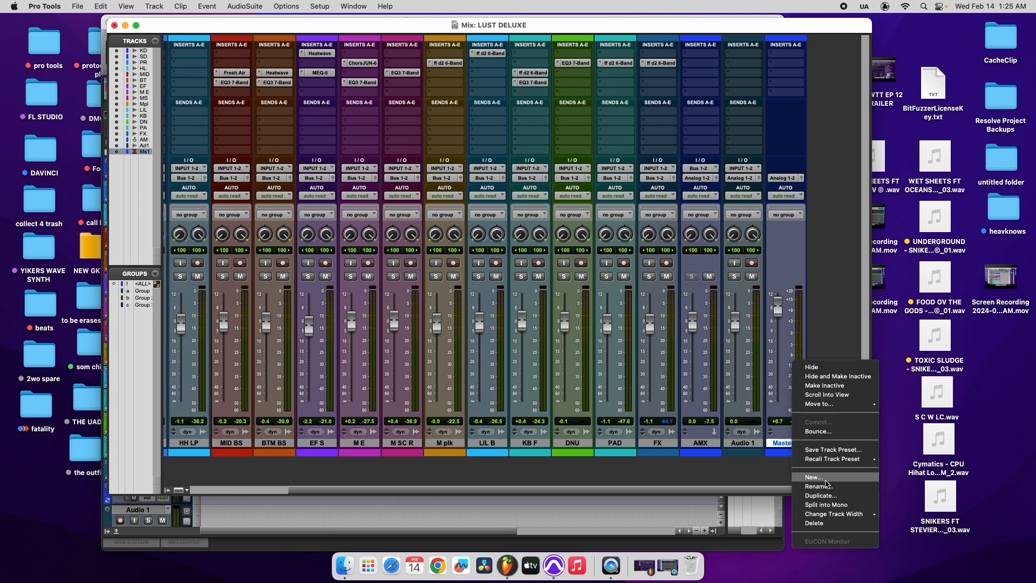
{"action": "left_click", "coordinate": [825, 479]}
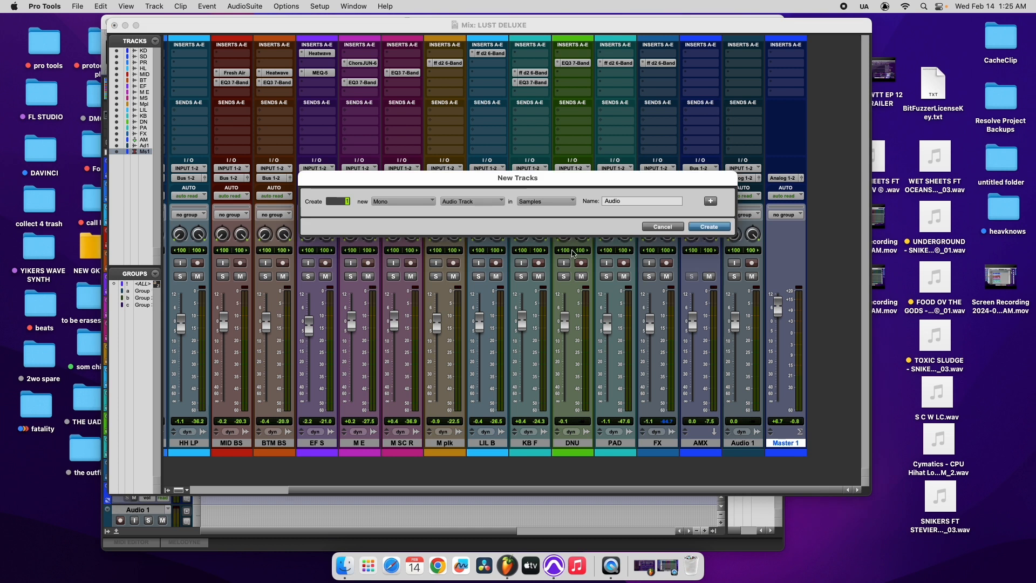
{"action": "left_click", "coordinate": [409, 202]}
{"action": "left_click", "coordinate": [396, 214]}
{"action": "left_click", "coordinate": [495, 202]}
{"action": "left_click", "coordinate": [475, 141]}
{"action": "key", "text": "Return"}
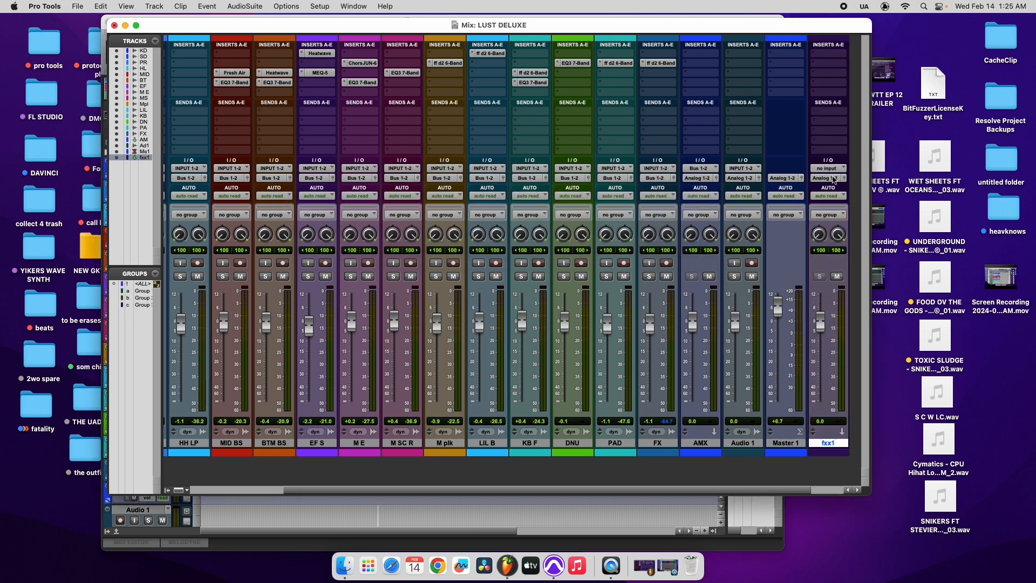
Set the input of the fxx1 track to Bus 19-20.
{"action": "left_click", "coordinate": [844, 169]}
{"action": "mouse_move", "coordinate": [853, 178]}
{"action": "left_click", "coordinate": [910, 264]}
Insert Studio Reverb on the fxx1 track, set its type to Cathedral, and save the session.
{"action": "left_click", "coordinate": [814, 56]}
{"action": "mouse_move", "coordinate": [814, 56]}
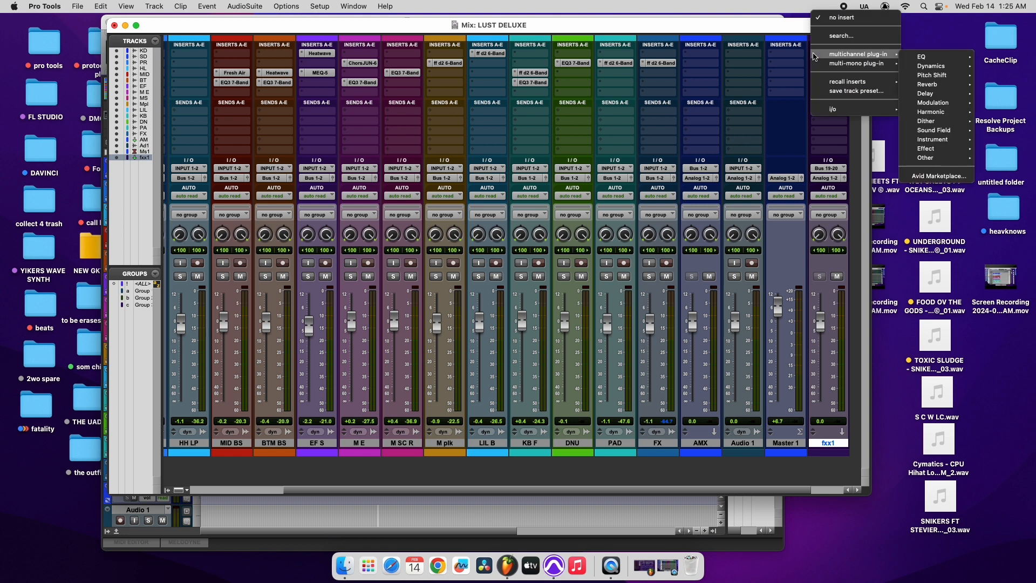
{"action": "mouse_move", "coordinate": [928, 84]}
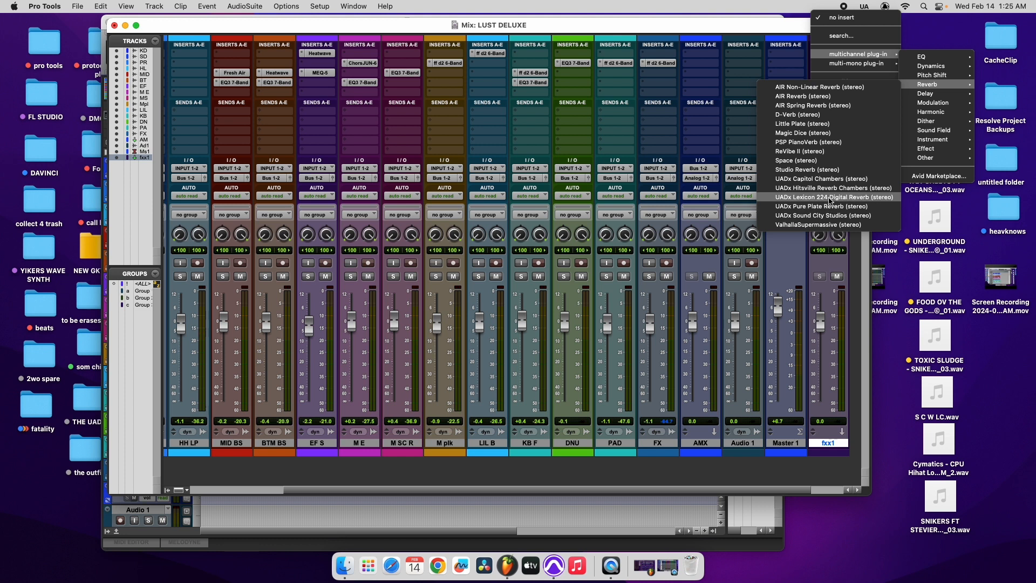
{"action": "left_click", "coordinate": [828, 169]}
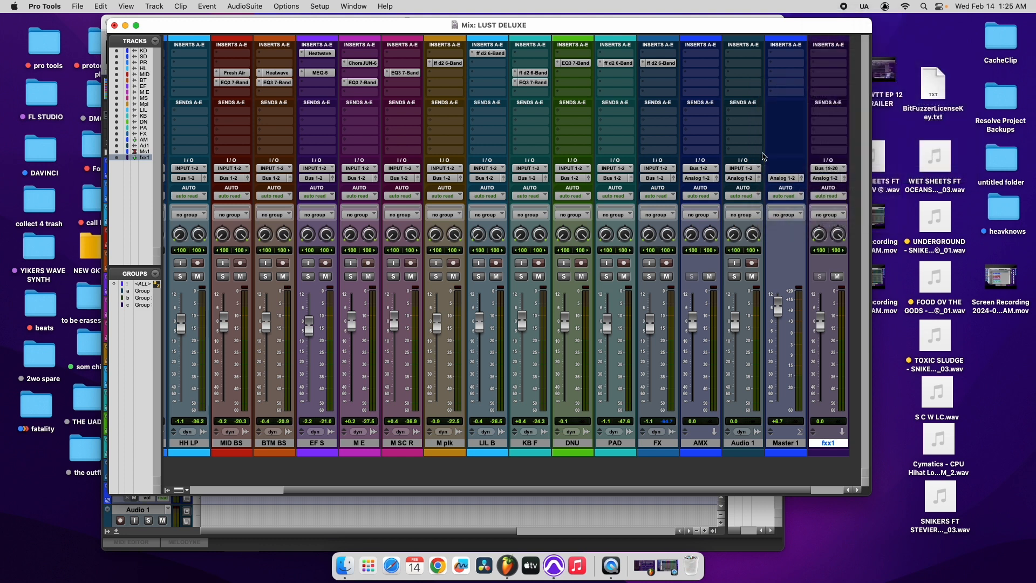
{"action": "left_click", "coordinate": [371, 88]}
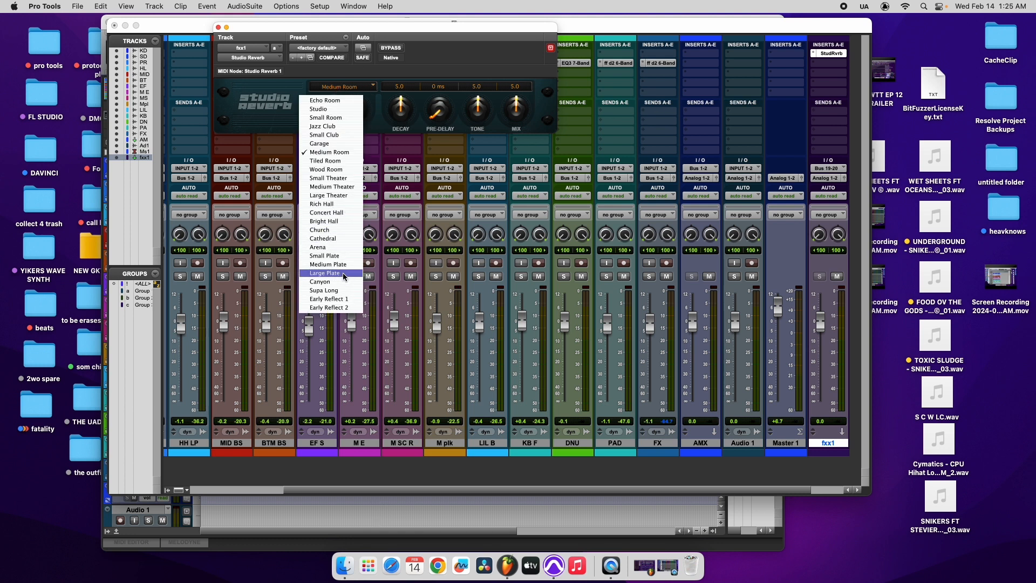
{"action": "left_click", "coordinate": [341, 239]}
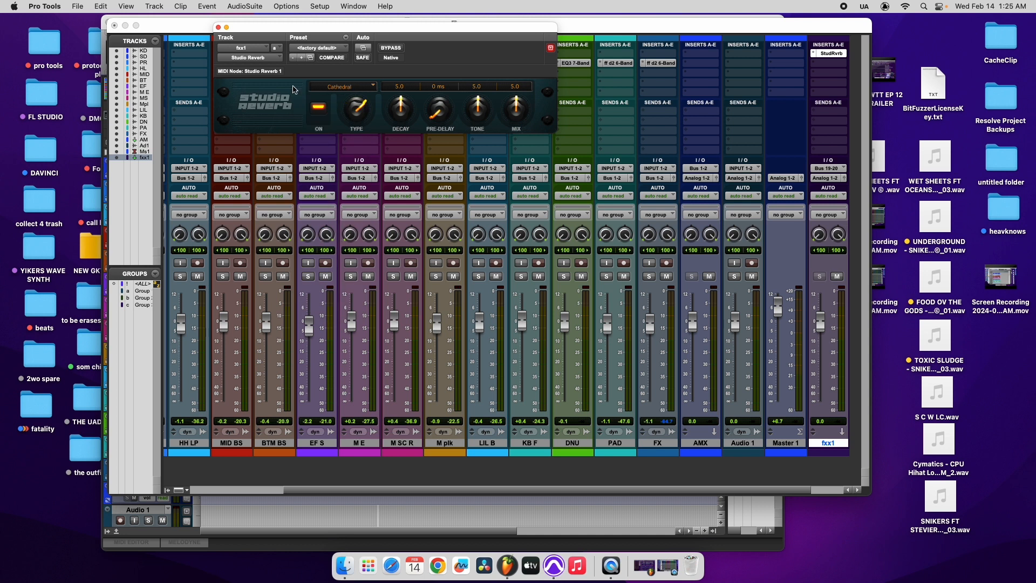
{"action": "left_click", "coordinate": [218, 27]}
{"action": "left_click", "coordinate": [78, 6]}
{"action": "left_click", "coordinate": [99, 88]}
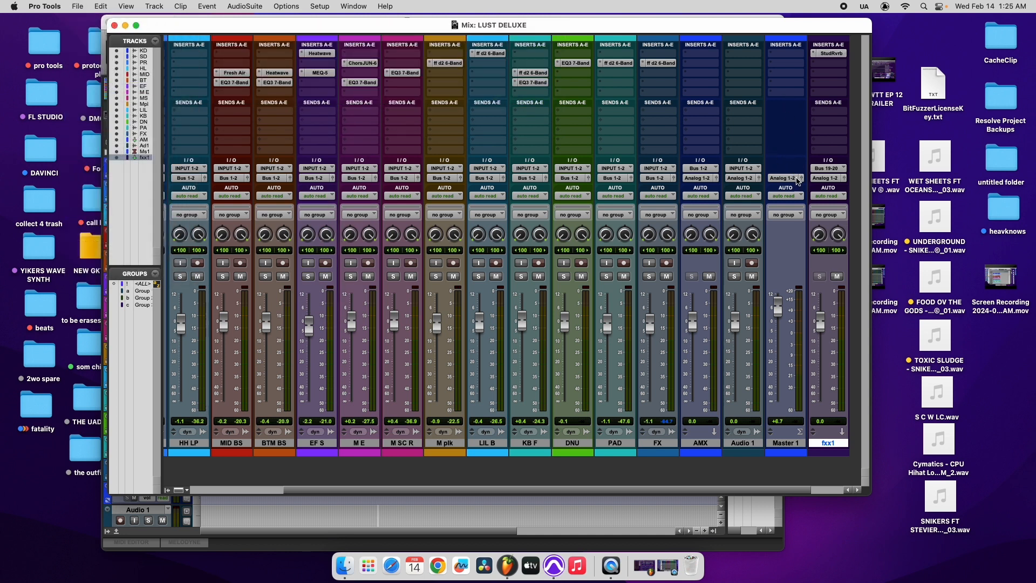
Insert an EQ3 7-Band after the reverb on fxx1 and enable a 24 dB/oct high-pass filter at 117.1 Hz.
{"action": "left_click", "coordinate": [816, 67]}
{"action": "mouse_move", "coordinate": [890, 63]}
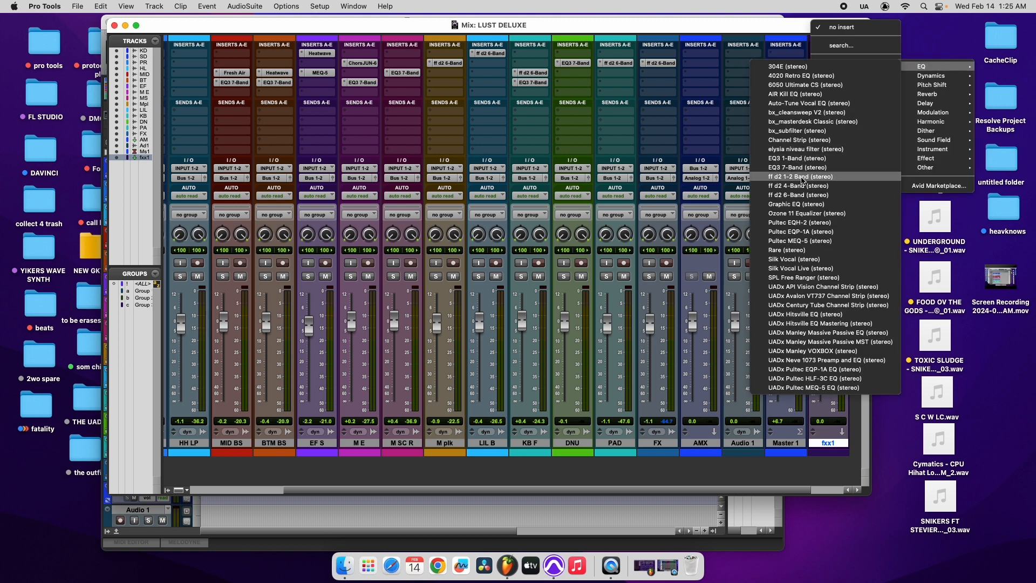
{"action": "left_click", "coordinate": [805, 175]}
{"action": "left_click", "coordinate": [281, 156]}
{"action": "left_click_drag", "start_coordinate": [265, 140], "coordinate": [209, 4]}
{"action": "left_click_drag", "start_coordinate": [233, 164], "coordinate": [213, 103]}
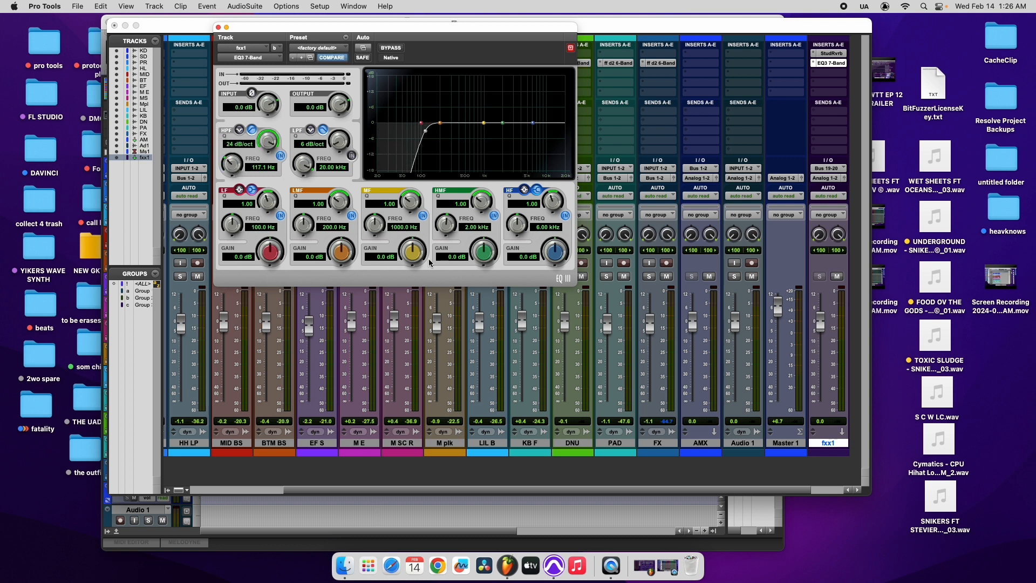
Boost the fxx1 EQ by 0.7 dB in the MF band and 1.3 dB in the HMF band, and save the session.
{"action": "left_click_drag", "start_coordinate": [408, 256], "coordinate": [409, 254]}
{"action": "left_click_drag", "start_coordinate": [483, 260], "coordinate": [266, 74]}
{"action": "left_click", "coordinate": [218, 27]}
{"action": "left_click", "coordinate": [78, 6]}
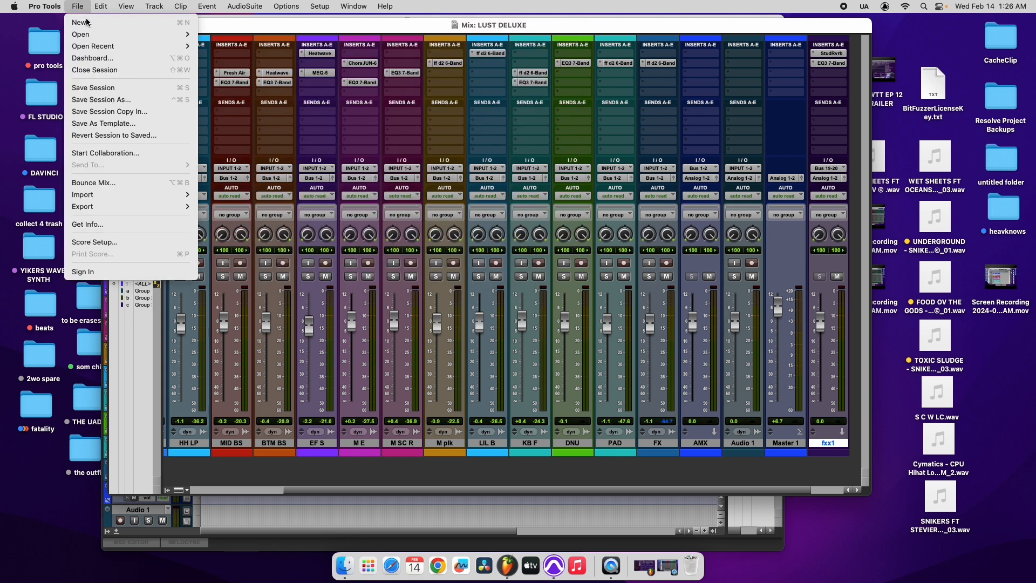
{"action": "left_click", "coordinate": [162, 90]}
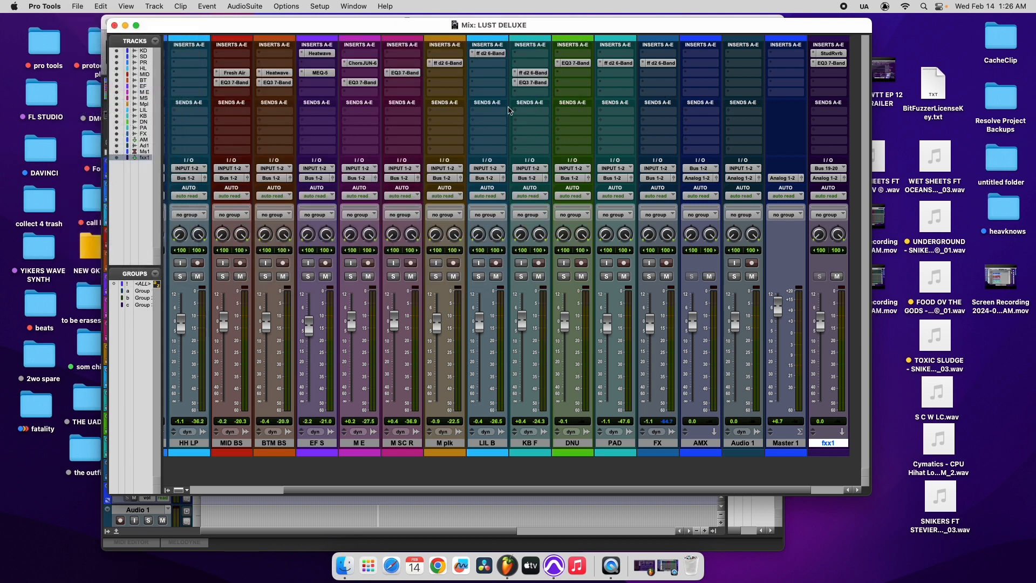
Play the mix and add a send from M plk to Bus 19-20 at -13.7 dB.
{"action": "key", "text": "space"}
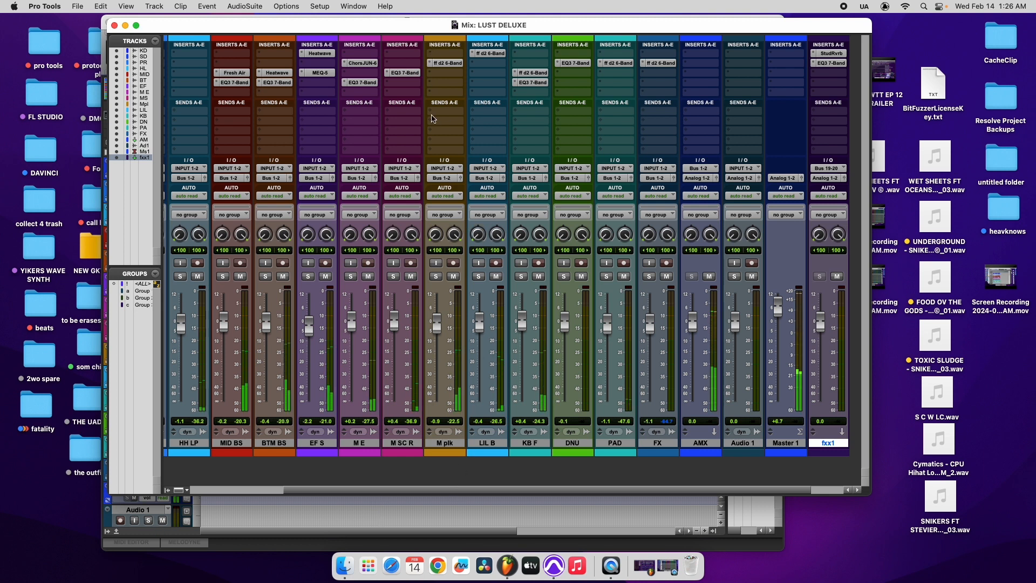
{"action": "left_click", "coordinate": [445, 111]}
{"action": "mouse_move", "coordinate": [448, 121]}
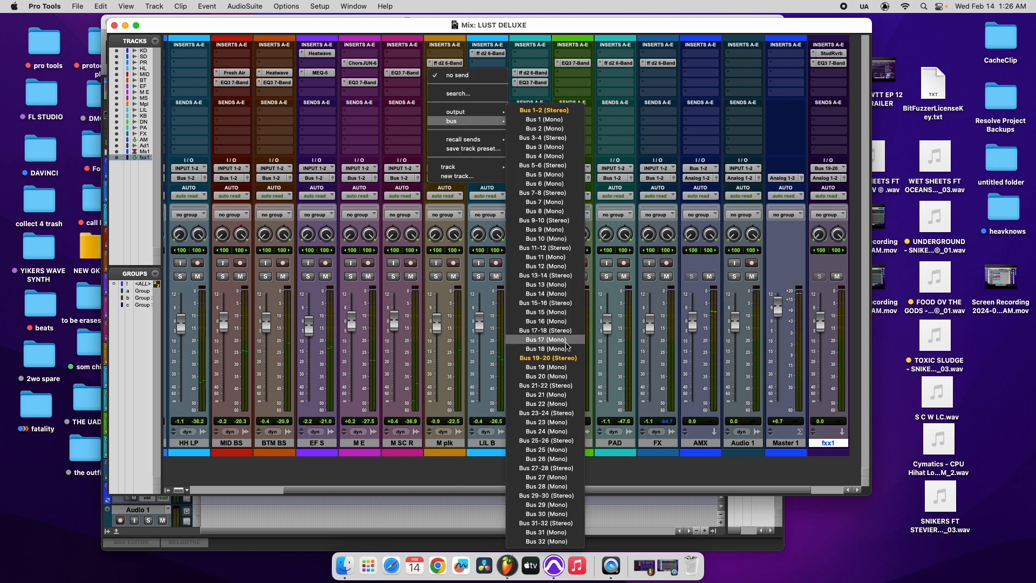
{"action": "left_click", "coordinate": [577, 326]}
{"action": "left_click_drag", "start_coordinate": [247, 274], "coordinate": [238, 219]}
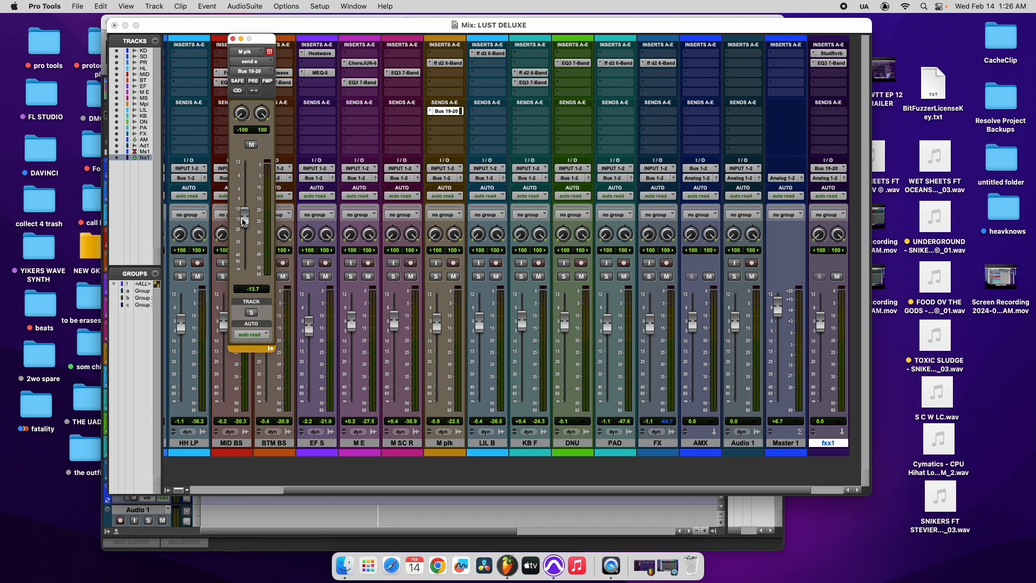
Solo M plk, compare it with fxx1 muted and unmuted, and set the fxx1 fader to +4.5 dB.
{"action": "left_click", "coordinate": [827, 443]}
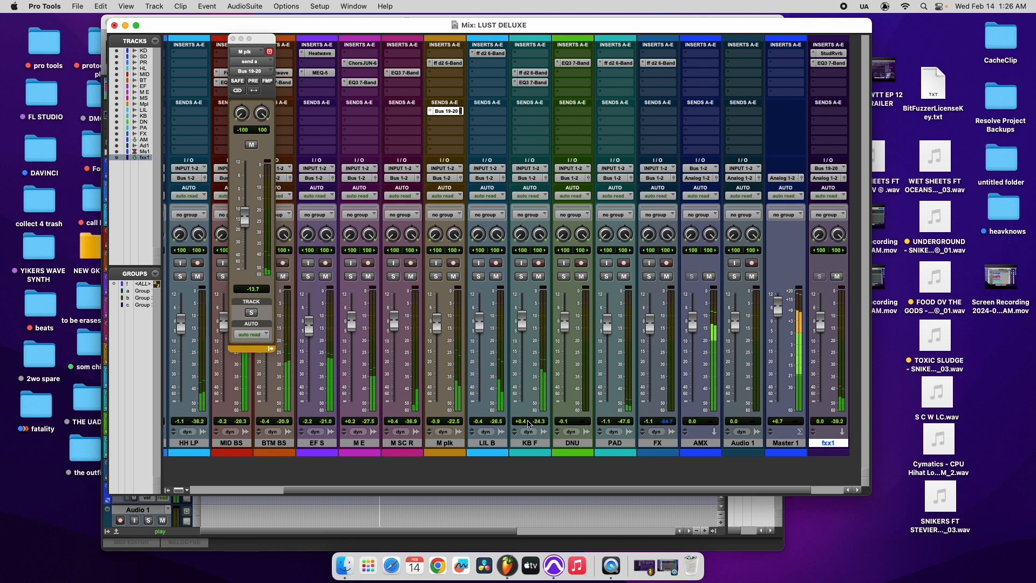
{"action": "left_click", "coordinate": [618, 490]}
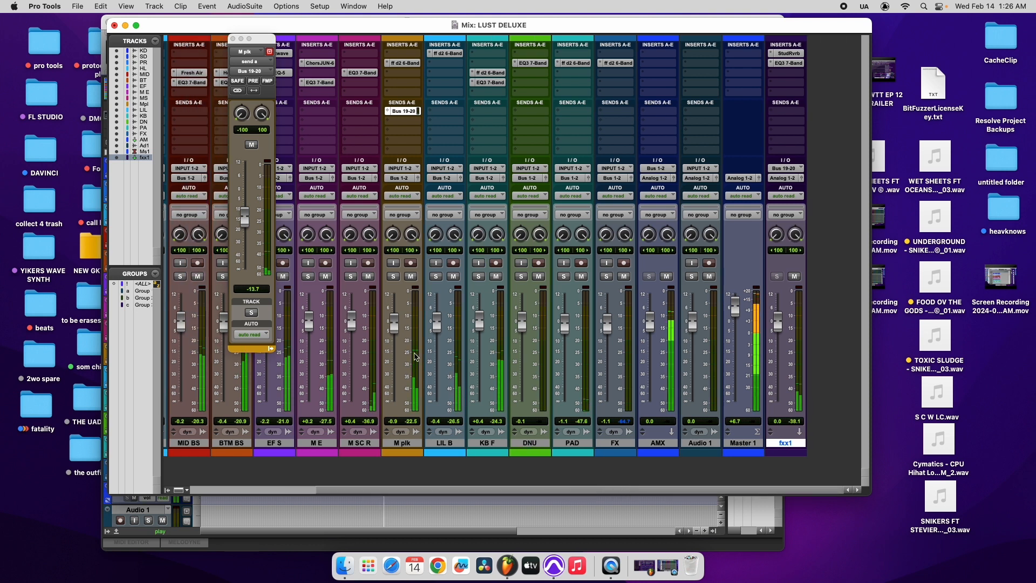
{"action": "left_click", "coordinate": [394, 280]}
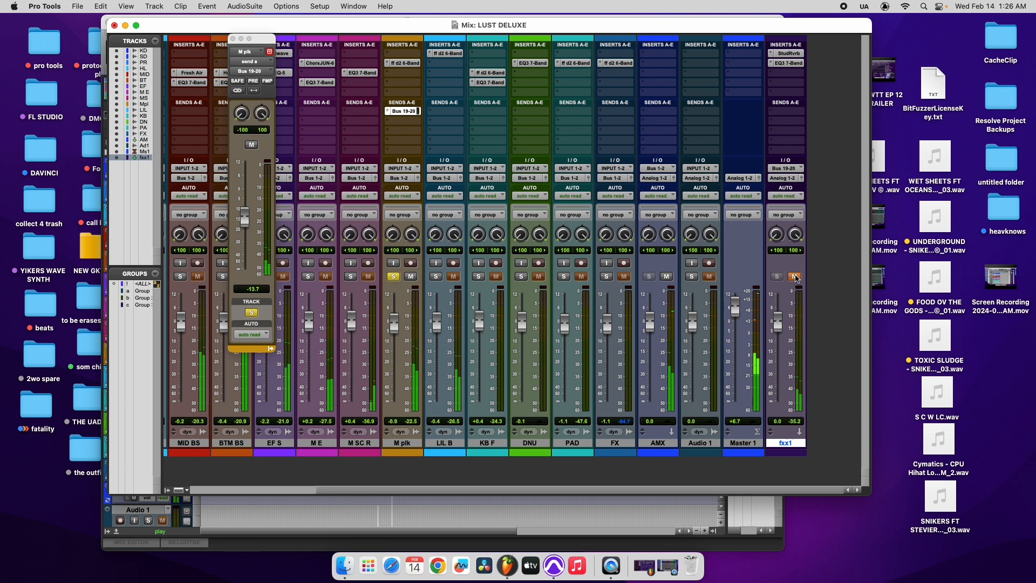
{"action": "left_click_drag", "start_coordinate": [778, 323], "coordinate": [780, 303]}
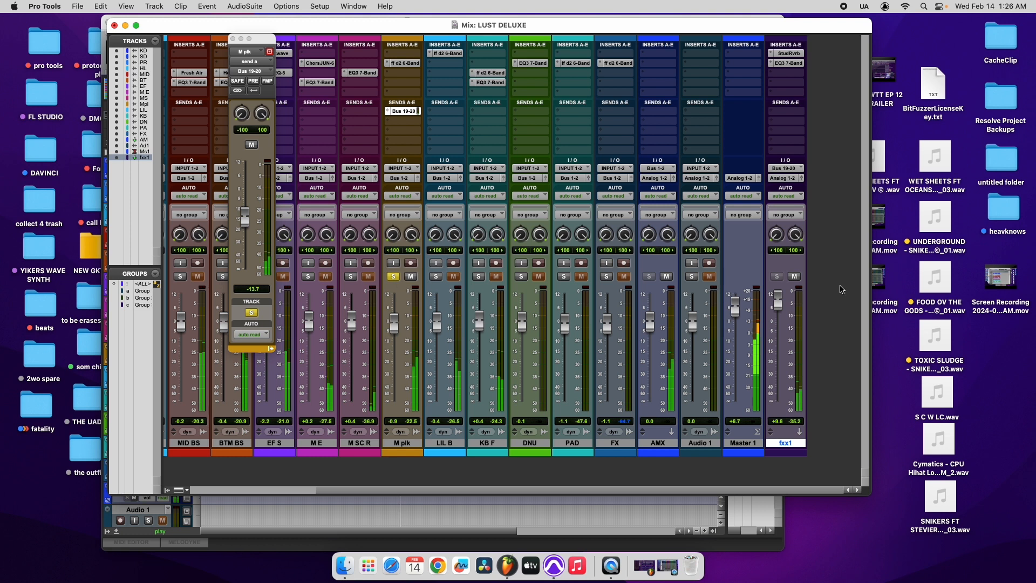
{"action": "left_click", "coordinate": [796, 277]}
{"action": "left_click", "coordinate": [796, 276]}
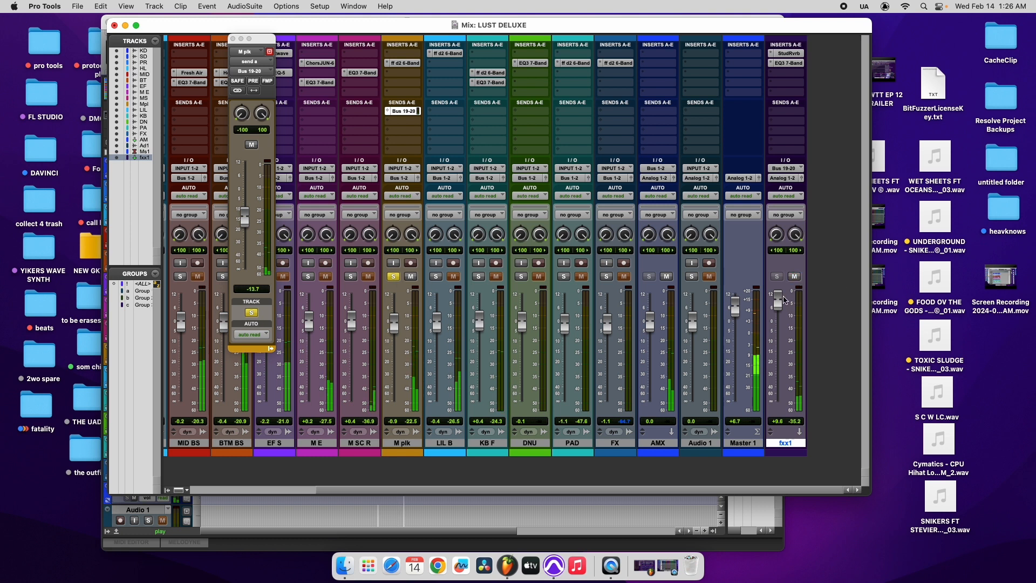
{"action": "left_click_drag", "start_coordinate": [778, 300], "coordinate": [779, 319]}
Retune the fxx1 EQ: high-pass at 64.3 Hz, LMF 1.2 dB at 244.6 Hz, and MF 1.3 dB at 739.7 Hz.
{"action": "left_click", "coordinate": [787, 63]}
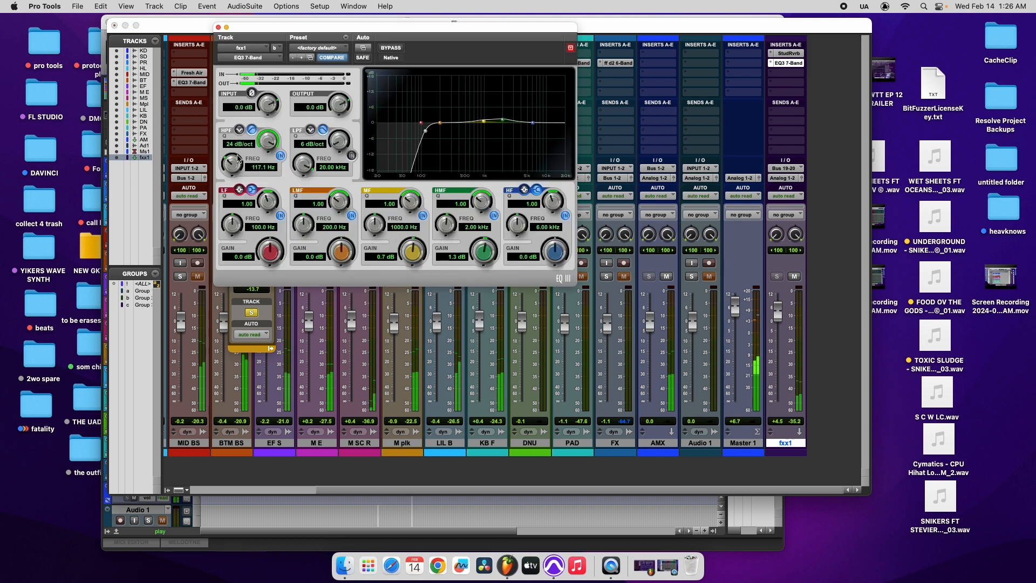
{"action": "left_click_drag", "start_coordinate": [234, 163], "coordinate": [234, 170]}
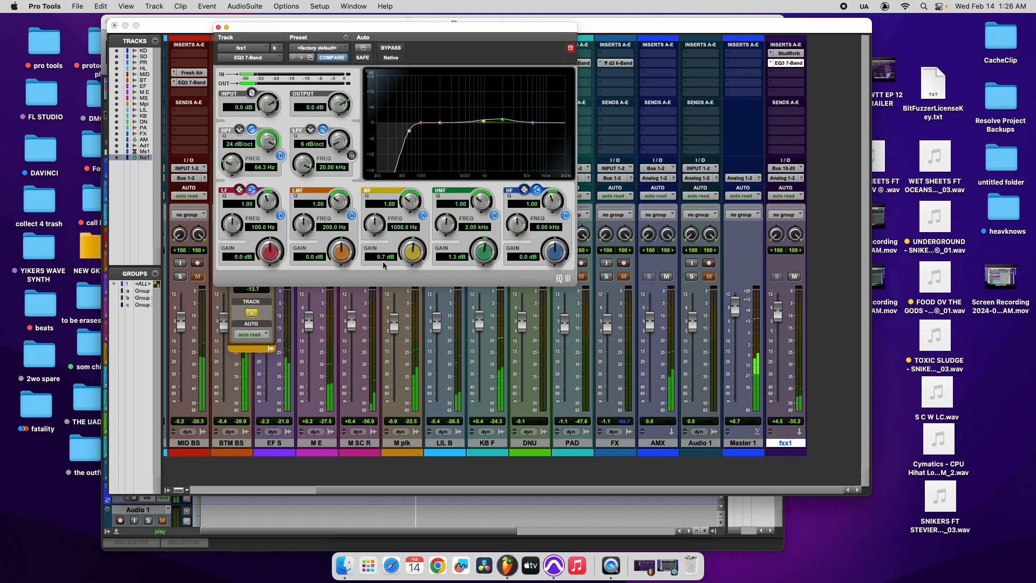
{"action": "left_click_drag", "start_coordinate": [342, 258], "coordinate": [305, 218]}
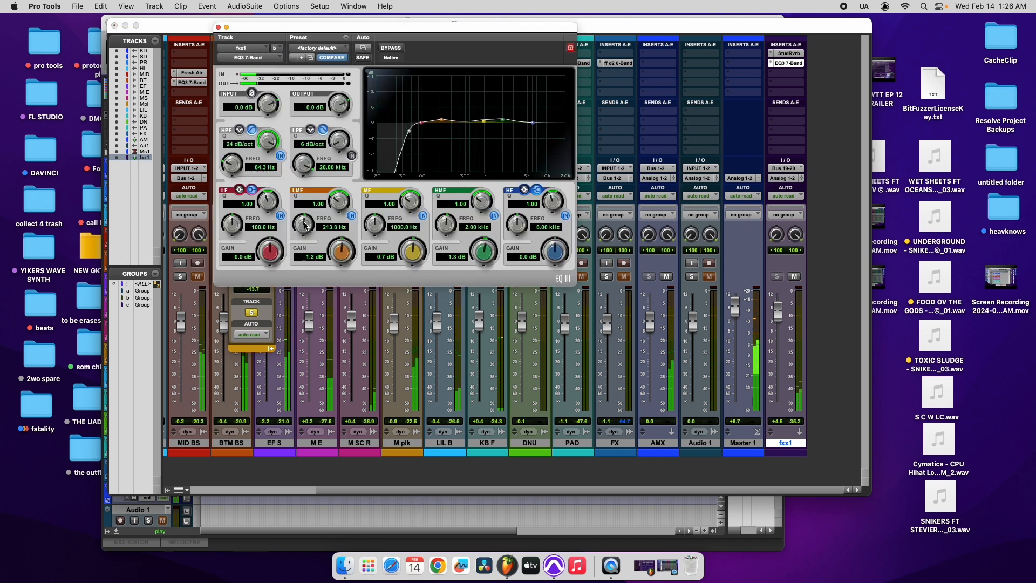
{"action": "left_click_drag", "start_coordinate": [408, 252], "coordinate": [373, 231]}
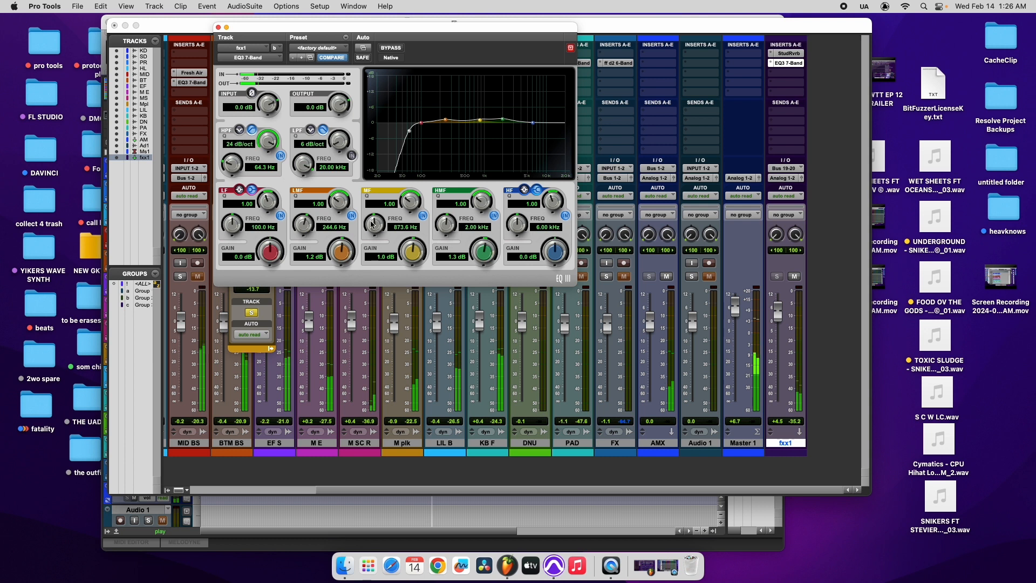
{"action": "left_click_drag", "start_coordinate": [378, 232], "coordinate": [413, 255]}
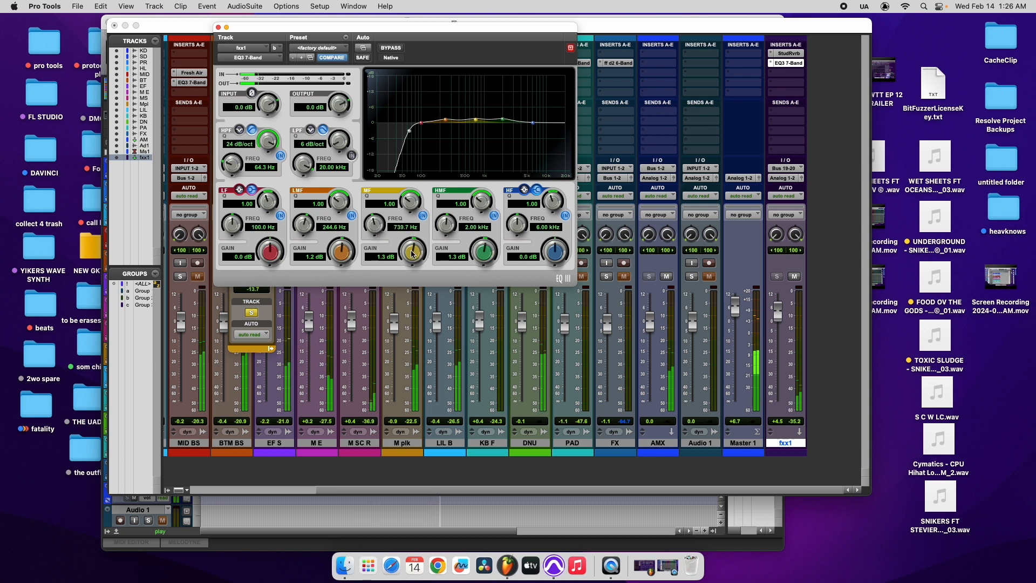
Close the fxx1 EQ and M plk send windows, then unsolo M plk and save the session.
{"action": "left_click", "coordinate": [218, 28]}
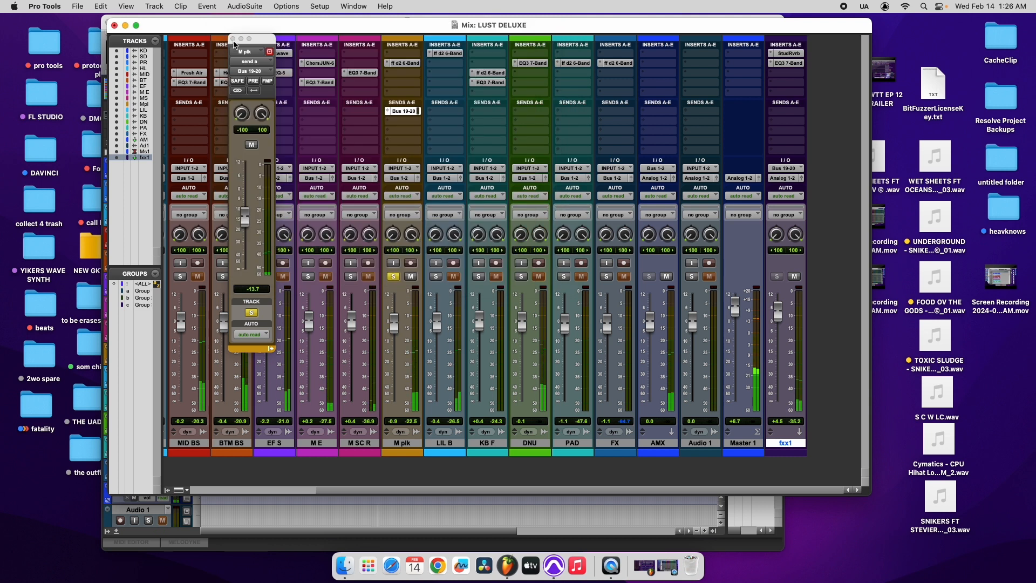
{"action": "left_click", "coordinate": [233, 40]}
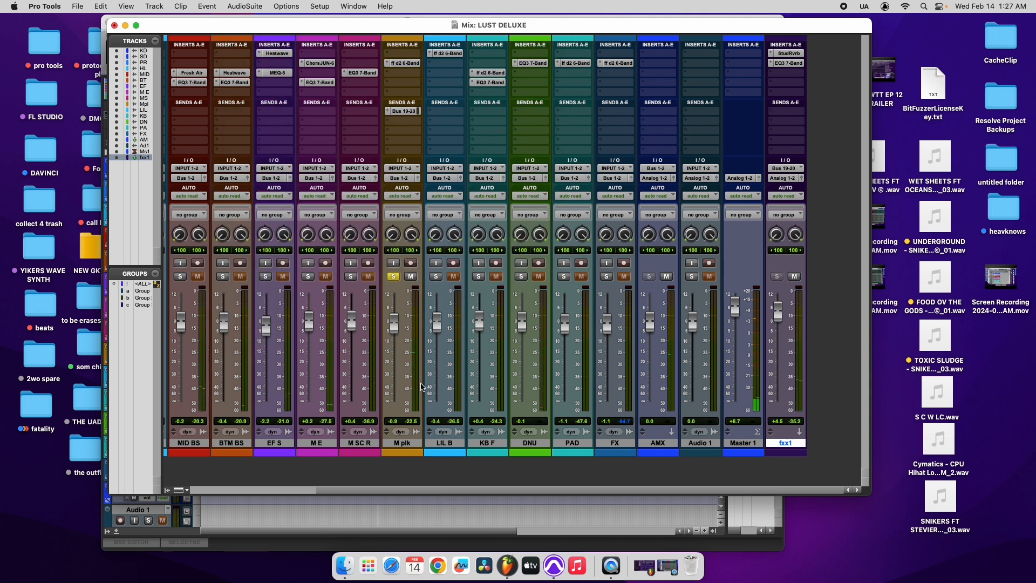
{"action": "left_click", "coordinate": [394, 277]}
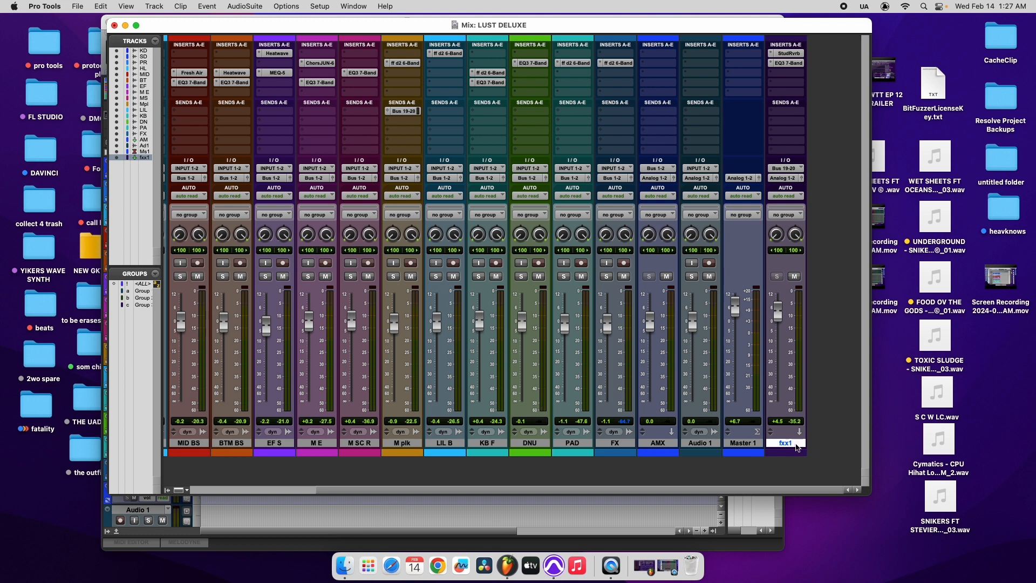
{"action": "left_click", "coordinate": [78, 6]}
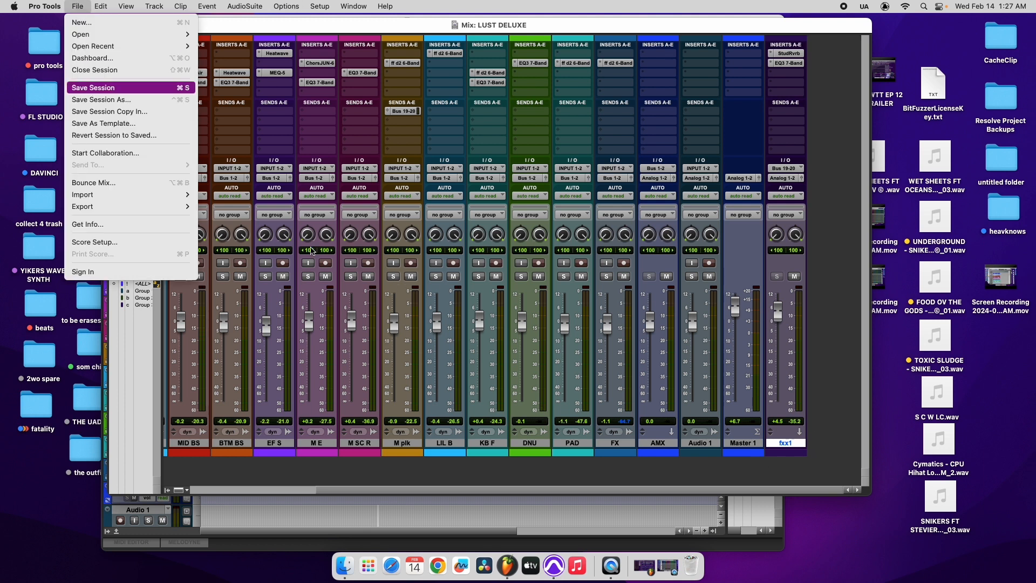
Create one new stereo aux input track named fxxx2 after fxx1.
{"action": "right_click", "coordinate": [788, 443]}
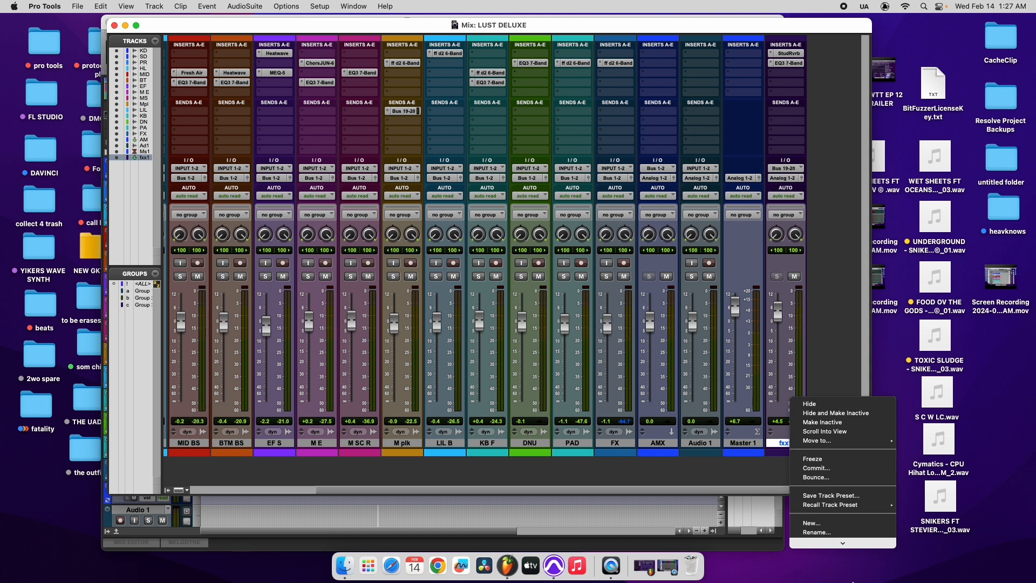
{"action": "left_click", "coordinate": [822, 488]}
{"action": "left_click", "coordinate": [412, 200]}
{"action": "left_click", "coordinate": [400, 205]}
{"action": "left_click", "coordinate": [469, 203]}
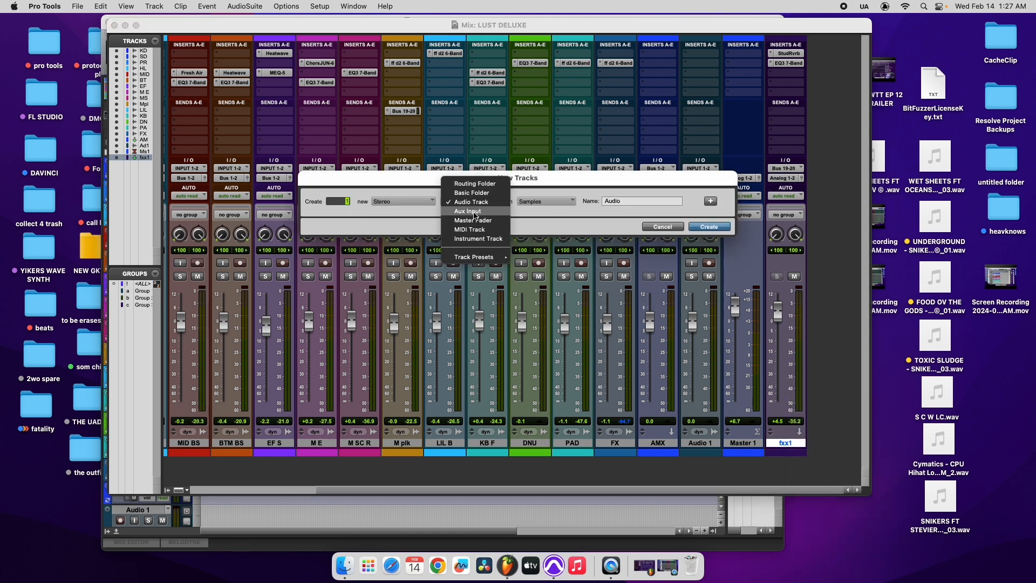
{"action": "left_click", "coordinate": [469, 214]}
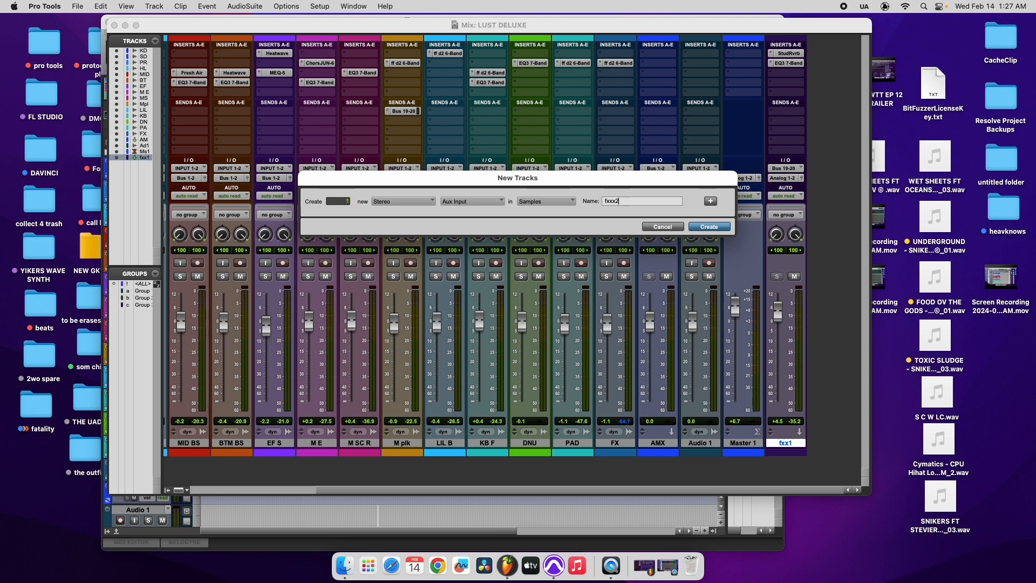
{"action": "type", "text": "fxxx2"}
{"action": "key", "text": "Return"}
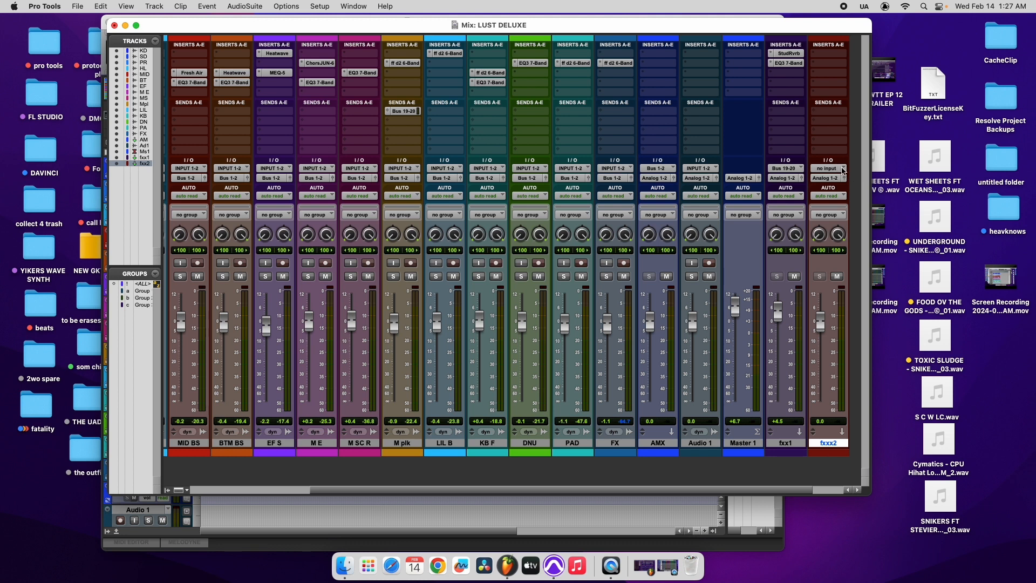
Set the fxxx2 input to Bus 17-18 and copy the EQ3 7-Band from fxx1 onto fxxx2.
{"action": "left_click", "coordinate": [844, 169]}
{"action": "mouse_move", "coordinate": [845, 178]}
{"action": "left_click", "coordinate": [908, 254]}
{"action": "left_click_drag", "start_coordinate": [792, 65], "coordinate": [833, 64]}
Retune the fxxx2 EQ with high-pass at 117.1 Hz, LMF 0.1 dB, MF at 989.7 Hz and HMF at 2.34 kHz, and save the session.
{"action": "left_click", "coordinate": [833, 64]}
{"action": "left_click_drag", "start_coordinate": [230, 163], "coordinate": [216, 138]}
{"action": "scroll", "coordinate": [341, 256], "scroll_direction": "down", "scroll_amount": 5}
{"action": "scroll", "coordinate": [373, 221], "scroll_direction": "up", "scroll_amount": 3}
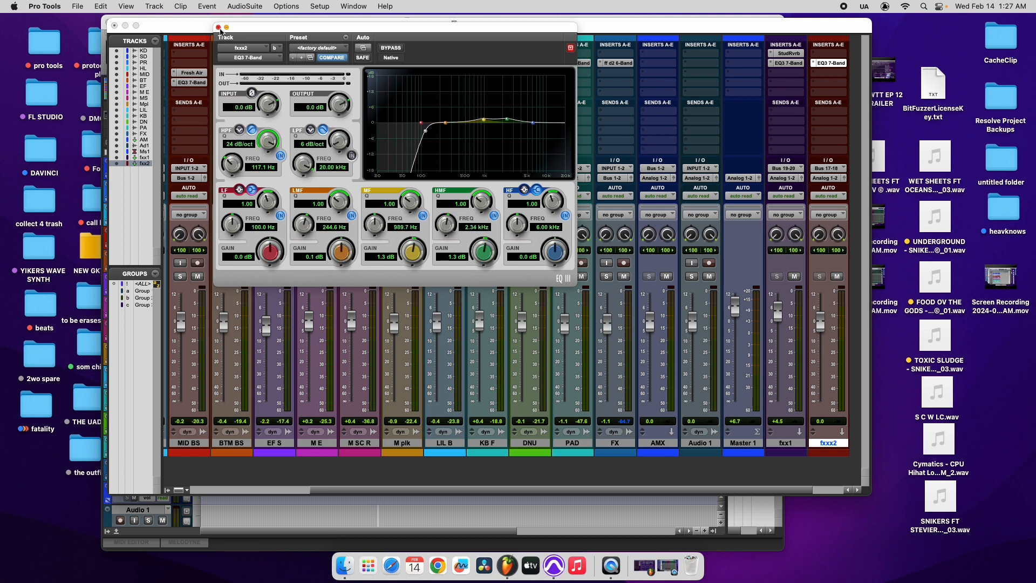
{"action": "left_click", "coordinate": [218, 26]}
{"action": "left_click", "coordinate": [82, 6]}
{"action": "left_click", "coordinate": [115, 89]}
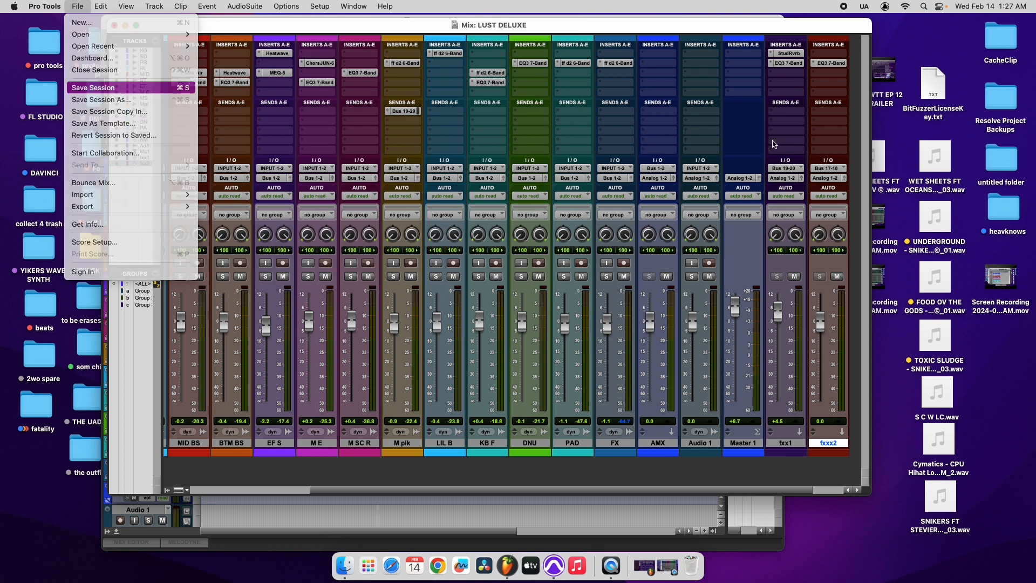
Insert the stereo UADx Pure Plate Reverb on fxxx2 ahead of its EQ.
{"action": "left_click", "coordinate": [814, 54]}
{"action": "mouse_move", "coordinate": [861, 54]}
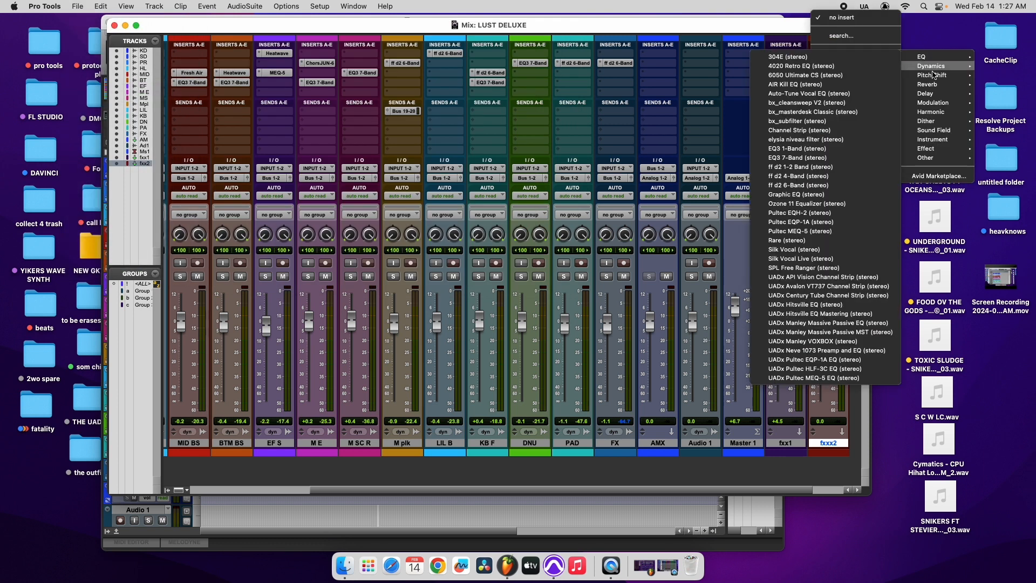
{"action": "mouse_move", "coordinate": [932, 84]}
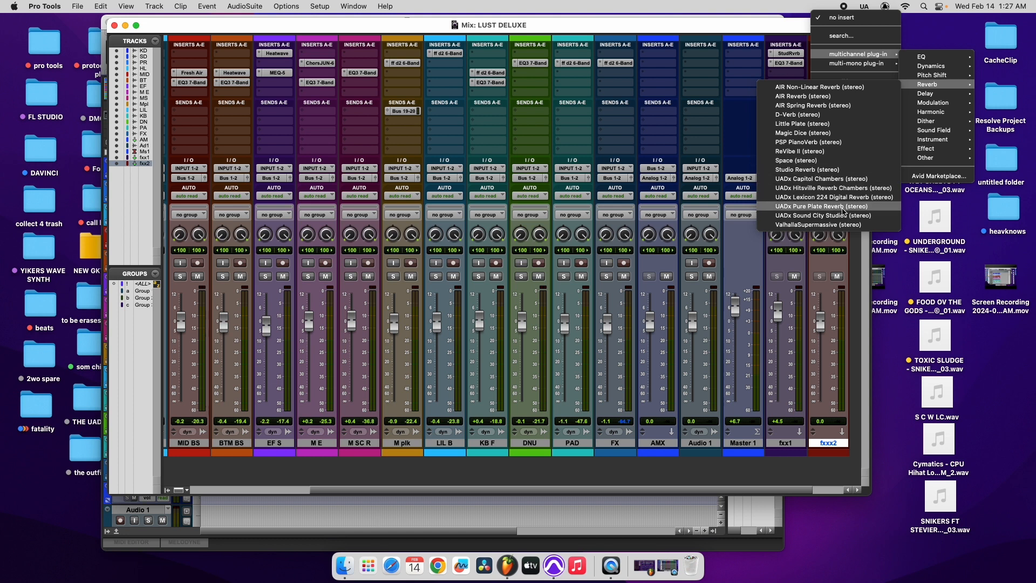
{"action": "left_click", "coordinate": [843, 207]}
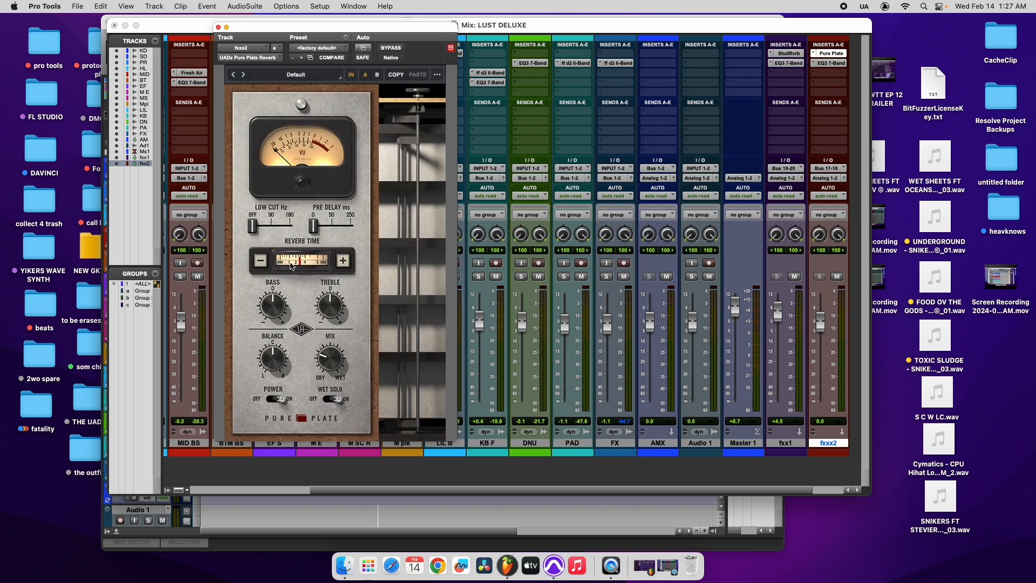
Set the Pure Plate low cut to about 90 Hz, raise its pre-delay, treble and mix, and save the session.
{"action": "left_click_drag", "start_coordinate": [260, 232], "coordinate": [302, 259]}
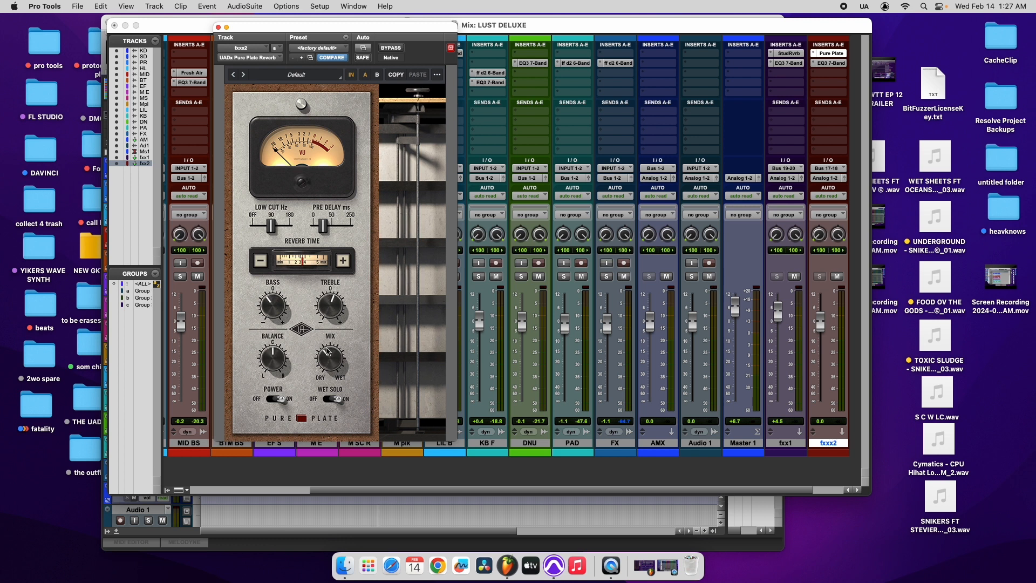
{"action": "left_click", "coordinate": [218, 27]}
{"action": "left_click", "coordinate": [80, 6]}
Play the mix briefly and add a send from KB F to Bus 17-18.
{"action": "left_click", "coordinate": [501, 490]}
{"action": "key", "text": "space"}
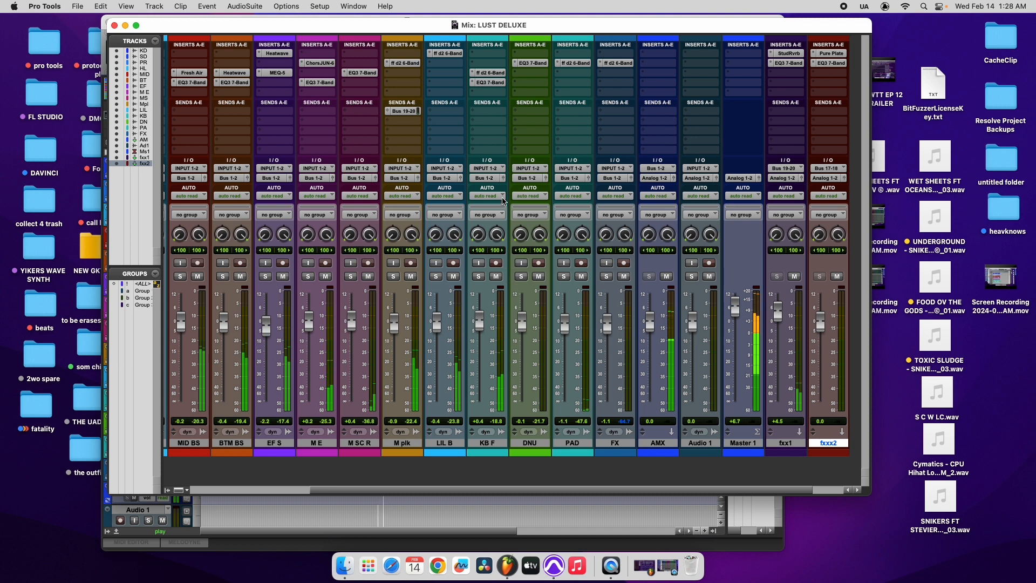
{"action": "key", "text": "space"}
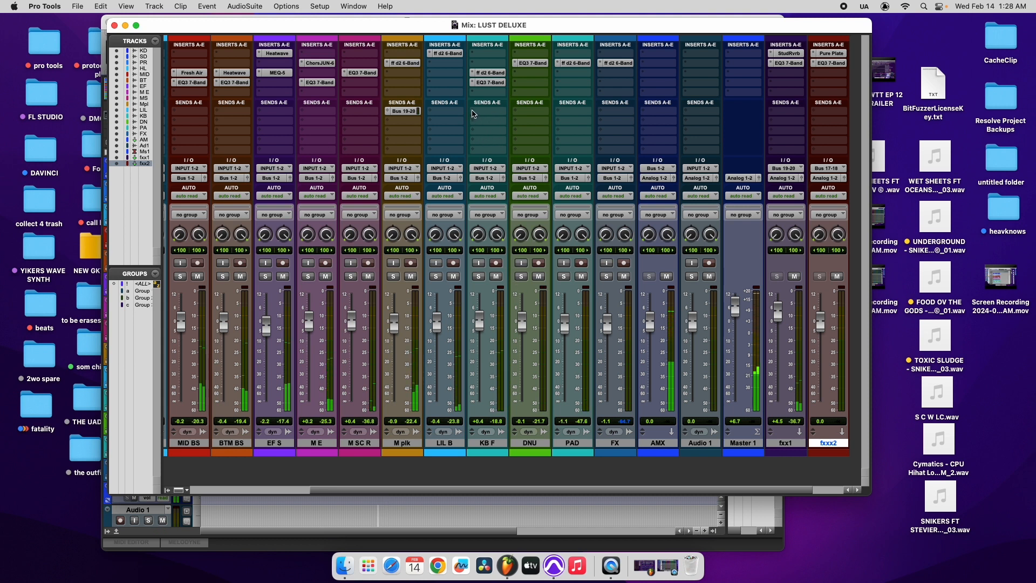
{"action": "left_click", "coordinate": [473, 113]}
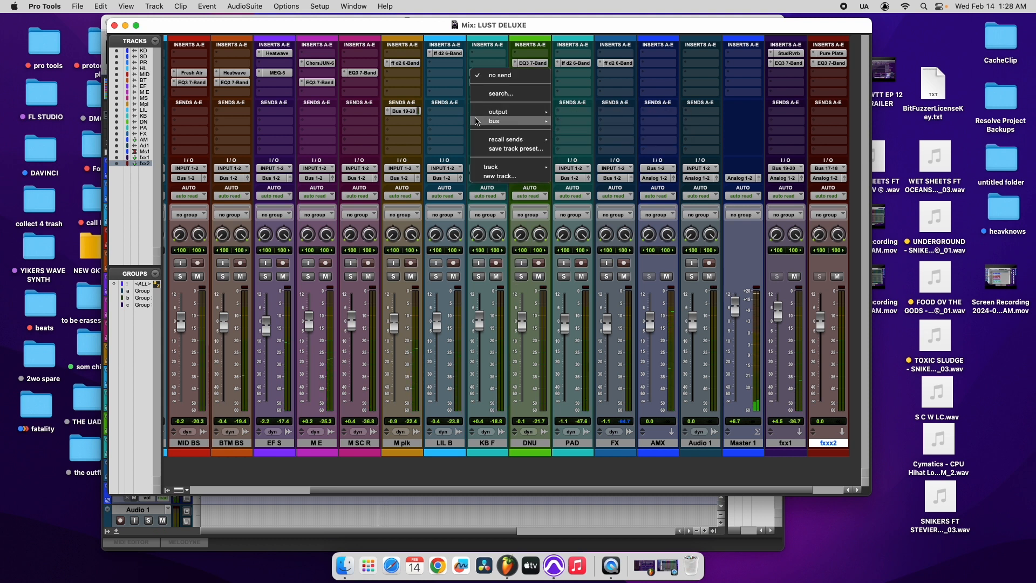
{"action": "mouse_move", "coordinate": [496, 122]}
{"action": "left_click", "coordinate": [614, 334]}
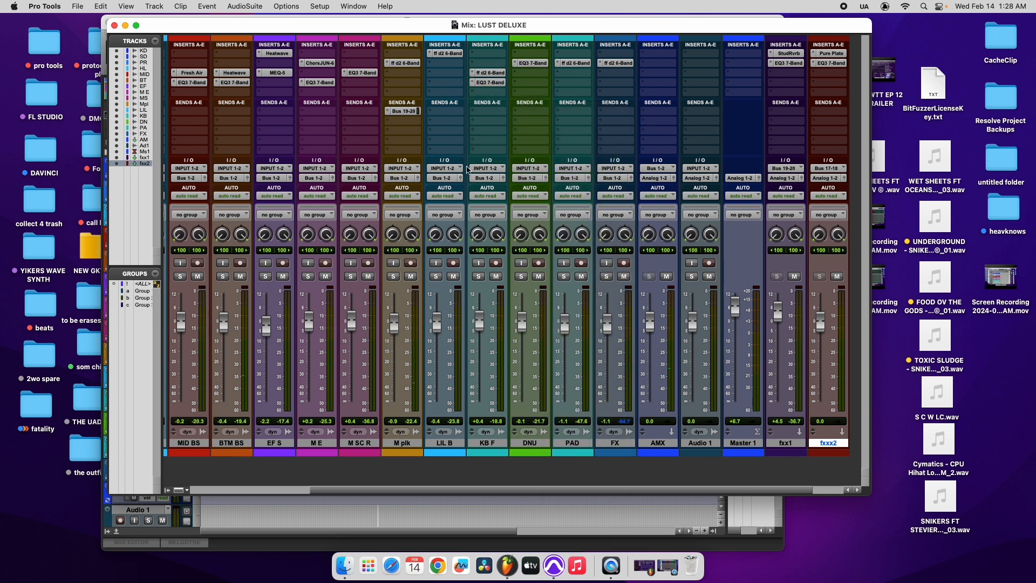
During playback, set the KB F send level to -16.1 dB and the fxxx2 fader to +3.8 dB.
{"action": "key", "text": "space"}
{"action": "left_click_drag", "start_coordinate": [244, 270], "coordinate": [245, 227]}
{"action": "left_click_drag", "start_coordinate": [817, 323], "coordinate": [819, 312]}
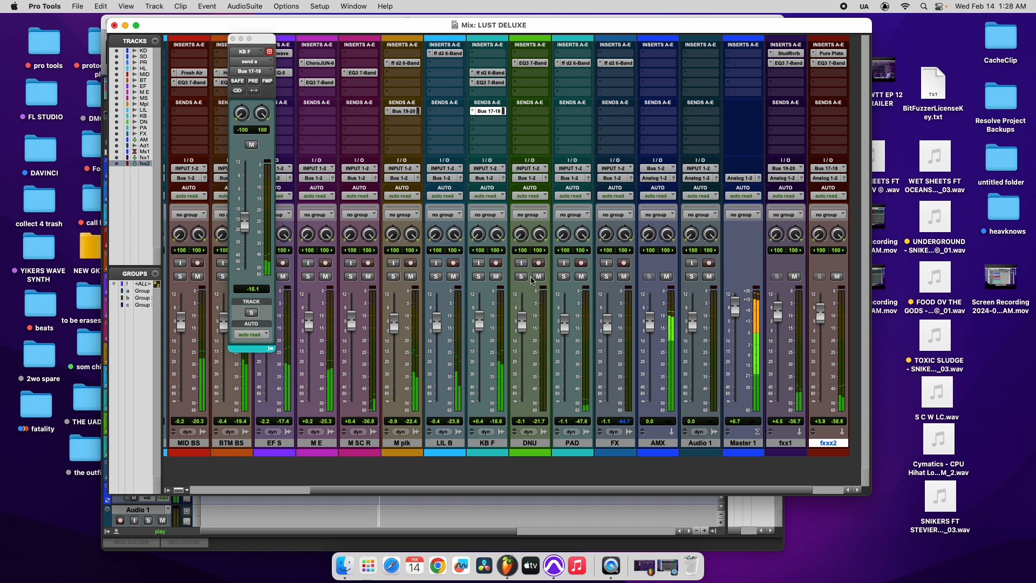
Solo KB F and retune the fxxx2 EQ: high-pass at 229.8 Hz, MF 2.8 dB, HMF 3.6 dB and HF 2.1 dB.
{"action": "left_click", "coordinate": [479, 276]}
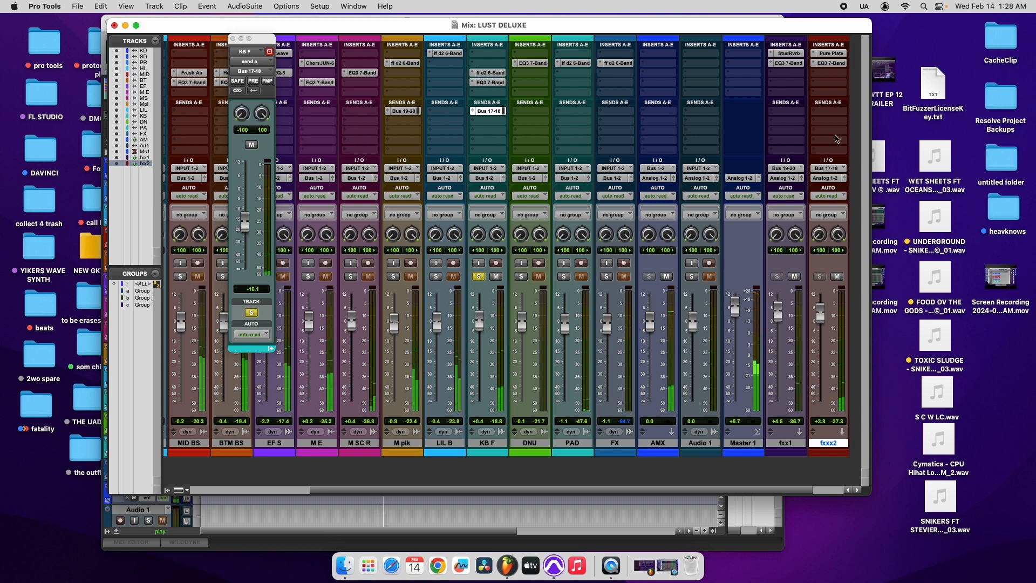
{"action": "left_click", "coordinate": [831, 63]}
{"action": "left_click_drag", "start_coordinate": [233, 164], "coordinate": [229, 156]}
{"action": "left_click_drag", "start_coordinate": [484, 257], "coordinate": [485, 251]}
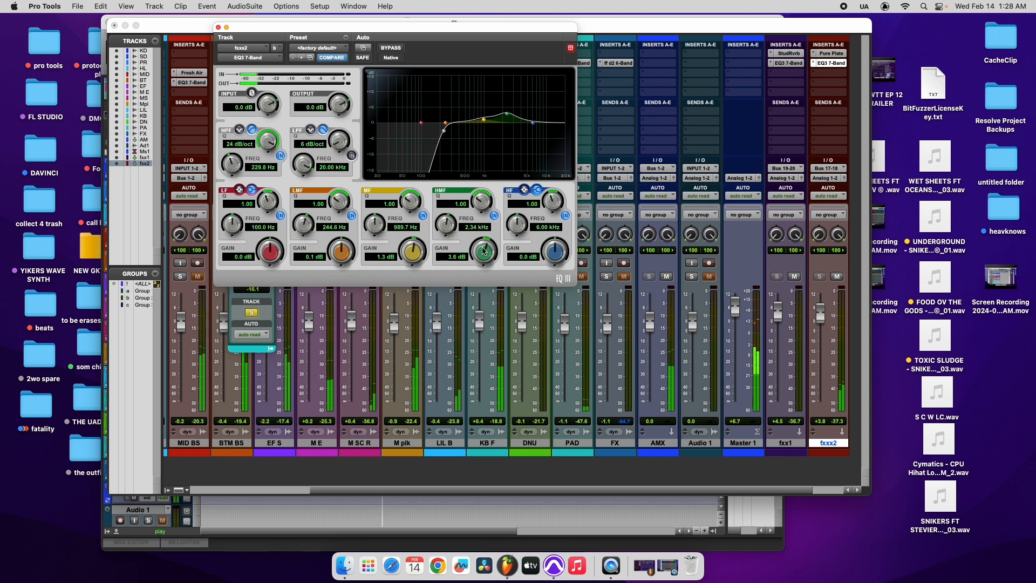
{"action": "left_click_drag", "start_coordinate": [412, 261], "coordinate": [413, 256]}
{"action": "left_click_drag", "start_coordinate": [555, 255], "coordinate": [554, 249]}
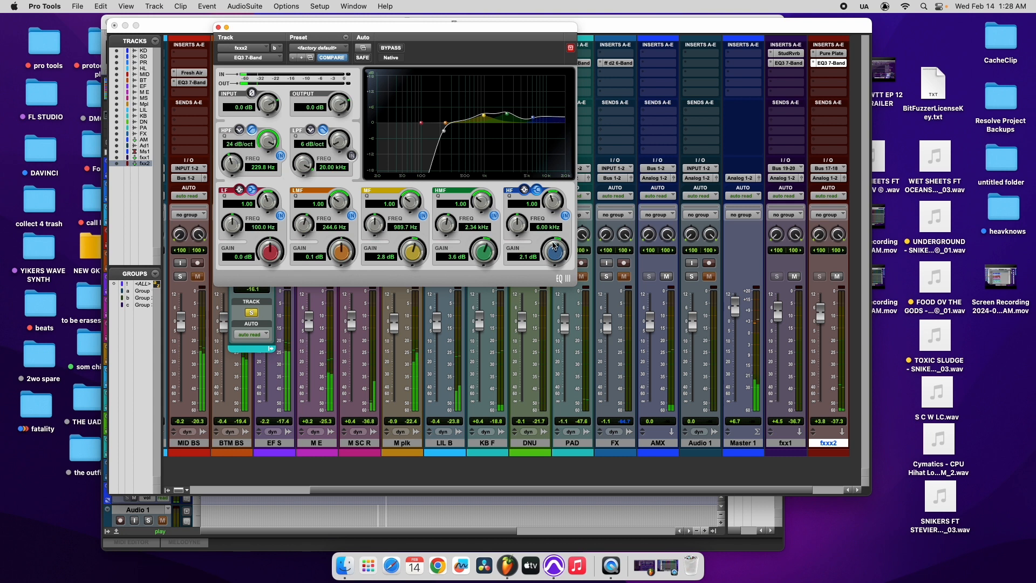
{"action": "key", "text": "space"}
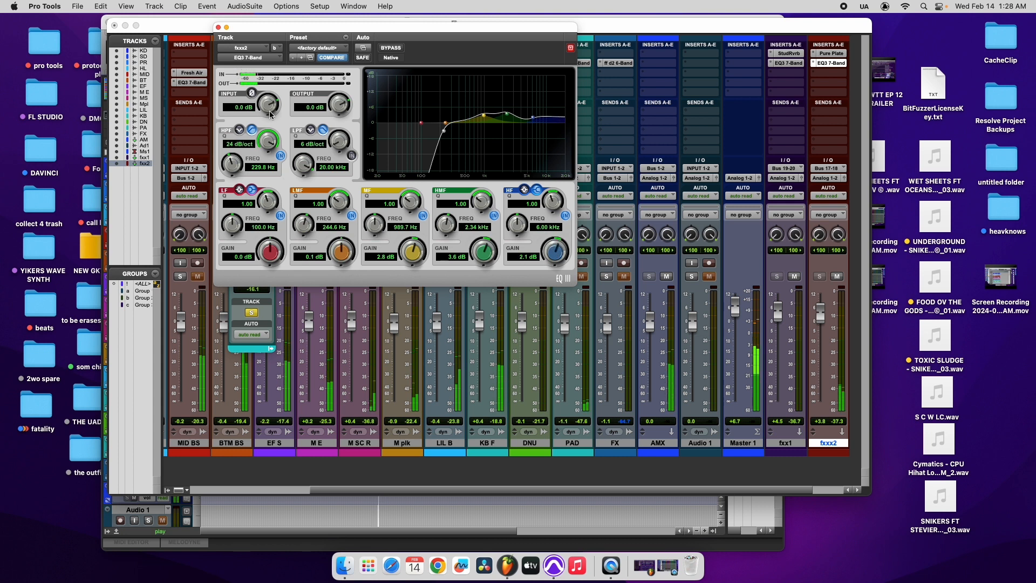
{"action": "left_click", "coordinate": [218, 27]}
Shorten the pre-delay, lower the bass and raise the mix on the fxxx2 Pure Plate reverb.
{"action": "left_click", "coordinate": [831, 53]}
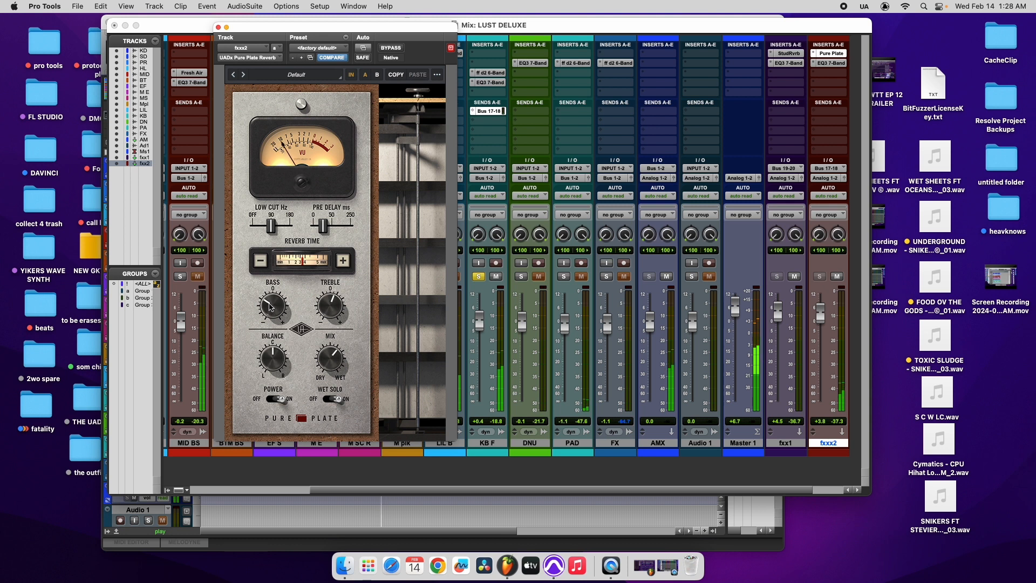
{"action": "left_click_drag", "start_coordinate": [326, 229], "coordinate": [319, 230]}
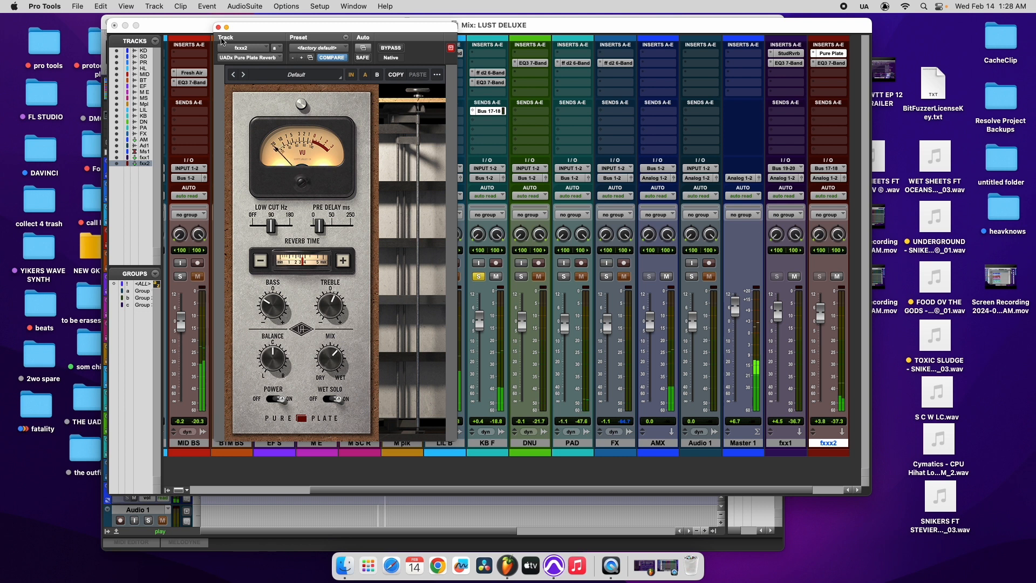
Save the session, take the KB F track out of solo, and leave its reverb and send windows closed.
{"action": "left_click", "coordinate": [218, 27]}
{"action": "left_click", "coordinate": [86, 7]}
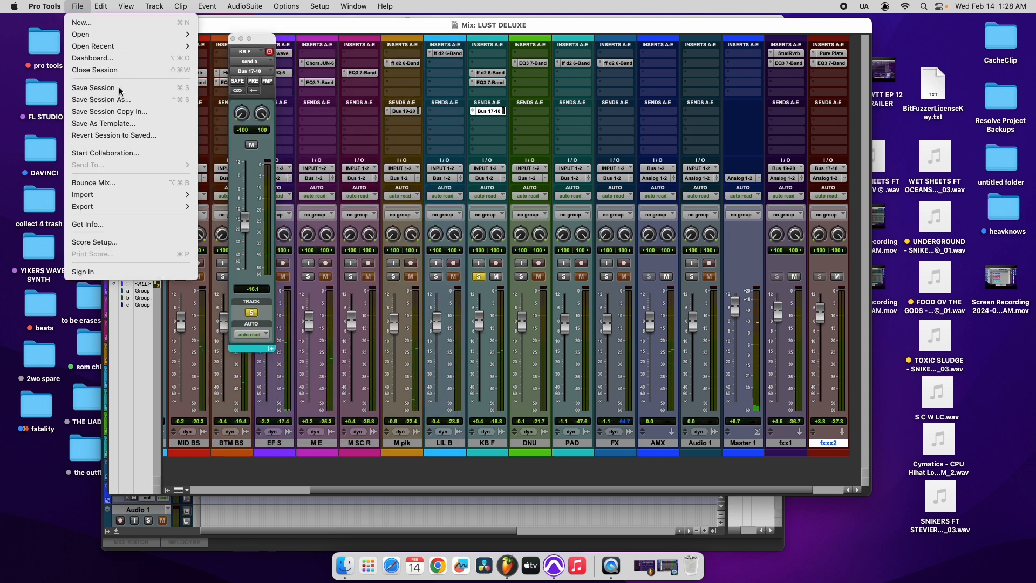
{"action": "left_click", "coordinate": [86, 88]}
{"action": "left_click", "coordinate": [479, 277]}
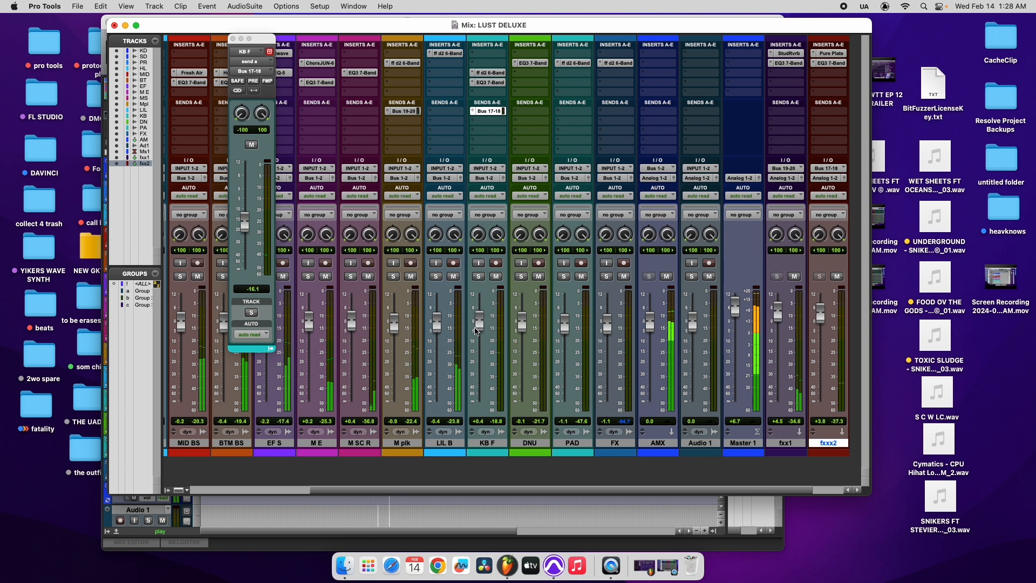
{"action": "left_click", "coordinate": [233, 39]}
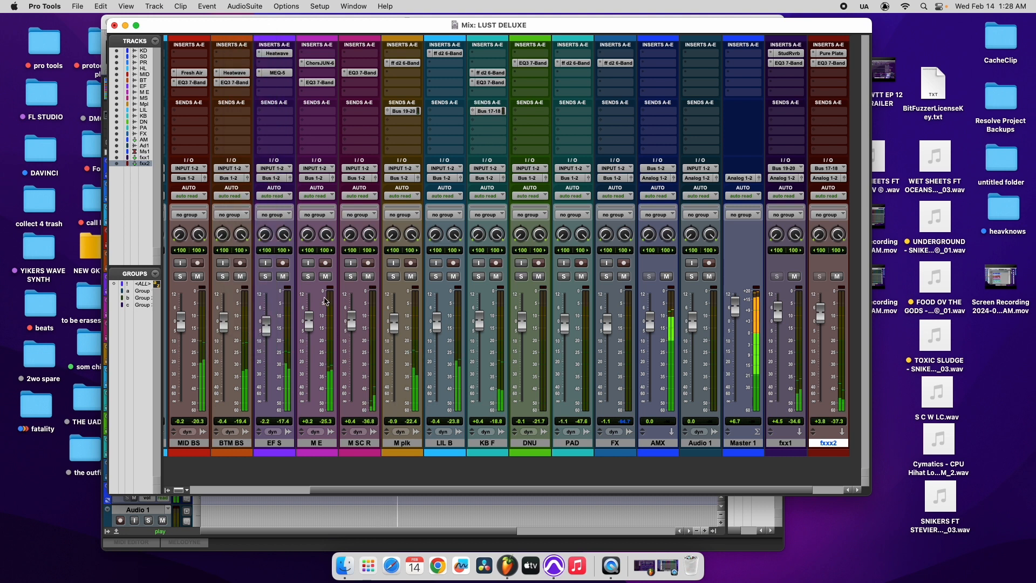
Audition the M E track, copy the Bus 17-18 send from KB F to its send slot B, and save the session.
{"action": "left_click", "coordinate": [308, 277]}
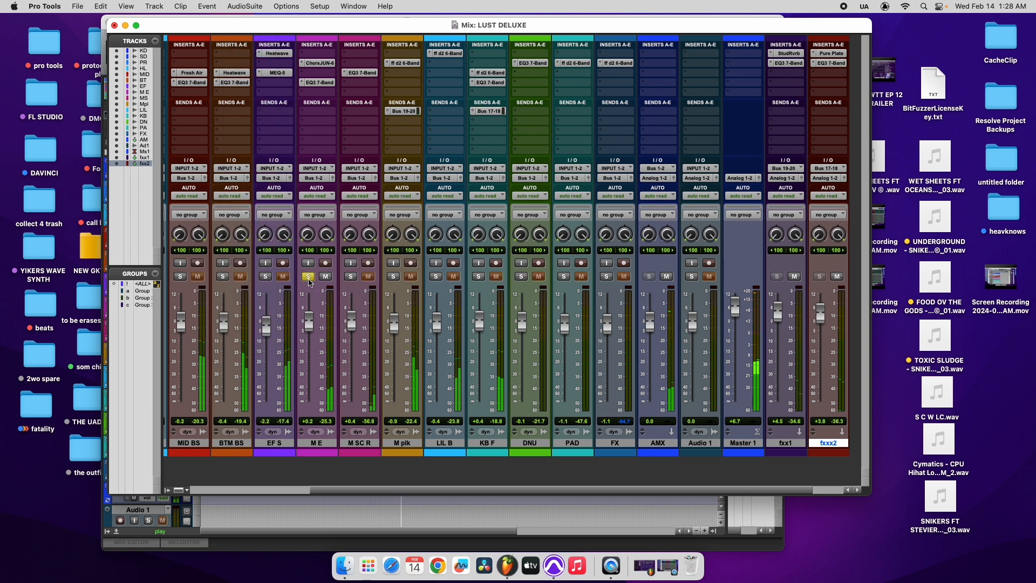
{"action": "left_click", "coordinate": [308, 277]}
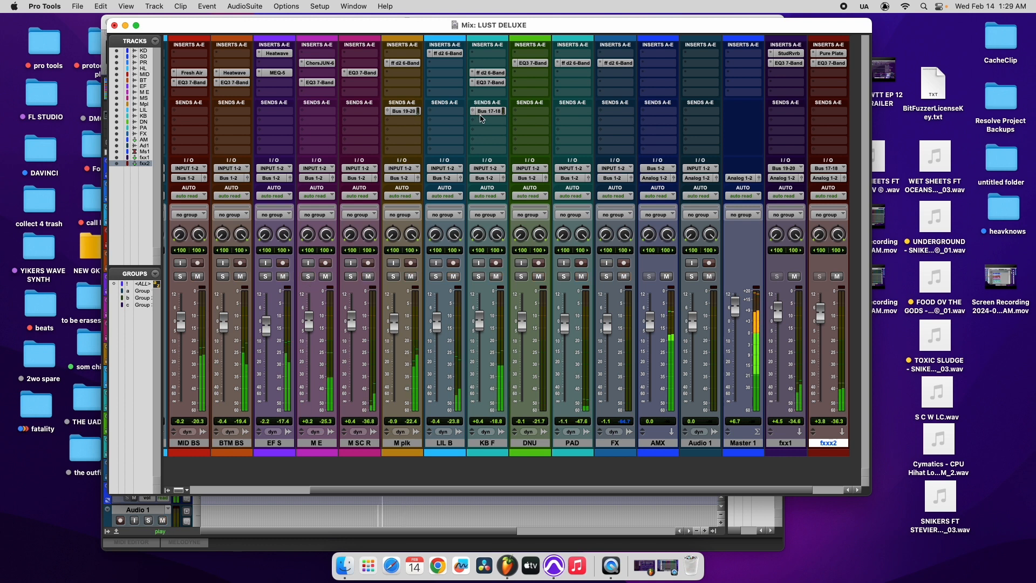
{"action": "left_click_drag", "start_coordinate": [489, 113], "coordinate": [311, 124]}
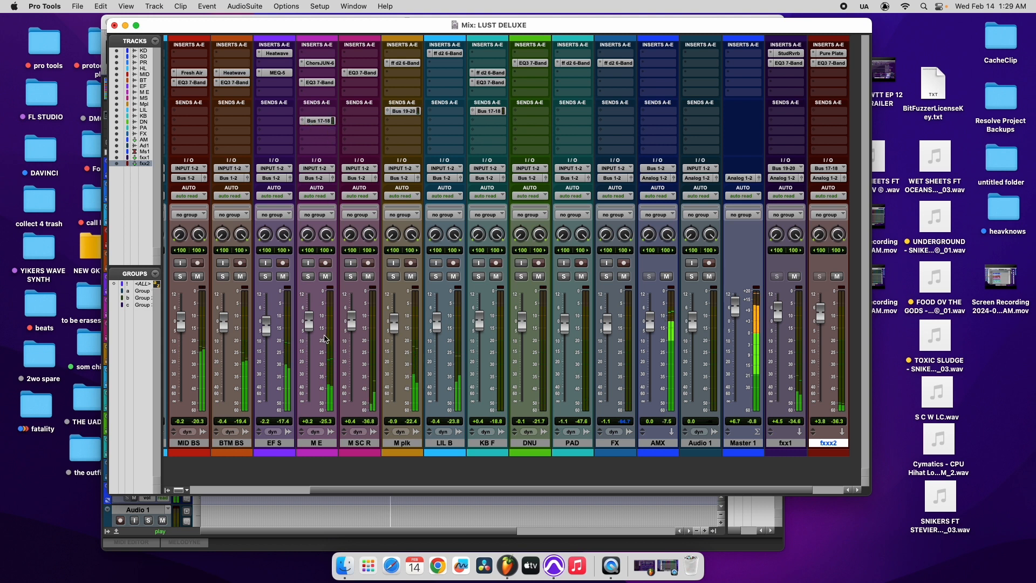
{"action": "left_click", "coordinate": [81, 6]}
{"action": "left_click", "coordinate": [100, 87]}
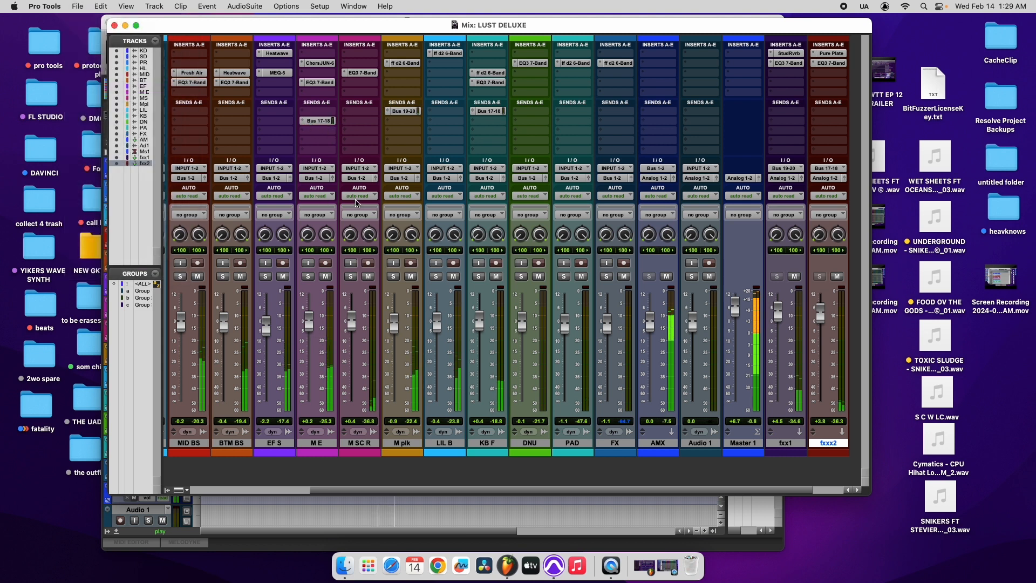
Set the M E track's Bus 17-18 send level to -22.6 dB and the LIL B fader to +1.4 dB.
{"action": "left_click", "coordinate": [318, 121]}
{"action": "left_click_drag", "start_coordinate": [247, 229], "coordinate": [244, 242]}
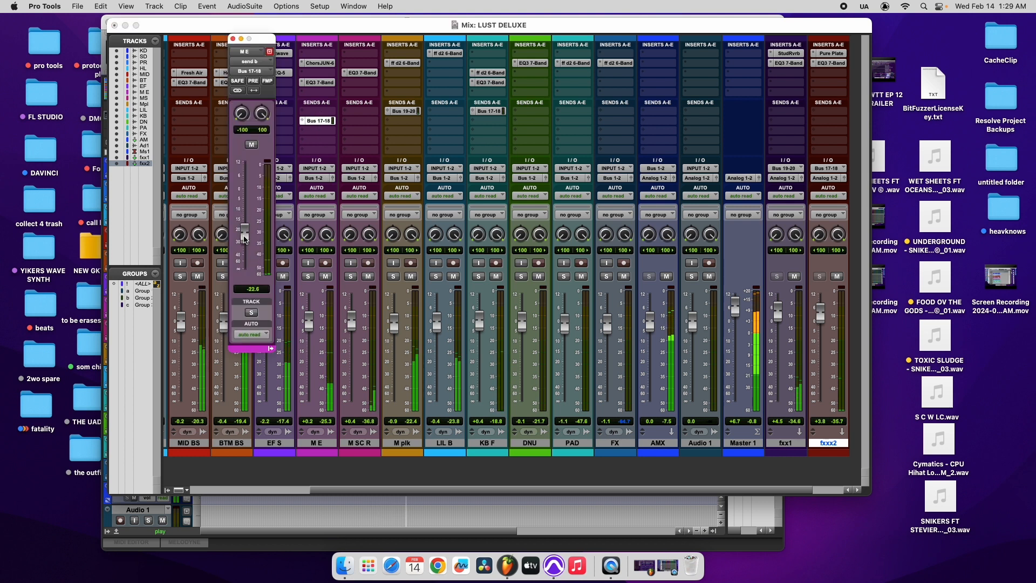
{"action": "left_click", "coordinate": [232, 38]}
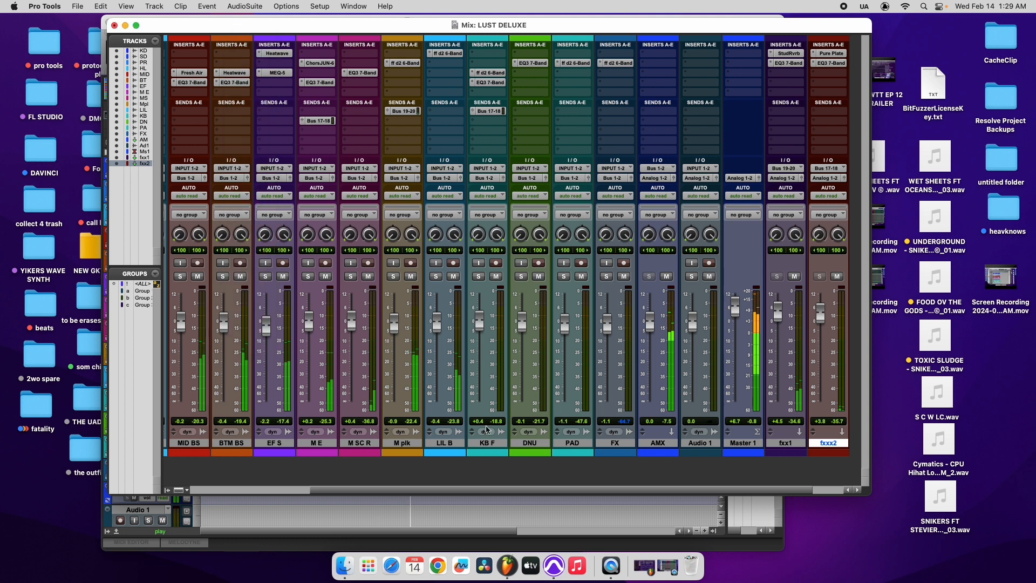
{"action": "left_click_drag", "start_coordinate": [443, 324], "coordinate": [438, 322]}
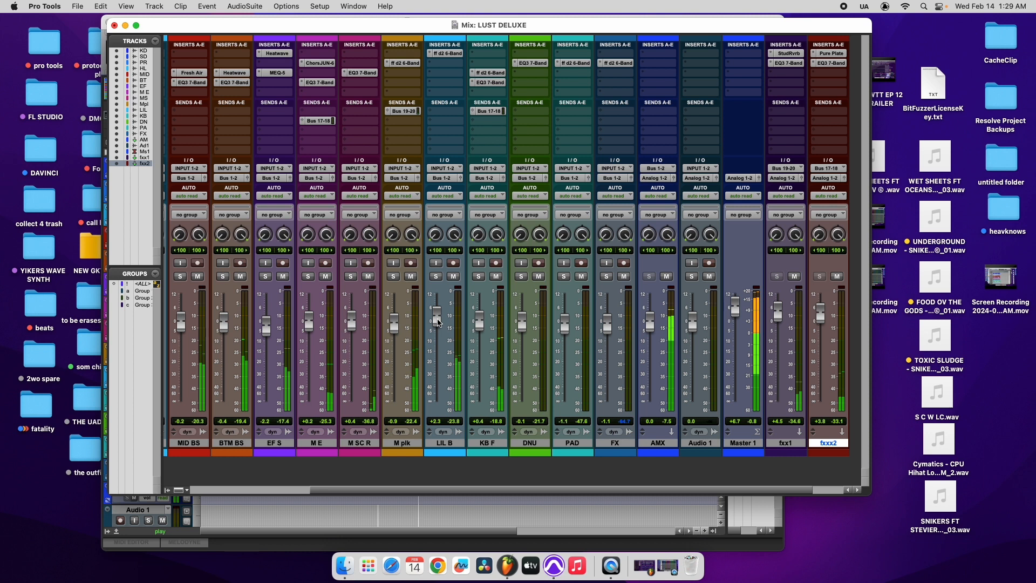
{"action": "left_click_drag", "start_coordinate": [439, 322], "coordinate": [438, 325]}
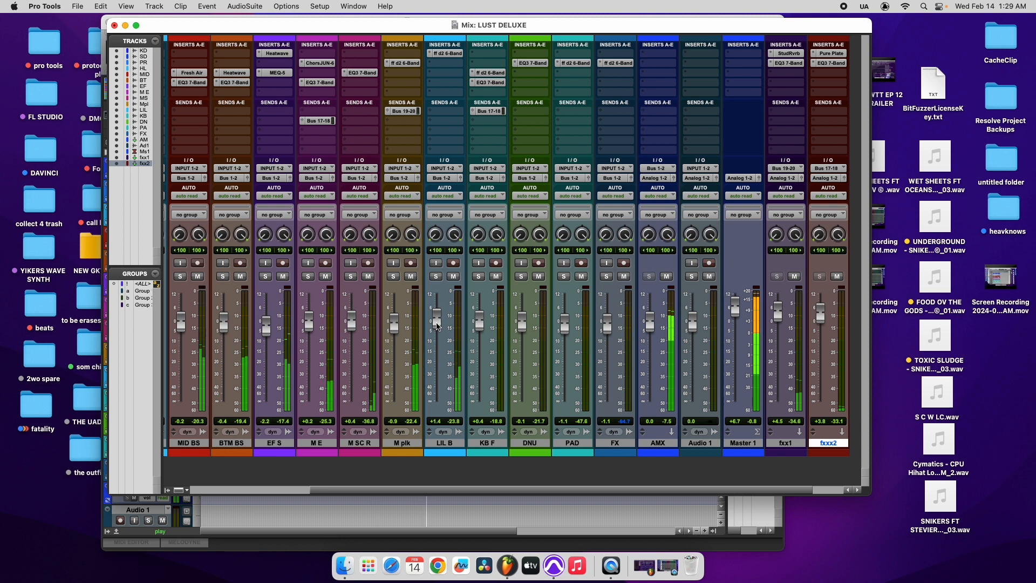
{"action": "double_click", "coordinate": [825, 462]}
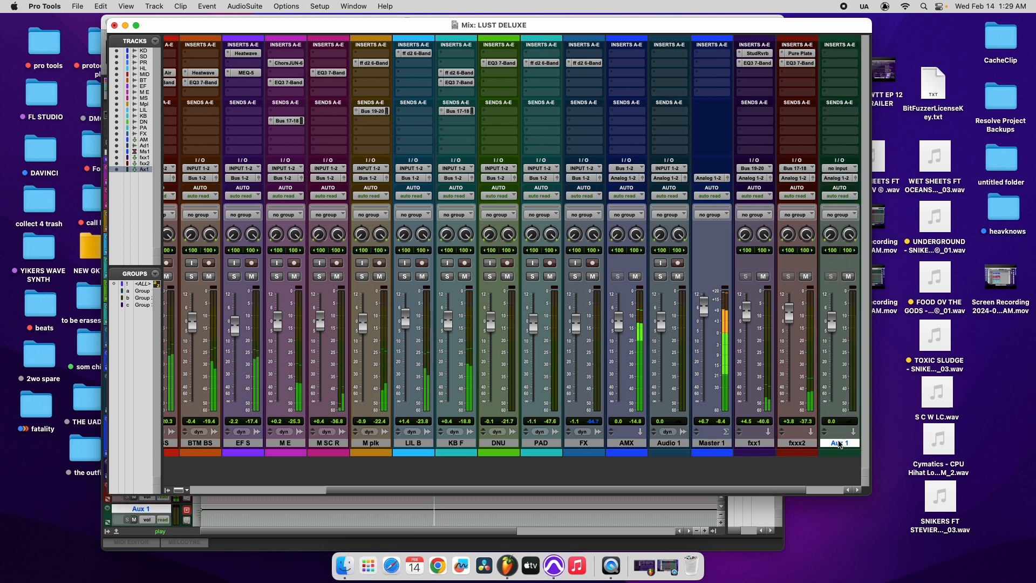
{"action": "right_click", "coordinate": [839, 444]}
{"action": "left_click", "coordinate": [867, 542]}
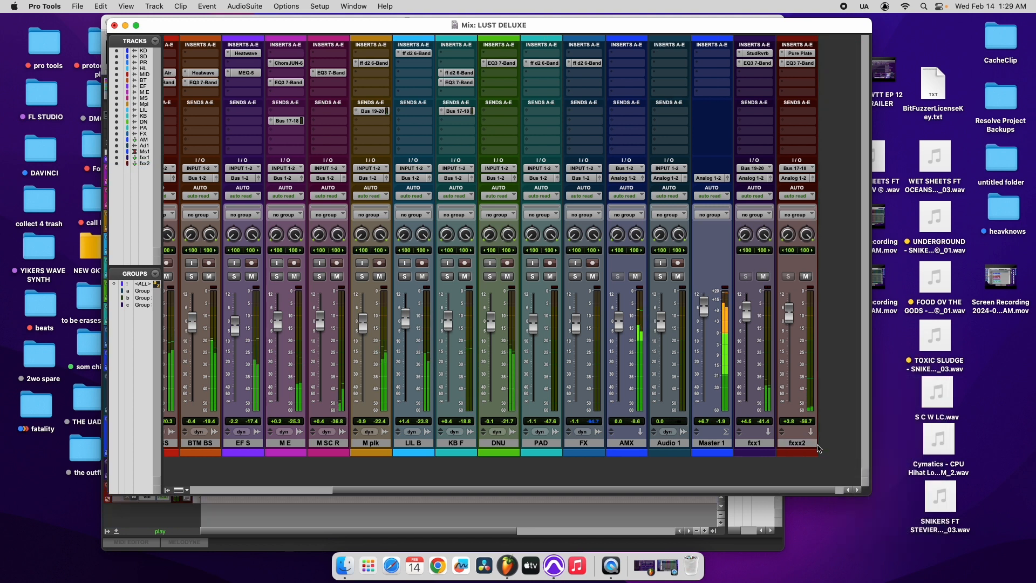
Change the fxxx2 track's color to bright blue and save the session.
{"action": "double_click", "coordinate": [808, 454]}
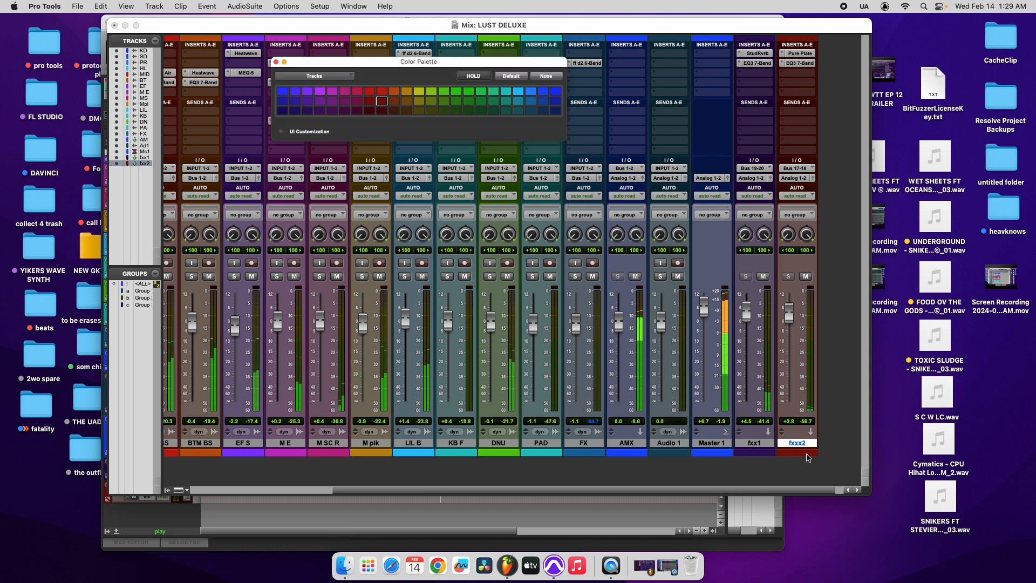
{"action": "left_click", "coordinate": [543, 91]}
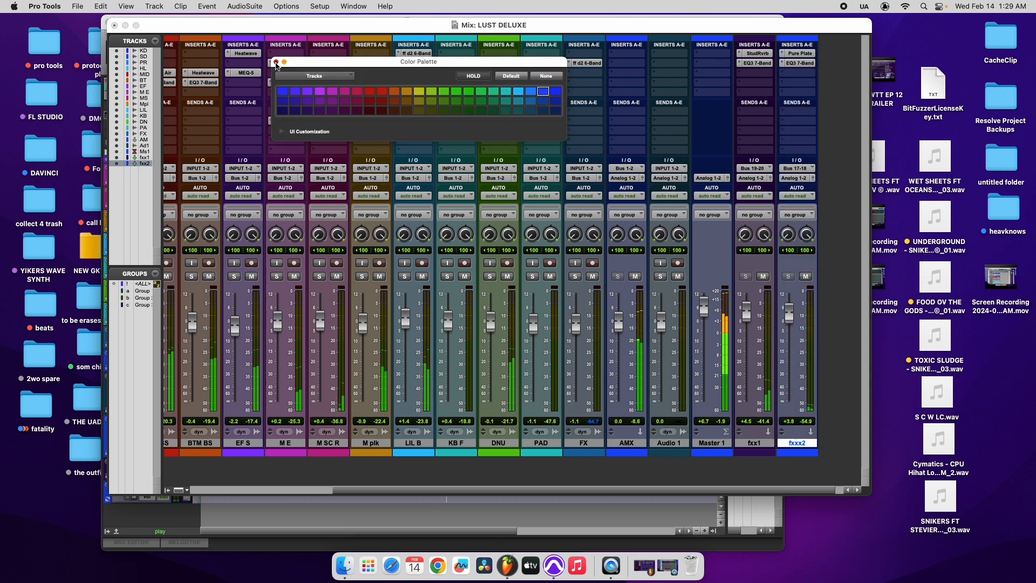
{"action": "left_click", "coordinate": [276, 61]}
{"action": "left_click", "coordinate": [78, 6]}
{"action": "left_click", "coordinate": [103, 83]}
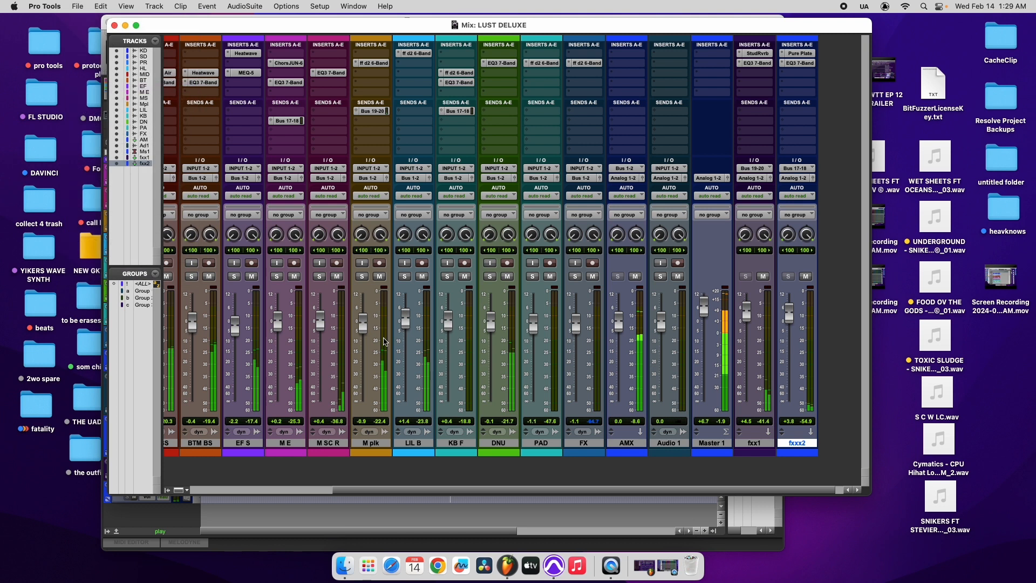
Copy the Bus 17-18 send from KB F to send slot B of DNU and set its level to -20.6 dB.
{"action": "left_click_drag", "start_coordinate": [363, 492], "coordinate": [327, 490]}
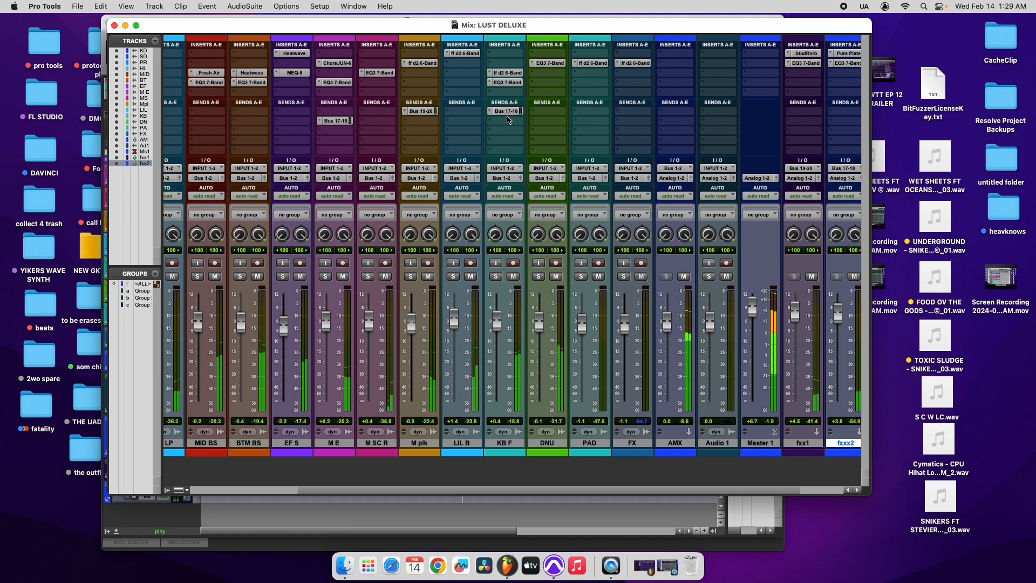
{"action": "left_click_drag", "start_coordinate": [508, 117], "coordinate": [547, 122]}
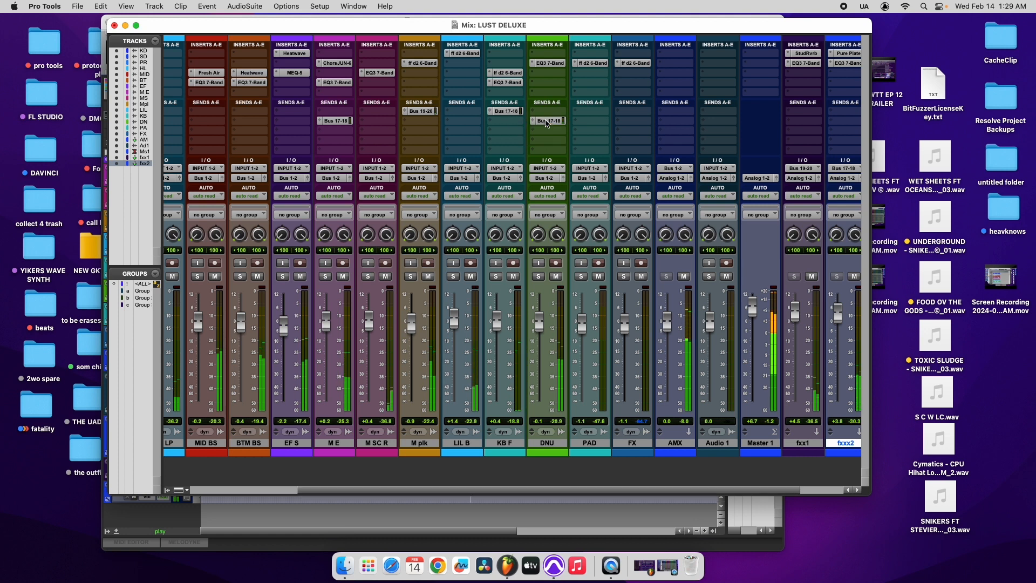
{"action": "left_click", "coordinate": [546, 122]}
{"action": "left_click_drag", "start_coordinate": [247, 227], "coordinate": [245, 237]}
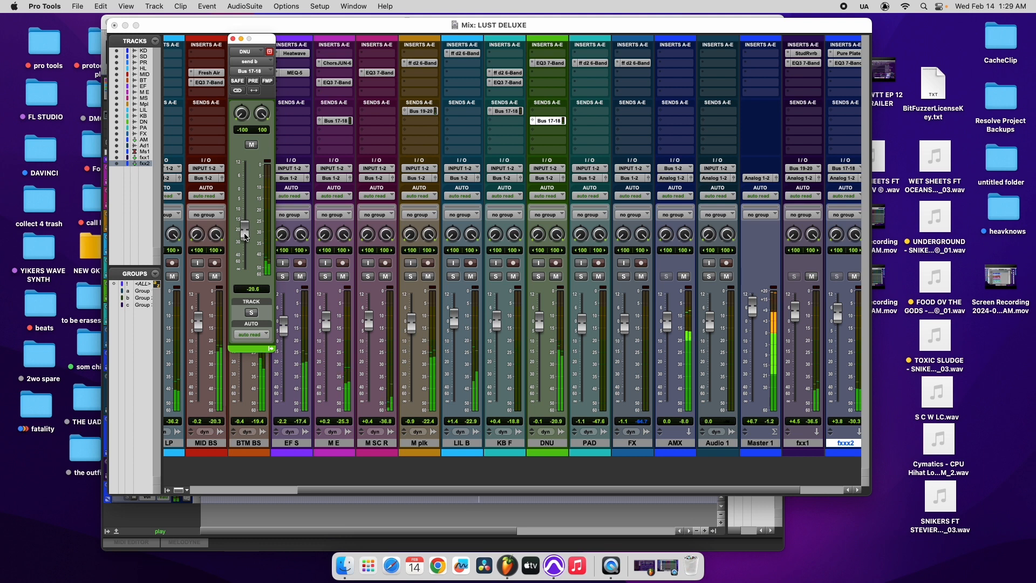
{"action": "left_click", "coordinate": [233, 39]}
Set the high-frequency band of DNU's EQ3 7-Band to 6.18 kHz with 0.6 dB gain and save the session.
{"action": "left_click", "coordinate": [551, 64]}
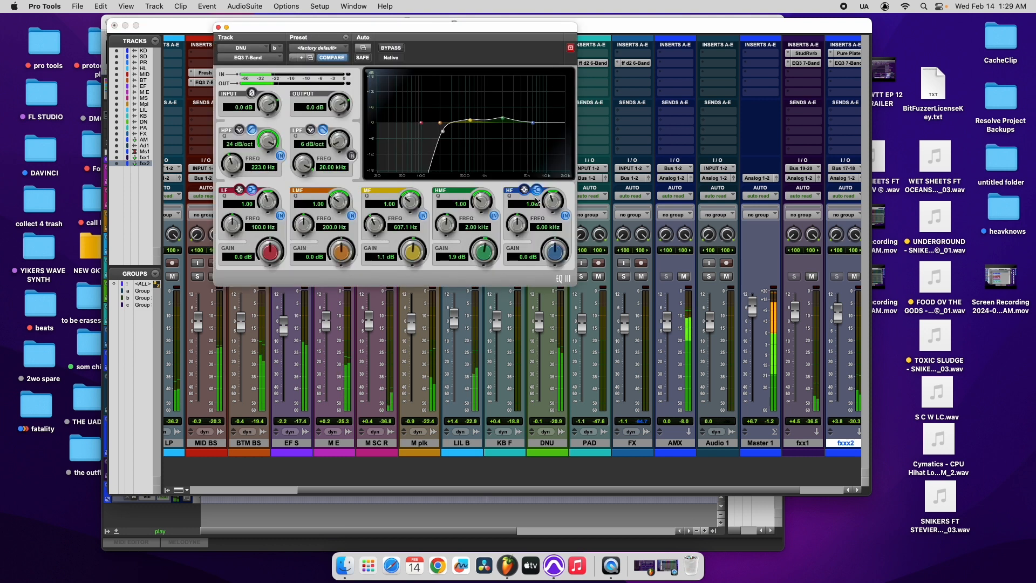
{"action": "left_click_drag", "start_coordinate": [555, 255], "coordinate": [515, 225]}
{"action": "left_click", "coordinate": [524, 190]}
{"action": "left_click", "coordinate": [536, 190]}
{"action": "left_click_drag", "start_coordinate": [556, 250], "coordinate": [556, 254]}
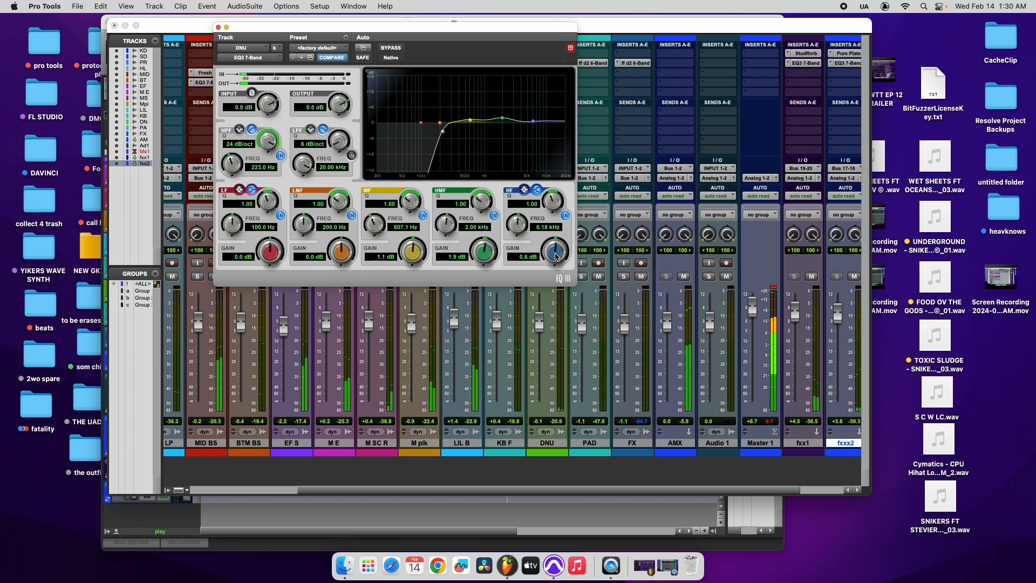
{"action": "left_click", "coordinate": [218, 27]}
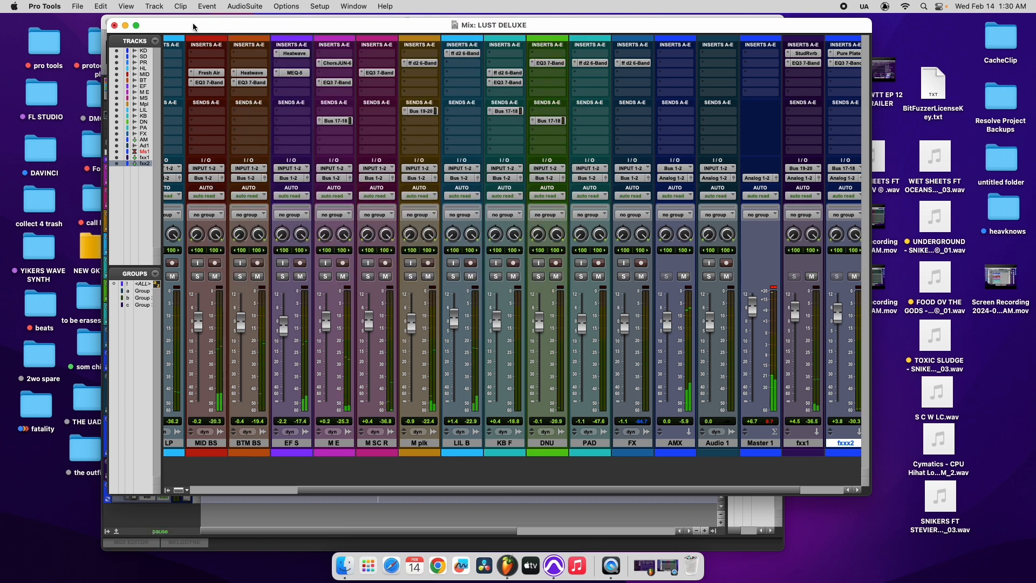
{"action": "left_click", "coordinate": [79, 7]}
{"action": "left_click", "coordinate": [108, 86]}
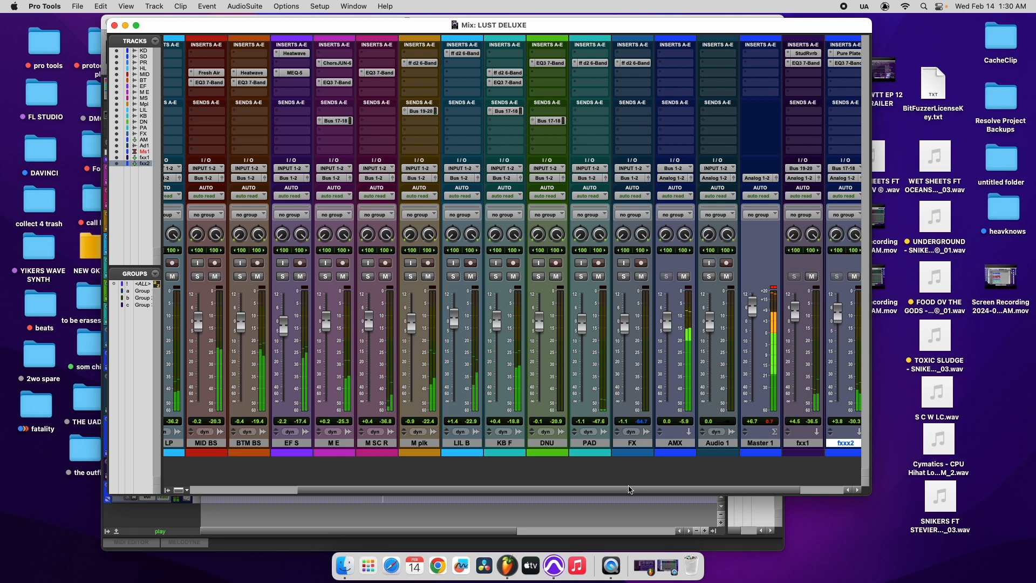
Review the EQ3 7-Band settings on the BTM BS track.
{"action": "scroll", "coordinate": [629, 489], "scroll_direction": "right", "scroll_amount": 2}
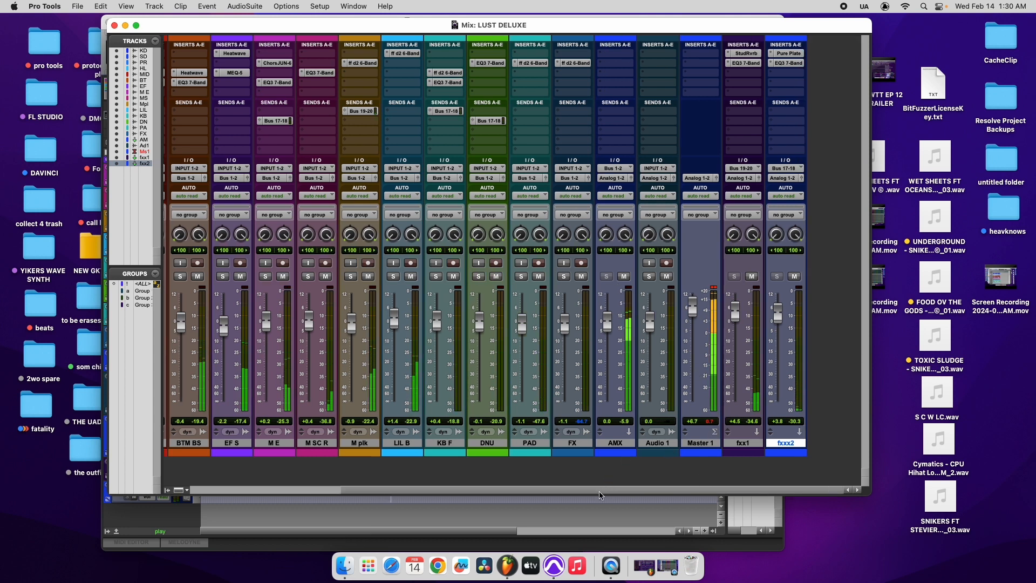
{"action": "scroll", "coordinate": [479, 498], "scroll_direction": "left", "scroll_amount": 4}
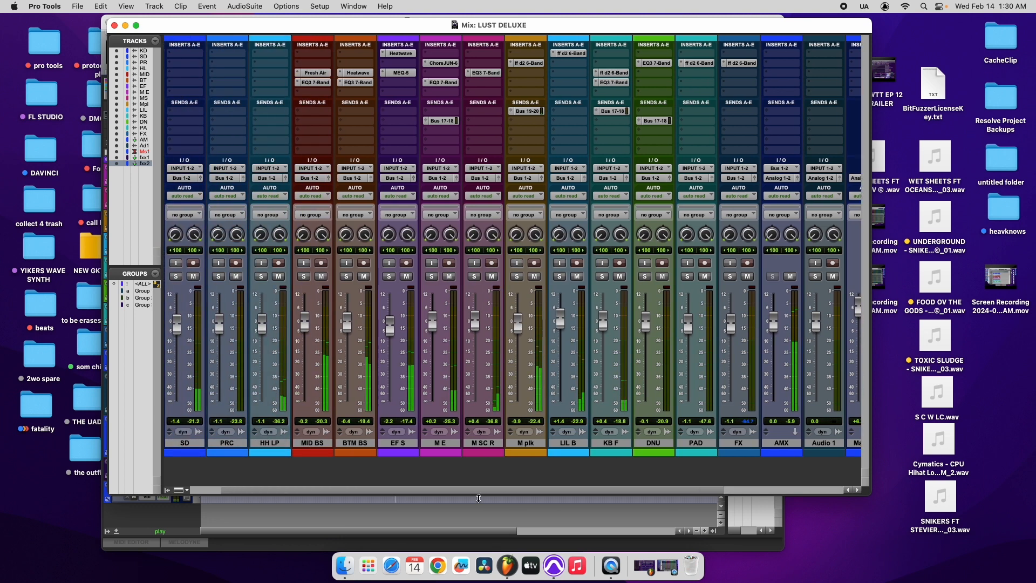
{"action": "left_click", "coordinate": [355, 83]}
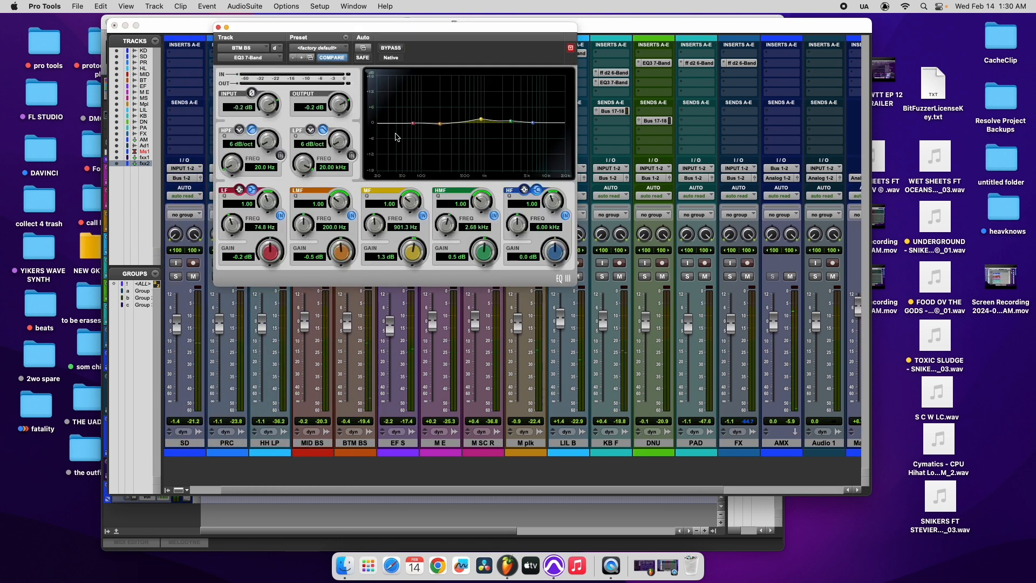
{"action": "left_click", "coordinate": [218, 27]}
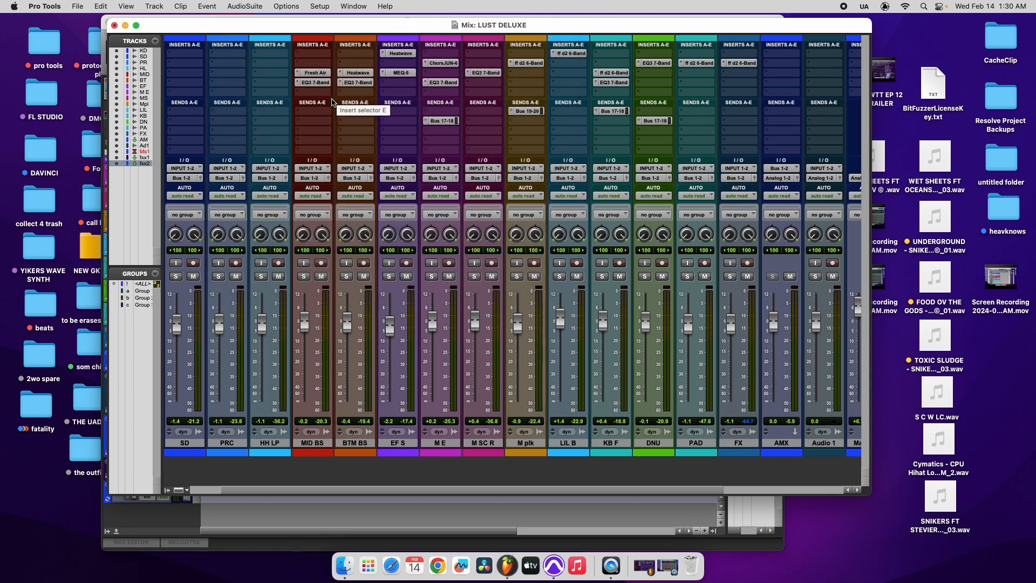
Insert the stereo elysia niveau filter in slot E of the MID BS track and fine-tune its EQ during playback.
{"action": "left_click", "coordinate": [298, 93]}
{"action": "mouse_move", "coordinate": [340, 93]}
{"action": "mouse_move", "coordinate": [422, 96]}
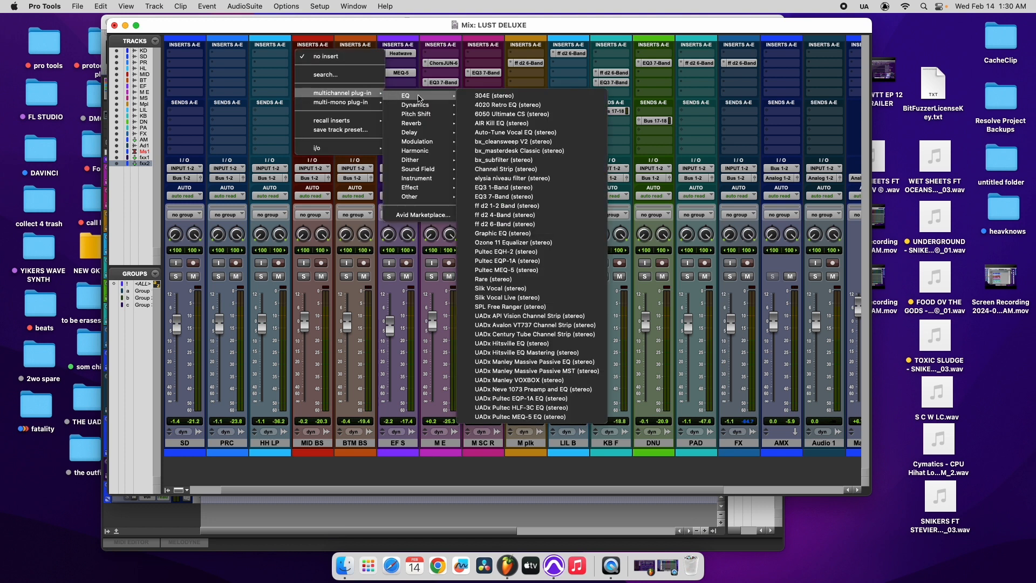
{"action": "left_click", "coordinate": [517, 179]}
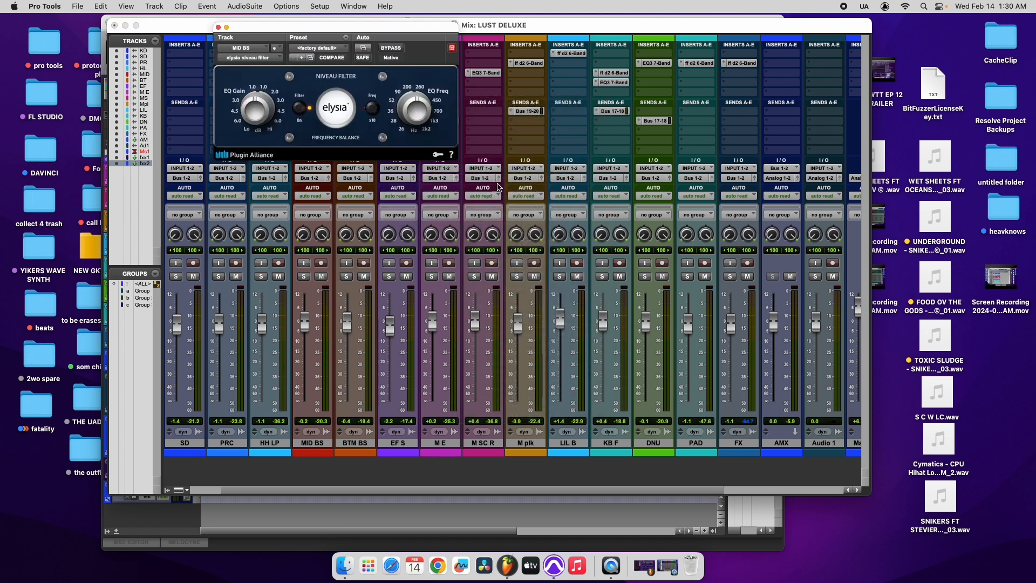
{"action": "key", "text": "space"}
{"action": "left_click_drag", "start_coordinate": [409, 114], "coordinate": [409, 110]}
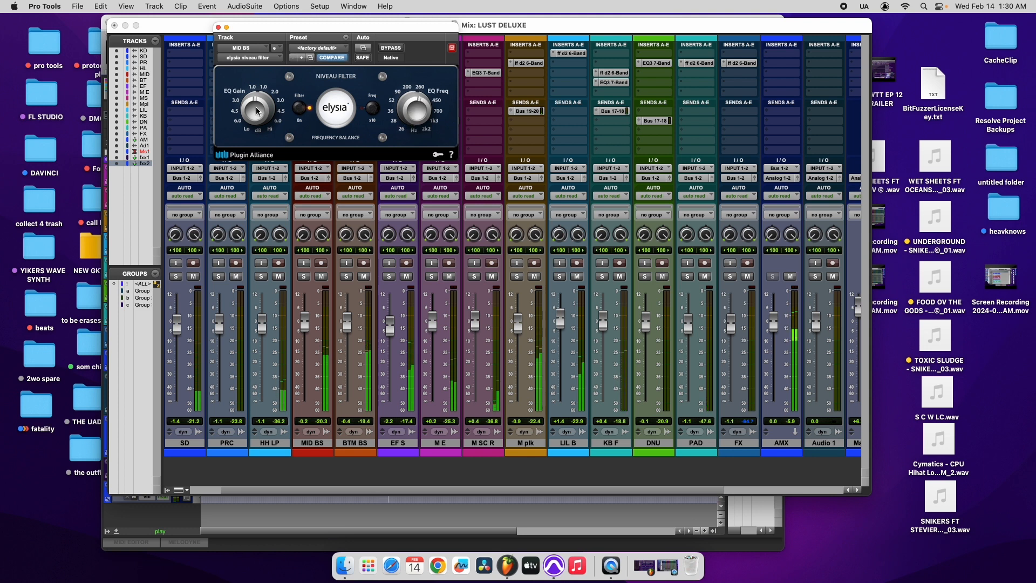
{"action": "left_click", "coordinate": [218, 27]}
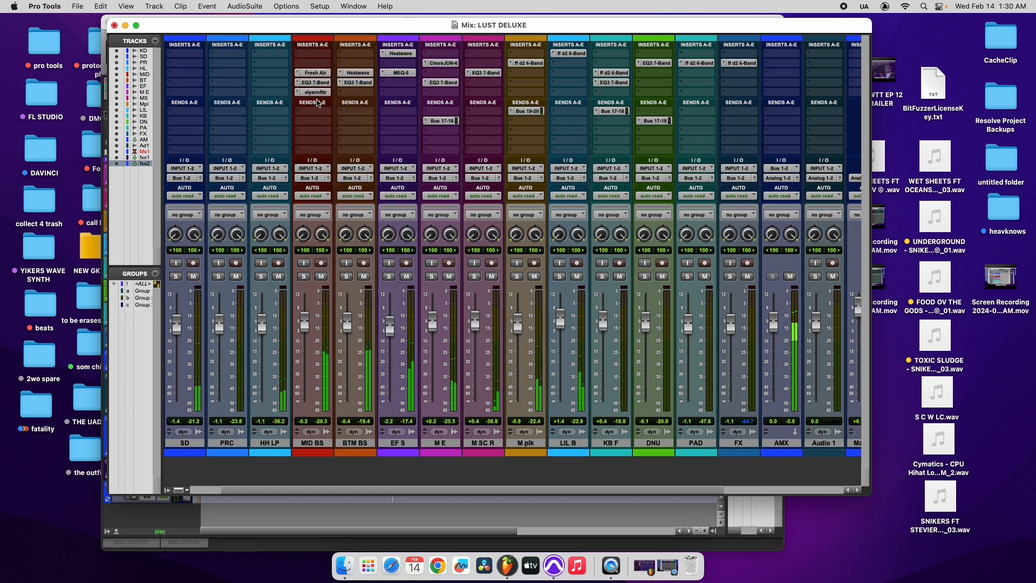
Copy the niveau filter to slot E of BTM BS, move the MID BS instance above Fresh Air, and save the session.
{"action": "left_click_drag", "start_coordinate": [316, 93], "coordinate": [353, 96]}
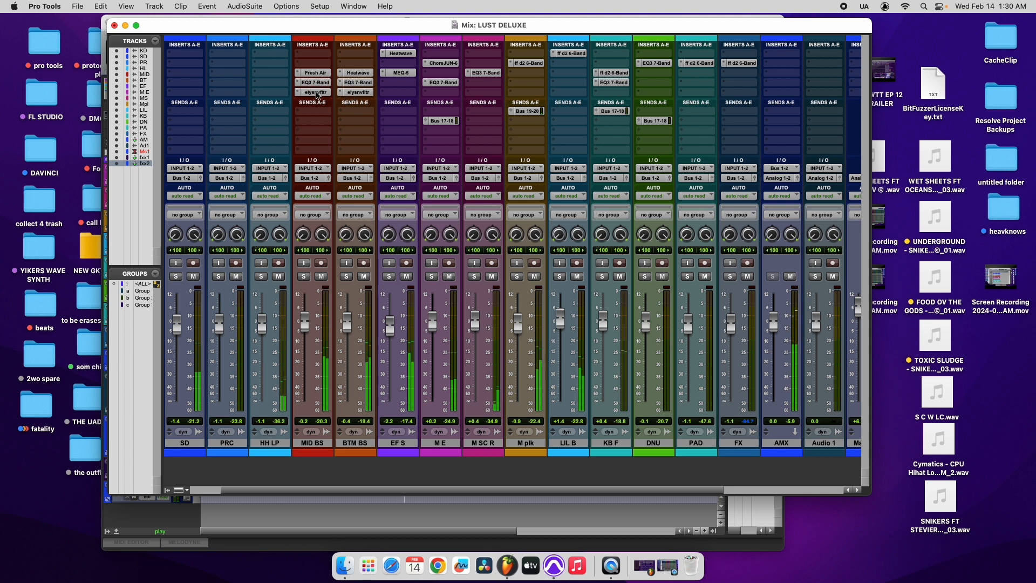
{"action": "left_click_drag", "start_coordinate": [315, 96], "coordinate": [315, 68]}
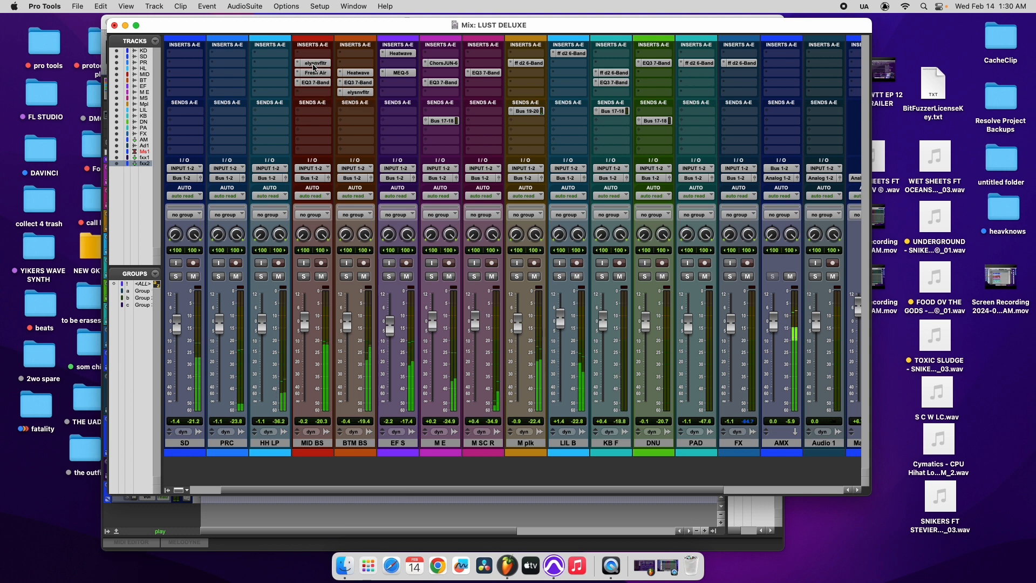
{"action": "left_click", "coordinate": [78, 6]}
{"action": "left_click", "coordinate": [109, 88]}
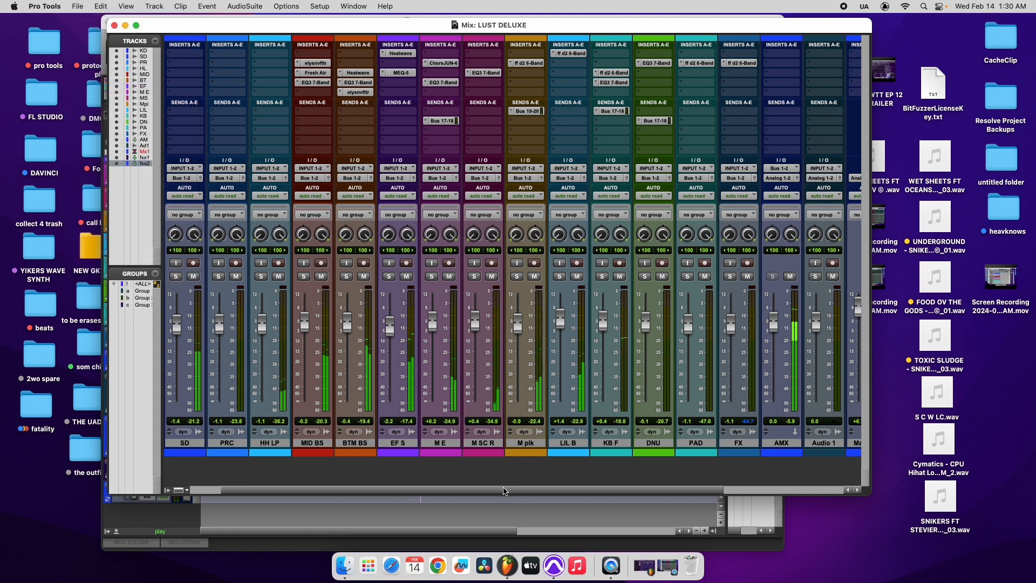
Raise the MID BS track's fader to +0.4 dB.
{"action": "left_click_drag", "start_coordinate": [307, 323], "coordinate": [307, 321]}
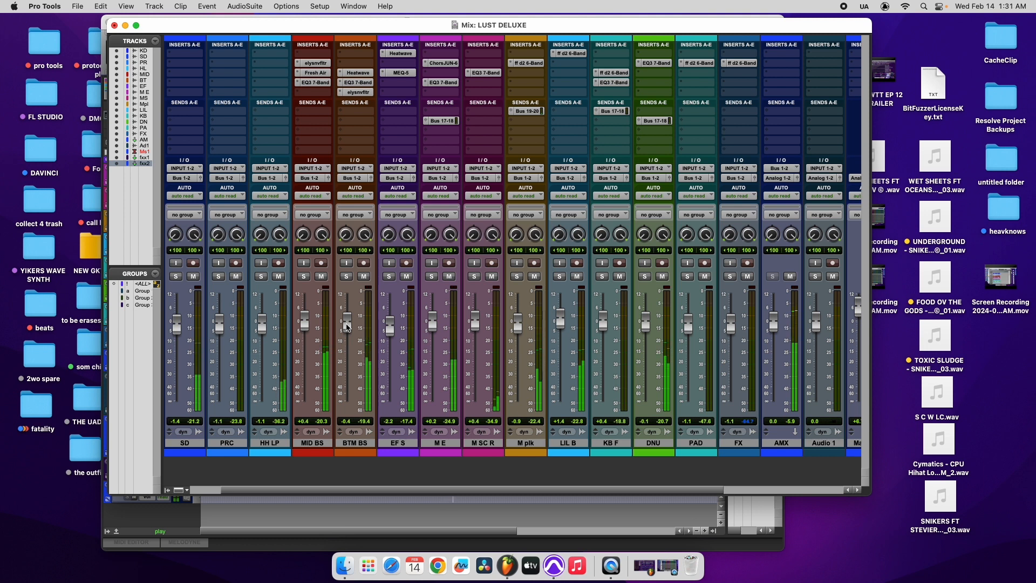
{"action": "left_click_drag", "start_coordinate": [336, 489], "coordinate": [254, 501]}
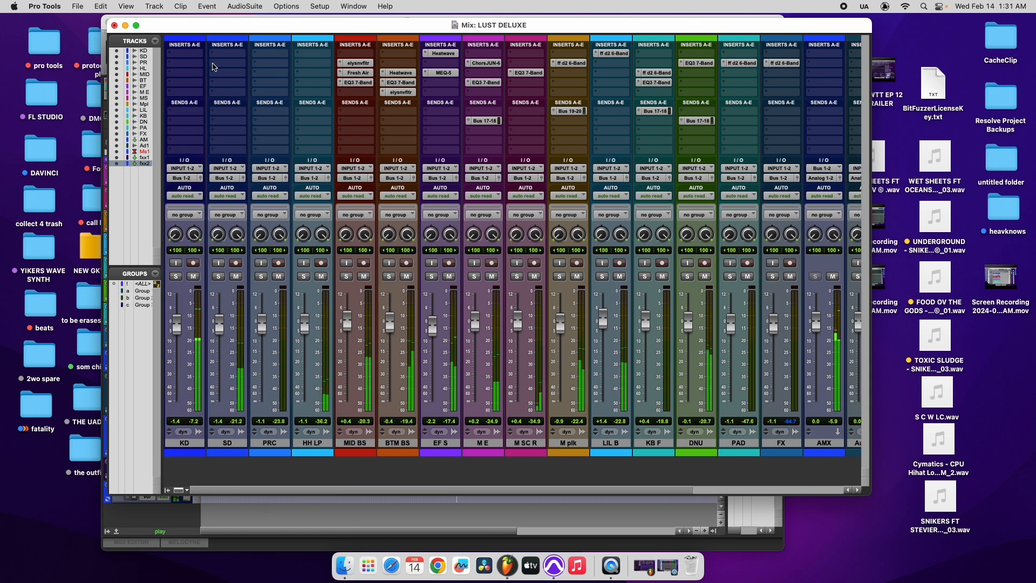
{"action": "left_click", "coordinate": [184, 54]}
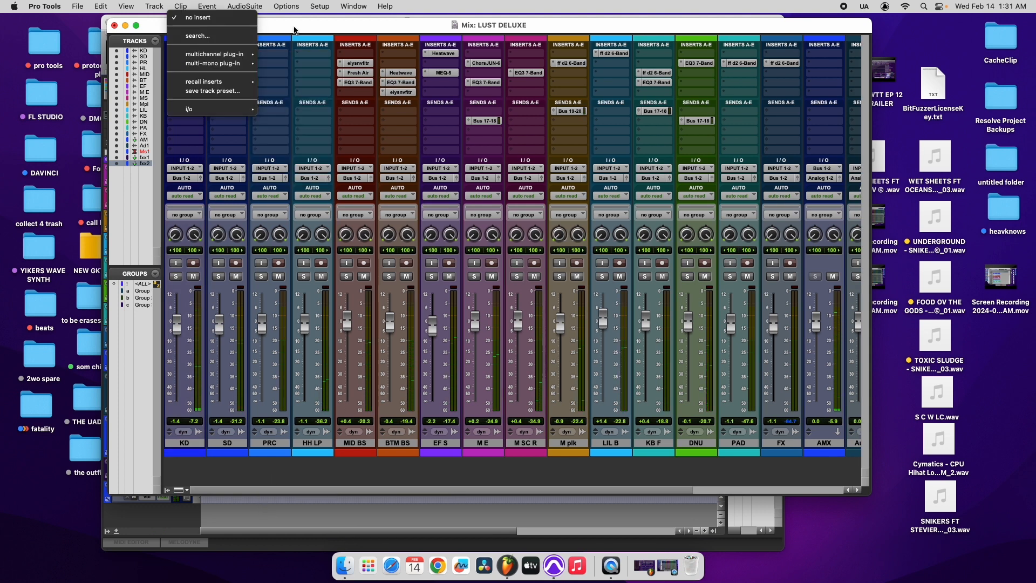
{"action": "left_click", "coordinate": [294, 29]}
Create one new stereo Aux Input track named BOTH directly after the AMX track.
{"action": "left_click_drag", "start_coordinate": [515, 490], "coordinate": [749, 485]}
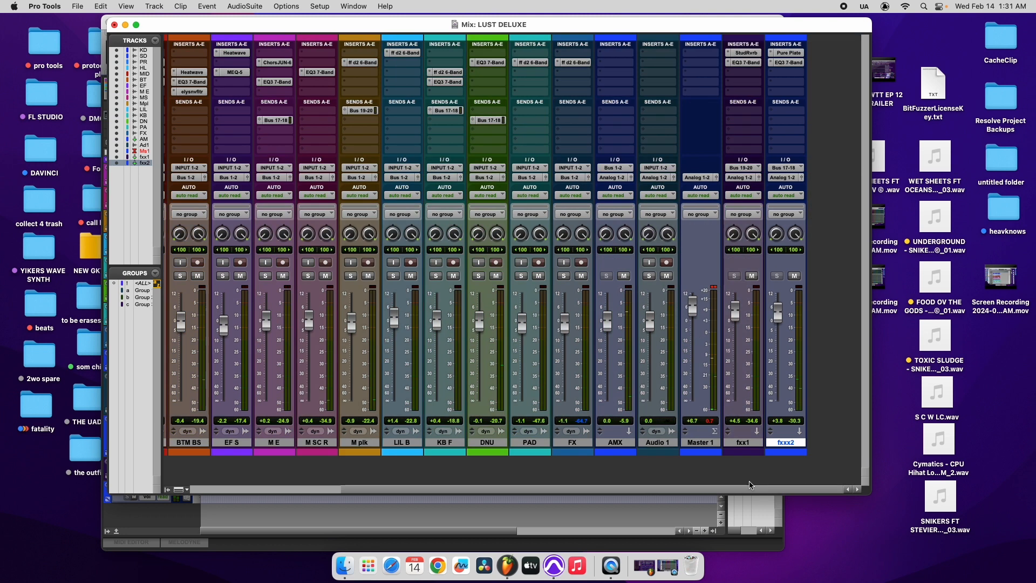
{"action": "right_click", "coordinate": [622, 446]}
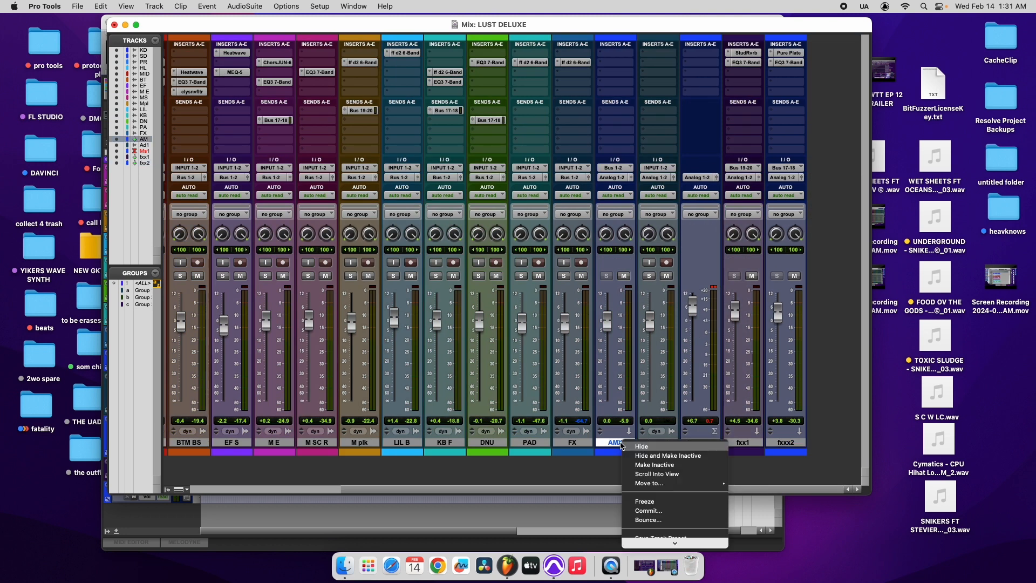
{"action": "left_click", "coordinate": [647, 486]}
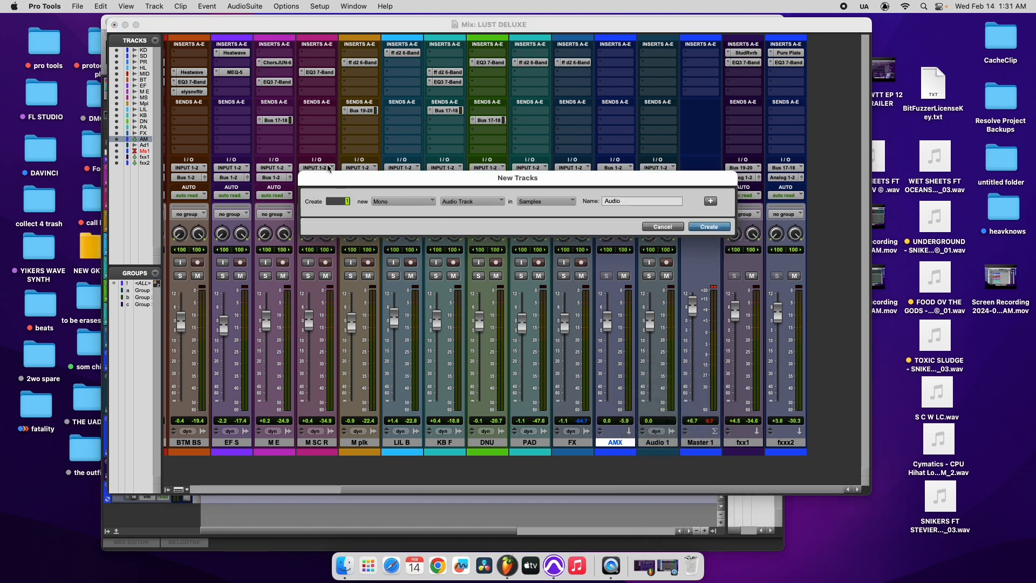
{"action": "left_click", "coordinate": [419, 202]}
{"action": "left_click", "coordinate": [401, 211]}
{"action": "left_click", "coordinate": [481, 201]}
{"action": "left_click", "coordinate": [479, 212]}
{"action": "type", "text": "BOTH"}
{"action": "key", "text": "Return"}
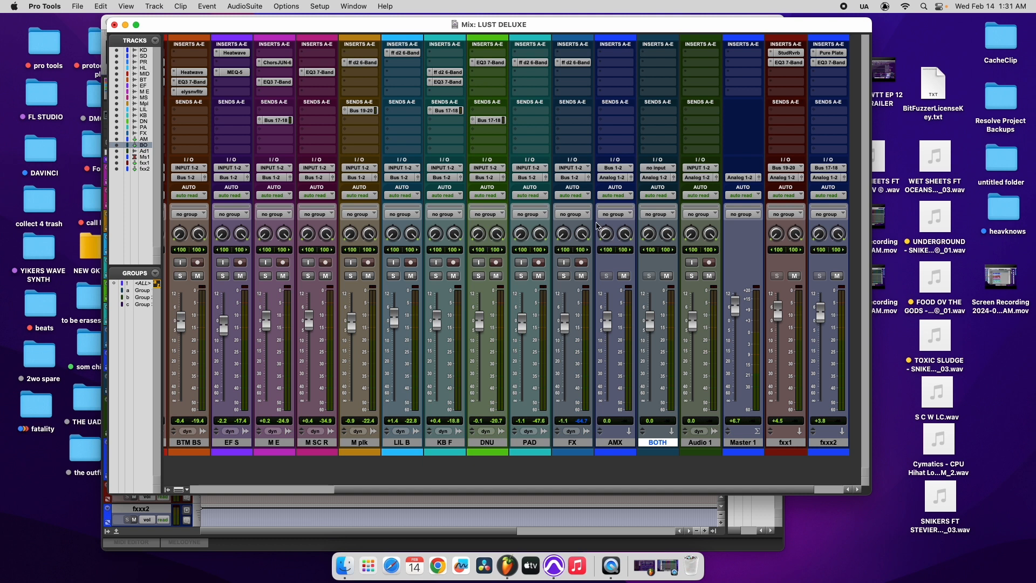
Change the Audio 1 track's color to light blue.
{"action": "double_click", "coordinate": [700, 453]}
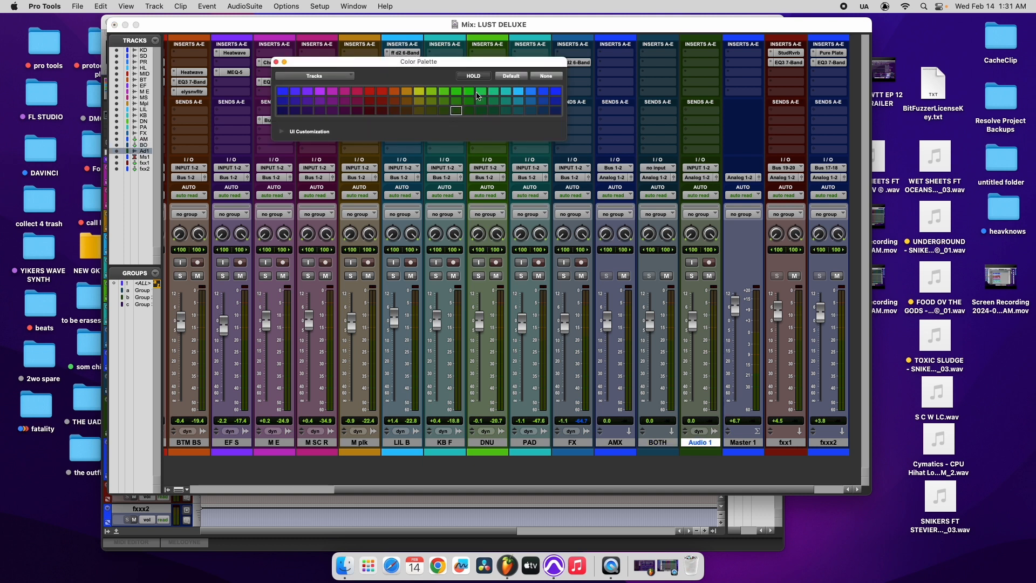
{"action": "left_click", "coordinate": [519, 92]}
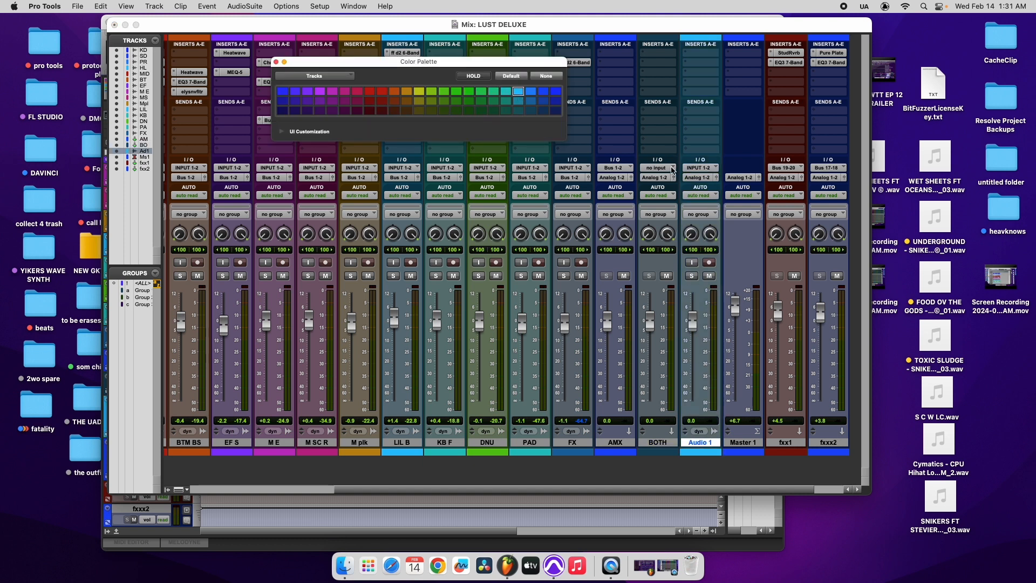
Set the BOTH track's input to Bus 3-4 (Stereo) and route the AMX track's output to Bus 3-4.
{"action": "left_click", "coordinate": [673, 172]}
{"action": "mouse_move", "coordinate": [683, 179]}
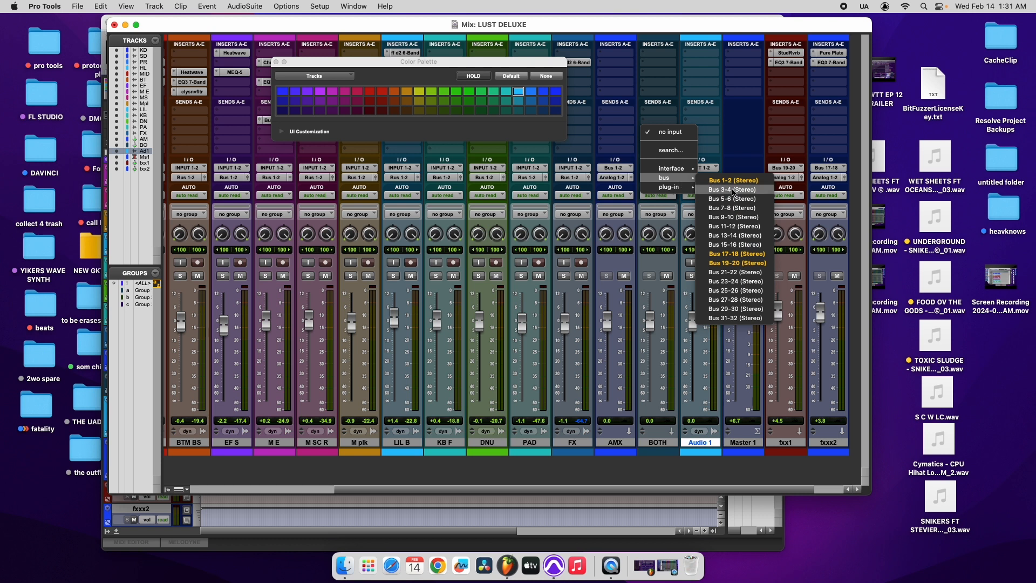
{"action": "left_click", "coordinate": [733, 190]}
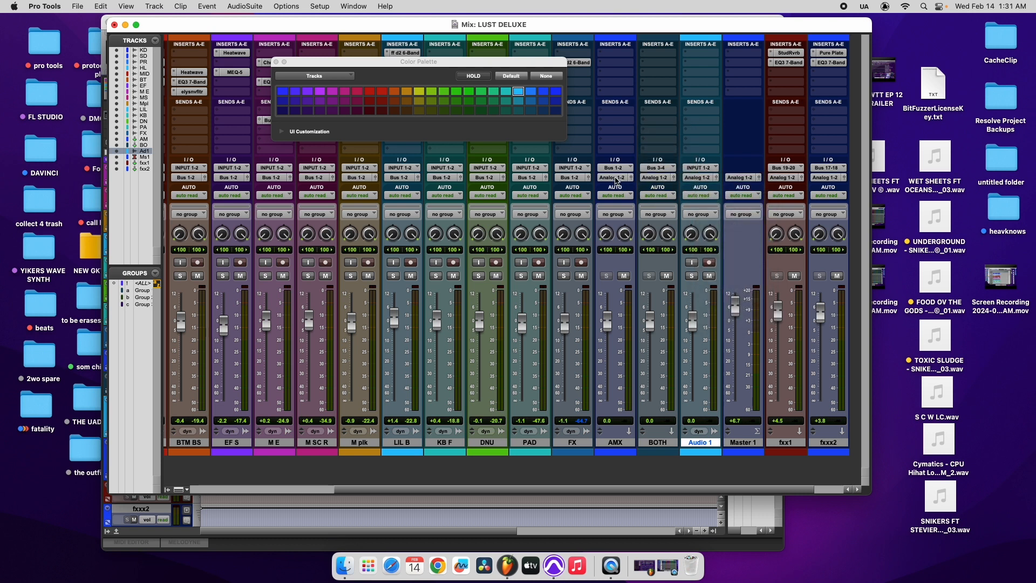
{"action": "left_click", "coordinate": [621, 444]}
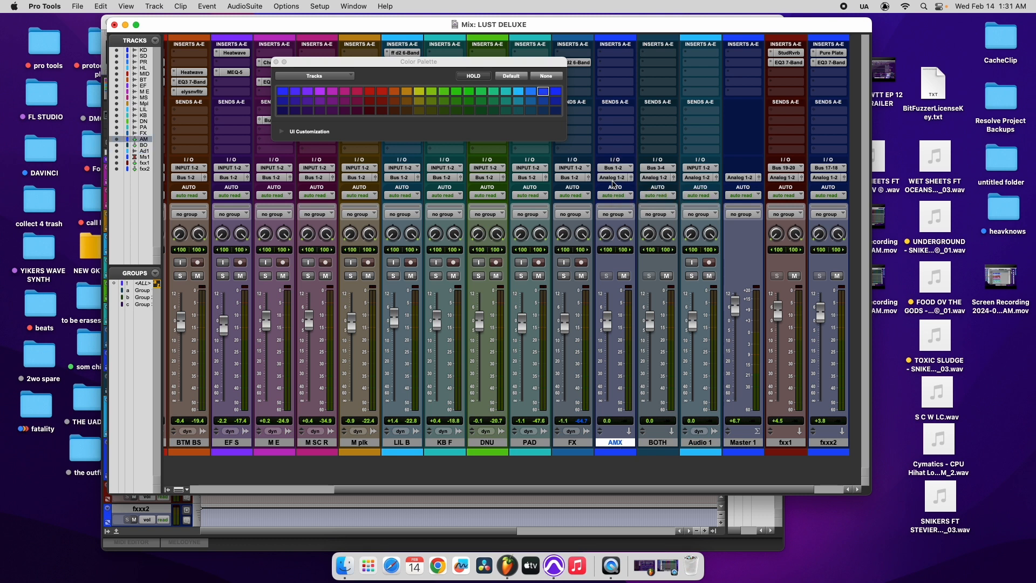
{"action": "left_click", "coordinate": [614, 178]}
{"action": "mouse_move", "coordinate": [626, 188]}
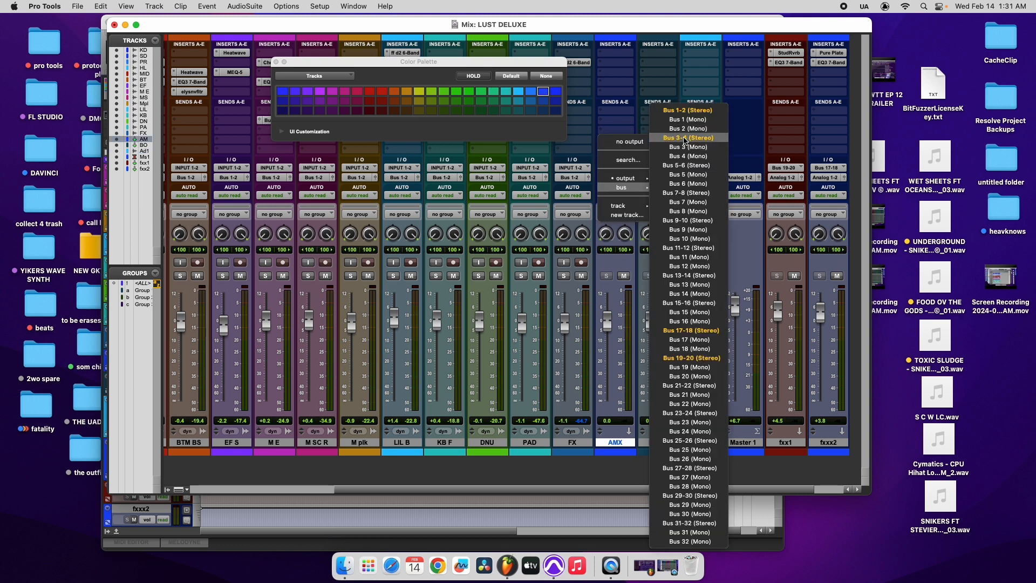
{"action": "left_click", "coordinate": [684, 138]}
Review the routing of tracks KD through FX into AMX, and from AMX into BOTH.
{"action": "left_click", "coordinate": [582, 444]}
{"action": "left_click_drag", "start_coordinate": [579, 489], "coordinate": [432, 489]}
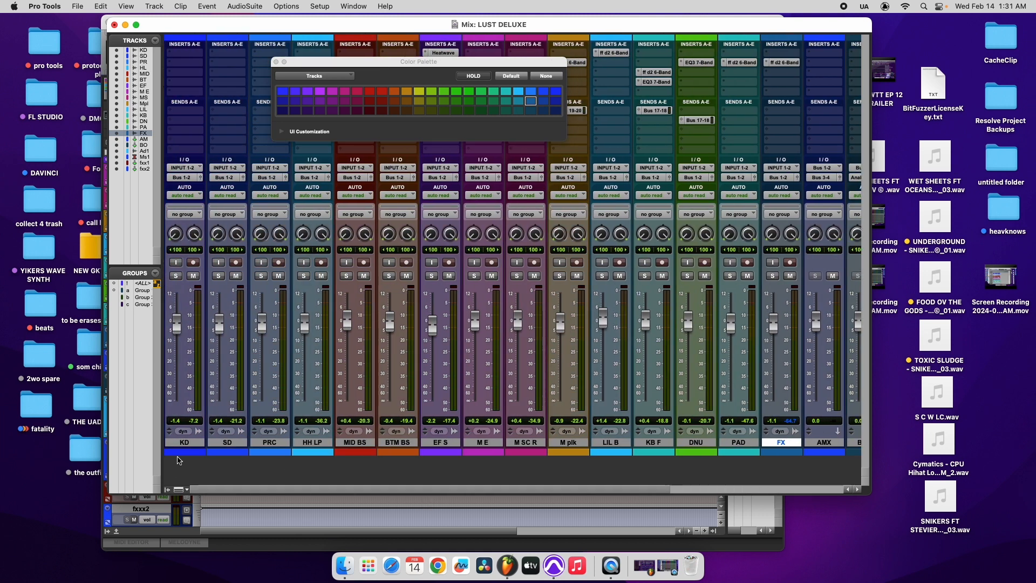
{"action": "left_click", "coordinate": [185, 442], "text": "shift"}
{"action": "left_click_drag", "start_coordinate": [230, 490], "coordinate": [450, 480]}
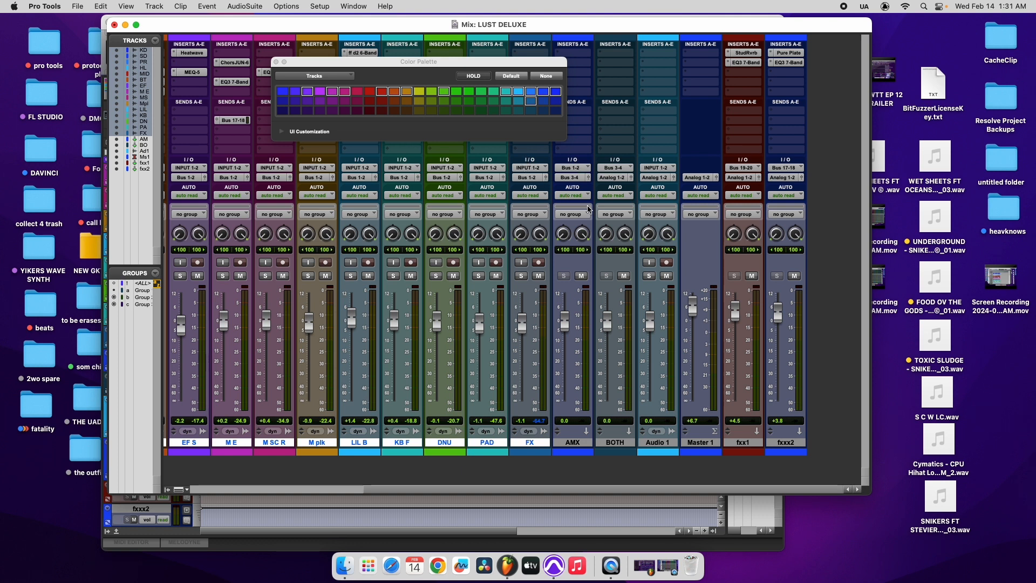
{"action": "left_click", "coordinate": [576, 443]}
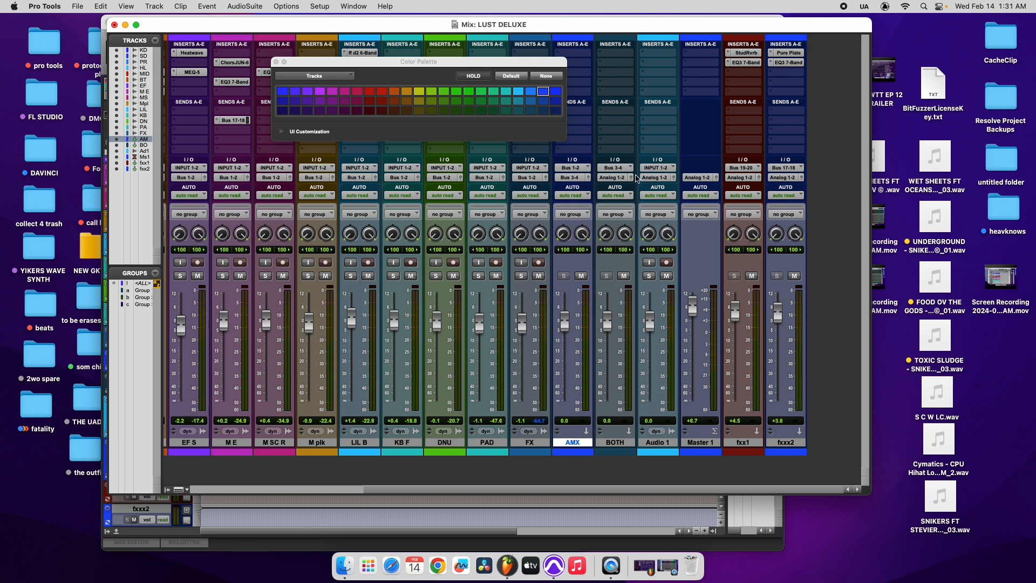
{"action": "left_click", "coordinate": [613, 443]}
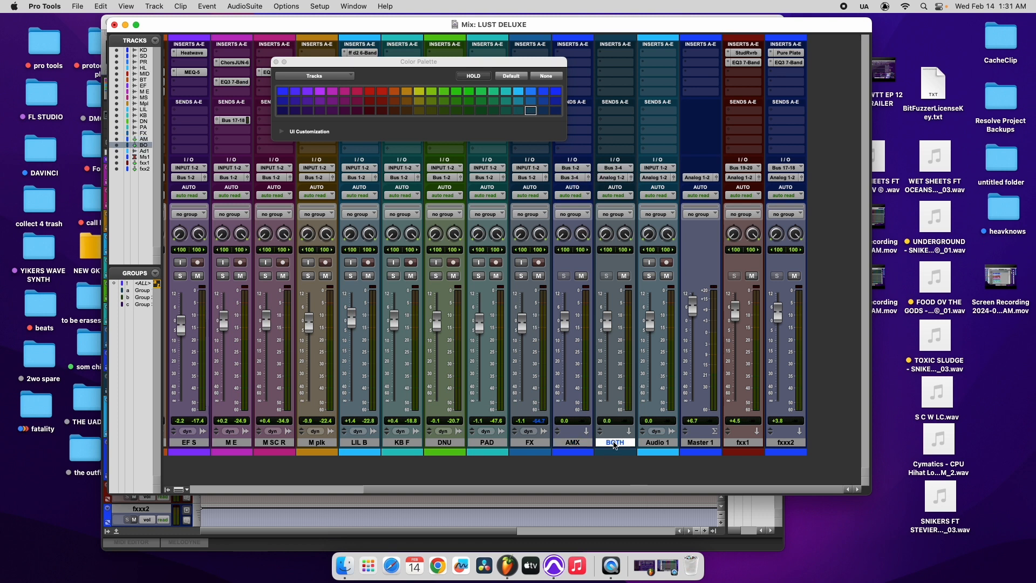
Route the outputs of both effects tracks, fxx1 and fxxx2, to Bus 3-4 (Stereo).
{"action": "left_click", "coordinate": [755, 444]}
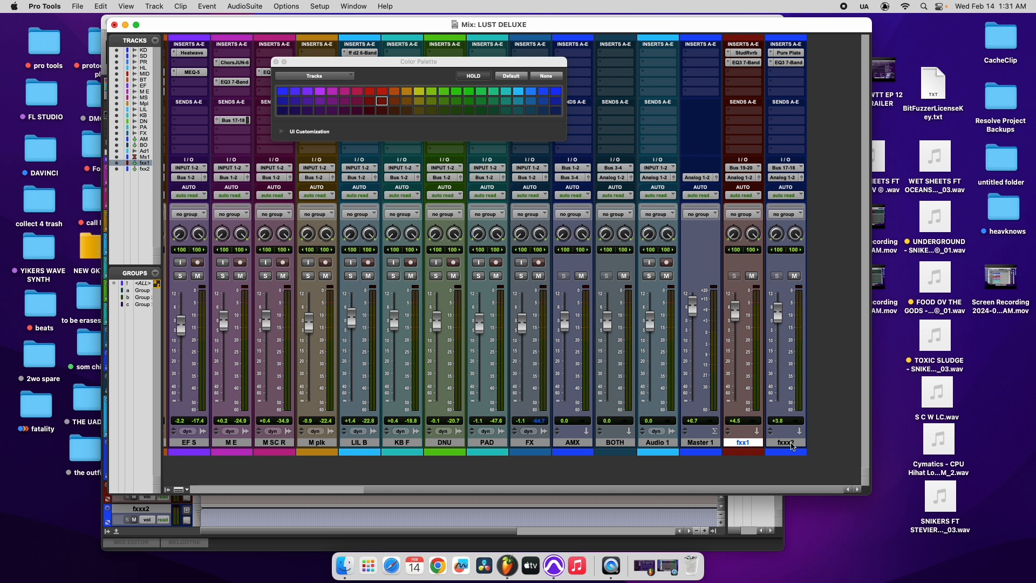
{"action": "left_click", "coordinate": [787, 443], "text": "shift"}
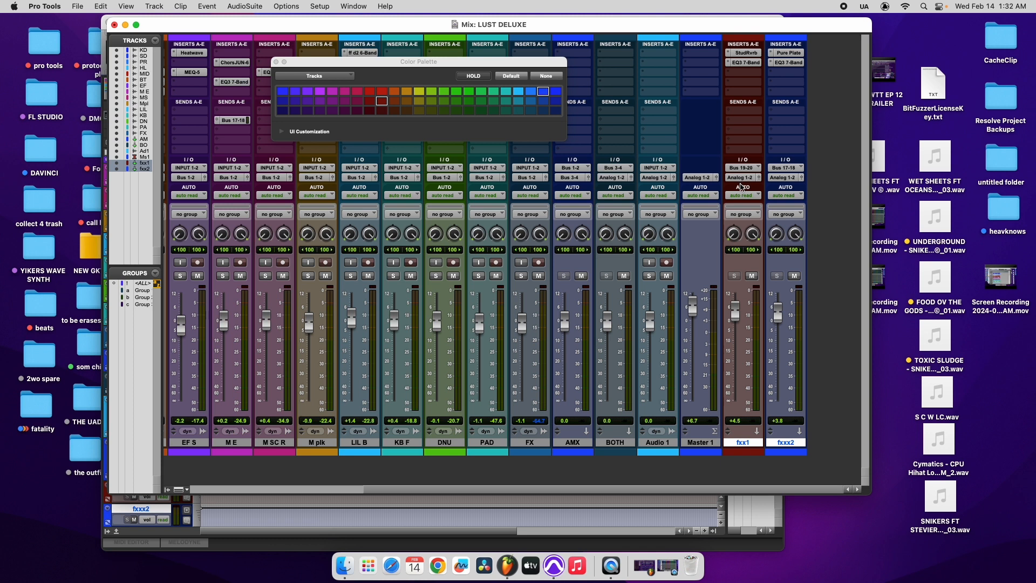
{"action": "left_click", "coordinate": [741, 178]}
{"action": "mouse_move", "coordinate": [753, 188]}
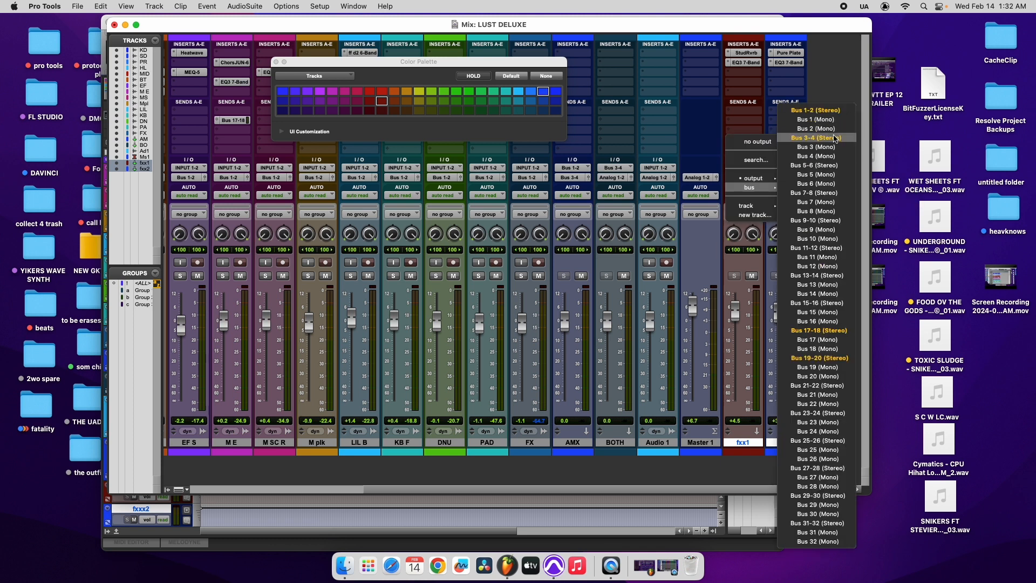
{"action": "left_click", "coordinate": [834, 138], "text": "alt+shift"}
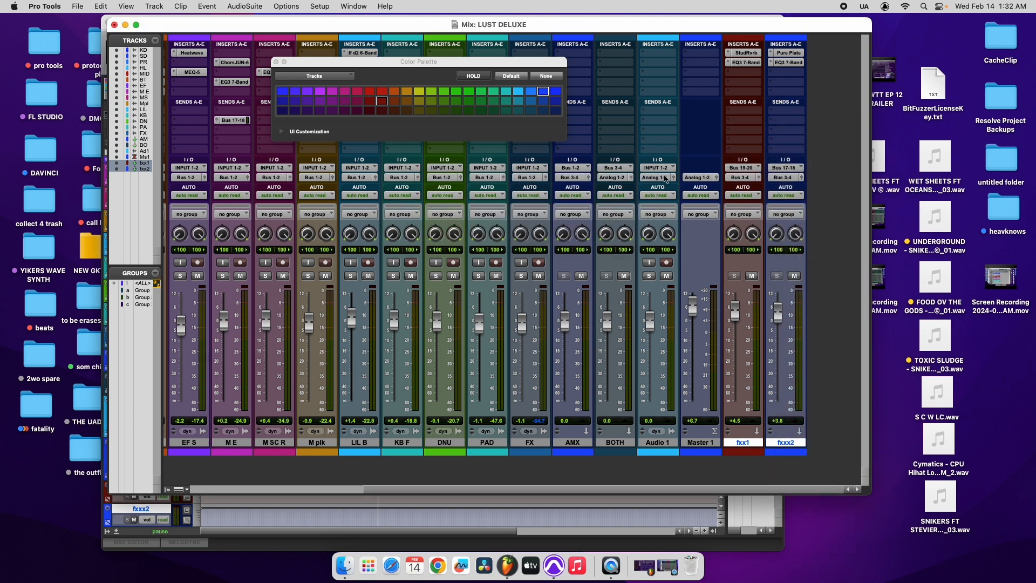
Play the mix to check the new bus routing, close the Color Palette, and save the session.
{"action": "key", "text": "space"}
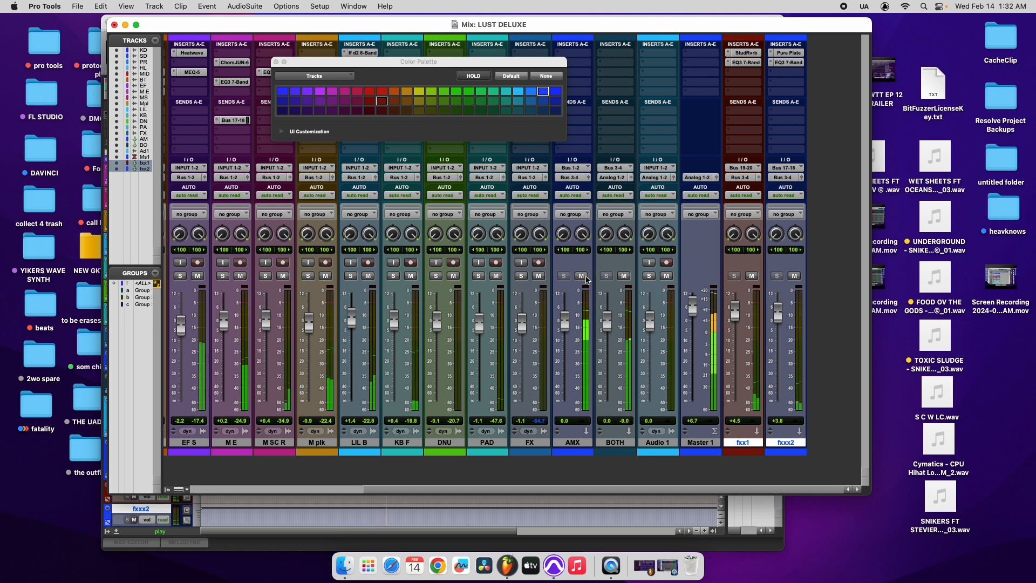
{"action": "left_click", "coordinate": [667, 276]}
{"action": "left_click", "coordinate": [667, 277]}
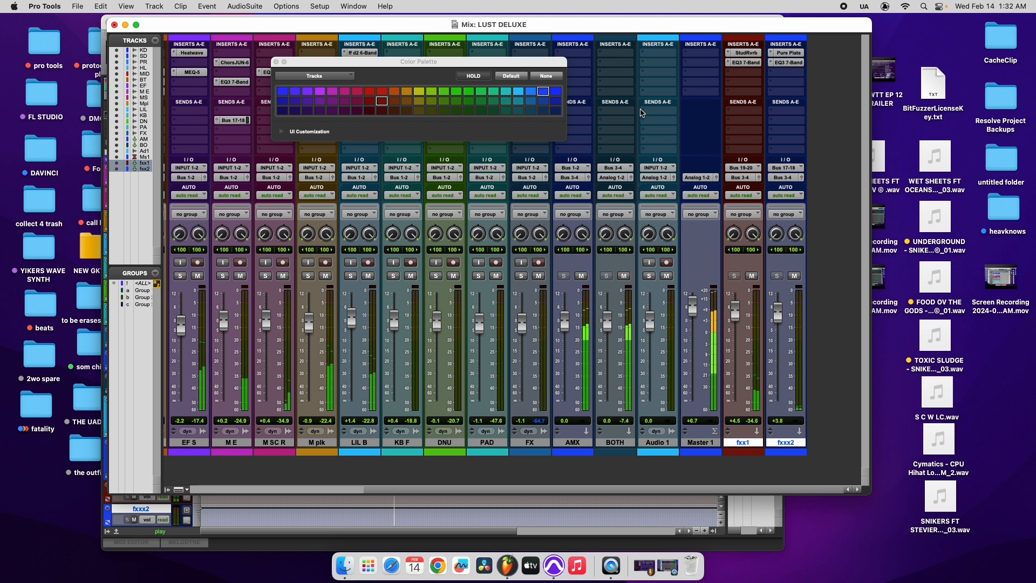
{"action": "left_click", "coordinate": [276, 62]}
{"action": "left_click", "coordinate": [78, 6]}
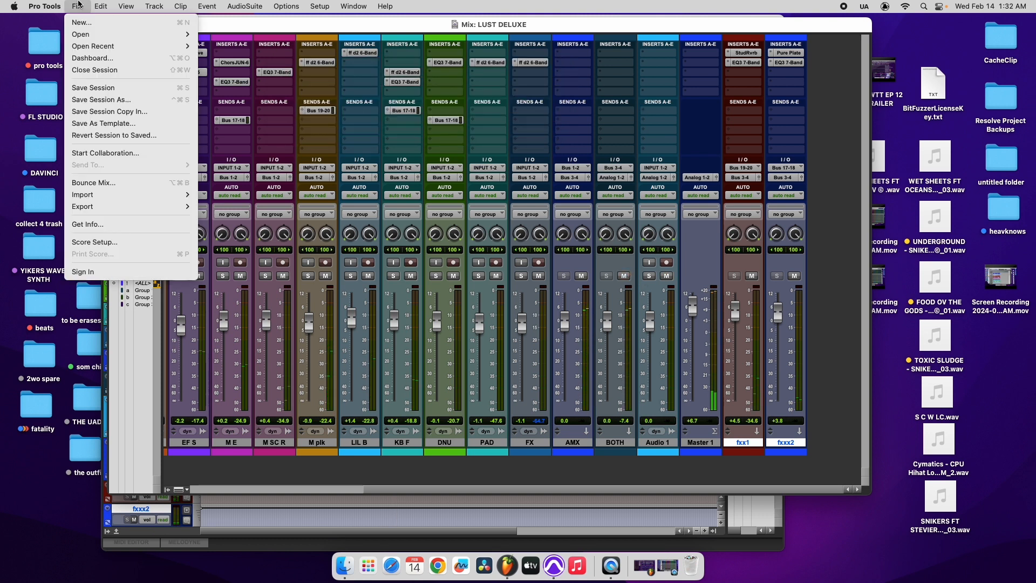
{"action": "left_click", "coordinate": [93, 87]}
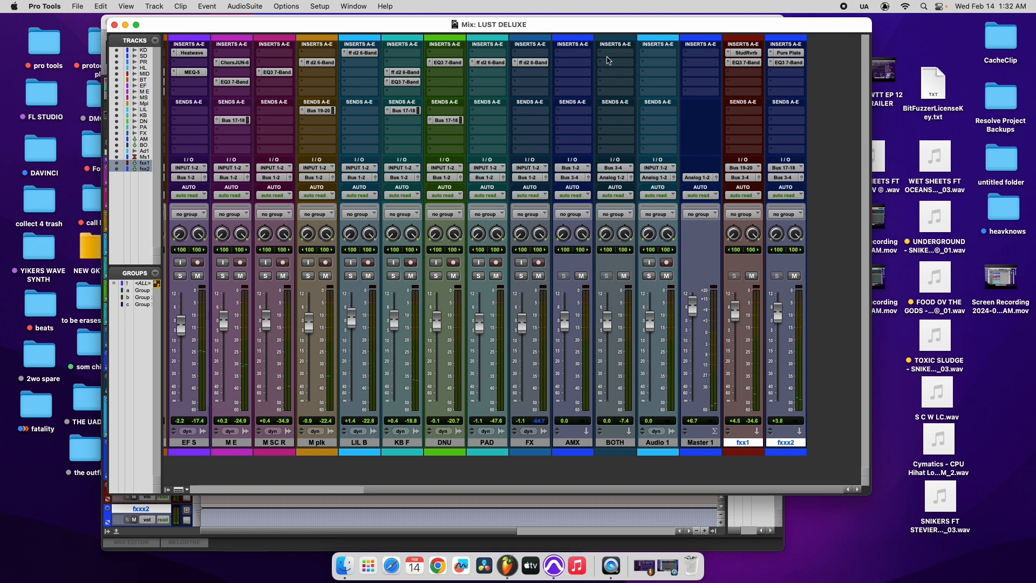
Insert the multichannel Ozone 11 Equalizer (stereo) in slot A of the BOTH track.
{"action": "left_click", "coordinate": [601, 55]}
{"action": "mouse_move", "coordinate": [648, 53]}
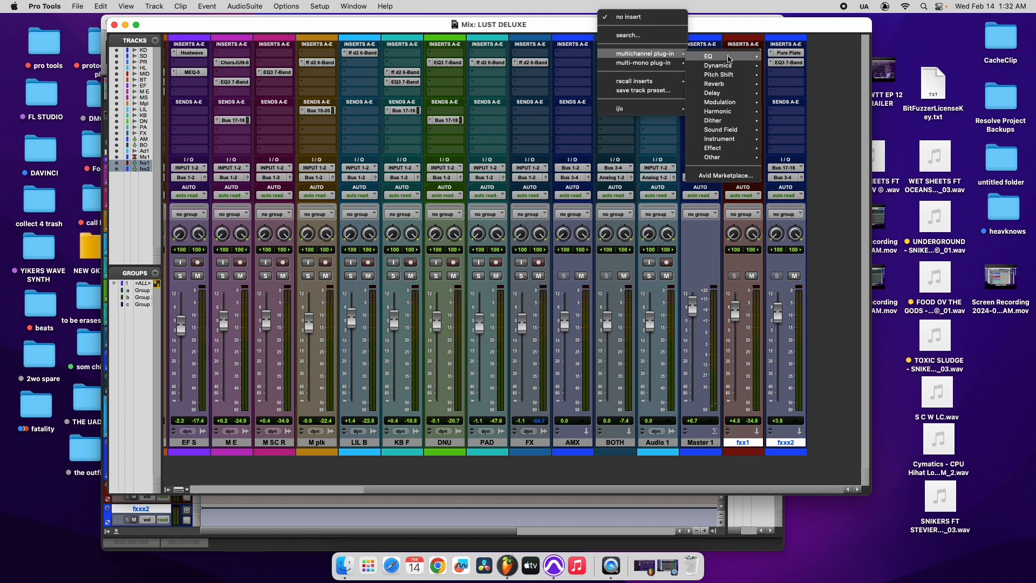
{"action": "mouse_move", "coordinate": [712, 56]}
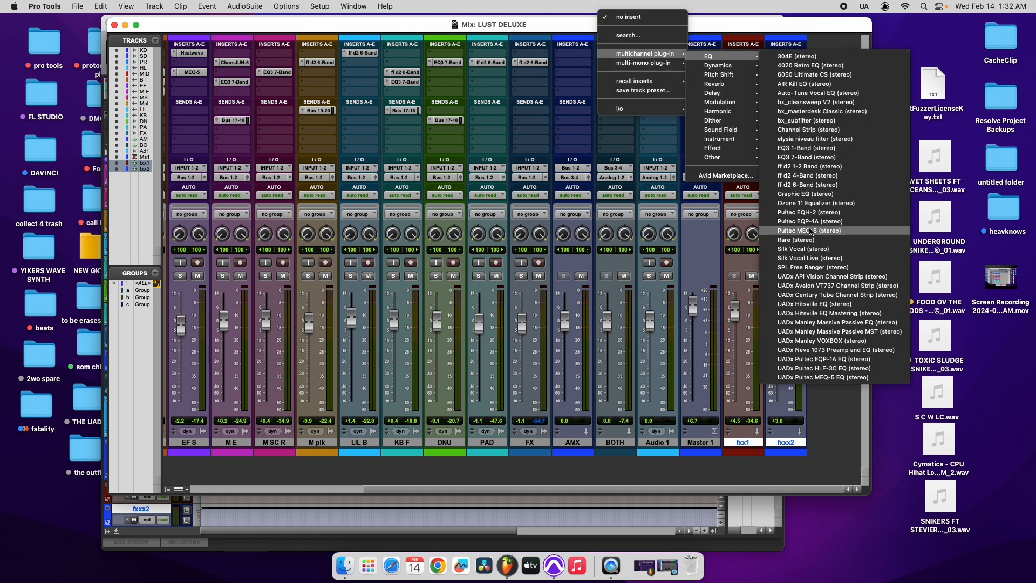
{"action": "left_click", "coordinate": [810, 203]}
During playback, add a bell cut of -0.2 dB at 103 Hz in the Ozone EQ and save the session.
{"action": "key", "text": "space"}
{"action": "left_click", "coordinate": [337, 188]}
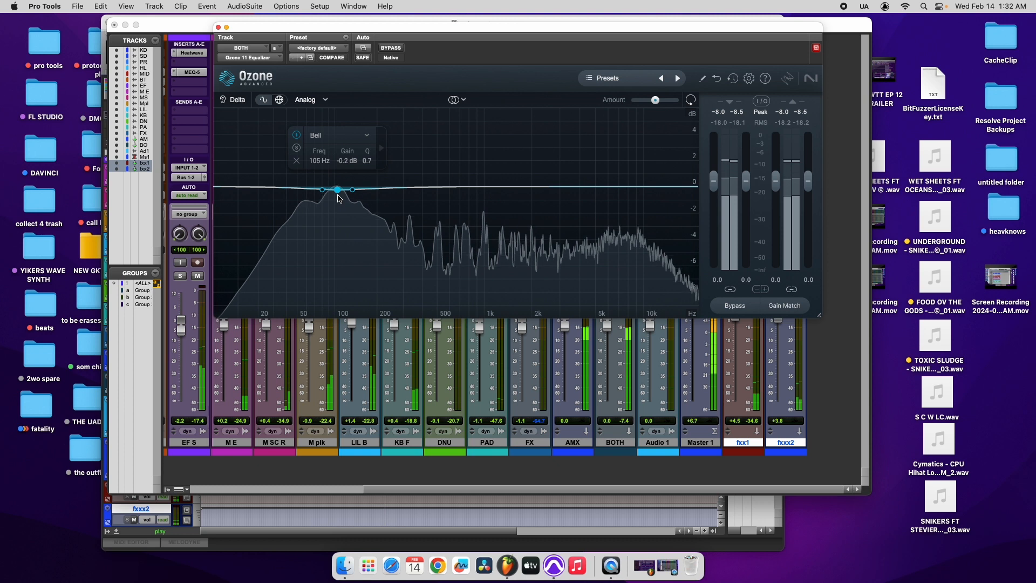
{"action": "left_click_drag", "start_coordinate": [338, 198], "coordinate": [338, 198]}
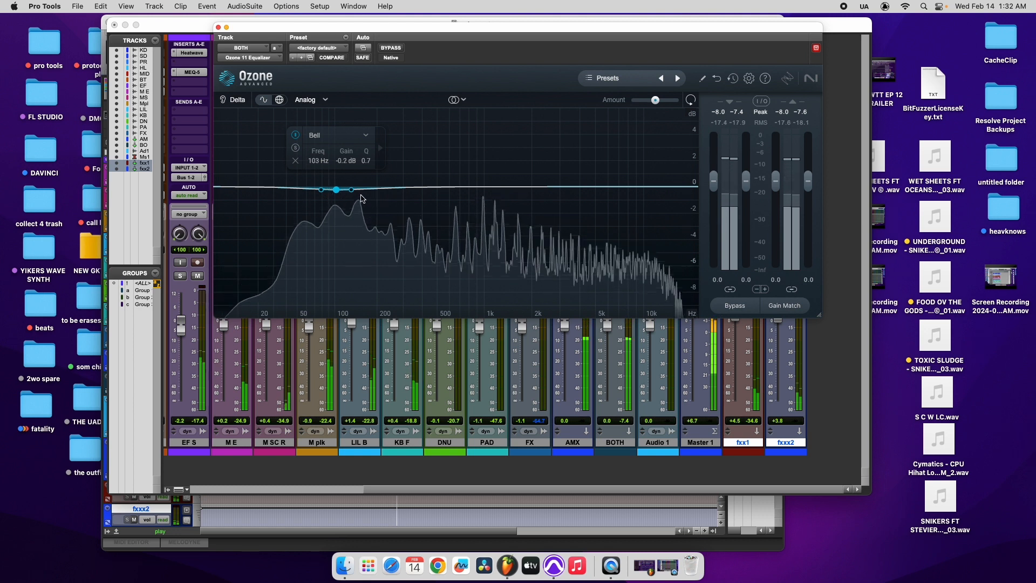
{"action": "left_click", "coordinate": [78, 6]}
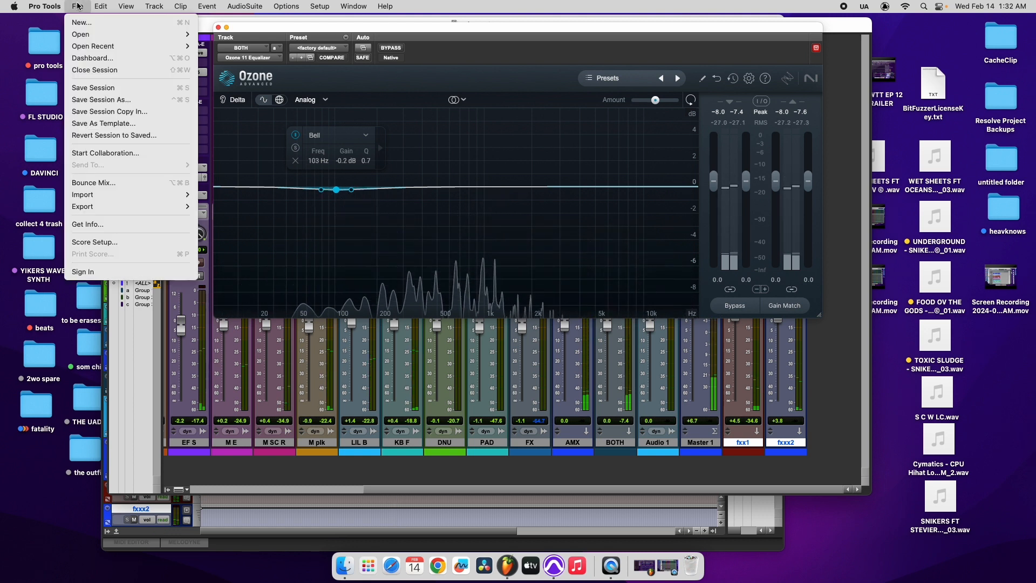
{"action": "left_click", "coordinate": [92, 89]}
During playback, add bell boosts of 0.1 dB at 3445 Hz and 0.2 dB at 1427 Hz with Q 0.6.
{"action": "key", "text": "space"}
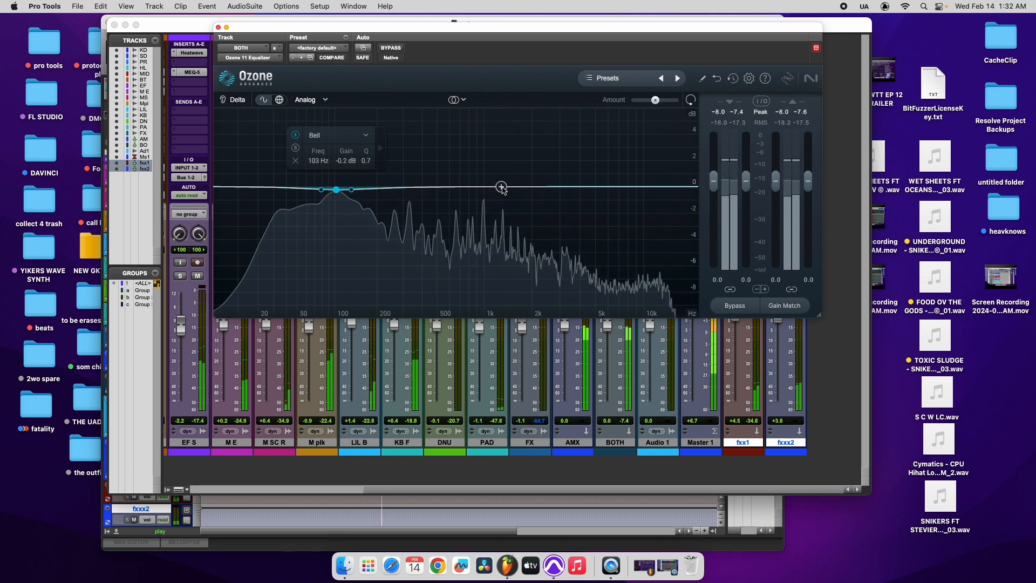
{"action": "left_click", "coordinate": [570, 186]}
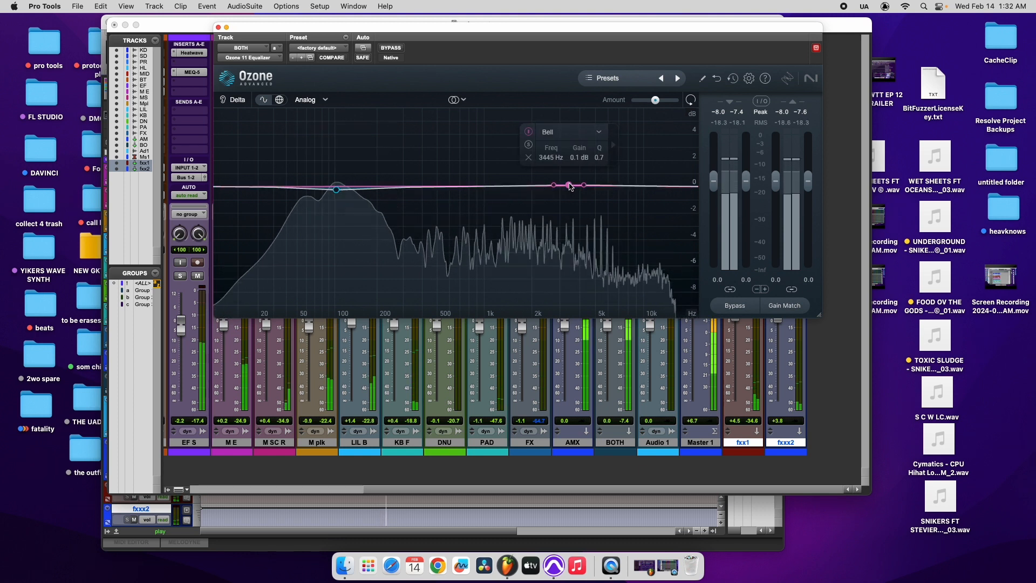
{"action": "left_click", "coordinate": [524, 185]}
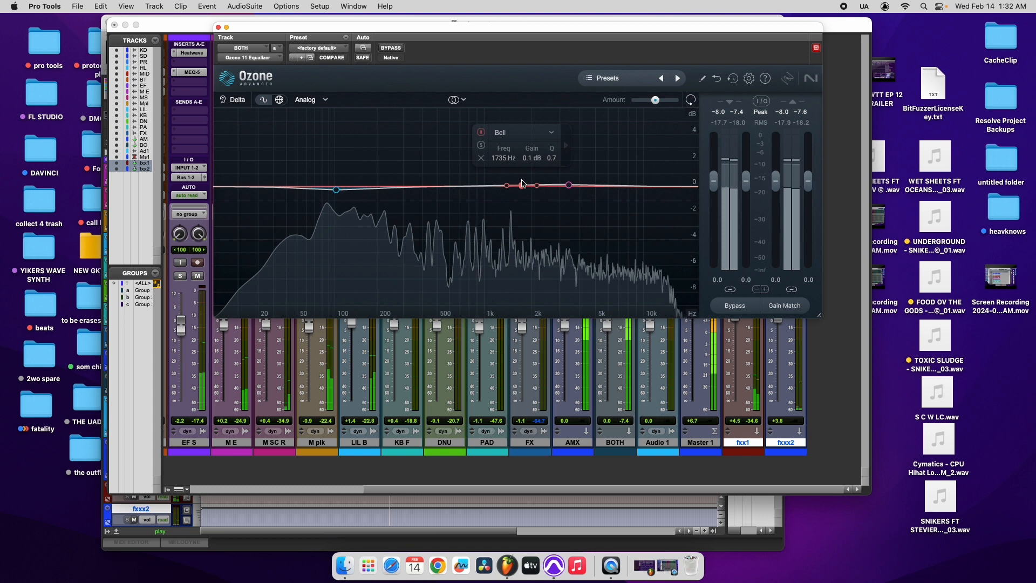
{"action": "mouse_move", "coordinate": [524, 183]}
{"action": "left_mouse_down"}
{"action": "mouse_move", "coordinate": [538, 185]}
{"action": "mouse_move", "coordinate": [508, 189]}
{"action": "left_mouse_up"}
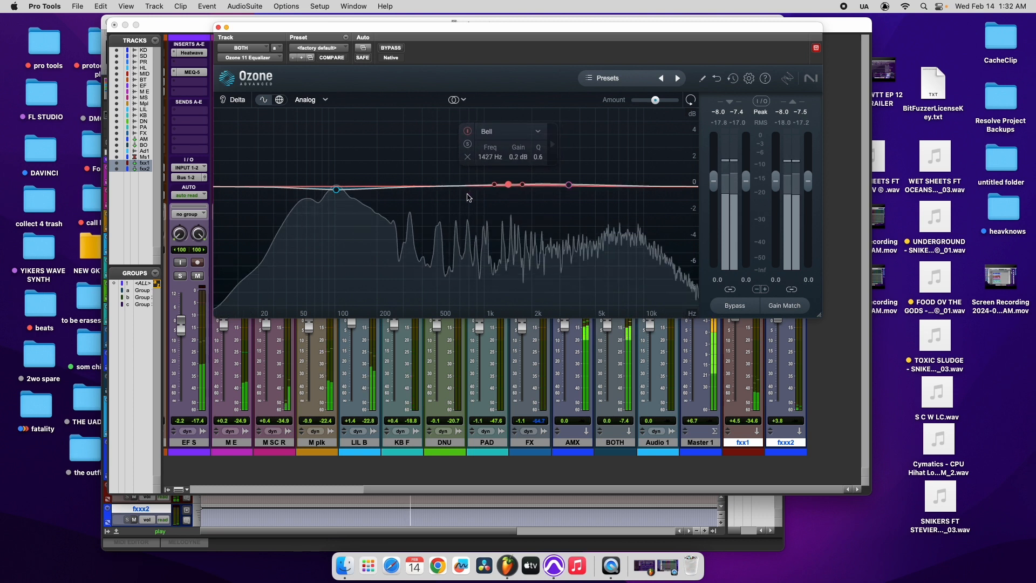
Set the low shelf to -0.1 dB at 25 Hz and add a bell cut of -0.1 dB at 166 Hz.
{"action": "left_click_drag", "start_coordinate": [366, 190], "coordinate": [267, 189]}
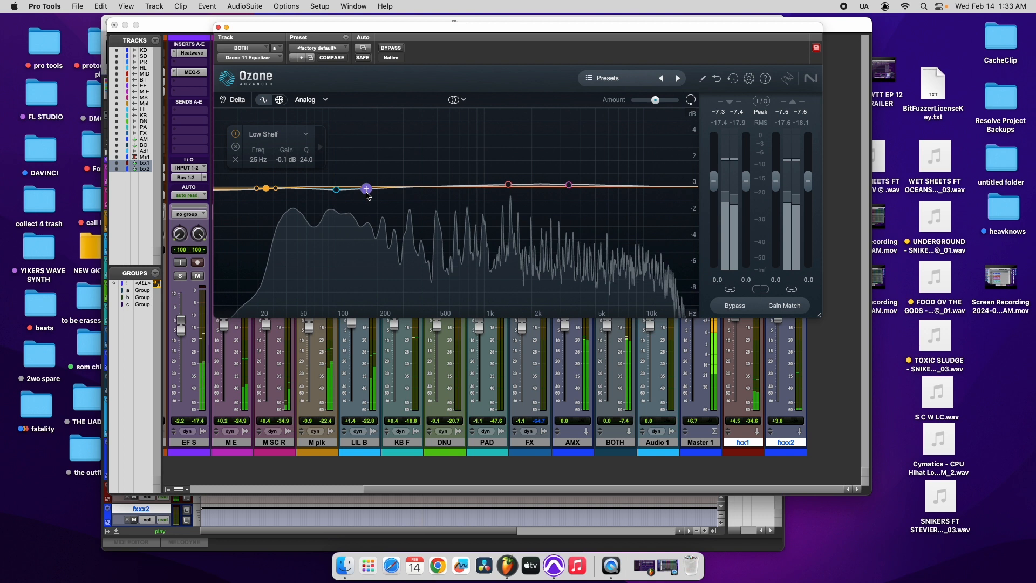
{"action": "left_click", "coordinate": [367, 188]}
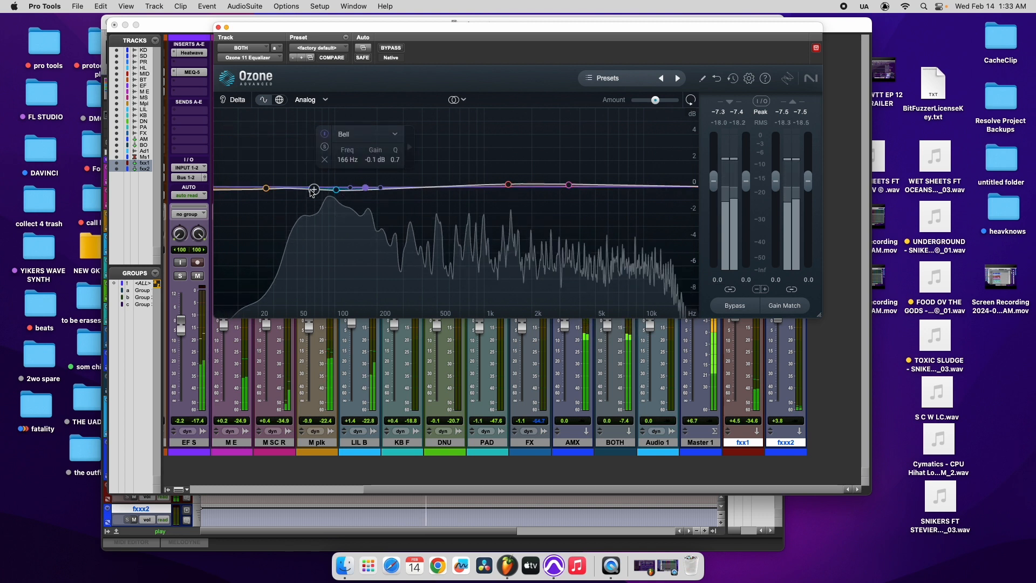
Move the Ozone EQ's low bell cut on the BOTH track to -0.2 dB at 94 Hz and close the plug-in window.
{"action": "left_click_drag", "start_coordinate": [366, 188], "coordinate": [330, 189]}
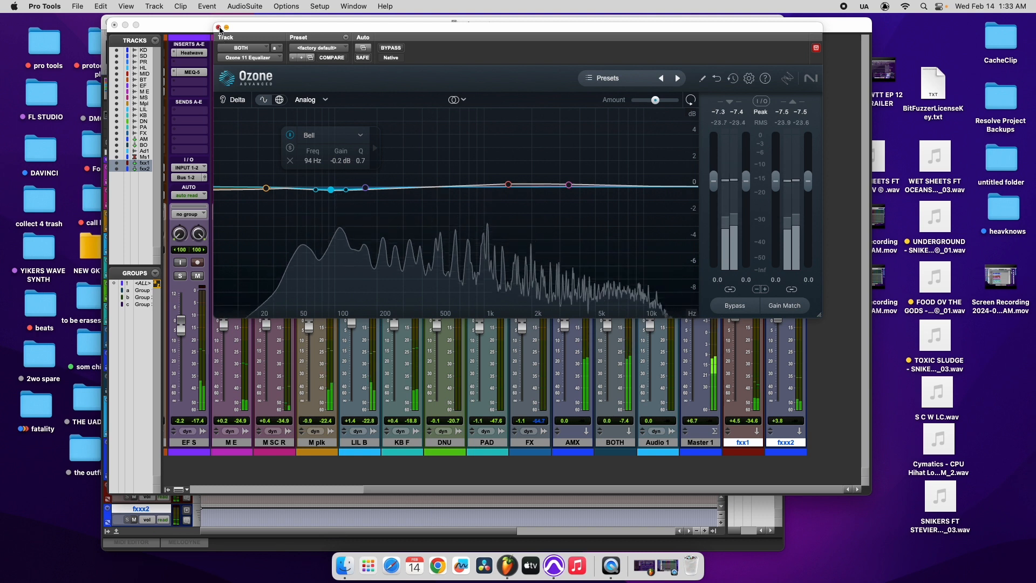
{"action": "left_click", "coordinate": [218, 27]}
Review the EQ3 7-Band settings on the MID BS track.
{"action": "scroll", "coordinate": [318, 385], "scroll_direction": "left", "scroll_amount": 4}
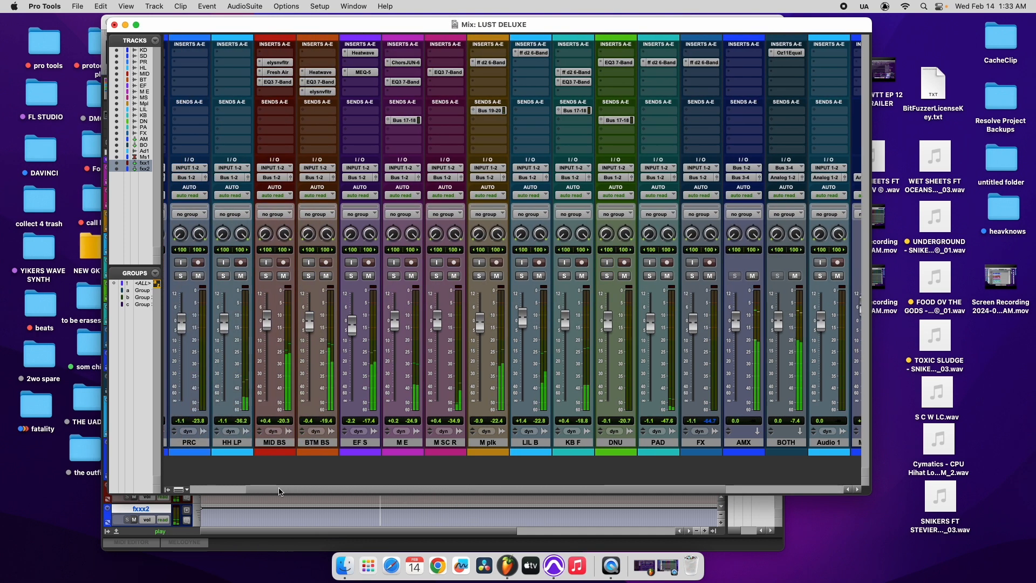
{"action": "left_click", "coordinate": [277, 82]}
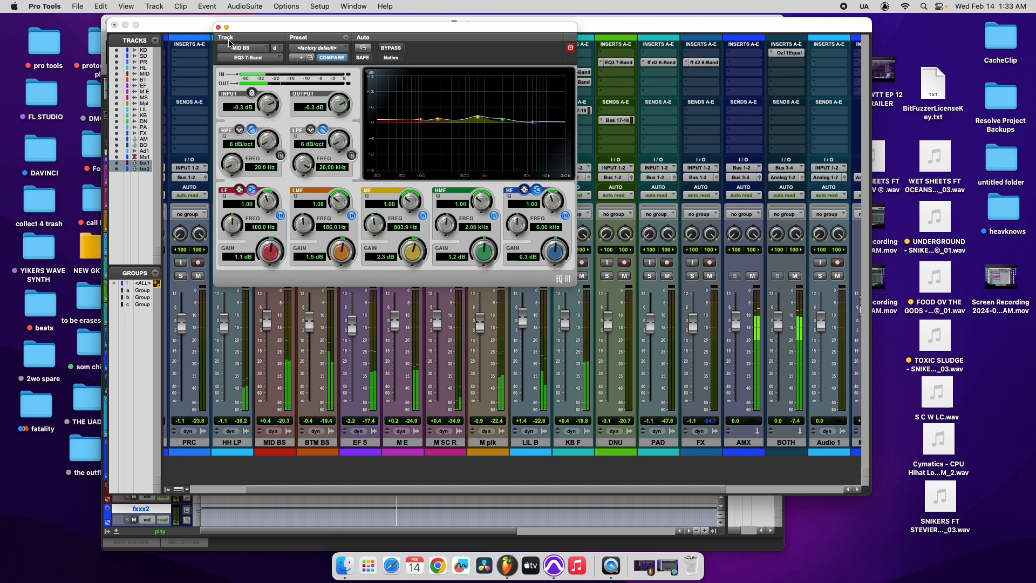
{"action": "left_click", "coordinate": [218, 27]}
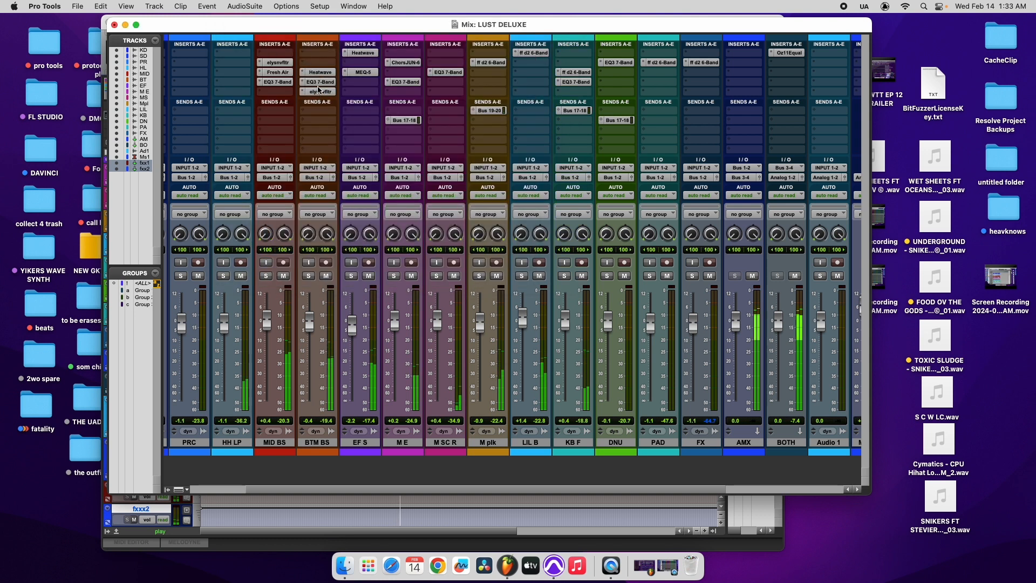
On the BTM BS track's EQ3 7-Band, set LF gain to 0.1 dB, LMF gain to -0.4 dB and MF frequency to 709.6 Hz.
{"action": "left_click", "coordinate": [319, 82]}
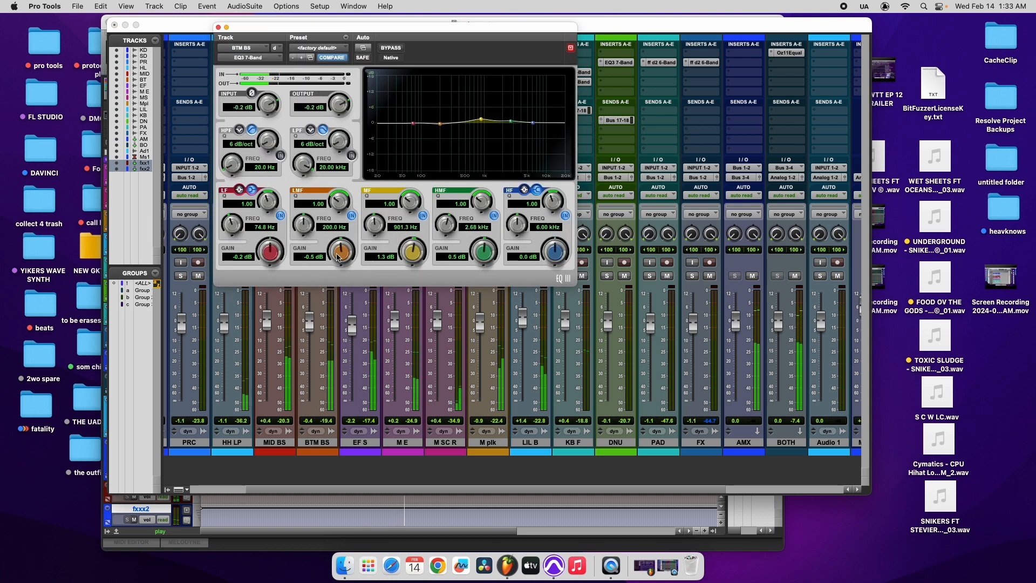
{"action": "left_click_drag", "start_coordinate": [266, 258], "coordinate": [266, 256]}
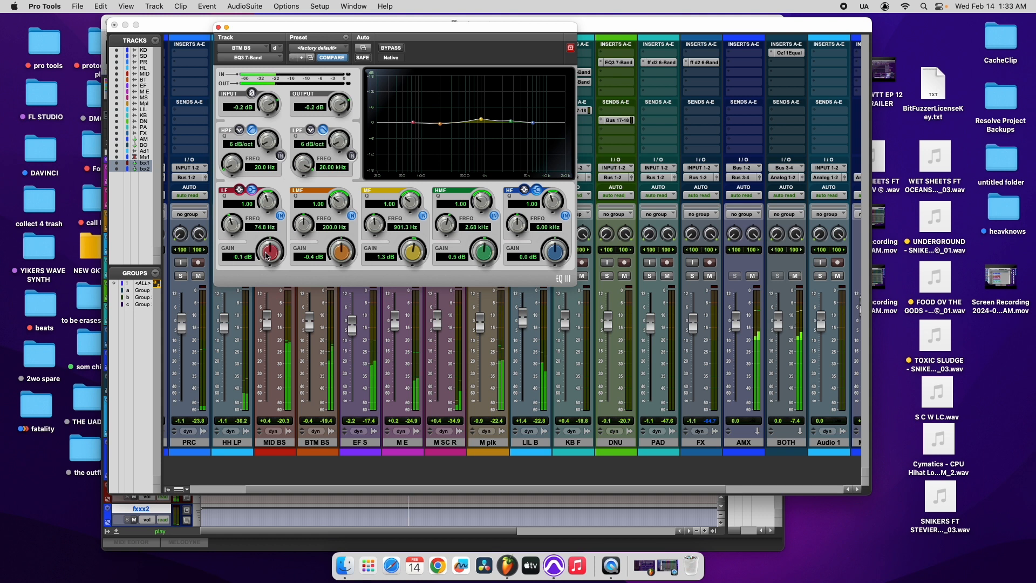
{"action": "left_click_drag", "start_coordinate": [376, 229], "coordinate": [374, 232]}
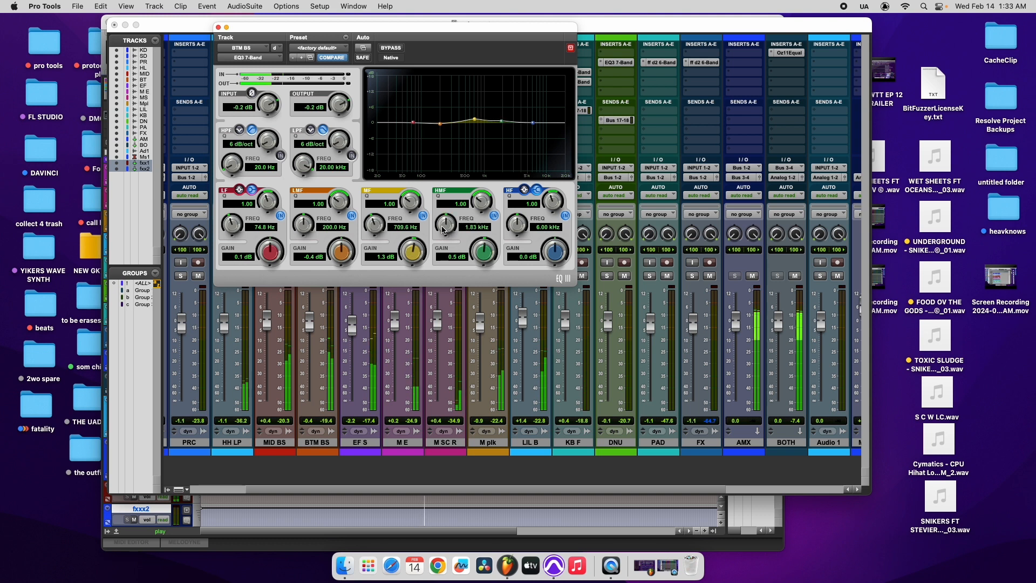
Set the BTM BS EQ's MF gain to 0.6 dB, HMF frequency to 2.14 kHz and HF gain to 0.3 dB, and save the session.
{"action": "left_click_drag", "start_coordinate": [415, 253], "coordinate": [412, 251]}
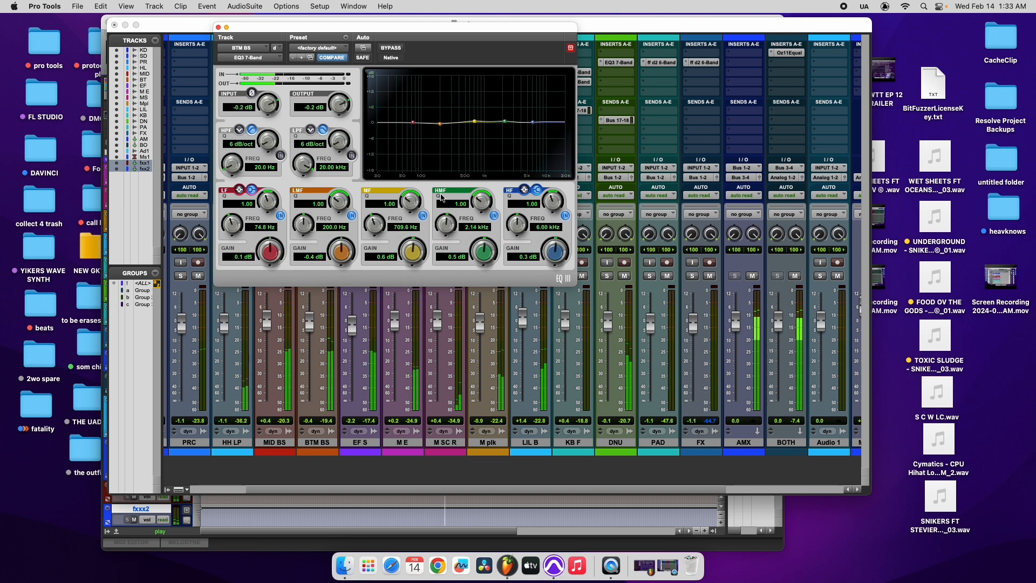
{"action": "left_click", "coordinate": [219, 27]}
{"action": "left_click", "coordinate": [78, 6]}
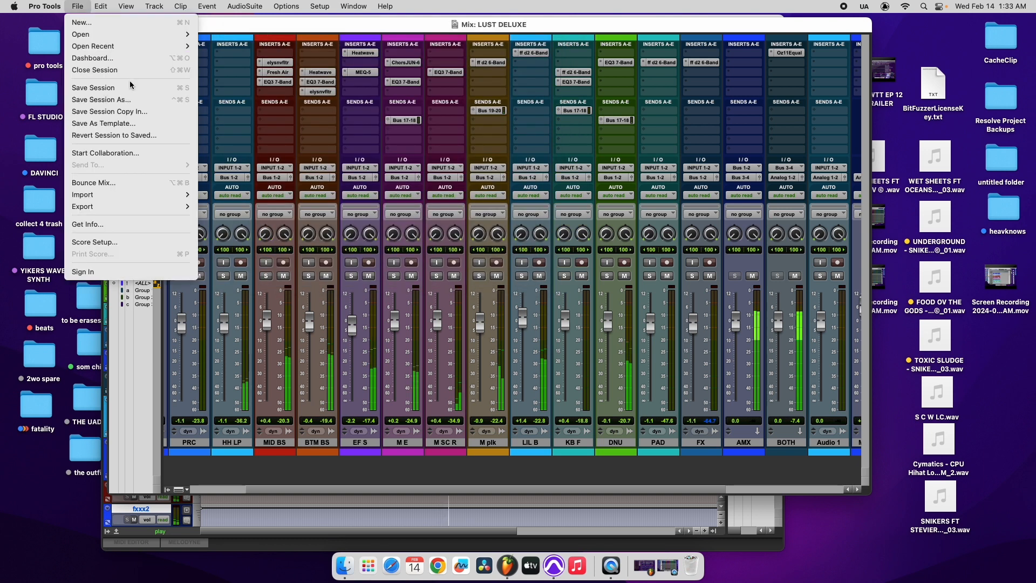
{"action": "left_click", "coordinate": [132, 87]}
Using Group 3, raise the linked faders to +0.7 dB on MID BS and -0.1 dB on BTM BS, and save the session.
{"action": "left_click_drag", "start_coordinate": [493, 490], "coordinate": [514, 495]}
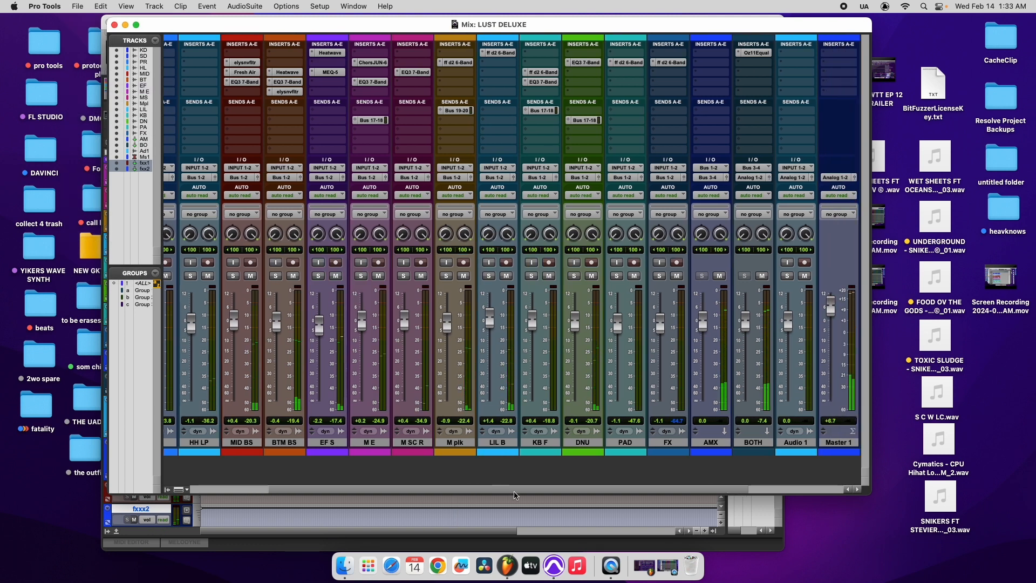
{"action": "left_click_drag", "start_coordinate": [514, 493], "coordinate": [644, 513]}
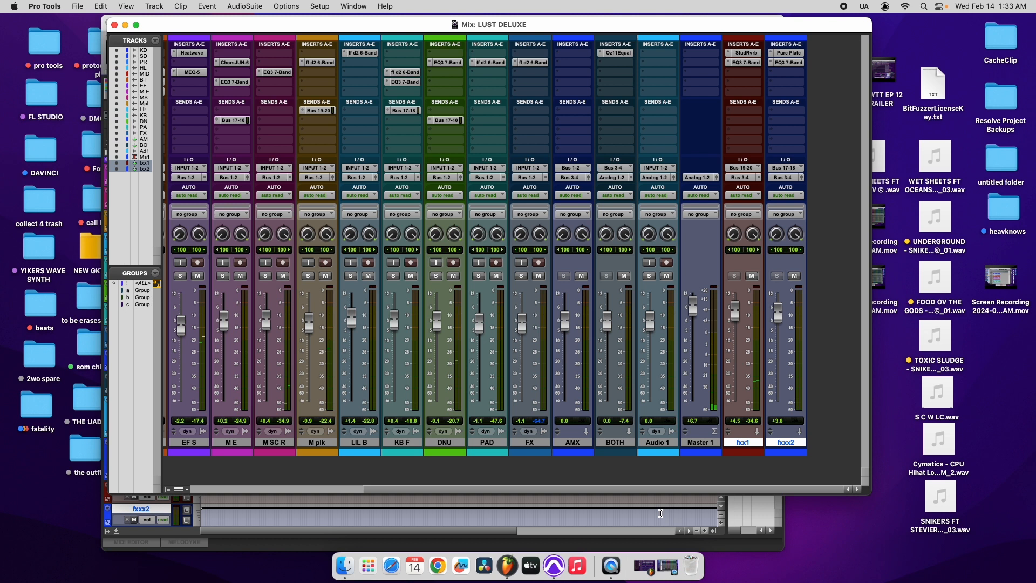
{"action": "left_click_drag", "start_coordinate": [546, 491], "coordinate": [344, 477]}
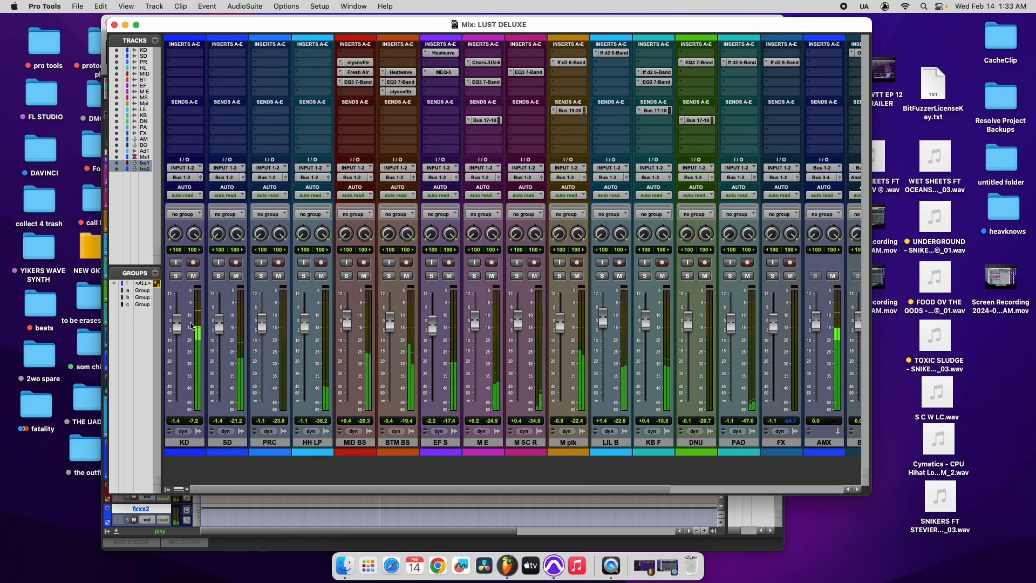
{"action": "left_click", "coordinate": [142, 306]}
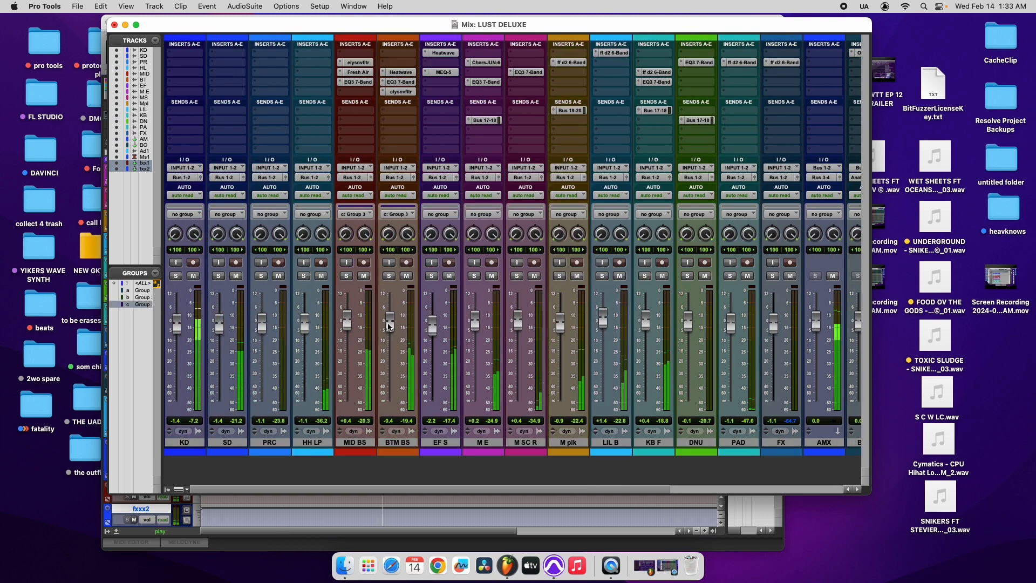
{"action": "left_click_drag", "start_coordinate": [348, 322], "coordinate": [348, 319]}
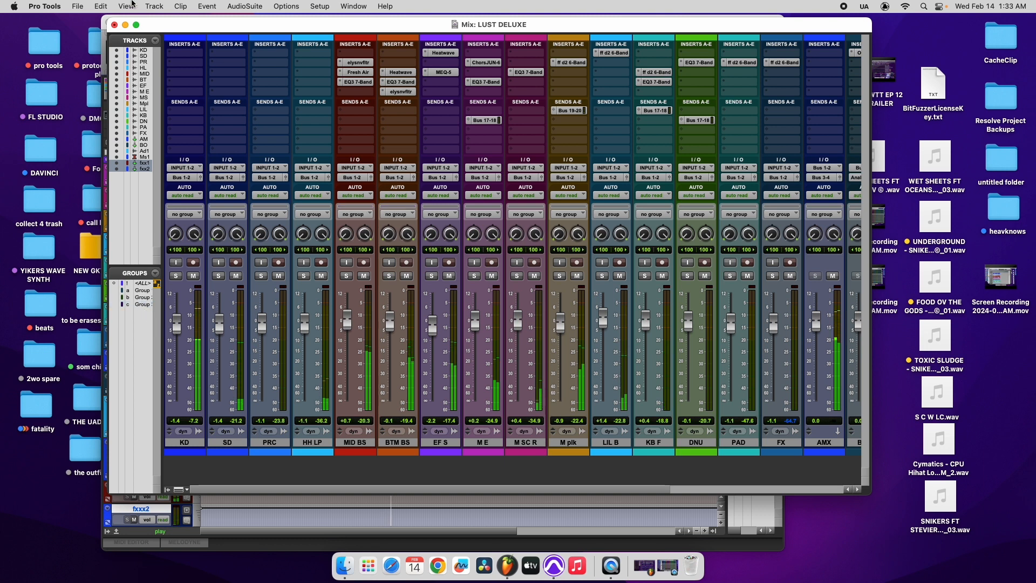
{"action": "left_click", "coordinate": [78, 6]}
{"action": "left_click", "coordinate": [114, 88]}
Recolor the BOTH track bright blue with the Color Palette.
{"action": "left_click_drag", "start_coordinate": [494, 489], "coordinate": [681, 511]}
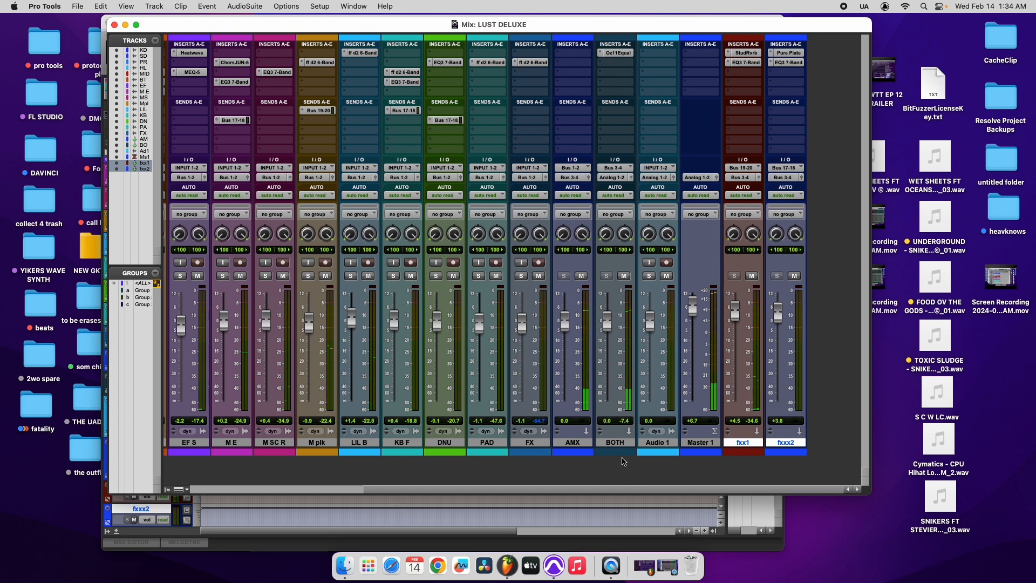
{"action": "double_click", "coordinate": [619, 452]}
{"action": "left_click", "coordinate": [543, 91]}
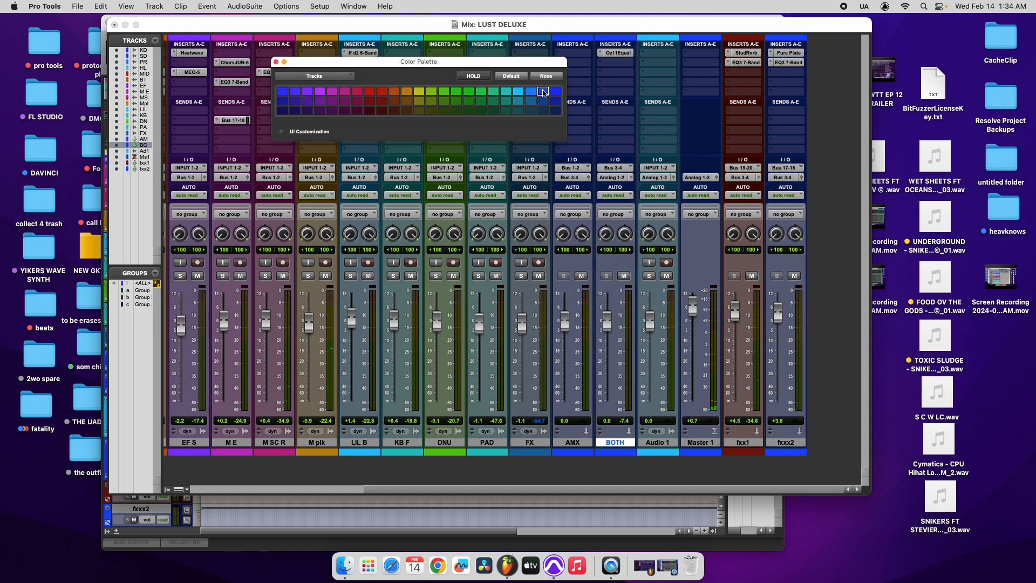
{"action": "left_click", "coordinate": [284, 64]}
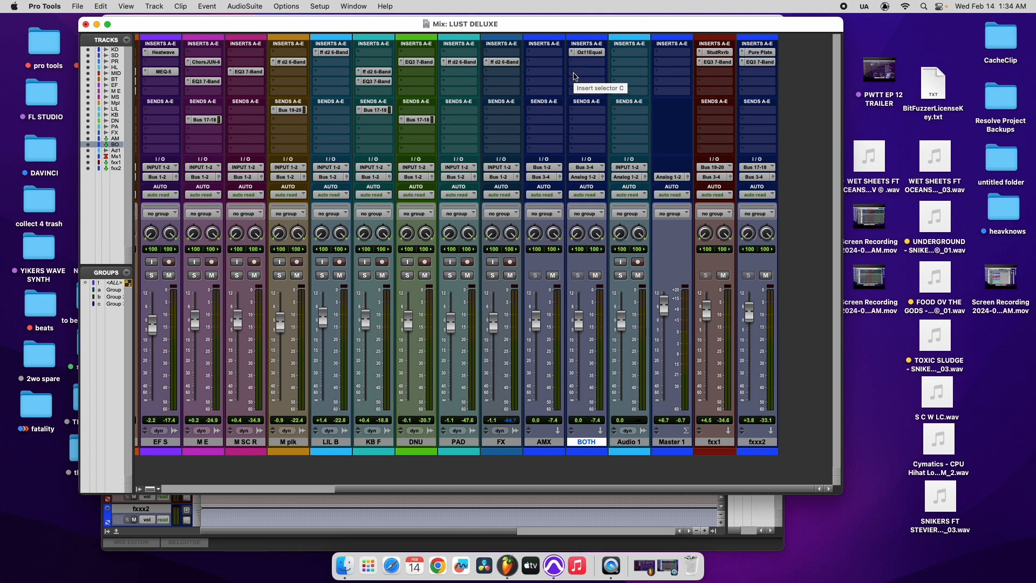
Insert the multichannel UADx Oxide Tape Recorder (stereo) in slot B of the BOTH track and start playback.
{"action": "left_click", "coordinate": [573, 65]}
{"action": "mouse_move", "coordinate": [616, 63]}
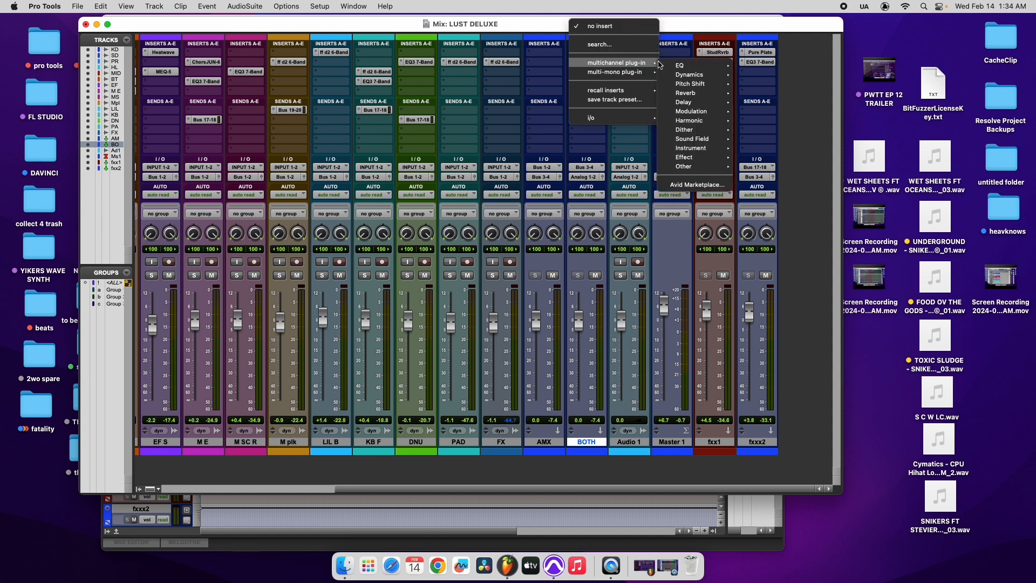
{"action": "mouse_move", "coordinate": [713, 122]}
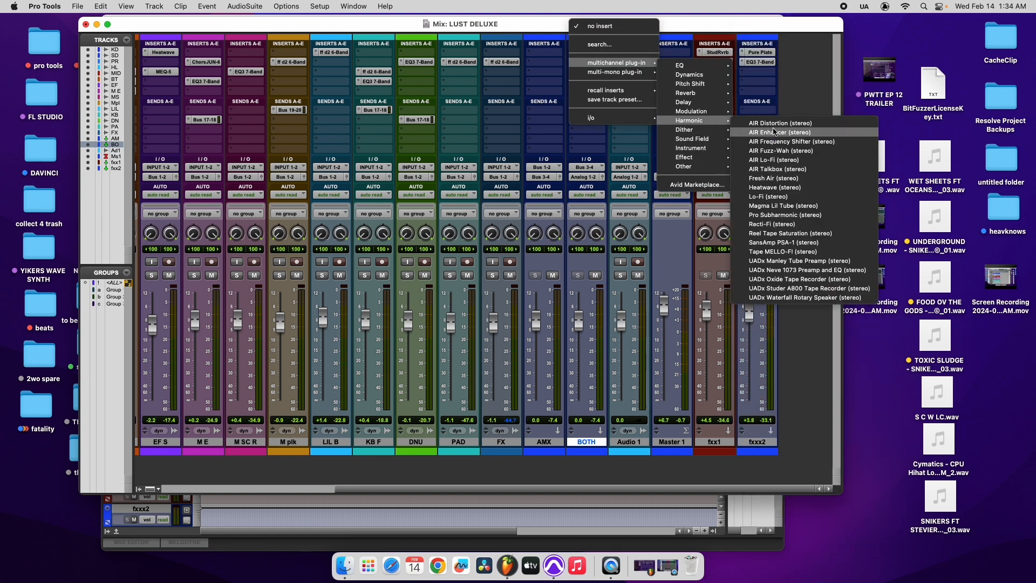
{"action": "left_click", "coordinate": [812, 279]}
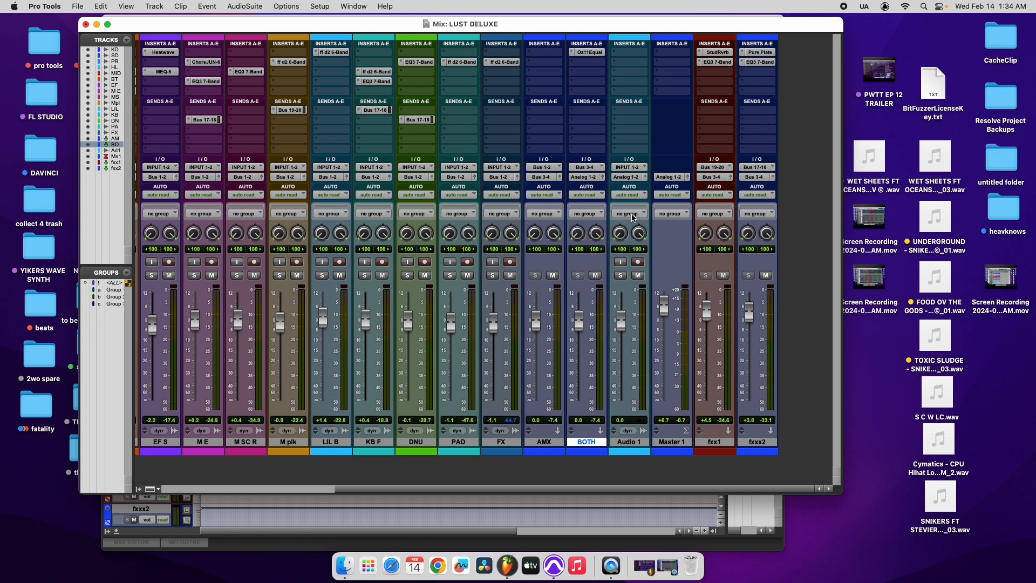
{"action": "key", "text": "space"}
{"action": "left_click_drag", "start_coordinate": [382, 30], "coordinate": [470, 35]}
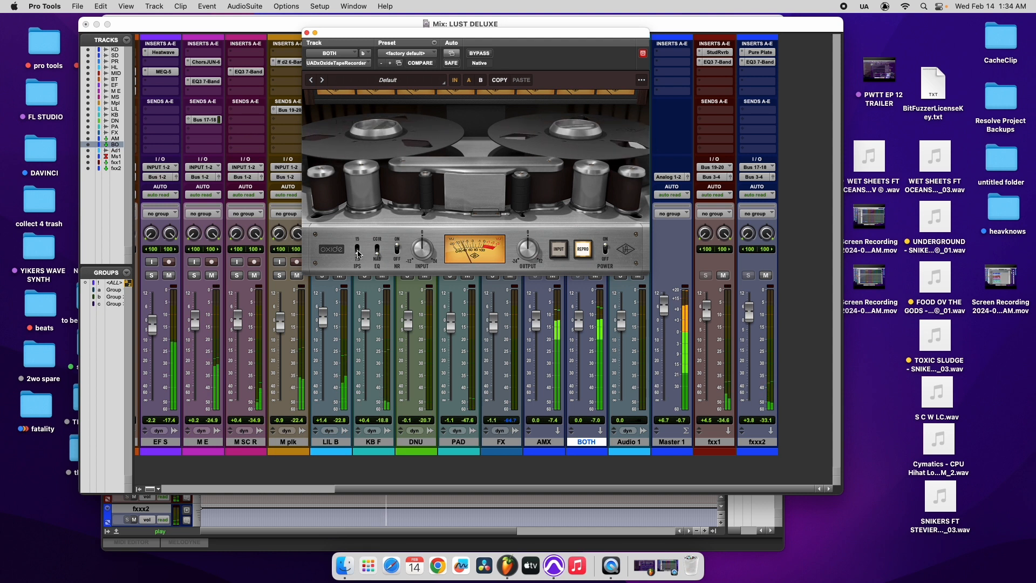
Adjust the Oxide's tape switches, compare the sound with the plug-in bypassed and active, and save the session.
{"action": "left_click", "coordinate": [397, 250]}
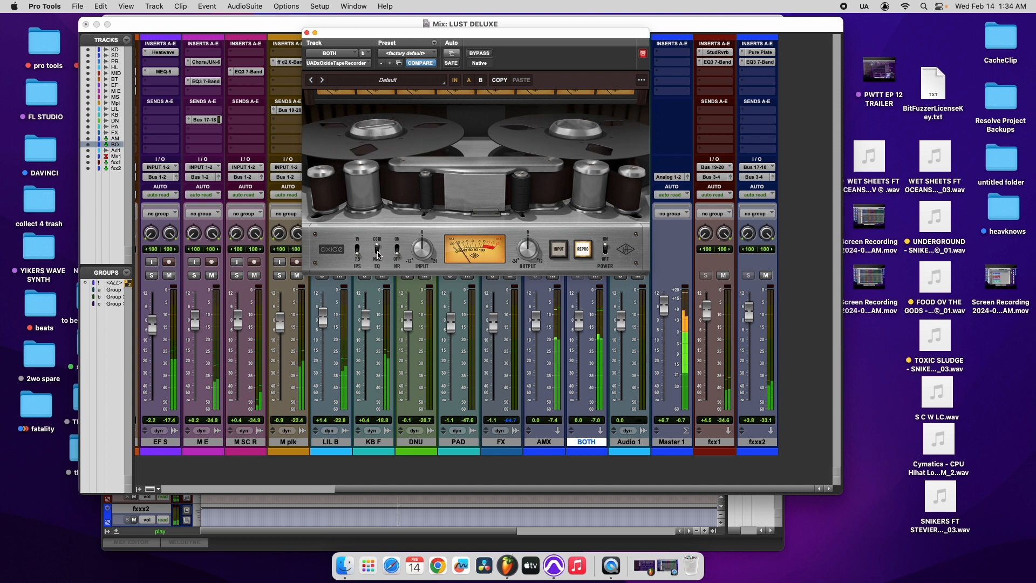
{"action": "left_click", "coordinate": [480, 54]}
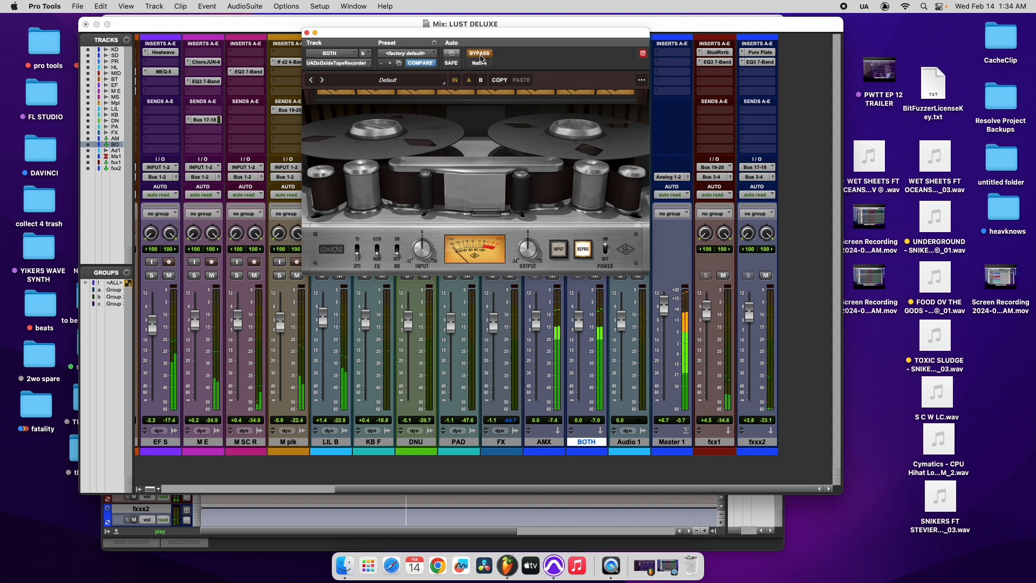
{"action": "left_click", "coordinate": [480, 55]}
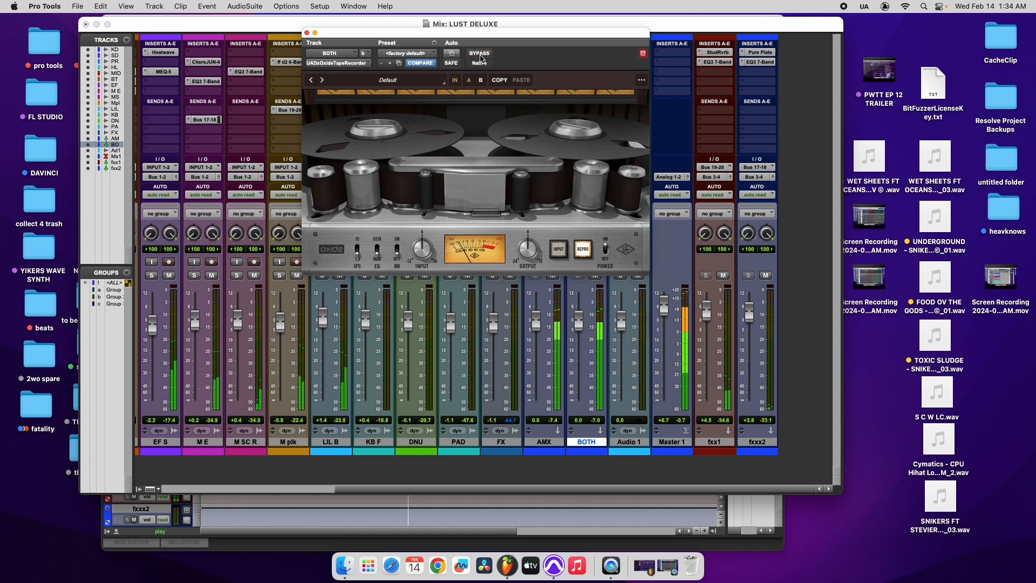
{"action": "left_click", "coordinate": [307, 33]}
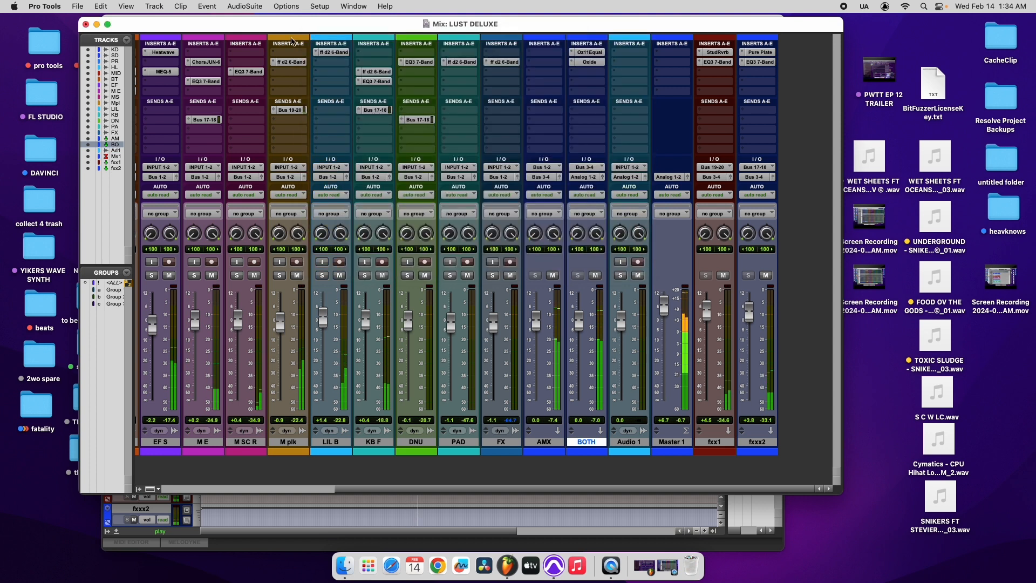
{"action": "left_click", "coordinate": [78, 7]}
{"action": "left_click", "coordinate": [105, 87]}
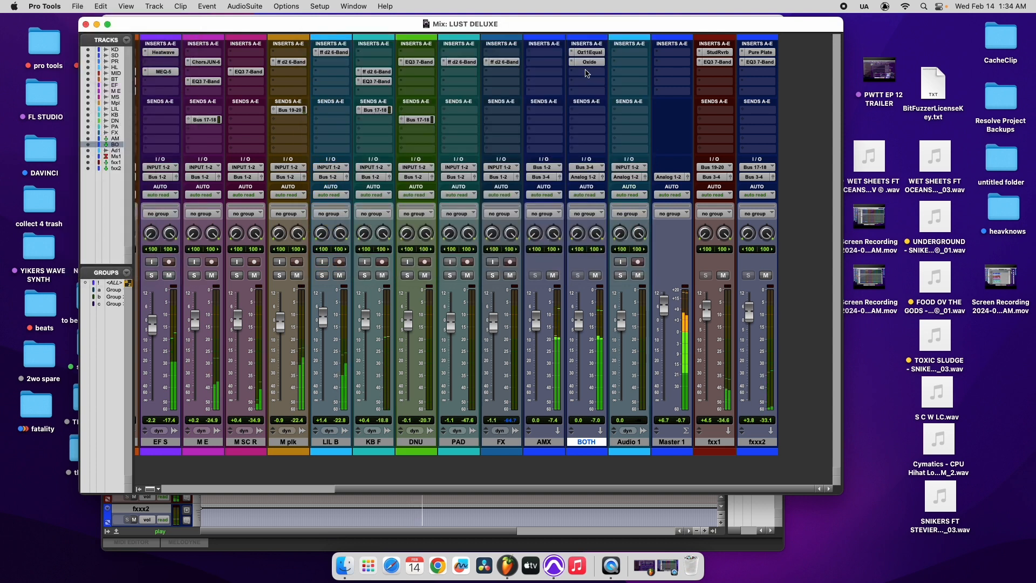
Replace the BOTH track's Oxide insert with the multichannel UADx Studer A800 Tape Recorder (stereo) and start playback.
{"action": "left_click", "coordinate": [588, 63]}
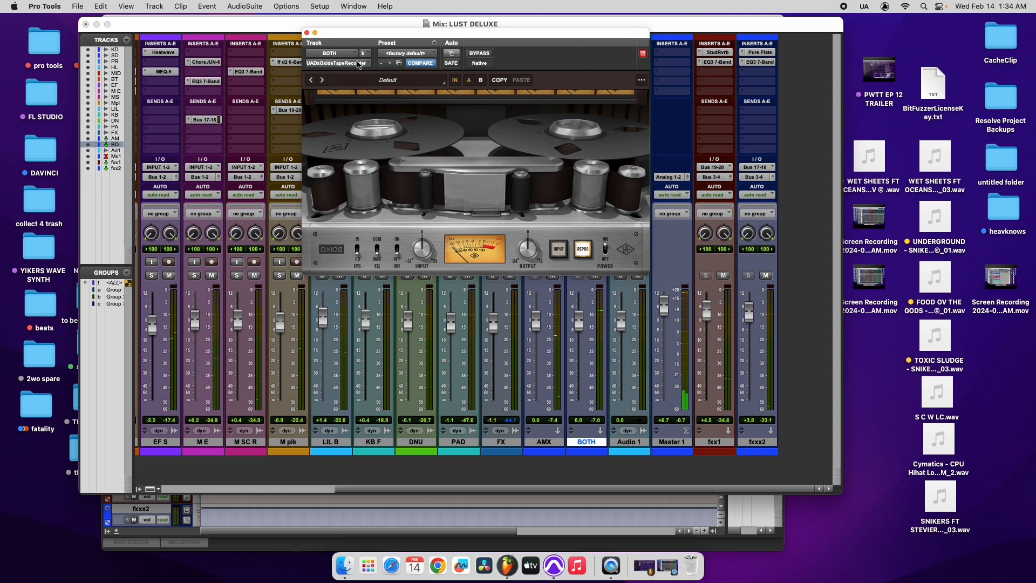
{"action": "left_click", "coordinate": [359, 65]}
{"action": "mouse_move", "coordinate": [373, 63]}
{"action": "mouse_move", "coordinate": [444, 122]}
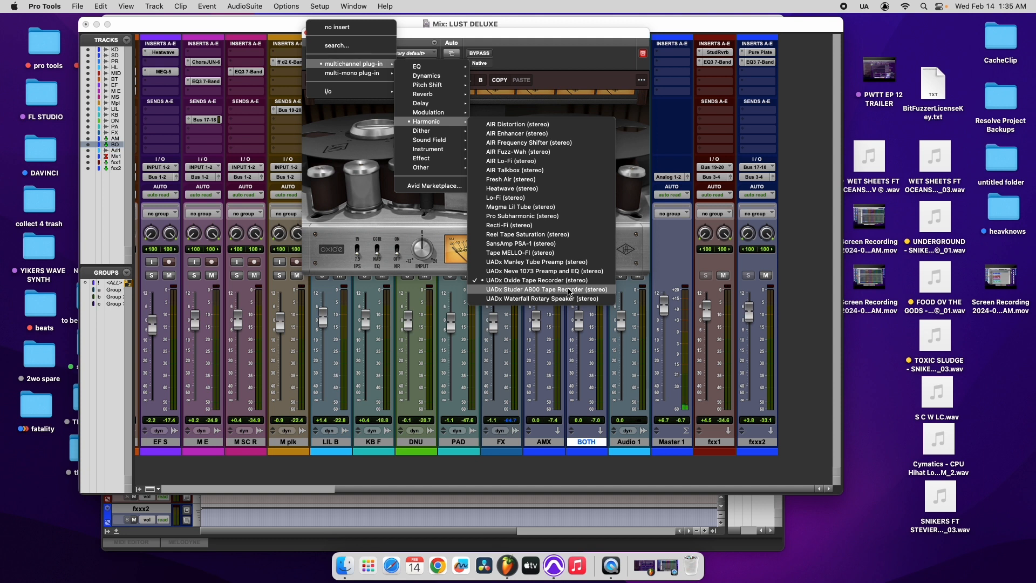
{"action": "left_click", "coordinate": [570, 289]}
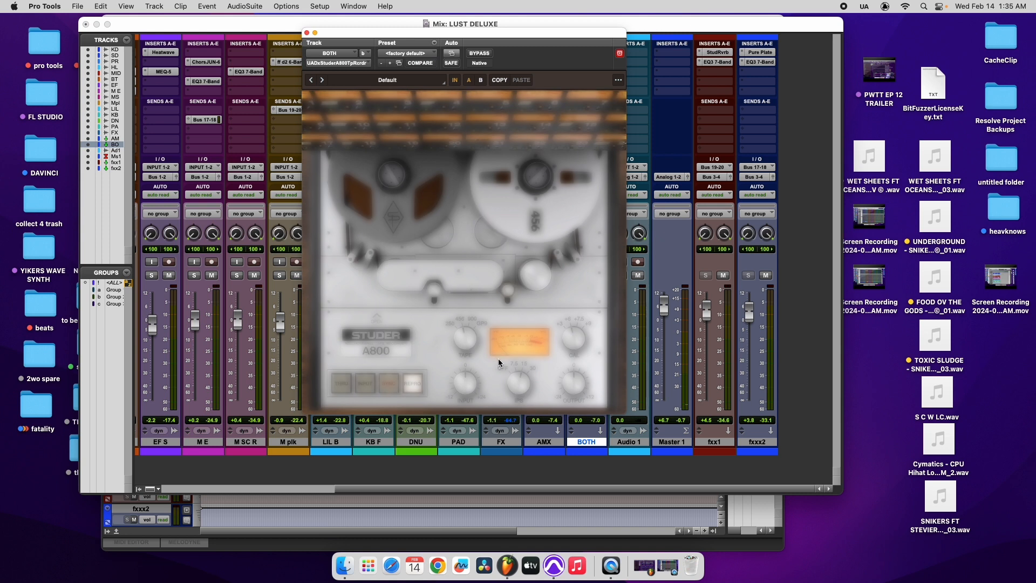
{"action": "key", "text": "space"}
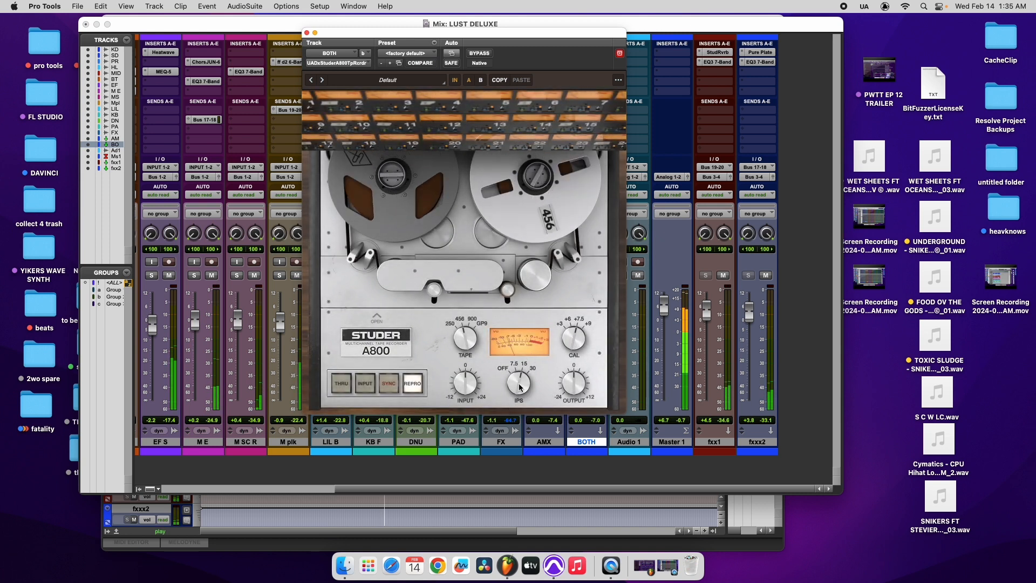
Audition tape types on the Studer A800 during playback and settle on the gold-reel formulation.
{"action": "left_click", "coordinate": [567, 316]}
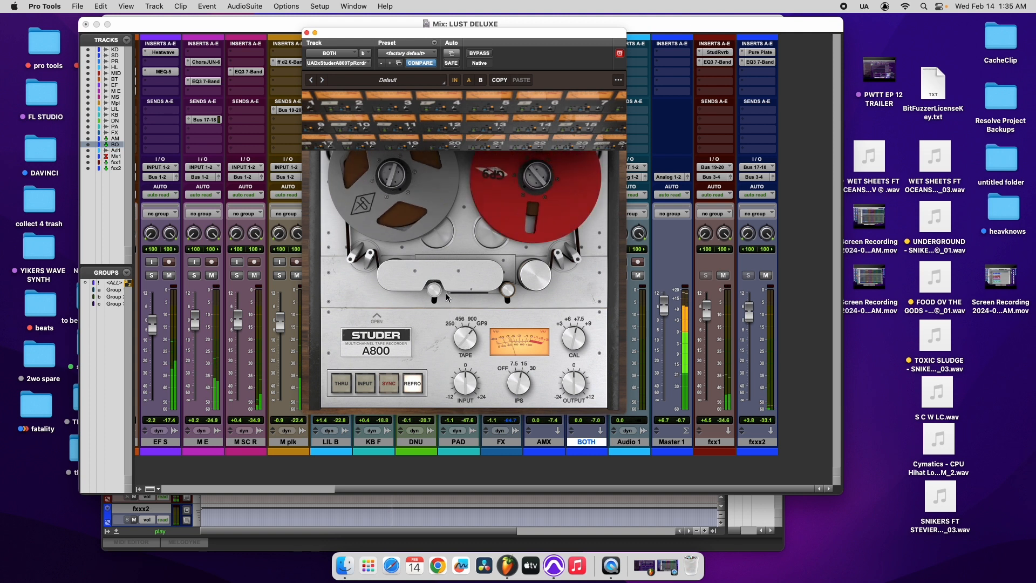
{"action": "mouse_move", "coordinate": [464, 341]}
{"action": "left_mouse_down"}
{"action": "mouse_move", "coordinate": [473, 367]}
{"action": "mouse_move", "coordinate": [466, 346]}
{"action": "left_mouse_up"}
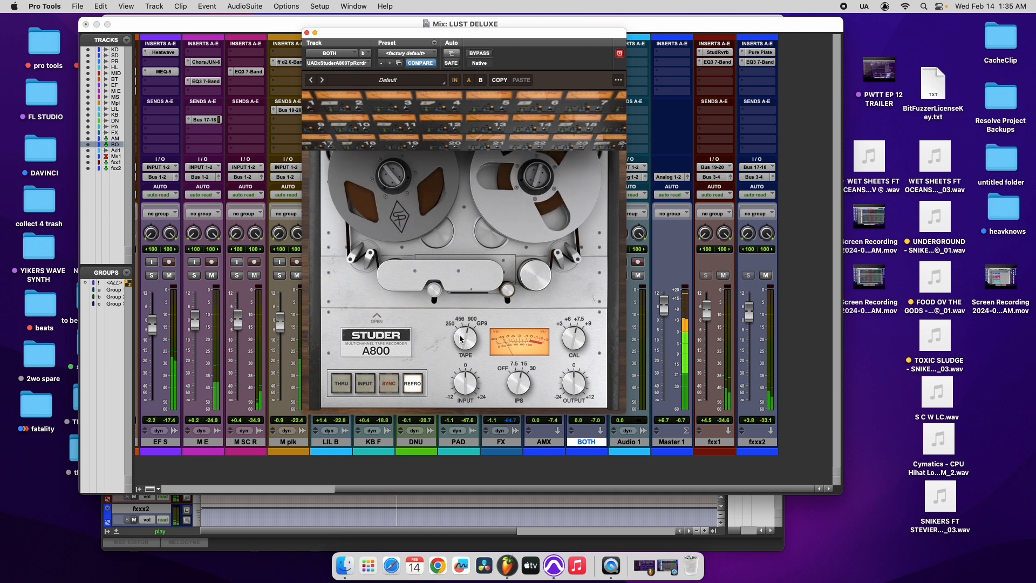
{"action": "left_click_drag", "start_coordinate": [461, 338], "coordinate": [459, 440]}
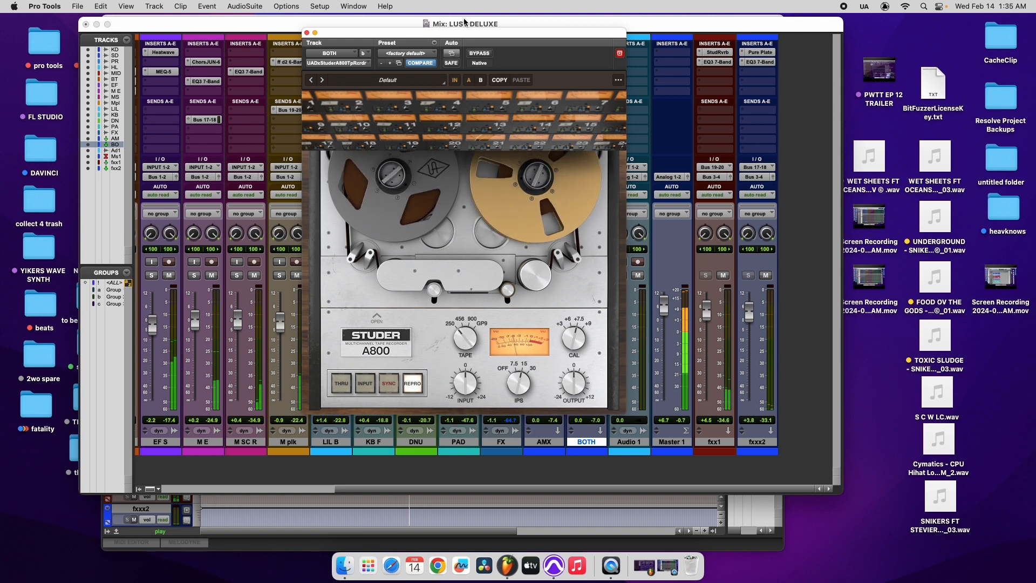
Compare the mix with the Studer A800 bypassed and active, and open its equaliser, noise and auto-cal compartment.
{"action": "left_click", "coordinate": [478, 53]}
{"action": "left_click", "coordinate": [479, 54]}
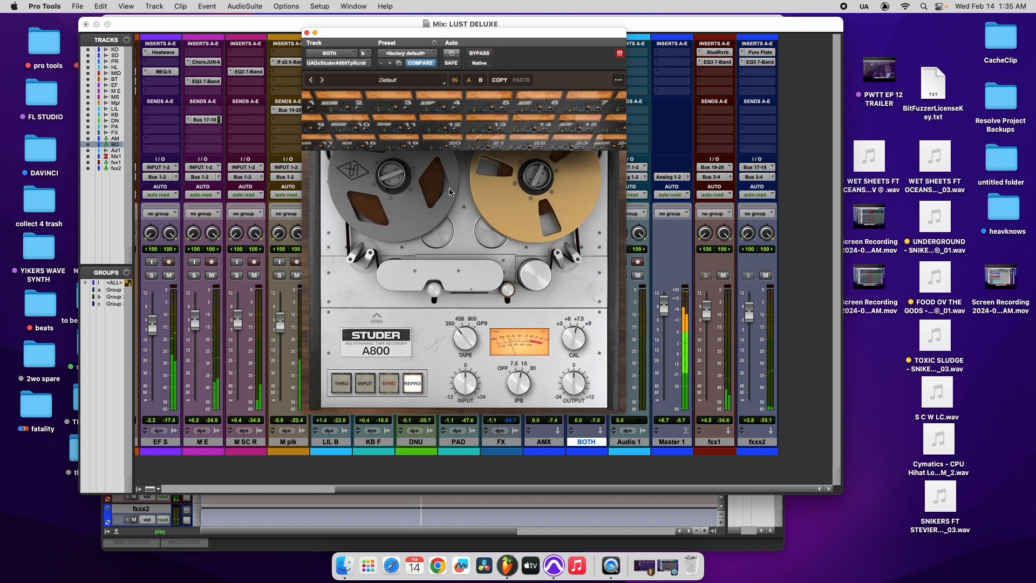
{"action": "left_click", "coordinate": [378, 318]}
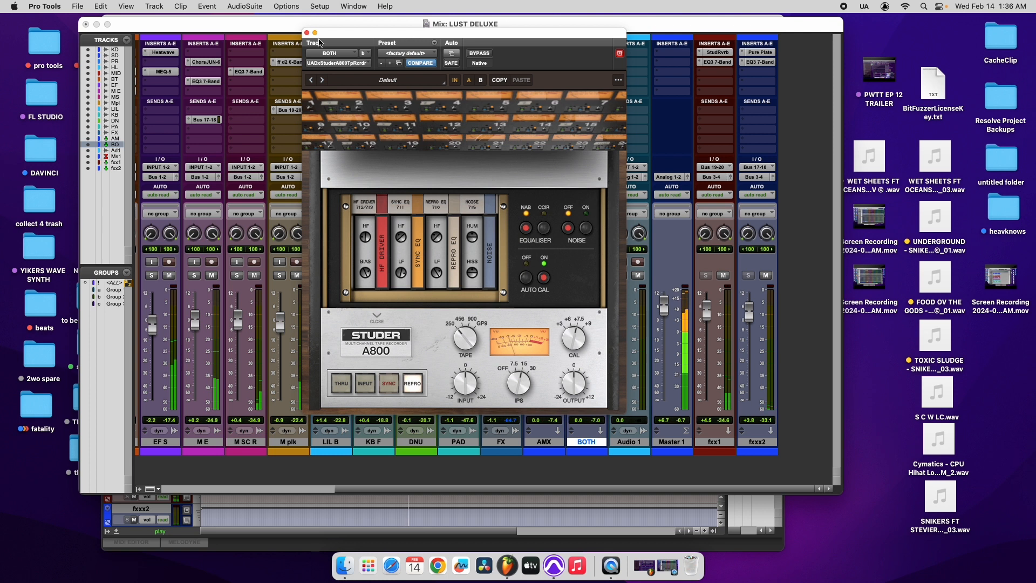
Close the Studer A800 compartment and its window, and move the Studer insert down to slot C on the BOTH track.
{"action": "left_click", "coordinate": [376, 319]}
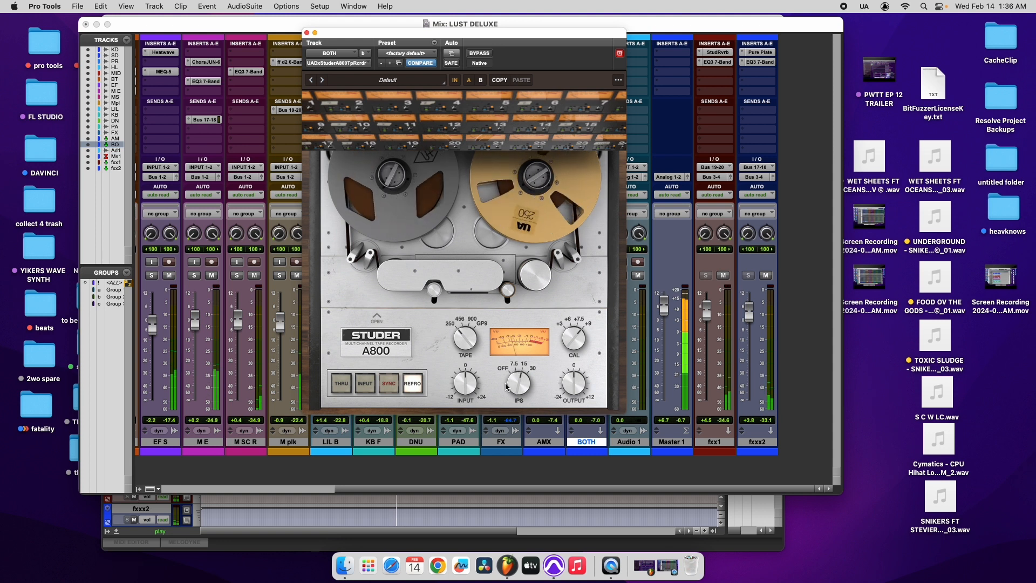
{"action": "left_click", "coordinate": [306, 33]}
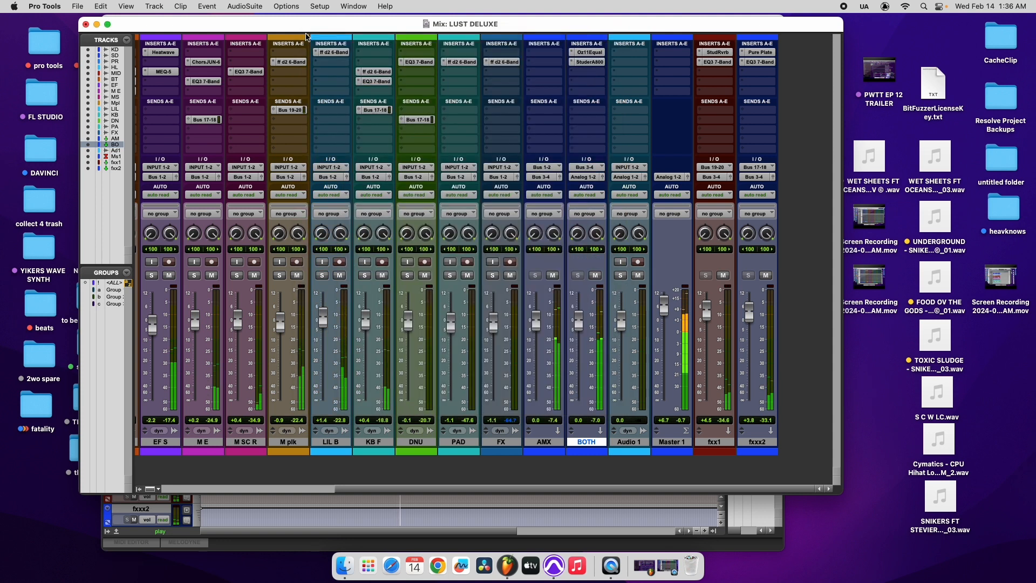
{"action": "left_click_drag", "start_coordinate": [580, 64], "coordinate": [576, 73]}
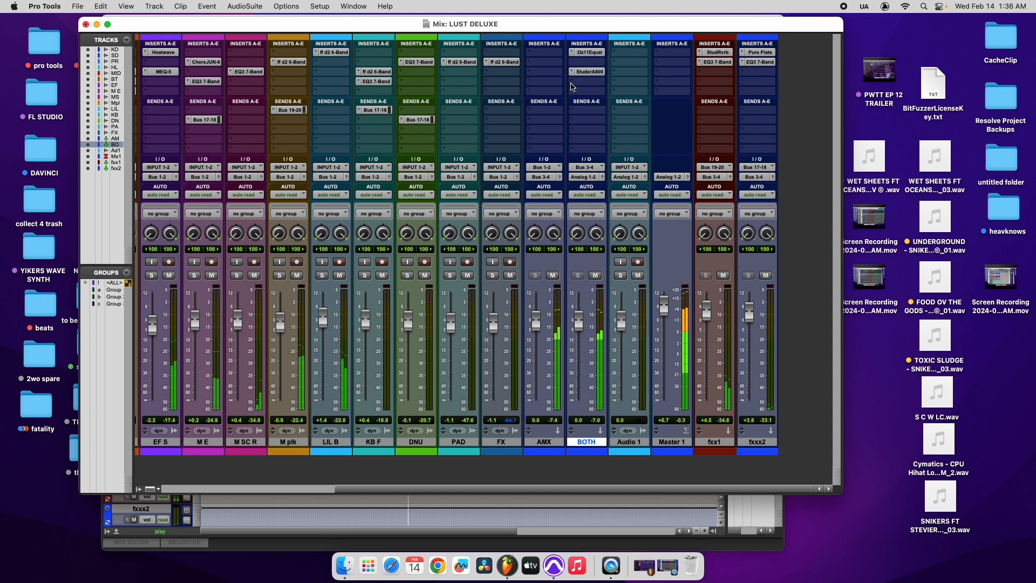
{"action": "left_click", "coordinate": [572, 85]}
{"action": "mouse_move", "coordinate": [621, 83]}
{"action": "mouse_move", "coordinate": [701, 85]}
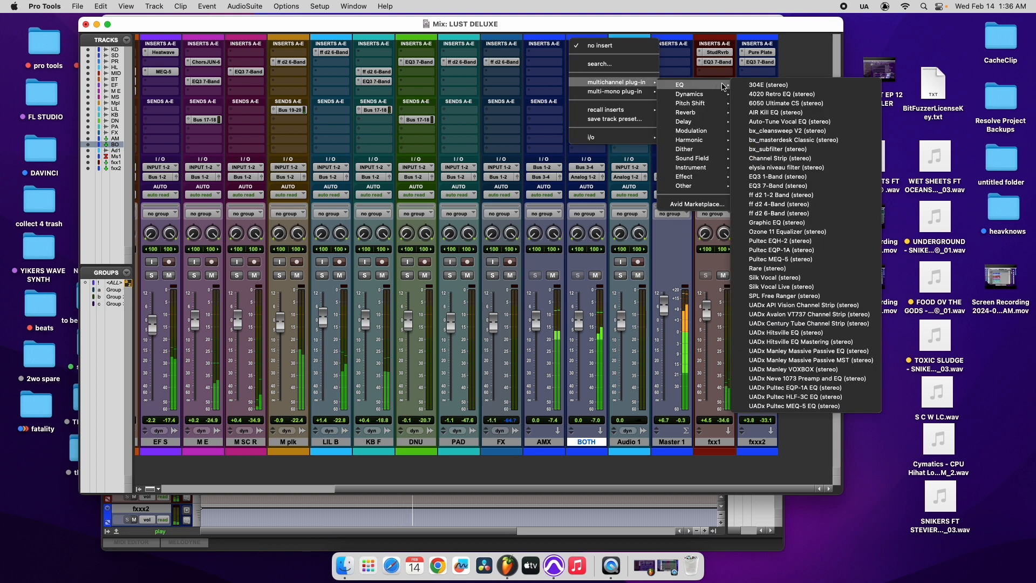
{"action": "left_click", "coordinate": [787, 231]}
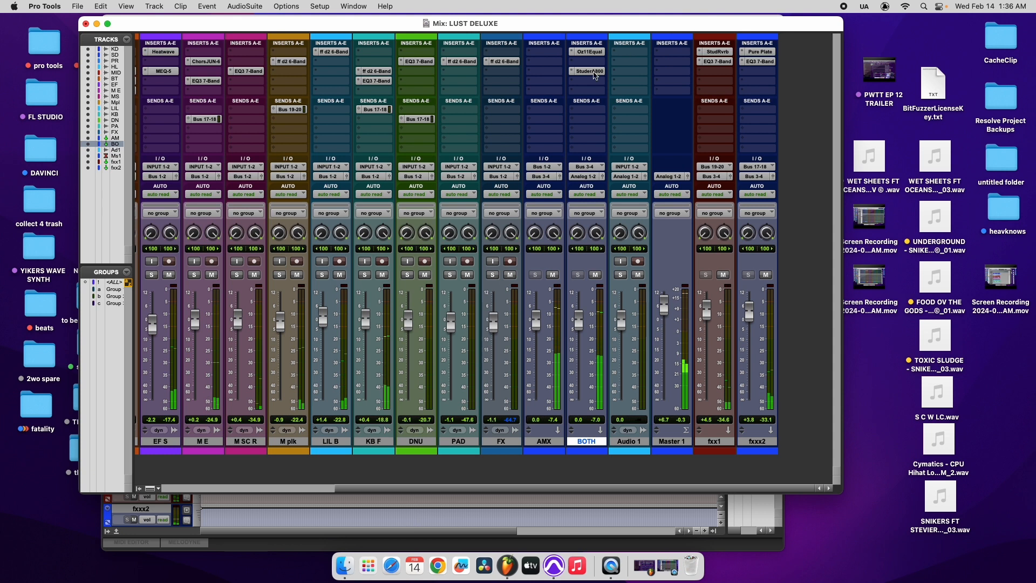
Save the LUST DELUXE session with the rearranged BOTH inserts.
{"action": "left_click", "coordinate": [78, 7]}
{"action": "left_click", "coordinate": [93, 88]}
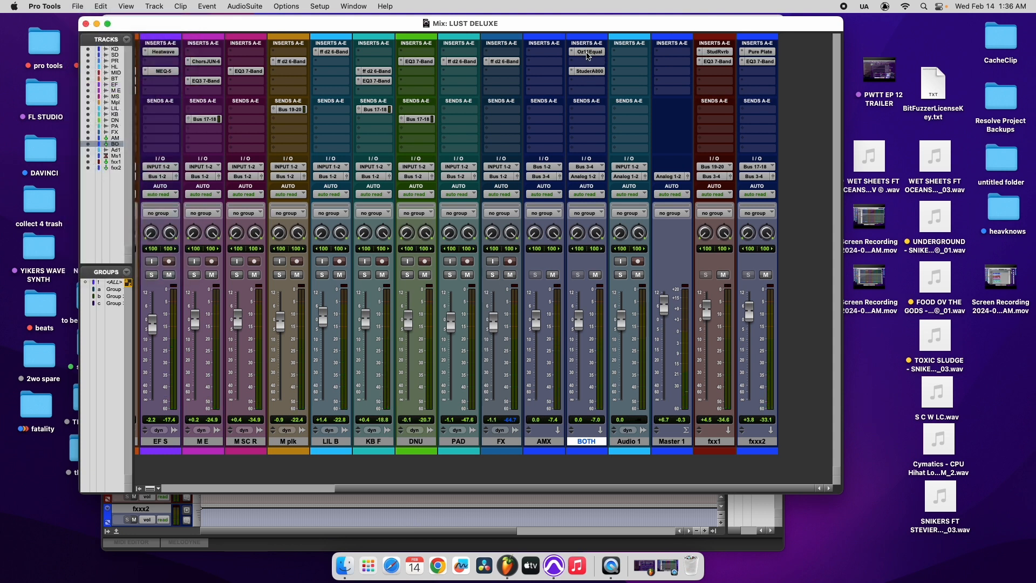
{"action": "mouse_move", "coordinate": [588, 76]}
{"action": "left_mouse_down"}
{"action": "mouse_move", "coordinate": [587, 61]}
{"action": "mouse_move", "coordinate": [588, 71]}
{"action": "left_mouse_up"}
{"action": "left_click", "coordinate": [79, 7]}
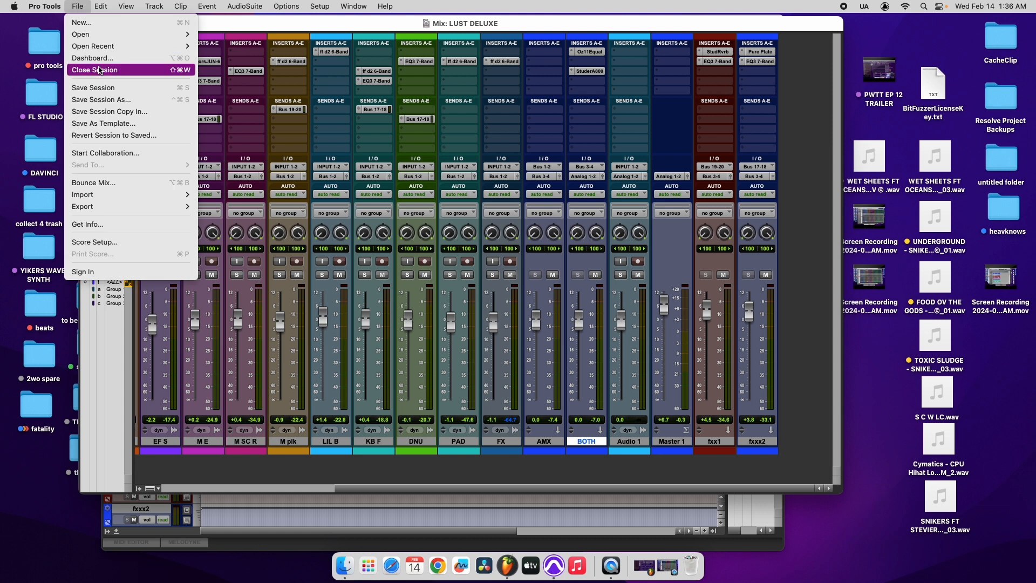
{"action": "left_click", "coordinate": [617, 61]}
Reposition the mixer, play the mix, and insert the multichannel 6030 Ultimate Comp (stereo) below the Studer A800 on BOTH.
{"action": "left_click_drag", "start_coordinate": [621, 31], "coordinate": [608, 36]}
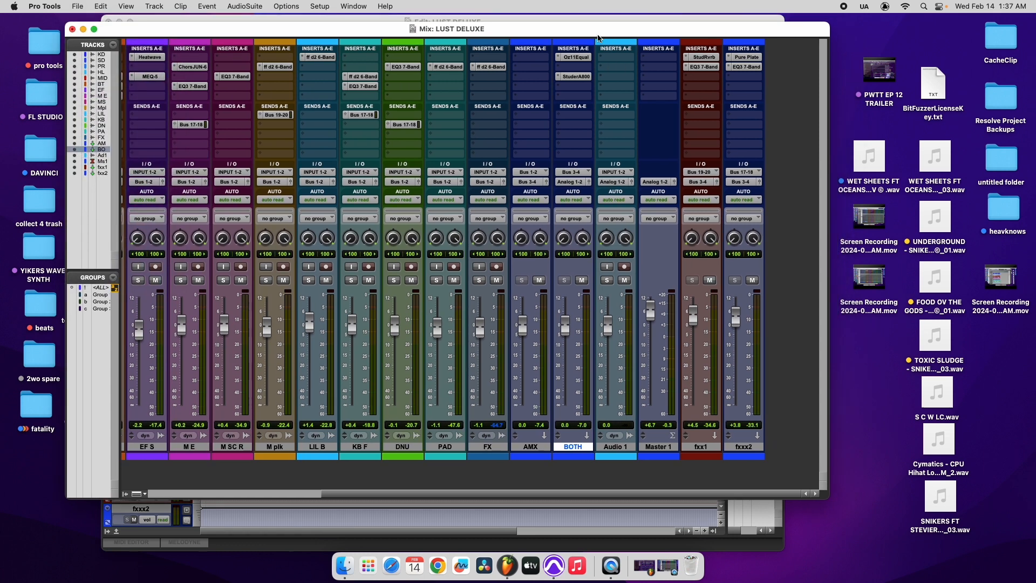
{"action": "key", "text": "space"}
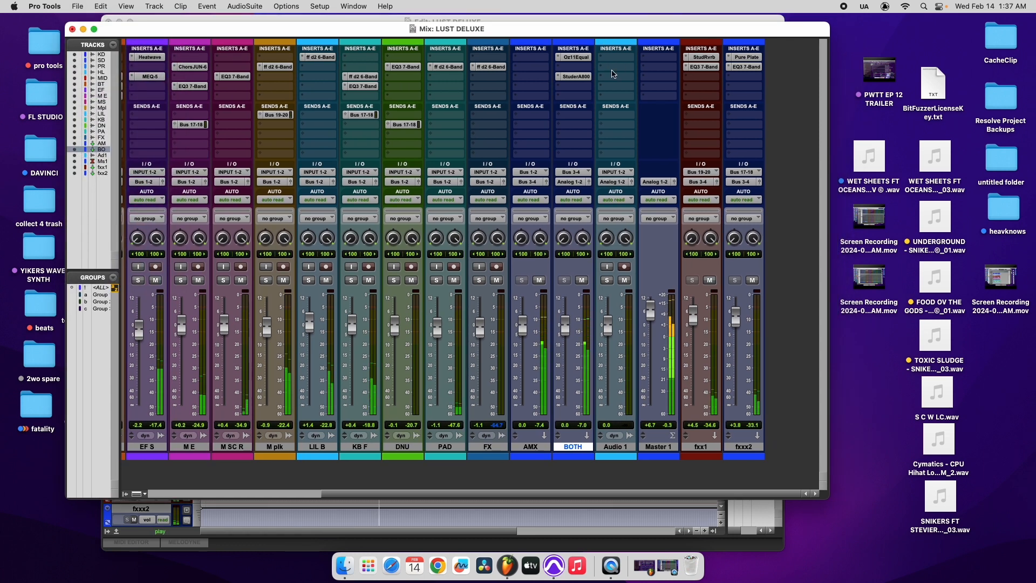
{"action": "left_click_drag", "start_coordinate": [570, 80], "coordinate": [572, 76]}
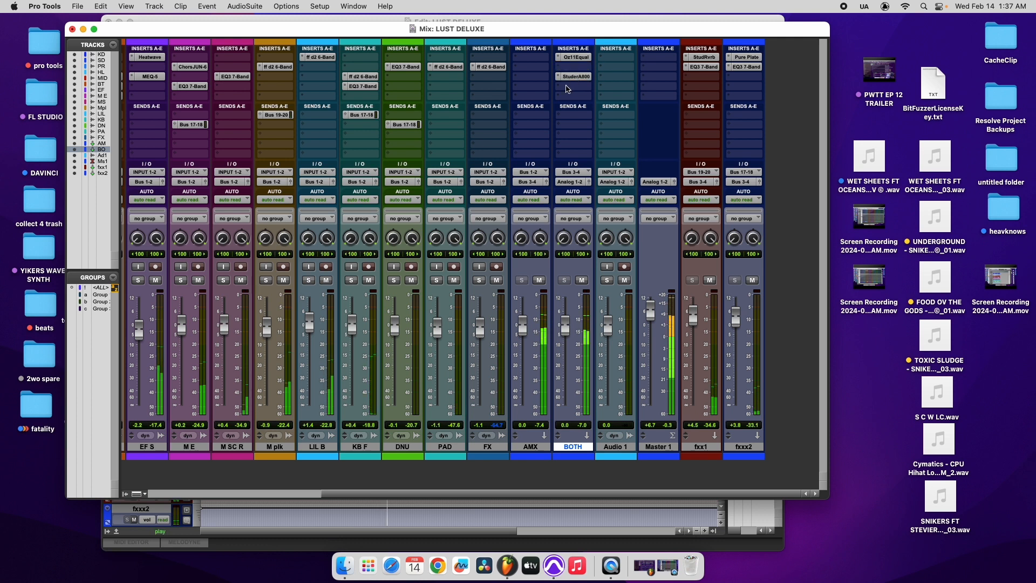
{"action": "left_click", "coordinate": [558, 90]}
{"action": "mouse_move", "coordinate": [602, 87]}
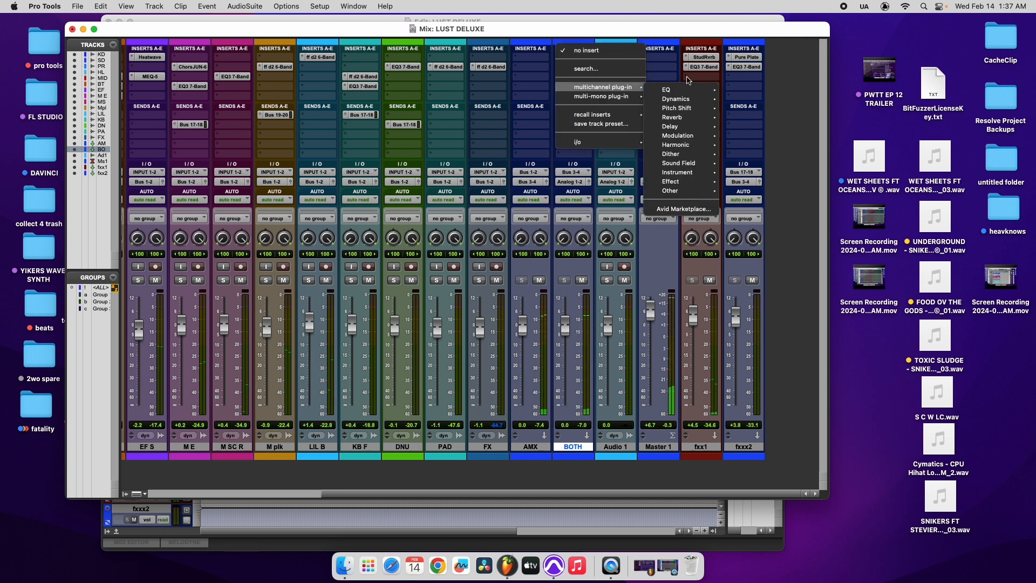
{"action": "mouse_move", "coordinate": [690, 92]}
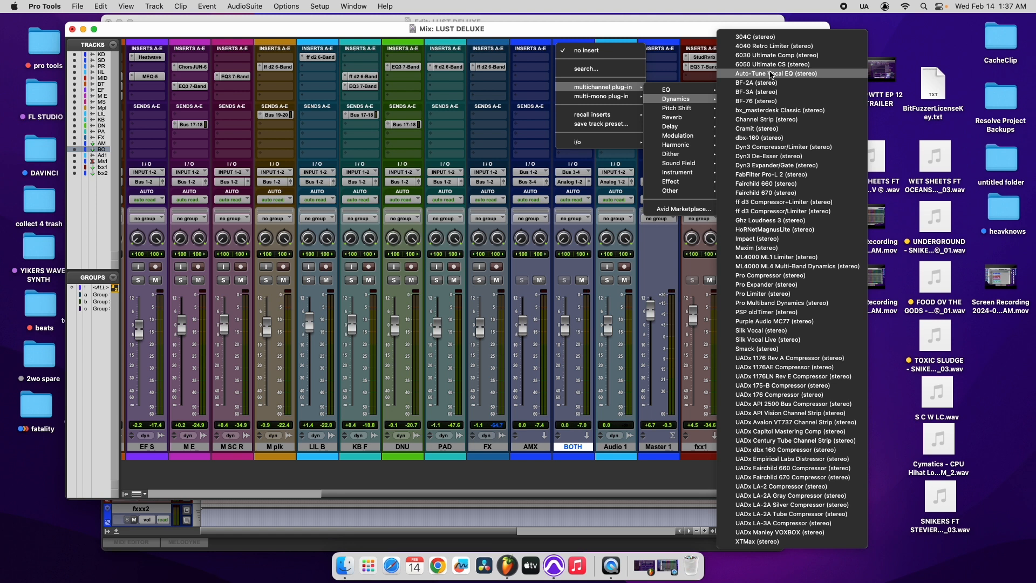
{"action": "left_click", "coordinate": [785, 56]}
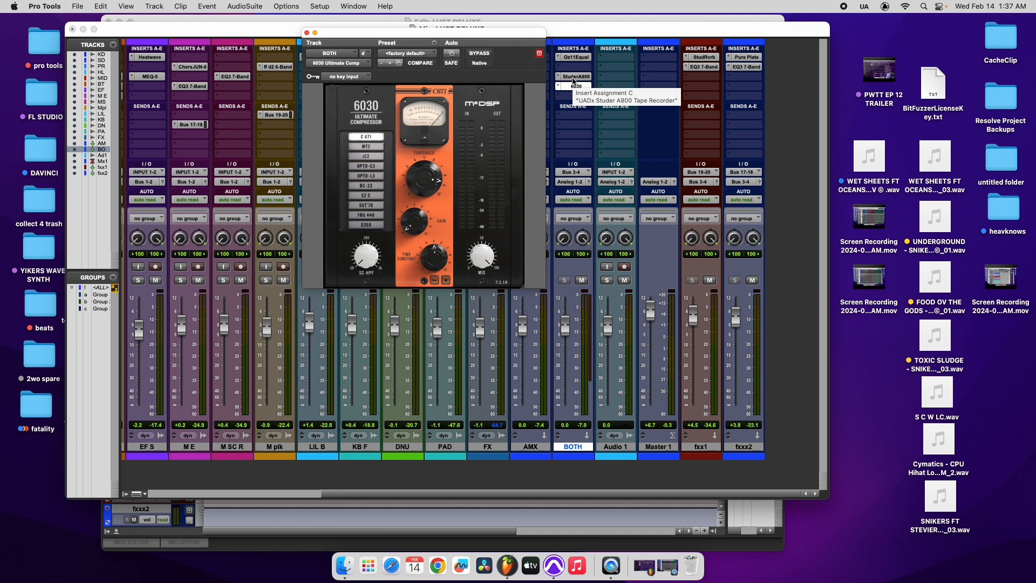
Place the Studer A800 ahead of the Ozone 11 Equalizer on BOTH, bypass the 6030 compressor, and start playback.
{"action": "mouse_move", "coordinate": [573, 79]}
{"action": "left_mouse_down"}
{"action": "mouse_move", "coordinate": [573, 70]}
{"action": "mouse_move", "coordinate": [575, 80]}
{"action": "left_mouse_up"}
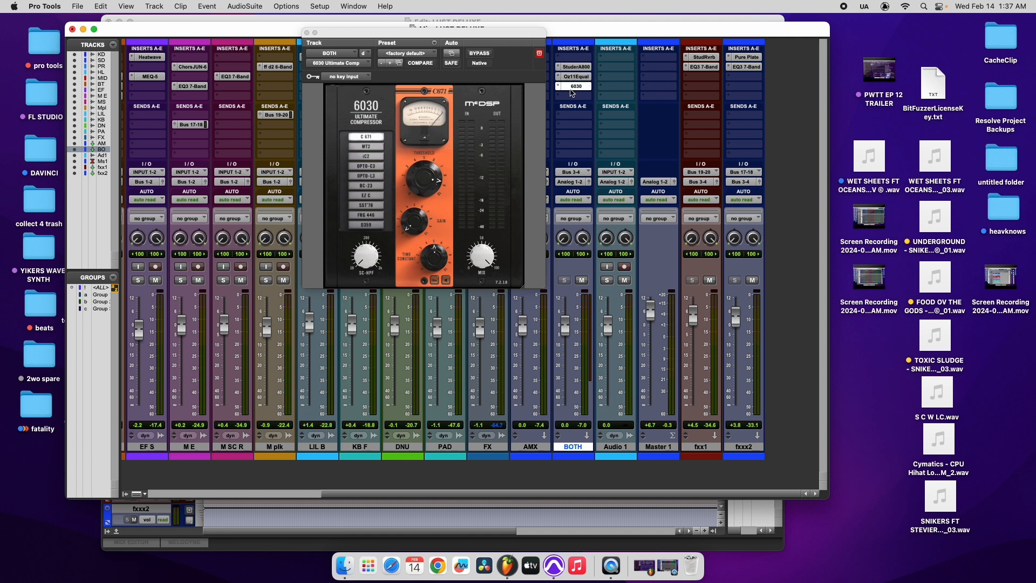
{"action": "left_click", "coordinate": [480, 55]}
{"action": "key", "text": "space"}
View the Studer A800 and Ozone 11 Equalizer windows together during playback, and close only the equalizer.
{"action": "left_click", "coordinate": [576, 67]}
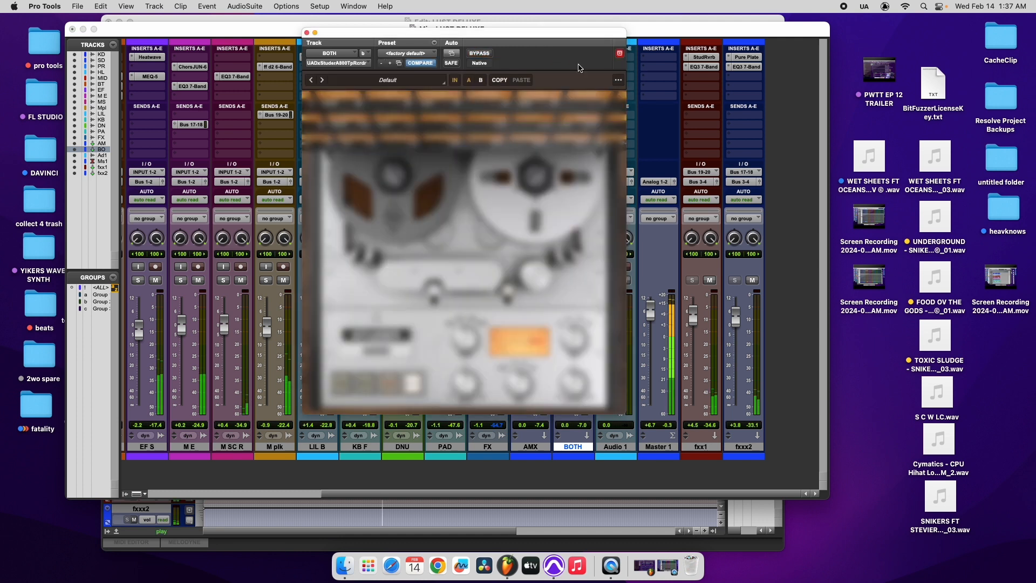
{"action": "left_click_drag", "start_coordinate": [550, 34], "coordinate": [393, 52]}
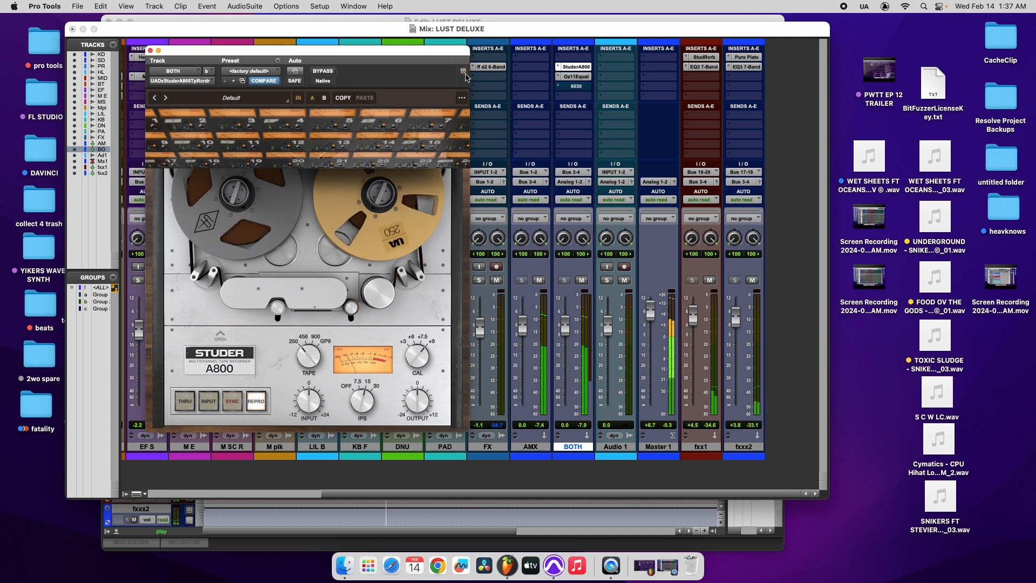
{"action": "left_click", "coordinate": [465, 72]}
{"action": "left_click", "coordinate": [574, 77]}
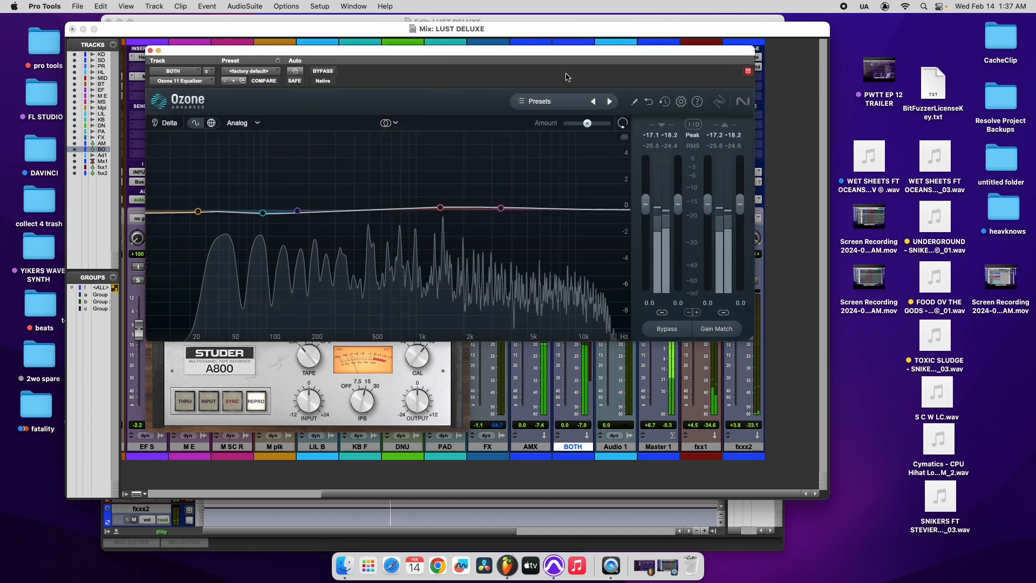
{"action": "left_click_drag", "start_coordinate": [535, 55], "coordinate": [827, 159]}
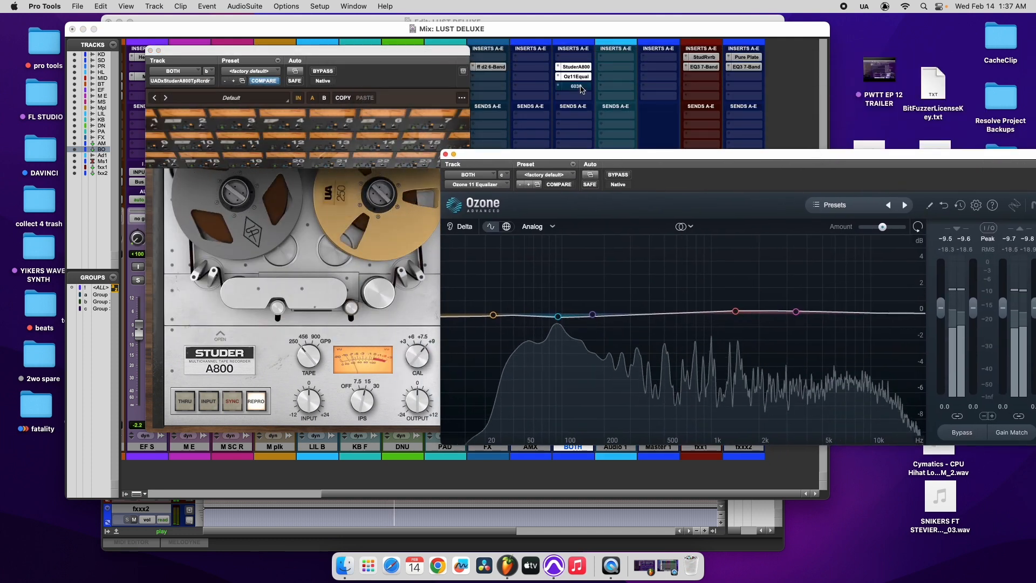
{"action": "left_click_drag", "start_coordinate": [609, 157], "coordinate": [424, 212]}
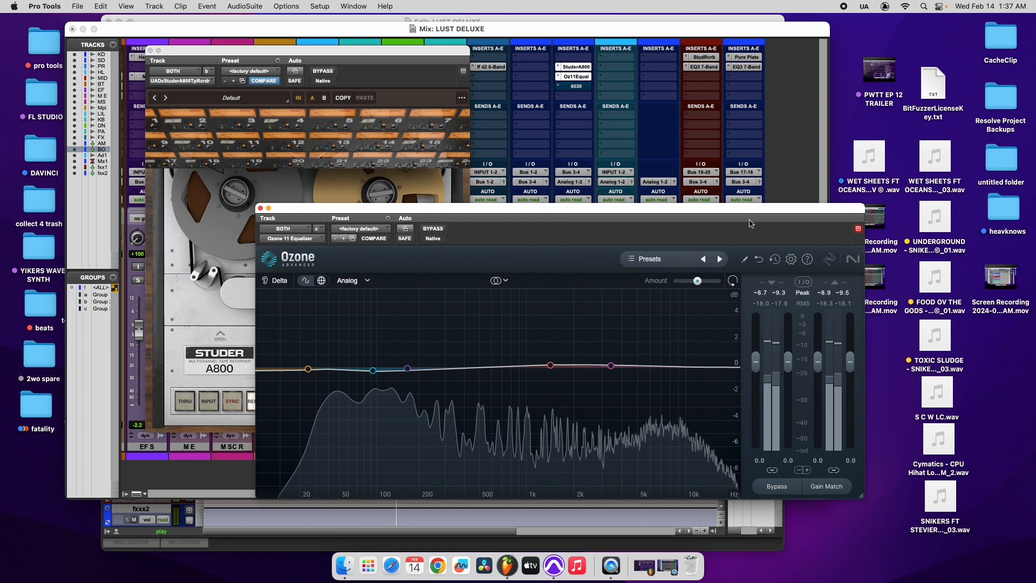
{"action": "left_click", "coordinate": [260, 208]}
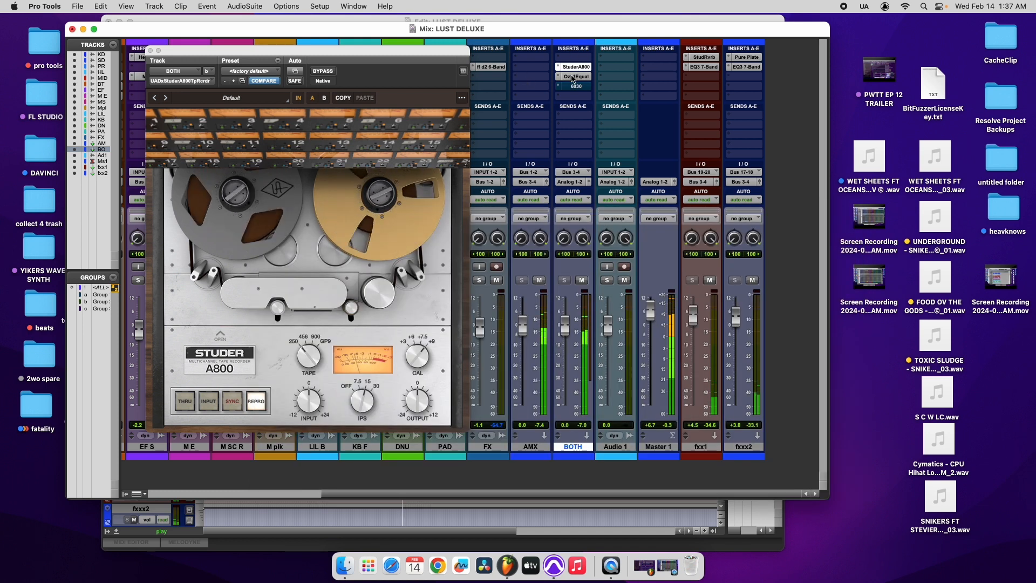
Compare both insert orders of Ozone 11 Equalizer and Studer A800 on BOTH during playback, settling on Ozone first.
{"action": "left_click_drag", "start_coordinate": [573, 77], "coordinate": [573, 59]}
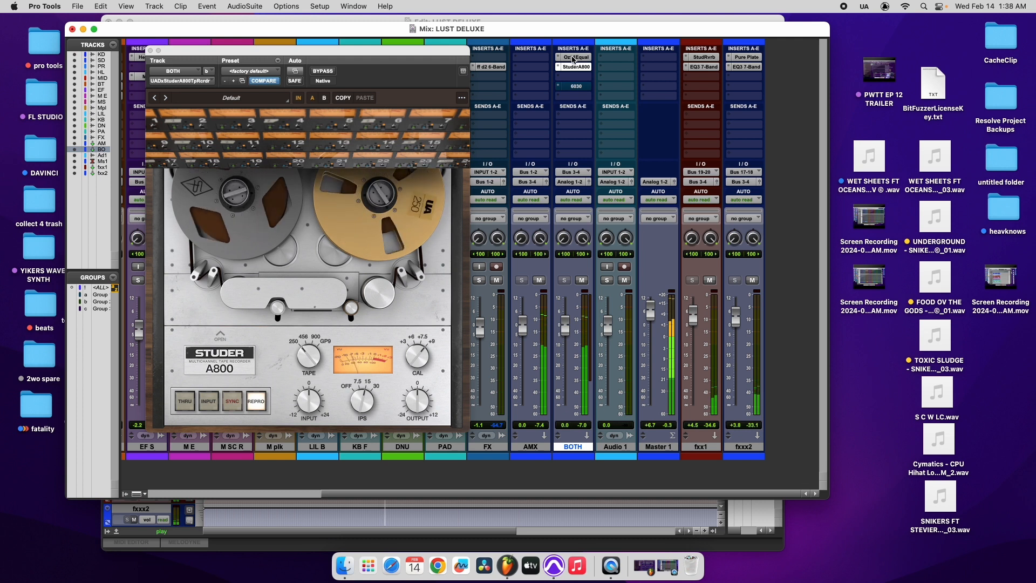
{"action": "left_click_drag", "start_coordinate": [574, 59], "coordinate": [574, 80]}
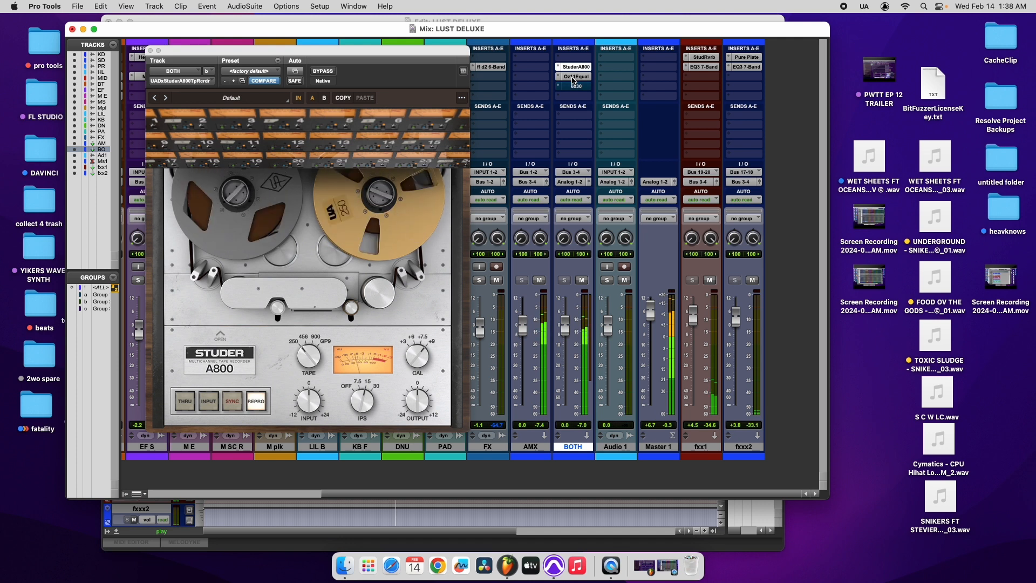
{"action": "key", "text": "space"}
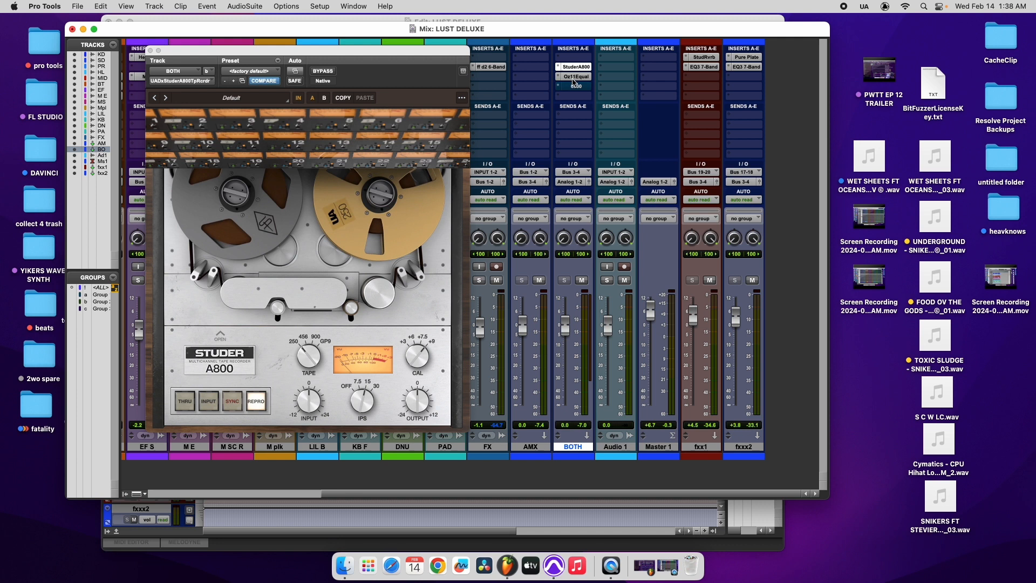
{"action": "left_click", "coordinate": [393, 53]}
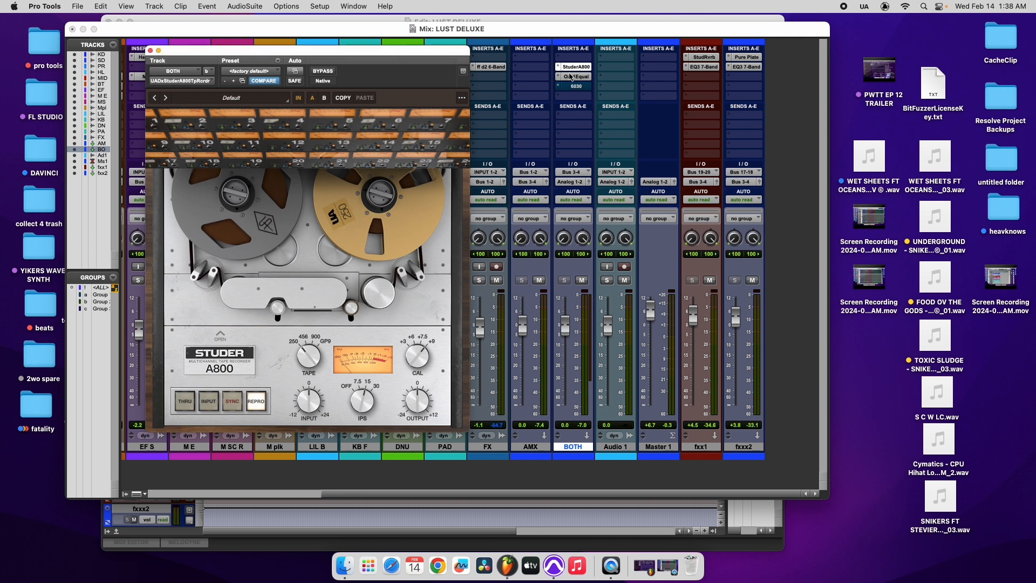
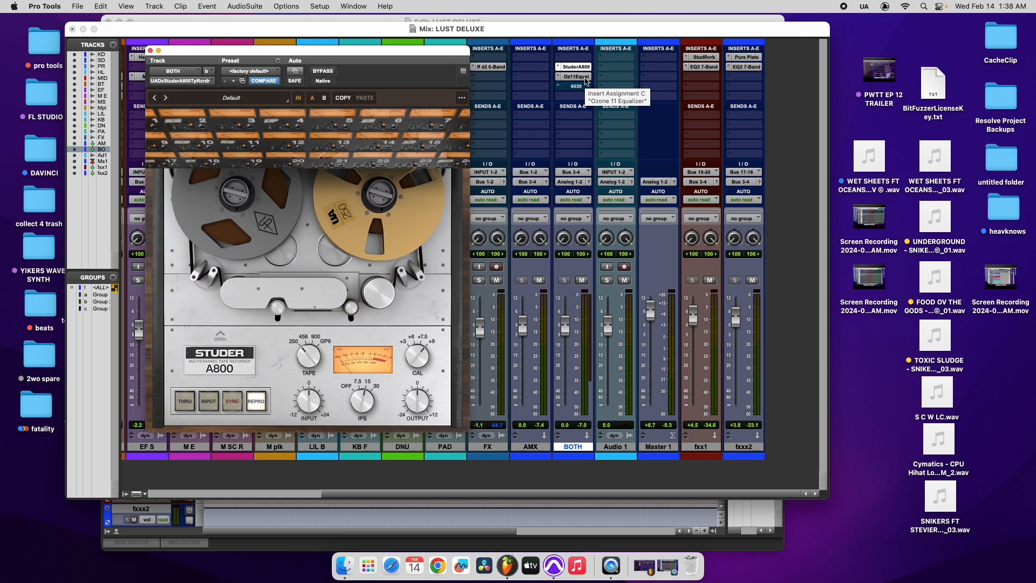
{"action": "key", "text": "space"}
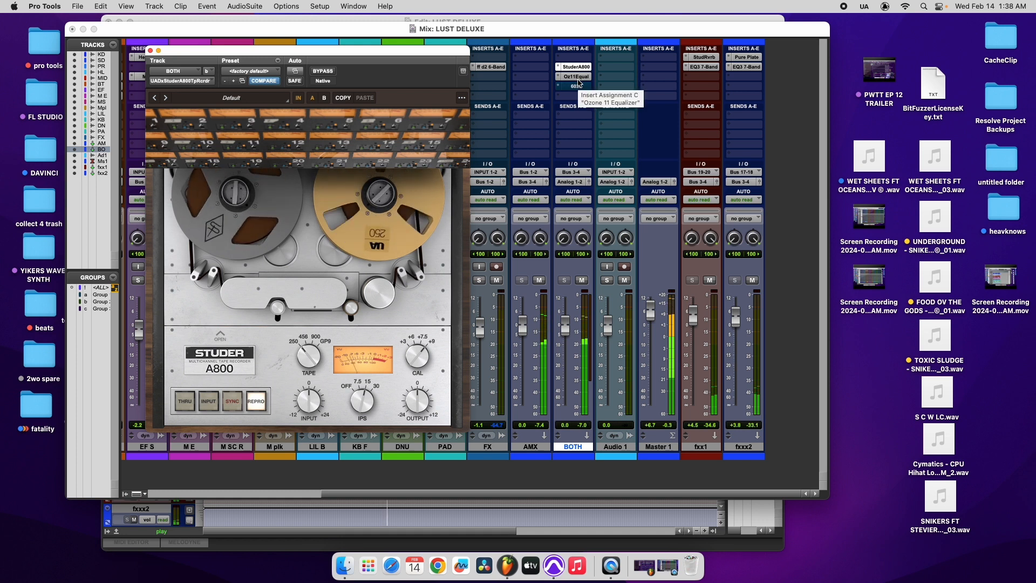
{"action": "left_click_drag", "start_coordinate": [581, 80], "coordinate": [581, 62]}
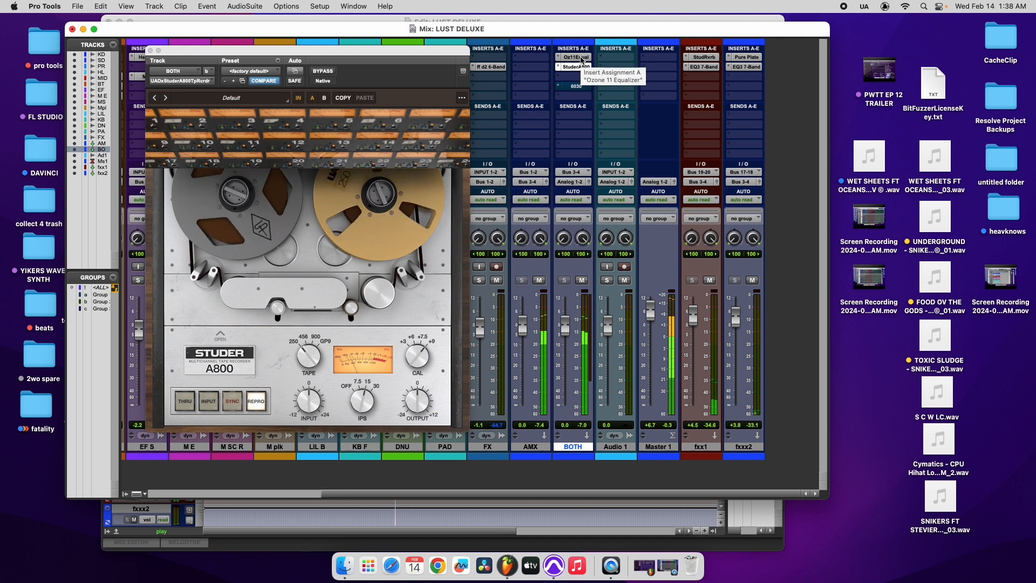
{"action": "left_click_drag", "start_coordinate": [580, 59], "coordinate": [581, 77]}
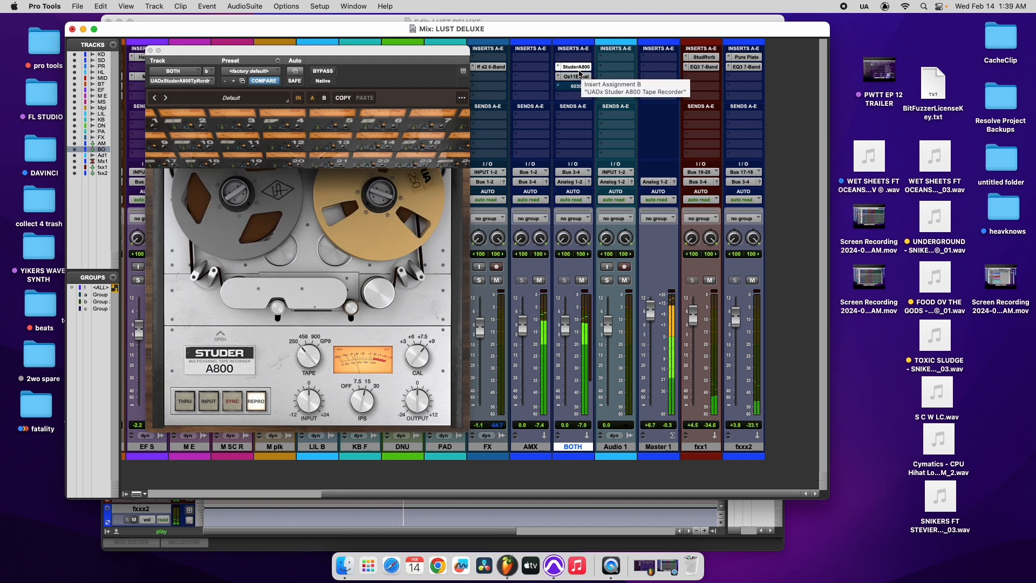
{"action": "left_click_drag", "start_coordinate": [578, 76], "coordinate": [578, 59]}
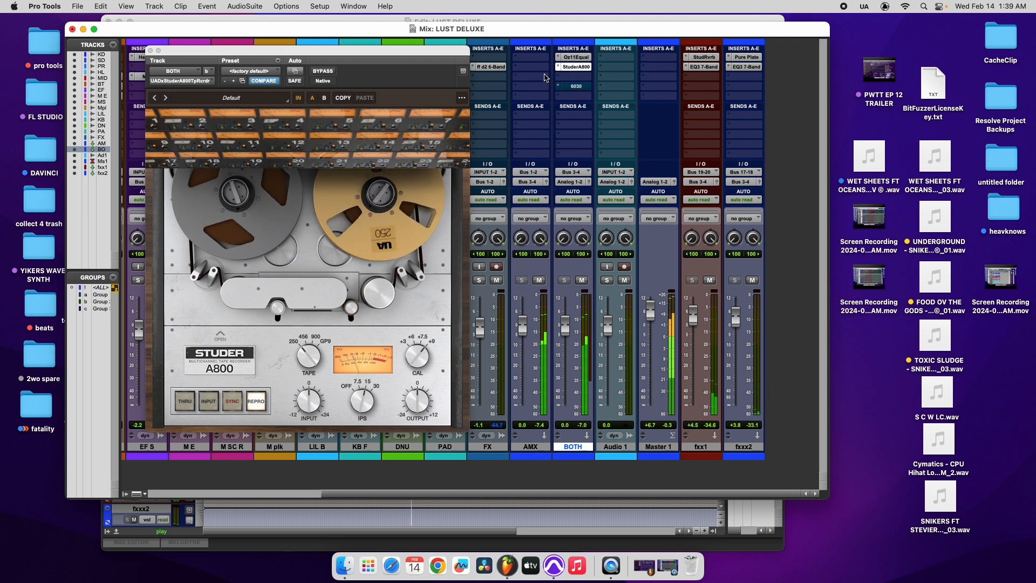
Close the Studer A800 window and save the session with the chosen insert order.
{"action": "left_click", "coordinate": [150, 50]}
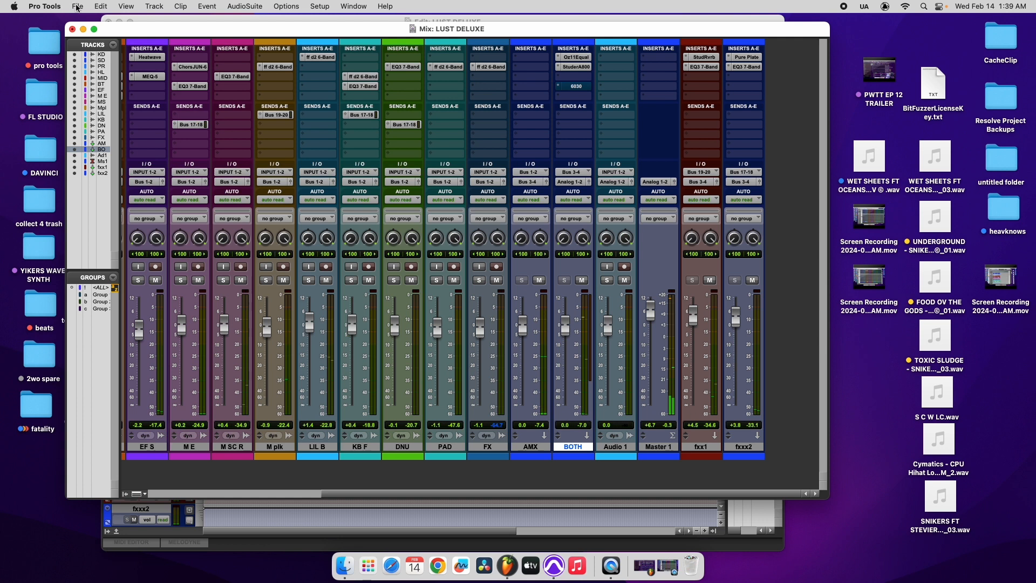
{"action": "left_click", "coordinate": [77, 6]}
{"action": "left_click", "coordinate": [97, 88]}
Activate the bypassed 6030 Ultimate Comp on BOTH and load its GKME preset while the mix plays.
{"action": "left_click", "coordinate": [573, 87]}
{"action": "left_click", "coordinate": [433, 230]}
{"action": "key", "text": "space"}
{"action": "left_click_drag", "start_coordinate": [438, 209], "coordinate": [435, 126]}
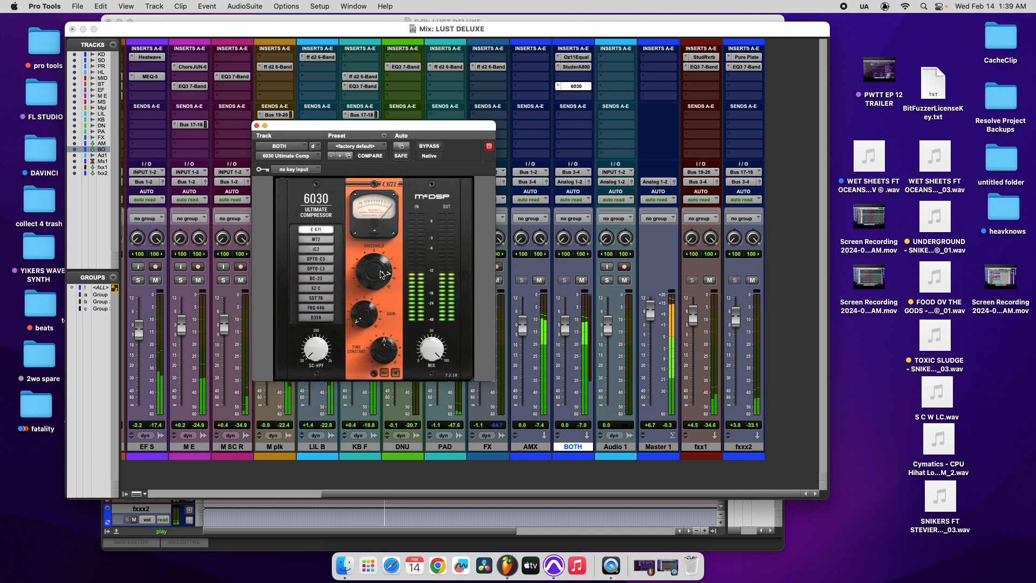
{"action": "left_click", "coordinate": [359, 147]}
{"action": "left_click", "coordinate": [370, 129]}
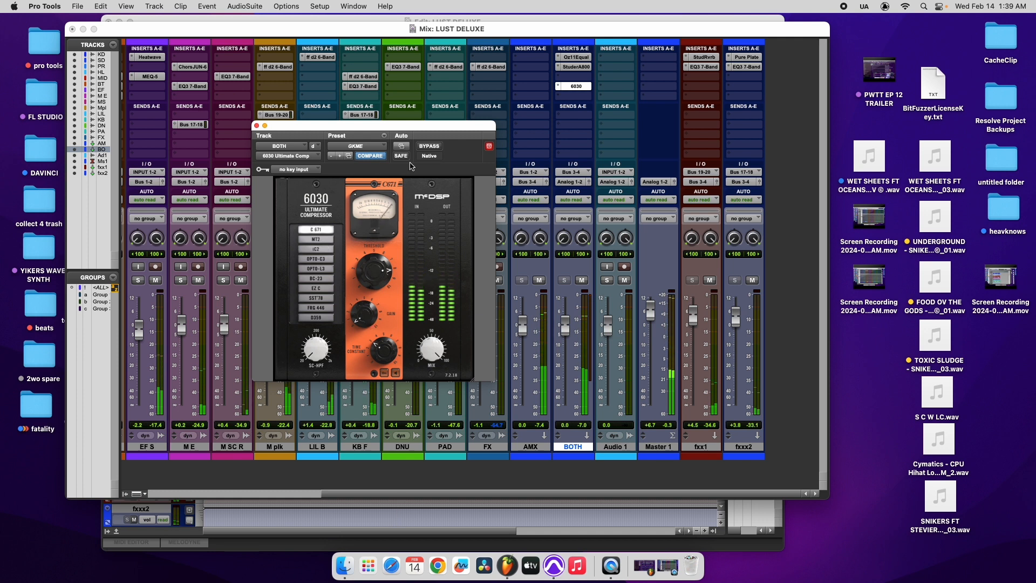
Audition the 6030 compressor models on BOTH from MT2 through D359 during playback, and recheck iC2 against D359.
{"action": "left_click", "coordinate": [321, 239]}
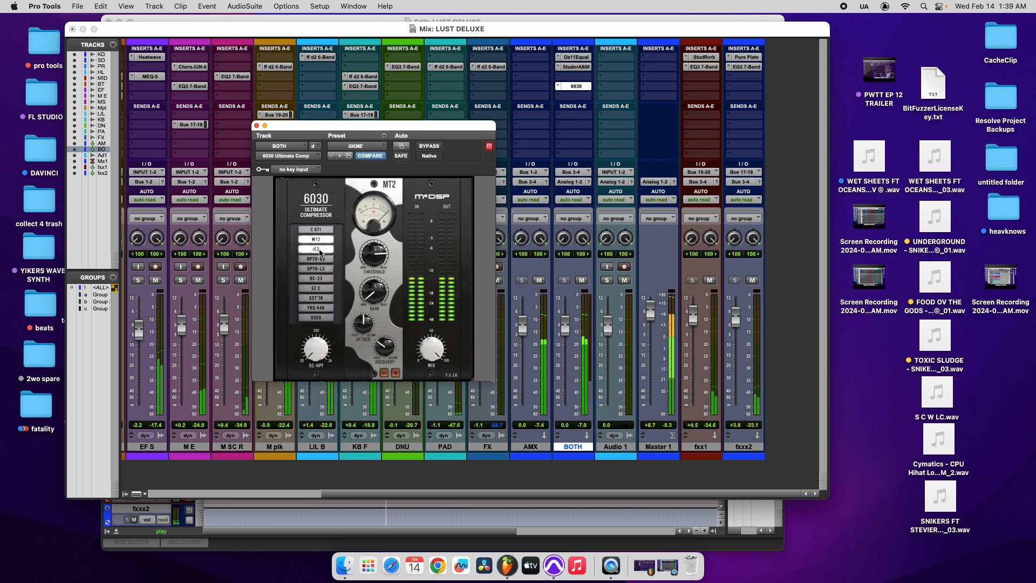
{"action": "left_click", "coordinate": [319, 250]}
{"action": "left_click", "coordinate": [321, 260]}
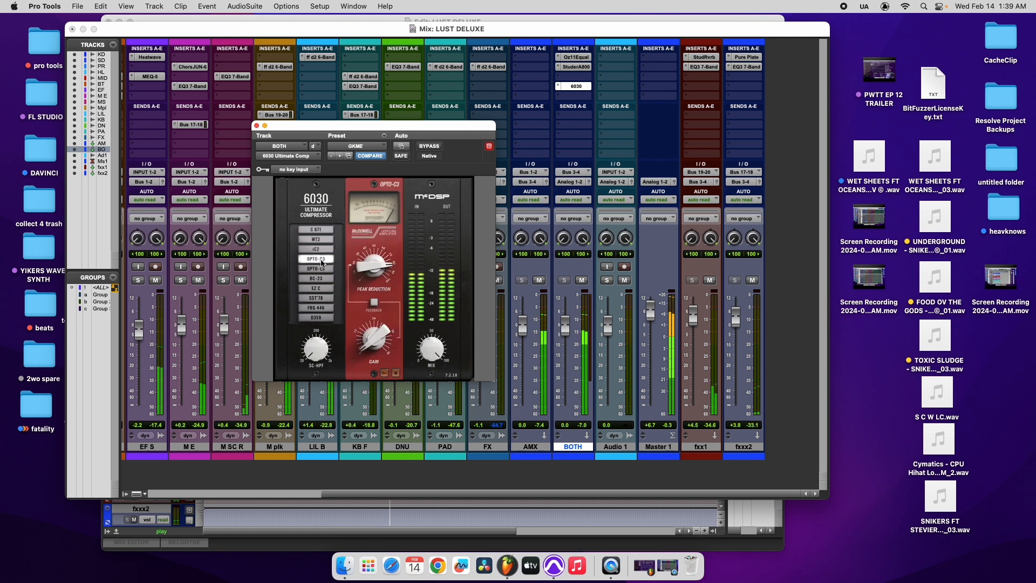
{"action": "left_click", "coordinate": [323, 269]}
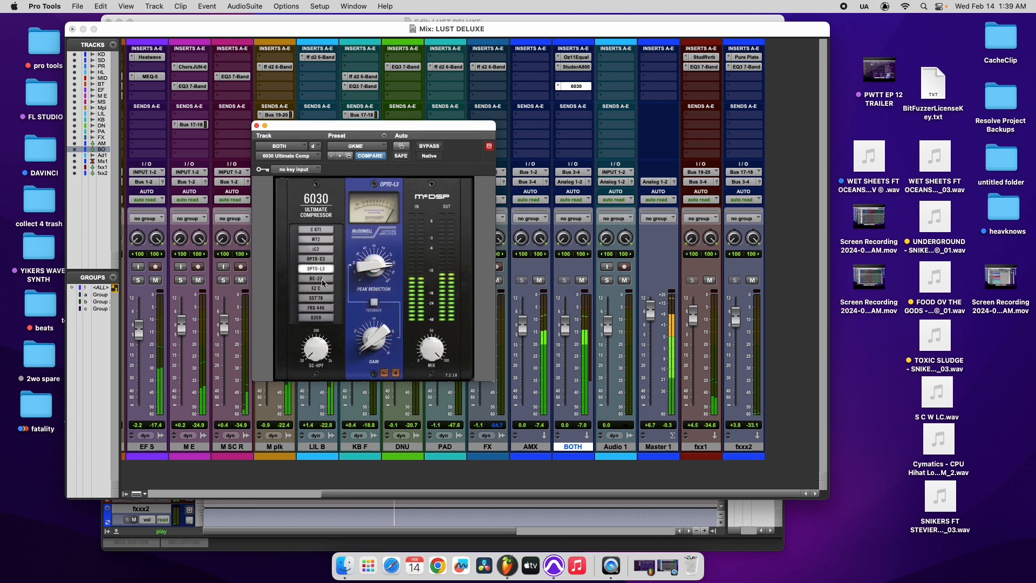
{"action": "left_click", "coordinate": [322, 279]}
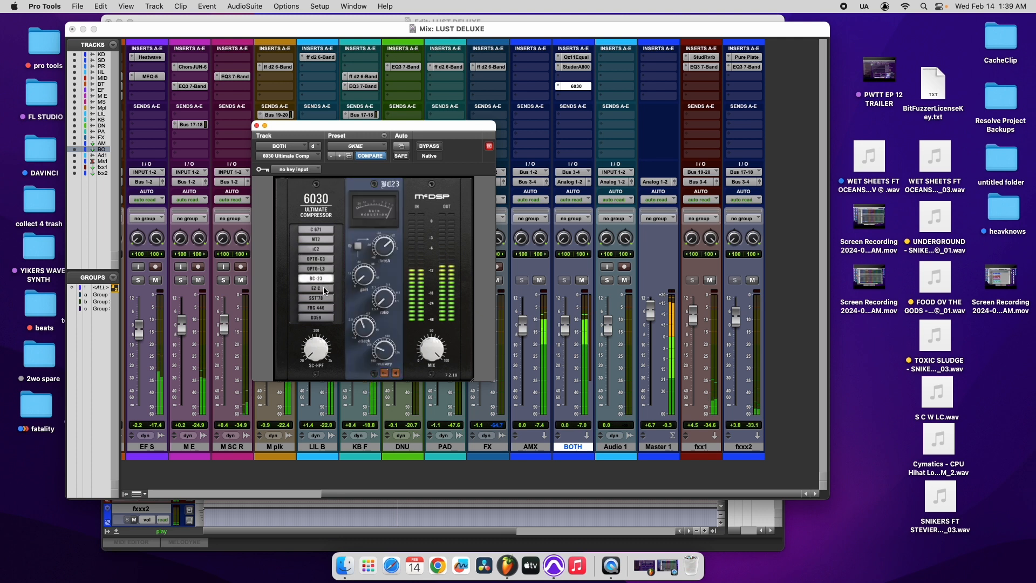
{"action": "left_click", "coordinate": [324, 290]}
{"action": "left_click", "coordinate": [322, 298]}
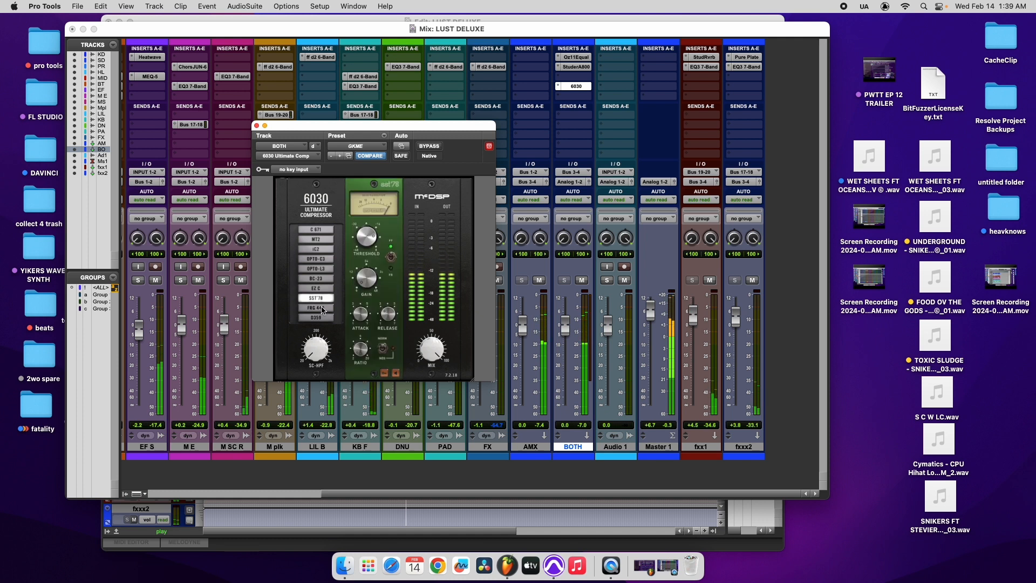
{"action": "left_click", "coordinate": [322, 310]}
{"action": "left_click", "coordinate": [321, 318]}
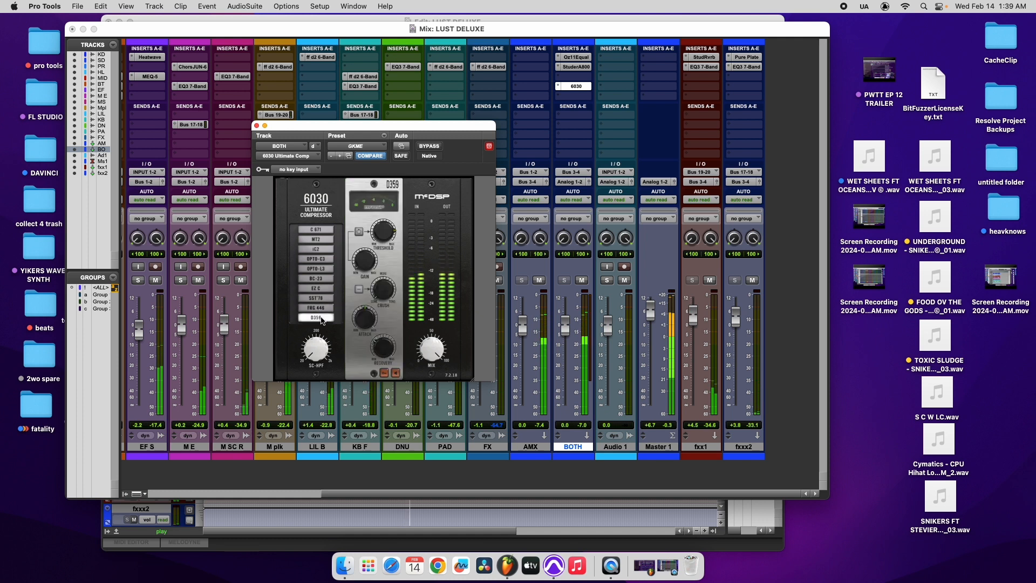
{"action": "left_click", "coordinate": [324, 251]}
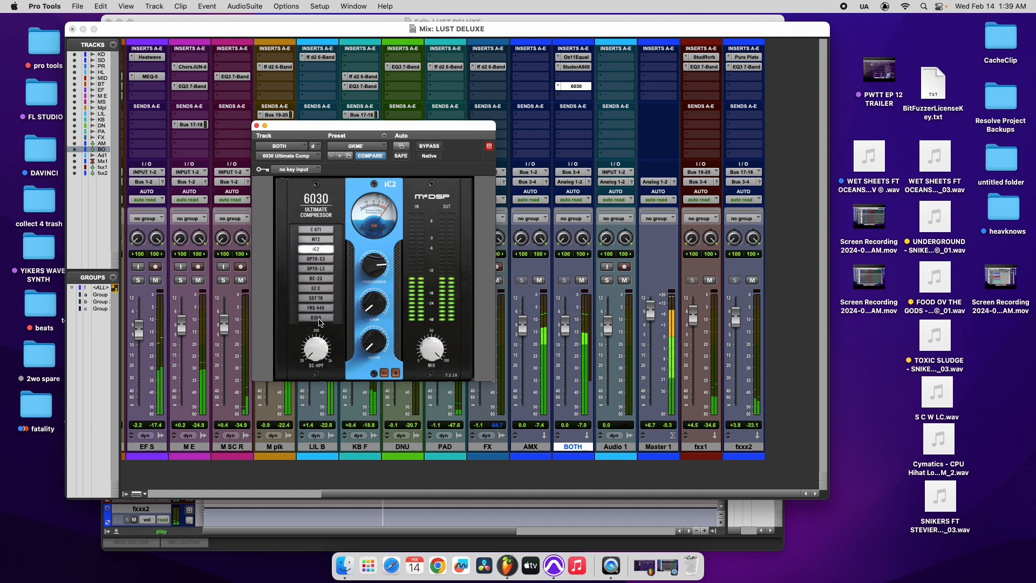
{"action": "left_click", "coordinate": [318, 318]}
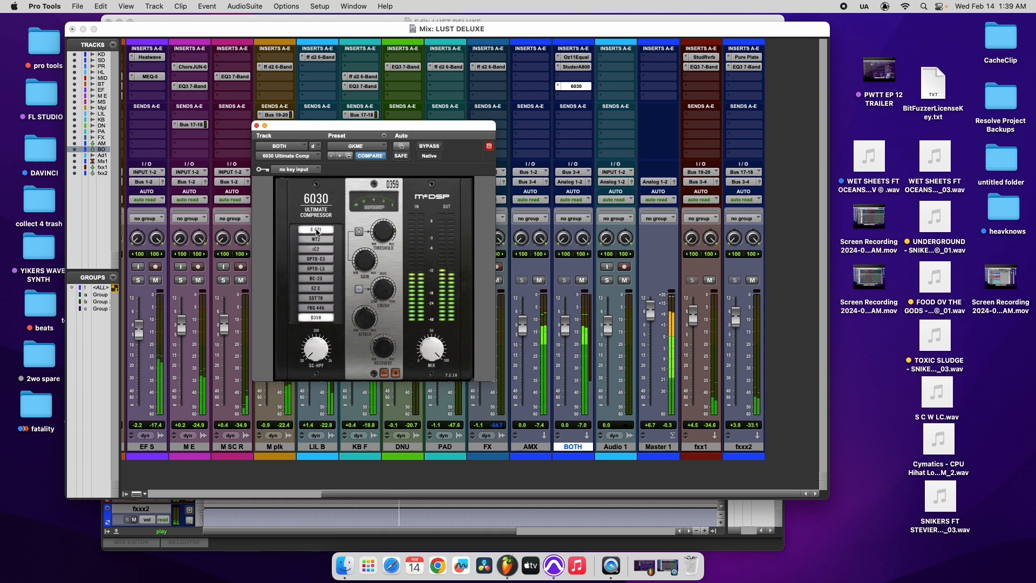
Run a second listening pass through the 6030 models from C 671 to D359, skipping iC2.
{"action": "left_click", "coordinate": [317, 231]}
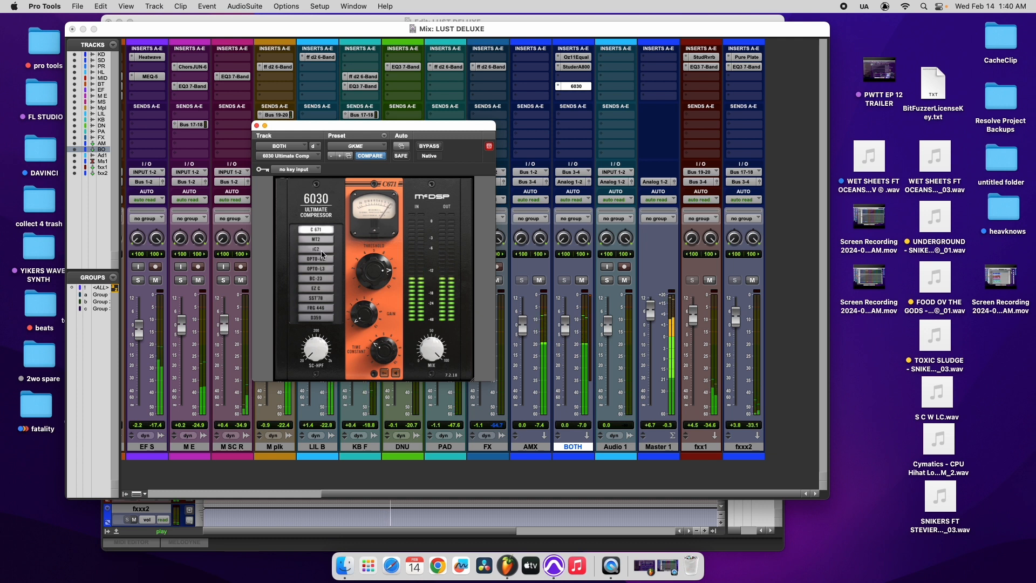
{"action": "left_click", "coordinate": [319, 241]}
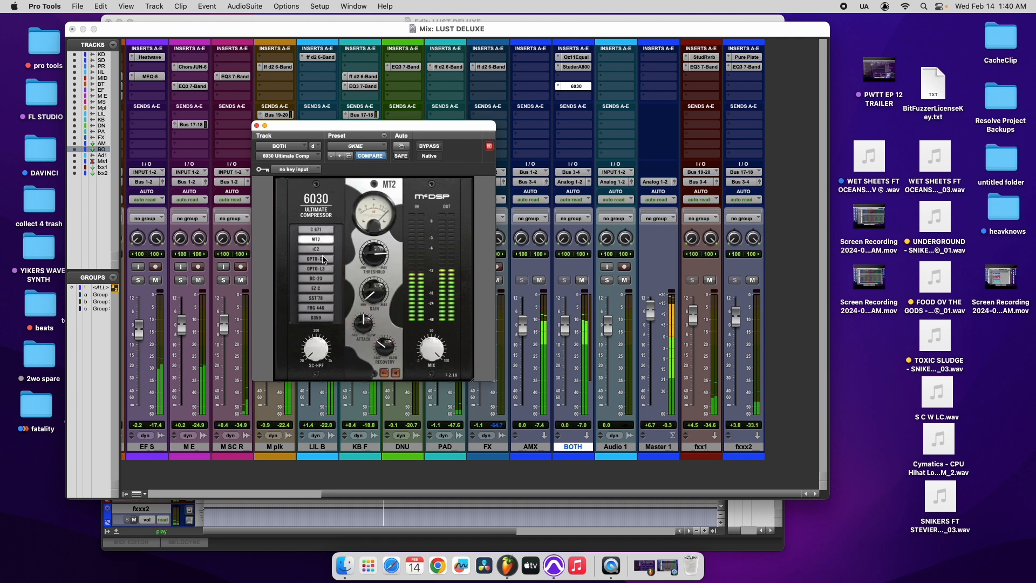
{"action": "left_click", "coordinate": [323, 259]}
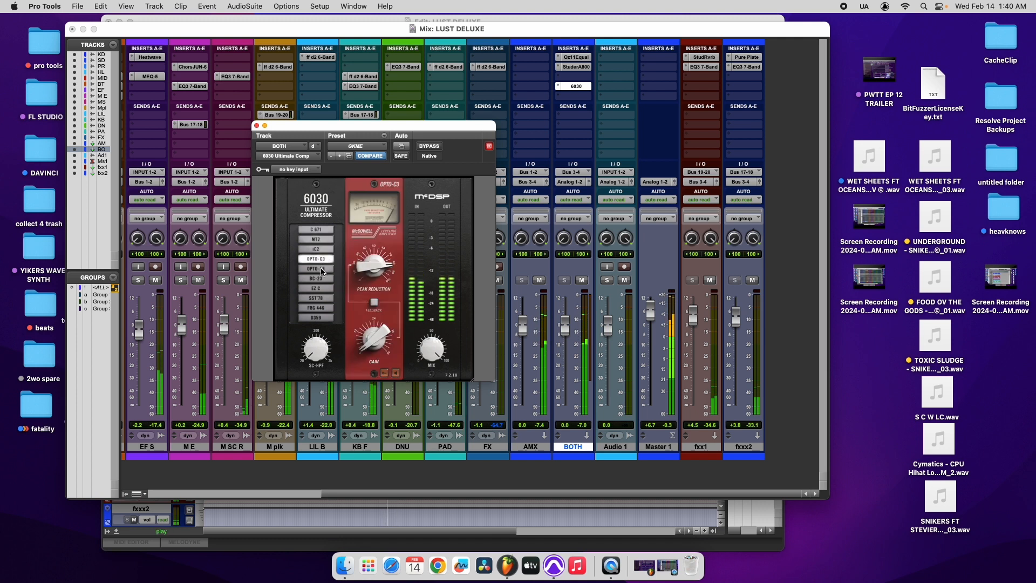
{"action": "left_click", "coordinate": [322, 269]}
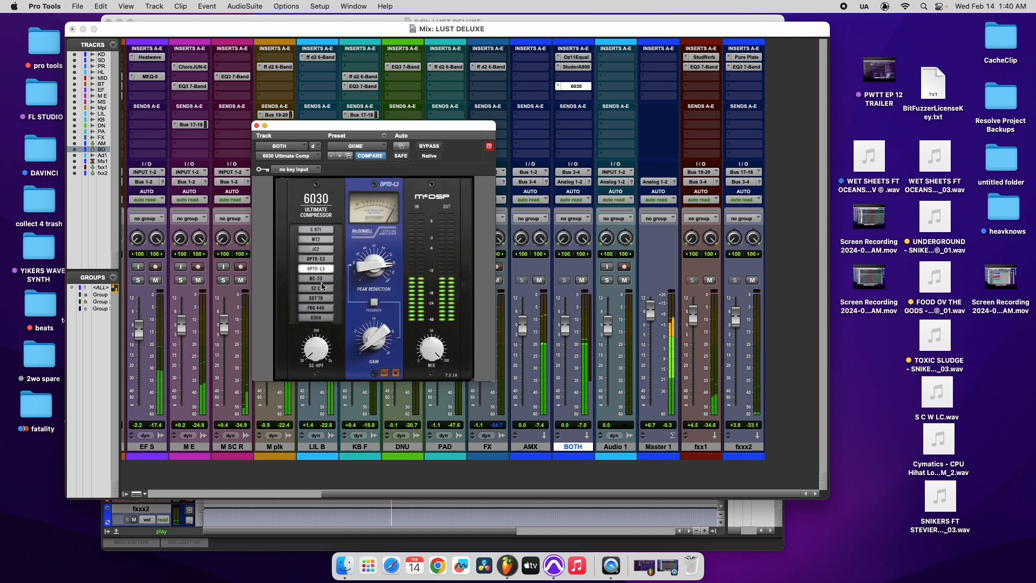
{"action": "left_click", "coordinate": [323, 279]}
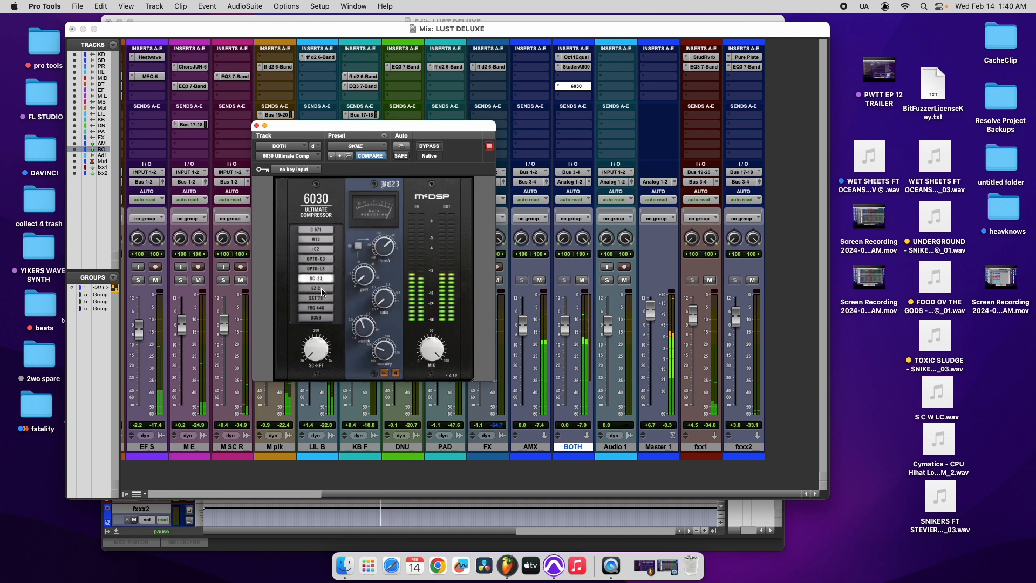
{"action": "left_click", "coordinate": [322, 290]}
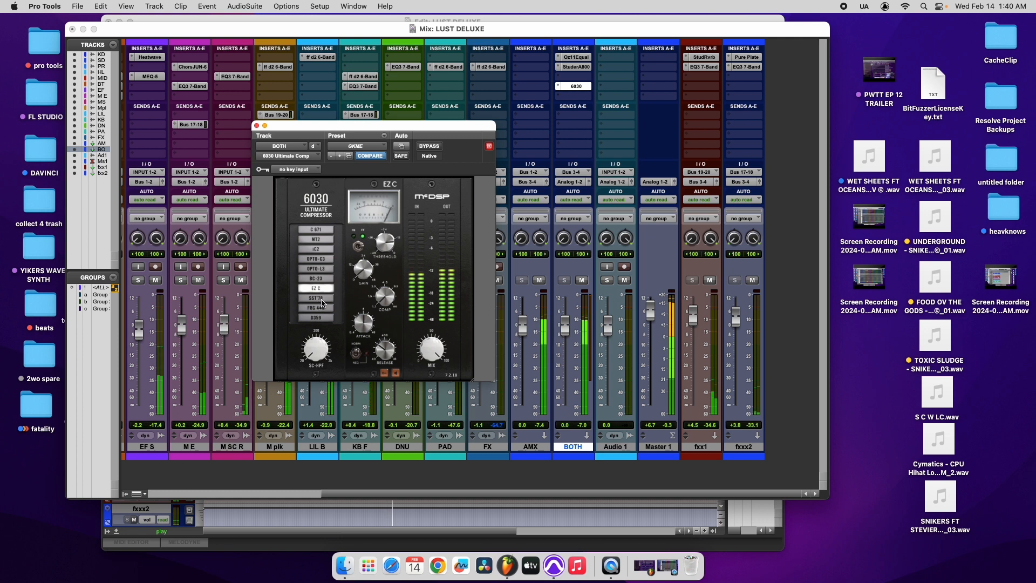
{"action": "left_click", "coordinate": [323, 301]}
{"action": "left_click", "coordinate": [324, 309]}
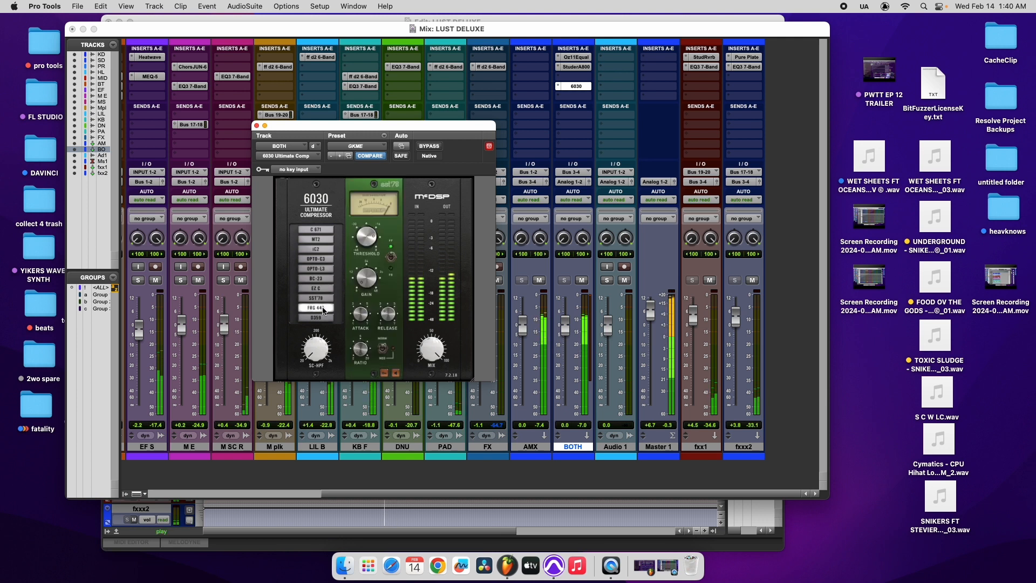
{"action": "left_click", "coordinate": [319, 318]}
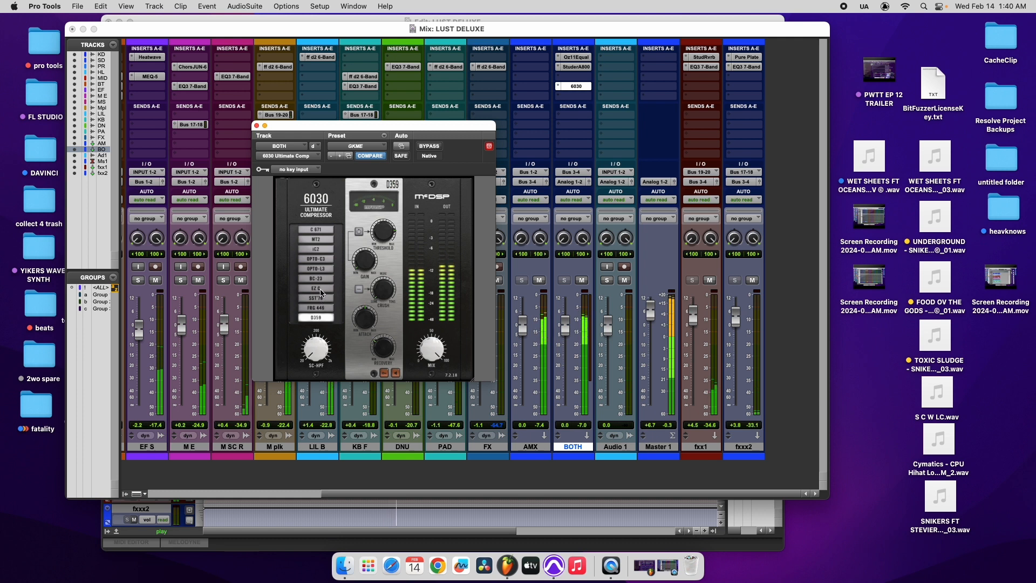
Compare the EZ C, BC-23, MT2 and C 671 models on BOTH, and settle on the green FRG model.
{"action": "left_click", "coordinate": [320, 292]}
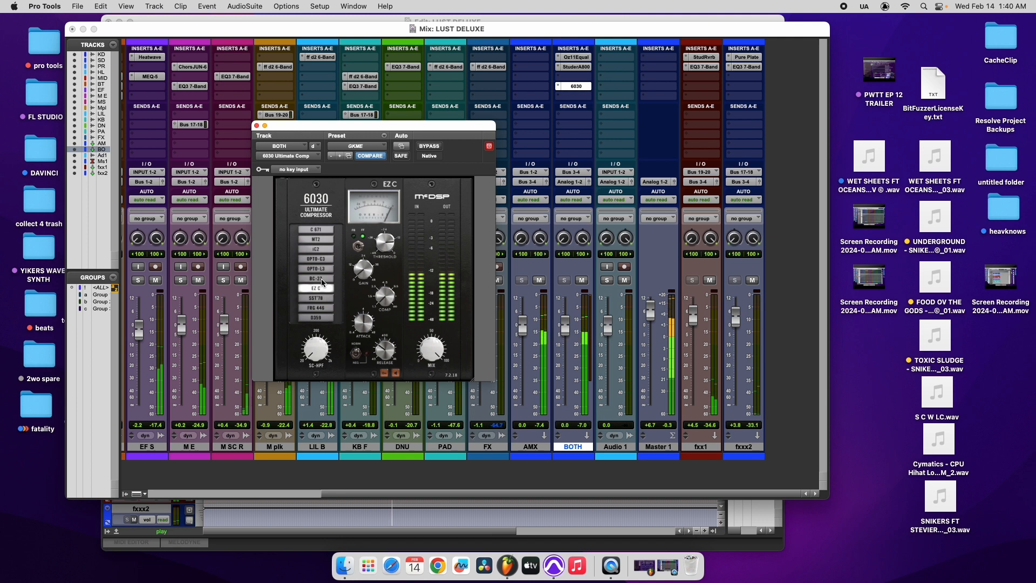
{"action": "left_click", "coordinate": [322, 279]}
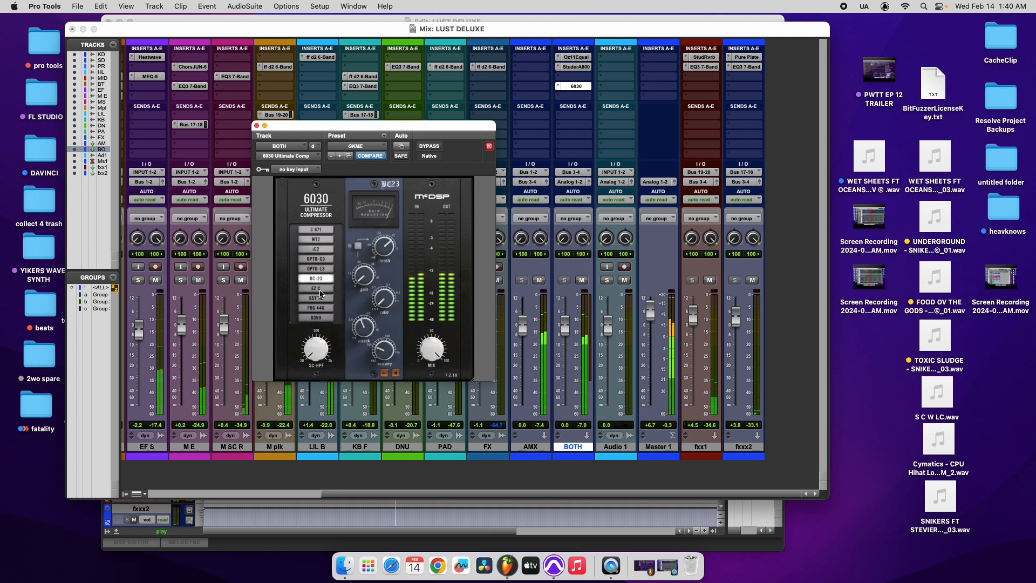
{"action": "left_click", "coordinate": [318, 288]}
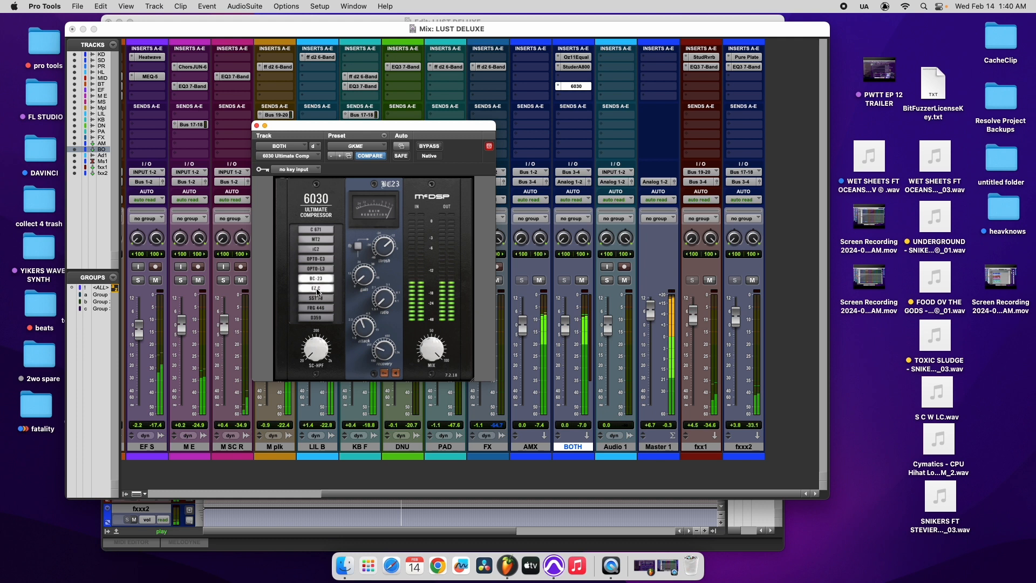
{"action": "left_click", "coordinate": [322, 241]}
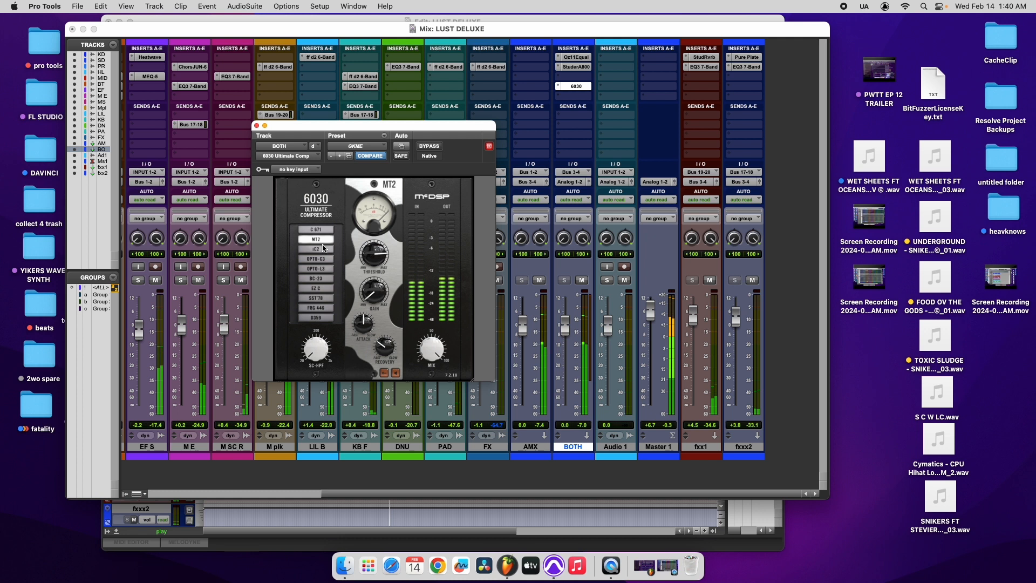
{"action": "left_click", "coordinate": [323, 229]}
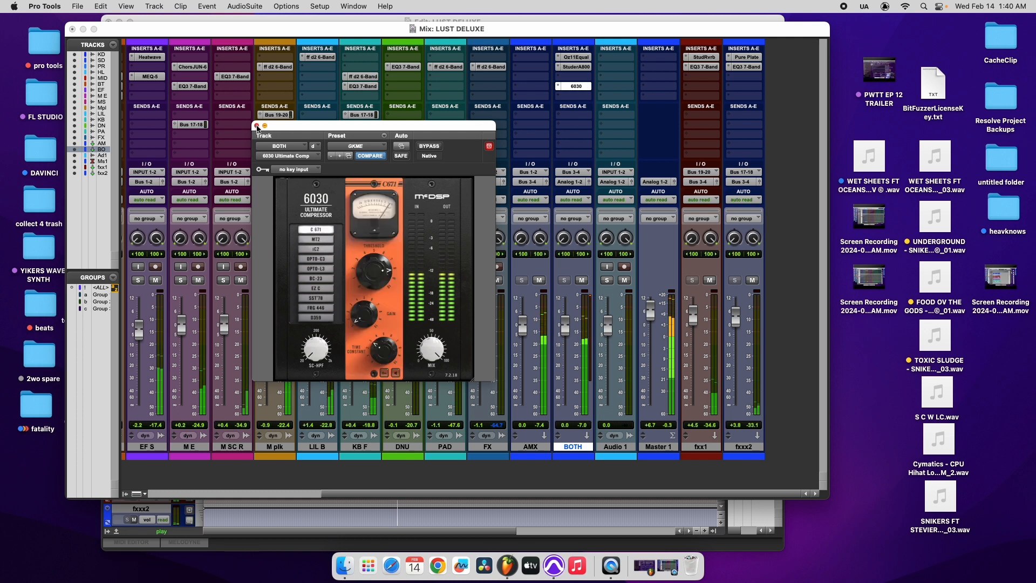
{"action": "left_click", "coordinate": [319, 289]}
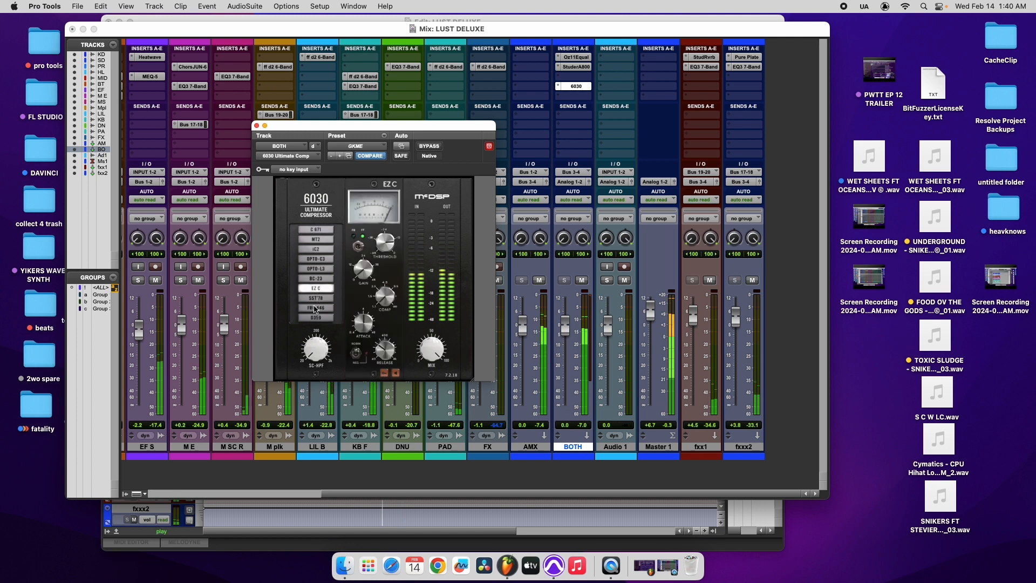
{"action": "left_click", "coordinate": [316, 310]}
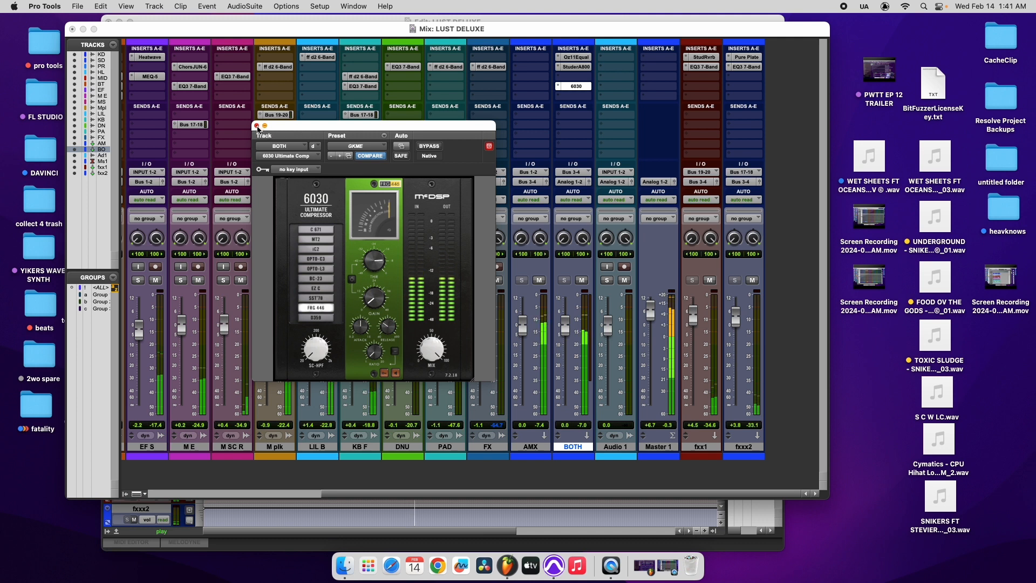
Close the 6030 compressor window and save the session with the chosen model.
{"action": "left_click", "coordinate": [257, 126]}
{"action": "left_click", "coordinate": [76, 6]}
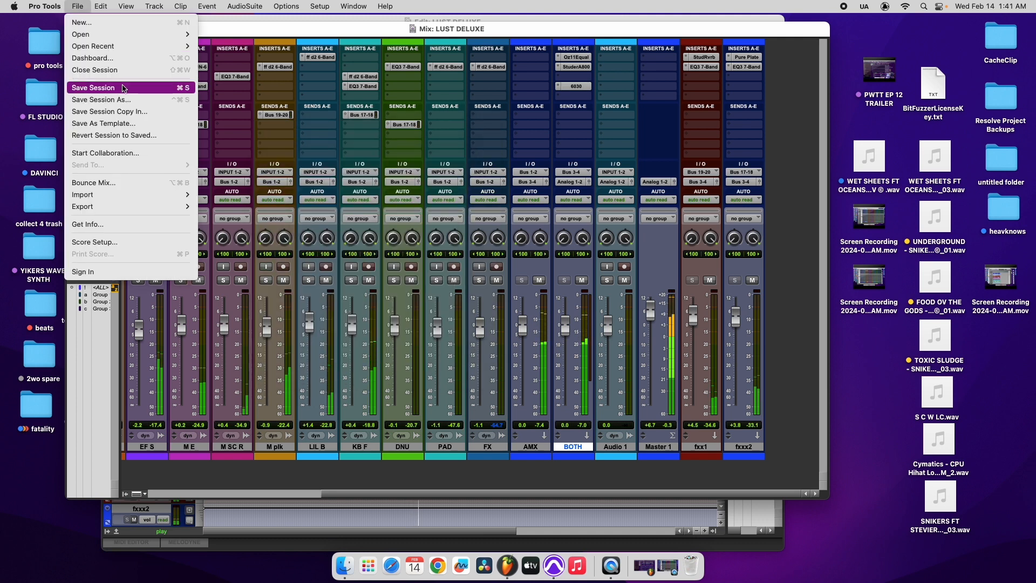
{"action": "left_click", "coordinate": [93, 87]}
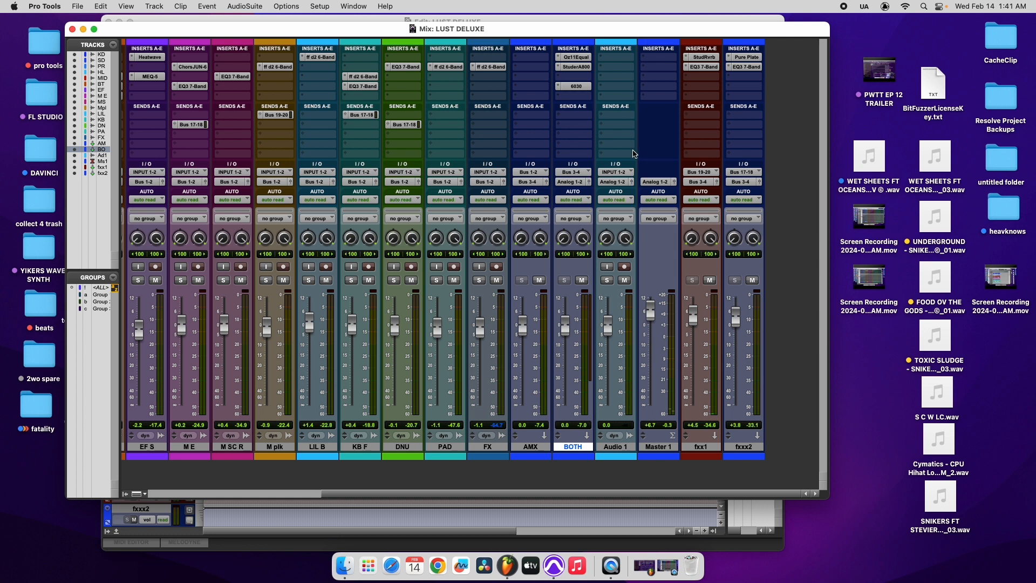
{"action": "left_click", "coordinate": [74, 6]}
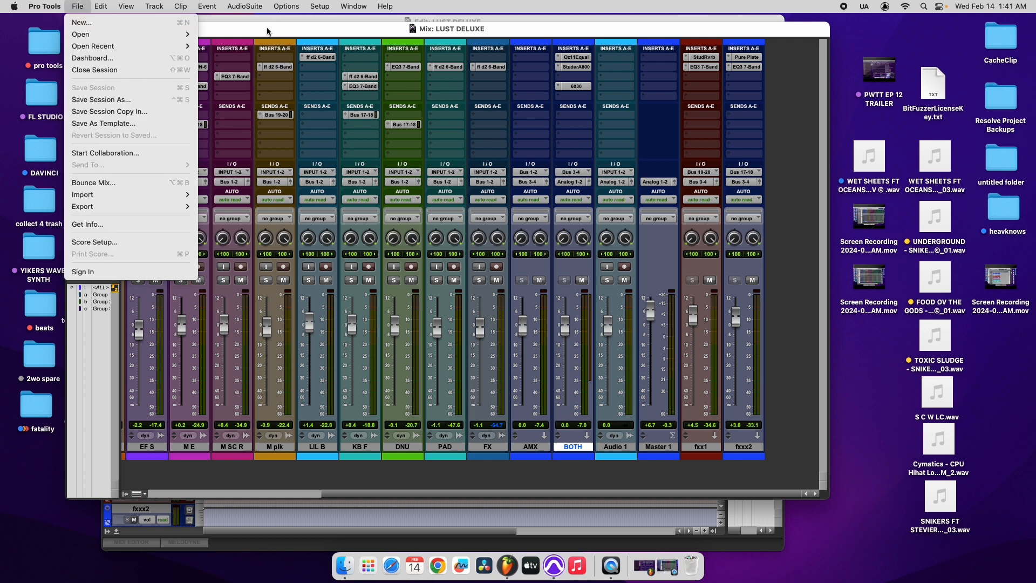
{"action": "left_click", "coordinate": [269, 31]}
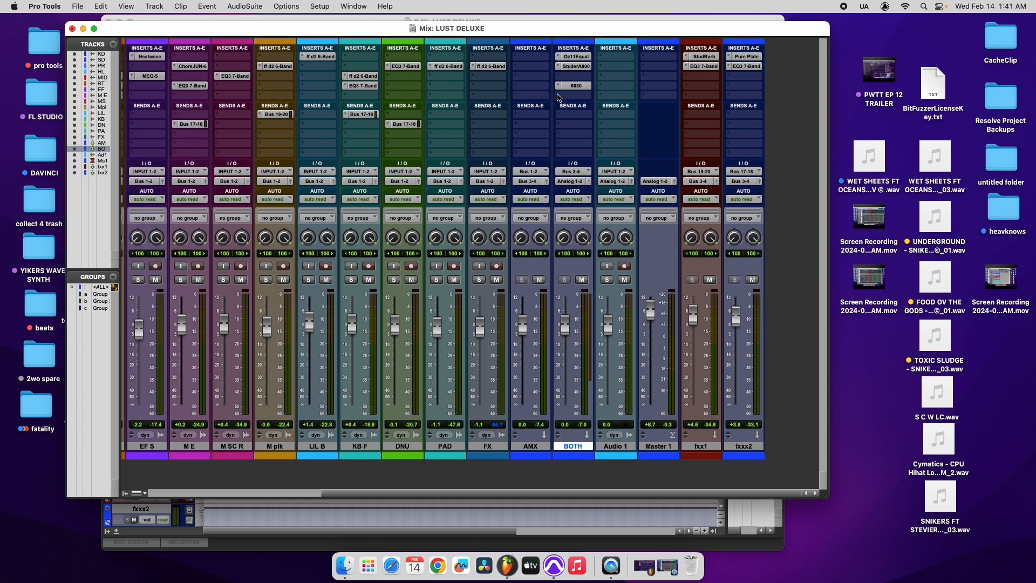
Insert the stereo 4040 Retro Limiter on BOTH in the free slot below the 6030.
{"action": "left_click", "coordinate": [558, 97]}
{"action": "mouse_move", "coordinate": [599, 96]}
{"action": "mouse_move", "coordinate": [680, 108]}
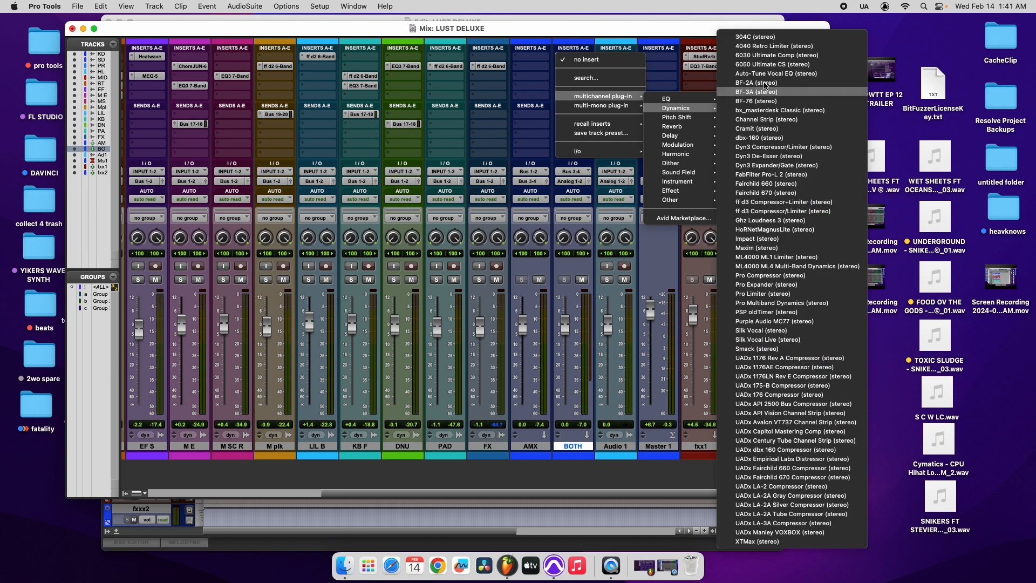
{"action": "left_click", "coordinate": [772, 54]}
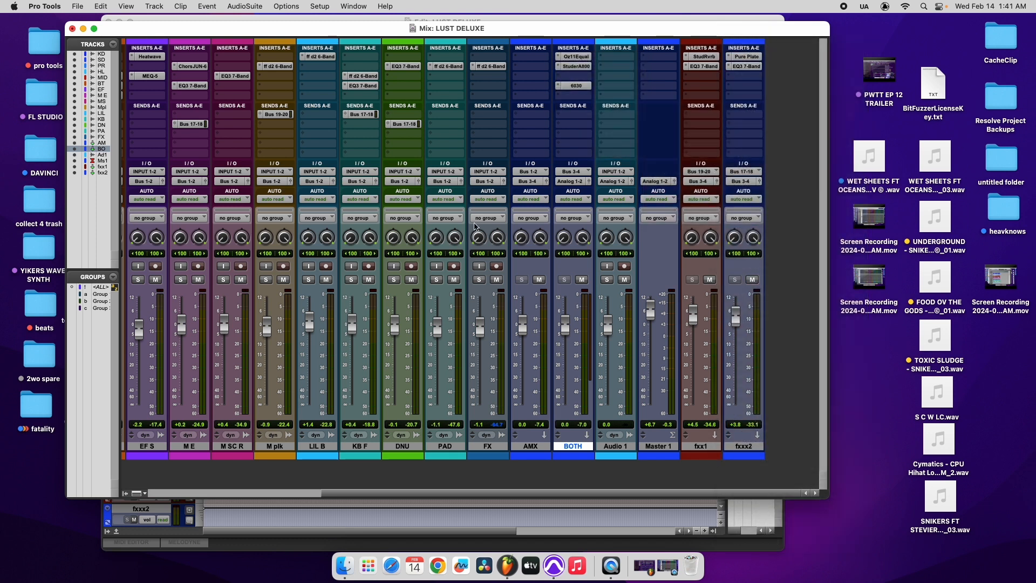
Play the mix and raise the 4040 Retro Limiter's gain to about 5 dB.
{"action": "key", "text": "space"}
{"action": "left_click_drag", "start_coordinate": [309, 324], "coordinate": [310, 324]}
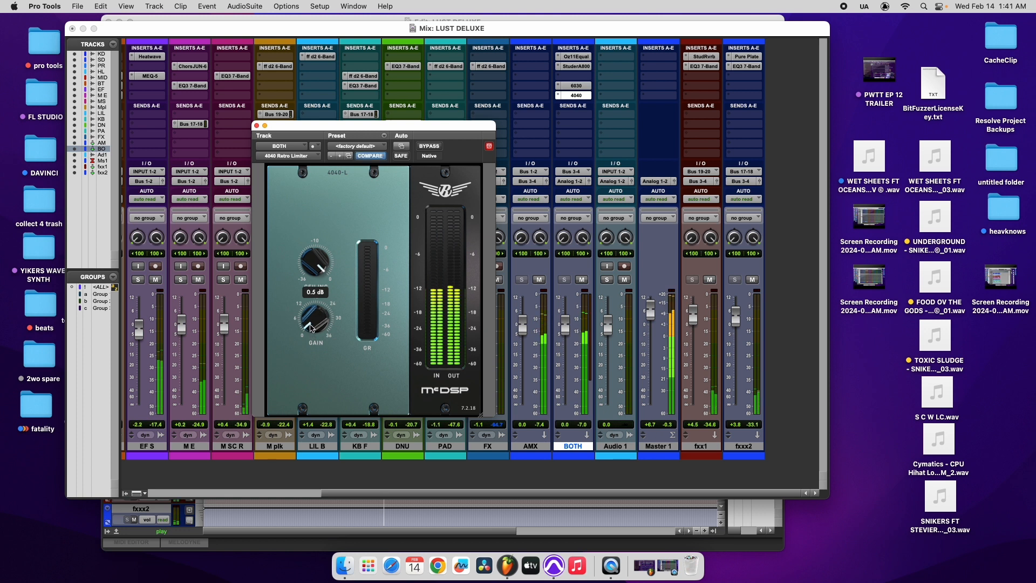
{"action": "left_click_drag", "start_coordinate": [313, 268], "coordinate": [313, 266]}
{"action": "left_click_drag", "start_coordinate": [309, 324], "coordinate": [308, 321]}
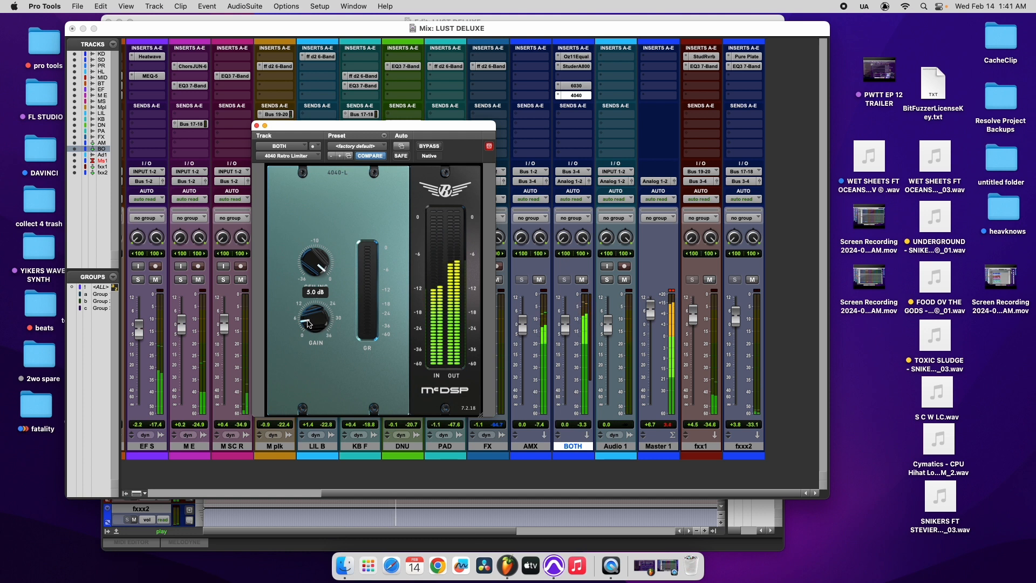
{"action": "left_click_drag", "start_coordinate": [308, 323], "coordinate": [309, 328]}
Set the BOTH fader to +5.5 dB and the Master 1 fader to +0.2 dB, and save the session.
{"action": "left_click_drag", "start_coordinate": [566, 329], "coordinate": [565, 323]}
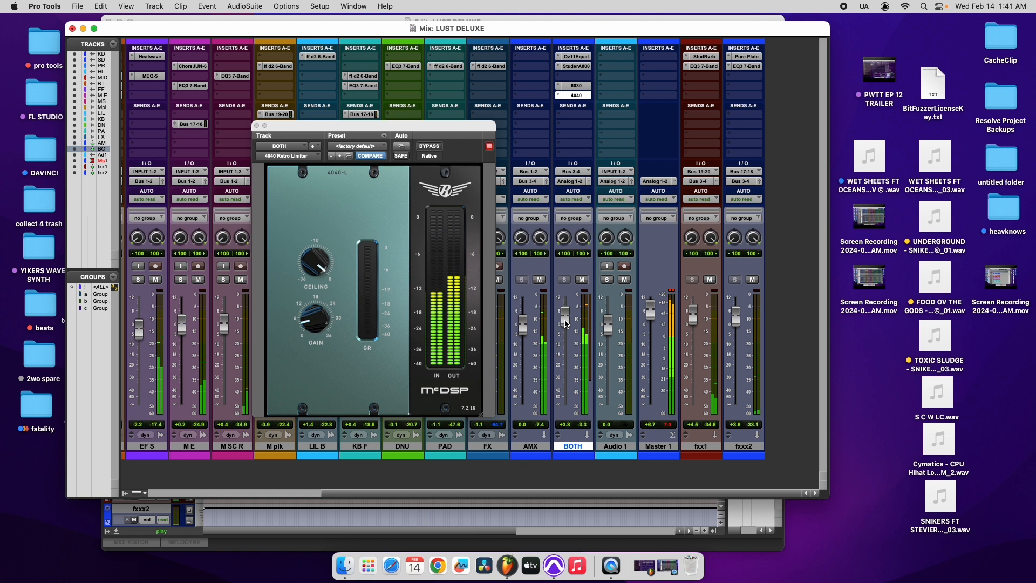
{"action": "left_click_drag", "start_coordinate": [565, 323], "coordinate": [565, 321]}
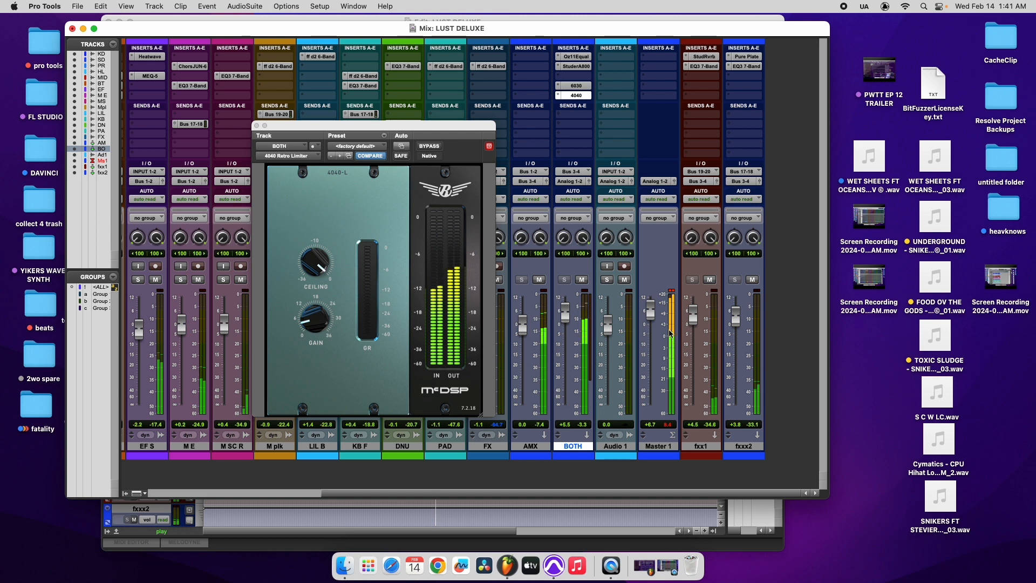
{"action": "left_click_drag", "start_coordinate": [652, 311], "coordinate": [655, 330]}
{"action": "left_click", "coordinate": [77, 6]}
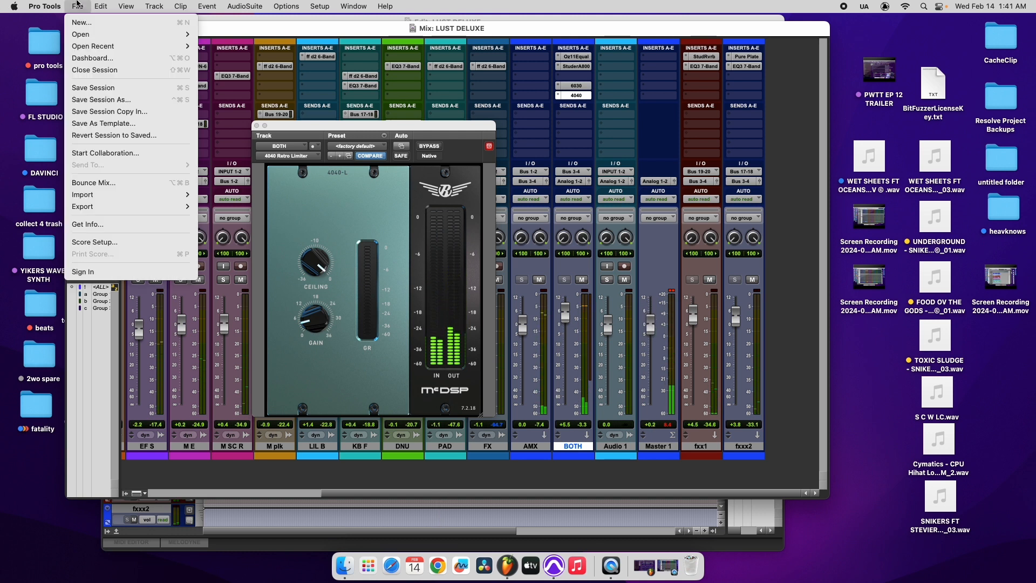
{"action": "left_click", "coordinate": [92, 87]}
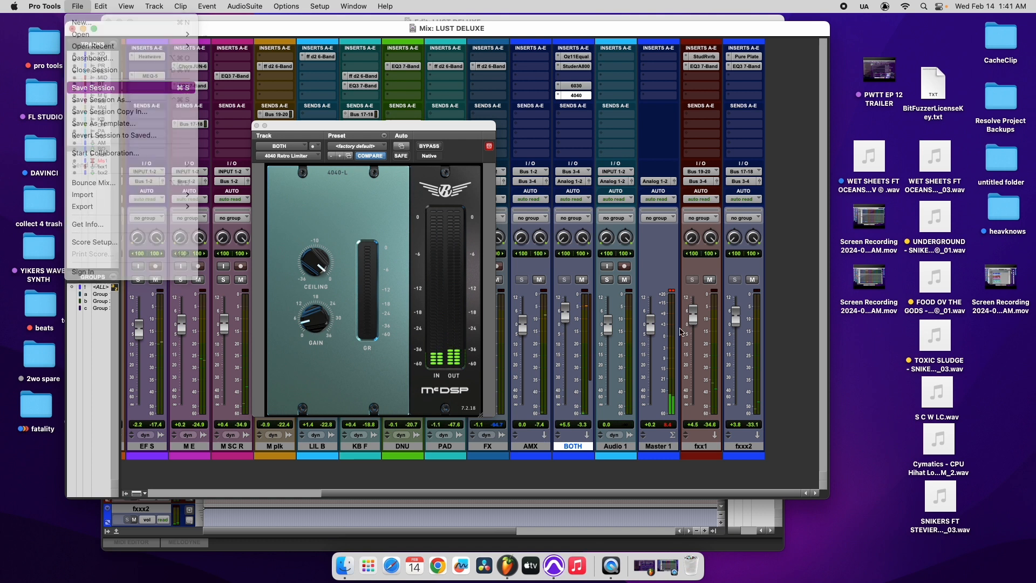
{"action": "left_click", "coordinate": [658, 447]}
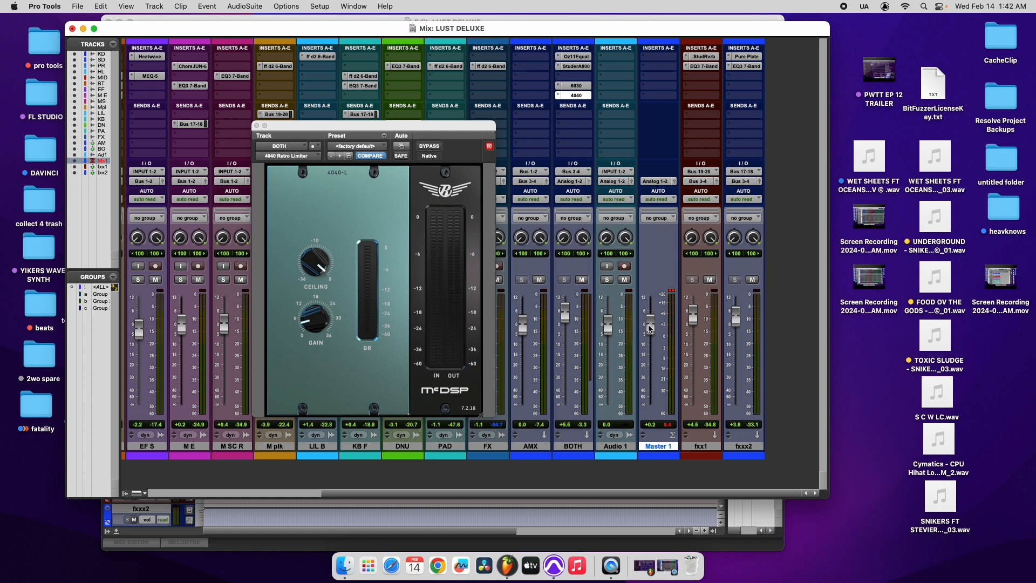
{"action": "left_click_drag", "start_coordinate": [650, 327], "coordinate": [651, 329]}
{"action": "left_click_drag", "start_coordinate": [651, 328], "coordinate": [650, 328]}
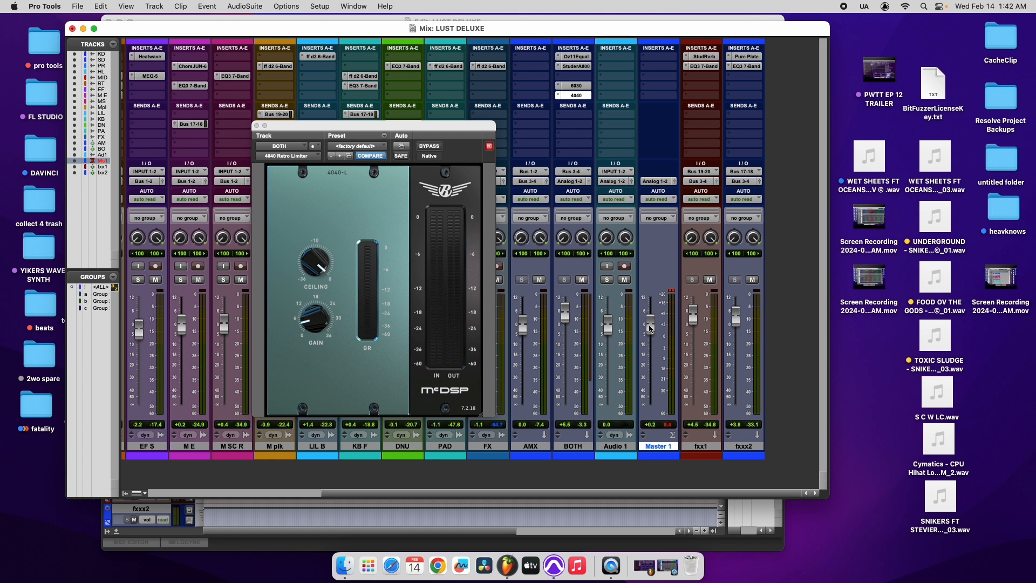
Play the mix and raise the BOTH track's 4040 Retro Limiter gain to about 6 dB.
{"action": "left_click", "coordinate": [578, 447]}
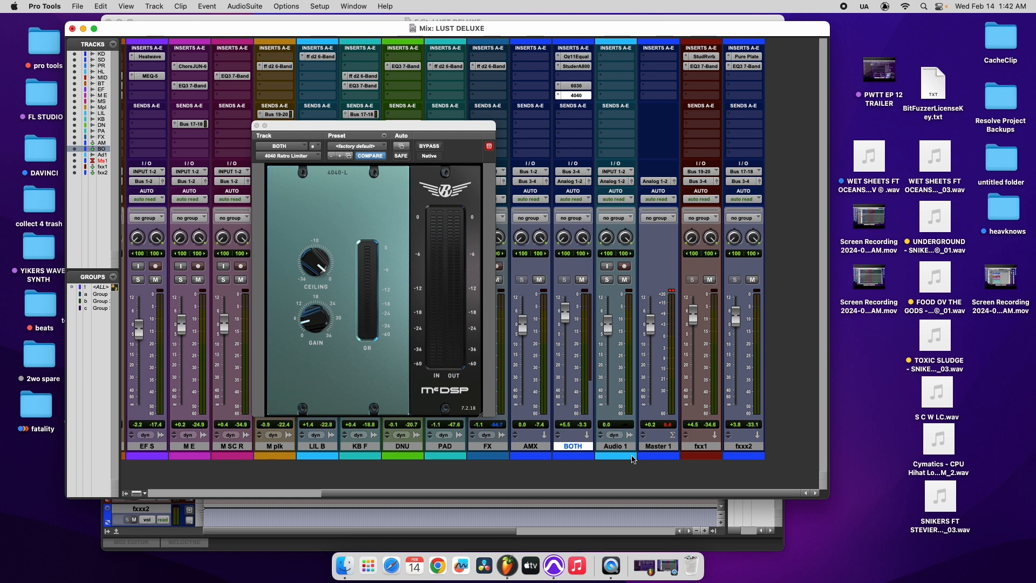
{"action": "key", "text": "space"}
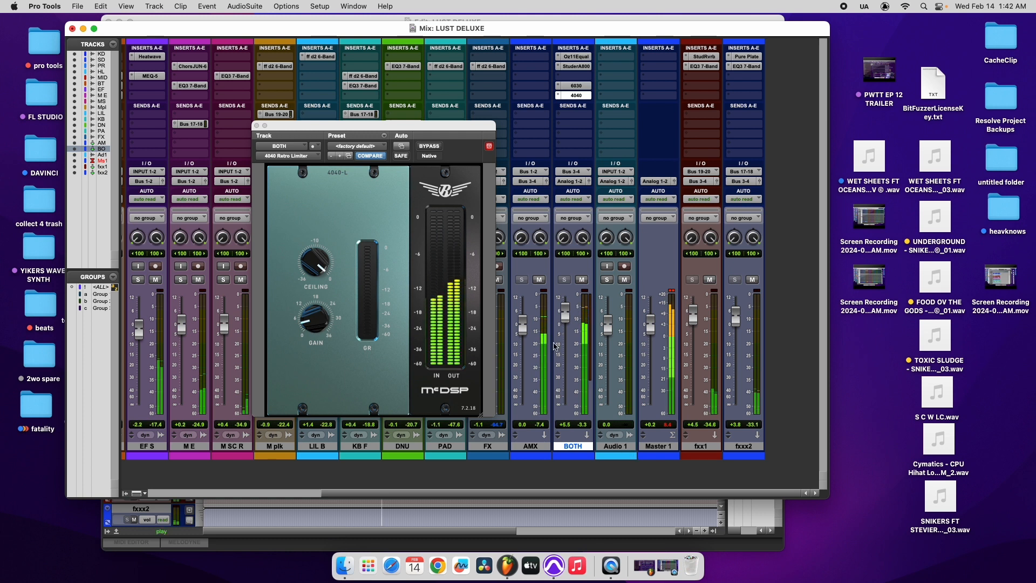
{"action": "left_click", "coordinate": [312, 318]}
{"action": "scroll", "coordinate": [310, 315], "scroll_direction": "up", "scroll_amount": 5}
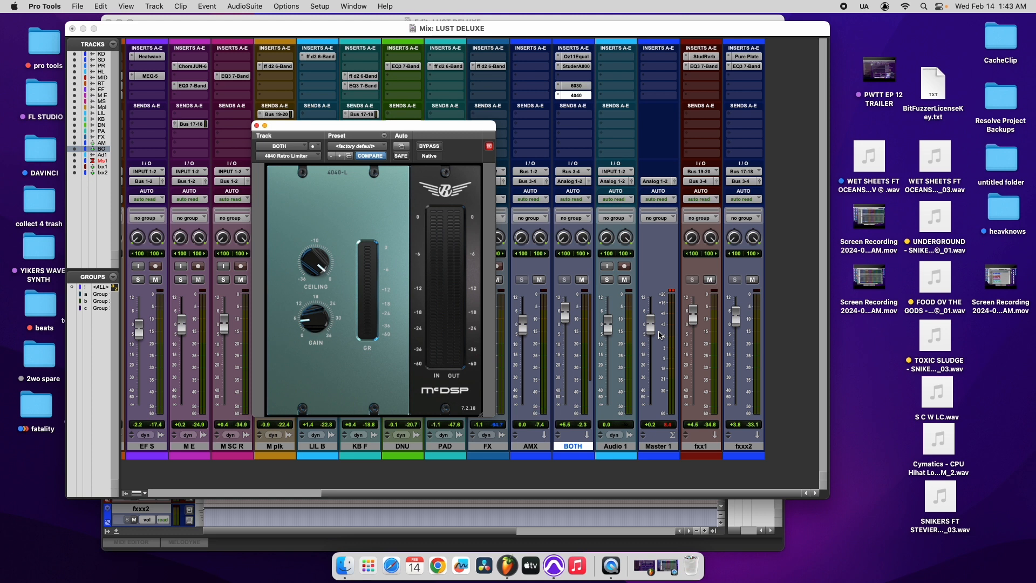
Set the Audio 1 track's input to Bus 5-6 (Stereo).
{"action": "left_click", "coordinate": [659, 447]}
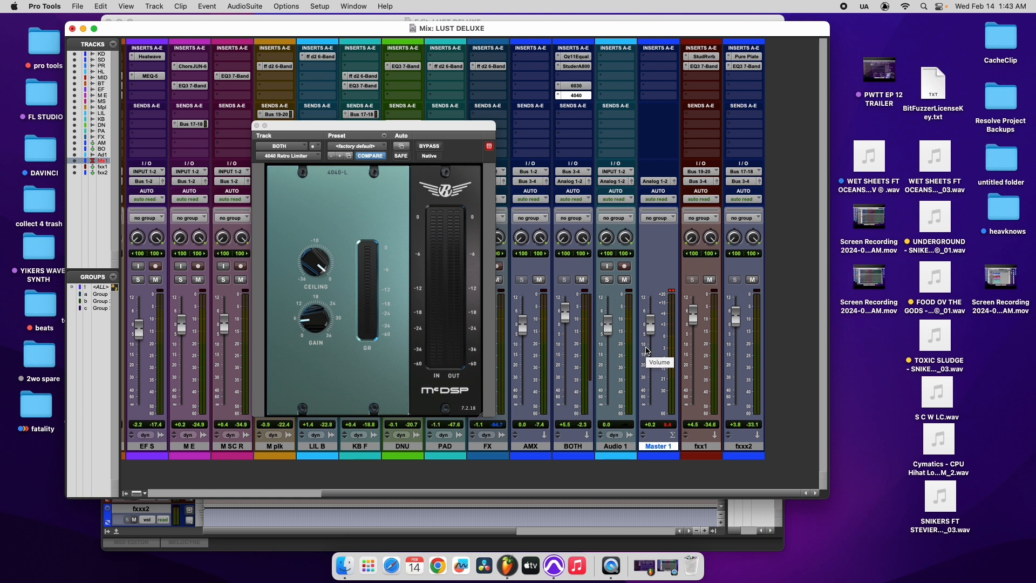
{"action": "left_click", "coordinate": [577, 445]}
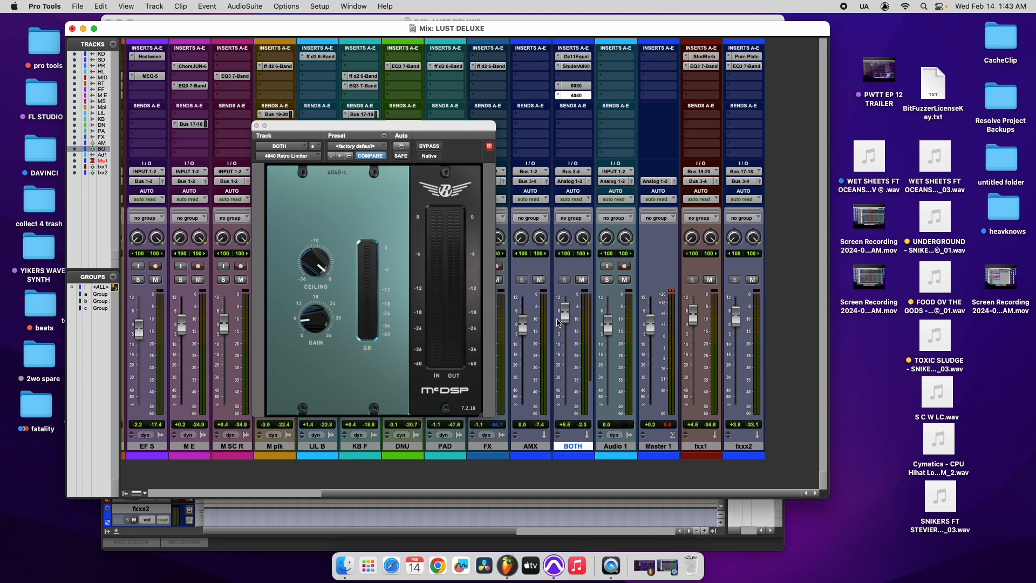
{"action": "left_click", "coordinate": [615, 172]}
{"action": "mouse_move", "coordinate": [625, 184]}
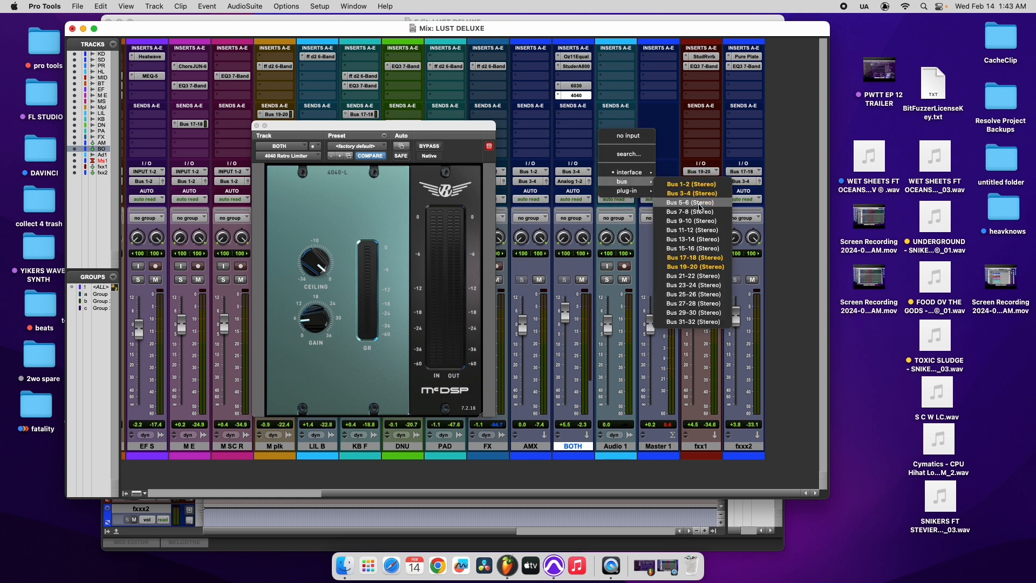
{"action": "left_click", "coordinate": [699, 204]}
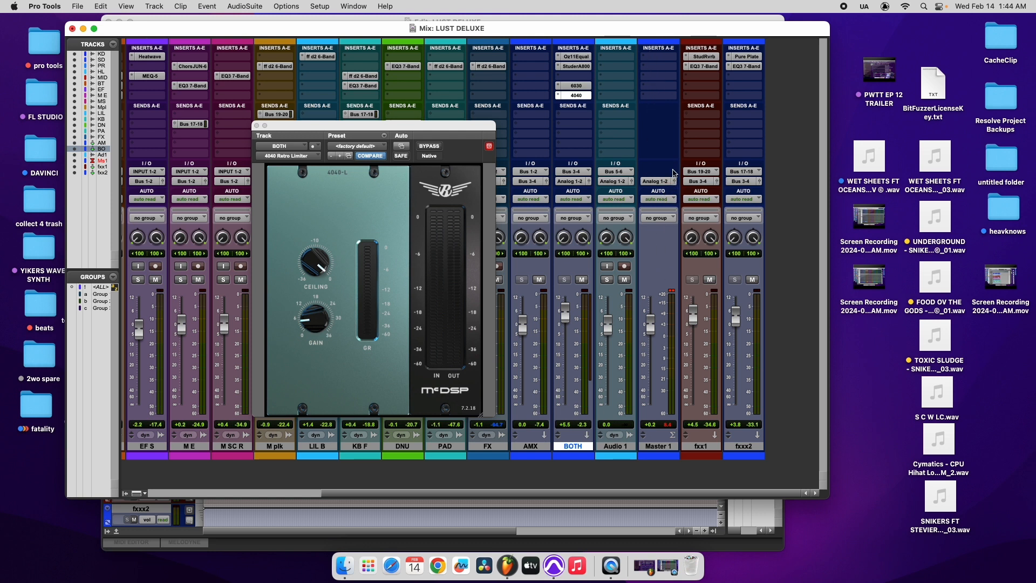
Check the BOTH track's output routing.
{"action": "left_click", "coordinate": [656, 448]}
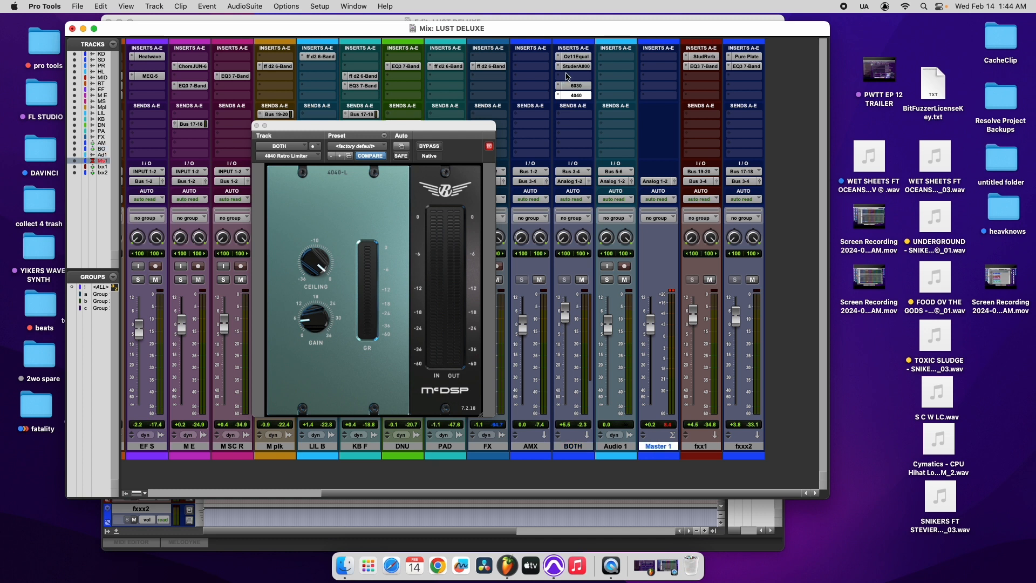
{"action": "left_click", "coordinate": [575, 450]}
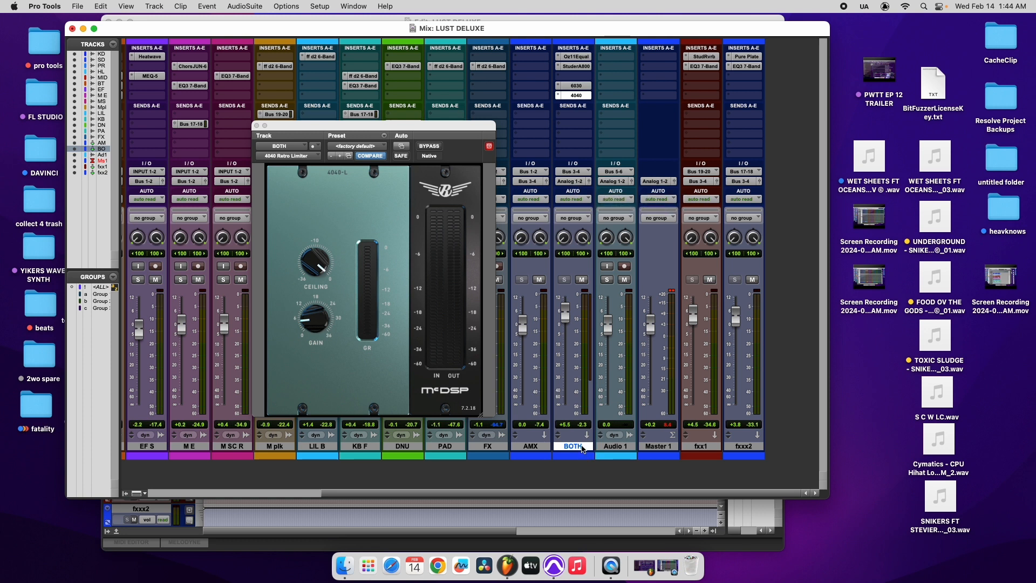
{"action": "left_click", "coordinate": [578, 186]}
{"action": "mouse_move", "coordinate": [582, 184]}
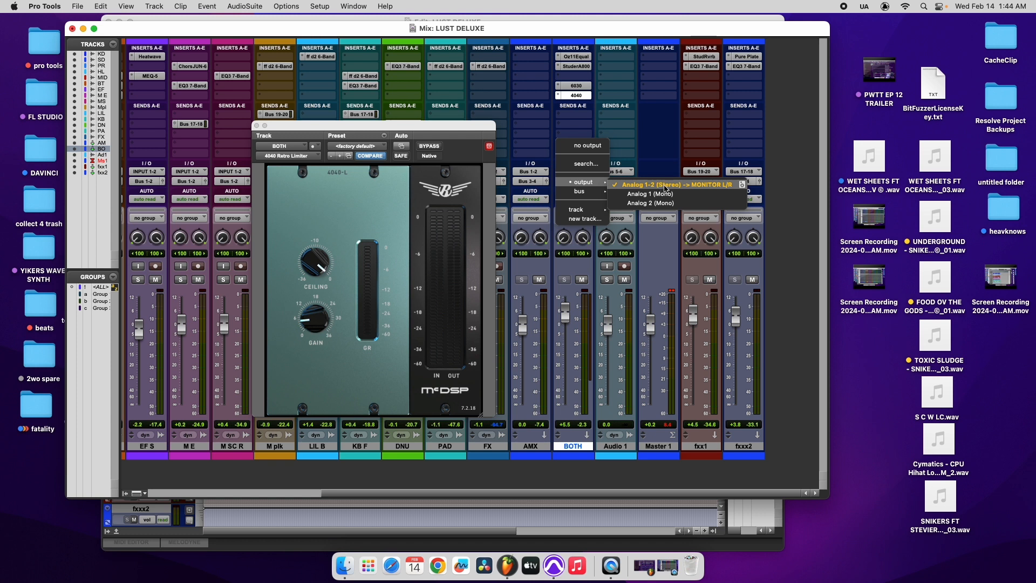
{"action": "left_click", "coordinate": [699, 187]}
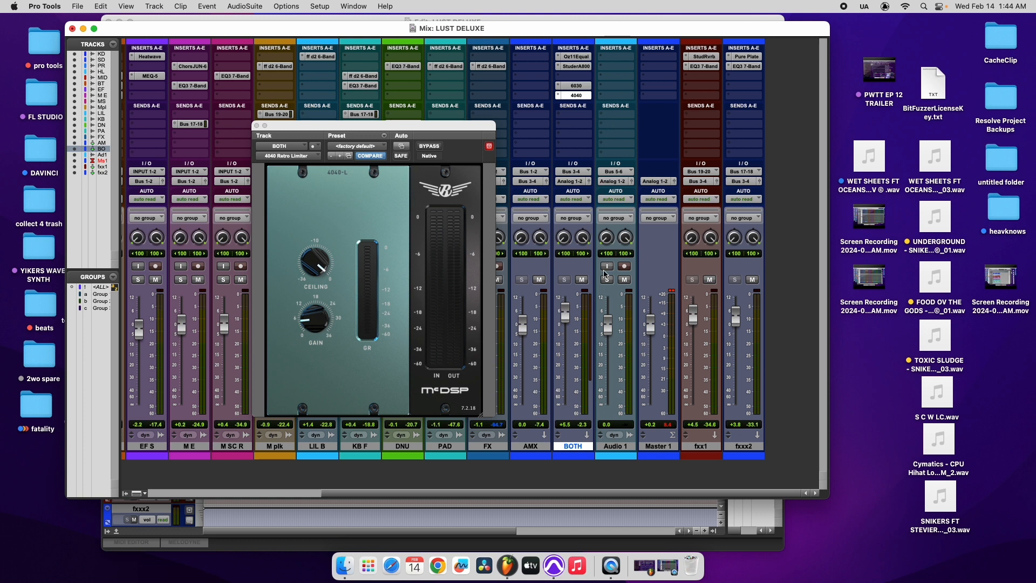
Rename the Audio 1 track as LUSTDELUXE©.
{"action": "double_click", "coordinate": [618, 446]}
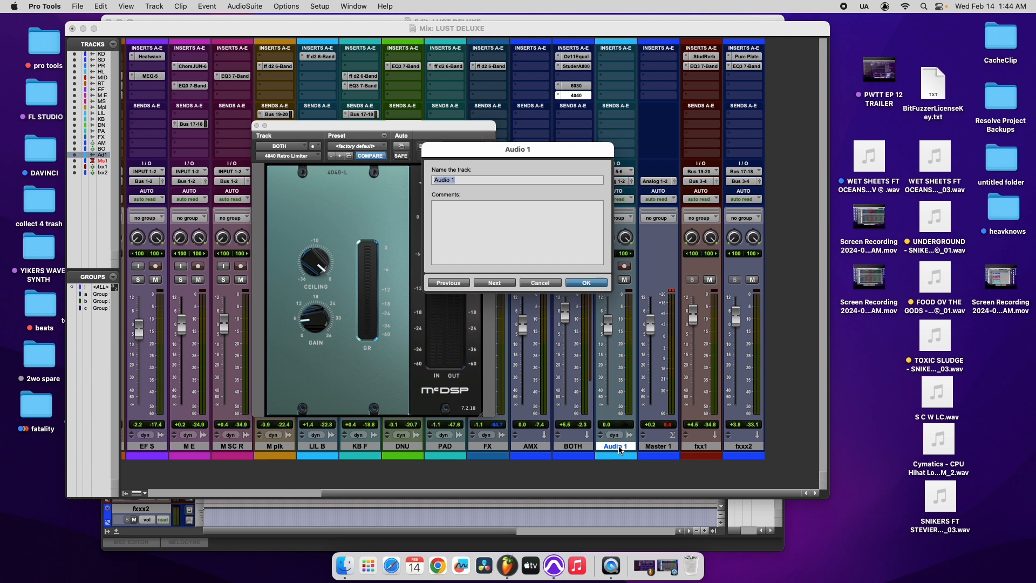
{"action": "type", "text": "L"}
{"action": "type", "text": "RS"}
{"action": "left_click", "coordinate": [593, 283]}
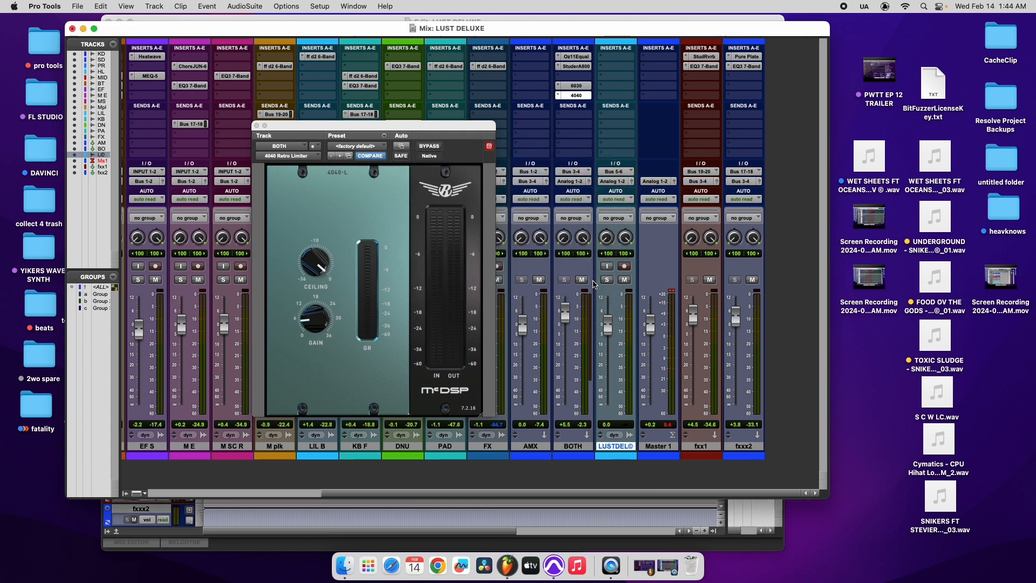
Route the BOTH track's output to Bus 5-6 and close the 4040 Retro Limiter window.
{"action": "left_click", "coordinate": [579, 183]}
{"action": "mouse_move", "coordinate": [580, 191]}
{"action": "left_click", "coordinate": [655, 169]}
{"action": "left_click", "coordinate": [257, 127]}
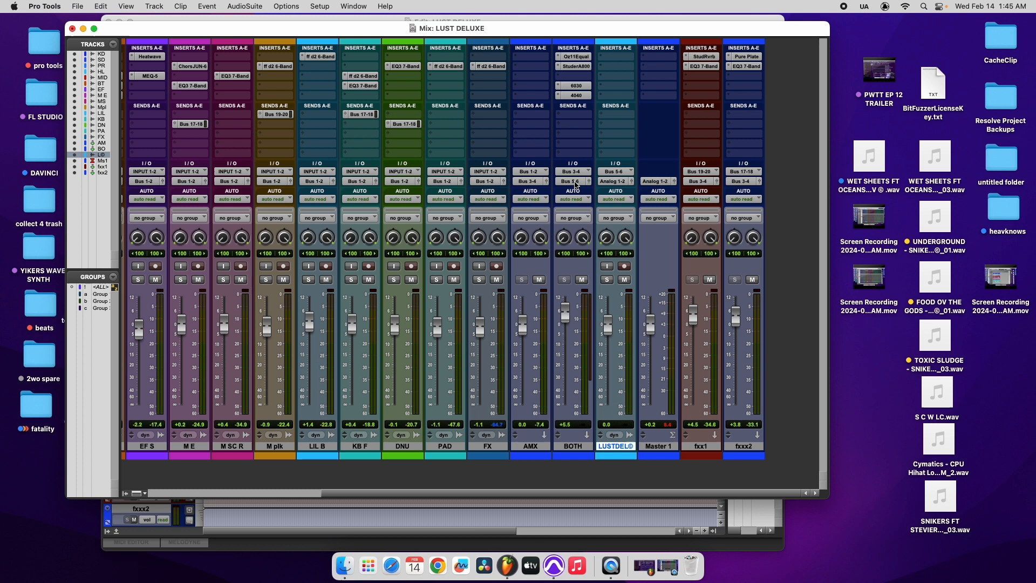
Set the BOTH track's output back to Analog 1-2 (Stereo).
{"action": "left_click", "coordinate": [574, 182]}
{"action": "mouse_move", "coordinate": [576, 183]}
{"action": "left_click", "coordinate": [642, 186]}
Free the first insert slot on EF S and LIL B by moving the Heatwave, MEQ-5 and ff d2 6-Band inserts down one slot during playback.
{"action": "left_click_drag", "start_coordinate": [655, 495], "coordinate": [481, 495]}
{"action": "key", "text": "space"}
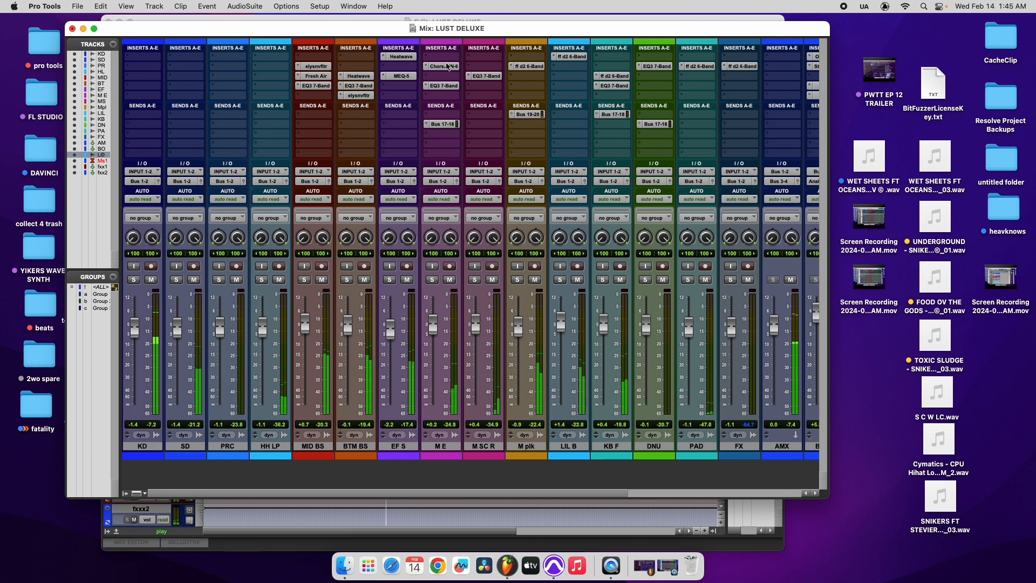
{"action": "left_click", "coordinate": [401, 58]}
{"action": "left_click_drag", "start_coordinate": [401, 59], "coordinate": [397, 89]}
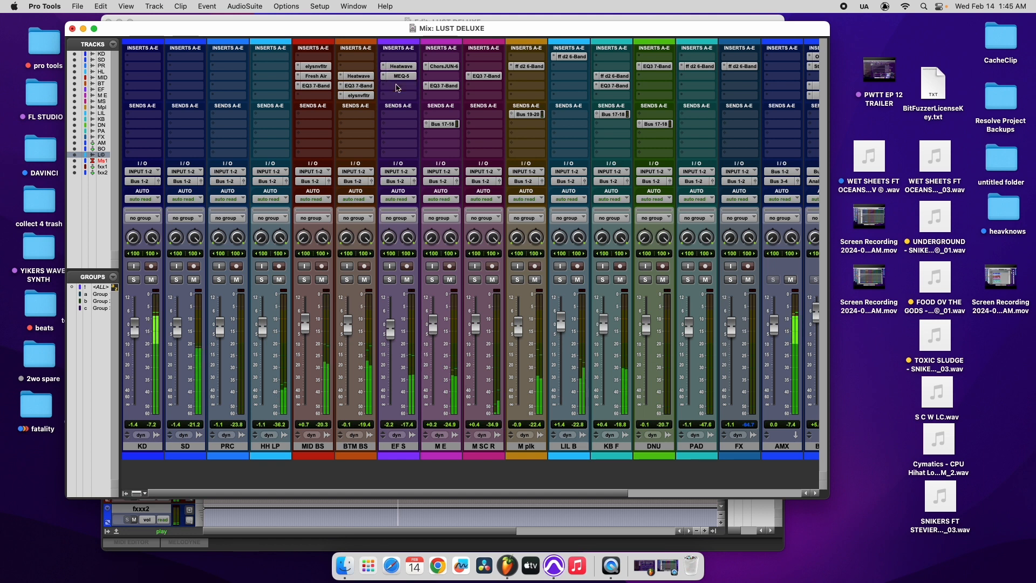
{"action": "left_click", "coordinate": [574, 60]}
{"action": "left_click_drag", "start_coordinate": [573, 60], "coordinate": [573, 67]}
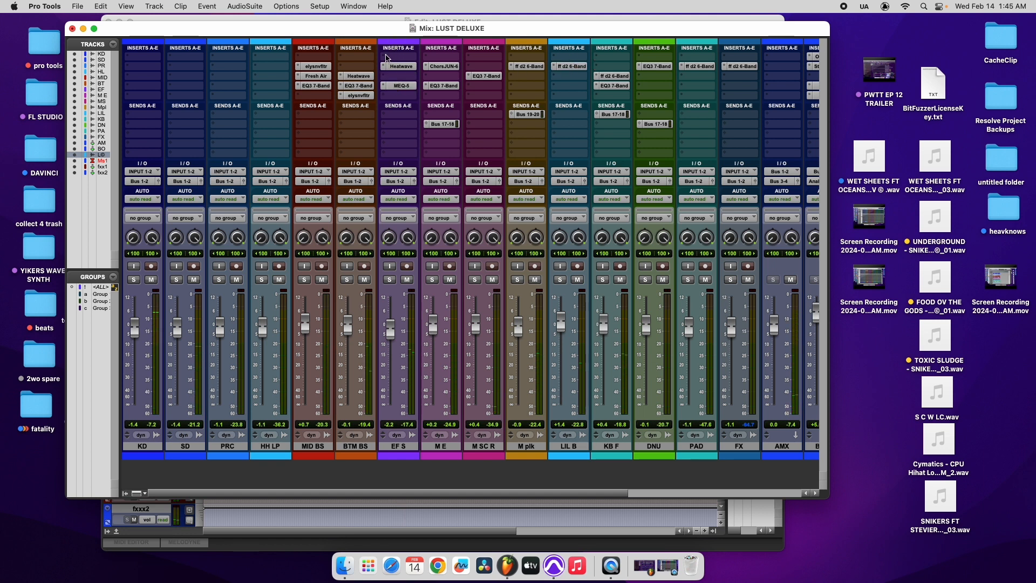
Insert the stereo Vinyl multichannel effect in the first insert slot of the EF S track.
{"action": "left_click", "coordinate": [384, 60]}
{"action": "mouse_move", "coordinate": [427, 58]}
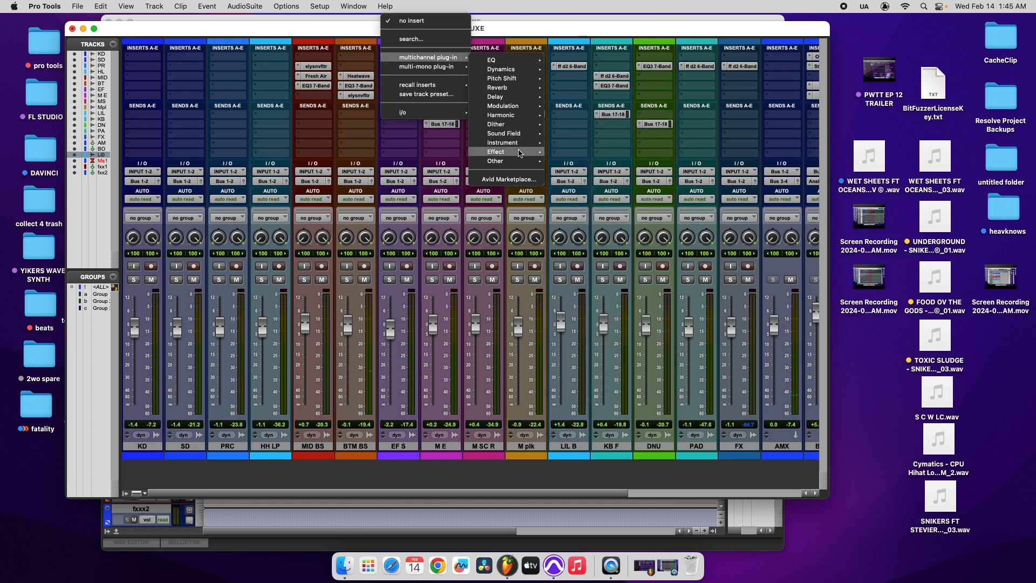
{"action": "mouse_move", "coordinate": [519, 153]}
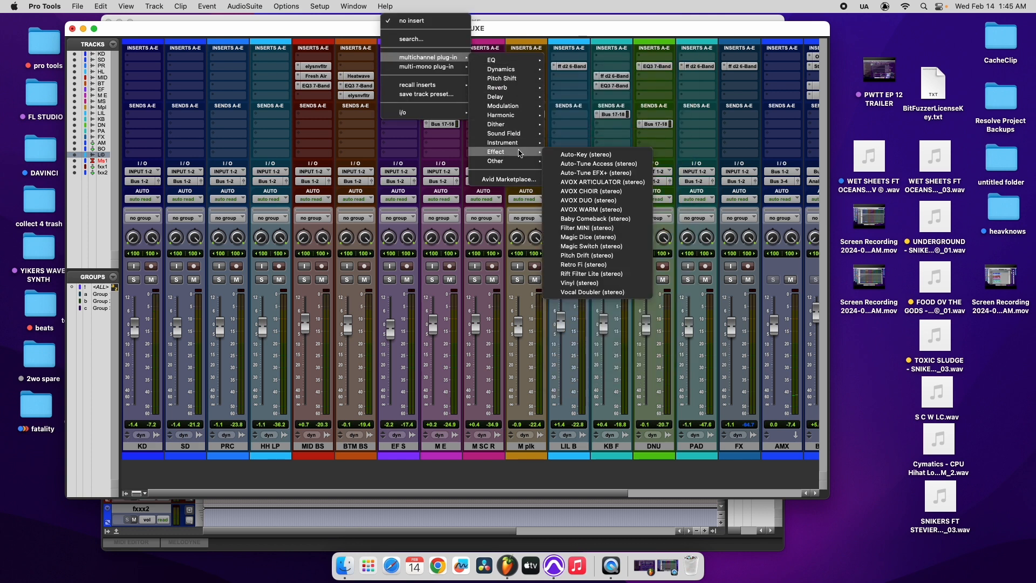
{"action": "left_click", "coordinate": [585, 283]}
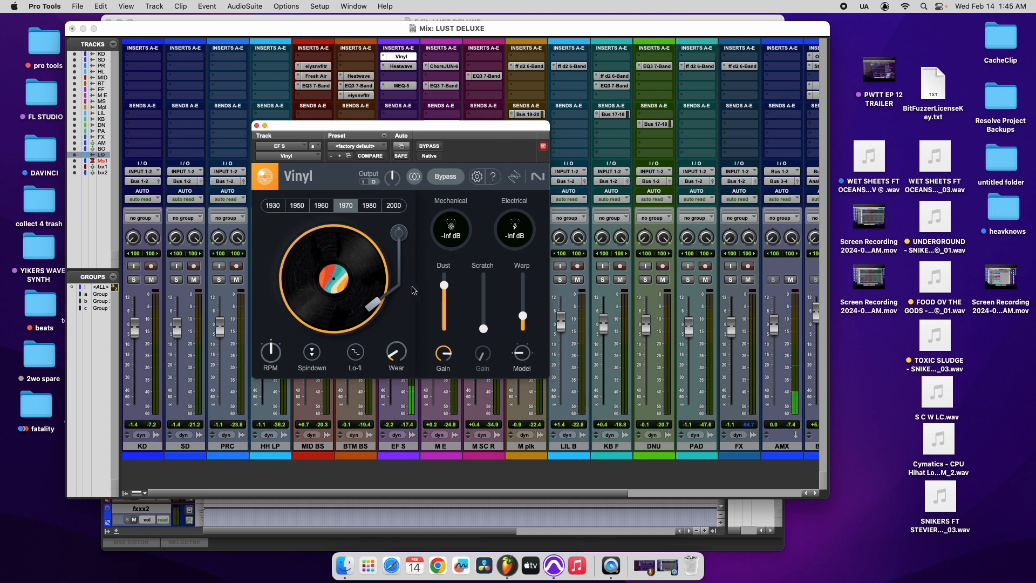
Set Vinyl's Dust and Wear to minimum, lower Warp slightly, choose the year 2000, and close the plug-in window.
{"action": "left_click_drag", "start_coordinate": [444, 285], "coordinate": [397, 367]}
{"action": "left_click_drag", "start_coordinate": [523, 317], "coordinate": [523, 322]}
{"action": "left_click", "coordinate": [394, 205]}
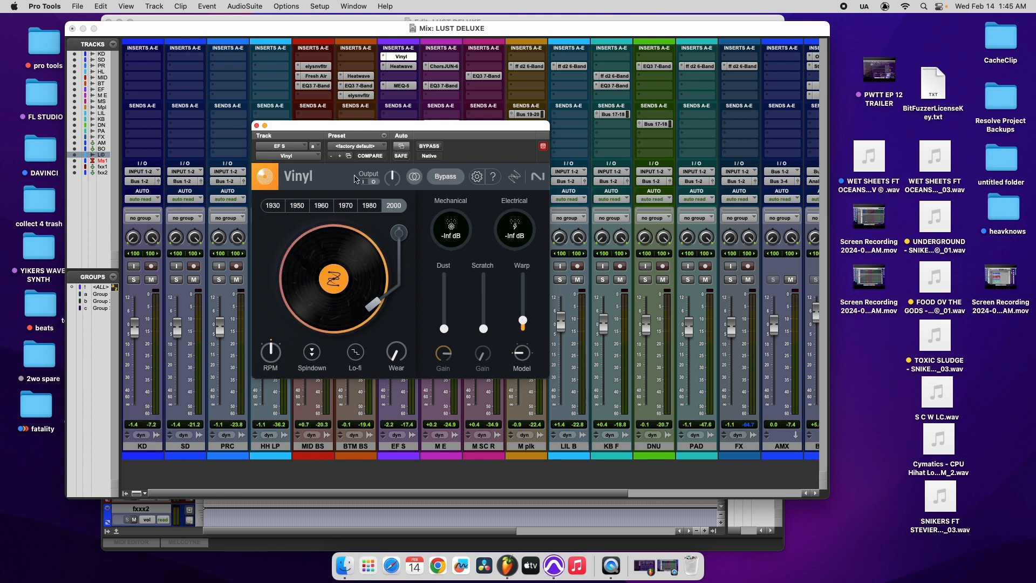
{"action": "left_click", "coordinate": [257, 126]}
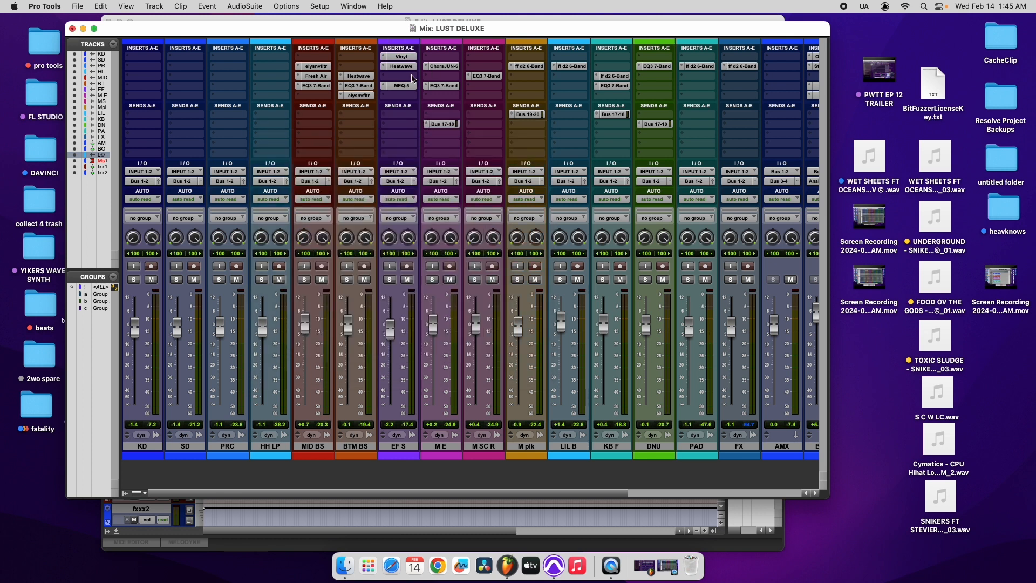
Copy EF S's Vinyl insert onto every track from M E through PAD and save the session during playback.
{"action": "left_click_drag", "start_coordinate": [405, 56], "coordinate": [529, 58]}
{"action": "left_click_drag", "start_coordinate": [529, 57], "coordinate": [700, 58]}
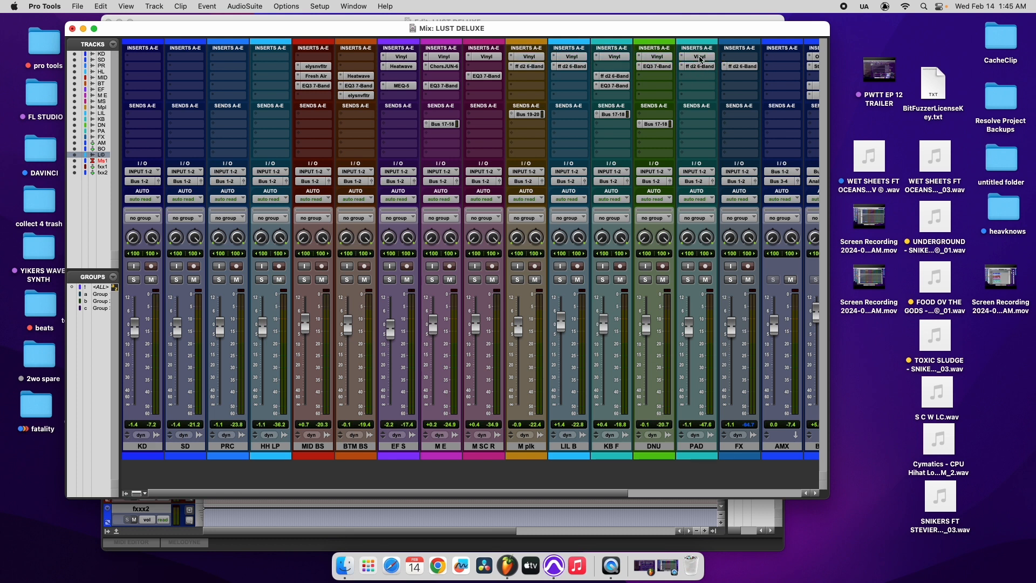
{"action": "key", "text": "space"}
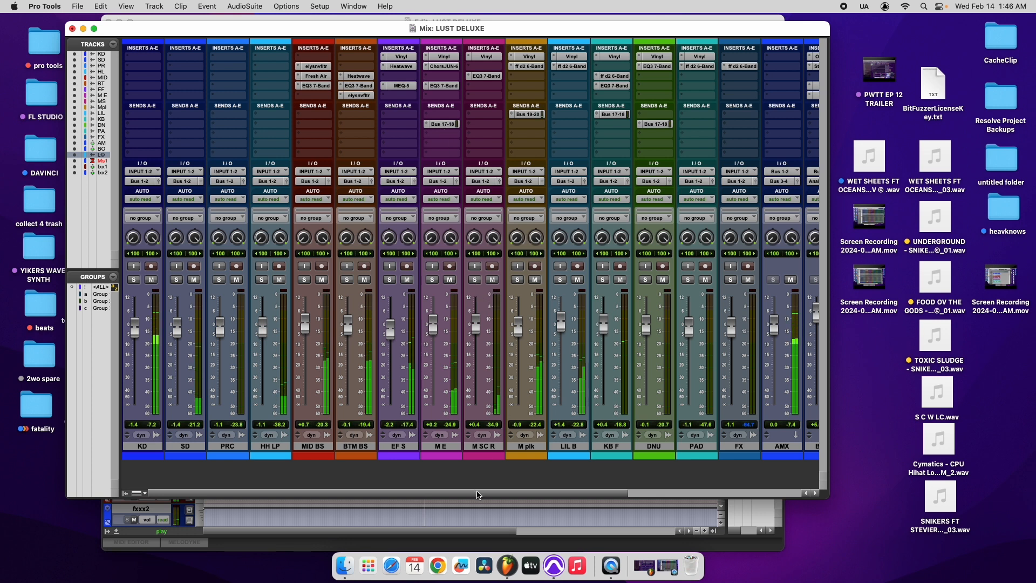
{"action": "left_click", "coordinate": [78, 7]}
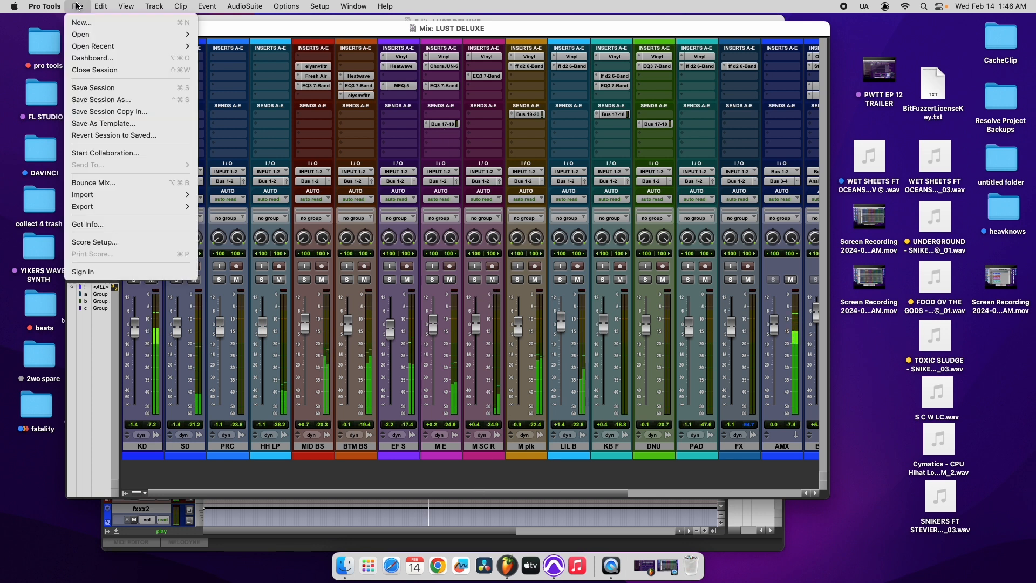
{"action": "left_click", "coordinate": [109, 88]}
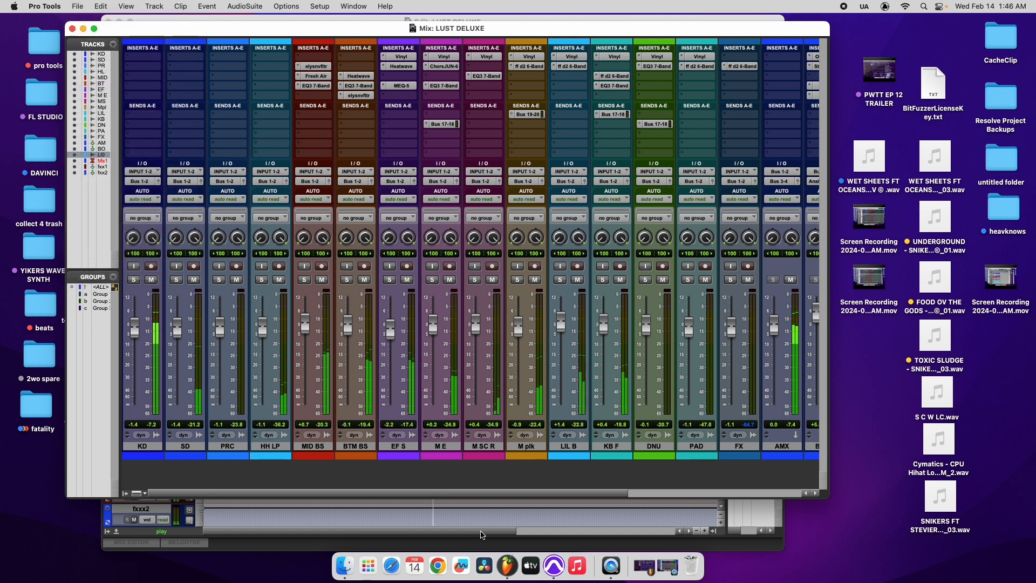
Compare the LIL B track with its Vinyl insert bypassed and active during playback, and close the plug-in window.
{"action": "key", "text": "super+equal"}
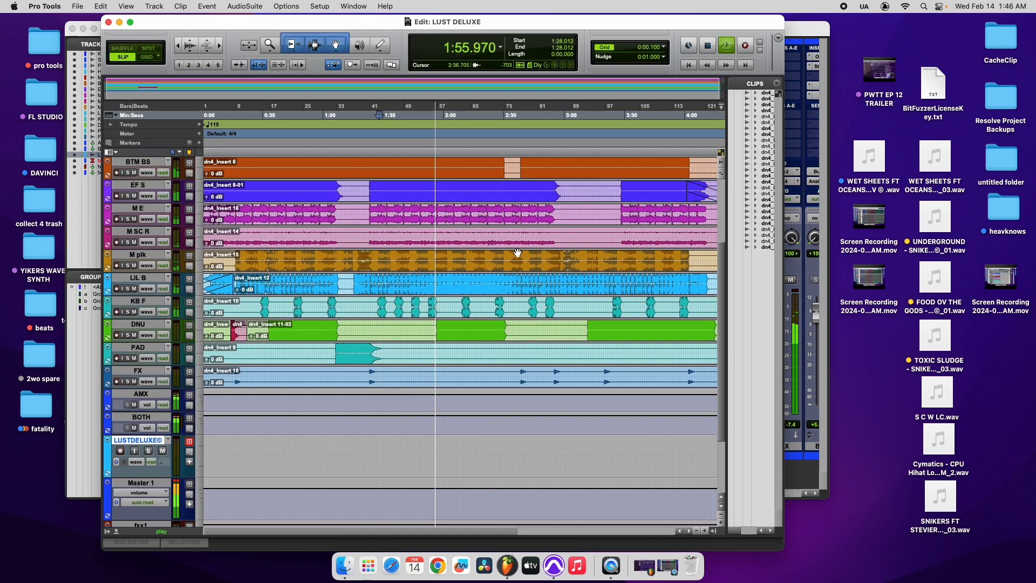
{"action": "left_click", "coordinate": [797, 31]}
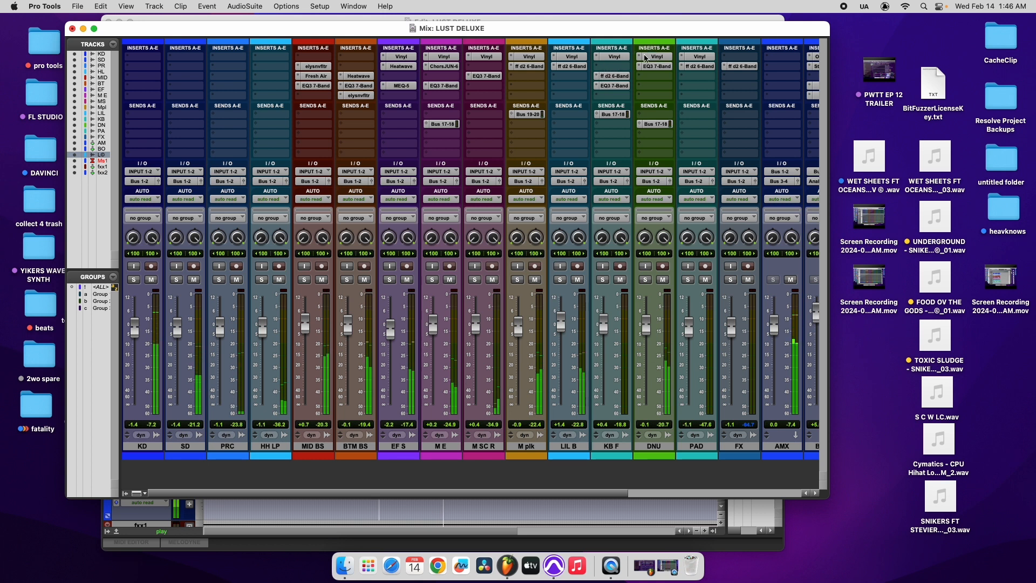
{"action": "left_click", "coordinate": [568, 57]}
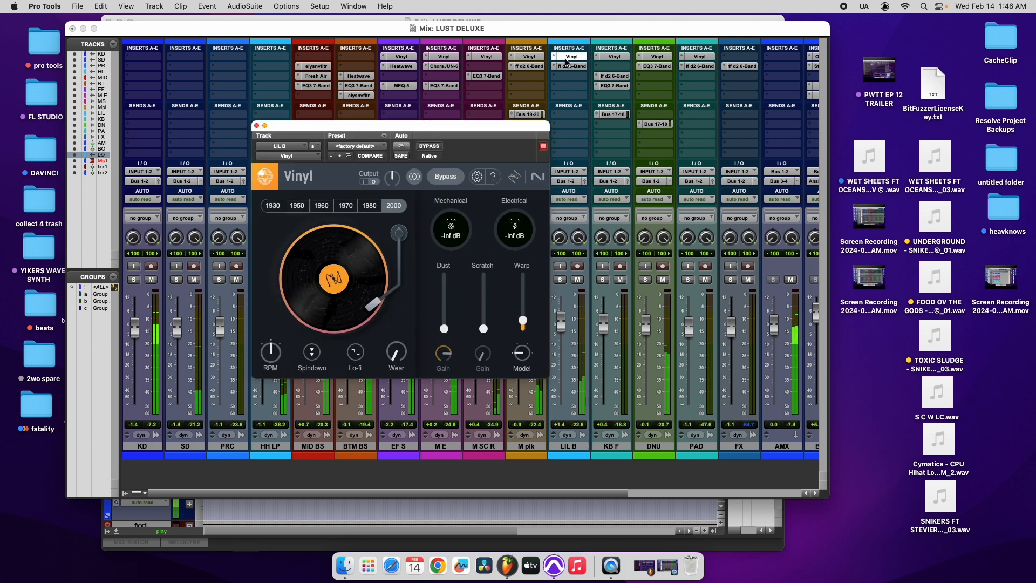
{"action": "left_click", "coordinate": [432, 148]}
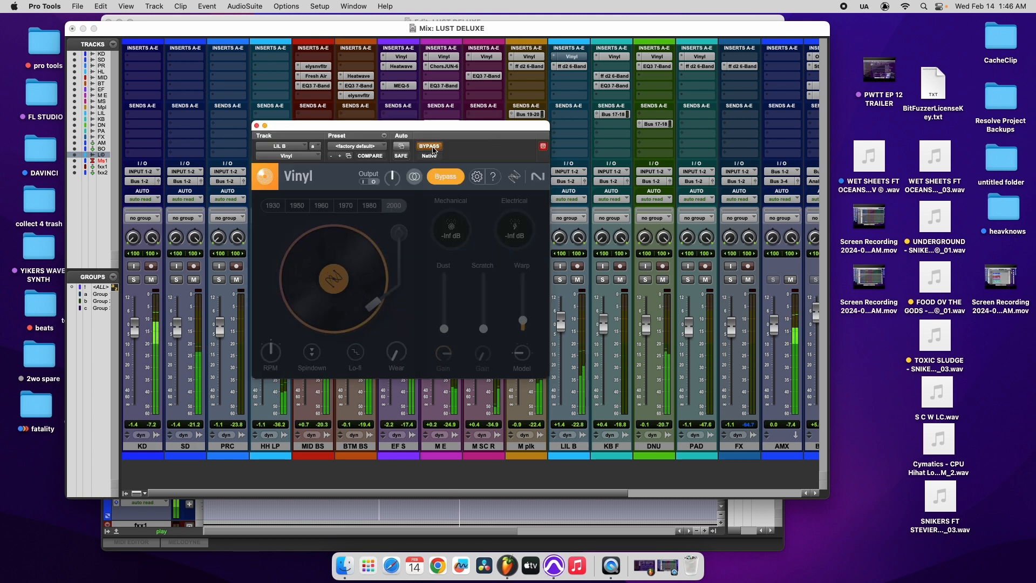
{"action": "left_click", "coordinate": [433, 147]}
{"action": "left_click", "coordinate": [257, 126]}
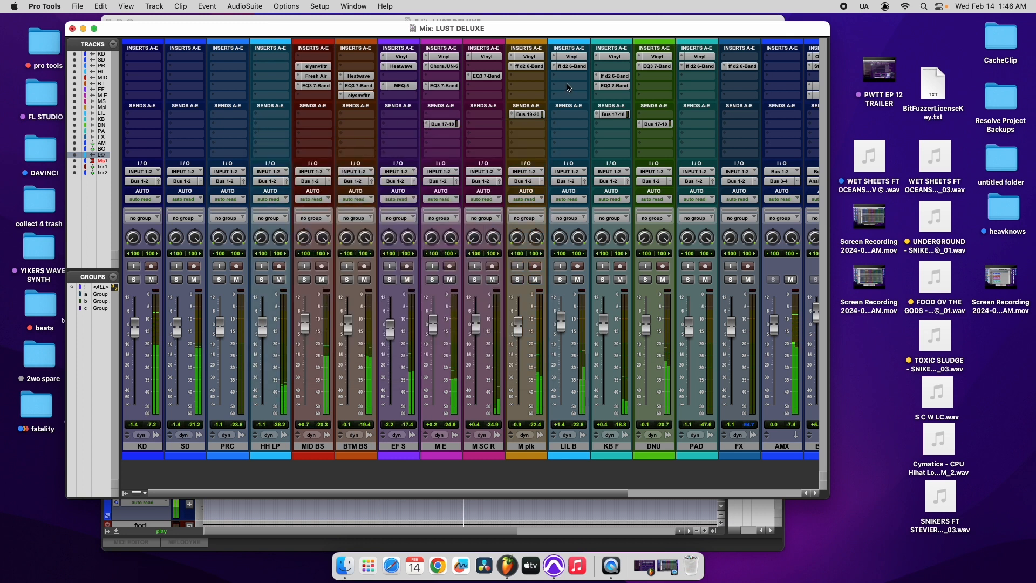
Remove the Vinyl insert from every track from EF S through PAD.
{"action": "left_click", "coordinate": [384, 58]}
{"action": "left_click", "coordinate": [399, 50]}
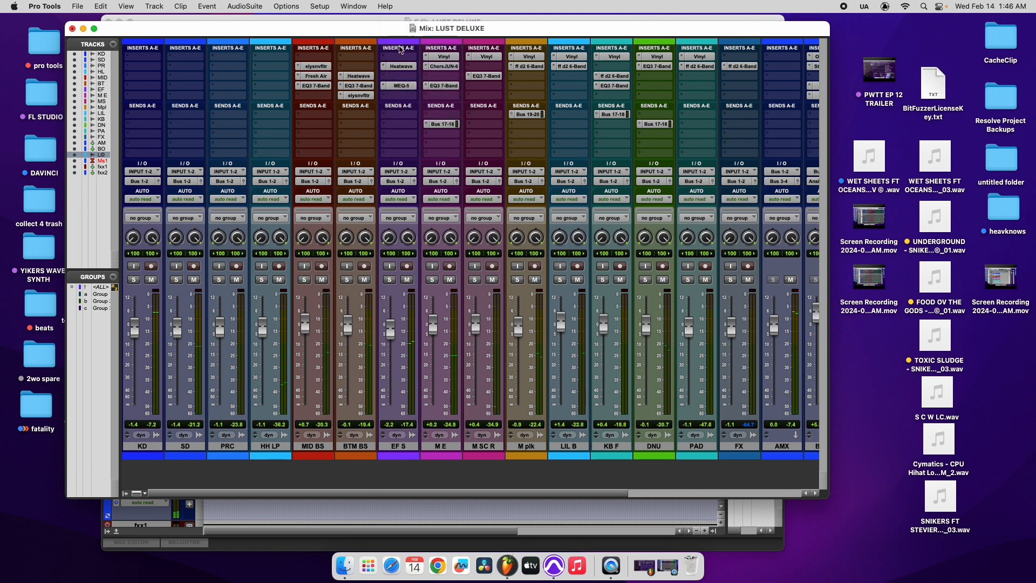
{"action": "left_click", "coordinate": [427, 58]}
{"action": "left_click", "coordinate": [440, 20]}
{"action": "left_click", "coordinate": [474, 57]}
{"action": "left_click", "coordinate": [485, 22]}
{"action": "left_click", "coordinate": [517, 56]}
{"action": "left_click", "coordinate": [564, 22]}
{"action": "left_click", "coordinate": [567, 56]}
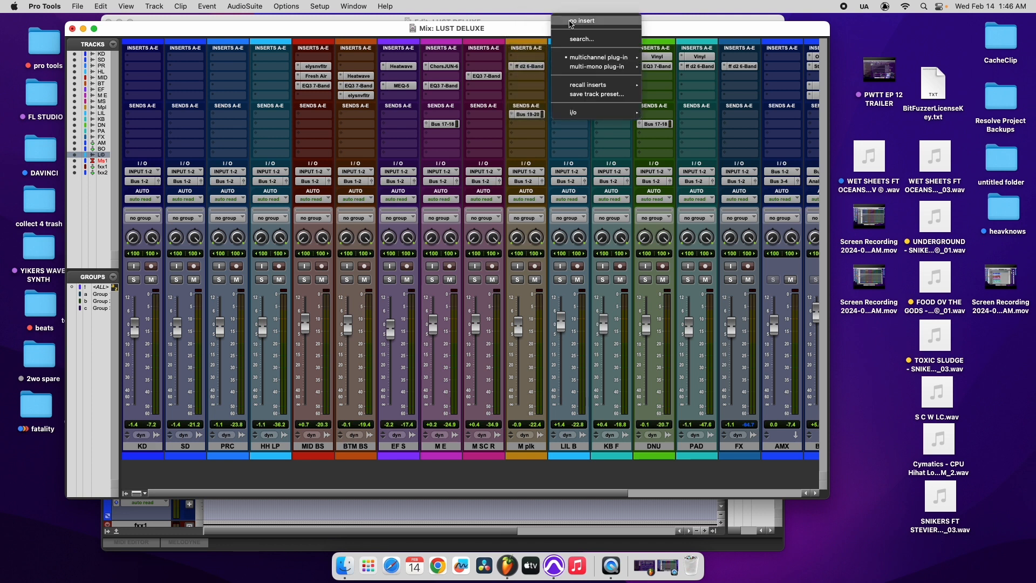
{"action": "left_click", "coordinate": [570, 22]}
{"action": "left_click", "coordinate": [601, 57]}
{"action": "left_click", "coordinate": [613, 21]}
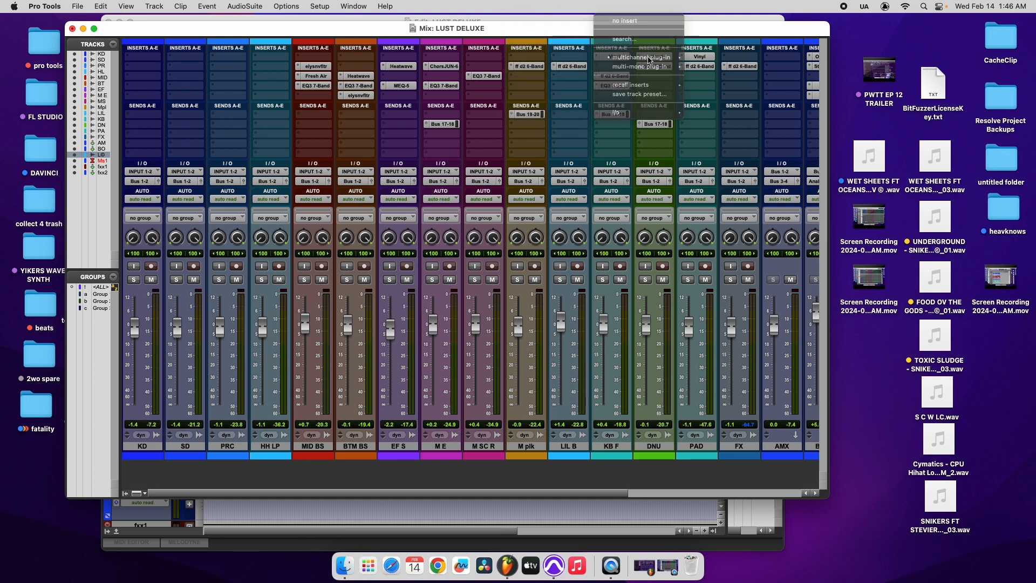
{"action": "left_click", "coordinate": [639, 58]}
{"action": "left_click", "coordinate": [670, 21]}
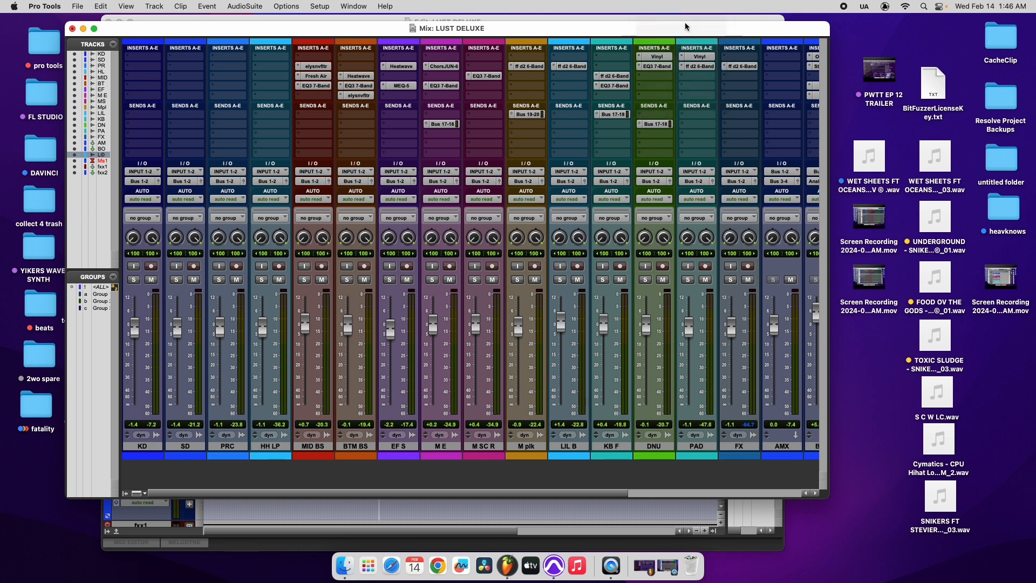
{"action": "left_click", "coordinate": [684, 57]}
{"action": "left_click", "coordinate": [702, 22]}
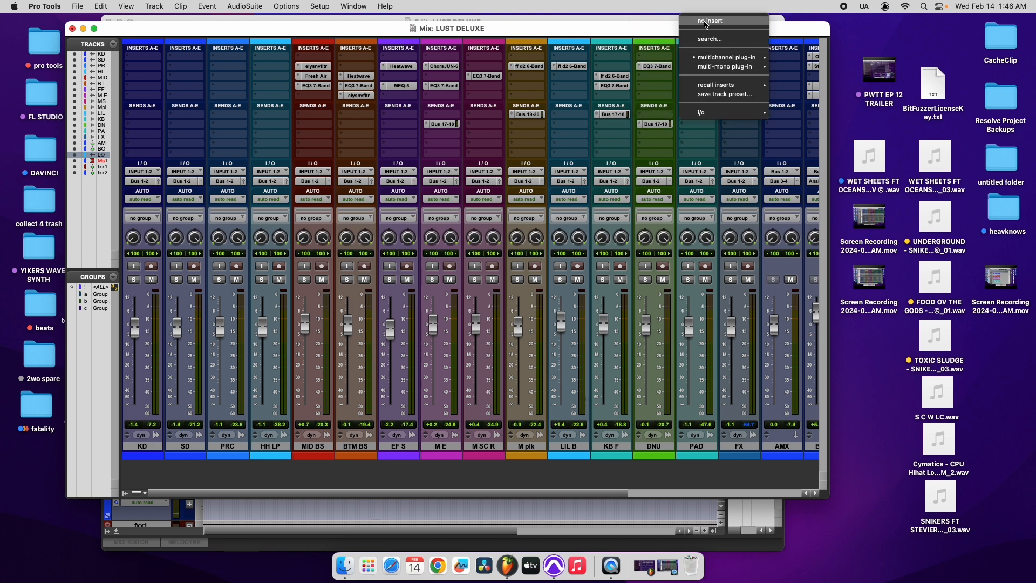
Insert the stereo Pitch Drift multichannel effect in the first insert slot of the EF S track.
{"action": "left_click", "coordinate": [384, 57]}
{"action": "mouse_move", "coordinate": [424, 56]}
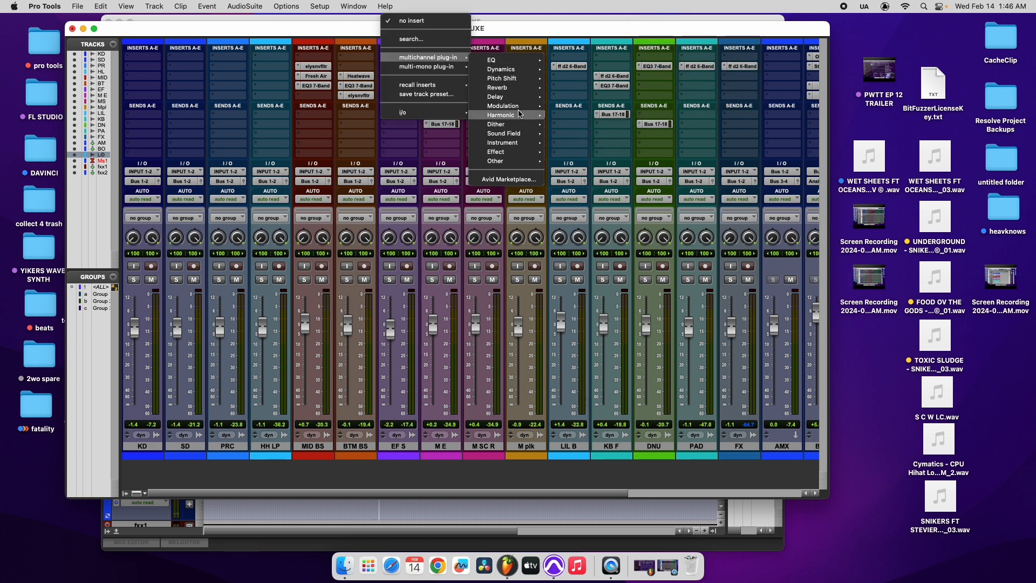
{"action": "mouse_move", "coordinate": [519, 114]}
{"action": "mouse_move", "coordinate": [524, 153]}
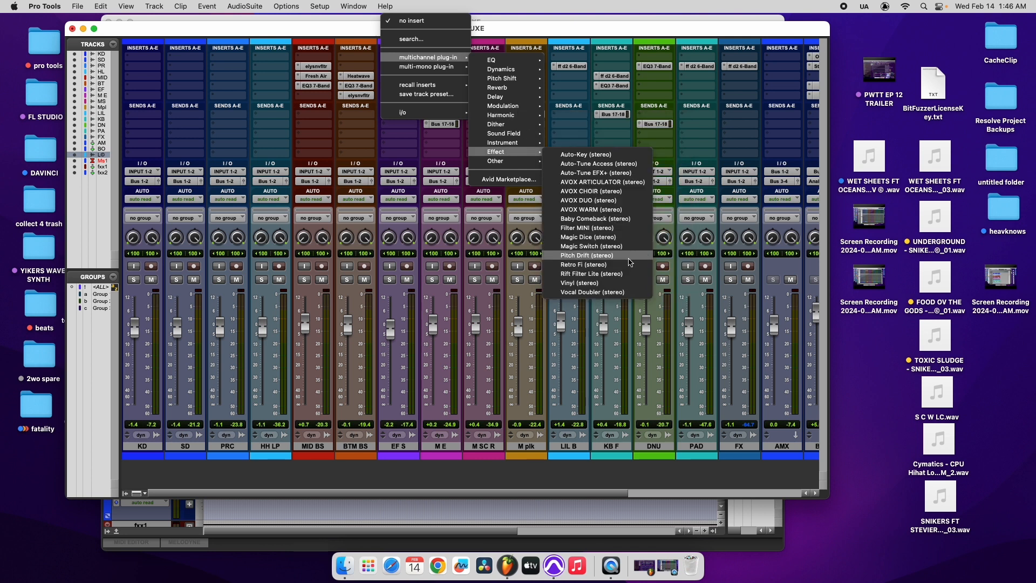
{"action": "left_click", "coordinate": [587, 255]}
Lower Pitch Drift's Amount to roughly a quarter, set its Speed to 69, and close the plug-in window.
{"action": "left_click_drag", "start_coordinate": [373, 323], "coordinate": [350, 325]}
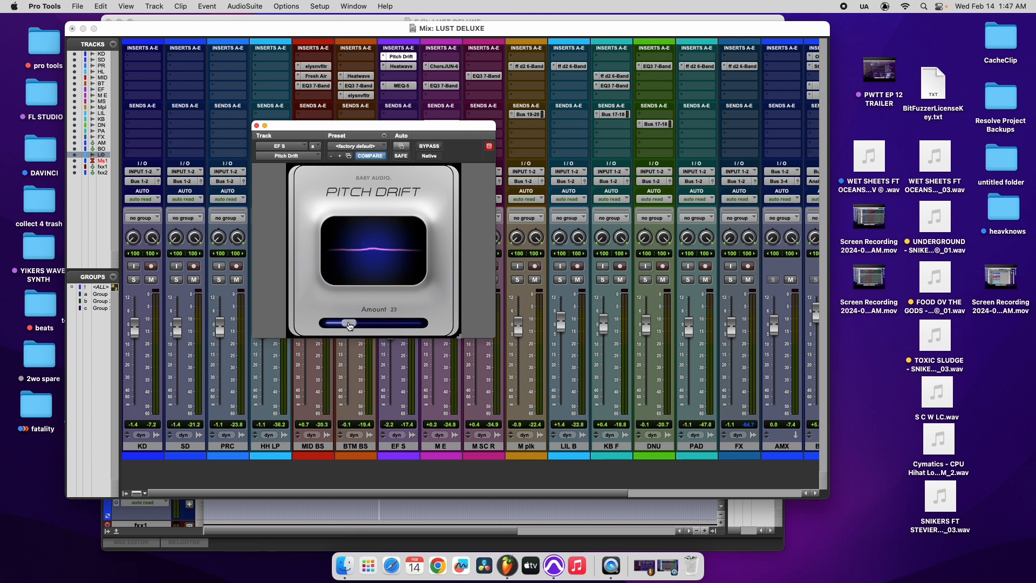
{"action": "mouse_move", "coordinate": [384, 268]}
{"action": "left_click_drag", "start_coordinate": [381, 263], "coordinate": [382, 238]}
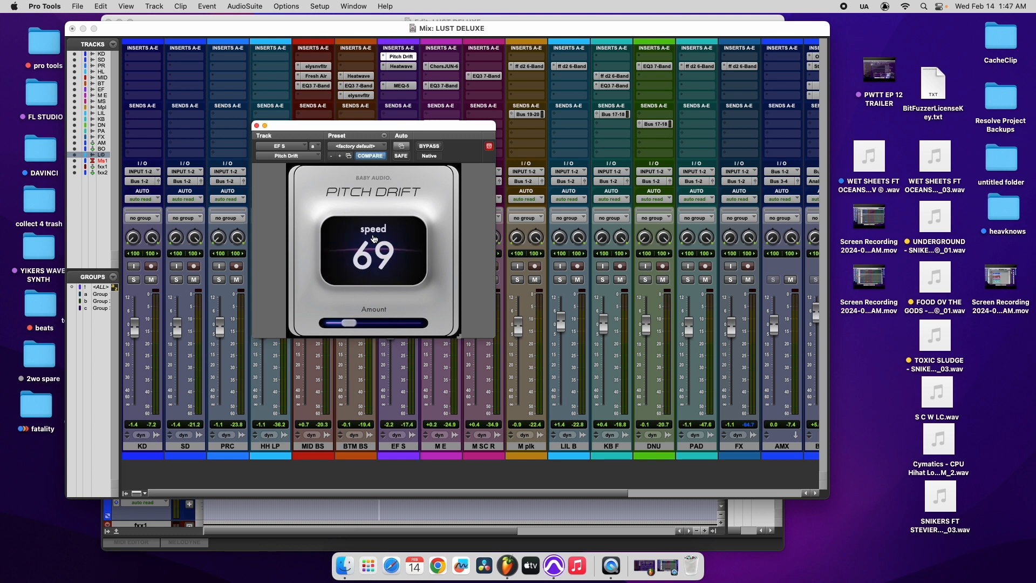
{"action": "left_click", "coordinate": [257, 125]}
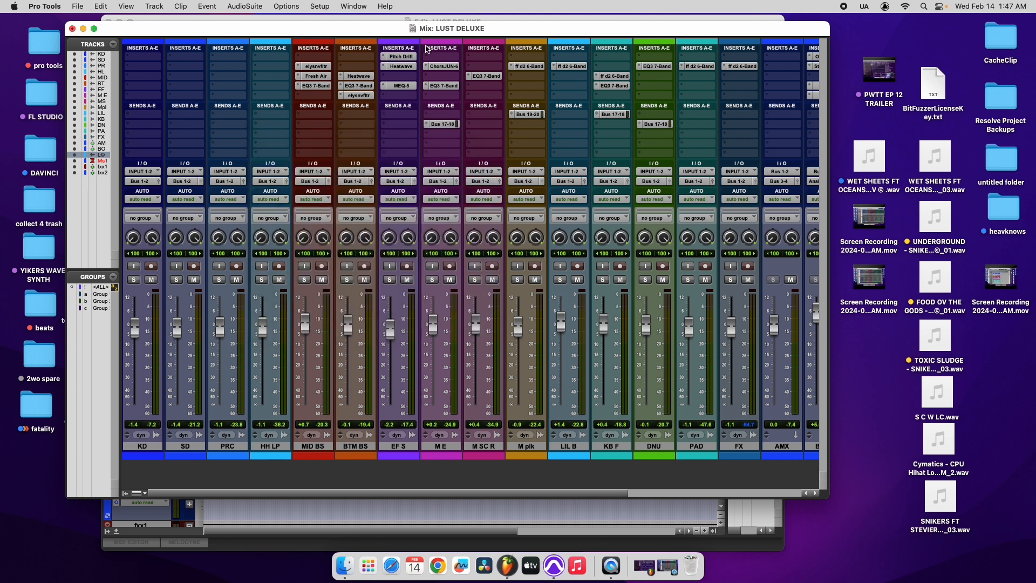
Copy EF S's Pitch Drift insert onto every track from M E through FX, start playback, and save the session.
{"action": "left_click_drag", "start_coordinate": [404, 56], "coordinate": [723, 61]}
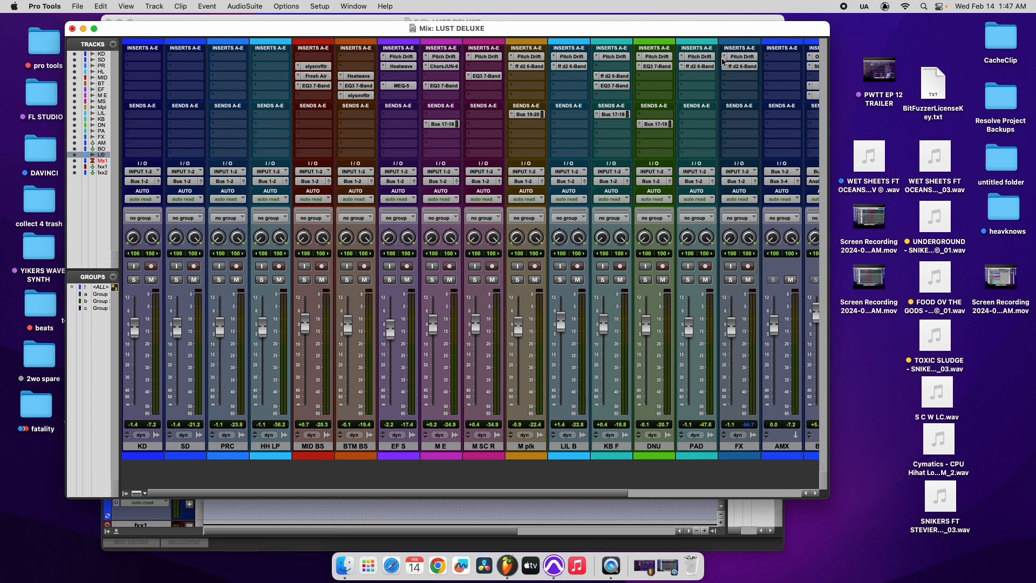
{"action": "key", "text": "space"}
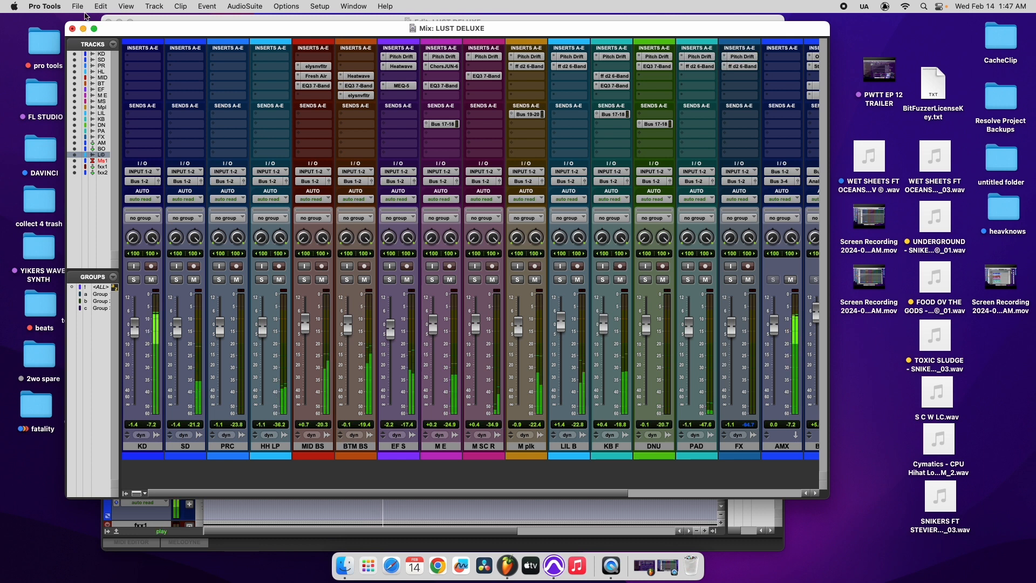
{"action": "left_click", "coordinate": [79, 7]}
{"action": "left_click", "coordinate": [102, 88]}
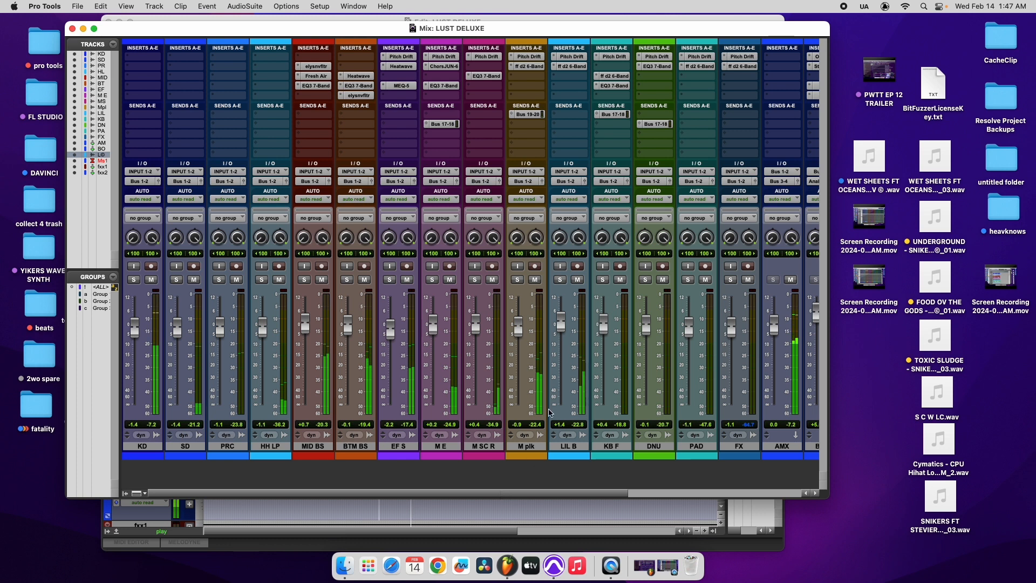
Copy the Pitch Drift insert onto the BTM BS and MID BS tracks and save the session.
{"action": "left_click_drag", "start_coordinate": [399, 56], "coordinate": [354, 57]}
{"action": "left_click_drag", "start_coordinate": [356, 57], "coordinate": [315, 57]}
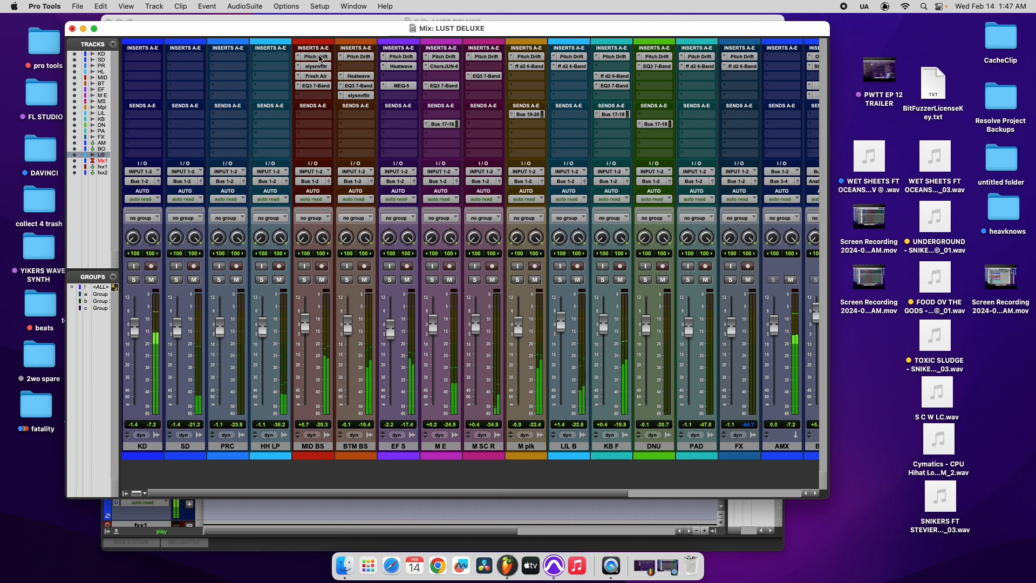
{"action": "left_click", "coordinate": [77, 6]}
{"action": "left_click", "coordinate": [285, 36]}
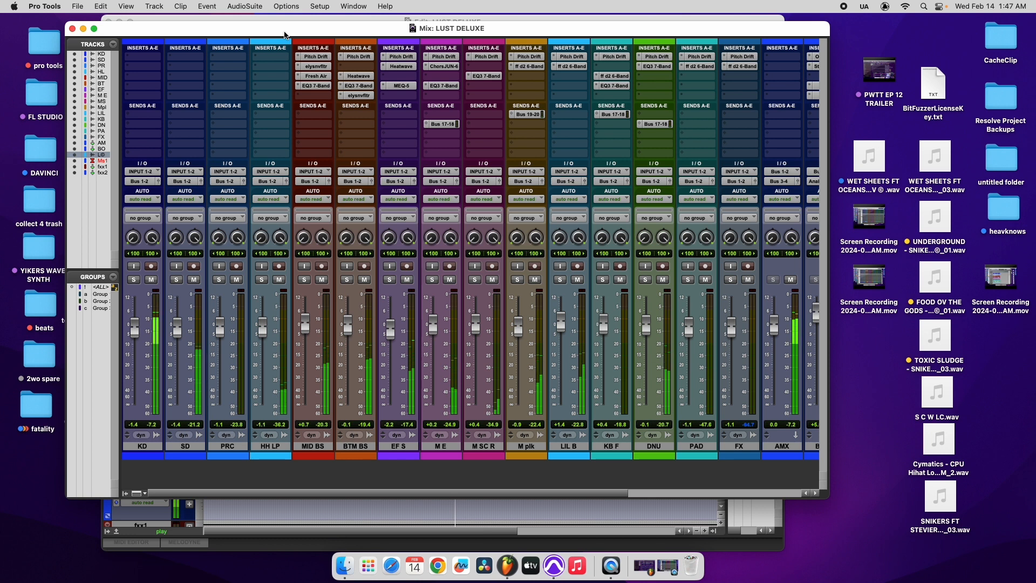
{"action": "left_click", "coordinate": [79, 8]}
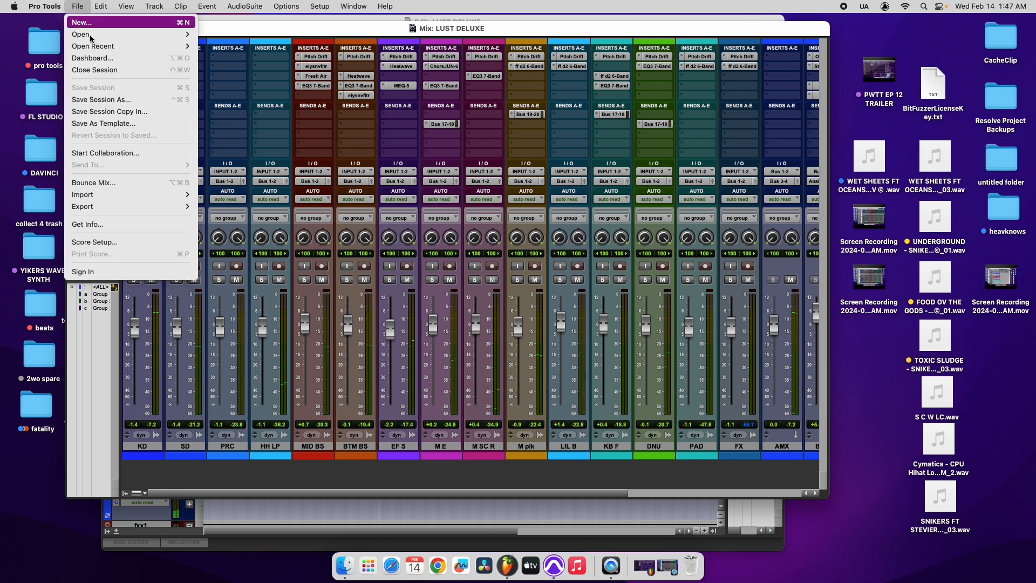
{"action": "left_click", "coordinate": [268, 31]}
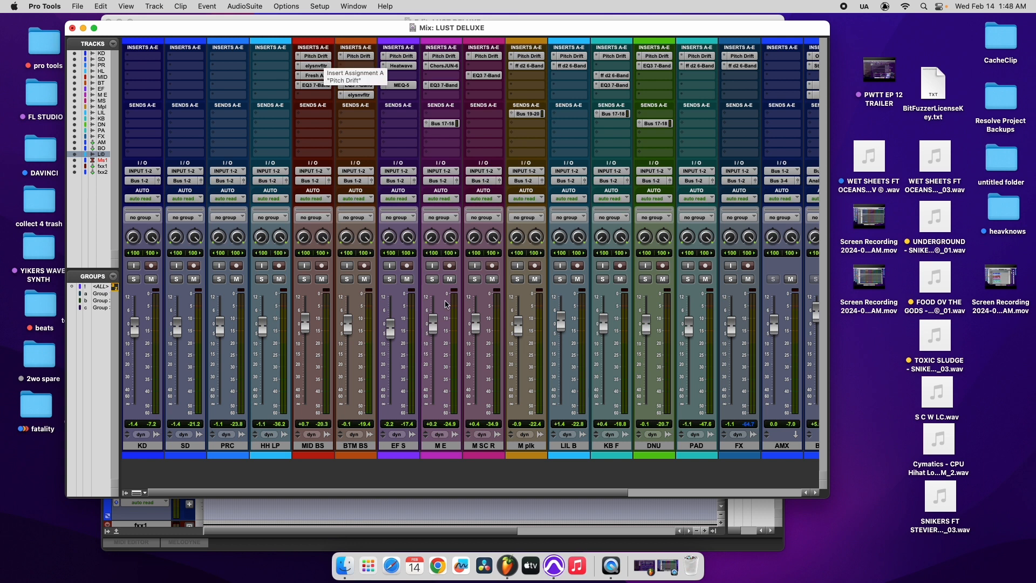
Switch to FL Studio and open the PREDD plug-in on Insert 1 of the mixer.
{"action": "left_click_drag", "start_coordinate": [541, 493], "coordinate": [706, 501]}
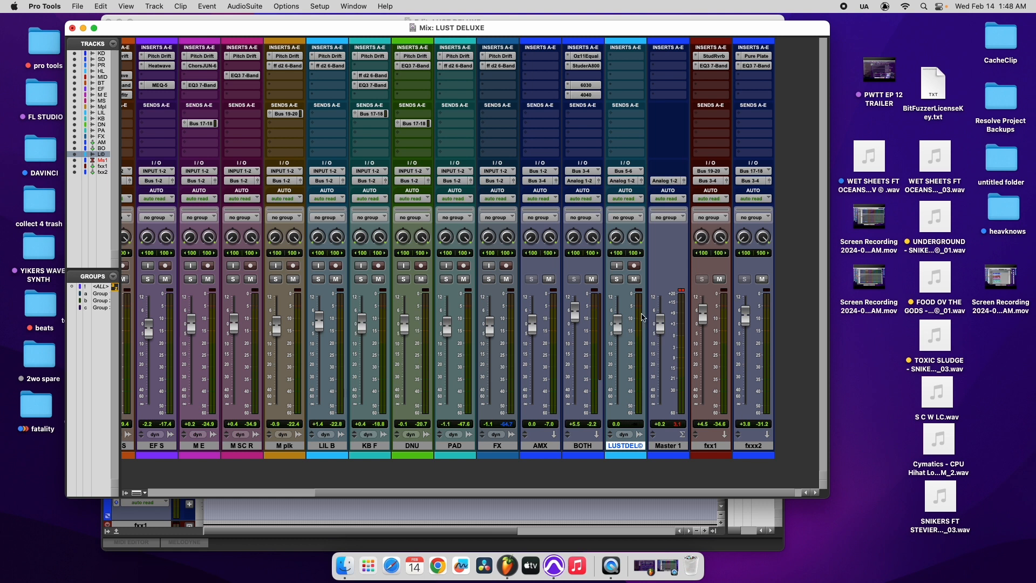
{"action": "left_click", "coordinate": [646, 567]}
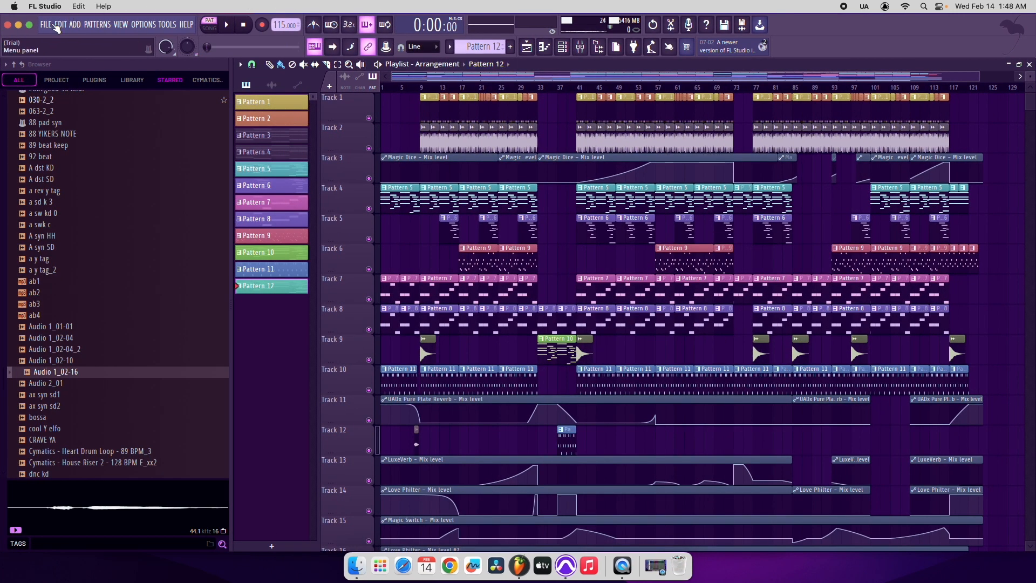
{"action": "left_click", "coordinate": [20, 26]}
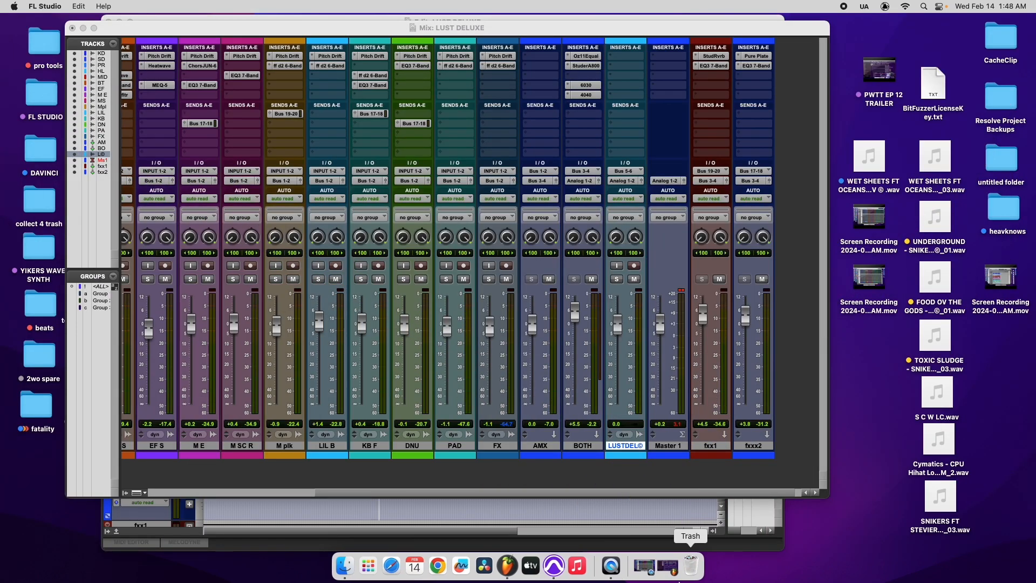
{"action": "left_click", "coordinate": [668, 566]}
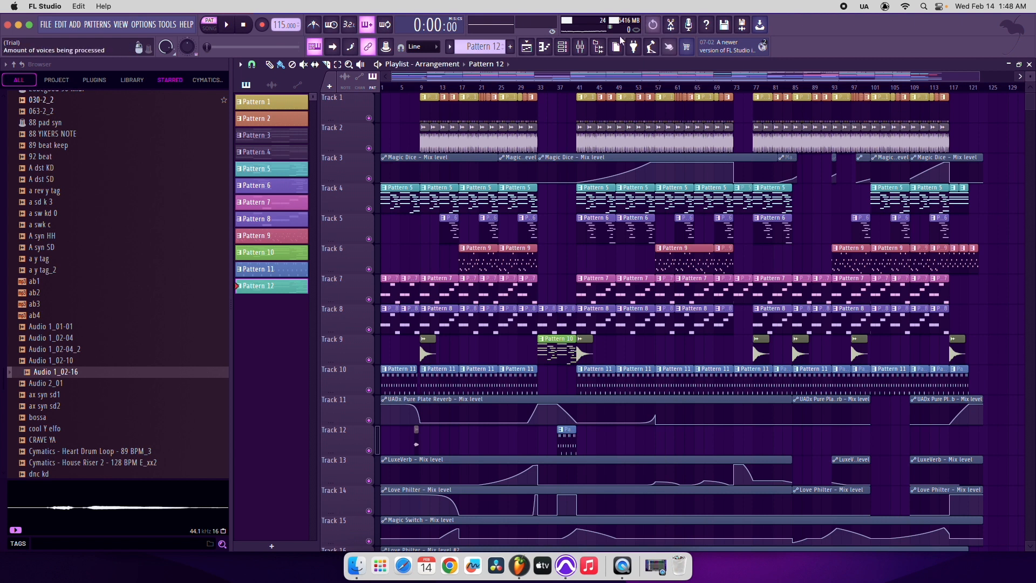
{"action": "left_click", "coordinate": [580, 49]}
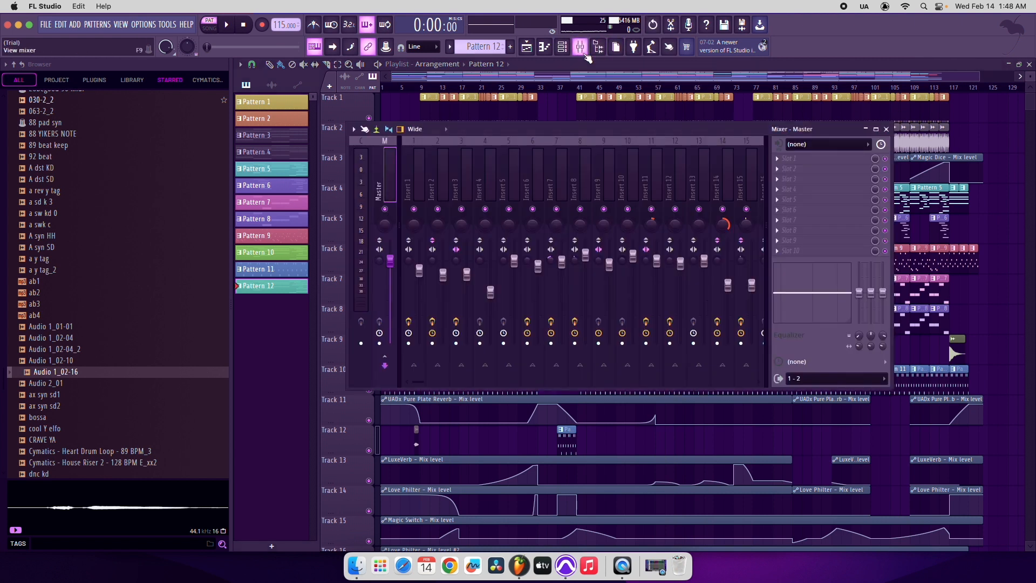
{"action": "mouse_move", "coordinate": [419, 180]}
{"action": "left_mouse_down"}
{"action": "mouse_move", "coordinate": [754, 198]}
{"action": "mouse_move", "coordinate": [455, 157]}
{"action": "mouse_move", "coordinate": [413, 173]}
{"action": "left_mouse_up"}
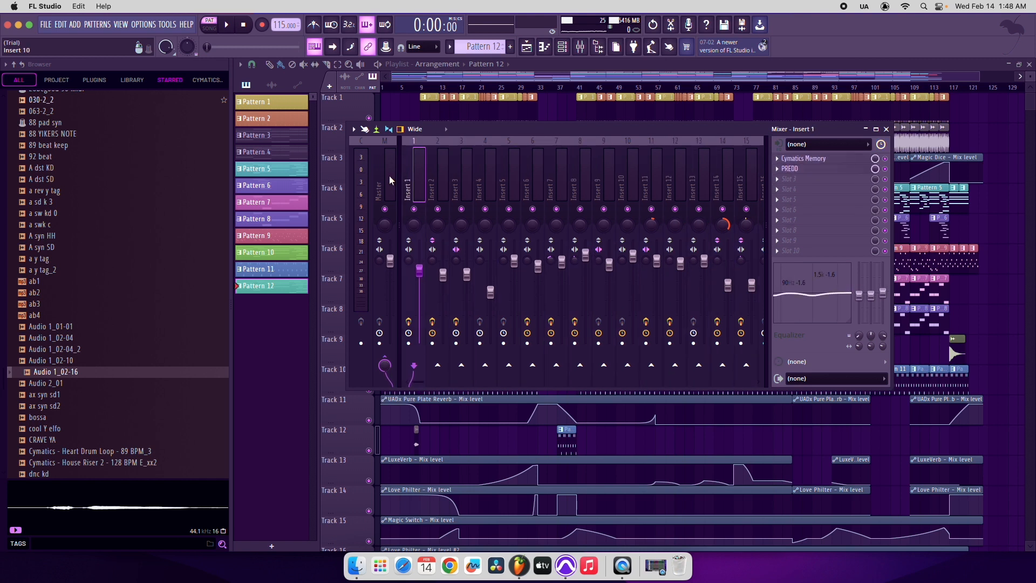
{"action": "left_click", "coordinate": [818, 171]}
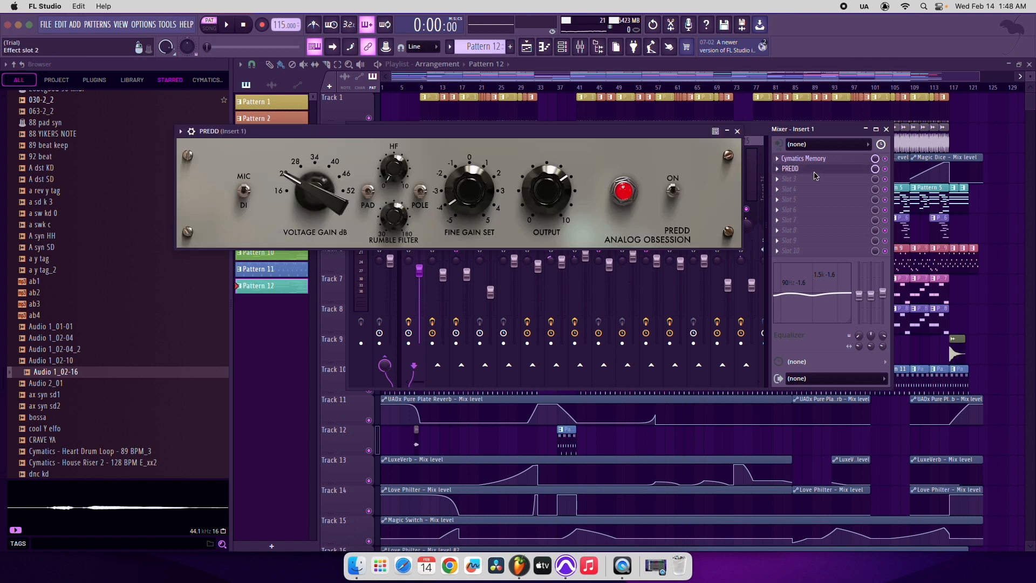
Examine PREDD's Voltage Gain, HF and Rumble Filter controls, and close the plug-in window.
{"action": "left_click_drag", "start_coordinate": [438, 133], "coordinate": [559, 139]}
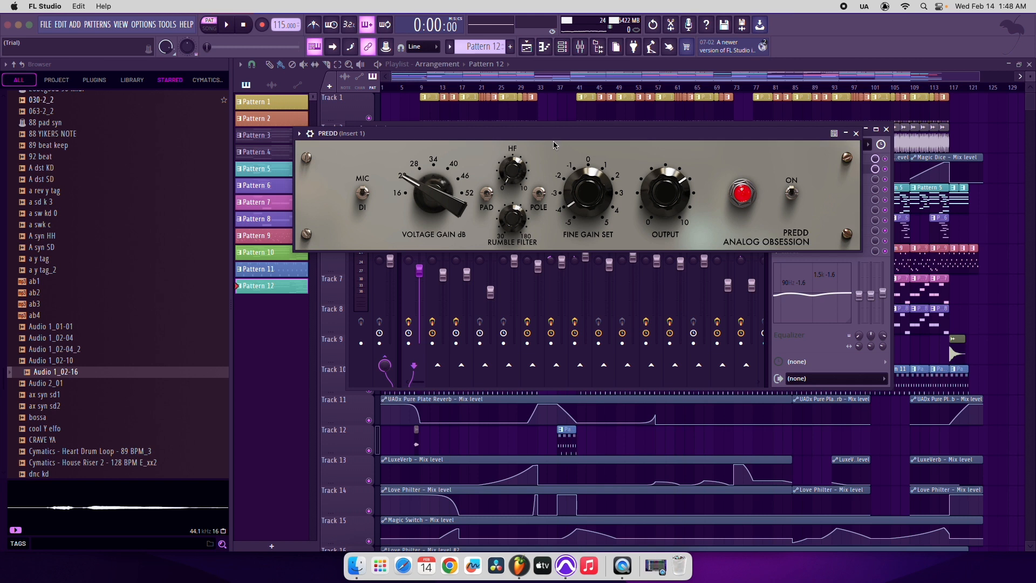
{"action": "left_click_drag", "start_coordinate": [532, 136], "coordinate": [535, 137]}
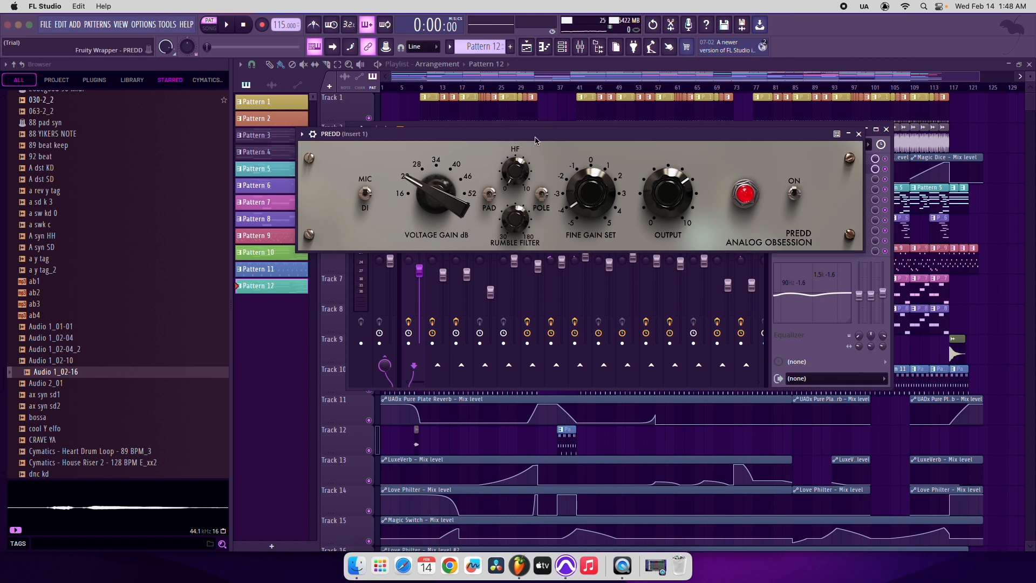
{"action": "mouse_move", "coordinate": [465, 199]}
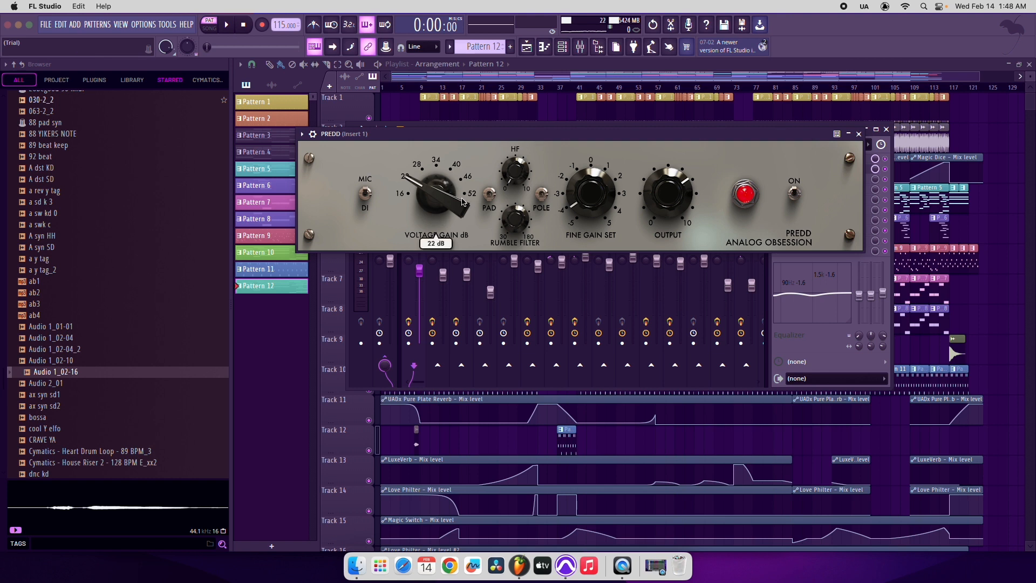
{"action": "left_click_drag", "start_coordinate": [506, 138], "coordinate": [498, 131]}
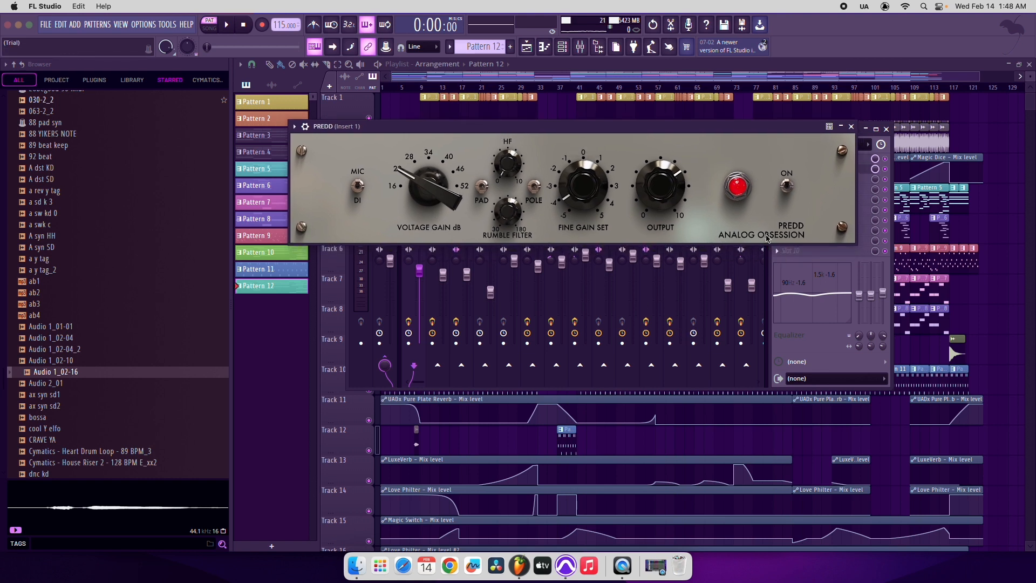
{"action": "mouse_move", "coordinate": [499, 181]}
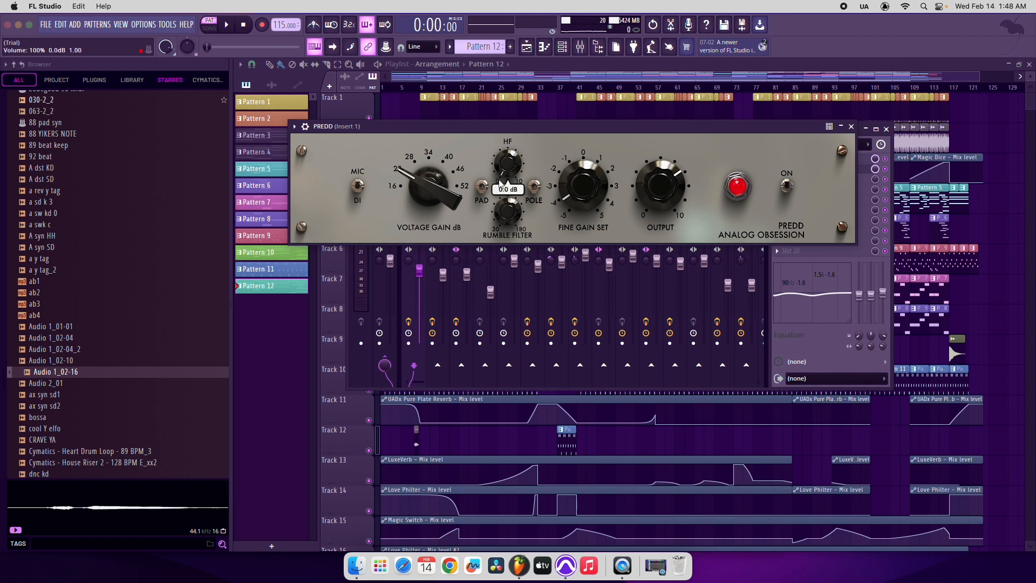
{"action": "left_click_drag", "start_coordinate": [574, 130], "coordinate": [578, 130]}
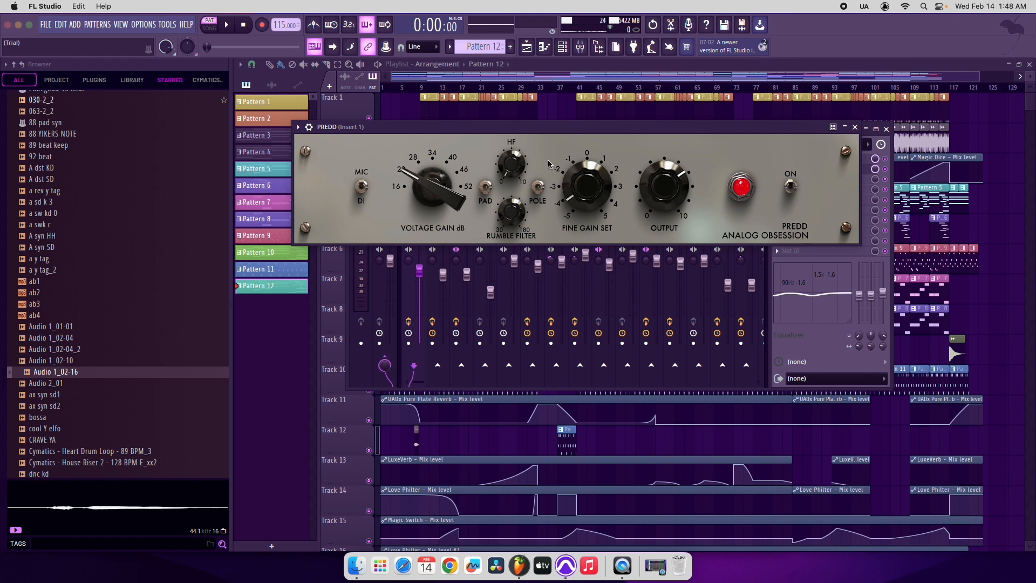
{"action": "mouse_move", "coordinate": [507, 215]}
{"action": "left_click", "coordinate": [857, 127]}
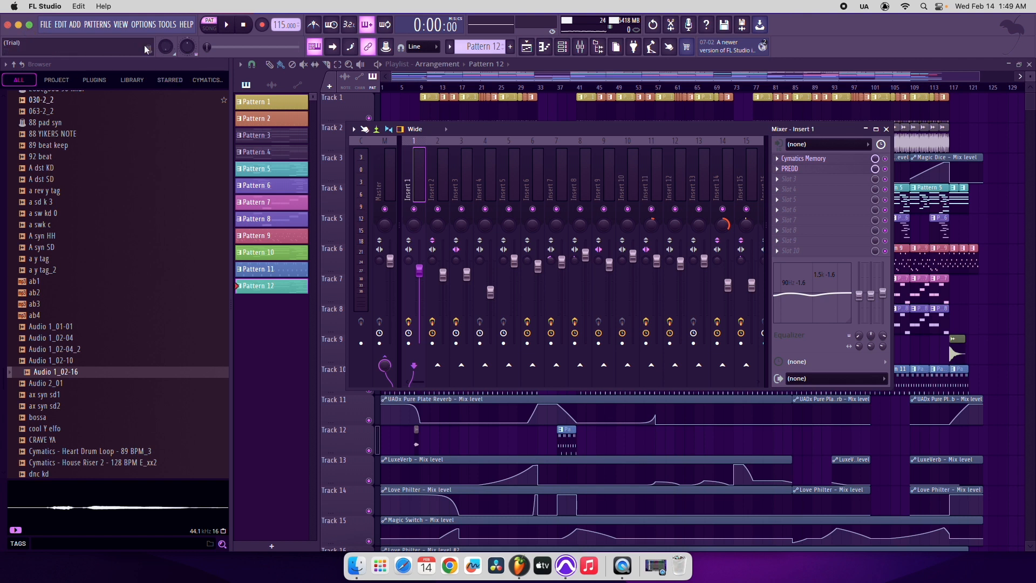
Return to the Pro Tools mix, start playback, and route the BOTH track's output to stereo Bus 5-6.
{"action": "left_click", "coordinate": [20, 26]}
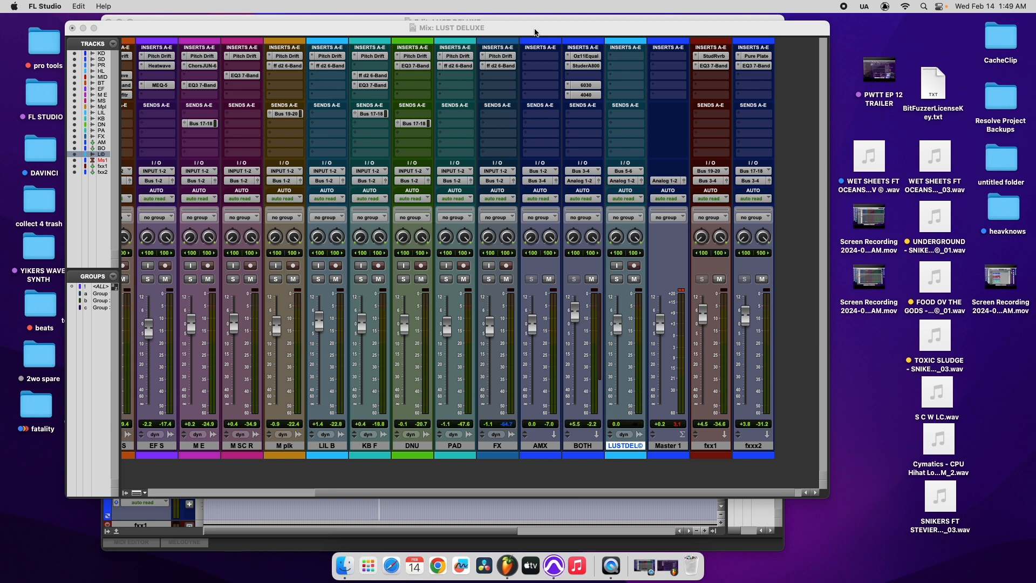
{"action": "left_click", "coordinate": [535, 32]}
{"action": "key", "text": "space"}
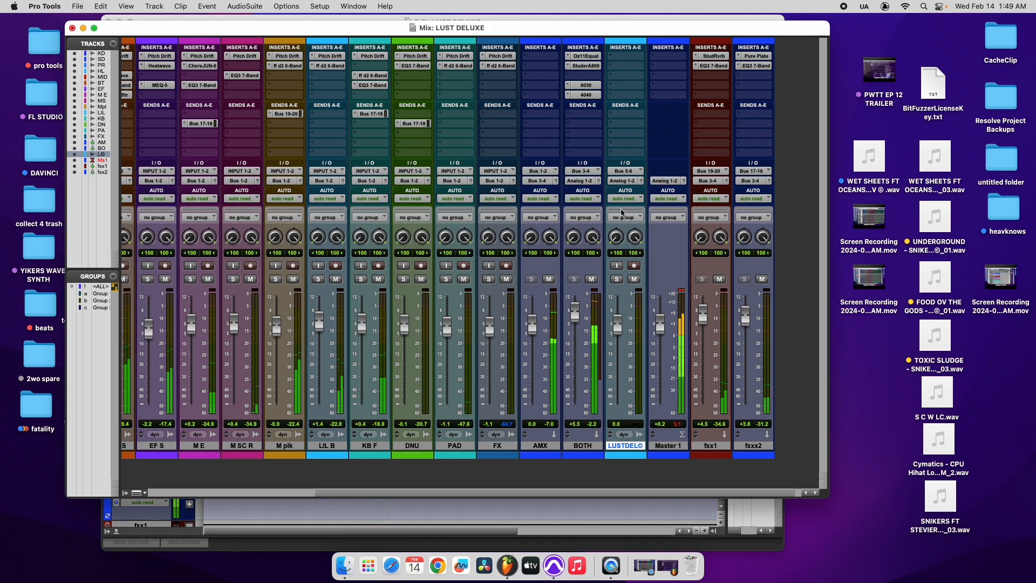
{"action": "left_click", "coordinate": [625, 181]}
{"action": "mouse_move", "coordinate": [581, 190]}
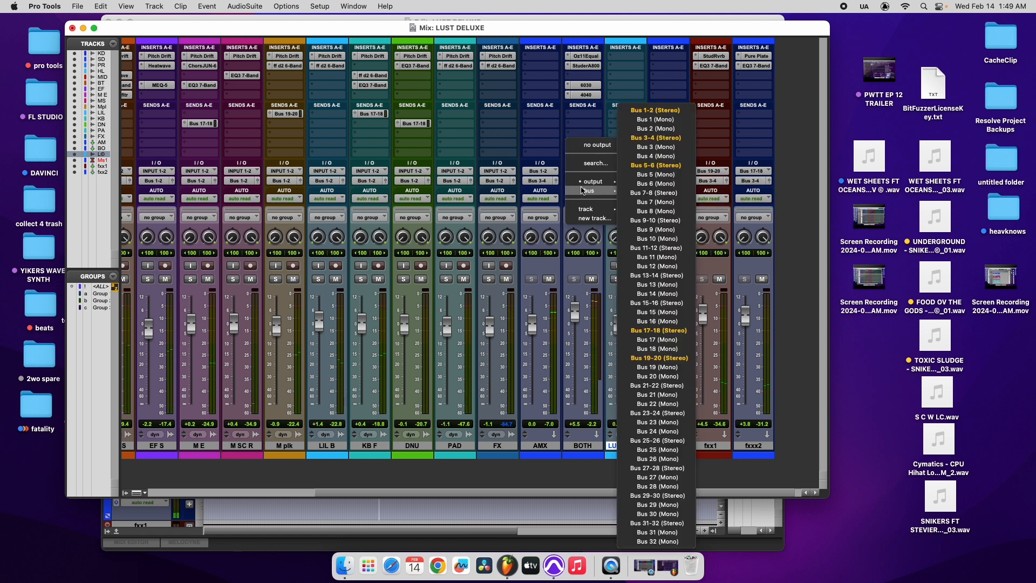
{"action": "left_click", "coordinate": [656, 166]}
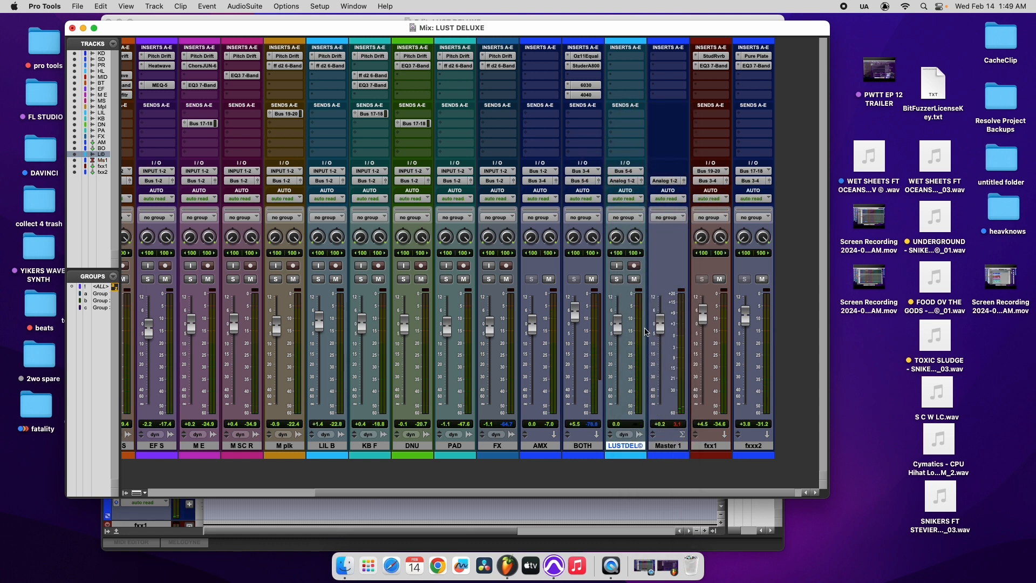
Record-enable the LUSTDELUXE© print track, and reduce the height of the AMX and BOTH tracks in the Edit window.
{"action": "left_click", "coordinate": [635, 266]}
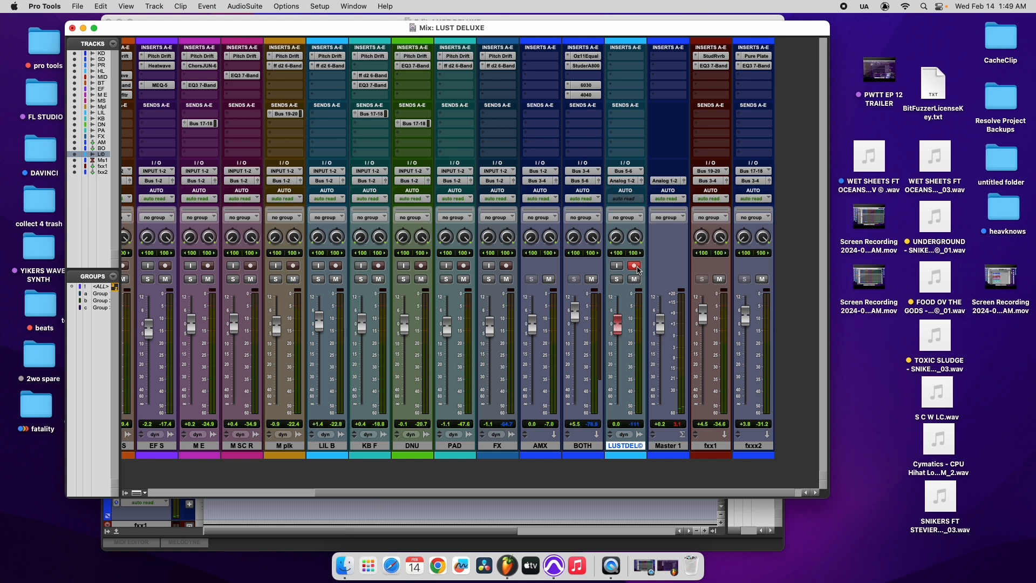
{"action": "left_click_drag", "start_coordinate": [653, 32], "coordinate": [655, 61]}
{"action": "key", "text": "super+equal"}
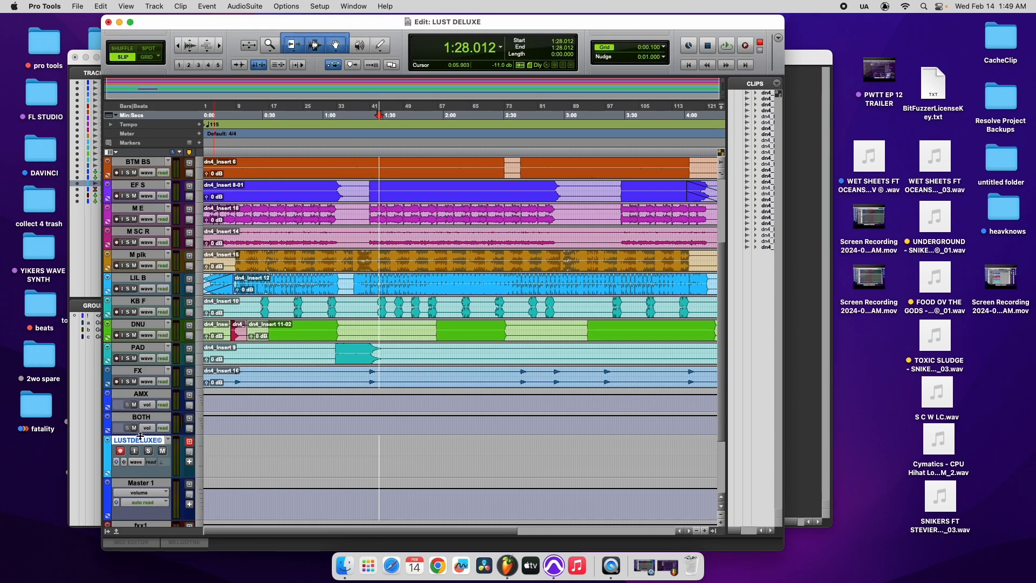
{"action": "left_click_drag", "start_coordinate": [140, 435], "coordinate": [141, 398]}
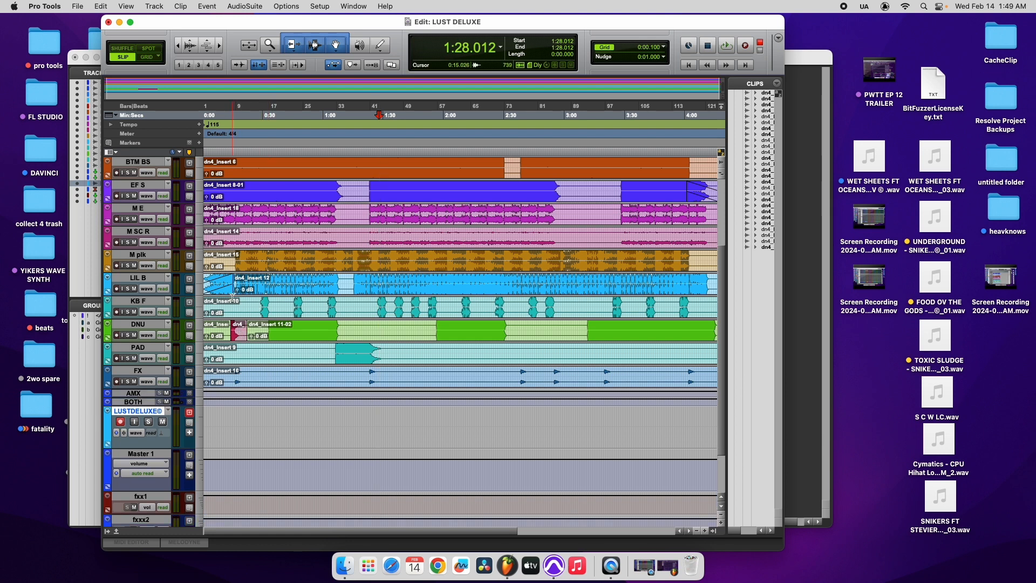
Look over the whole arrangement in the Edit window at different zoom levels, and reduce the waveform display height.
{"action": "left_click", "coordinate": [221, 47]}
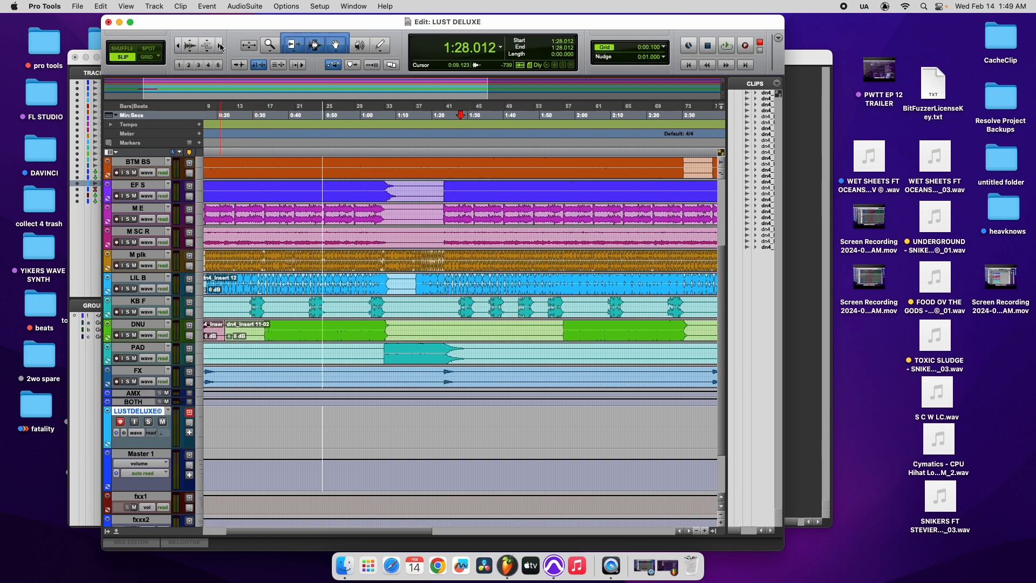
{"action": "left_click_drag", "start_coordinate": [306, 530], "coordinate": [246, 529]}
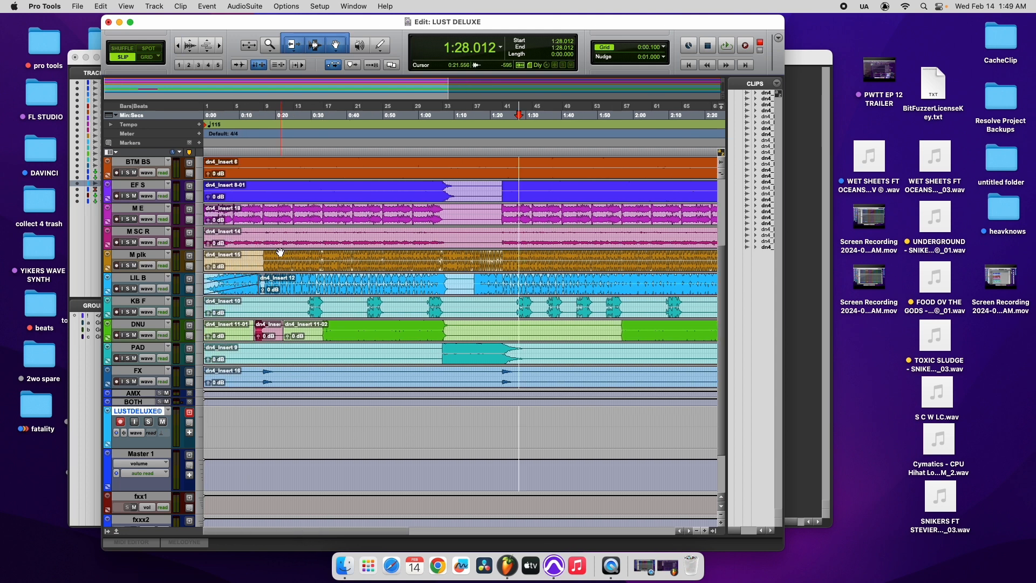
{"action": "scroll", "coordinate": [291, 259], "scroll_direction": "up", "scroll_amount": 3}
{"action": "scroll", "coordinate": [291, 258], "scroll_direction": "down", "scroll_amount": 4}
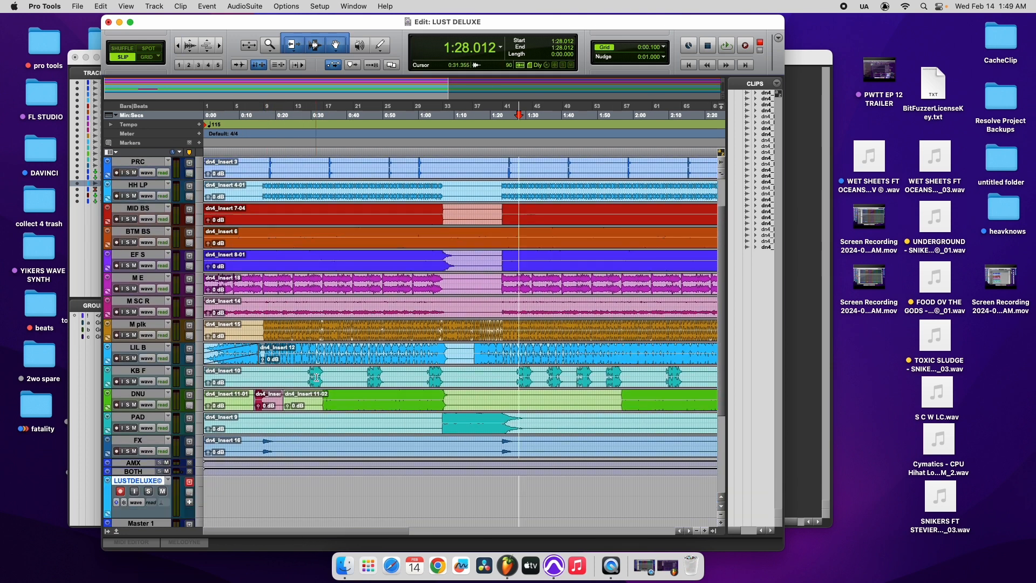
{"action": "scroll", "coordinate": [291, 259], "scroll_direction": "up", "scroll_amount": 1}
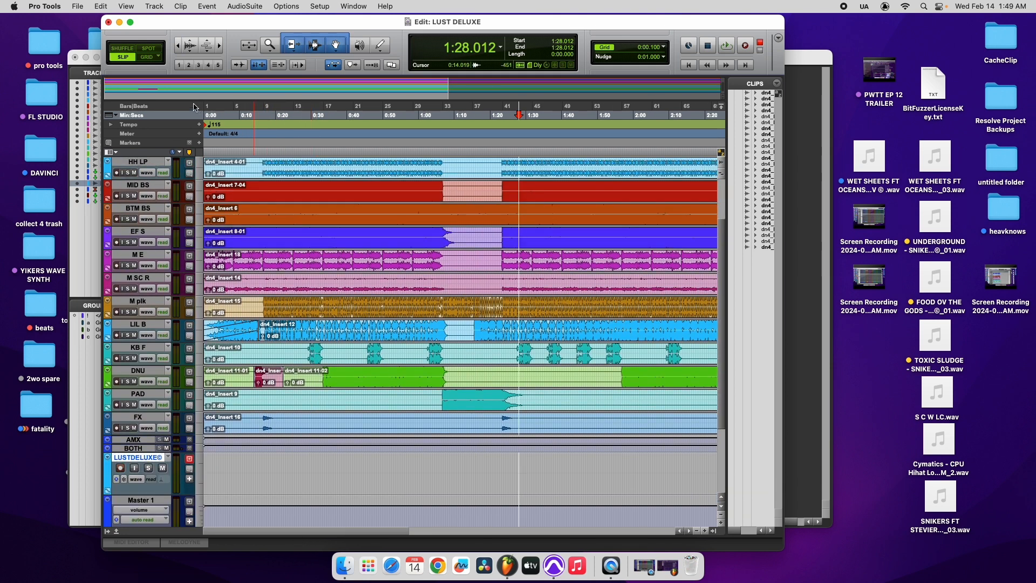
{"action": "left_click", "coordinate": [178, 46]}
{"action": "scroll", "coordinate": [420, 345], "scroll_direction": "down", "scroll_amount": 3}
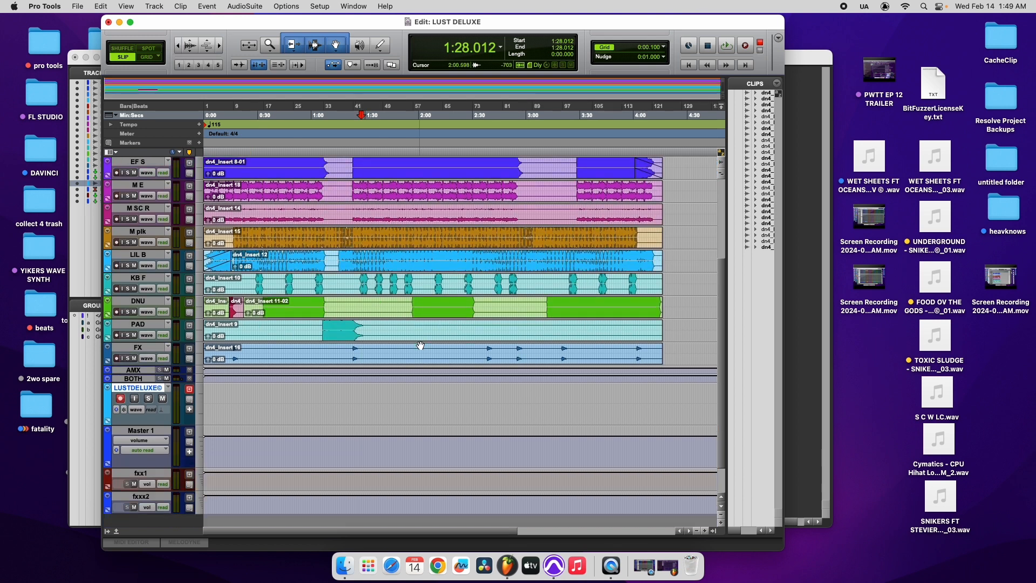
{"action": "scroll", "coordinate": [421, 345], "scroll_direction": "up", "scroll_amount": 2}
{"action": "left_click", "coordinate": [219, 221]}
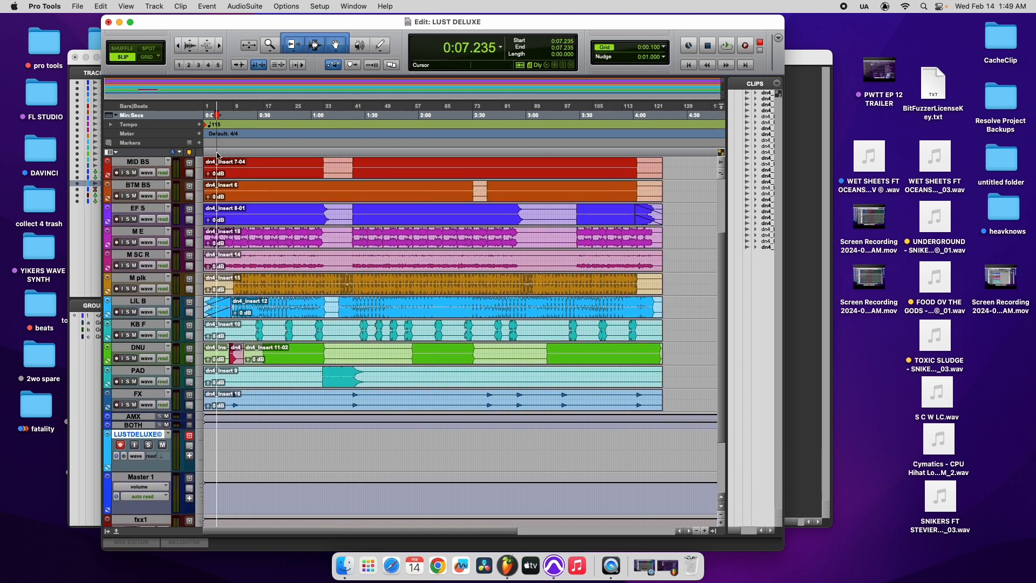
{"action": "left_click", "coordinate": [220, 45]}
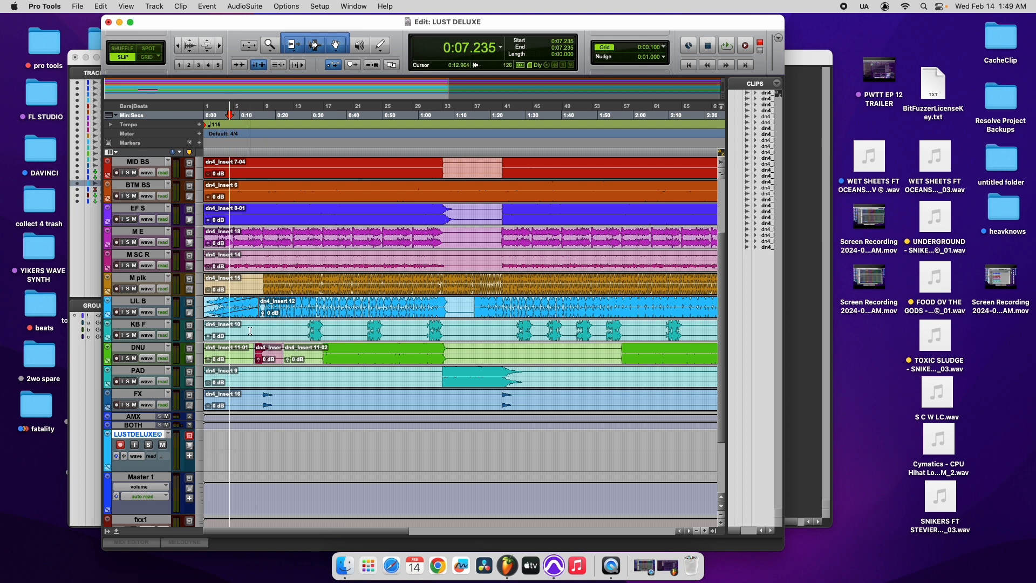
{"action": "left_click", "coordinate": [178, 46]}
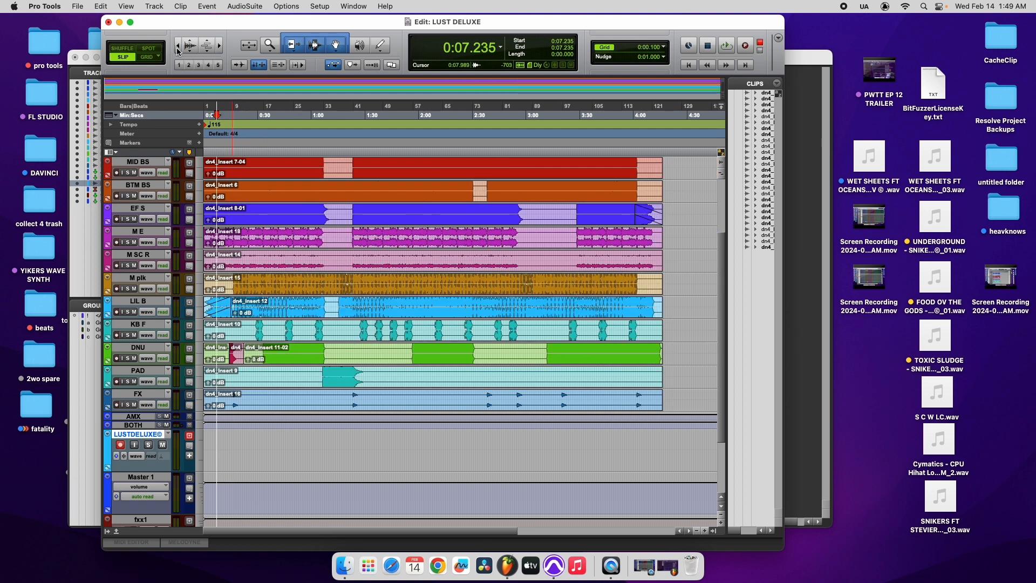
{"action": "scroll", "coordinate": [694, 232], "scroll_direction": "up", "scroll_amount": 3}
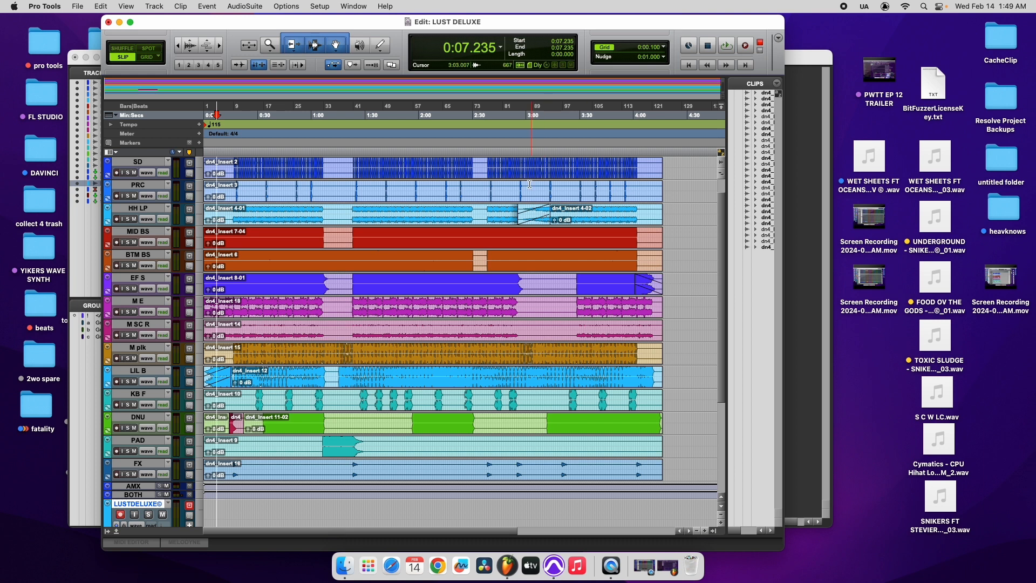
{"action": "scroll", "coordinate": [515, 232], "scroll_direction": "up", "scroll_amount": 1}
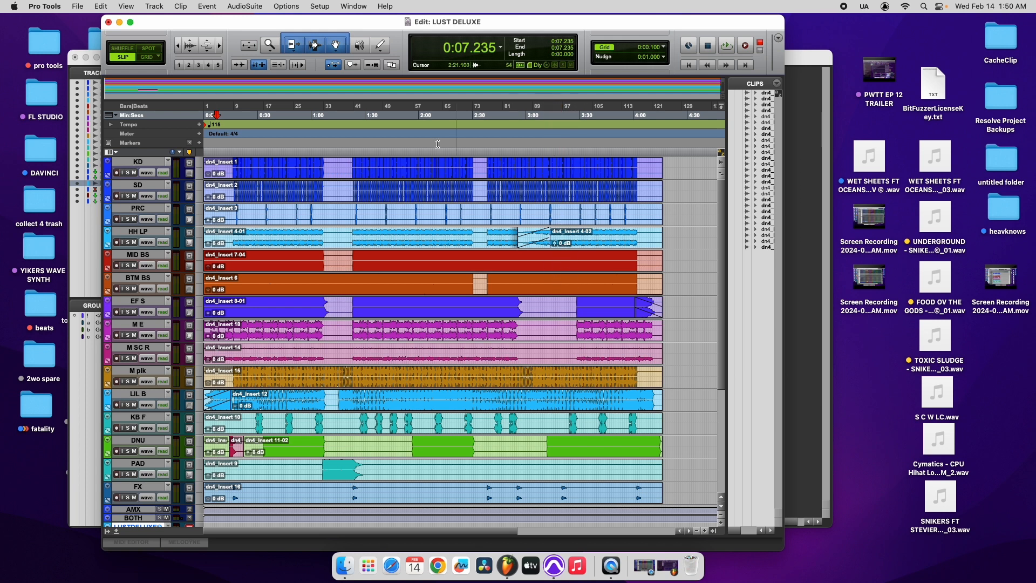
{"action": "left_click", "coordinate": [191, 52]}
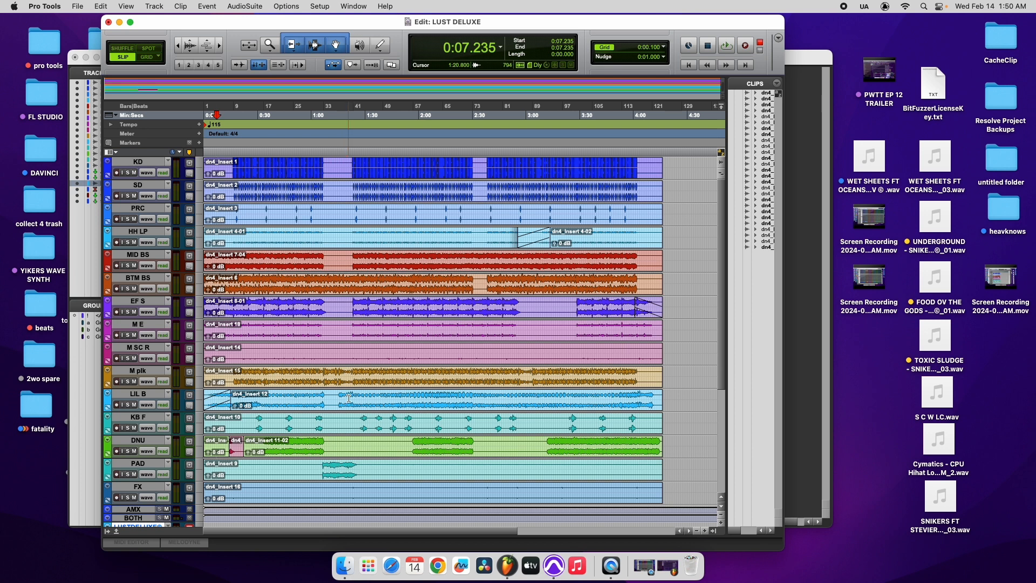
Switch to FL Studio, close its mixer, and minimize the program to get back to the Pro Tools Edit window.
{"action": "left_click", "coordinate": [668, 565]}
{"action": "scroll", "coordinate": [572, 475], "scroll_direction": "down", "scroll_amount": 2}
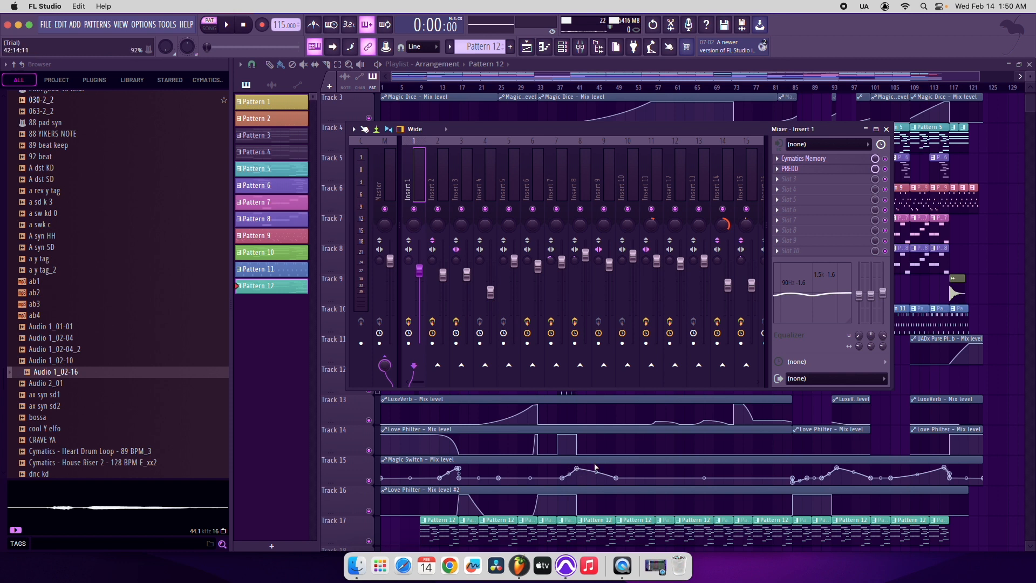
{"action": "left_click", "coordinate": [887, 130]}
{"action": "left_click", "coordinate": [20, 25]}
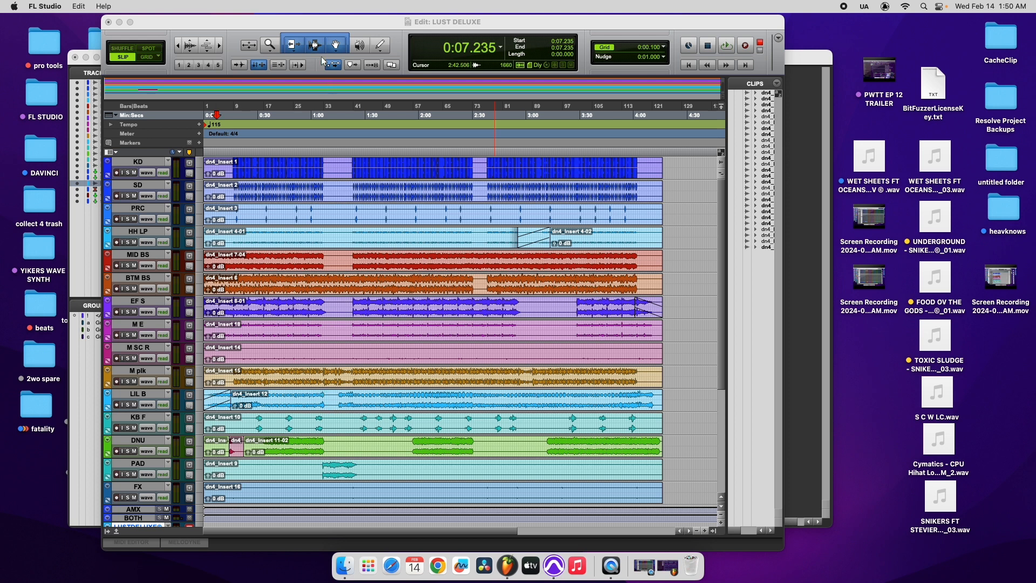
Try lowering a passage of about 2.4 s on the LIL B track near 1:05 by 1.6 dB with AudioSuite Gain.
{"action": "left_click", "coordinate": [221, 48]}
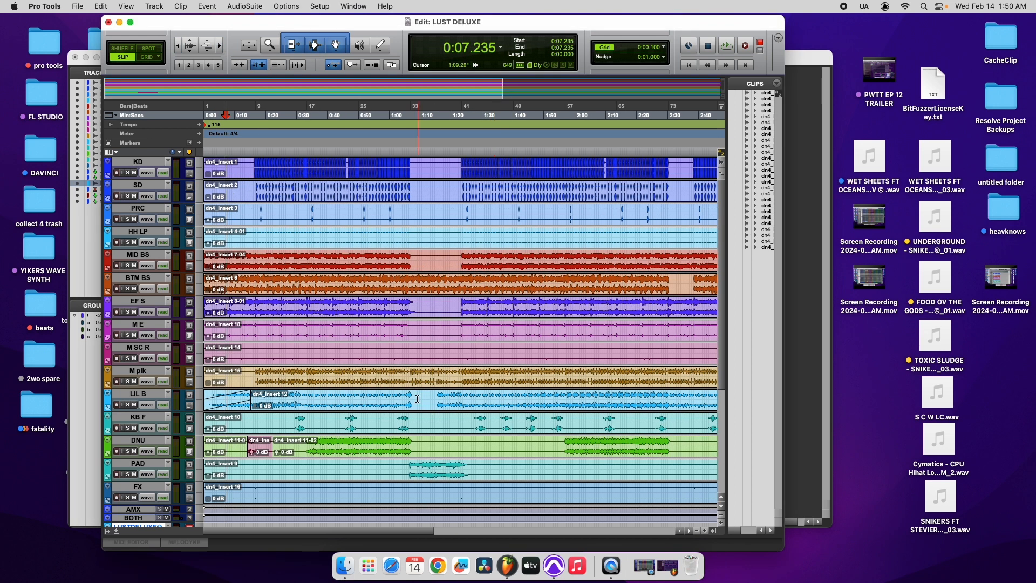
{"action": "left_click_drag", "start_coordinate": [407, 398], "coordinate": [415, 402]}
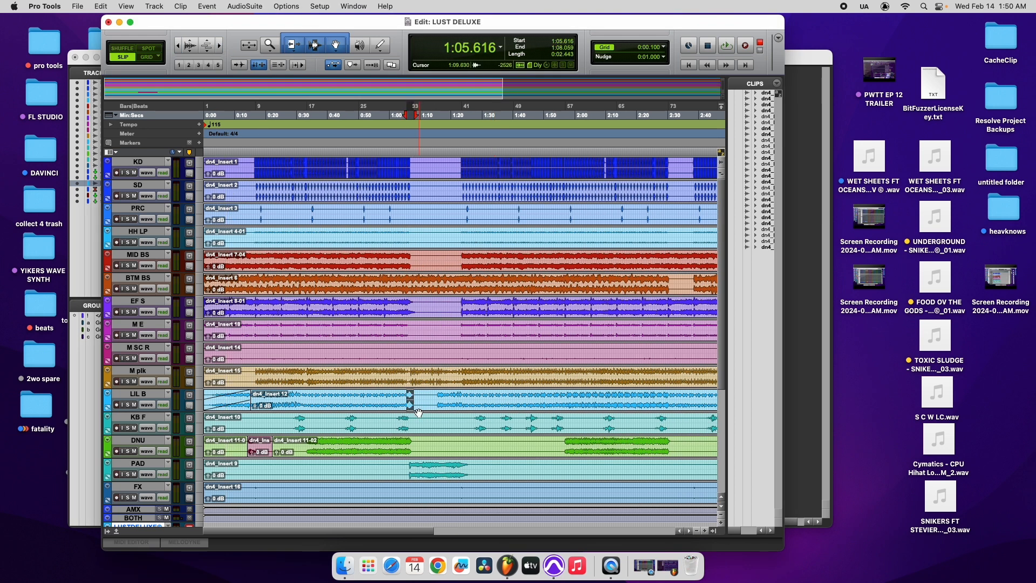
{"action": "left_click", "coordinate": [244, 6]}
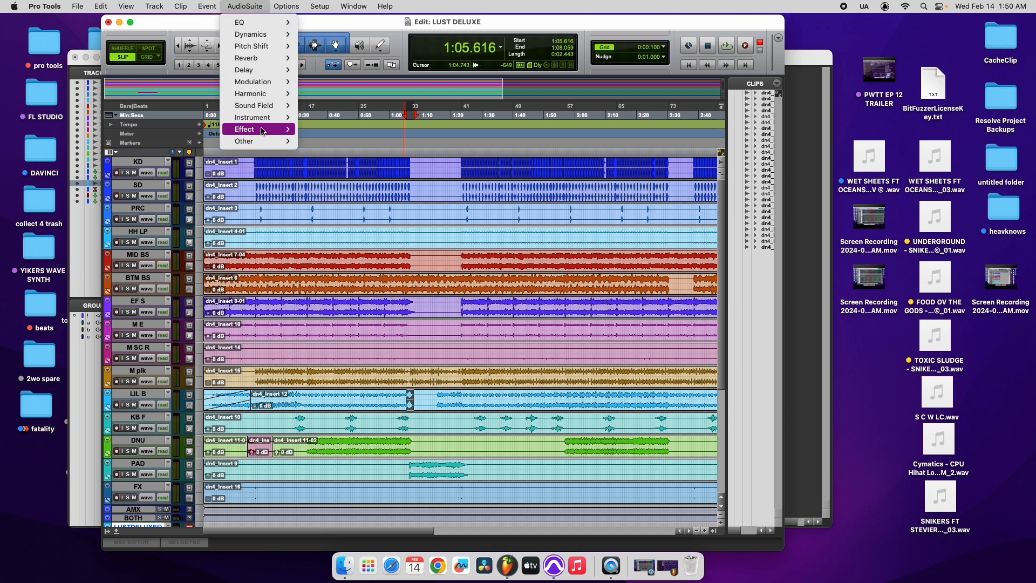
{"action": "mouse_move", "coordinate": [262, 141]}
{"action": "left_click", "coordinate": [333, 239]}
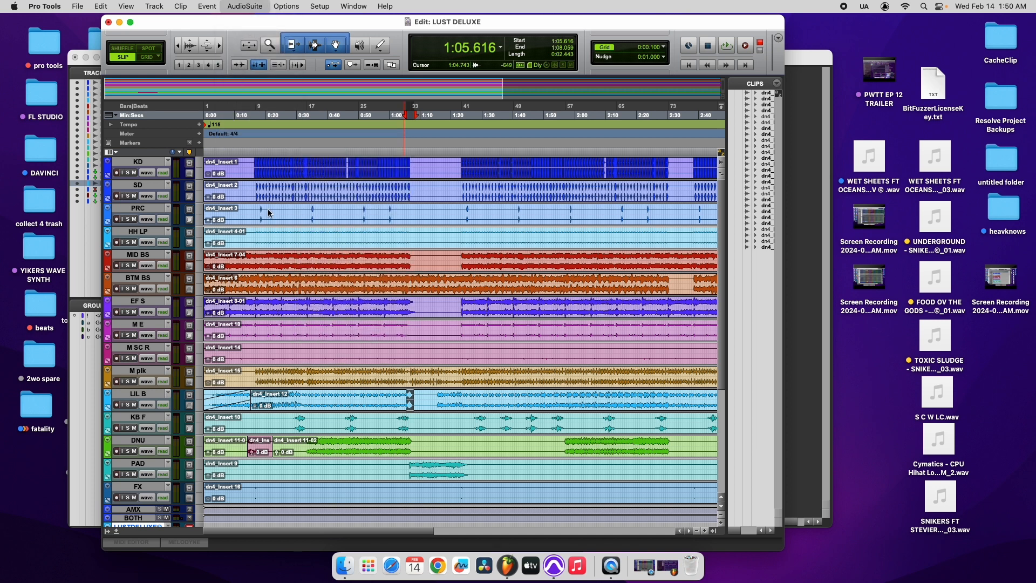
{"action": "left_click_drag", "start_coordinate": [243, 142], "coordinate": [240, 142]}
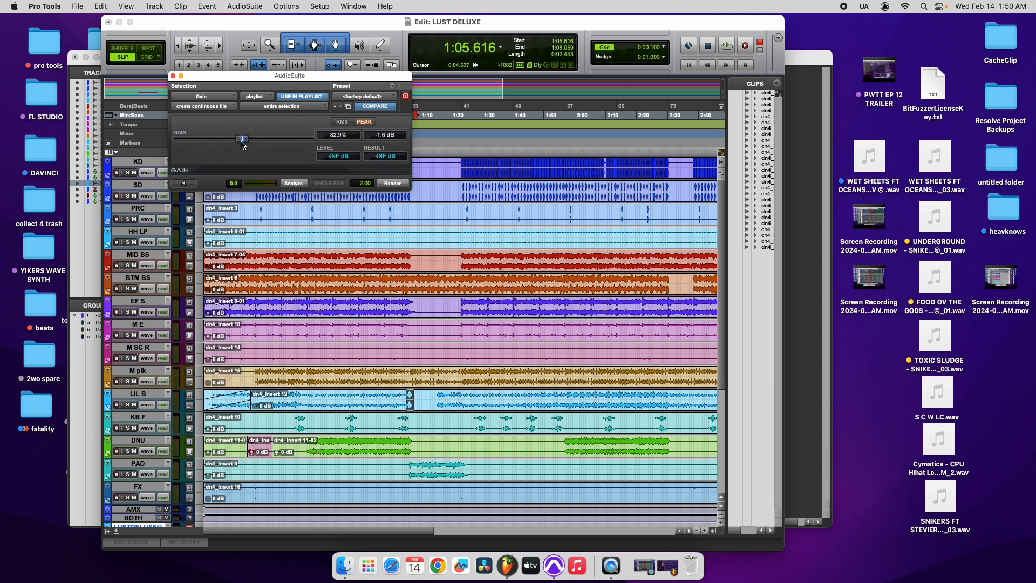
{"action": "left_click", "coordinate": [173, 76]}
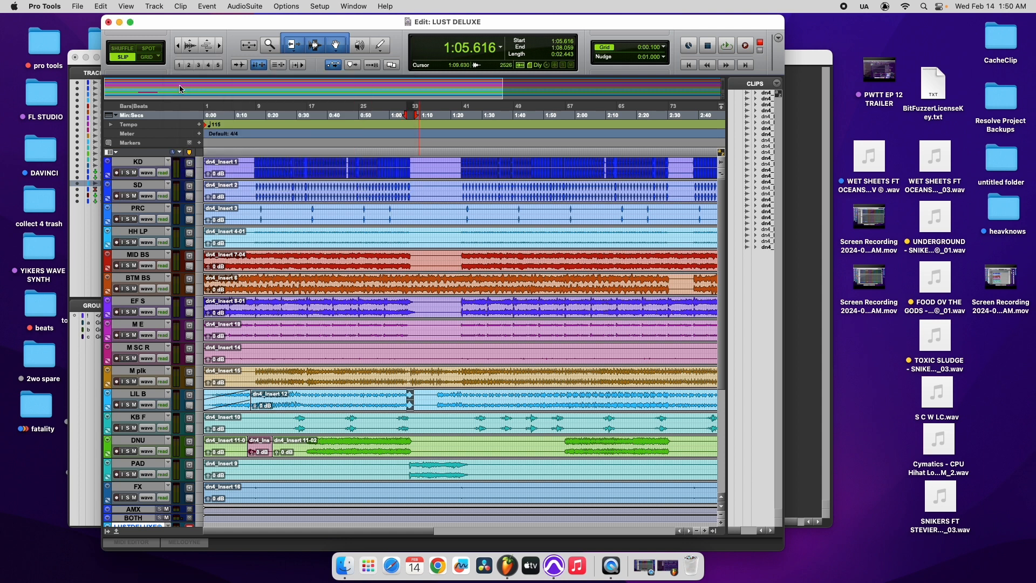
Show the LIL B track's volume automation lane and check its parameter choices.
{"action": "scroll", "coordinate": [416, 362], "scroll_direction": "down", "scroll_amount": 2}
{"action": "left_click", "coordinate": [108, 361]}
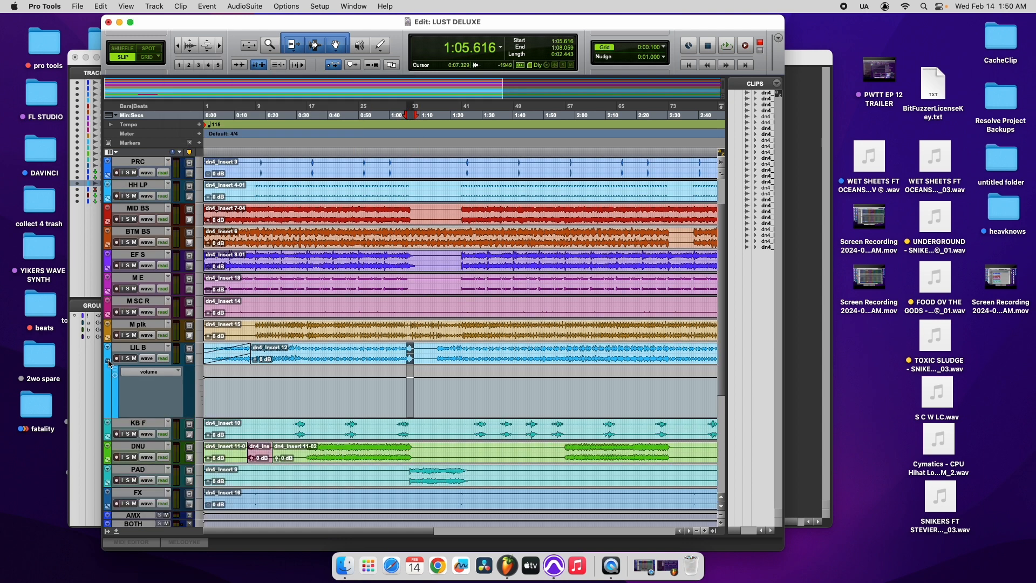
{"action": "left_click", "coordinate": [179, 372]}
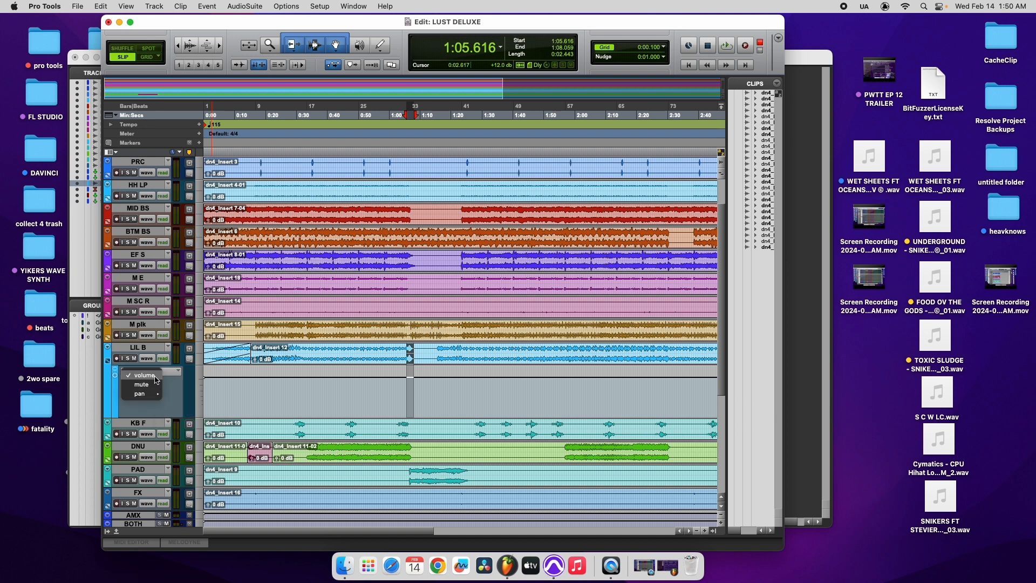
{"action": "left_click", "coordinate": [335, 47]}
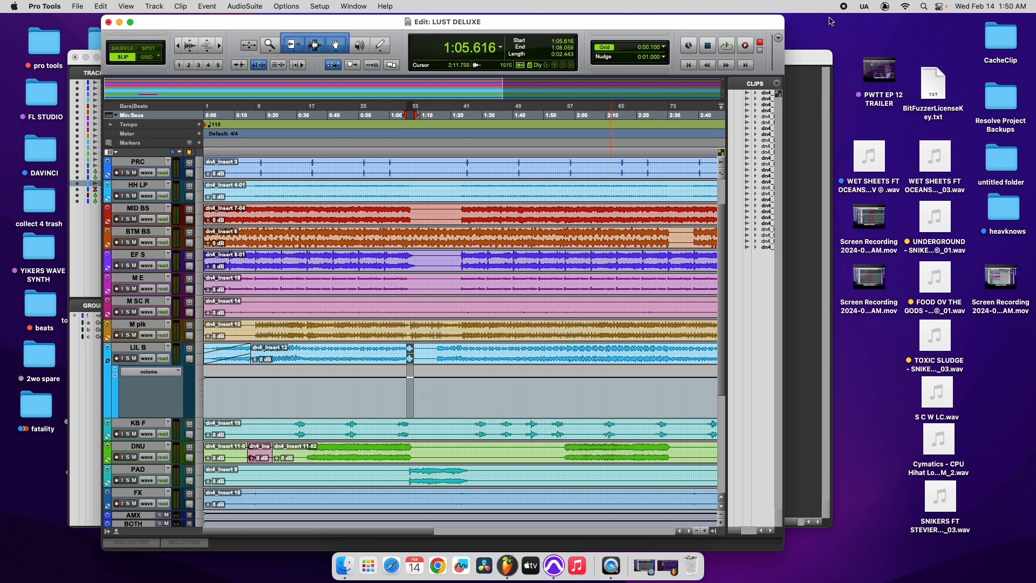
Select the LIL B track and check its volume fader in the Mix window, and hide its automation lane in the Edit window.
{"action": "left_click", "coordinate": [808, 61]}
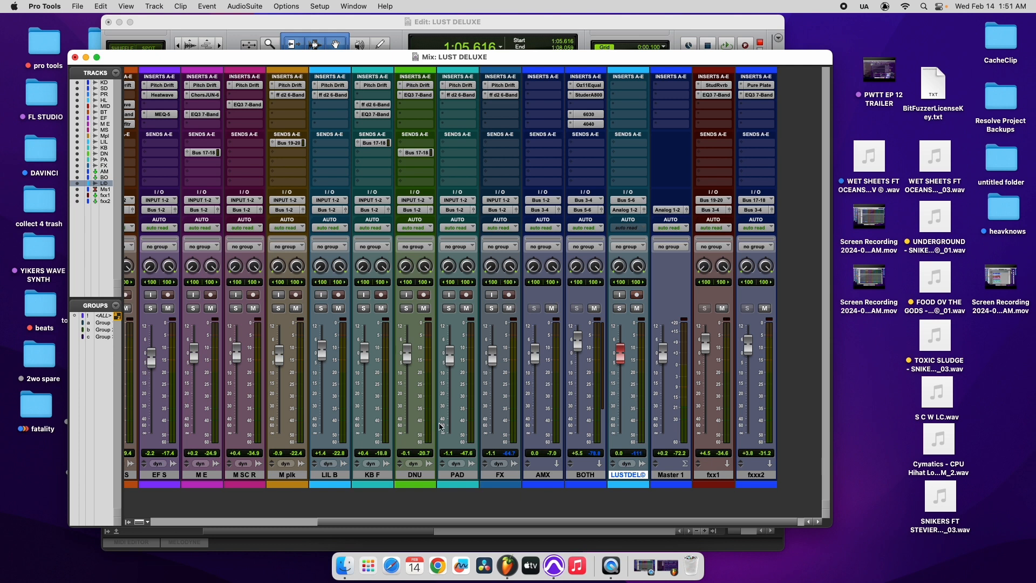
{"action": "left_click", "coordinate": [361, 21]}
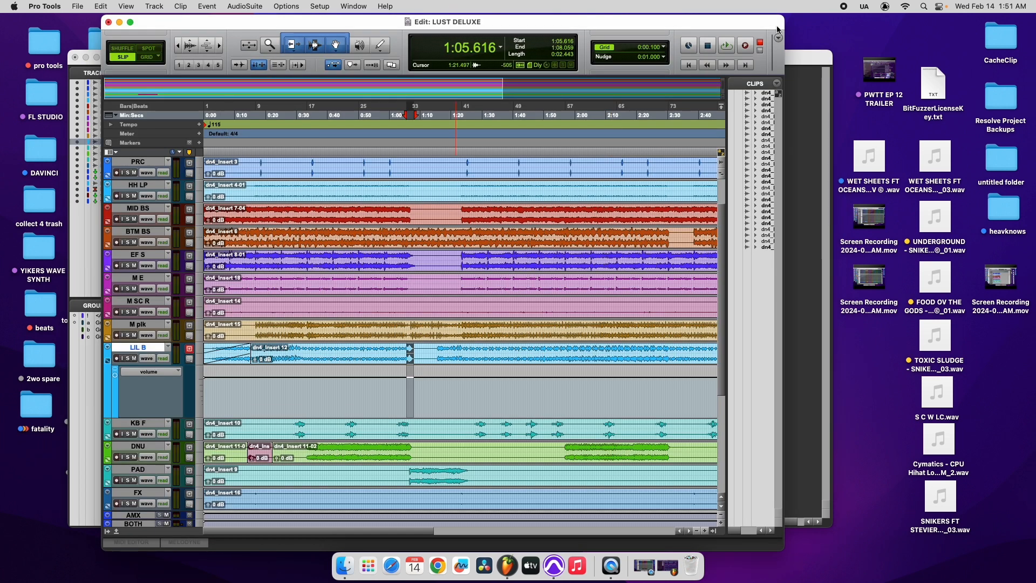
{"action": "left_click", "coordinate": [807, 63]}
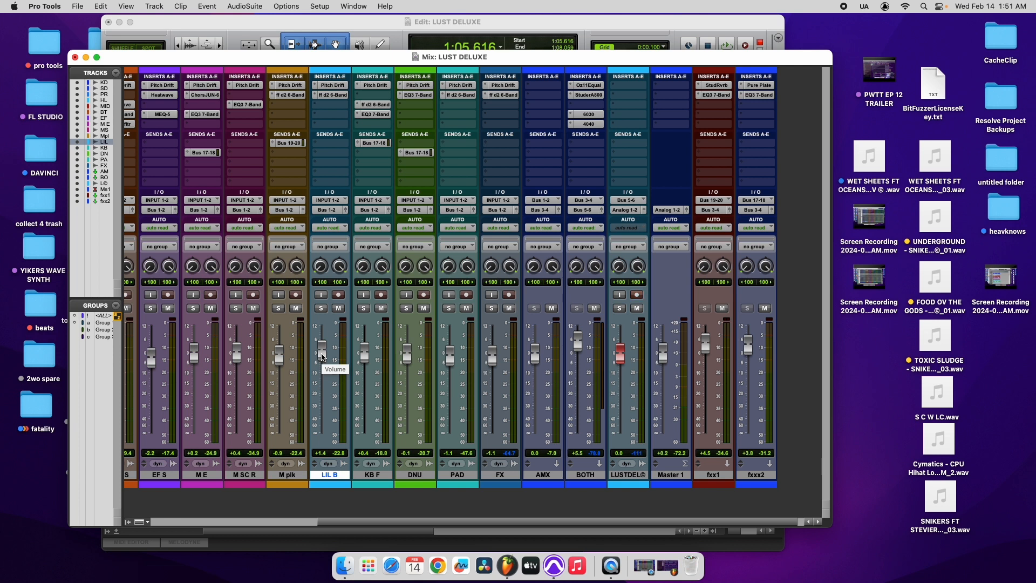
{"action": "left_click", "coordinate": [361, 23]}
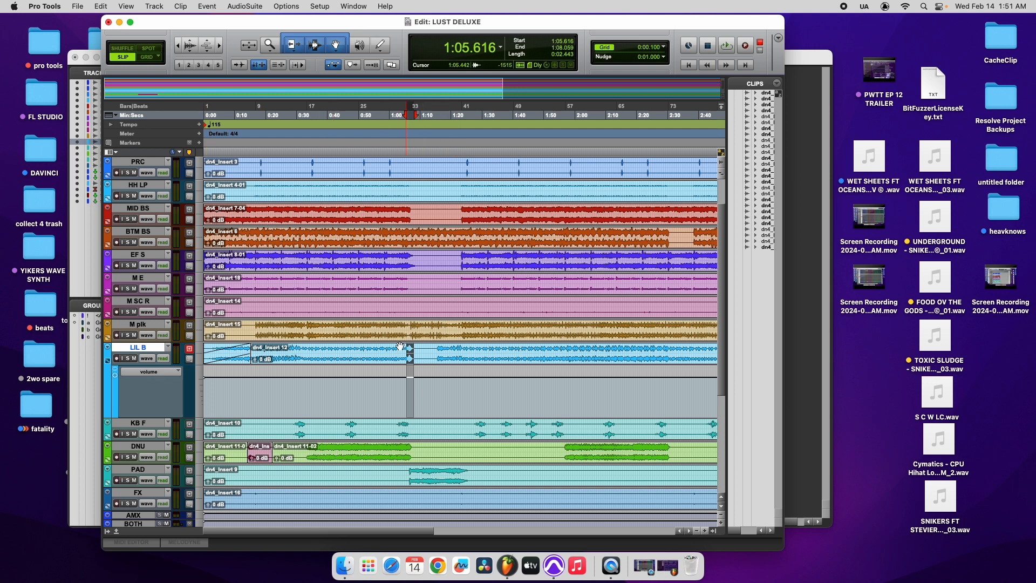
{"action": "left_click", "coordinate": [107, 361]}
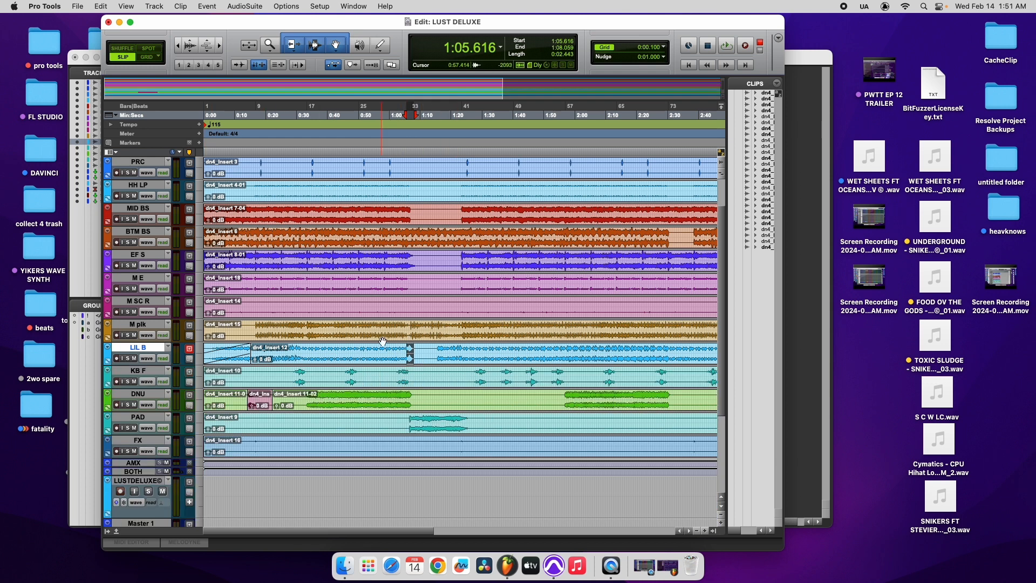
Try boosting a passage of about 1.6 s on the LIL B track from 1:05.965 by 18.7 dB with AudioSuite Gain.
{"action": "left_click_drag", "start_coordinate": [407, 350], "coordinate": [413, 351]}
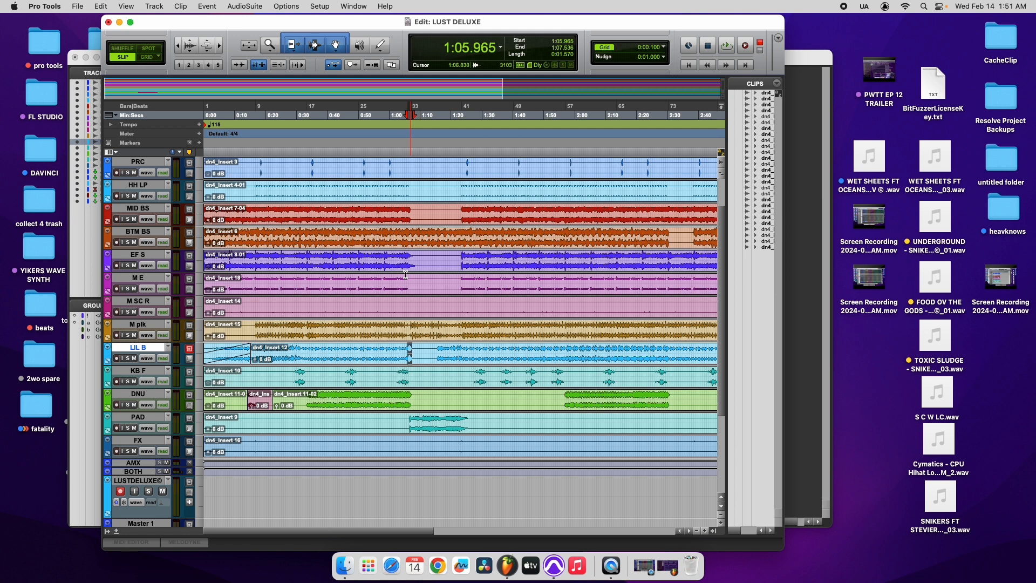
{"action": "left_click", "coordinate": [245, 6]}
{"action": "mouse_move", "coordinate": [253, 141]}
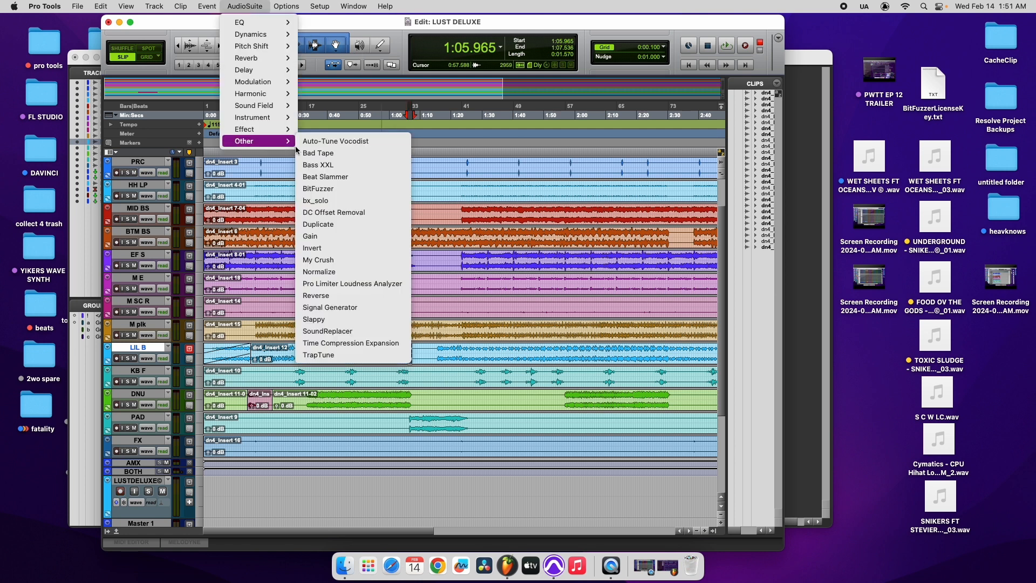
{"action": "left_click", "coordinate": [342, 241]}
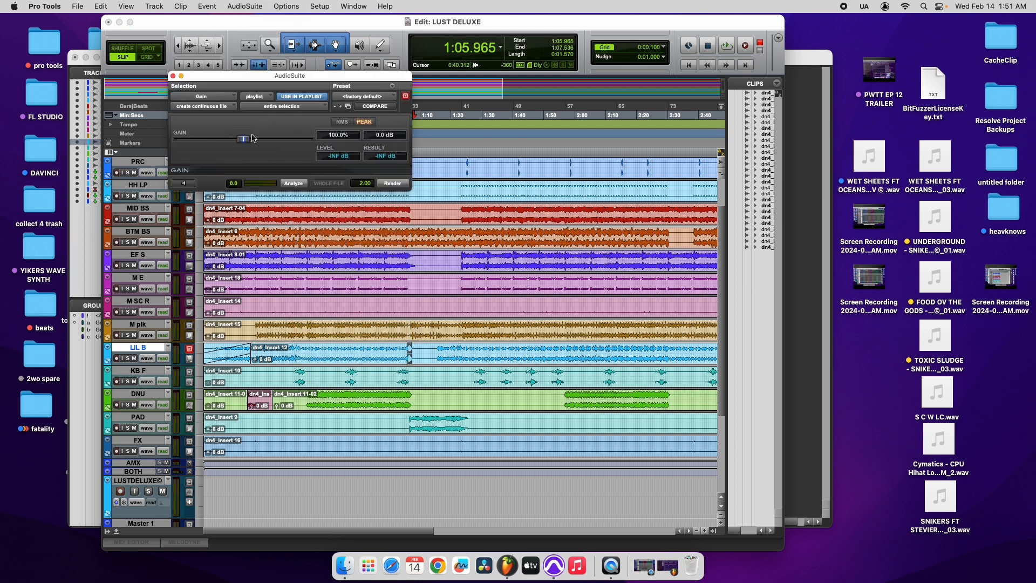
{"action": "left_click_drag", "start_coordinate": [244, 140], "coordinate": [255, 145]}
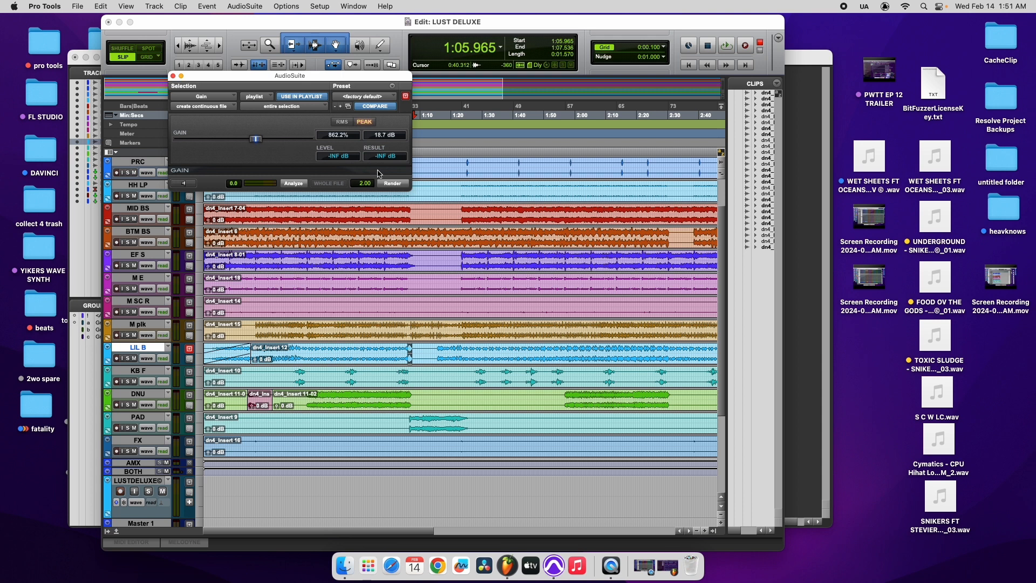
{"action": "left_click", "coordinate": [173, 75]}
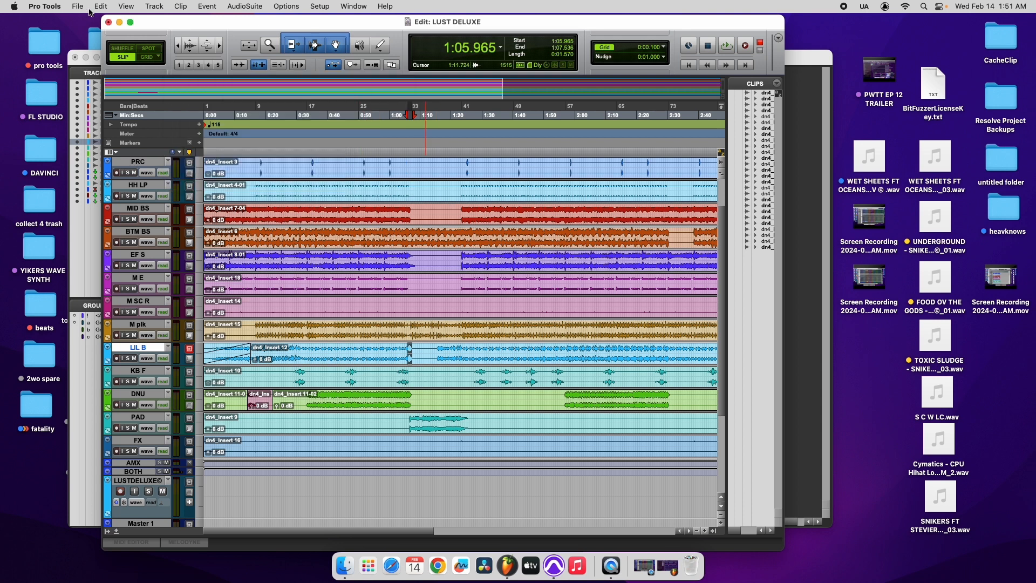
Save the session and play a short stretch of the mix from 0:56.541.
{"action": "left_click", "coordinate": [81, 7]}
{"action": "left_click", "coordinate": [110, 89]}
{"action": "left_click", "coordinate": [178, 46]}
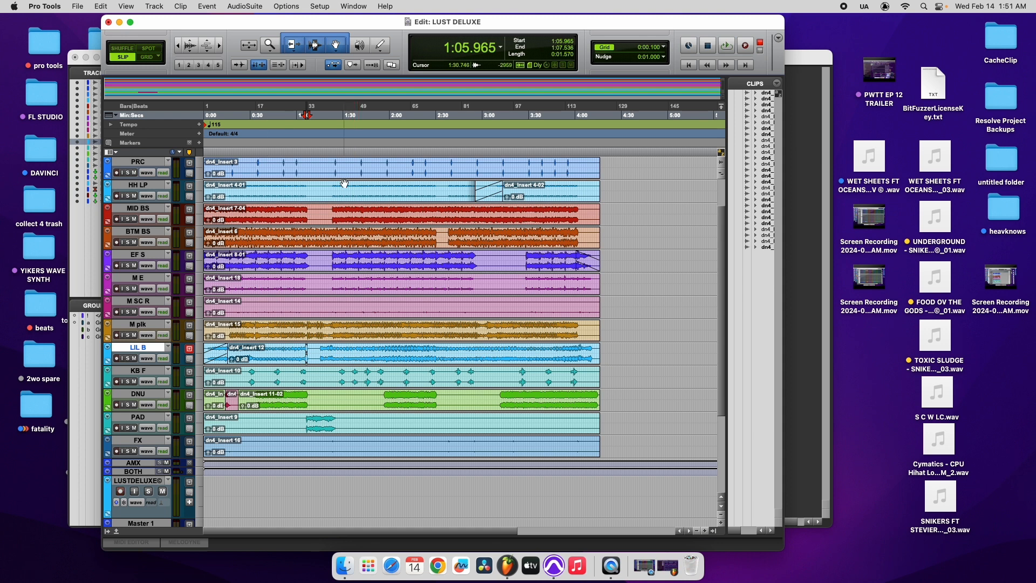
{"action": "scroll", "coordinate": [344, 184], "scroll_direction": "up", "scroll_amount": 2}
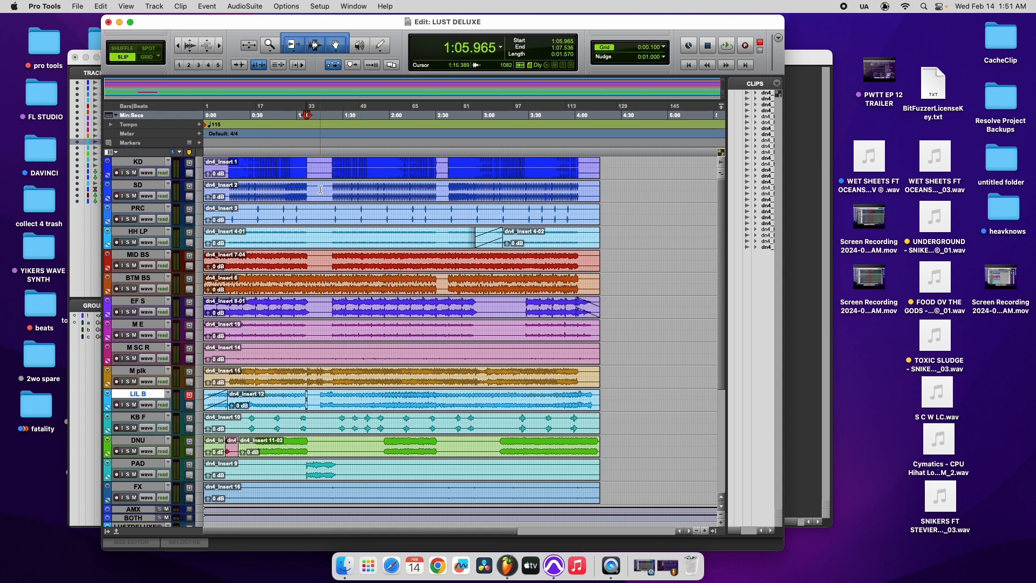
{"action": "left_click", "coordinate": [290, 159]}
{"action": "key", "text": "space"}
{"action": "key", "text": "space"}
Route the BOTH track's output to Analog 1-2 and disarm recording on the LUSTDELUXE© track.
{"action": "scroll", "coordinate": [375, 226], "scroll_direction": "down", "scroll_amount": 8}
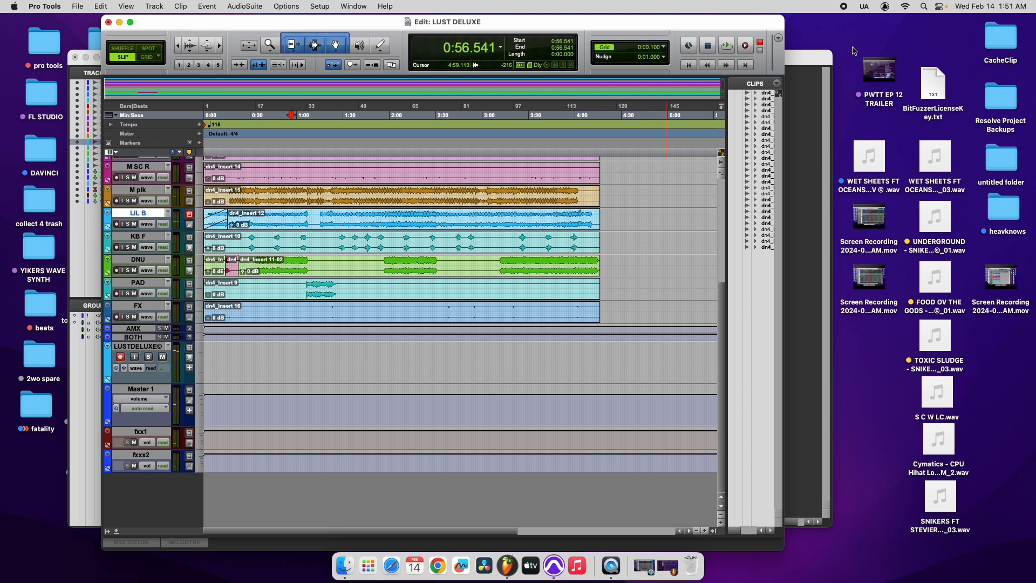
{"action": "key", "text": "super+equal"}
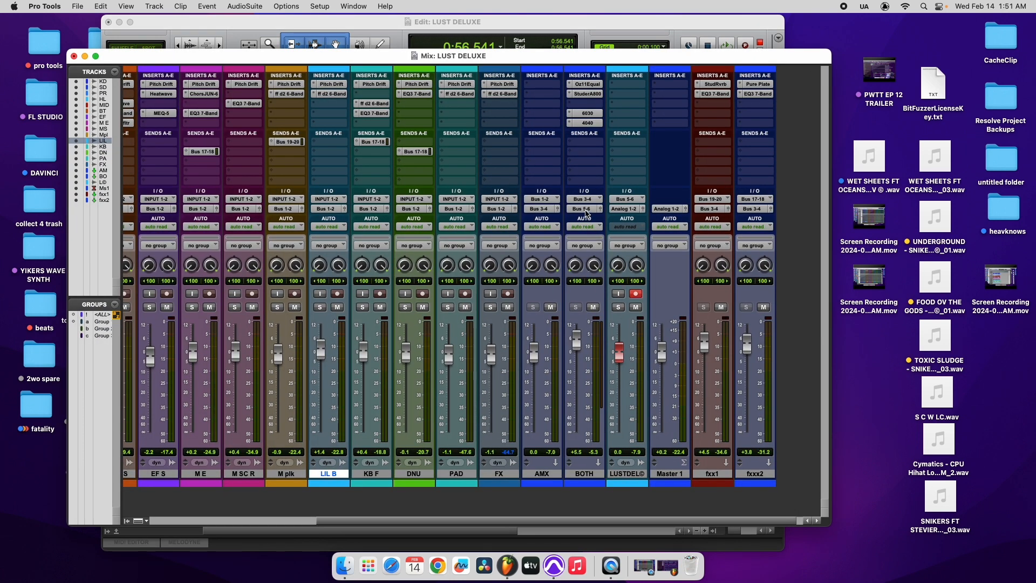
{"action": "left_click", "coordinate": [585, 213]}
{"action": "left_click", "coordinate": [675, 214]}
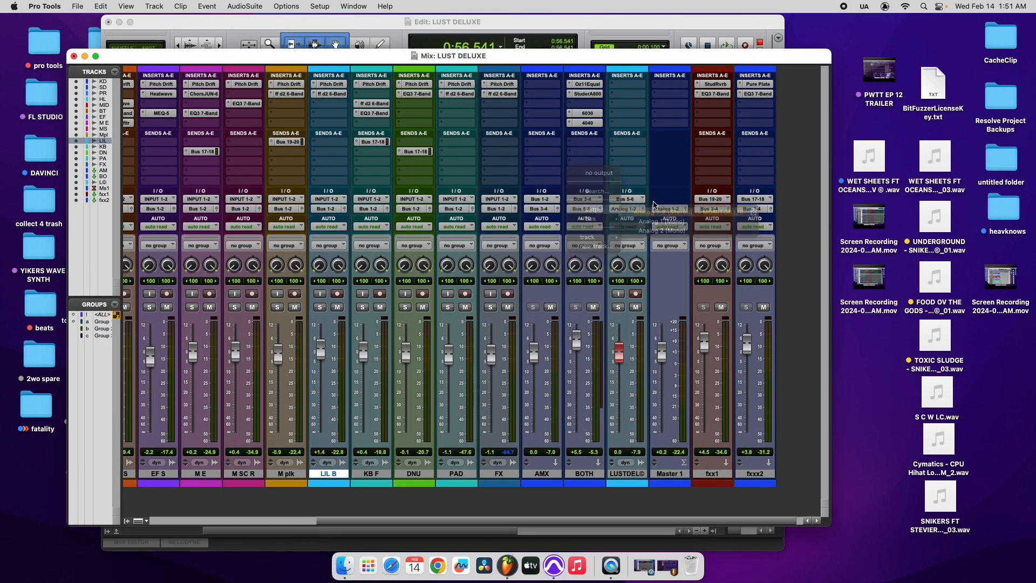
{"action": "left_click", "coordinate": [636, 294]}
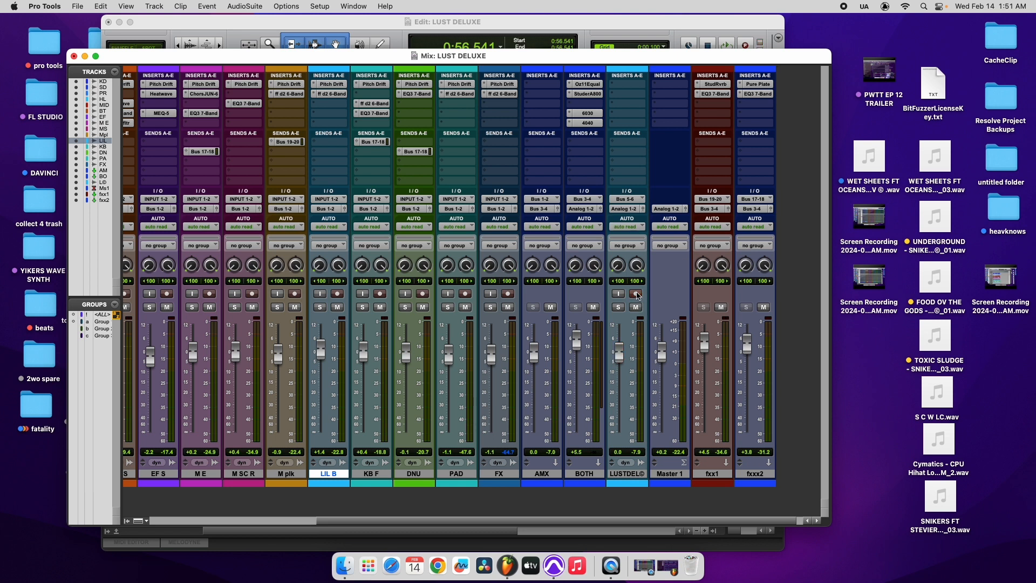
Return to the Edit window and save the session with the new routing.
{"action": "left_click", "coordinate": [330, 27]}
{"action": "left_click", "coordinate": [77, 6]}
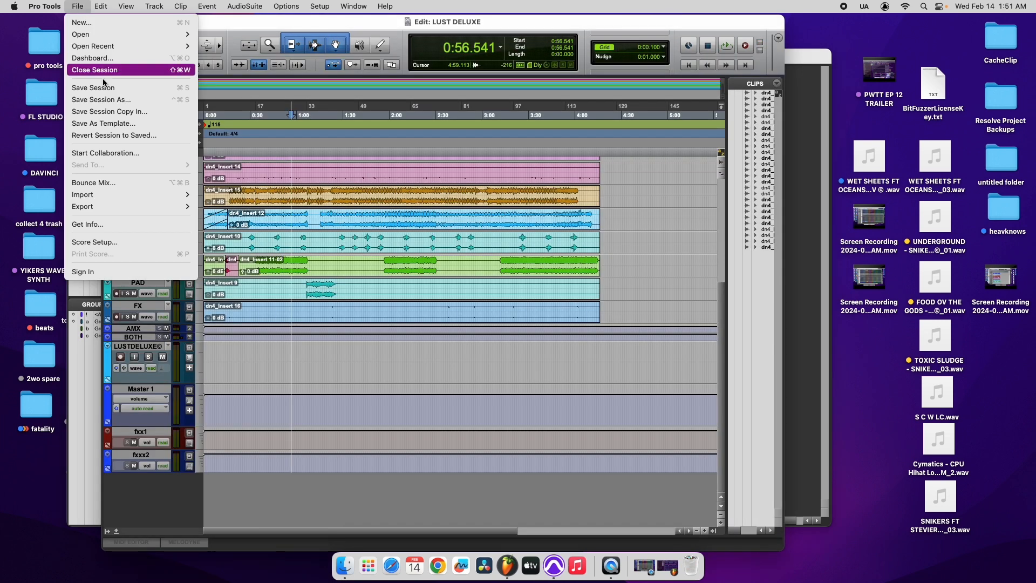
{"action": "left_click", "coordinate": [106, 85]}
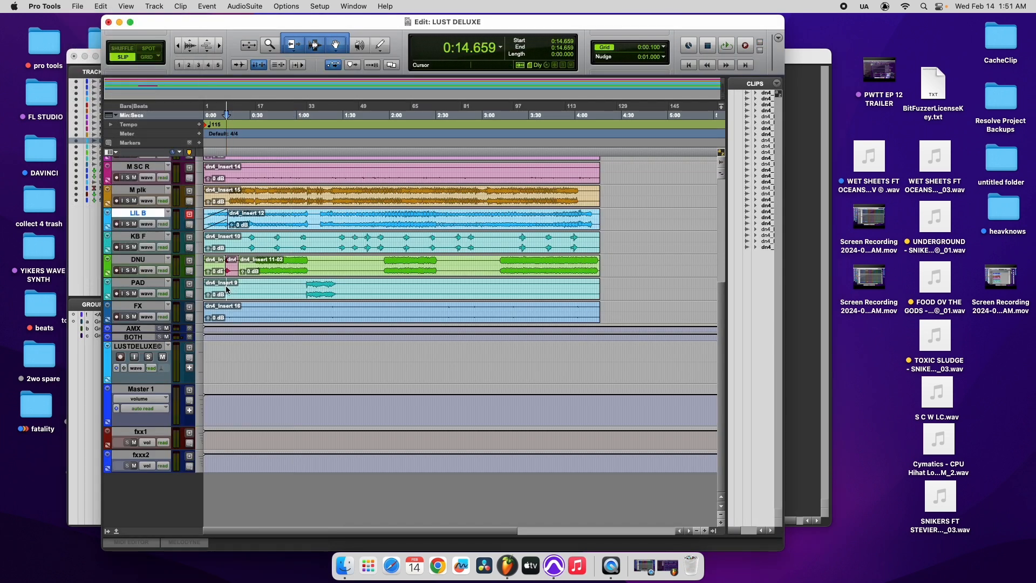
Play the mix from 0:14.659 and look closer at the red clip on the DNU track.
{"action": "left_click", "coordinate": [226, 288]}
{"action": "key", "text": "space"}
{"action": "left_click", "coordinate": [220, 45]}
{"action": "left_click", "coordinate": [220, 45]}
{"action": "left_click", "coordinate": [219, 44]}
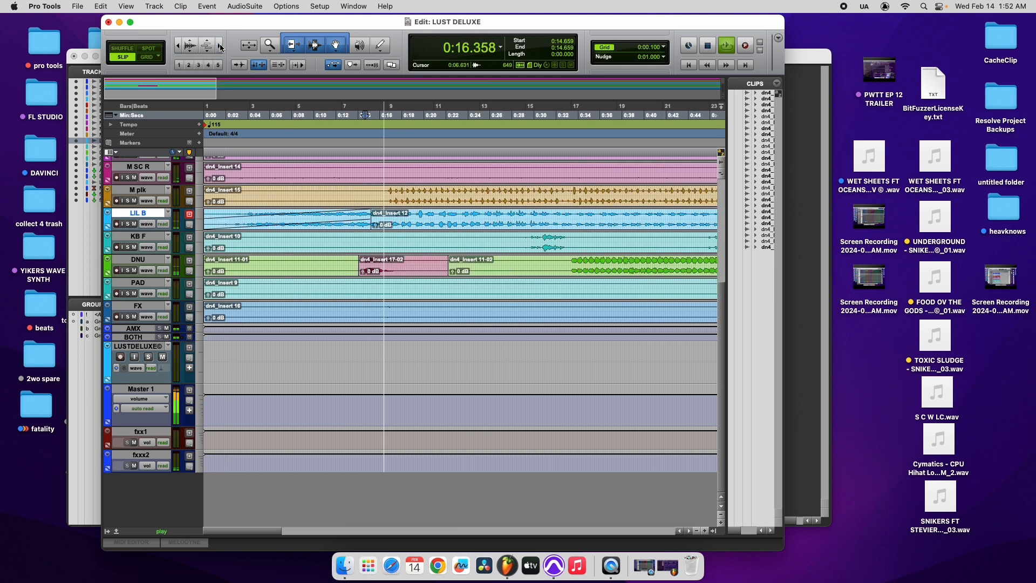
{"action": "left_click", "coordinate": [220, 45]}
{"action": "key", "text": "space"}
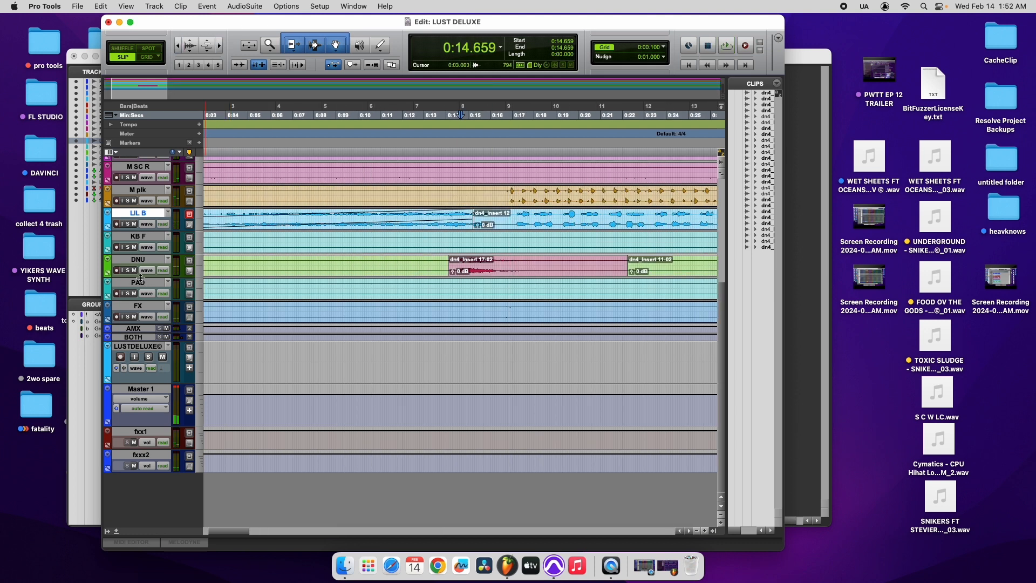
Increase the DNU track's height and audition the red clip from 0:14.534.
{"action": "left_click_drag", "start_coordinate": [142, 280], "coordinate": [141, 300]}
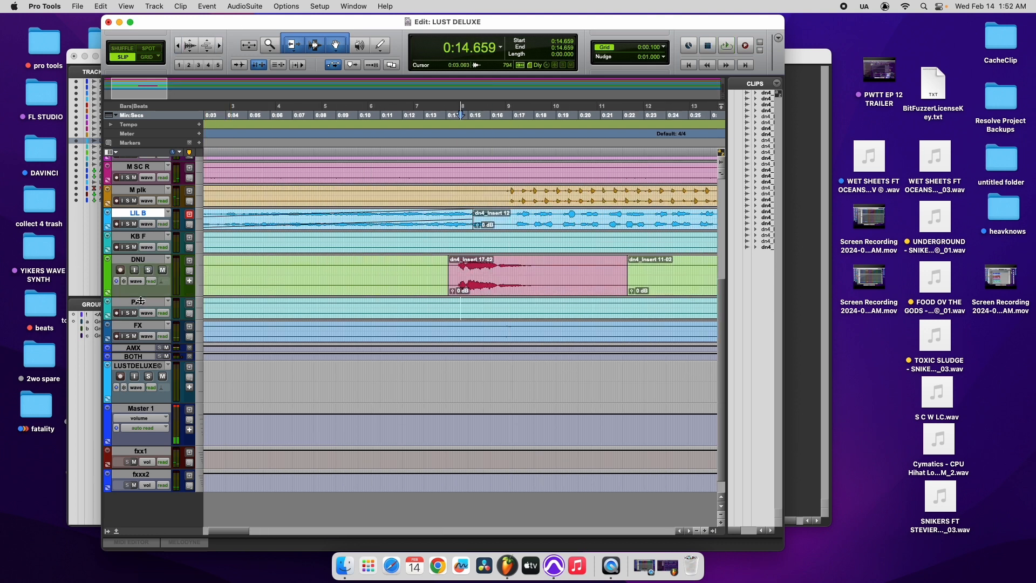
{"action": "left_click", "coordinate": [458, 239]}
{"action": "key", "text": "space"}
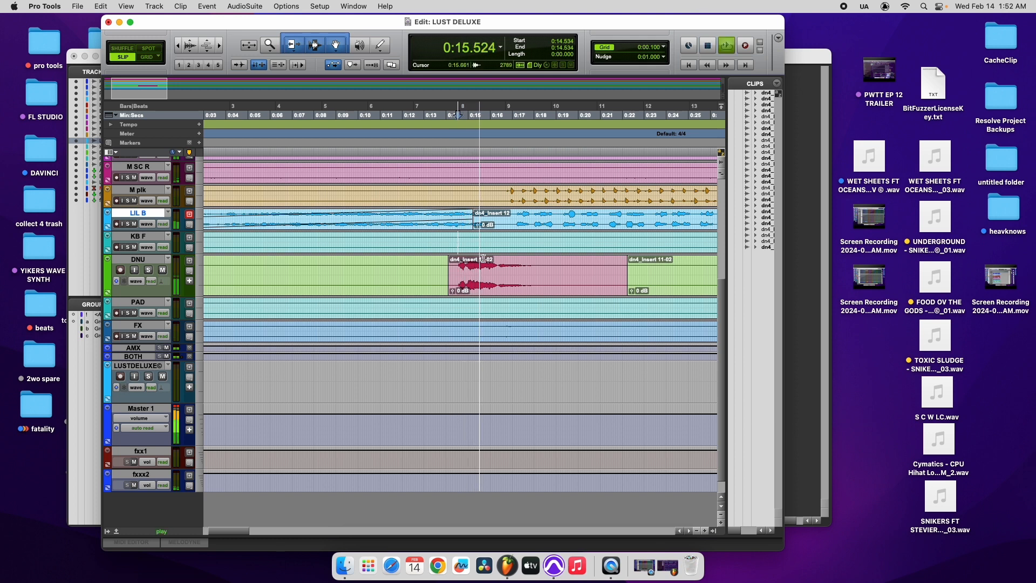
{"action": "key", "text": "space"}
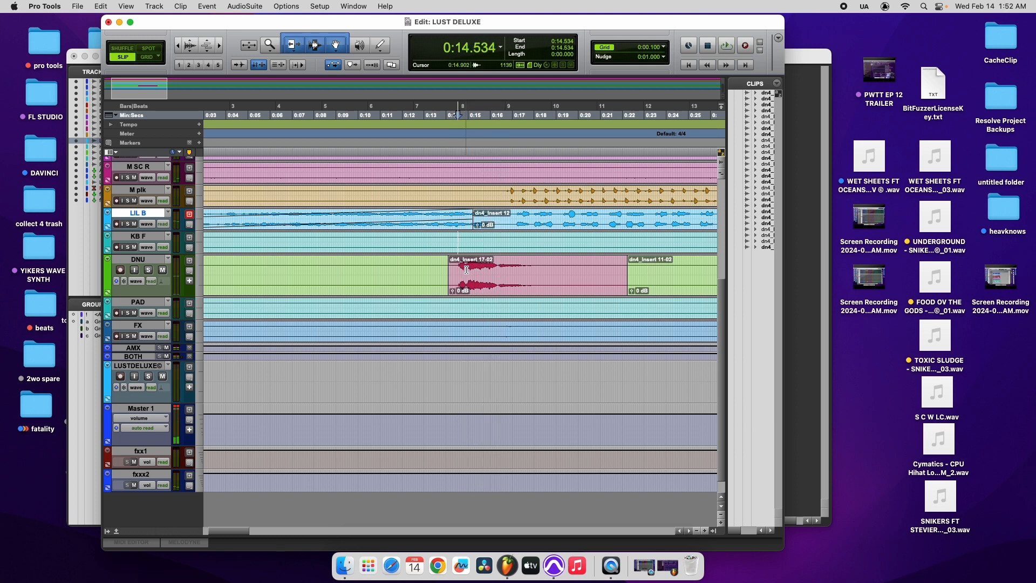
Separate the DNU track's red clip from 0:14.583 to 0:16.299 and copy that piece to the same time on the PAD track.
{"action": "left_click_drag", "start_coordinate": [459, 268], "coordinate": [497, 267]}
{"action": "key", "text": "super+e"}
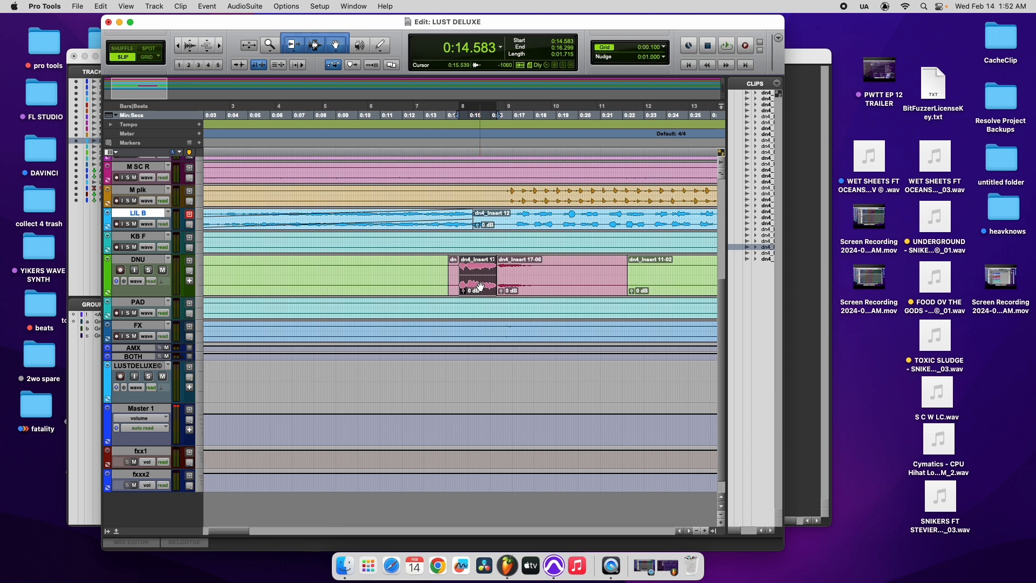
{"action": "left_click_drag", "start_coordinate": [481, 286], "coordinate": [490, 313]}
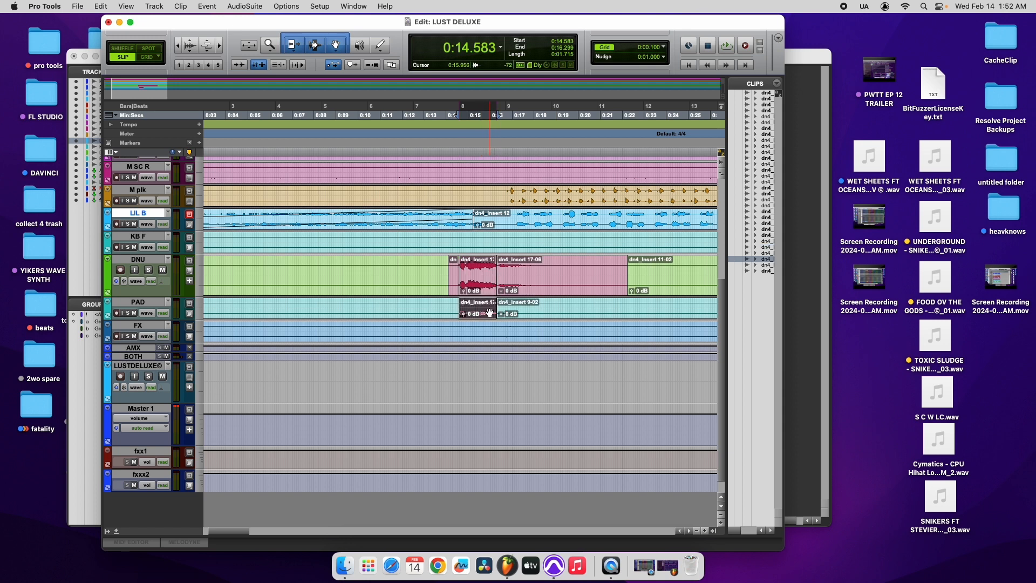
Select the copied clip and the audio following it on the PAD track, from 0:14.583 to 0:23.333.
{"action": "left_click", "coordinate": [193, 47]}
{"action": "left_click", "coordinate": [178, 46]}
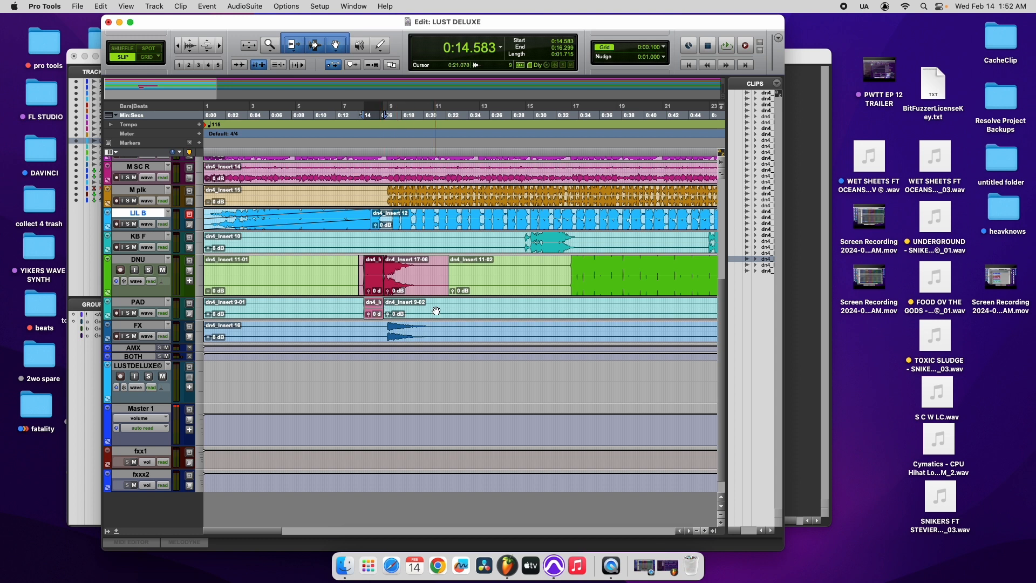
{"action": "left_click", "coordinate": [452, 302]}
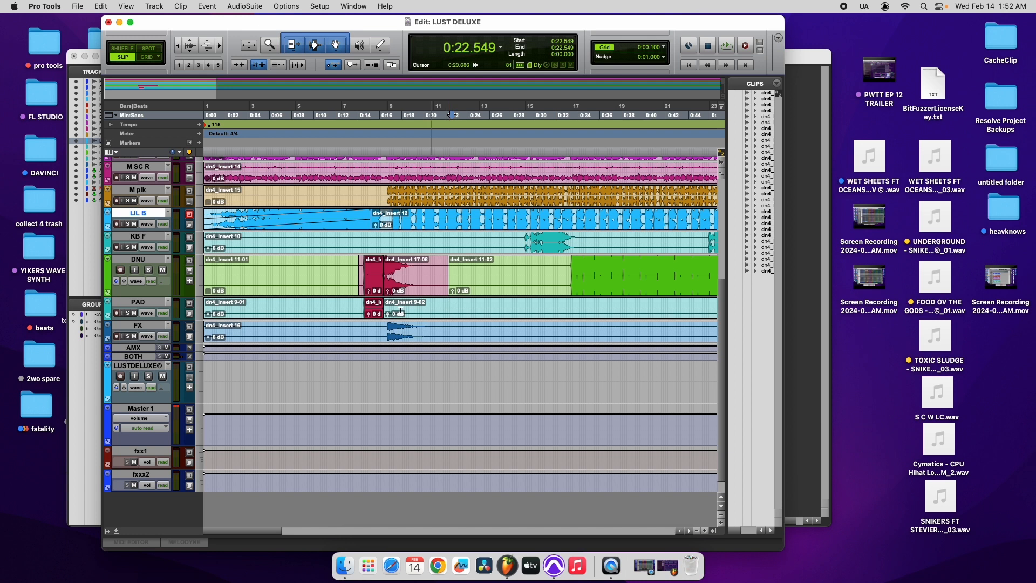
{"action": "left_click", "coordinate": [372, 314]}
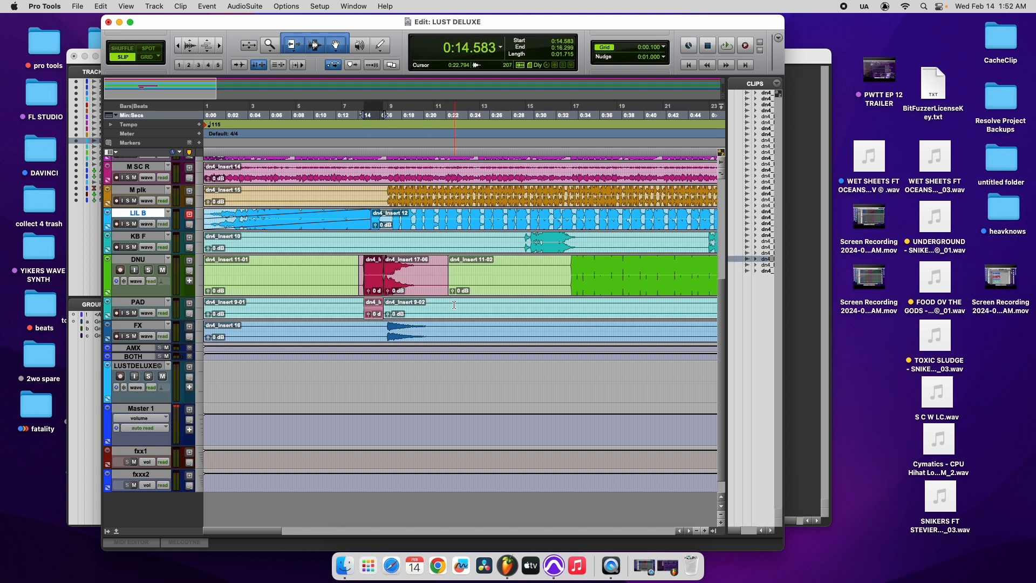
{"action": "left_click", "coordinate": [454, 305]}
{"action": "left_click", "coordinate": [376, 313]}
{"action": "left_click", "coordinate": [451, 306], "text": "shift"}
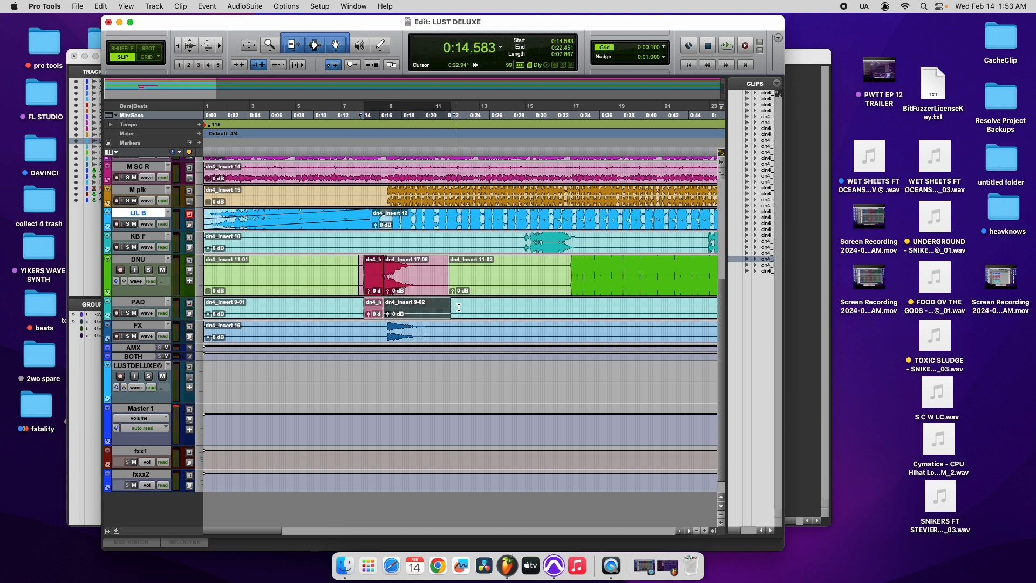
{"action": "left_click", "coordinate": [460, 307], "text": "shift"}
Render ValhallaFreqEcho on the PAD selection with 74.4% mix, 44.56 ms delay, 131.62 Hz shift and 70.50% feedback.
{"action": "left_click", "coordinate": [245, 7]}
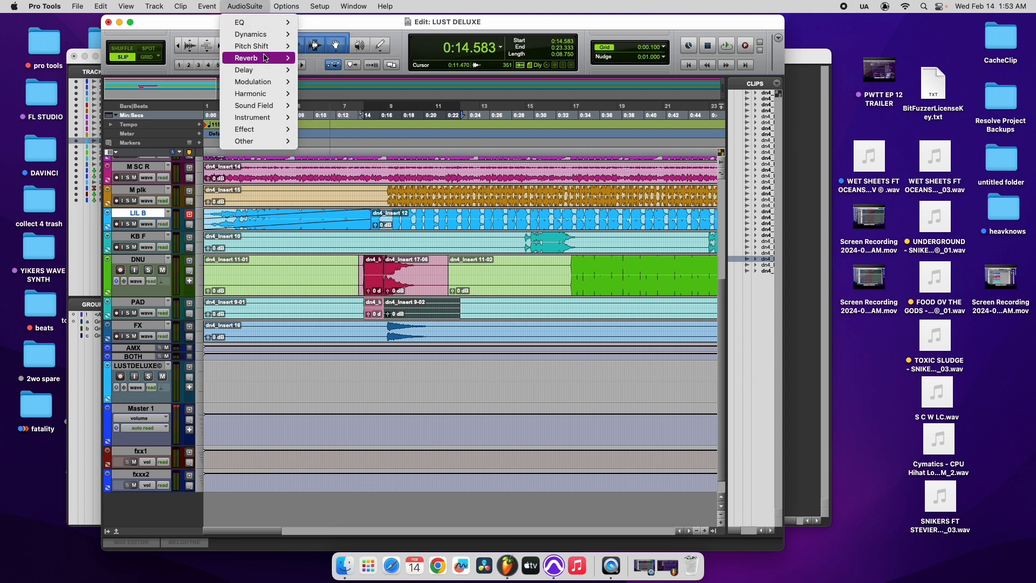
{"action": "mouse_move", "coordinate": [285, 69]}
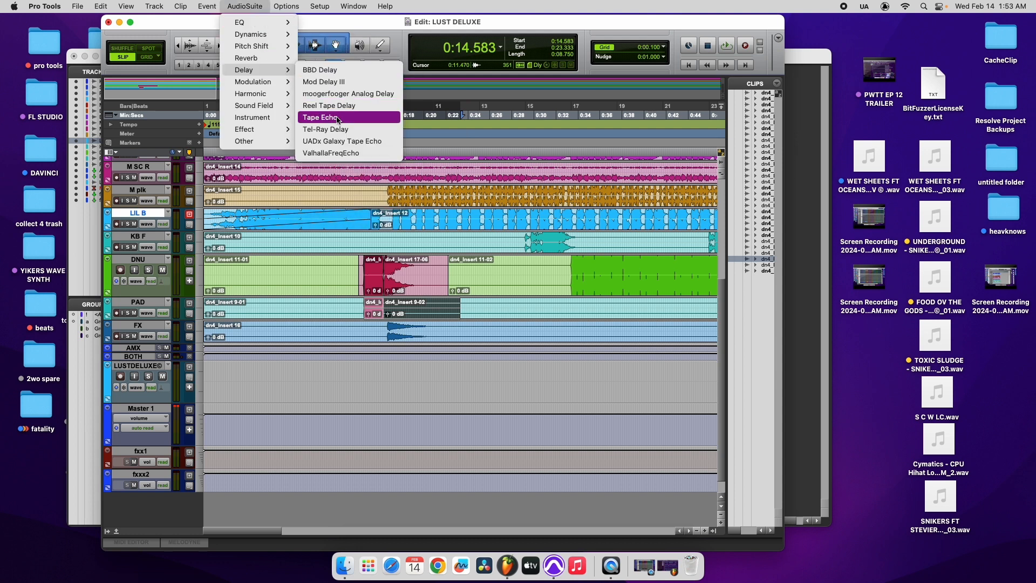
{"action": "left_click", "coordinate": [345, 151]}
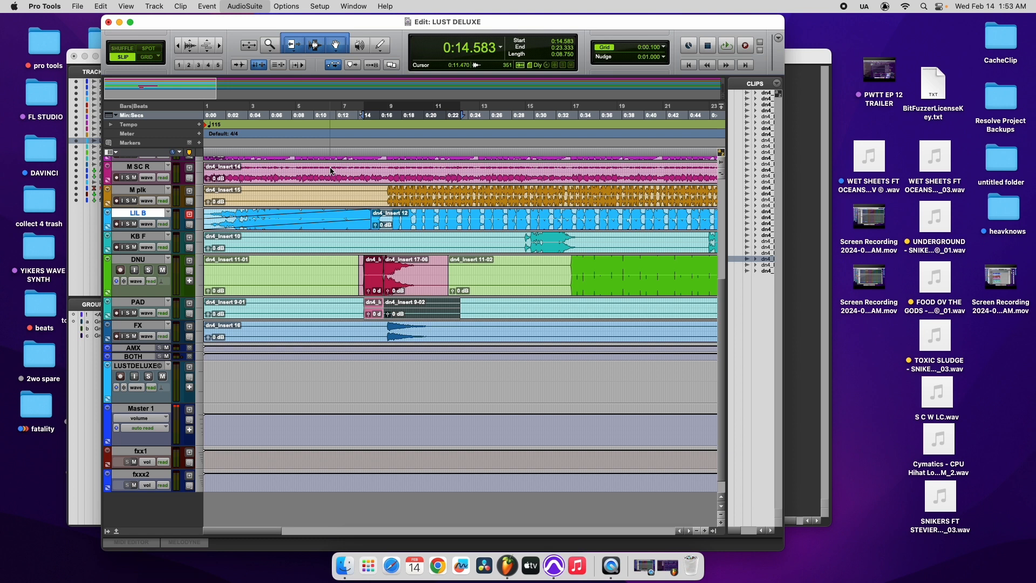
{"action": "left_click_drag", "start_coordinate": [209, 201], "coordinate": [190, 170]}
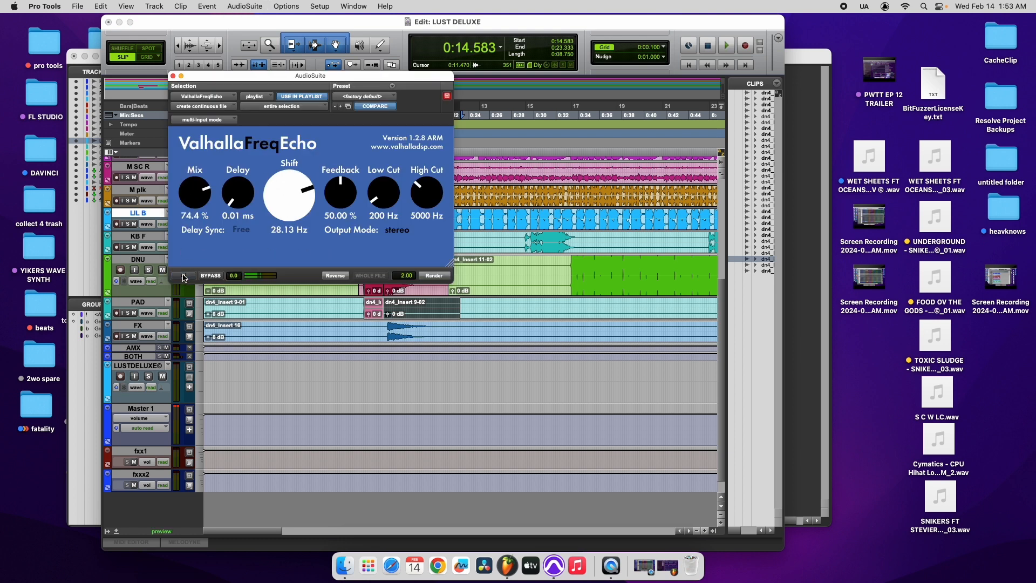
{"action": "left_click_drag", "start_coordinate": [282, 213], "coordinate": [274, 200]}
{"action": "left_click_drag", "start_coordinate": [340, 198], "coordinate": [341, 175]}
{"action": "left_click_drag", "start_coordinate": [237, 200], "coordinate": [216, 150]}
{"action": "left_click", "coordinate": [435, 275]}
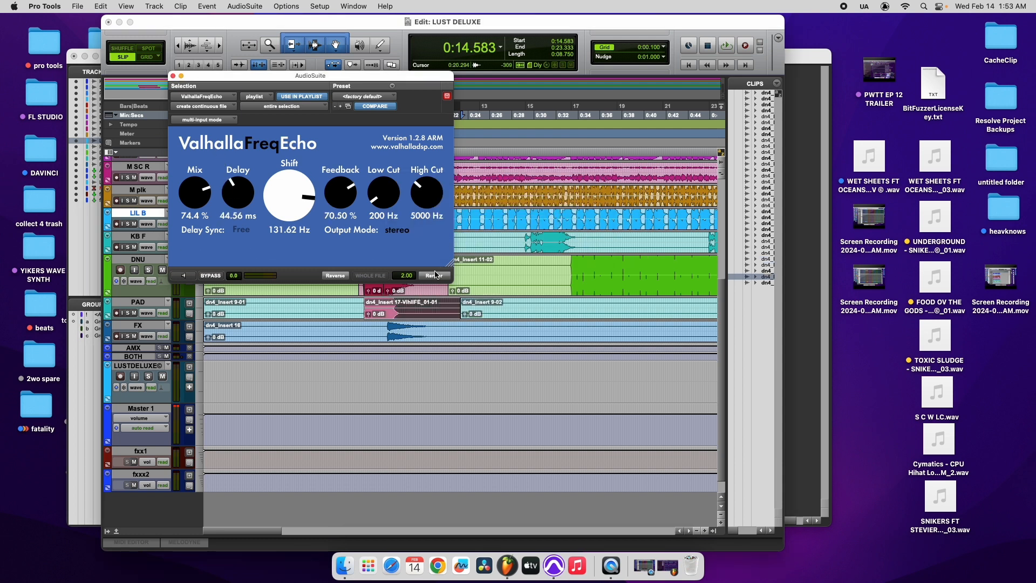
Audition the rendered echo on the PAD track from 0:14.583 and close the AudioSuite window.
{"action": "key", "text": "space"}
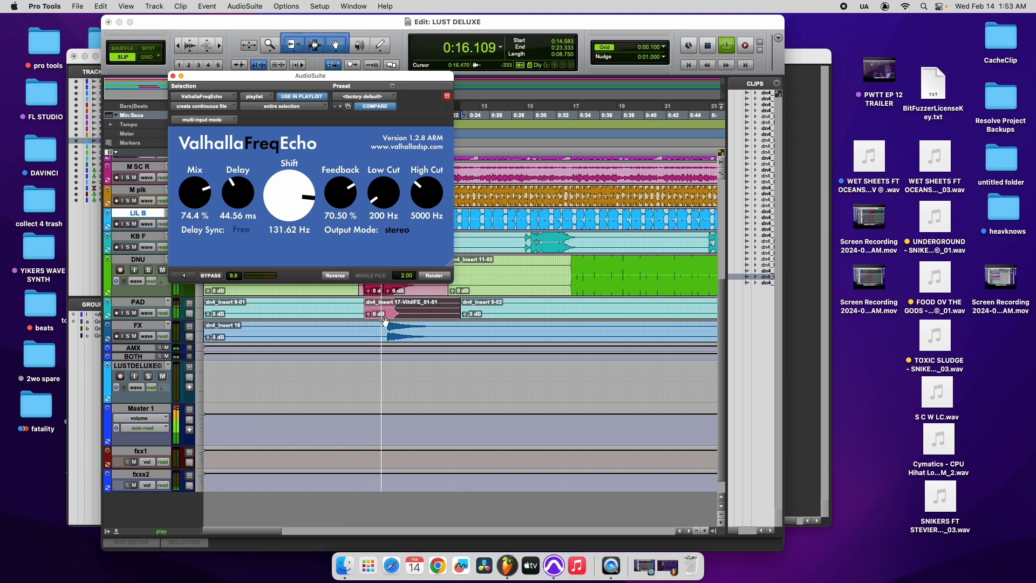
{"action": "key", "text": "space"}
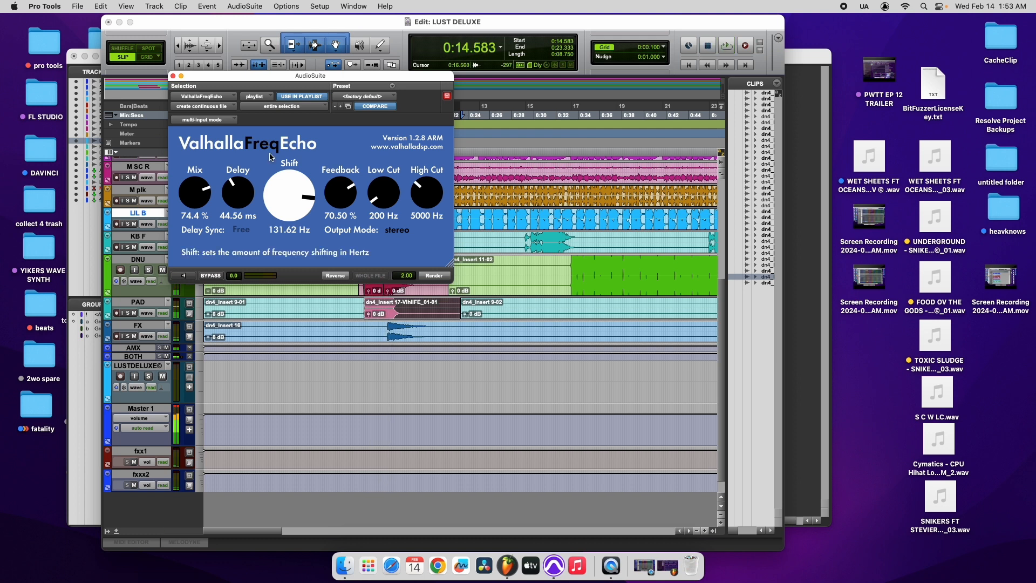
{"action": "left_click", "coordinate": [174, 76]}
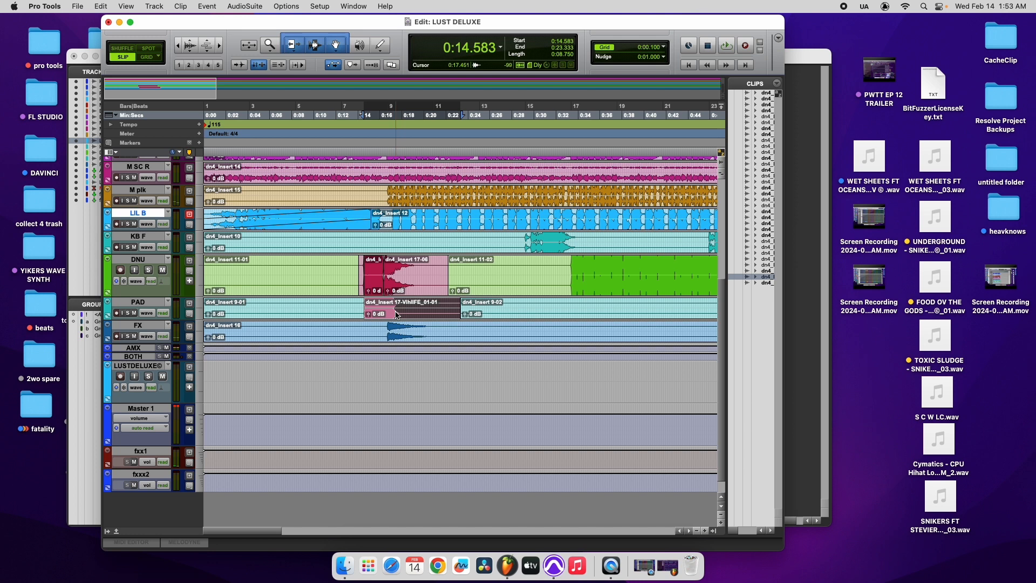
Lower the rendered echo clip on the PAD track by 3.3 dB with AudioSuite Gain.
{"action": "left_click", "coordinate": [245, 6]}
{"action": "mouse_move", "coordinate": [269, 142]}
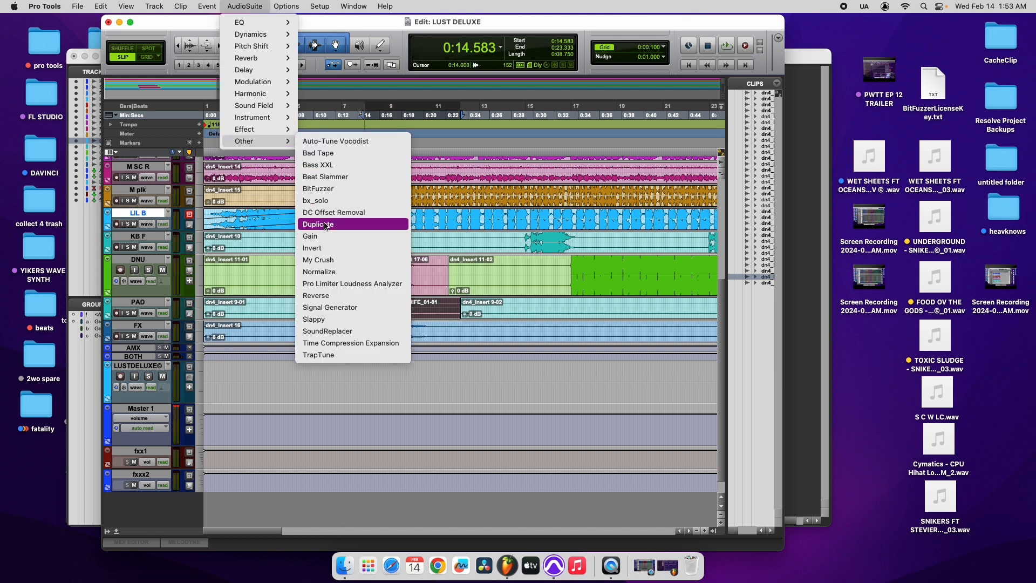
{"action": "left_click", "coordinate": [327, 237]}
{"action": "left_click_drag", "start_coordinate": [243, 141], "coordinate": [240, 140]}
{"action": "left_click", "coordinate": [382, 184]}
Fade in the start of the PAD echo clip and extend the DNU track's red clip back to 0:14.068, checking by ear.
{"action": "left_click_drag", "start_coordinate": [366, 301], "coordinate": [359, 275]}
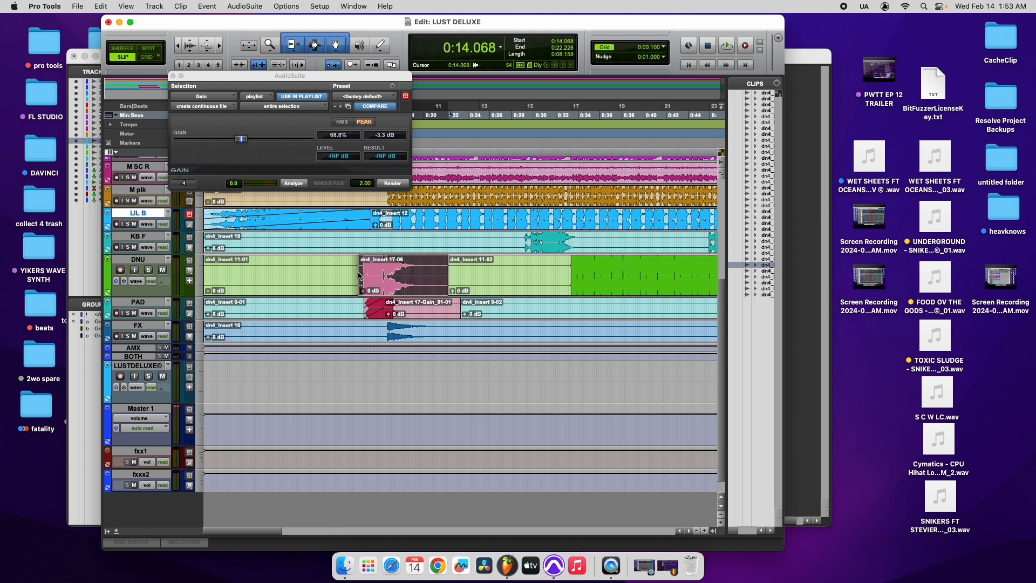
{"action": "left_click", "coordinate": [360, 241]}
{"action": "key", "text": "space"}
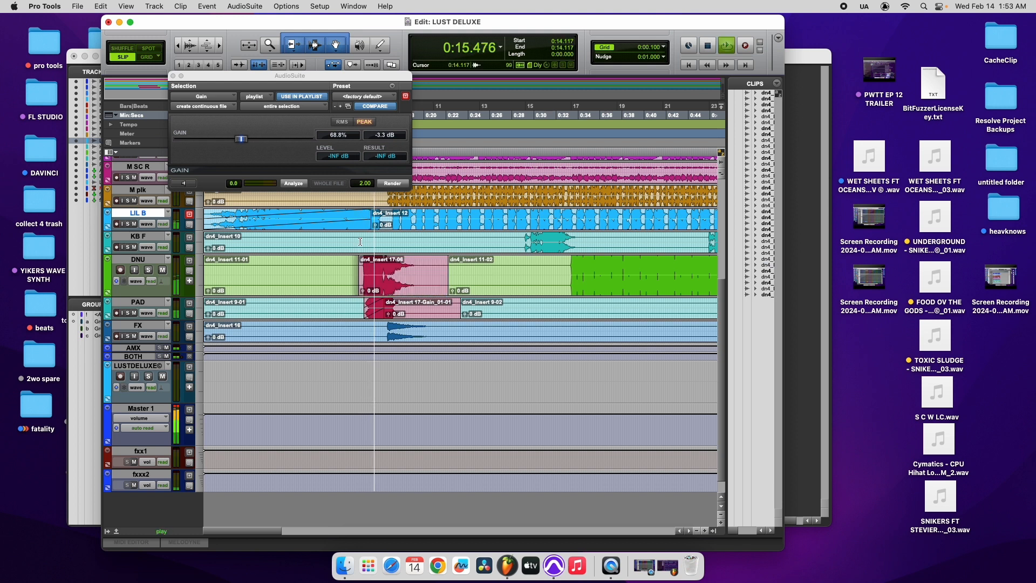
{"action": "key", "text": "space"}
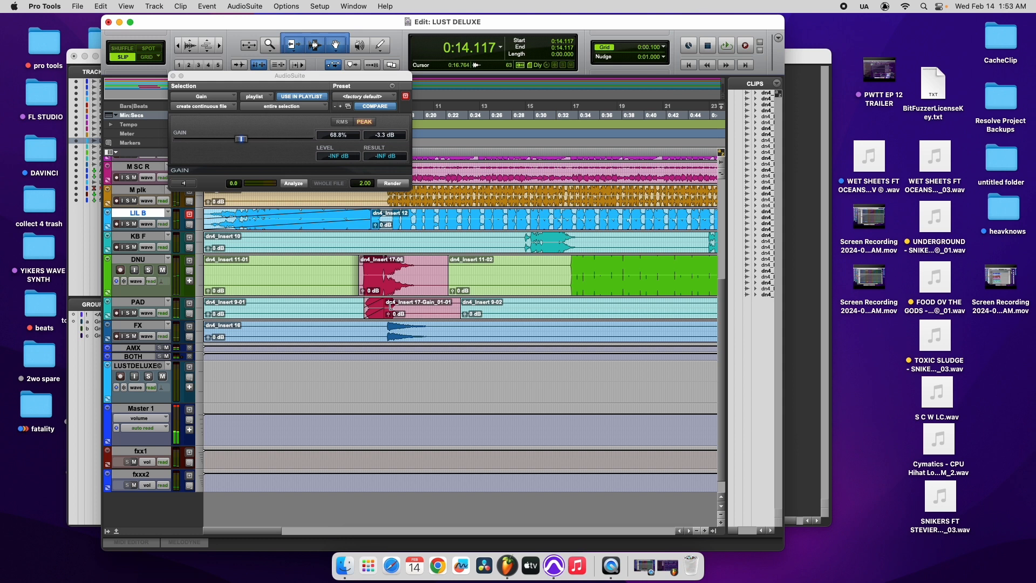
Lower the faded echo clip on the PAD track by a further 1.6 dB with AudioSuite Gain.
{"action": "left_click", "coordinate": [421, 312]}
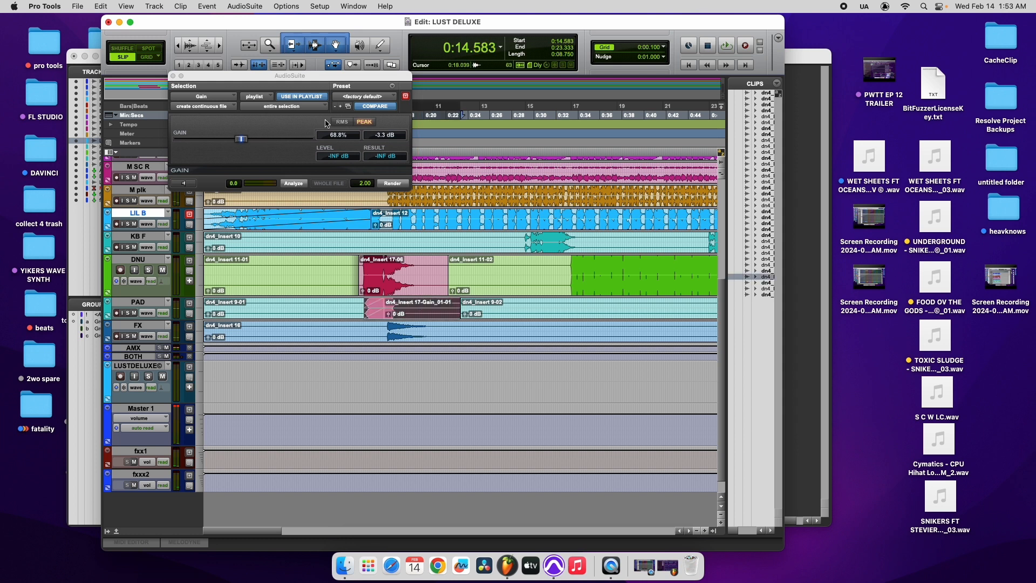
{"action": "left_click", "coordinate": [244, 141]}
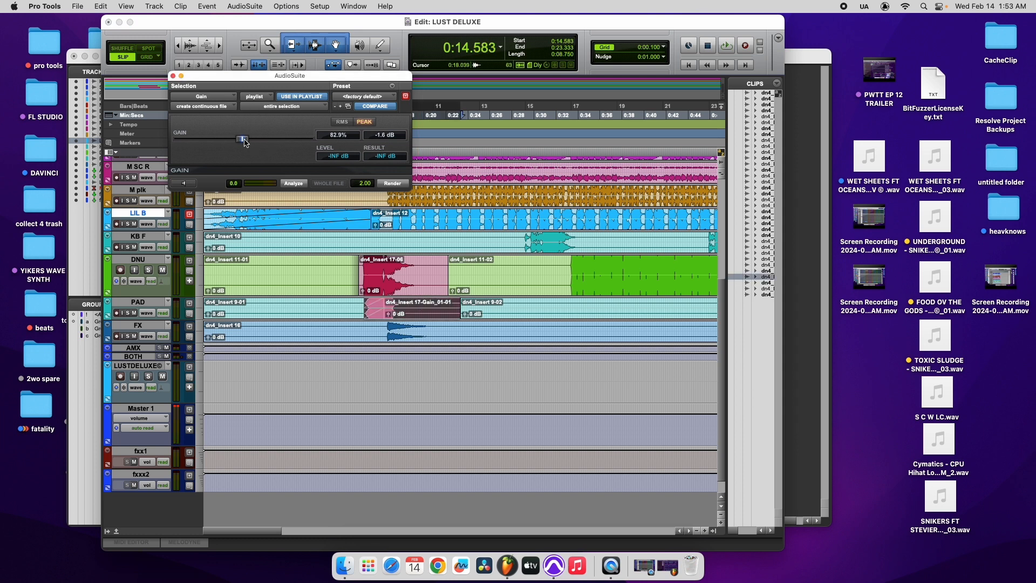
{"action": "left_click", "coordinate": [394, 184]}
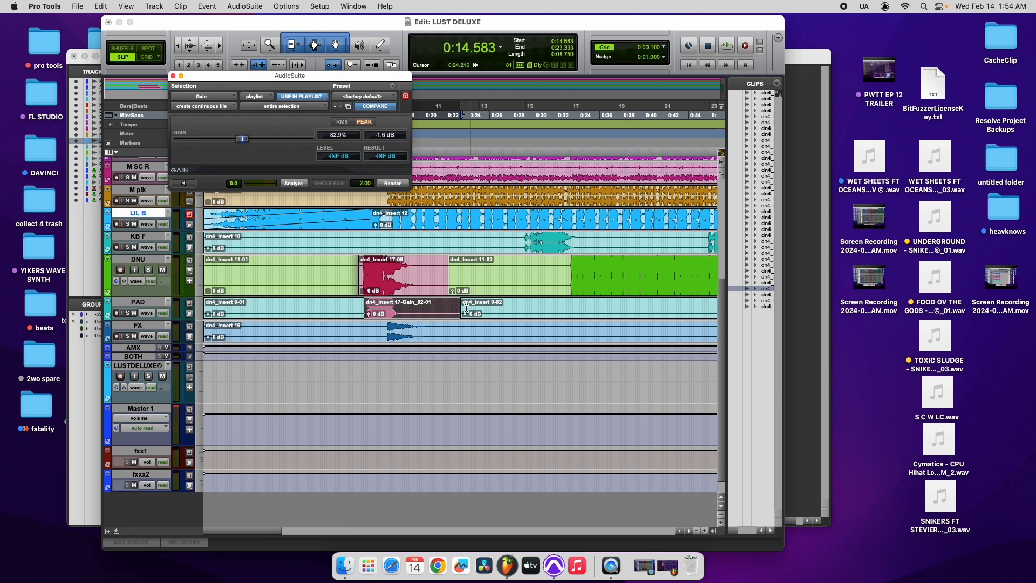
Split the echo clip on the PAD track at 0:16.721.
{"action": "left_click_drag", "start_coordinate": [473, 307], "coordinate": [389, 310]}
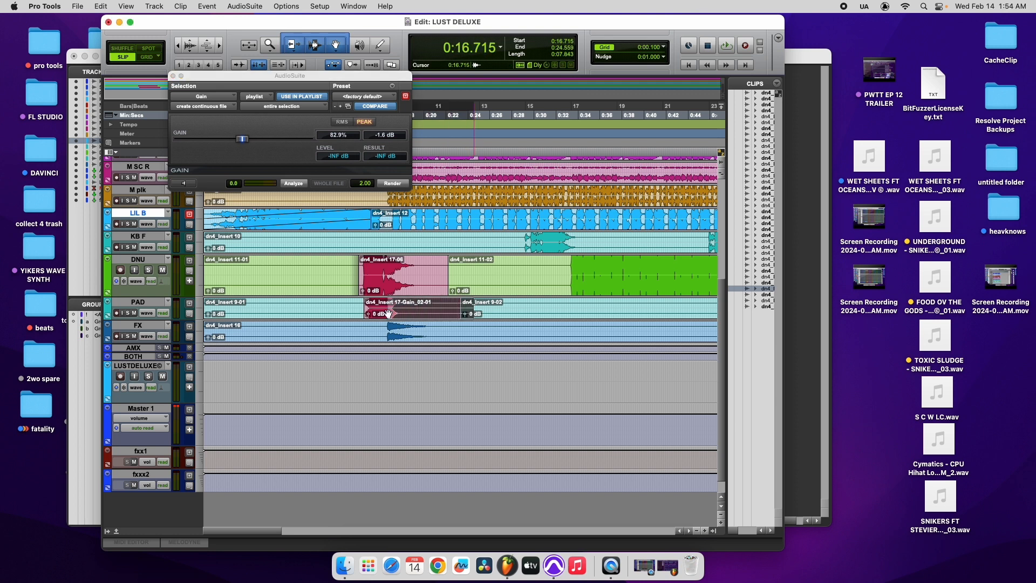
{"action": "left_click", "coordinate": [220, 46]}
{"action": "left_click", "coordinate": [220, 47]}
{"action": "left_click", "coordinate": [220, 48]}
{"action": "left_click", "coordinate": [220, 47]}
{"action": "left_click", "coordinate": [220, 48]}
{"action": "left_click", "coordinate": [220, 47]}
{"action": "left_click", "coordinate": [467, 308]}
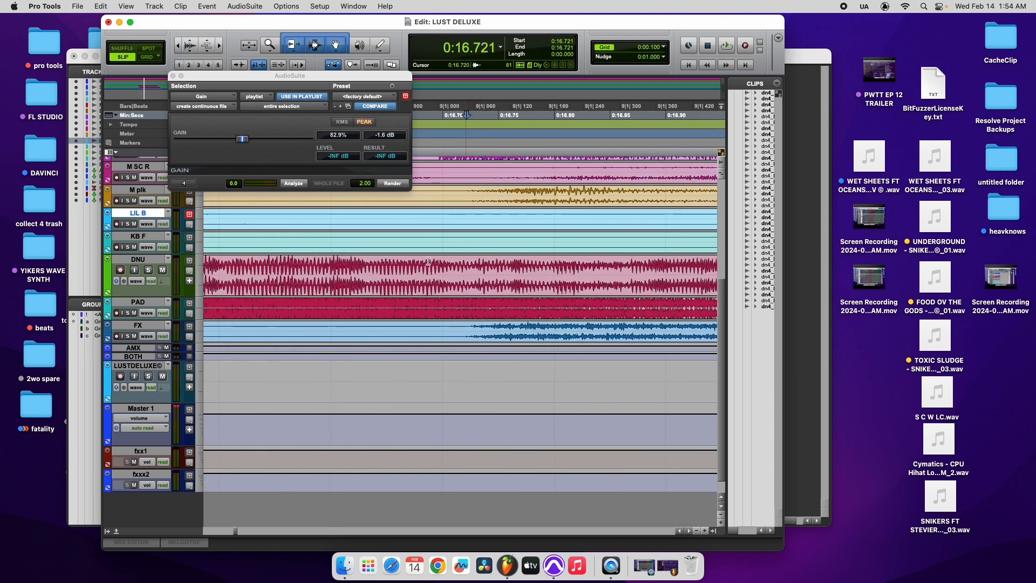
{"action": "left_click", "coordinate": [219, 47]}
{"action": "left_click", "coordinate": [220, 47]}
{"action": "left_click", "coordinate": [220, 47]}
{"action": "left_click", "coordinate": [219, 47]}
{"action": "left_click", "coordinate": [219, 46]}
{"action": "left_click", "coordinate": [220, 47]}
{"action": "left_click", "coordinate": [220, 47]}
{"action": "left_click", "coordinate": [499, 305]}
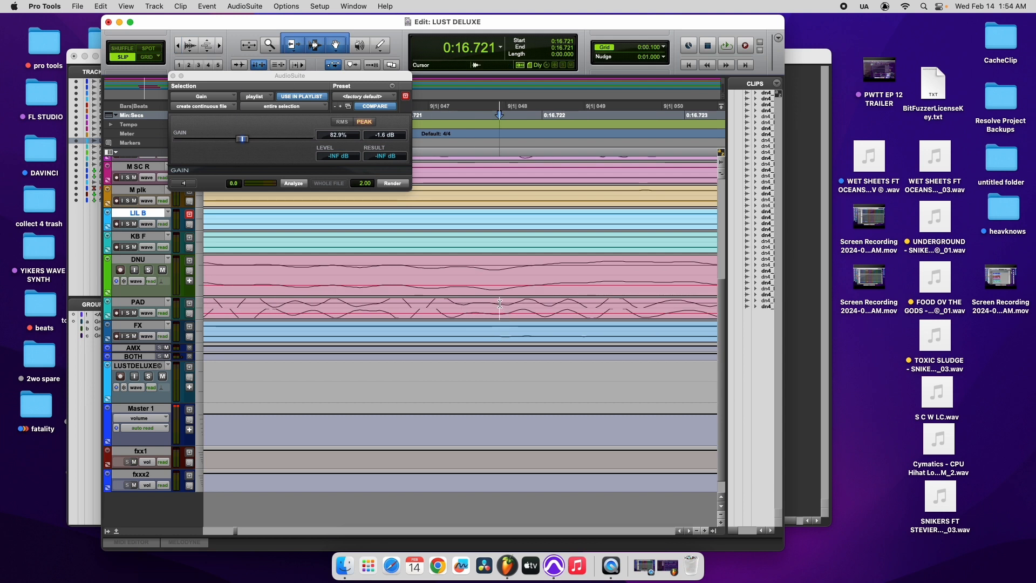
{"action": "left_click", "coordinate": [220, 48]}
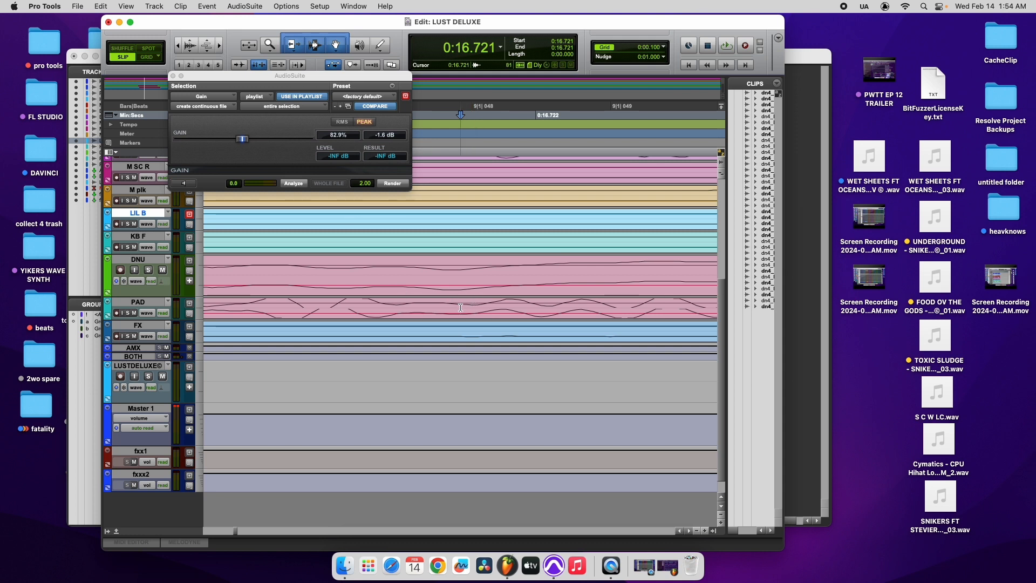
Delete the part of the PAD track's echo clip after 0:16.721.
{"action": "left_click", "coordinate": [489, 313]}
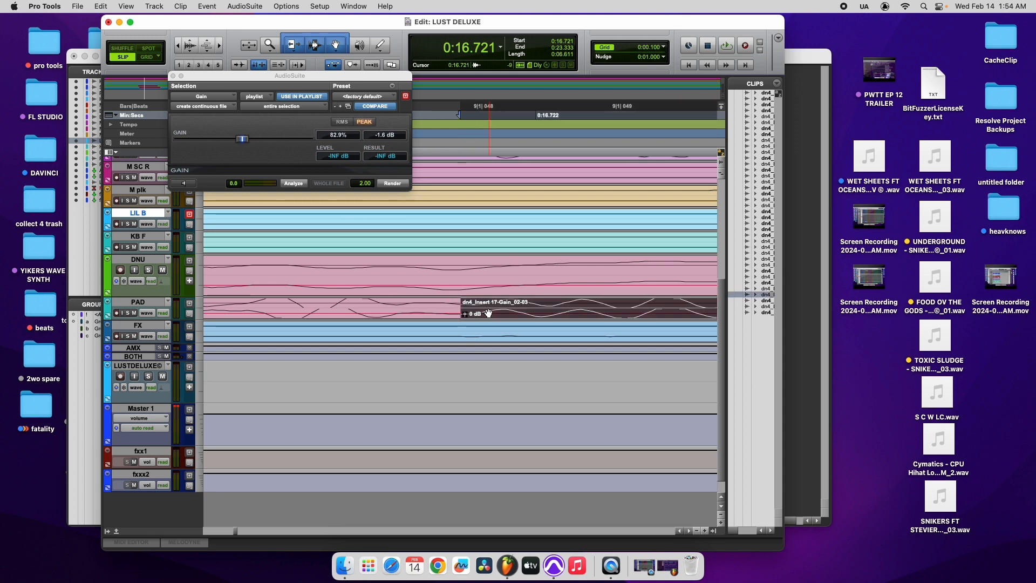
{"action": "key", "text": "Delete"}
{"action": "left_click", "coordinate": [177, 46]}
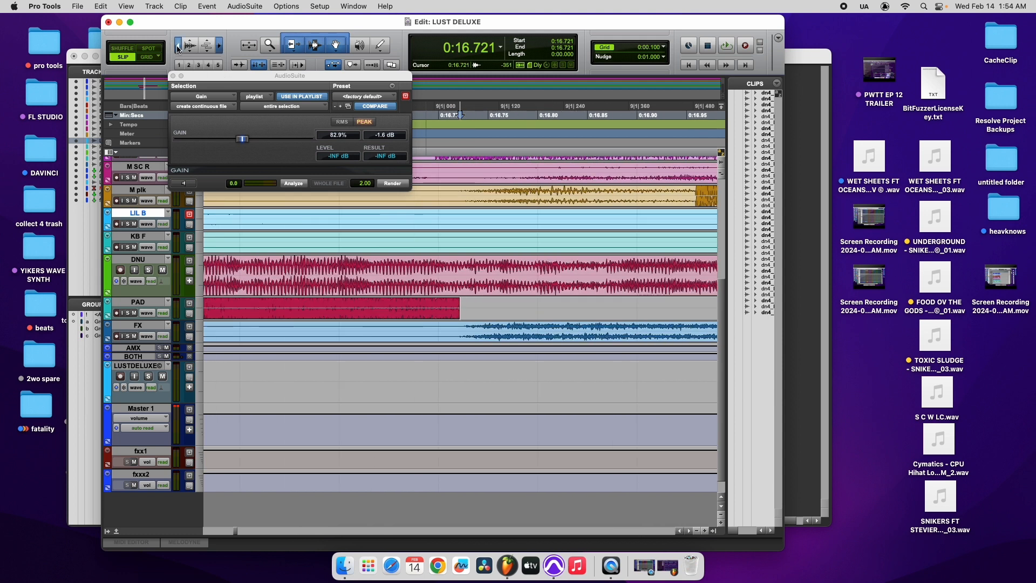
{"action": "left_click", "coordinate": [178, 46]}
{"action": "left_click", "coordinate": [178, 46]}
{"action": "left_click", "coordinate": [178, 47]}
{"action": "left_click", "coordinate": [178, 47]}
{"action": "left_click", "coordinate": [178, 46]}
{"action": "left_click", "coordinate": [178, 47]}
{"action": "left_click", "coordinate": [178, 46]}
{"action": "left_click", "coordinate": [177, 47]}
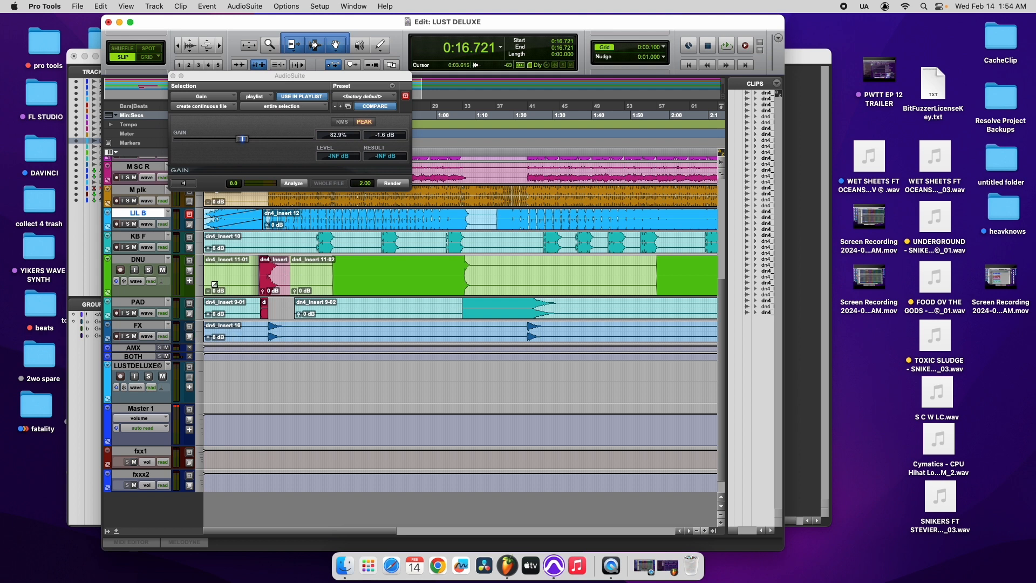
Play back the trimmed echo from 0:13.628 with the AudioSuite window closed, and save the session.
{"action": "left_click", "coordinate": [257, 239]}
{"action": "key", "text": "space"}
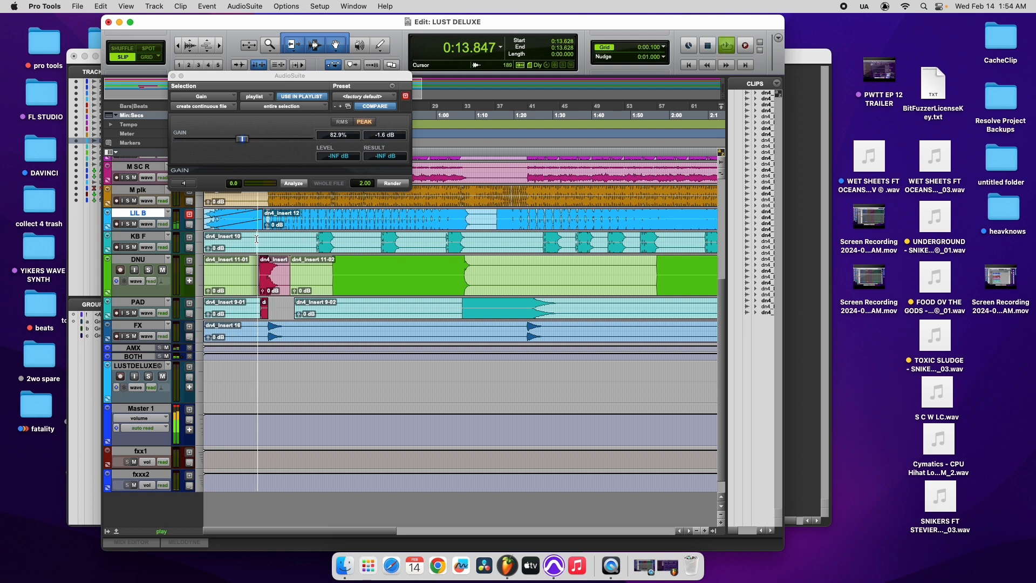
{"action": "left_click", "coordinate": [174, 76]}
{"action": "left_click", "coordinate": [77, 6]}
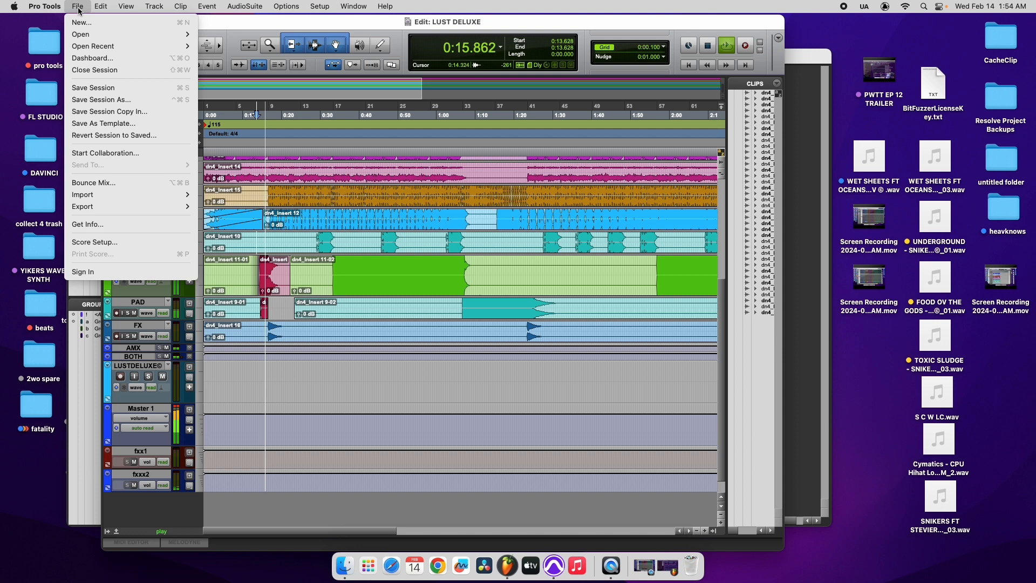
{"action": "left_click", "coordinate": [97, 87]}
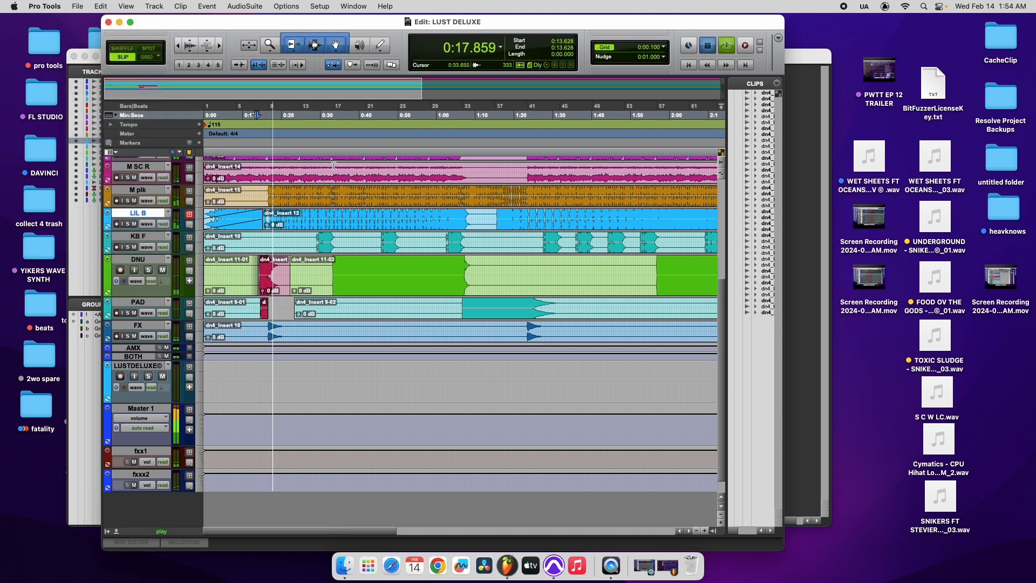
{"action": "key", "text": "space"}
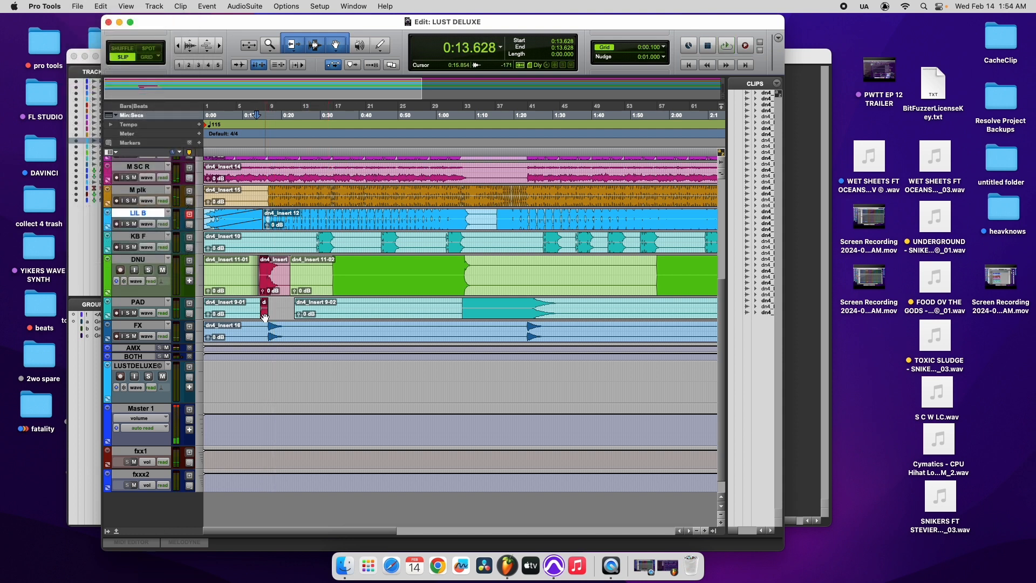
Select the PAD track, check its channel strip in the Mix window and return to the Edit window.
{"action": "left_click", "coordinate": [809, 61]}
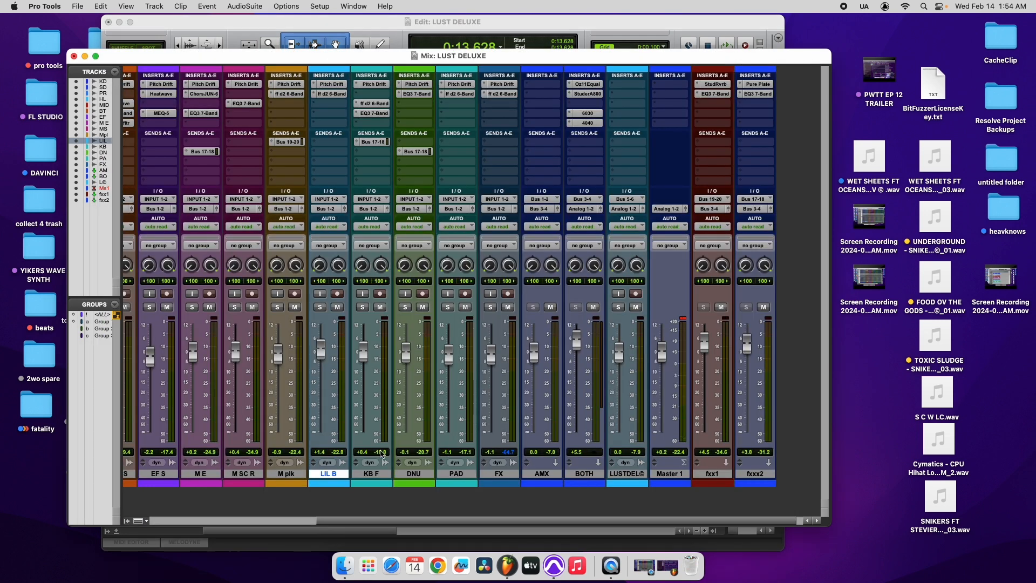
{"action": "left_click_drag", "start_coordinate": [352, 522], "coordinate": [301, 528]}
{"action": "left_click", "coordinate": [359, 22]}
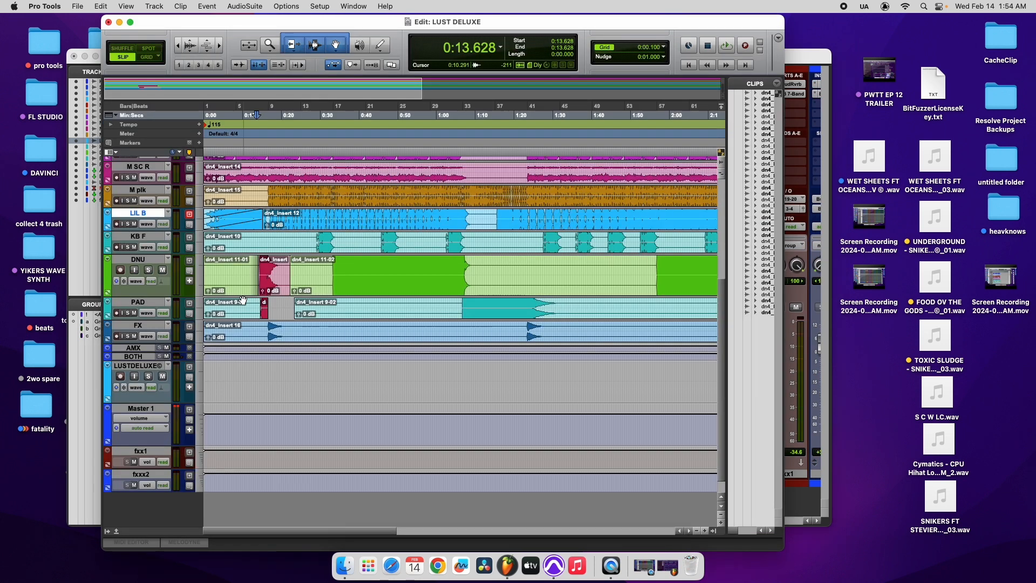
{"action": "left_click", "coordinate": [136, 303]}
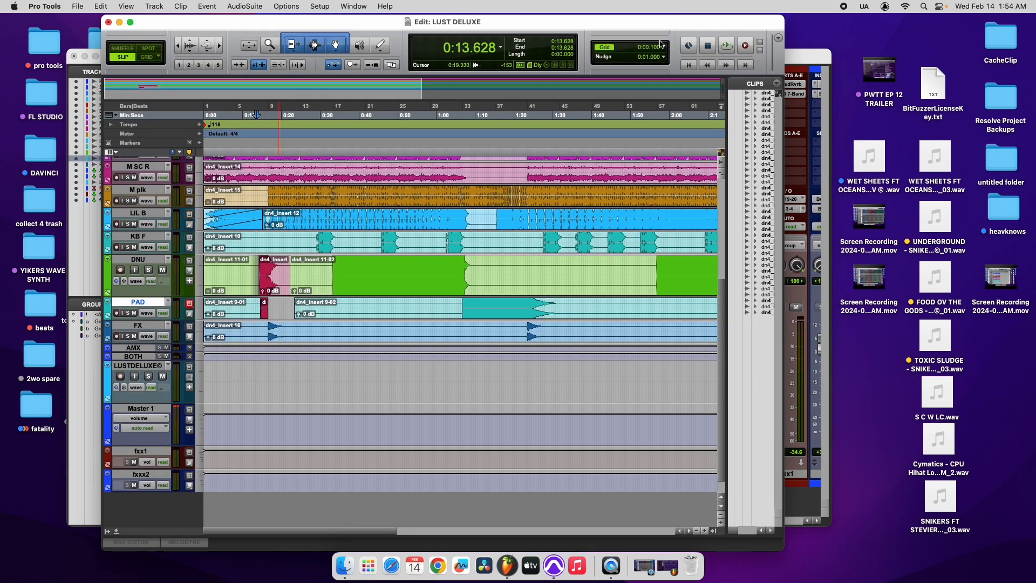
{"action": "left_click", "coordinate": [799, 55]}
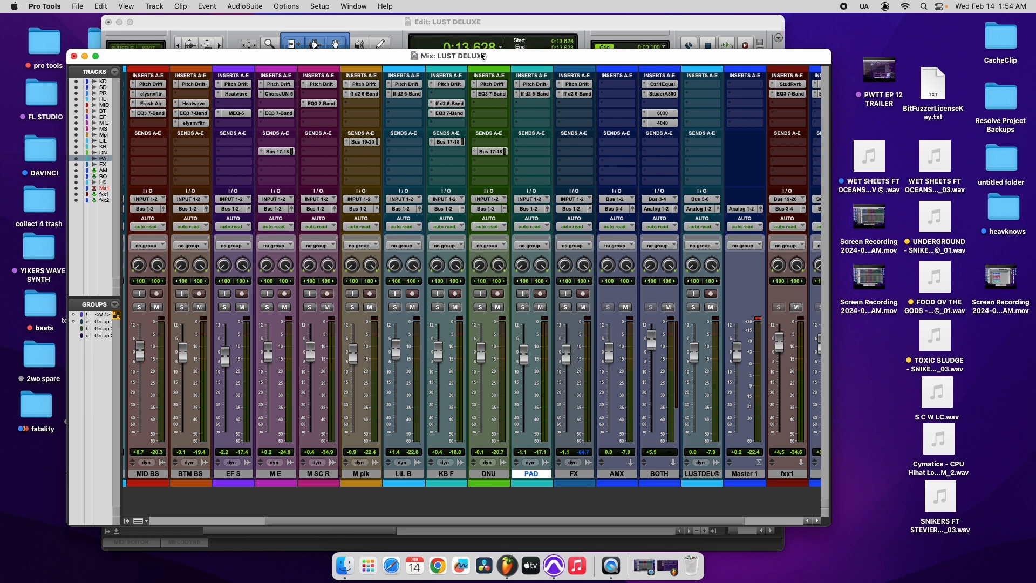
{"action": "left_click", "coordinate": [379, 31]}
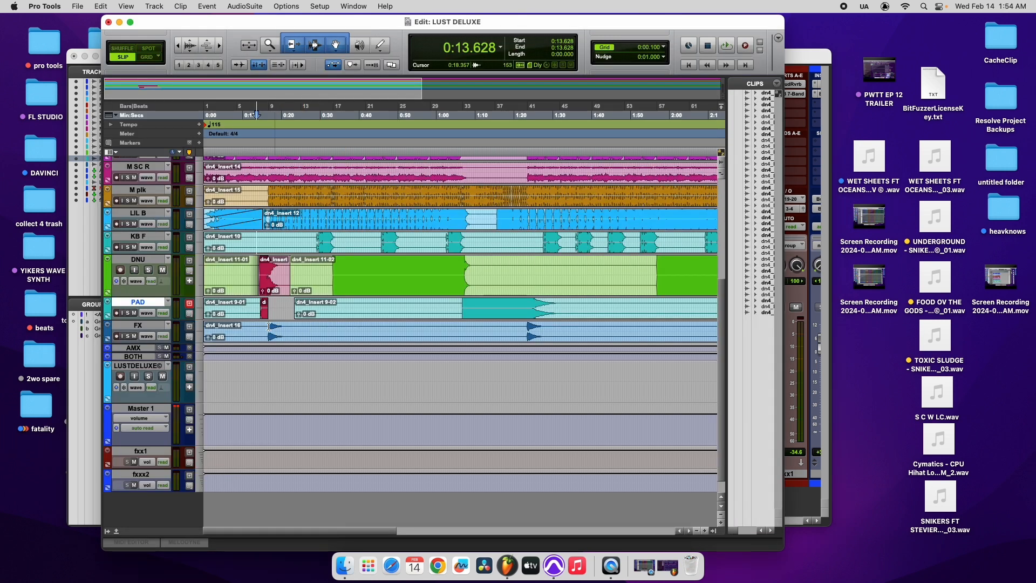
Reduce the heights of the FX, DNU and PAD tracks and save the session.
{"action": "left_click_drag", "start_coordinate": [145, 342], "coordinate": [143, 338]}
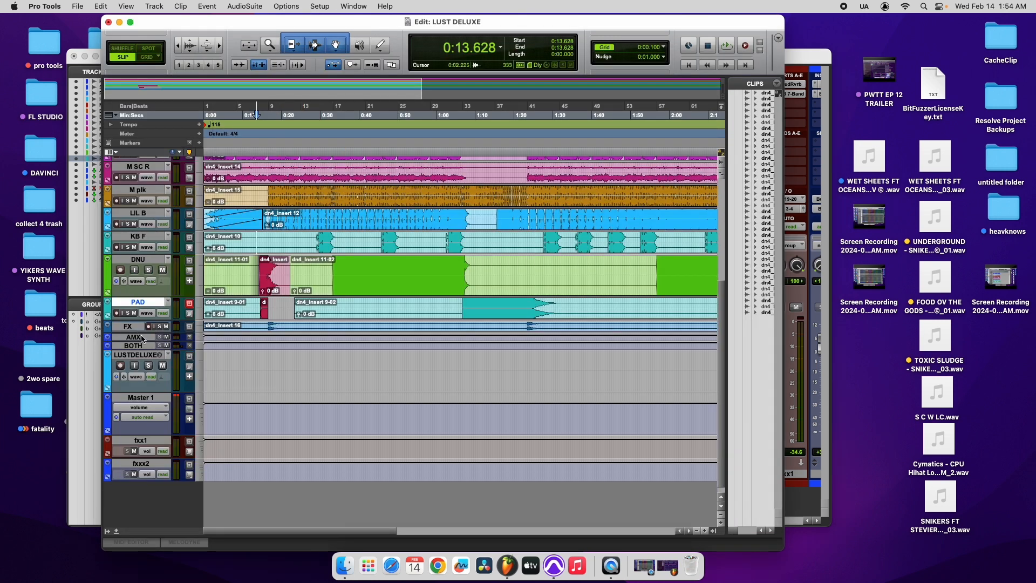
{"action": "left_click", "coordinate": [179, 47]}
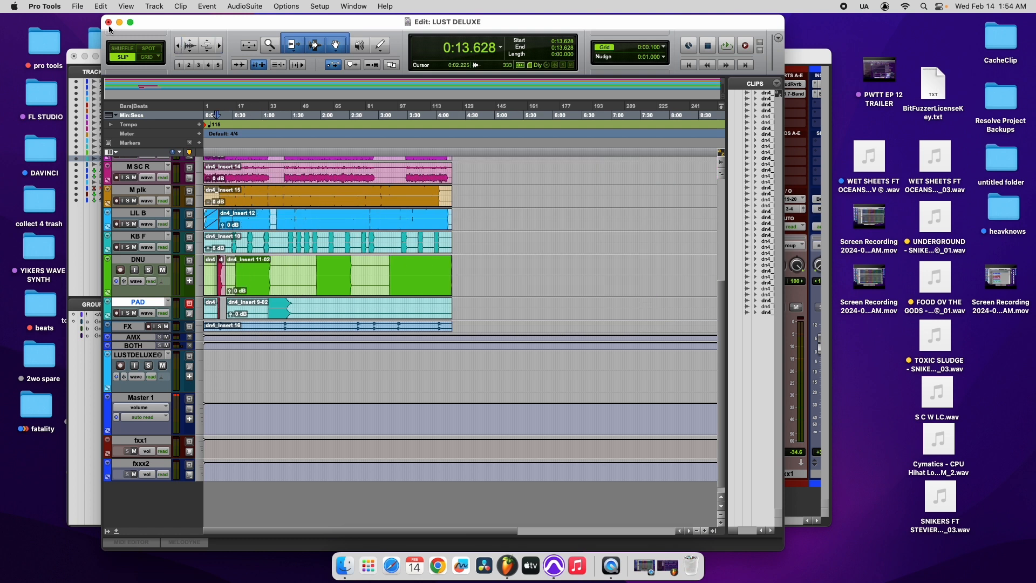
{"action": "left_click", "coordinate": [77, 6]}
{"action": "left_click", "coordinate": [112, 85]}
{"action": "left_click", "coordinate": [221, 47]}
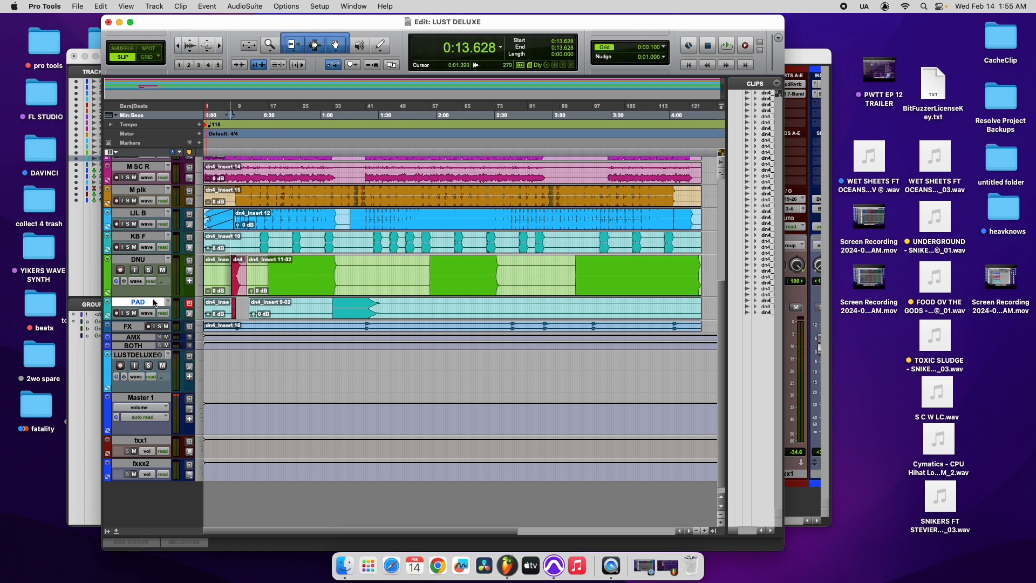
{"action": "left_click_drag", "start_coordinate": [152, 296], "coordinate": [151, 274]}
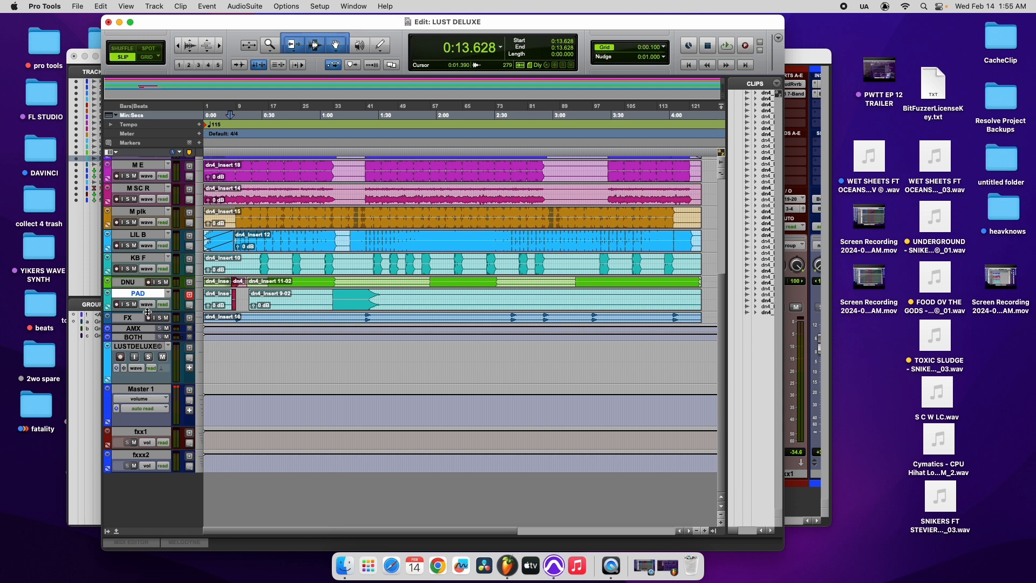
{"action": "left_click_drag", "start_coordinate": [147, 312], "coordinate": [149, 309]}
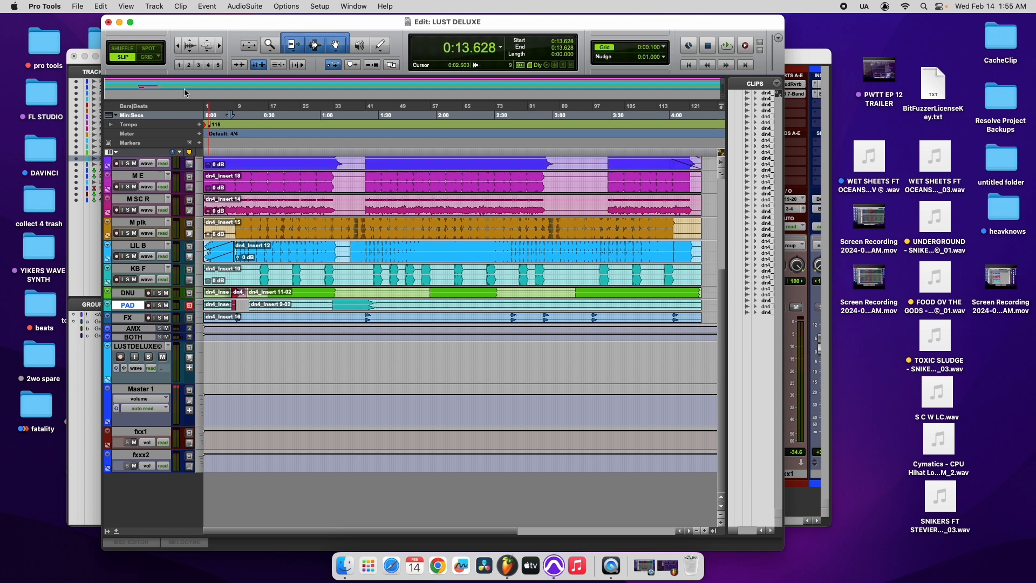
Play the arrangement from 0:13.628 while viewing the upper tracks, and save the session again.
{"action": "left_click", "coordinate": [178, 47]}
{"action": "scroll", "coordinate": [301, 230], "scroll_direction": "up", "scroll_amount": 3}
{"action": "scroll", "coordinate": [302, 231], "scroll_direction": "up", "scroll_amount": 3}
{"action": "key", "text": "space"}
{"action": "scroll", "coordinate": [292, 249], "scroll_direction": "down", "scroll_amount": 1}
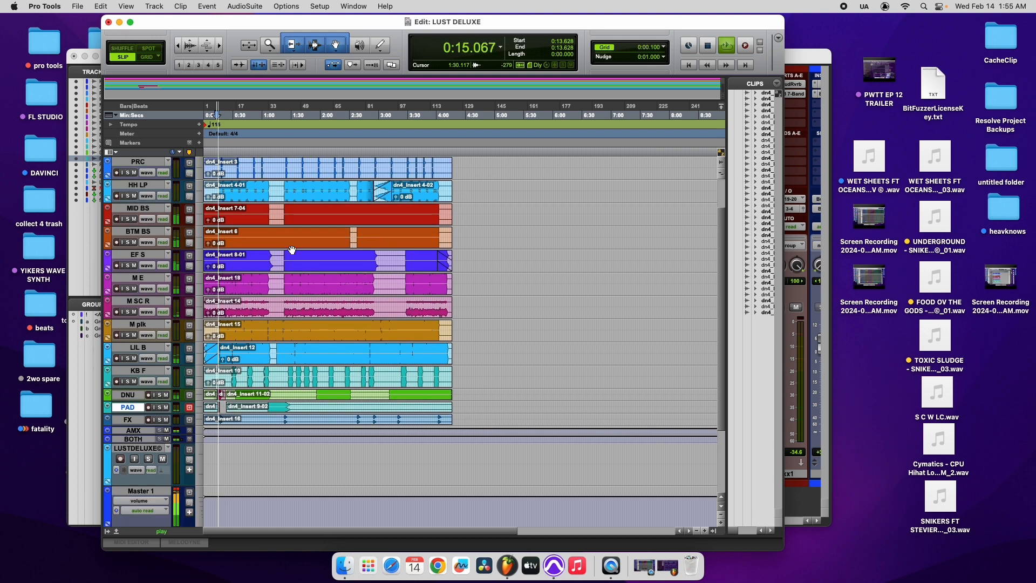
{"action": "left_click", "coordinate": [81, 8]}
{"action": "left_click", "coordinate": [86, 88]}
{"action": "left_click", "coordinate": [219, 49]}
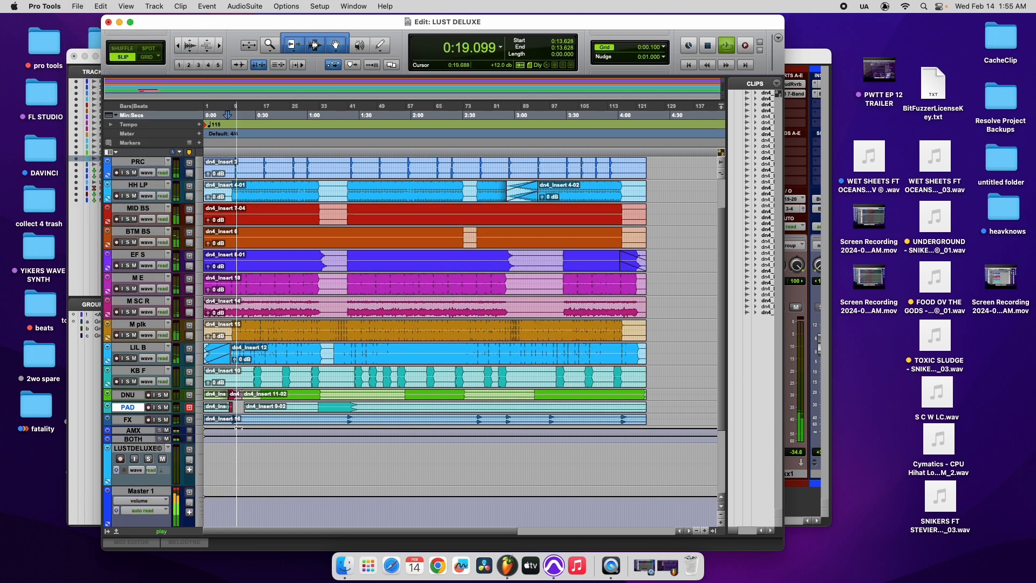
Select all clips, raise the FX track's fader to +0.9 dB and play the mix from the start.
{"action": "key", "text": "super+a"}
{"action": "left_click", "coordinate": [801, 74]}
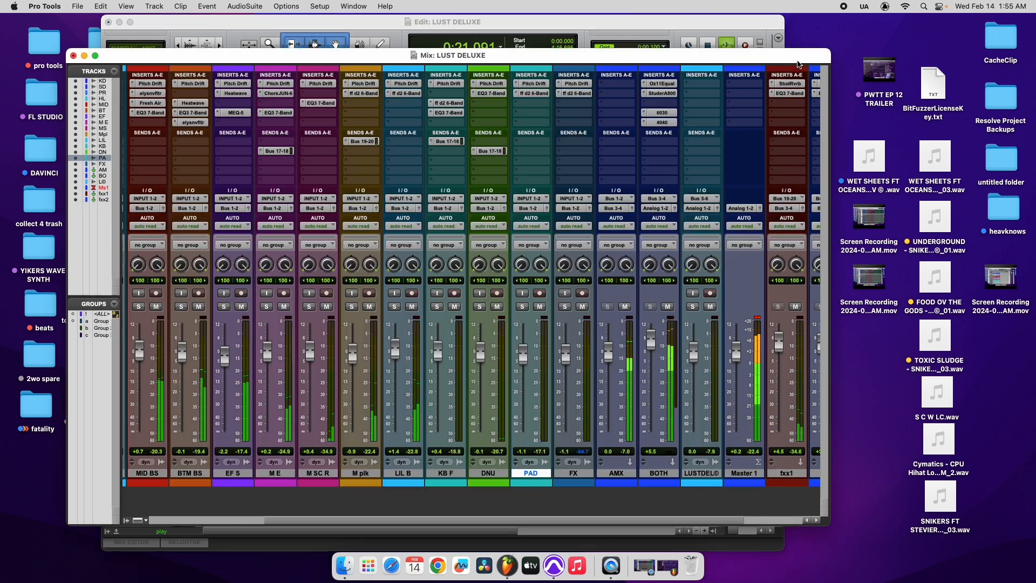
{"action": "left_click_drag", "start_coordinate": [573, 361], "coordinate": [574, 354]}
{"action": "key", "text": "space"}
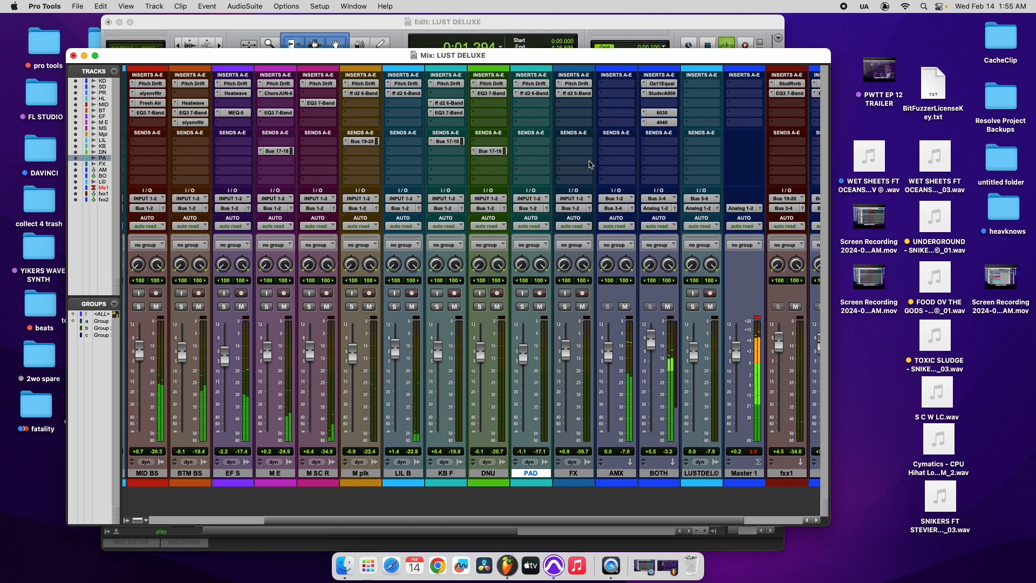
Insert an ff d2 6-Band EQ on the FX track with -0.9 dB at 80 Hz, +1.1 dB at 1.2 kHz and +0.3 dB at 4.8 kHz.
{"action": "left_click", "coordinate": [560, 87]}
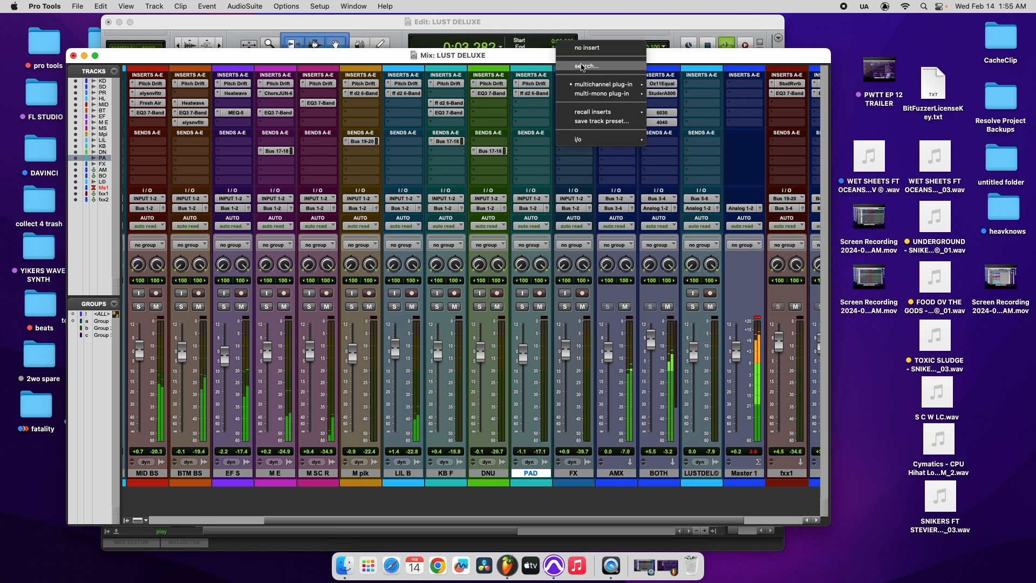
{"action": "left_click", "coordinate": [588, 54]}
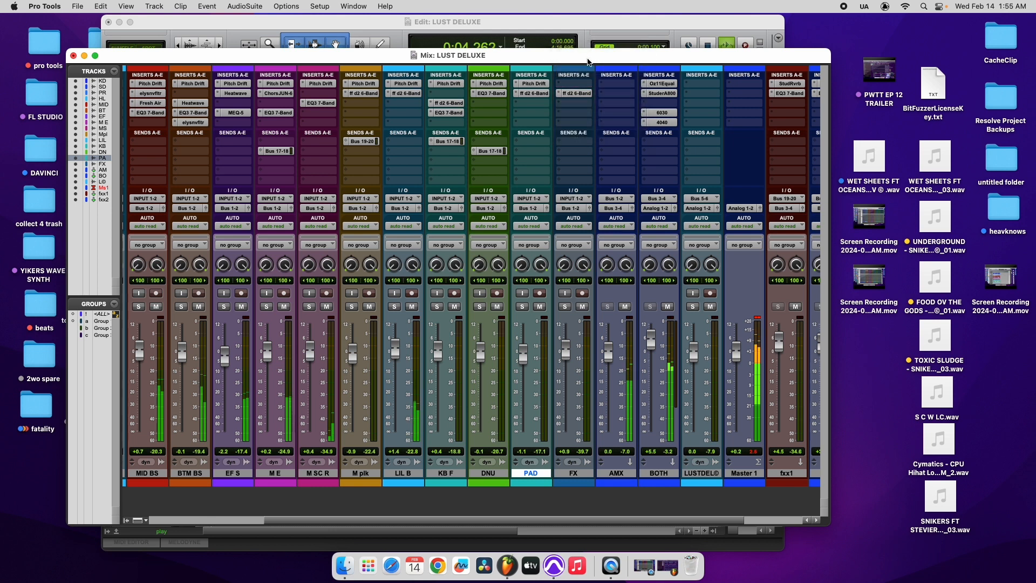
{"action": "left_click", "coordinate": [576, 94]}
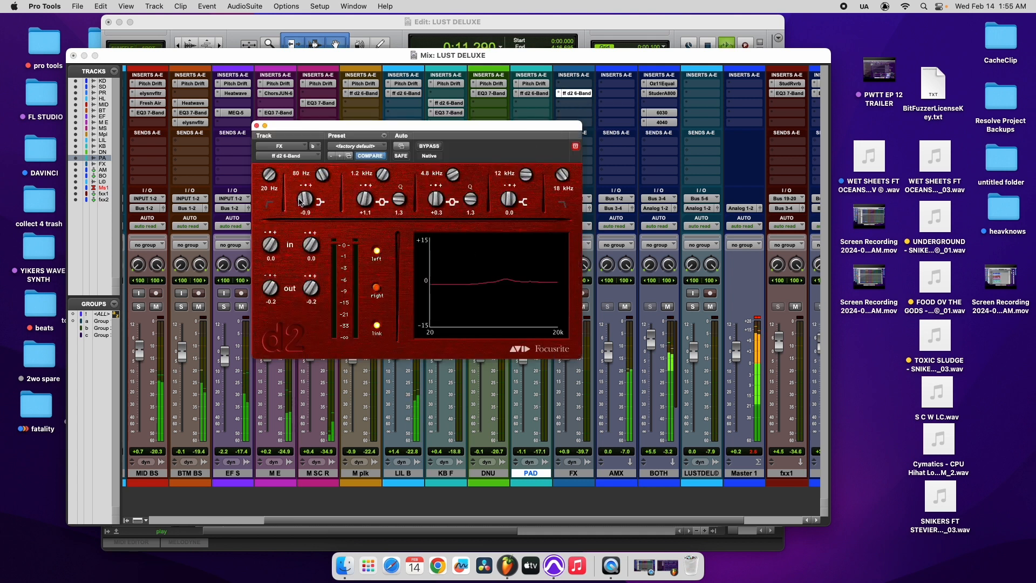
{"action": "left_click_drag", "start_coordinate": [508, 206], "coordinate": [509, 204]}
{"action": "key", "text": "super+w"}
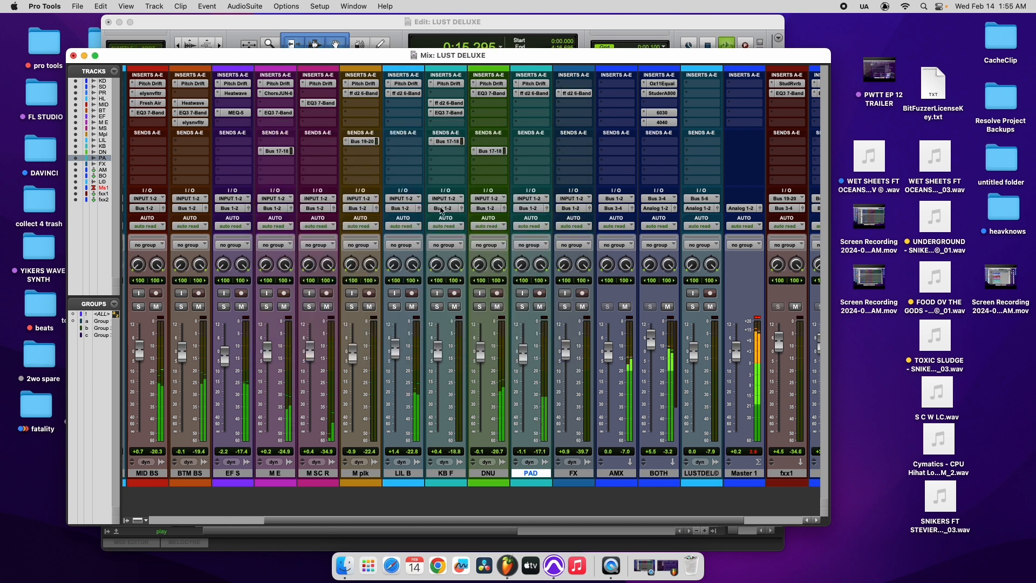
Save the session and recolour the fxx1 track blue with the Color Palette.
{"action": "left_click", "coordinate": [78, 7]}
{"action": "left_click", "coordinate": [102, 88]}
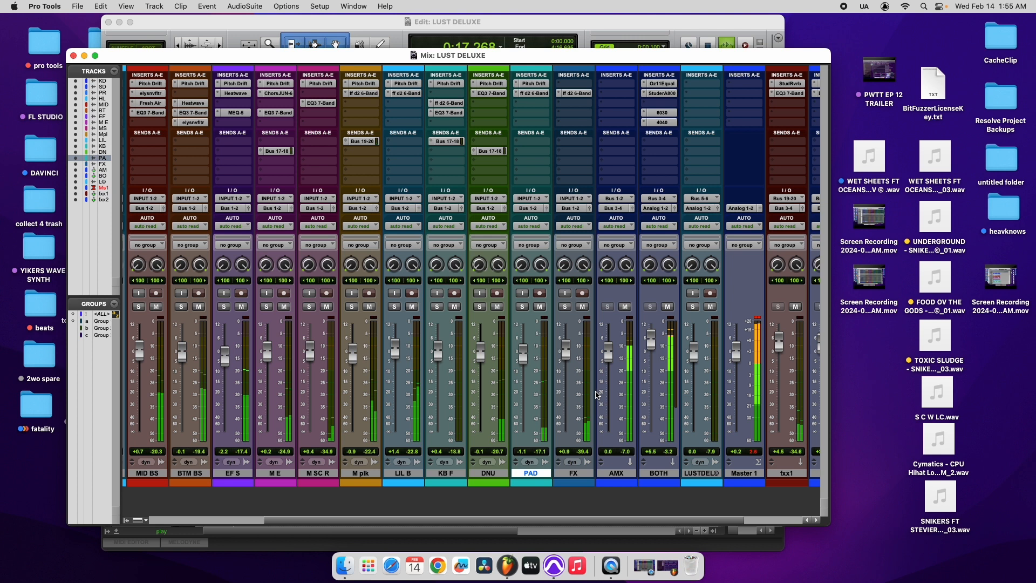
{"action": "scroll", "coordinate": [598, 394], "scroll_direction": "right", "scroll_amount": 2}
{"action": "left_click", "coordinate": [703, 474]}
{"action": "double_click", "coordinate": [708, 485]}
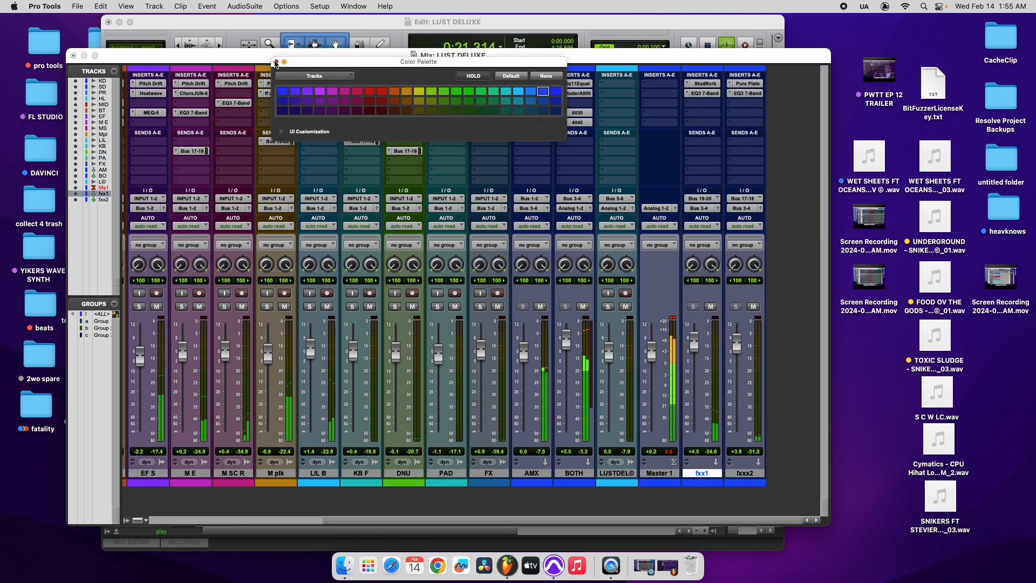
{"action": "left_click", "coordinate": [275, 62]}
Record-arm the LUSTDELUXE© track and route the BOTH track's output to Bus 5-6 (Stereo).
{"action": "key", "text": "super+equal"}
{"action": "scroll", "coordinate": [139, 401], "scroll_direction": "down", "scroll_amount": 2}
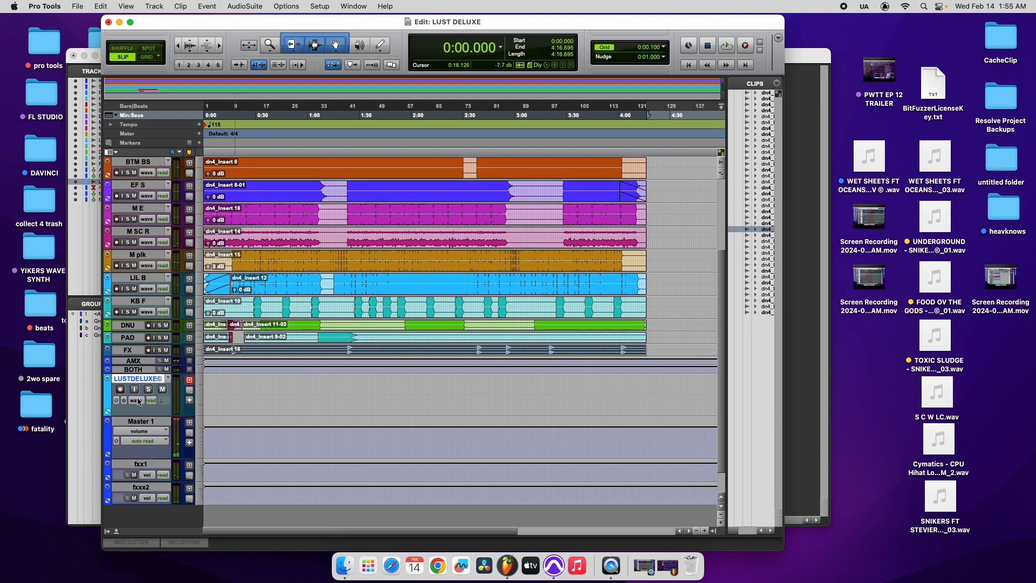
{"action": "left_click", "coordinate": [120, 390]}
{"action": "left_click", "coordinate": [811, 65]}
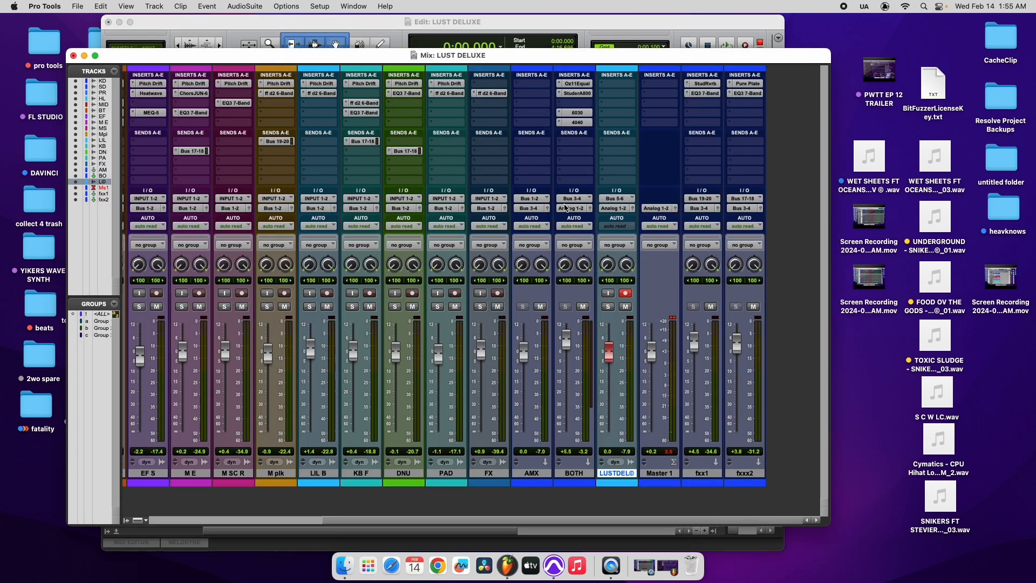
{"action": "left_click", "coordinate": [571, 210]}
{"action": "mouse_move", "coordinate": [583, 219]}
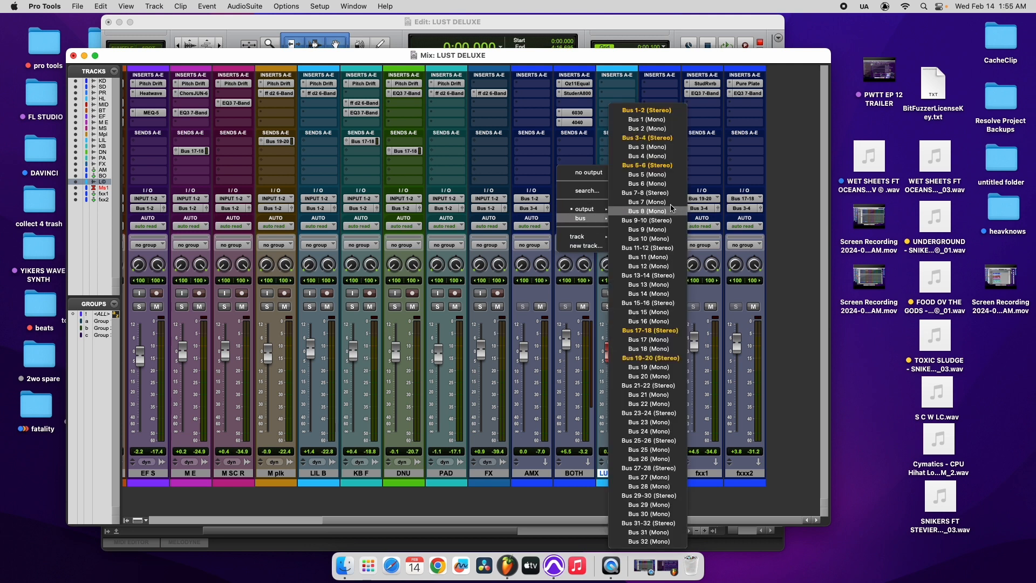
{"action": "left_click", "coordinate": [659, 171]}
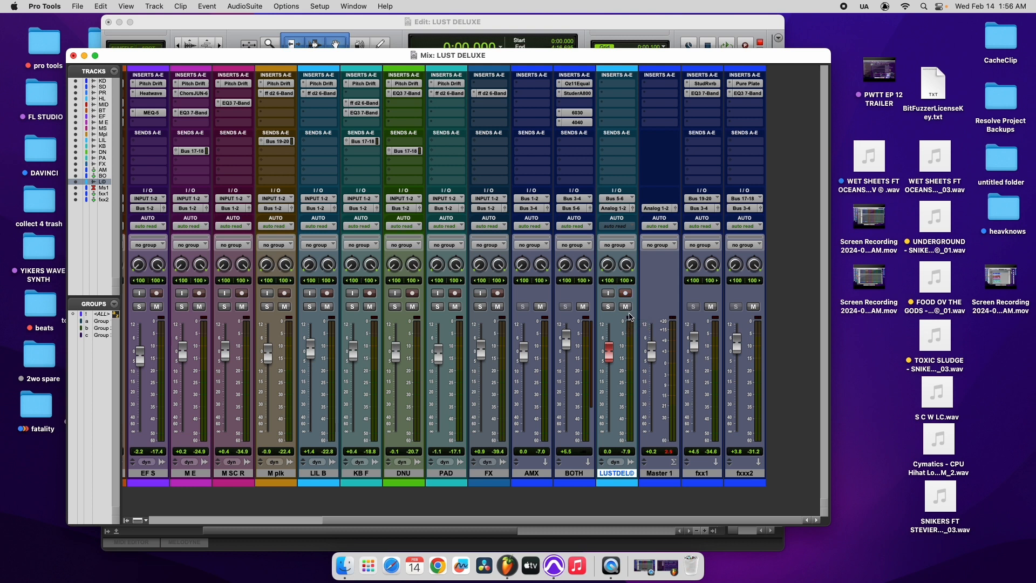
Open the BOTH track's 4040 Retro Limiter and Studer A800 plug-ins in separate windows and place them side by side.
{"action": "left_click", "coordinate": [577, 122]}
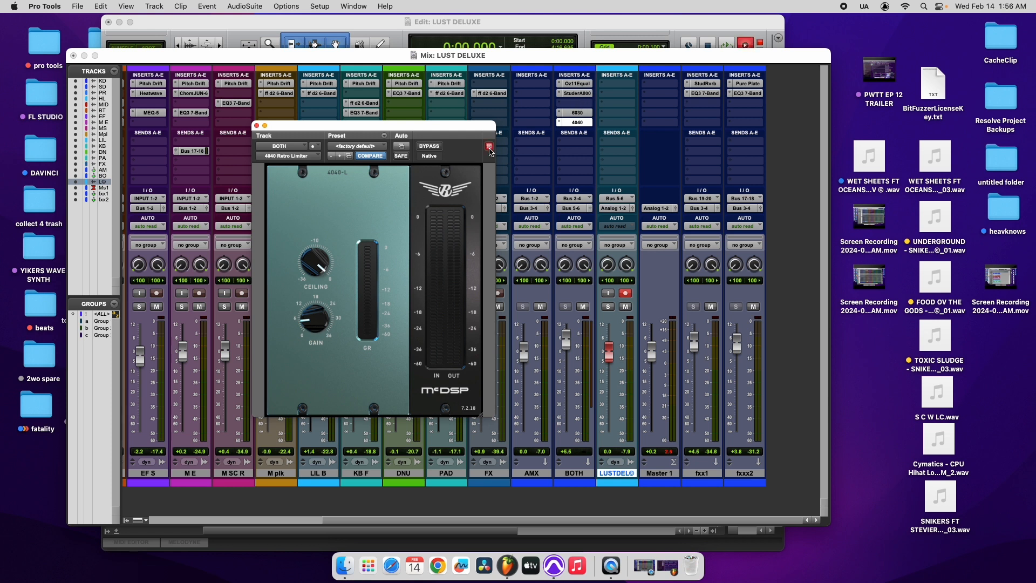
{"action": "left_click", "coordinate": [580, 94]}
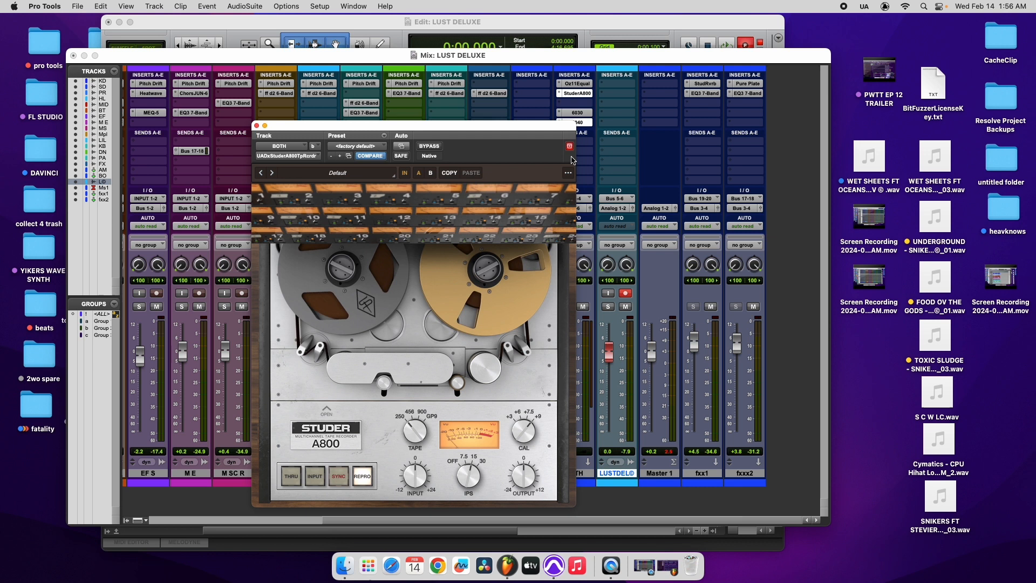
{"action": "left_click", "coordinate": [571, 146]}
{"action": "left_click_drag", "start_coordinate": [536, 126], "coordinate": [277, 43]}
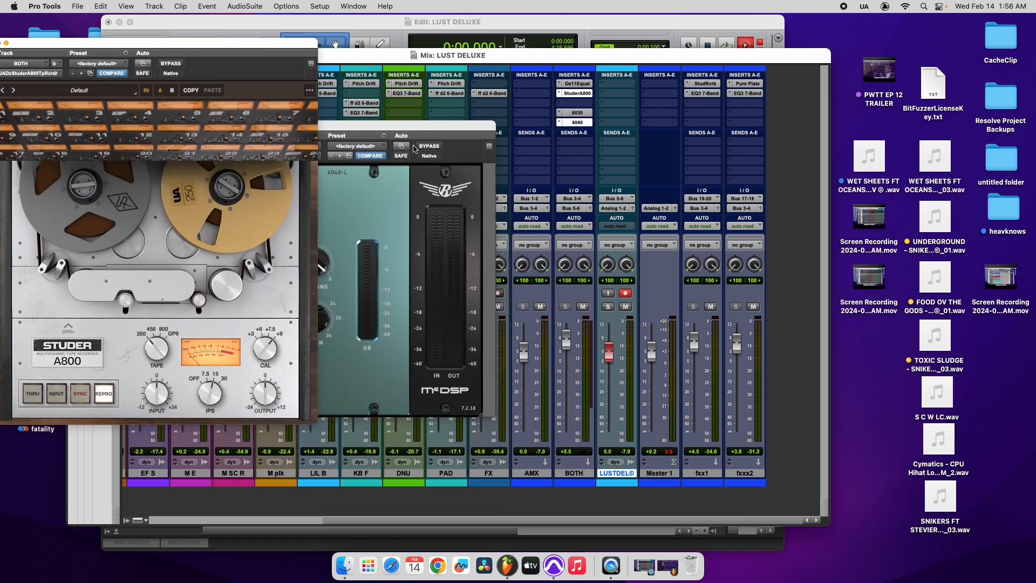
{"action": "left_click_drag", "start_coordinate": [388, 128], "coordinate": [592, 86]}
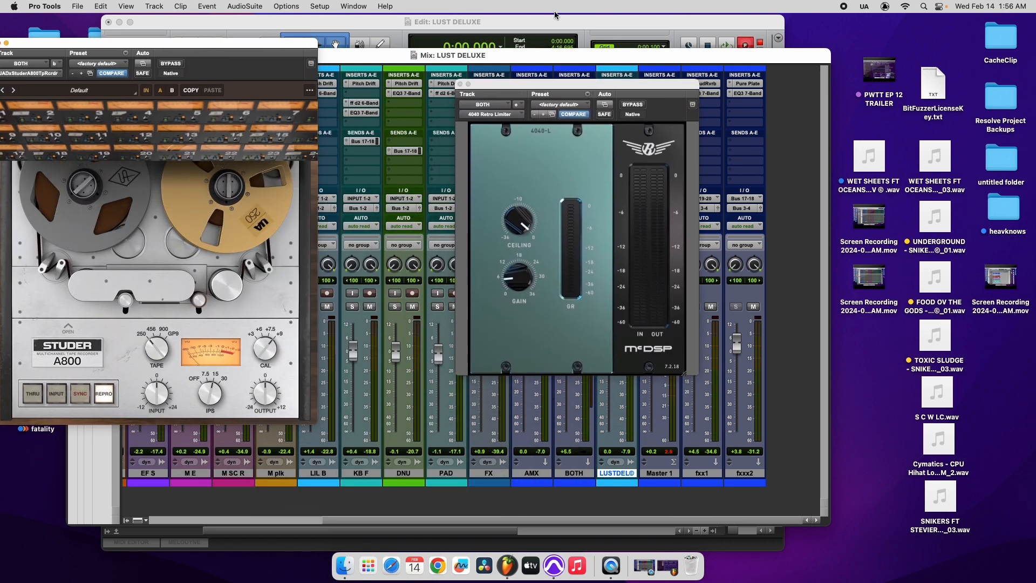
Arrange the Edit window and the limiter so the LUSTDELUXE© track is in view, and start recording the mix onto it.
{"action": "left_click", "coordinate": [551, 33]}
{"action": "left_click_drag", "start_coordinate": [359, 23], "coordinate": [522, 33]}
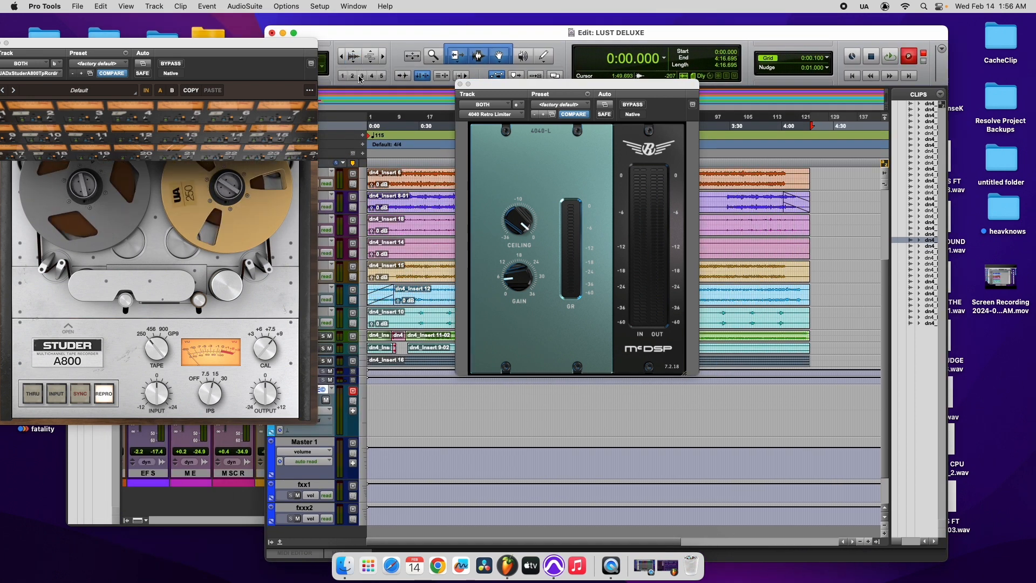
{"action": "scroll", "coordinate": [411, 422], "scroll_direction": "down", "scroll_amount": 2}
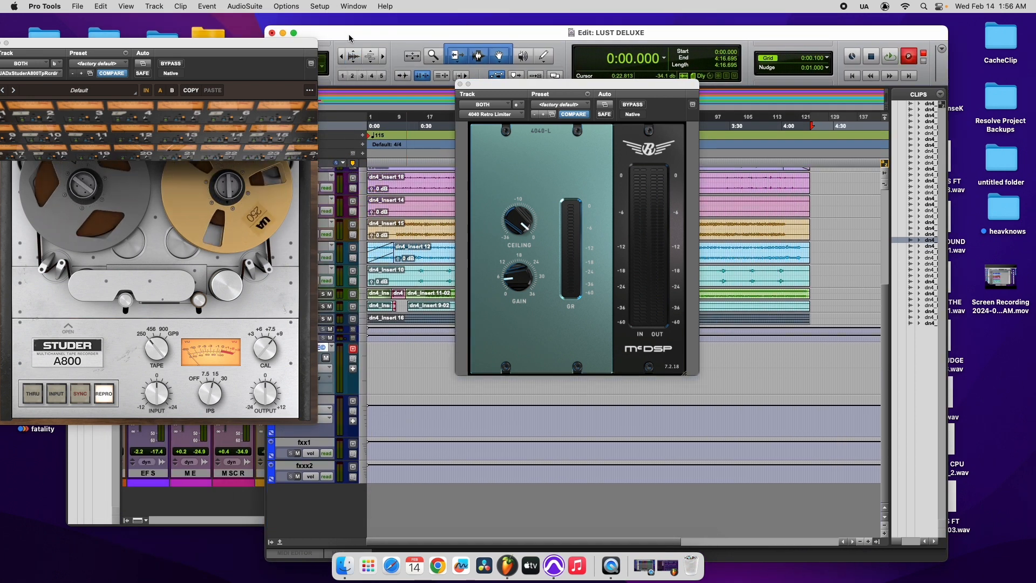
{"action": "left_click_drag", "start_coordinate": [348, 35], "coordinate": [728, 94]}
{"action": "left_click", "coordinate": [383, 55]}
{"action": "left_click_drag", "start_coordinate": [597, 89], "coordinate": [612, 44]}
{"action": "left_click_drag", "start_coordinate": [889, 96], "coordinate": [466, 38]}
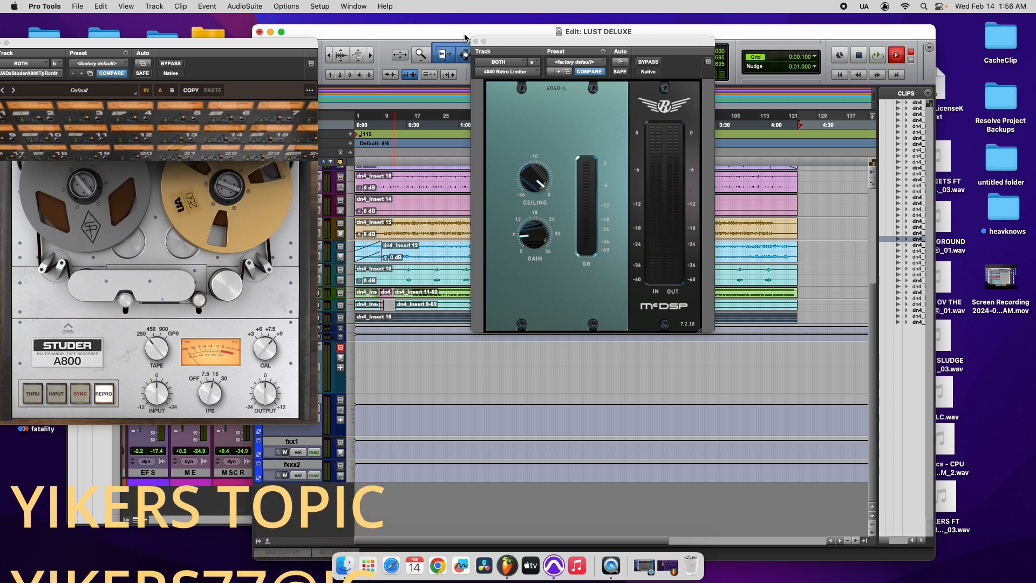
{"action": "left_click_drag", "start_coordinate": [466, 38], "coordinate": [515, 31]}
{"action": "left_click_drag", "start_coordinate": [784, 31], "coordinate": [796, 29]}
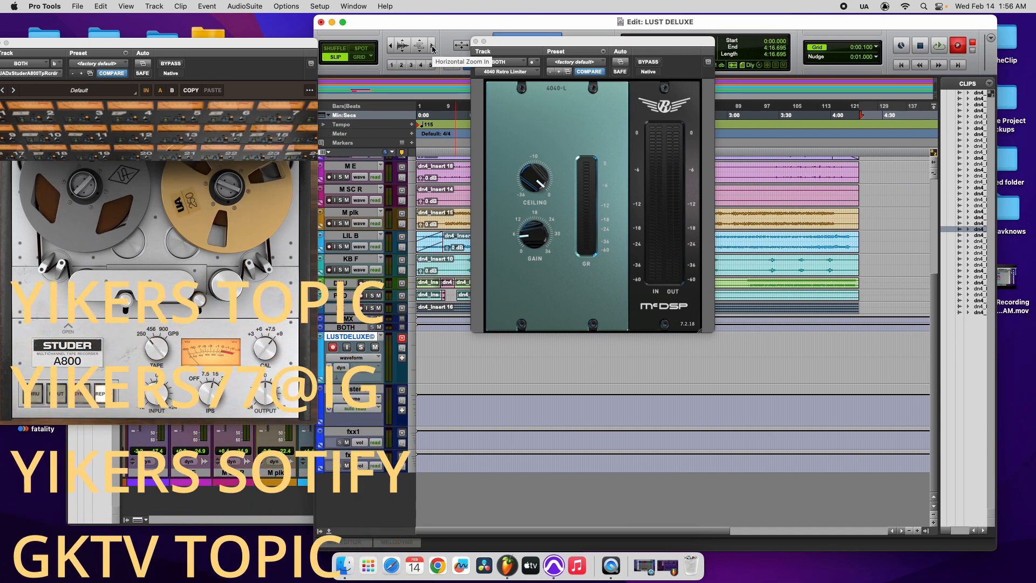
{"action": "key", "text": "super+space"}
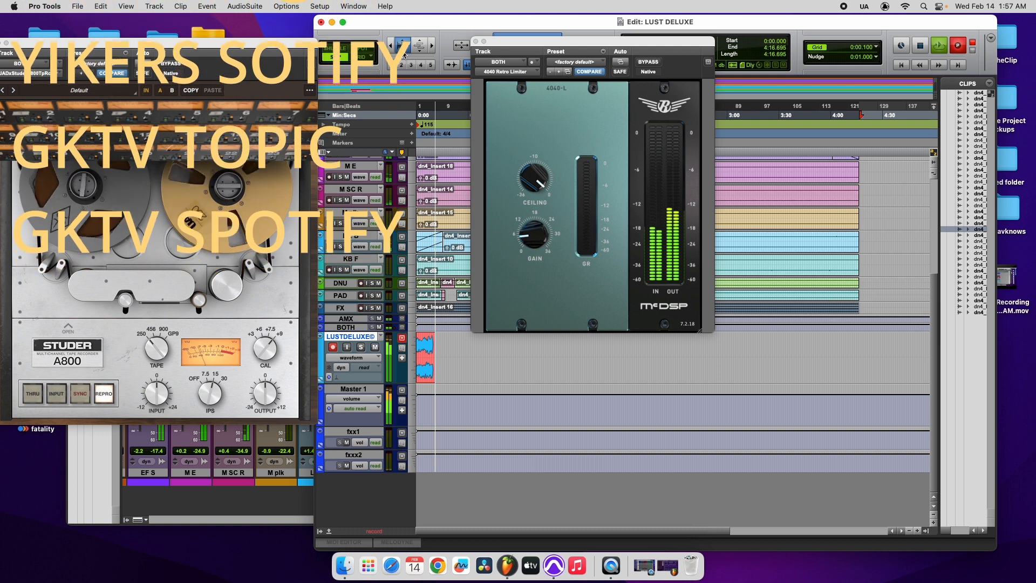
Reposition the Studer A800 and 4040 Retro Limiter windows during recording and look over the tracks in the Edit window.
{"action": "left_click_drag", "start_coordinate": [272, 46], "coordinate": [356, 30]}
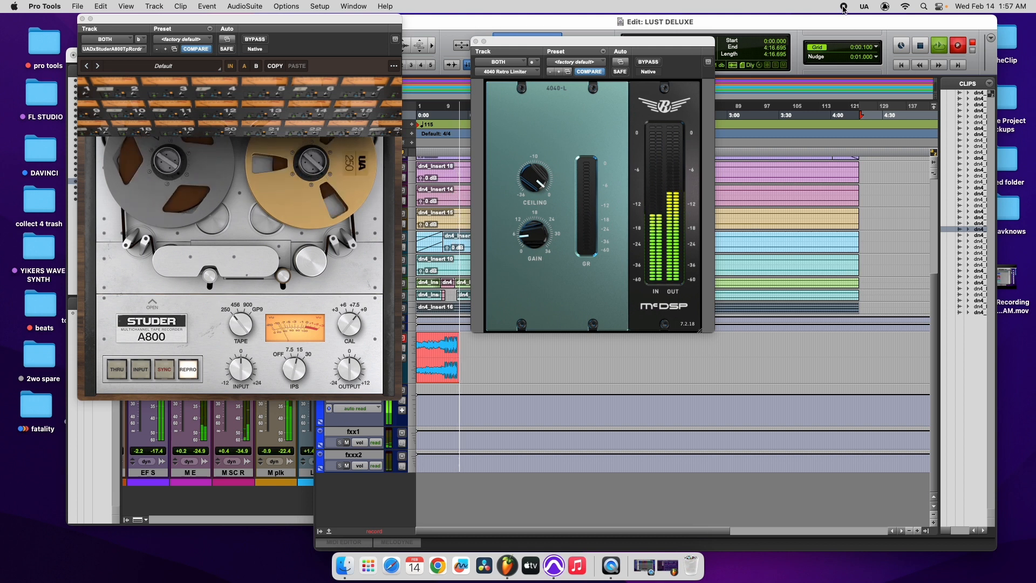
{"action": "left_click_drag", "start_coordinate": [642, 47], "coordinate": [660, 25]}
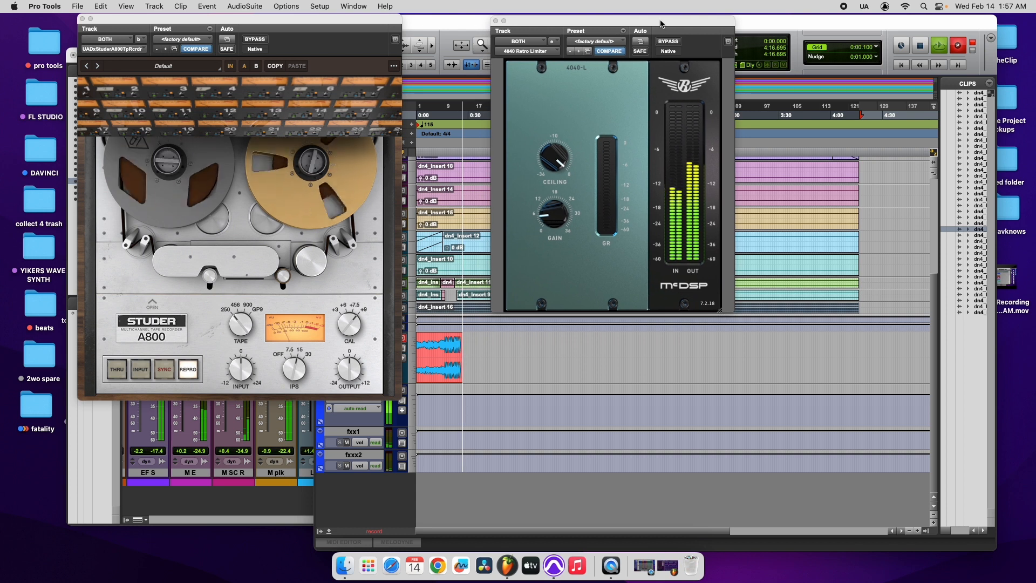
{"action": "scroll", "coordinate": [459, 266], "scroll_direction": "up", "scroll_amount": 5}
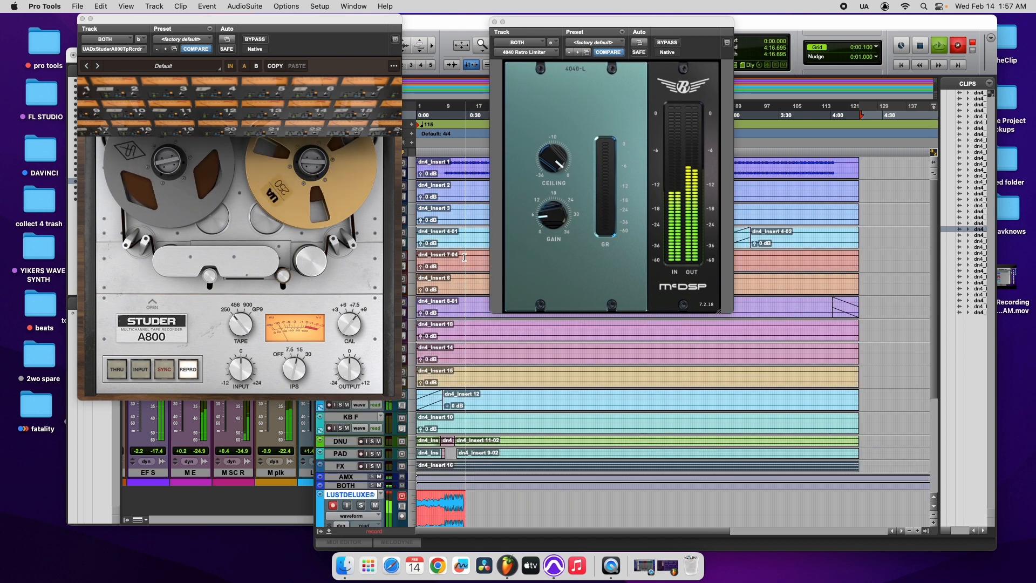
{"action": "scroll", "coordinate": [459, 259], "scroll_direction": "down", "scroll_amount": 4}
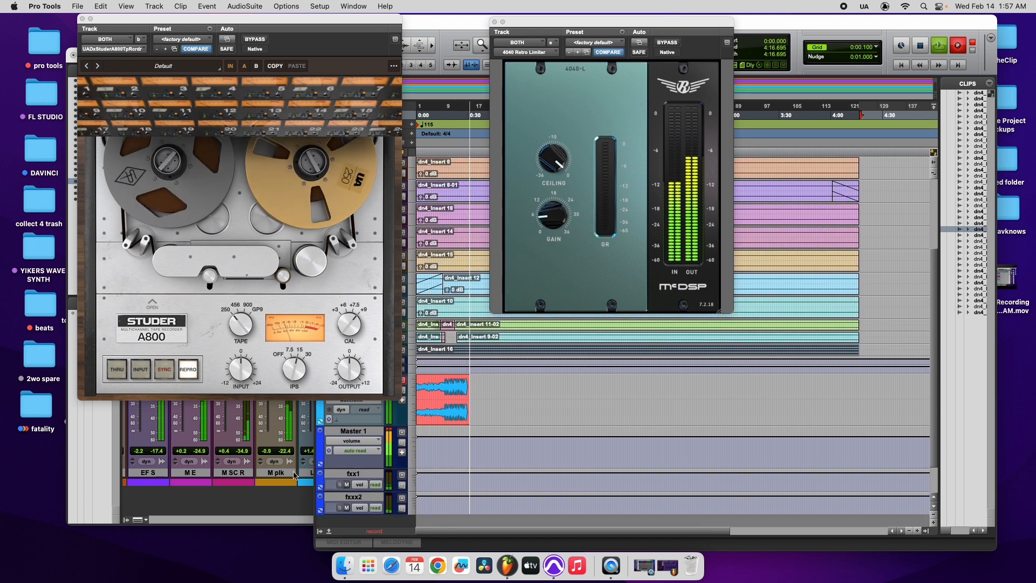
Check the mixer channels back to the KD track, and reduce the fxx1 and fxxx2 track heights in the Edit window.
{"action": "left_click", "coordinate": [279, 511]}
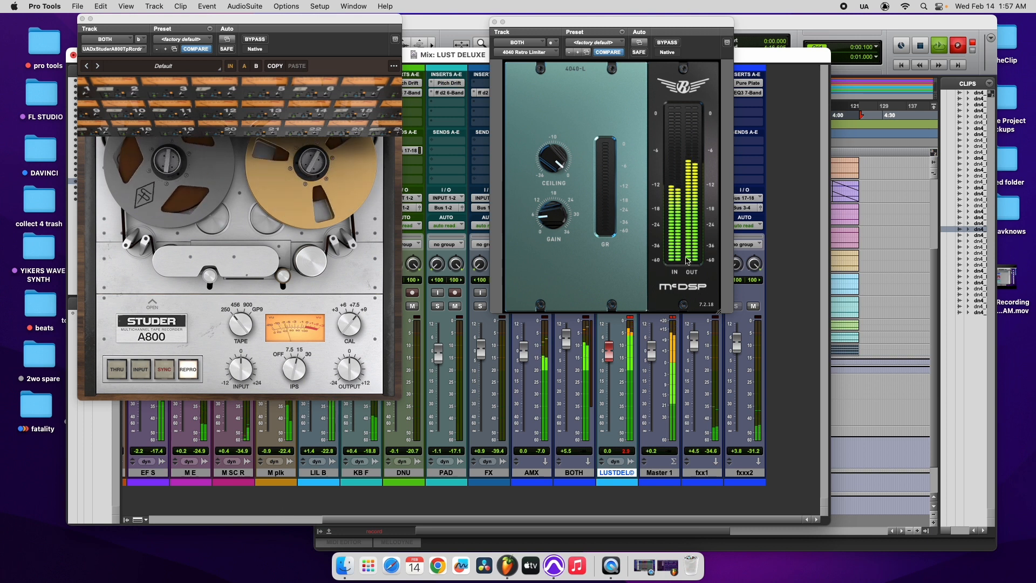
{"action": "left_click_drag", "start_coordinate": [545, 522], "coordinate": [360, 509]}
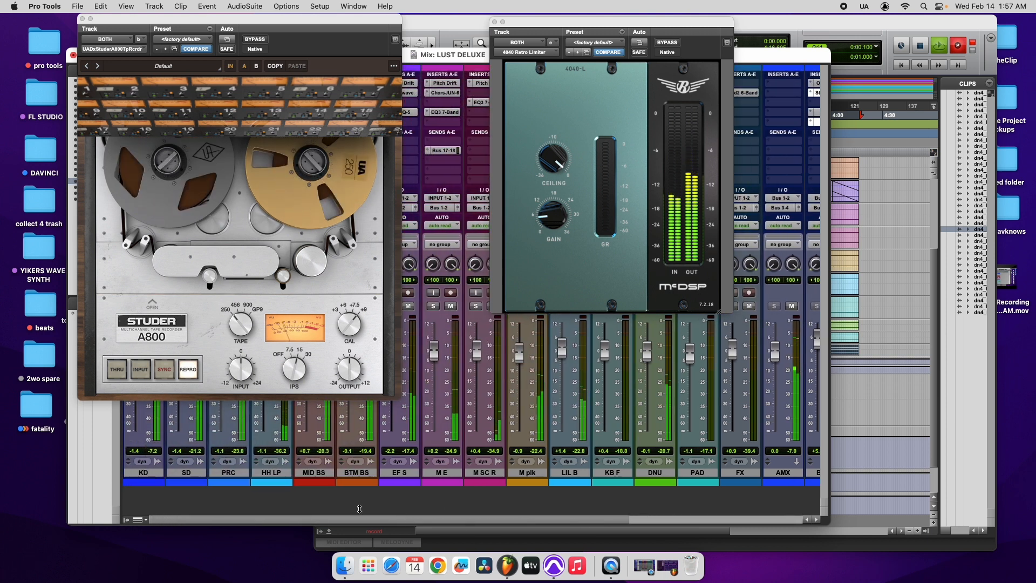
{"action": "left_click", "coordinate": [844, 29]}
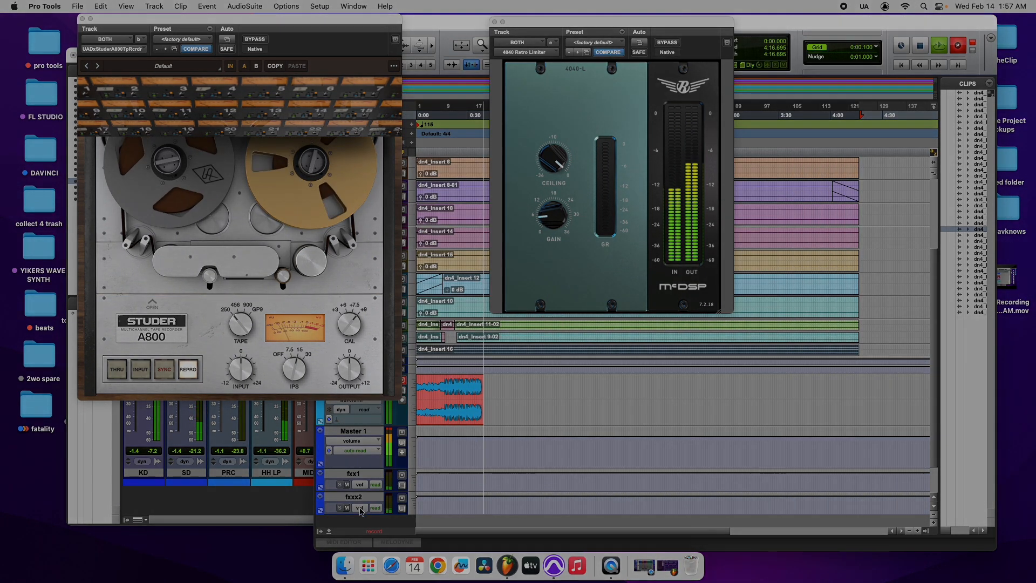
{"action": "left_click_drag", "start_coordinate": [356, 513], "coordinate": [354, 473]}
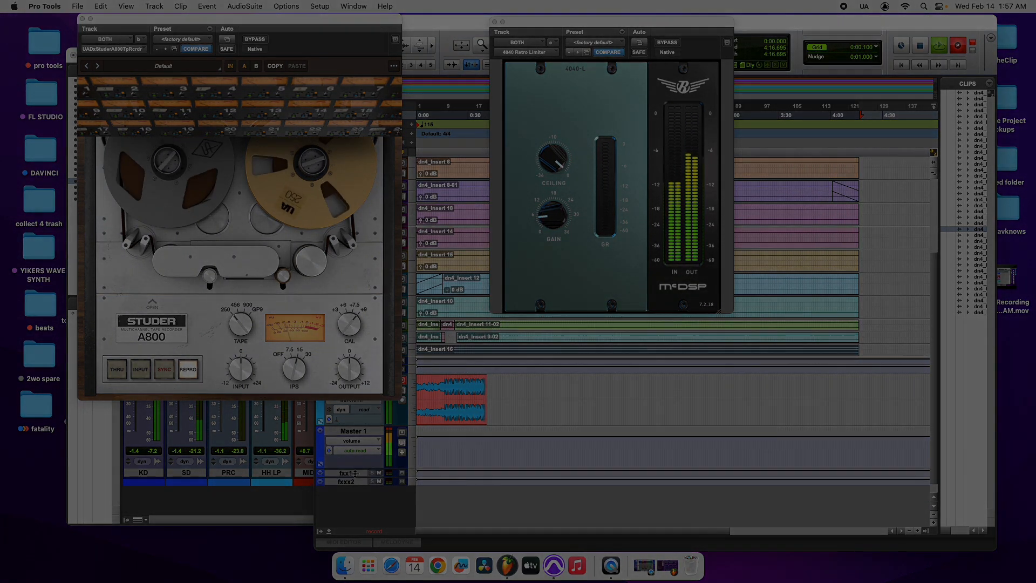